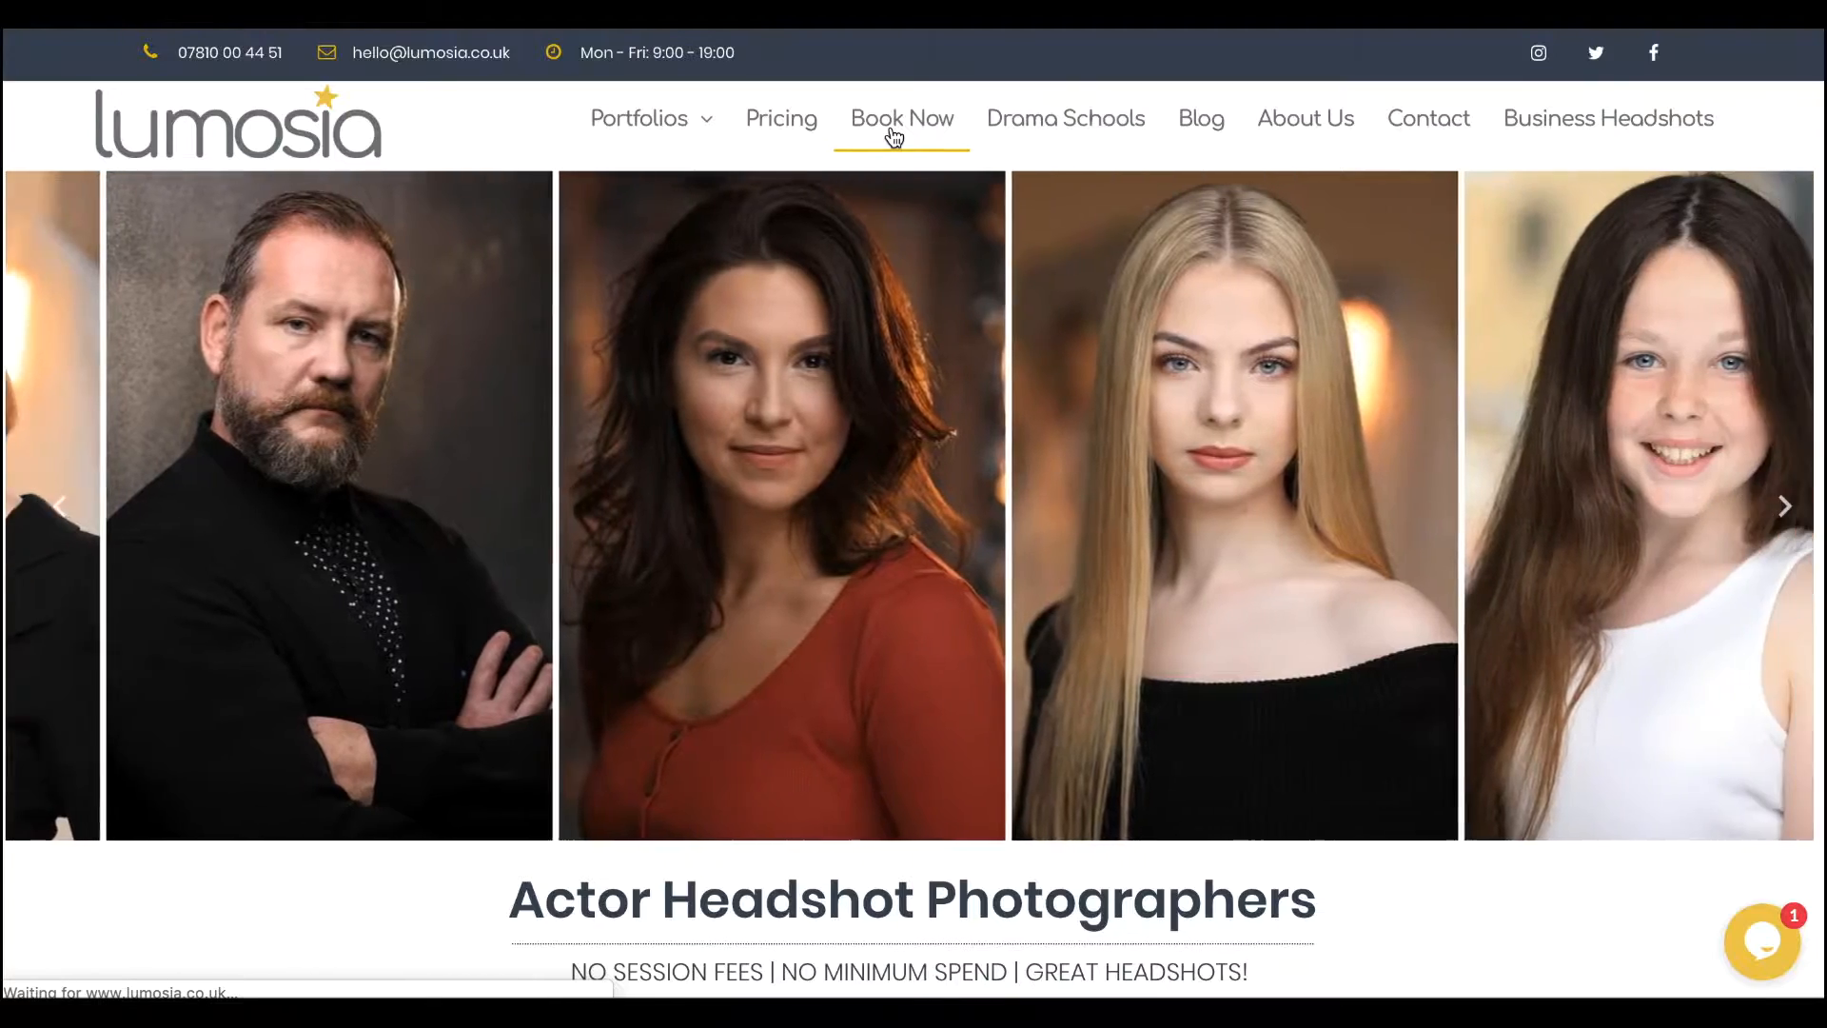
Scroll down the Book Now page to the 'Choose your session type' booking widget
scroll(952, 381, down, 12)
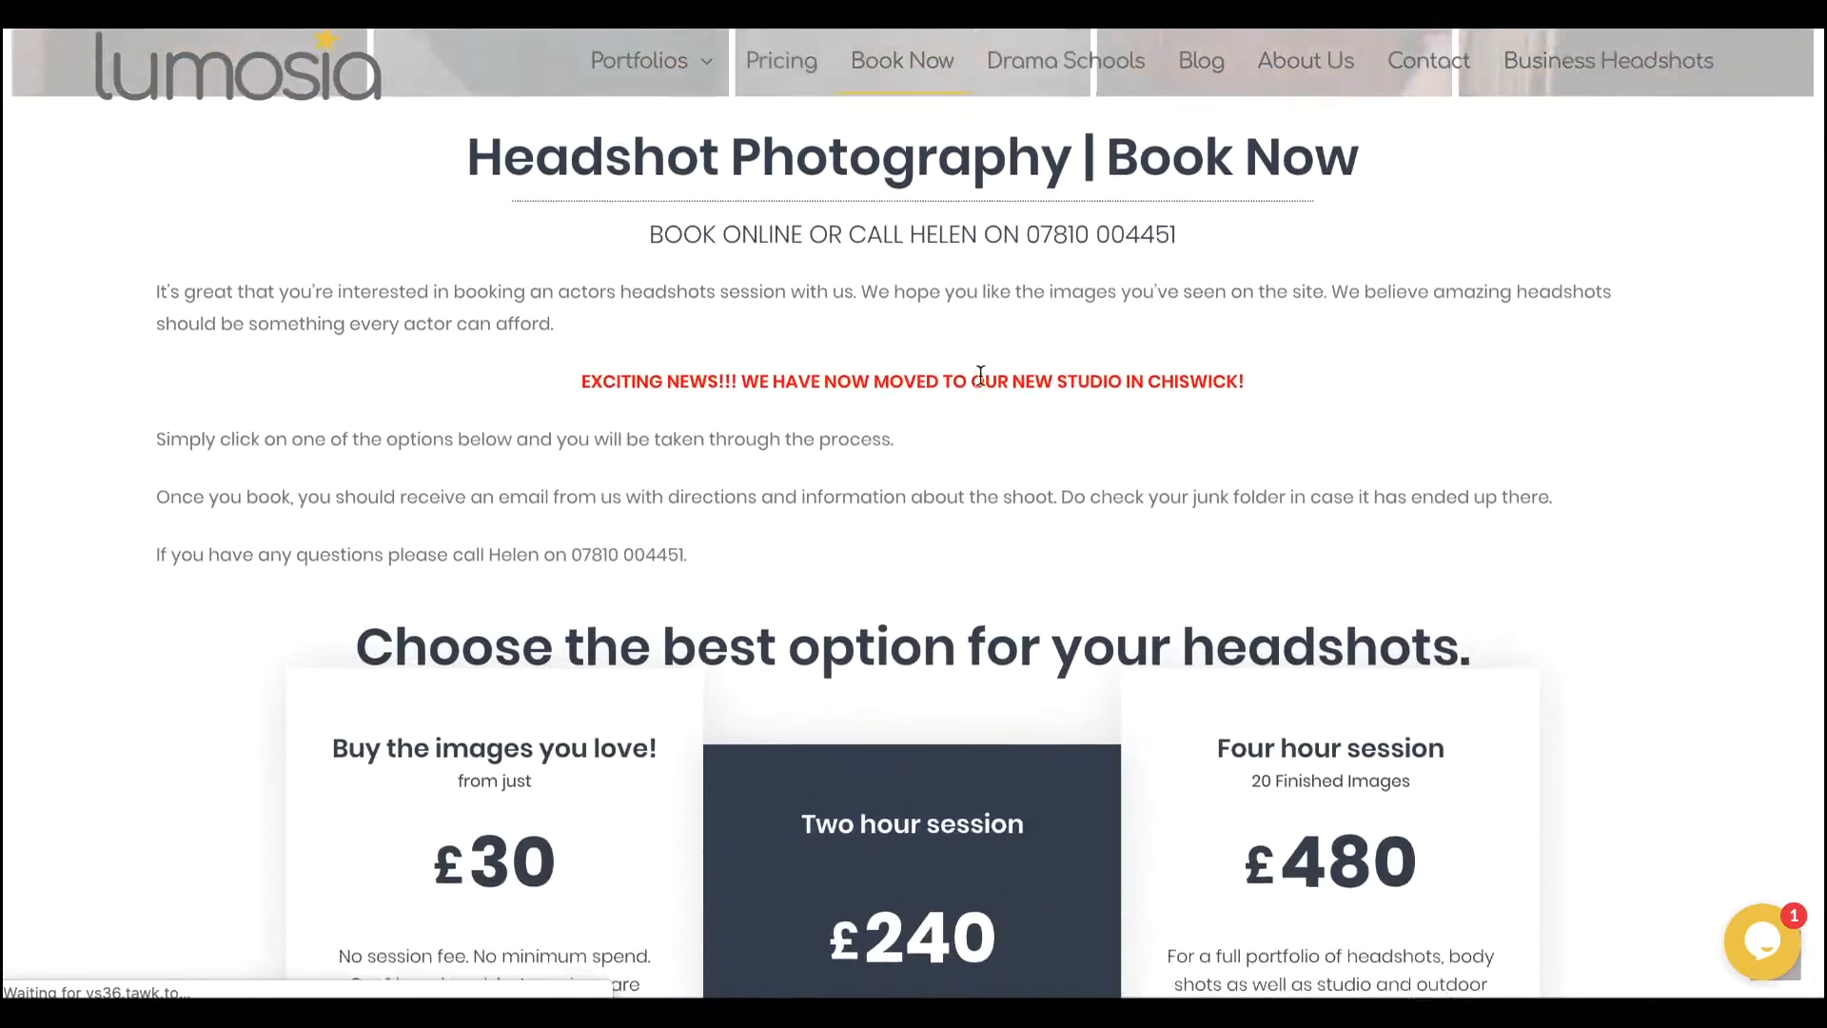
scroll(381, 314, down, 10)
scroll(203, 303, up, 4)
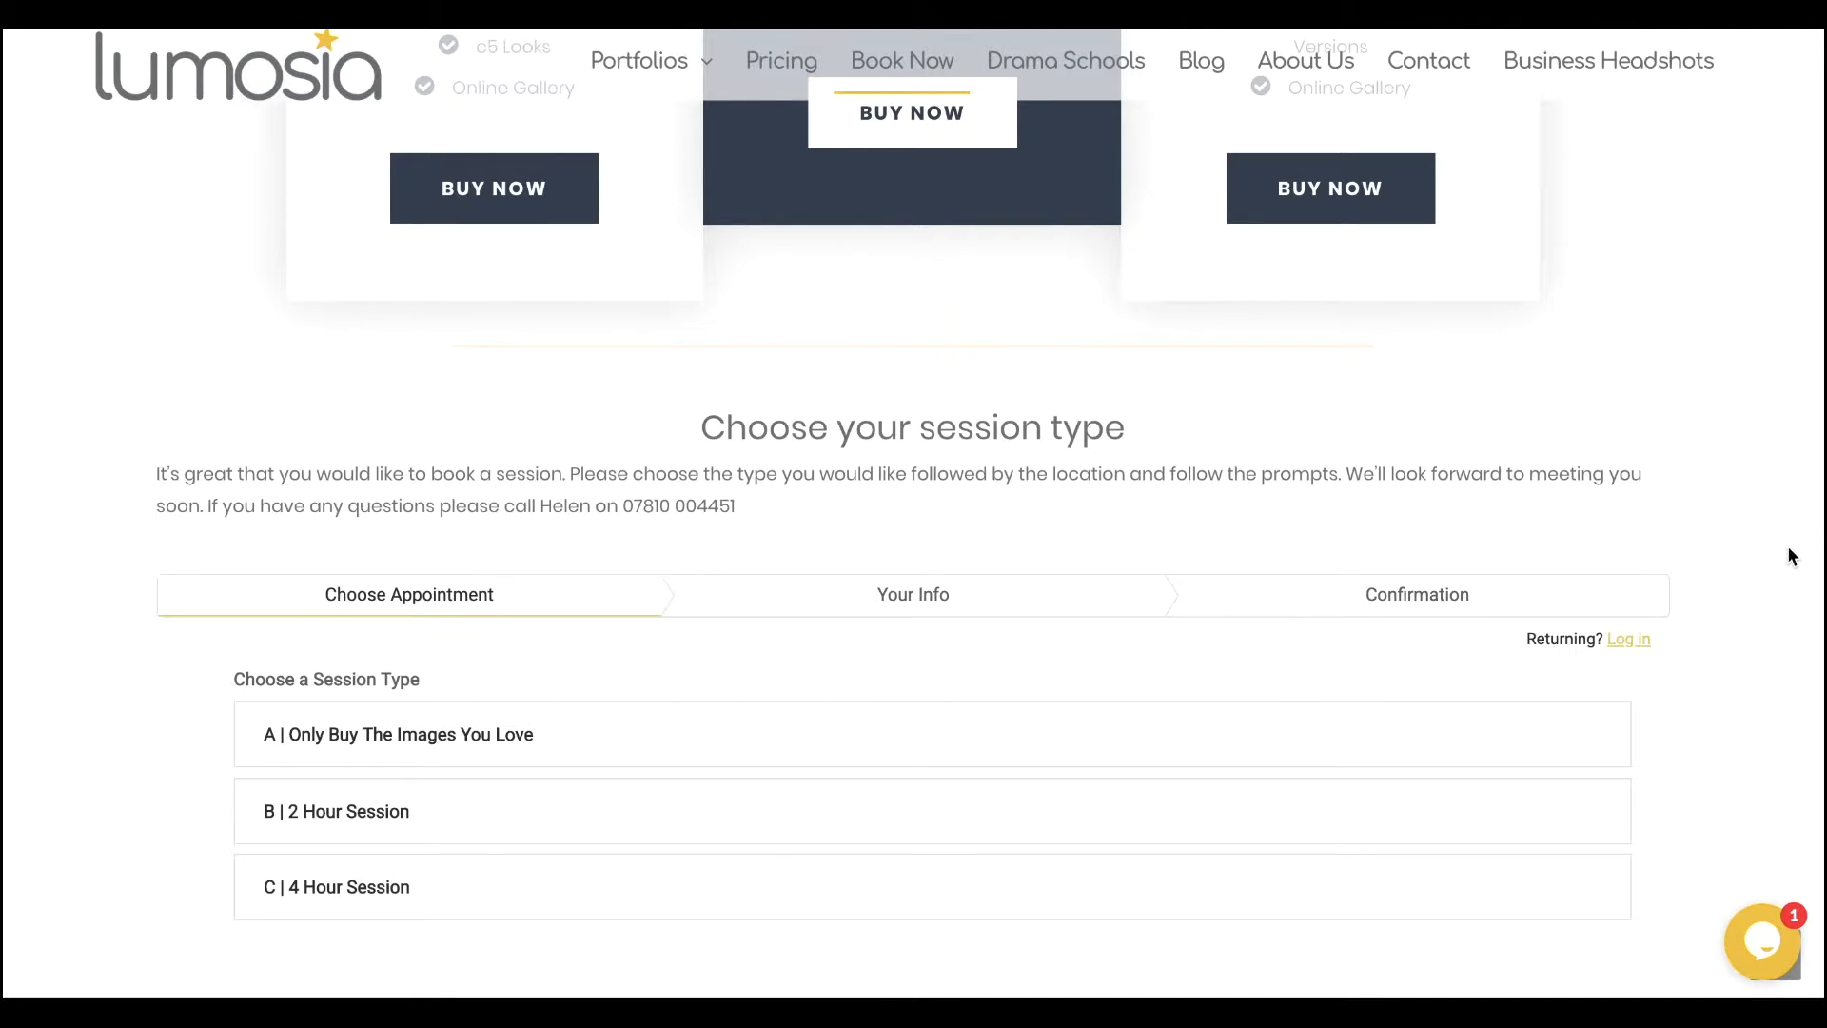
scroll(1789, 557, down, 4)
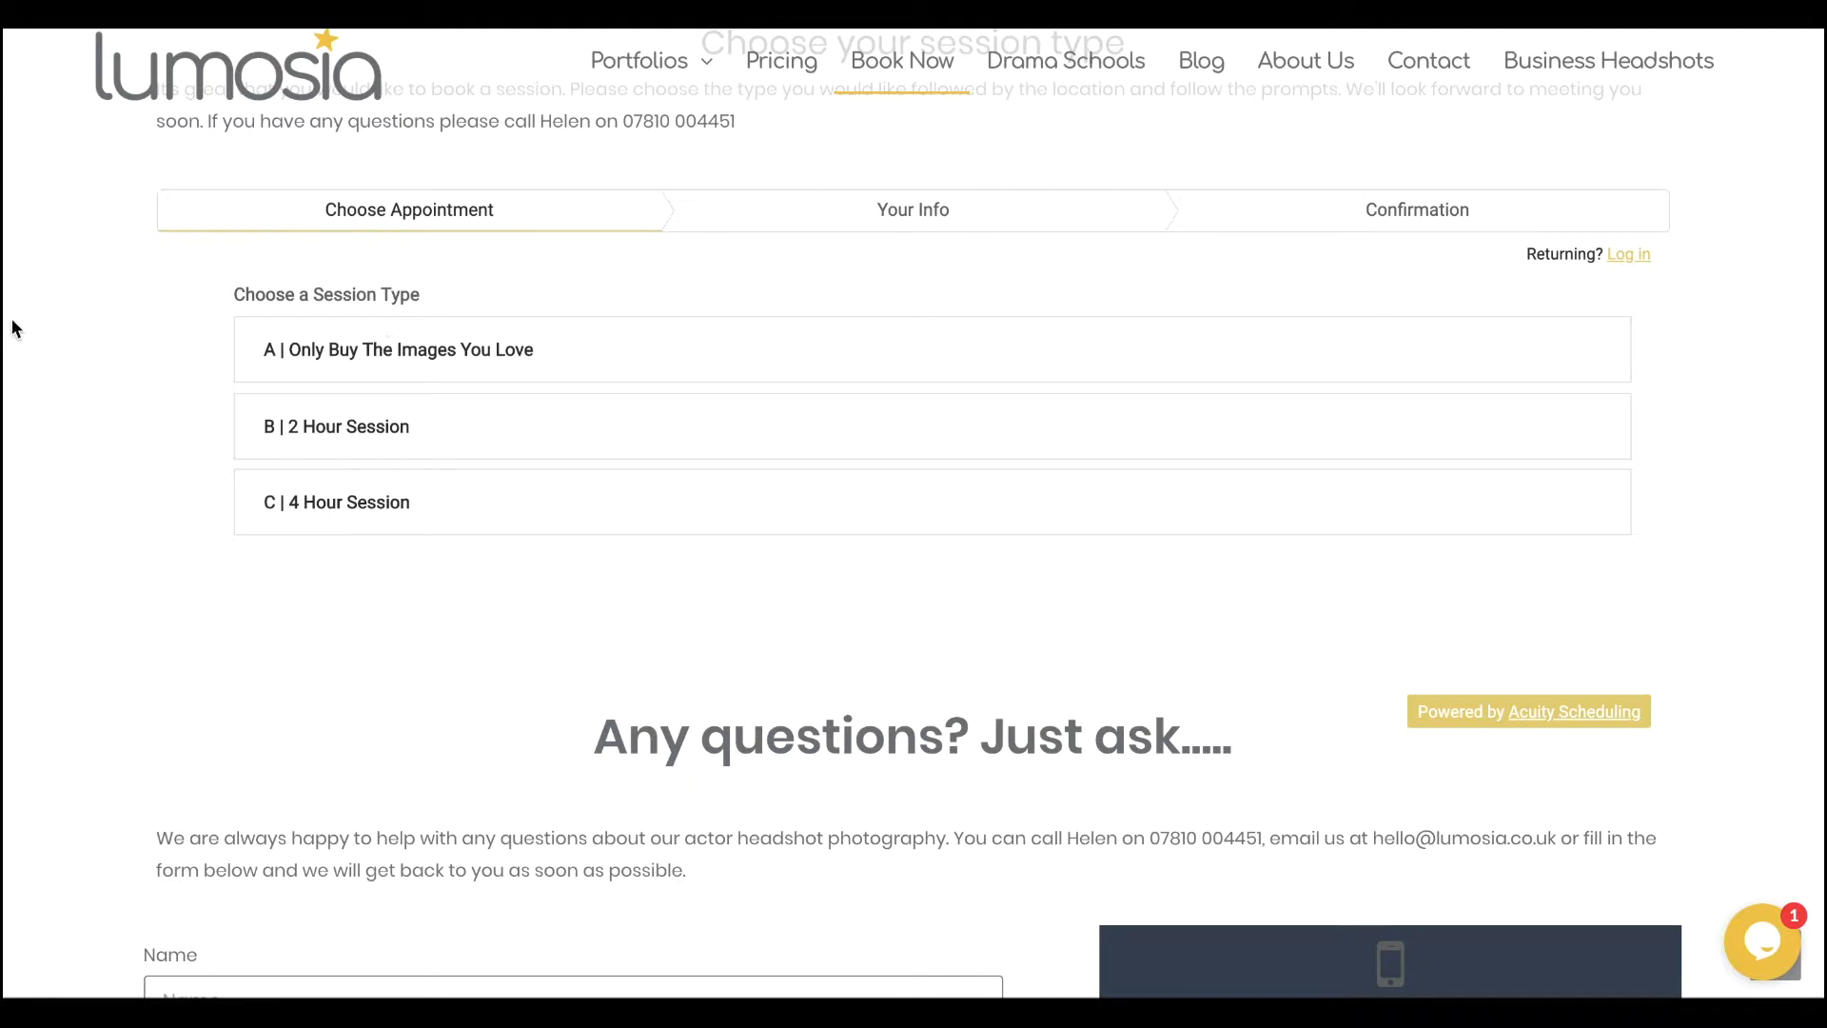
Book the London 'Buy the Headshots you love!' session for 28 August 2019 at 6:00pm
click(487, 361)
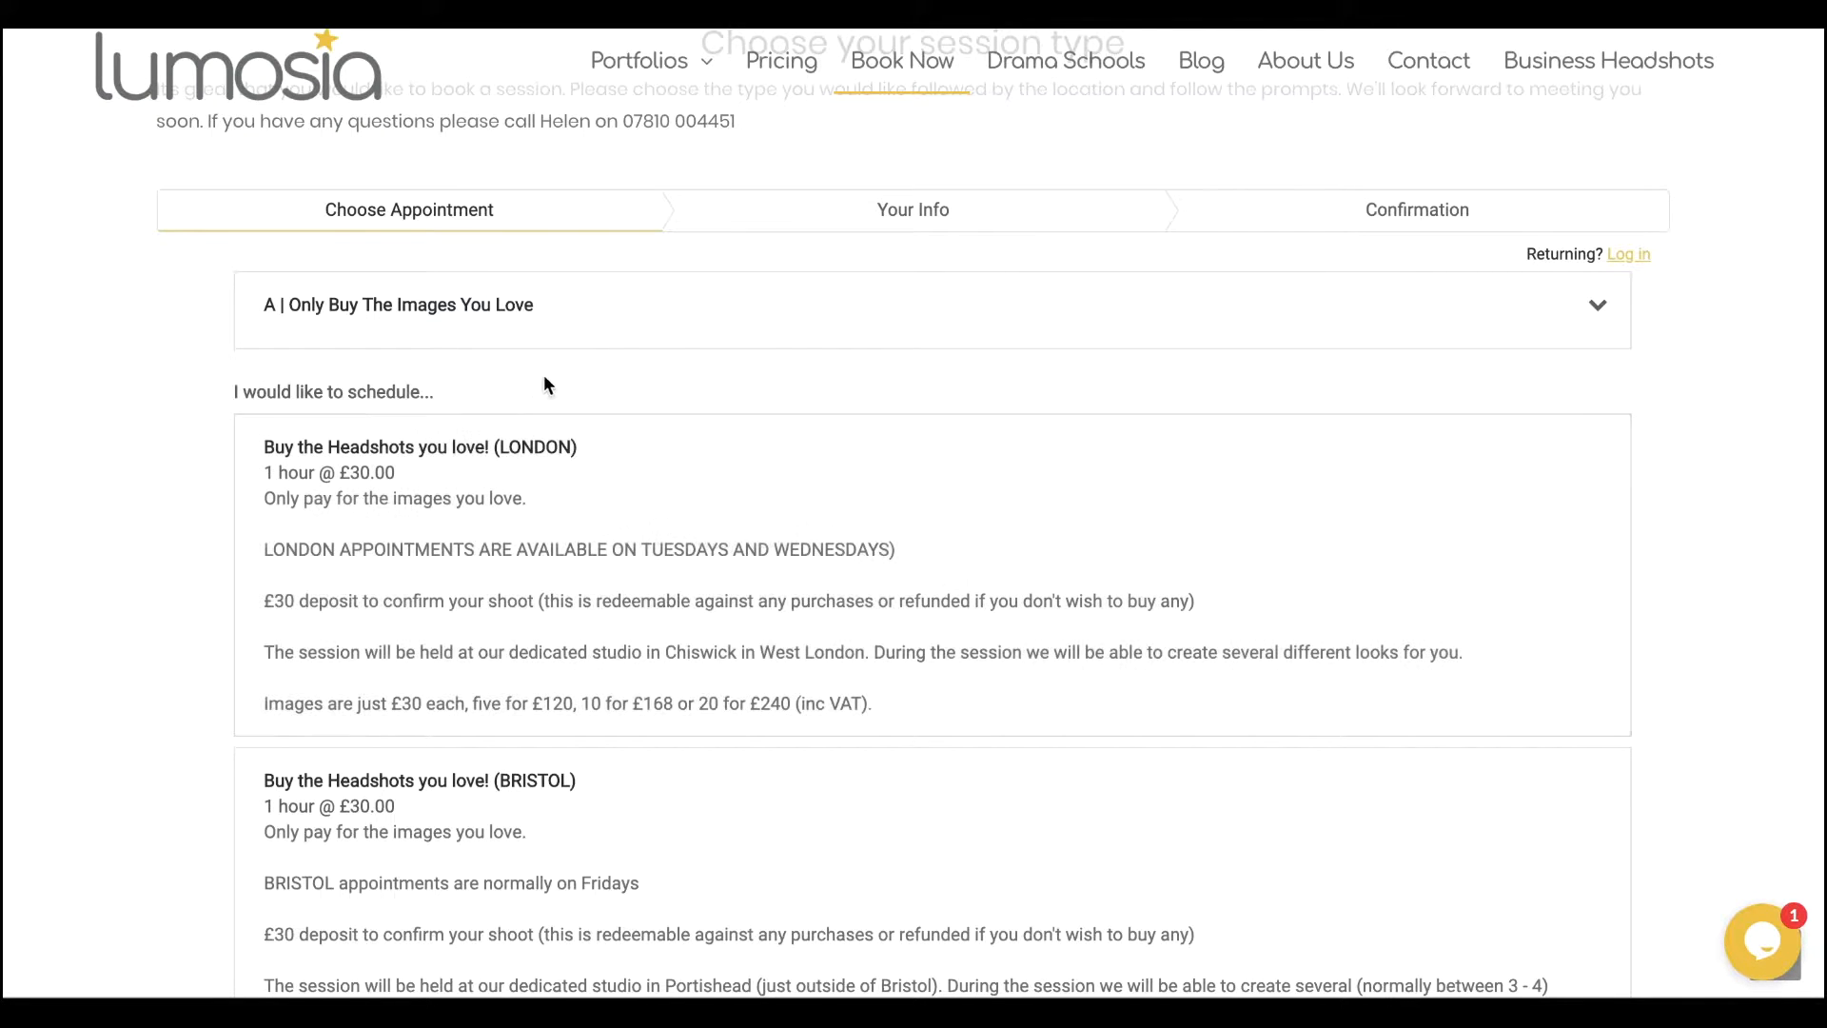
scroll(211, 443, down, 1)
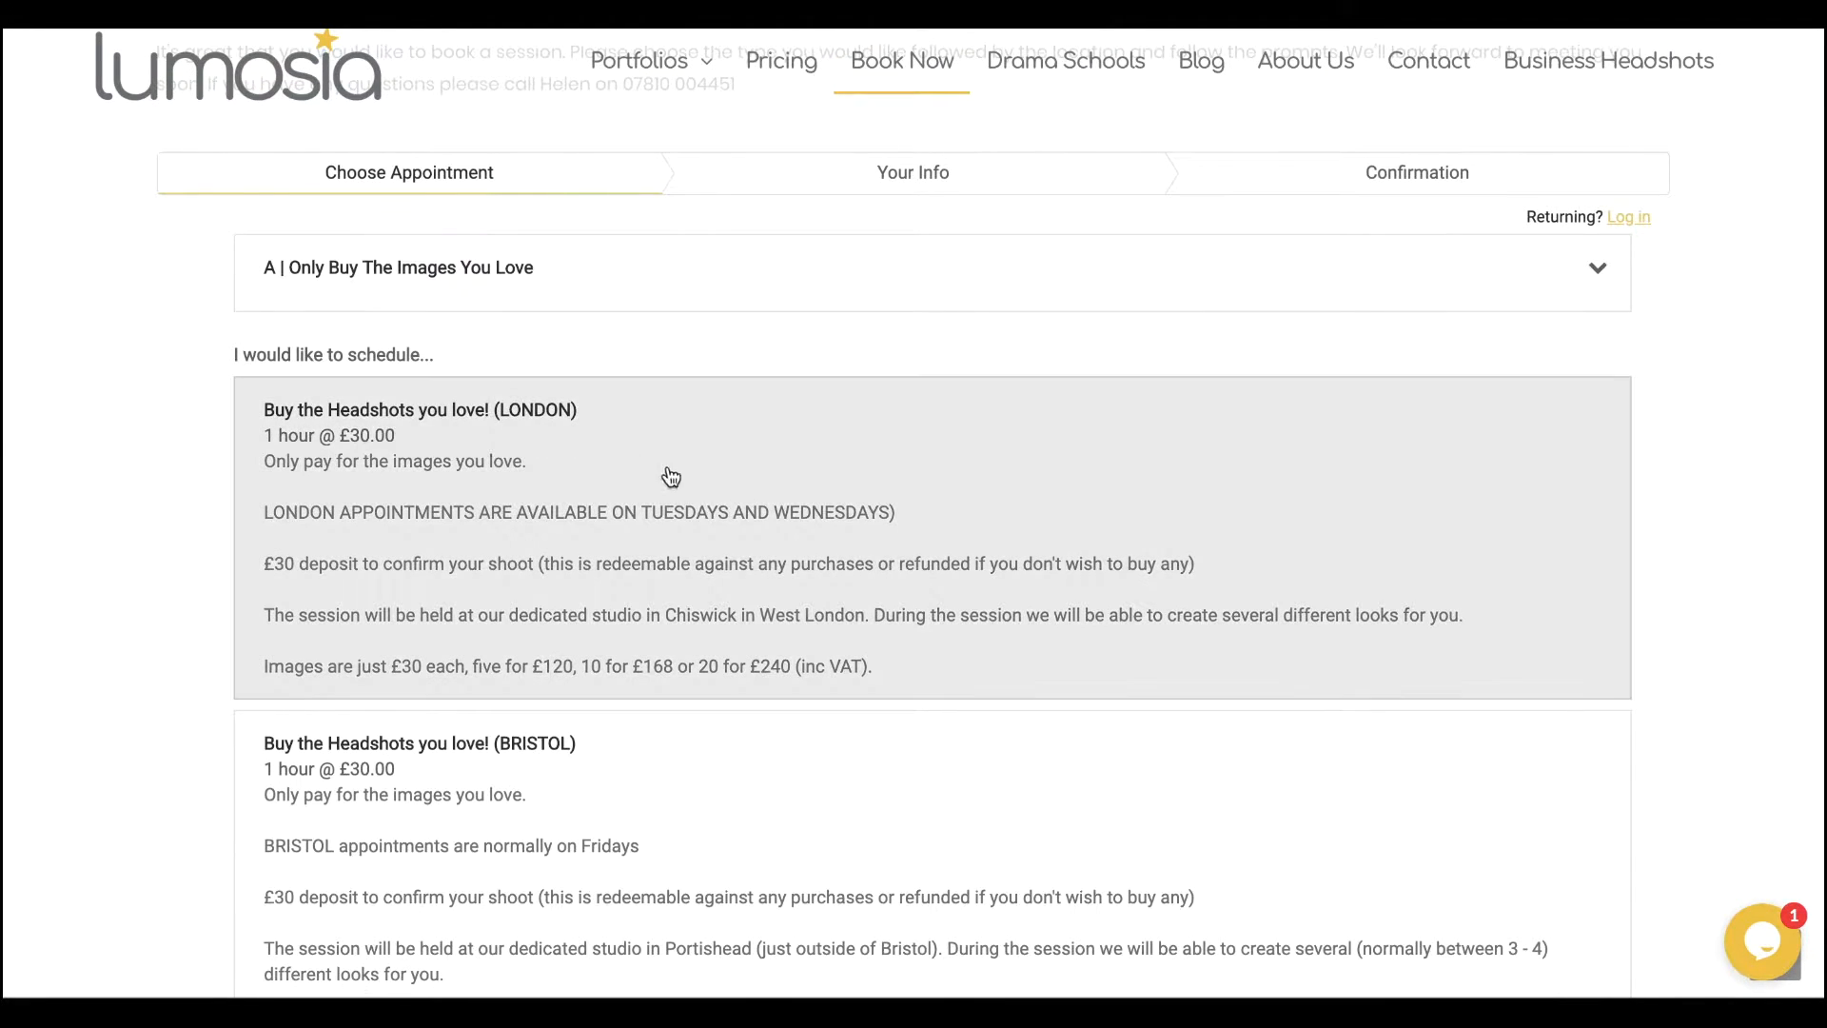
click(910, 519)
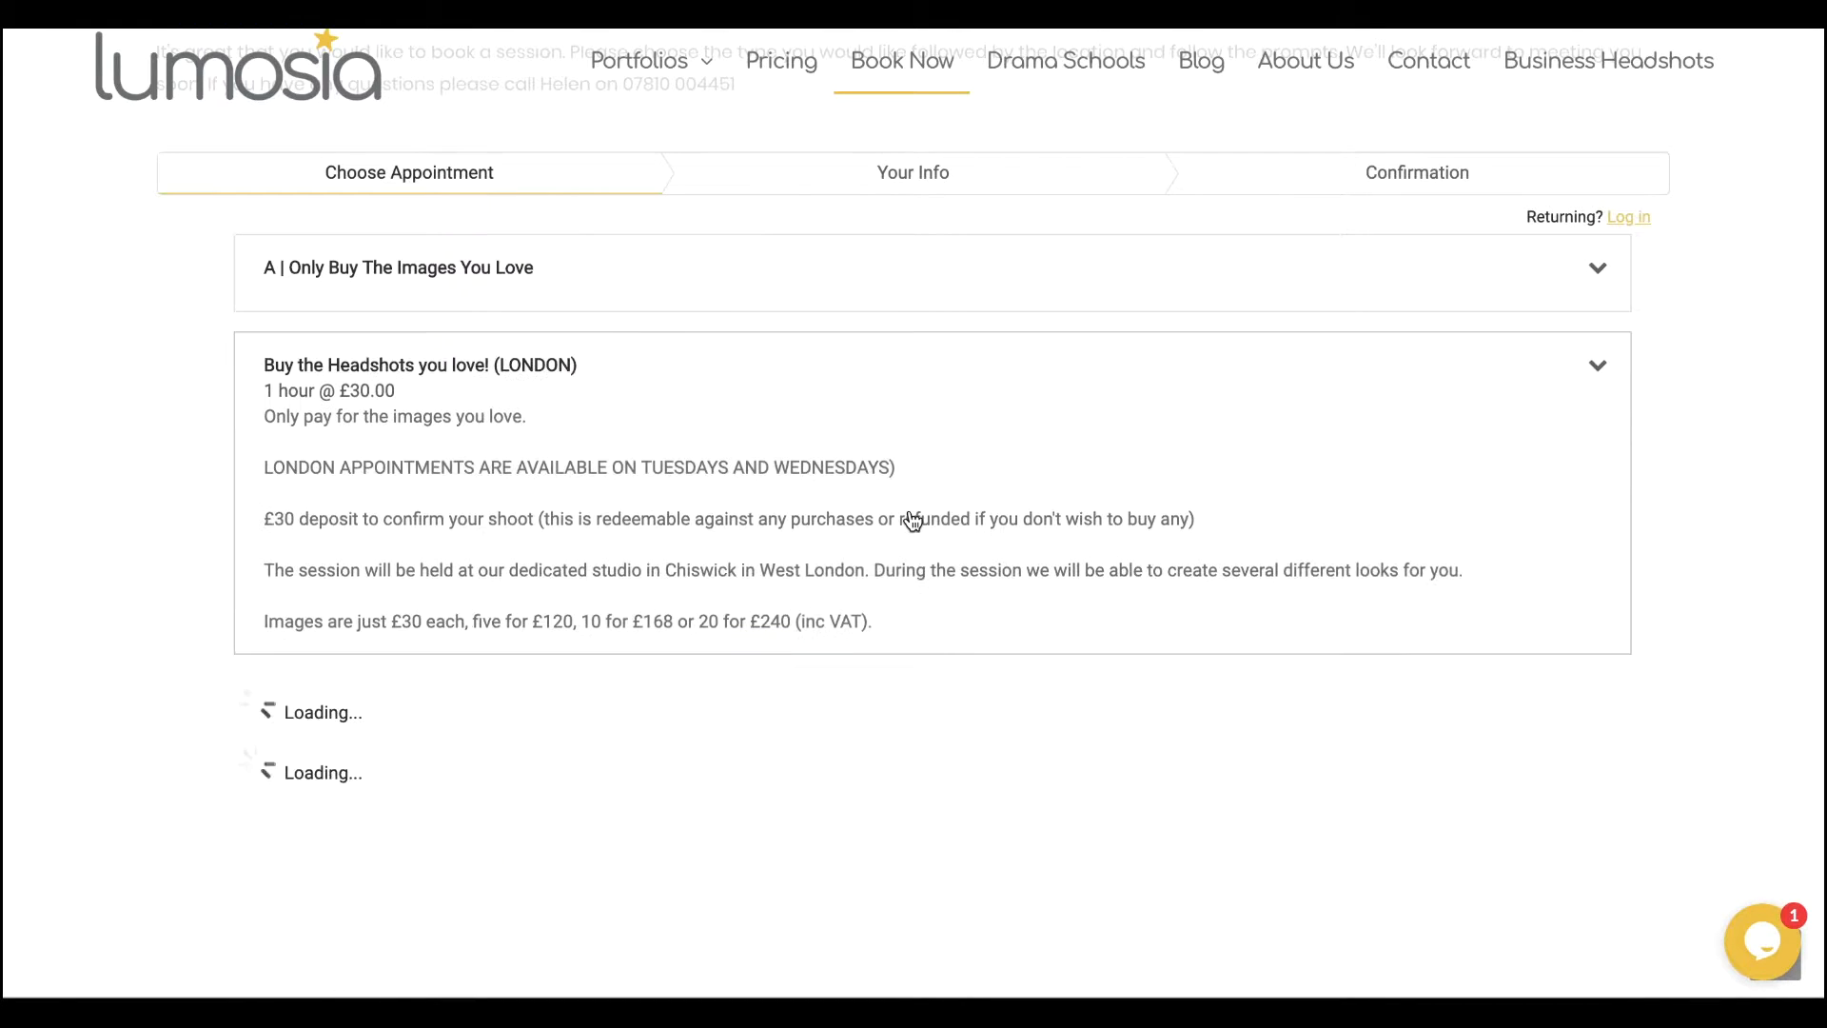
scroll(907, 521, down, 2)
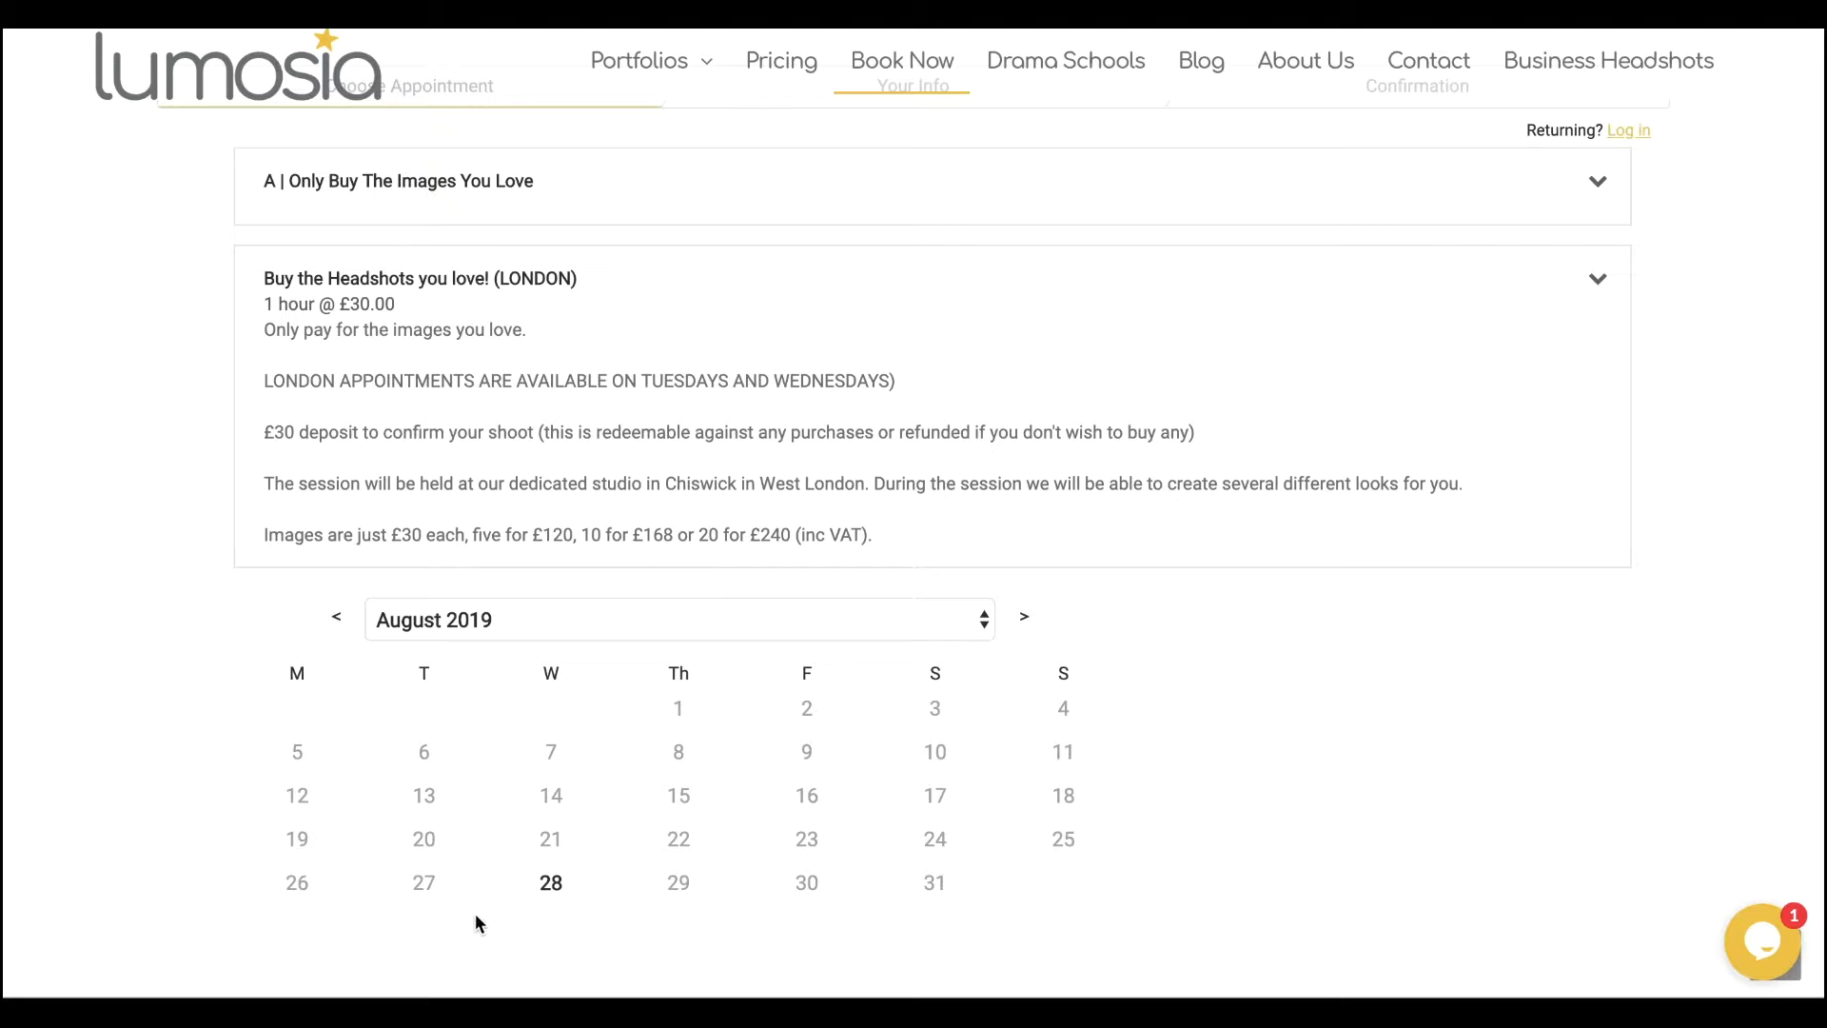
click(544, 895)
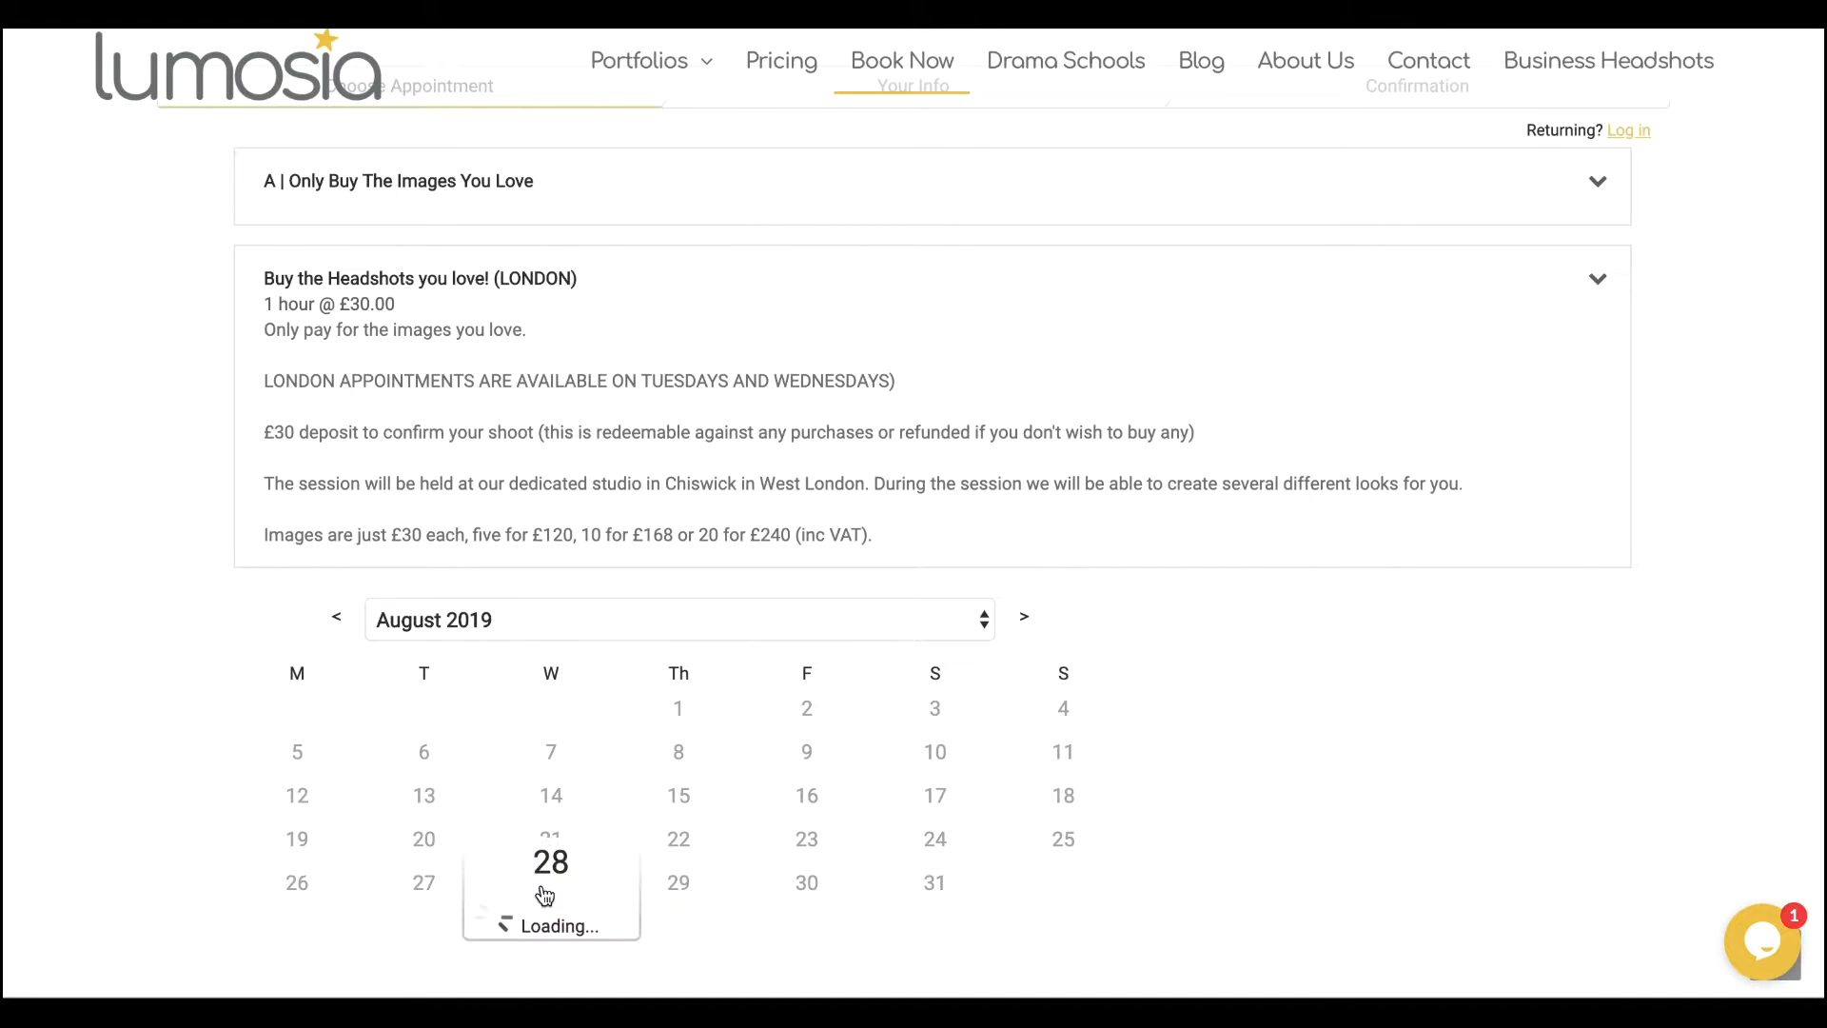
scroll(59, 260, down, 5)
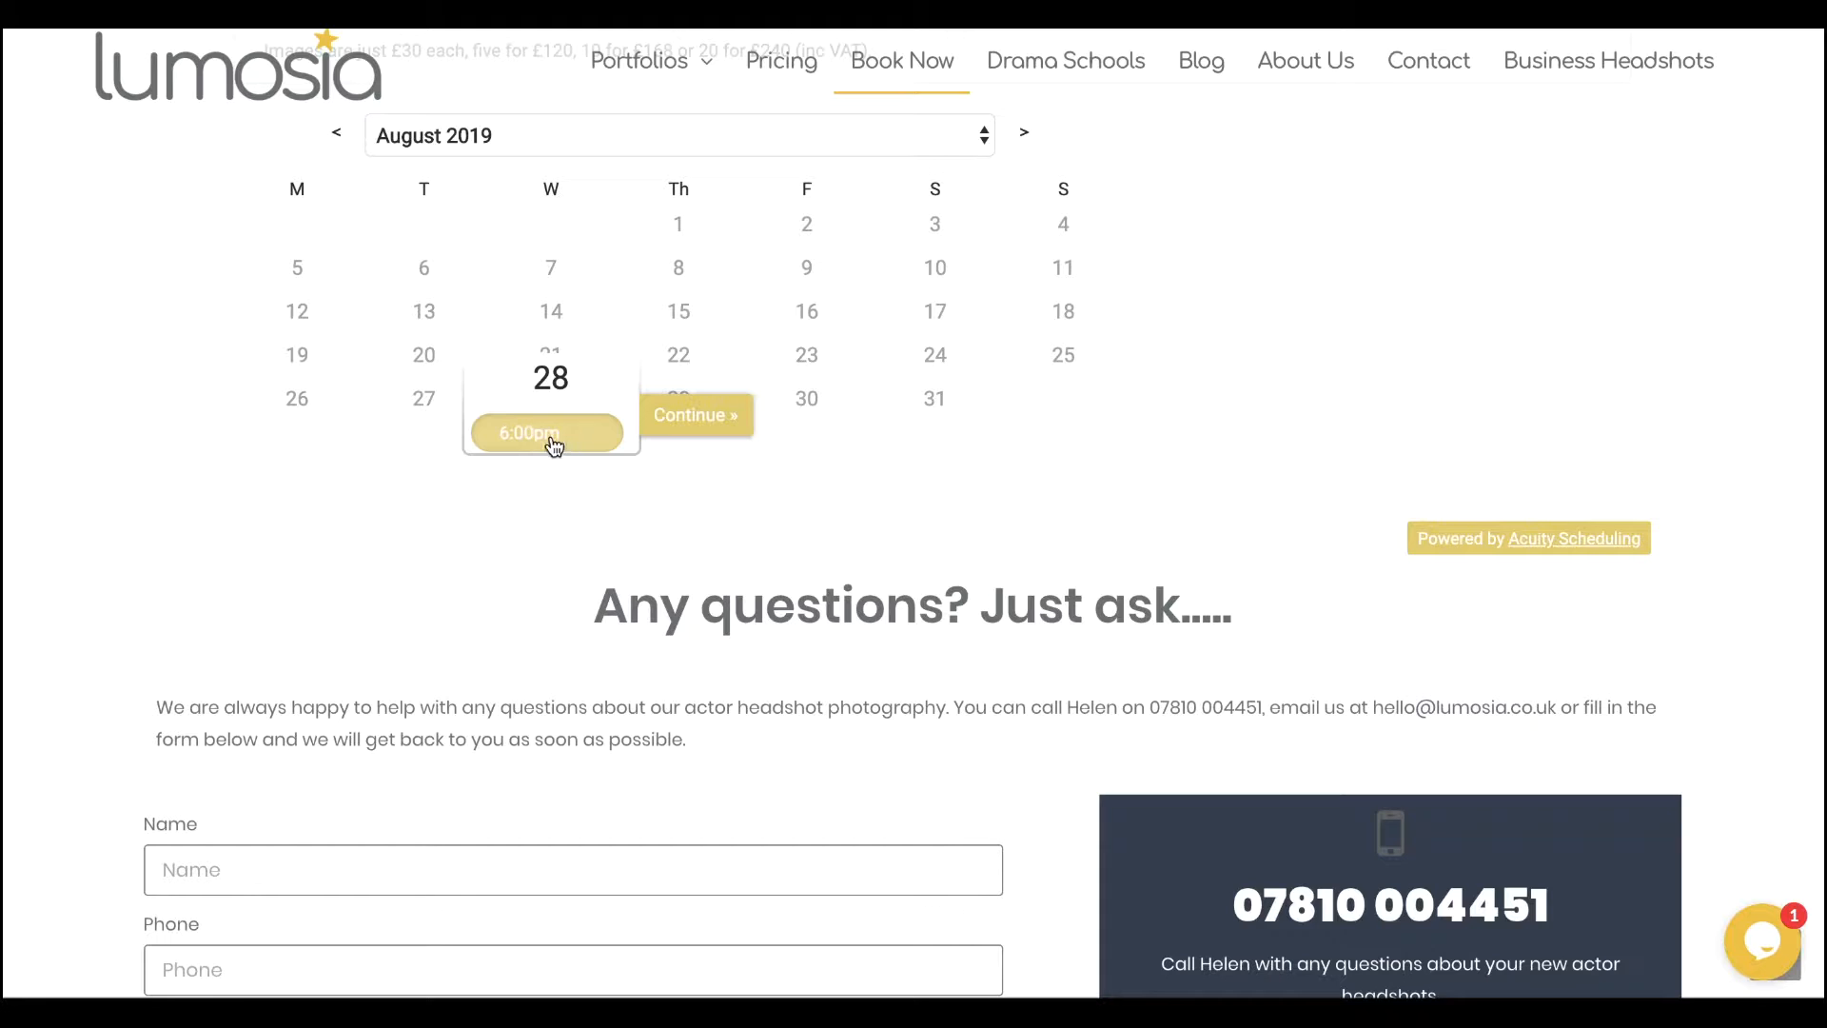
click(677, 425)
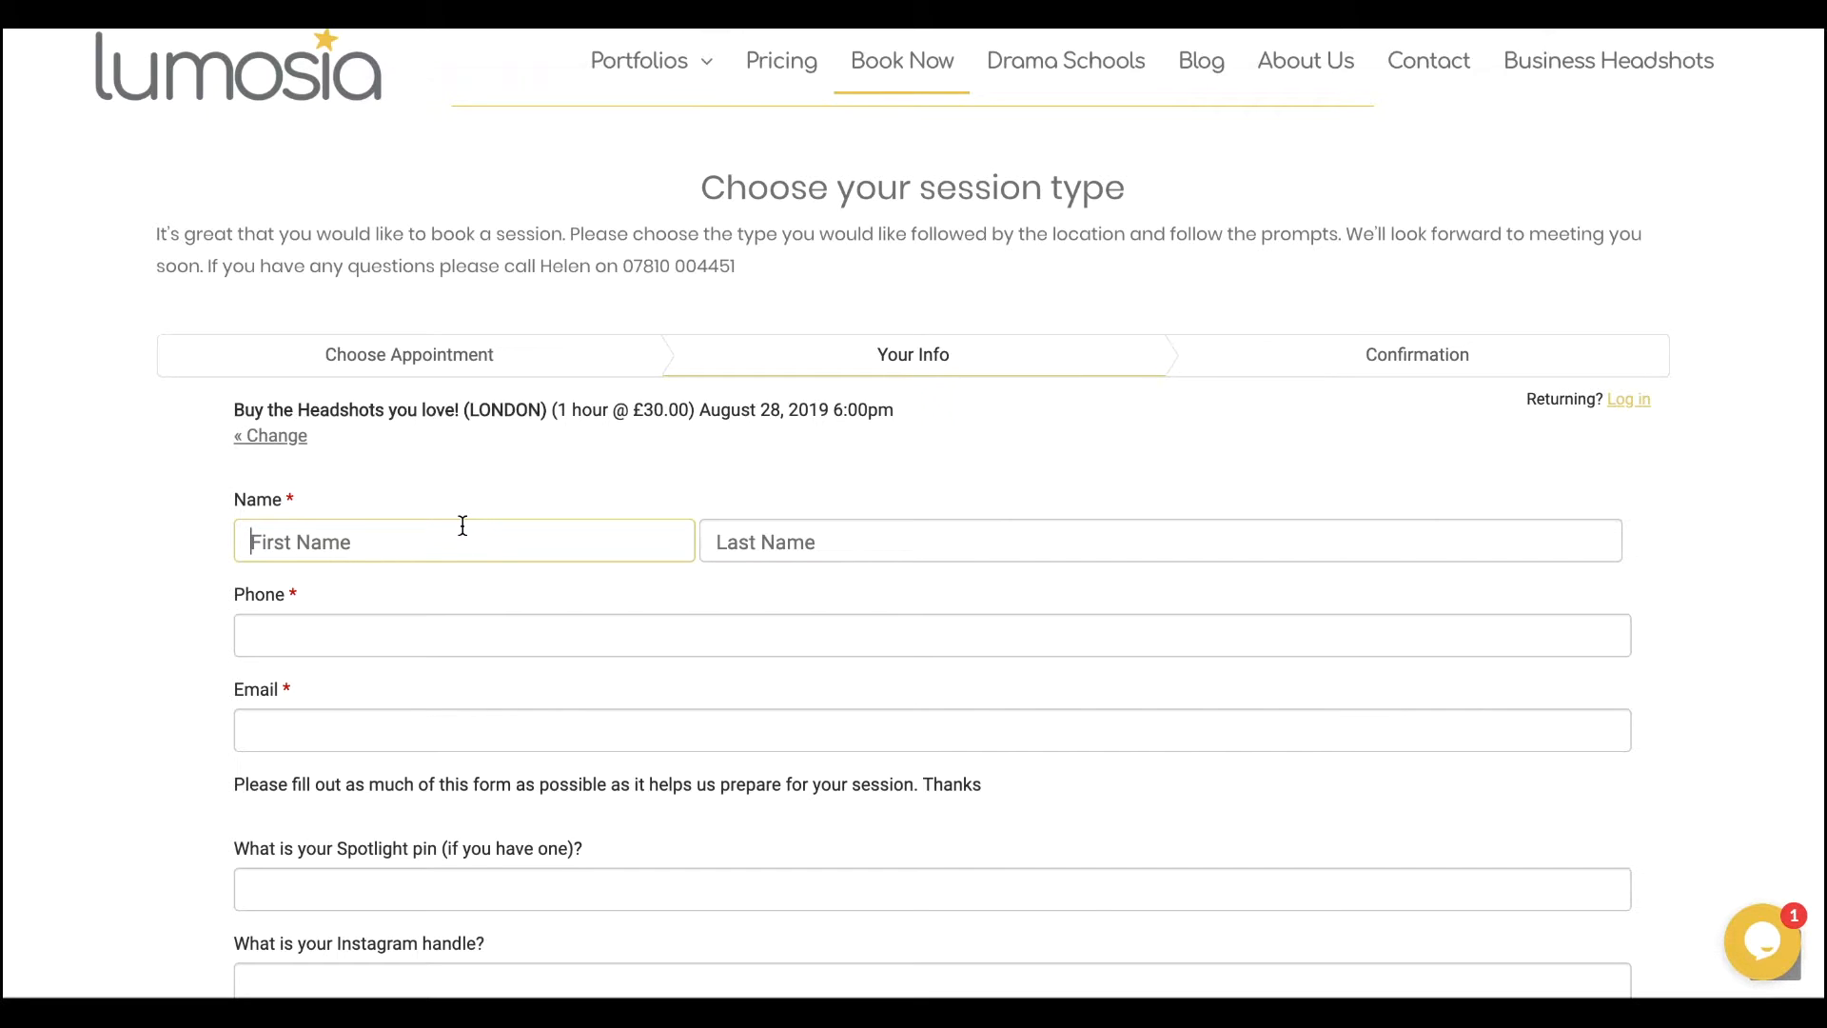
Enter the client's first and last name, phone number and e-mail address
key(Tab)
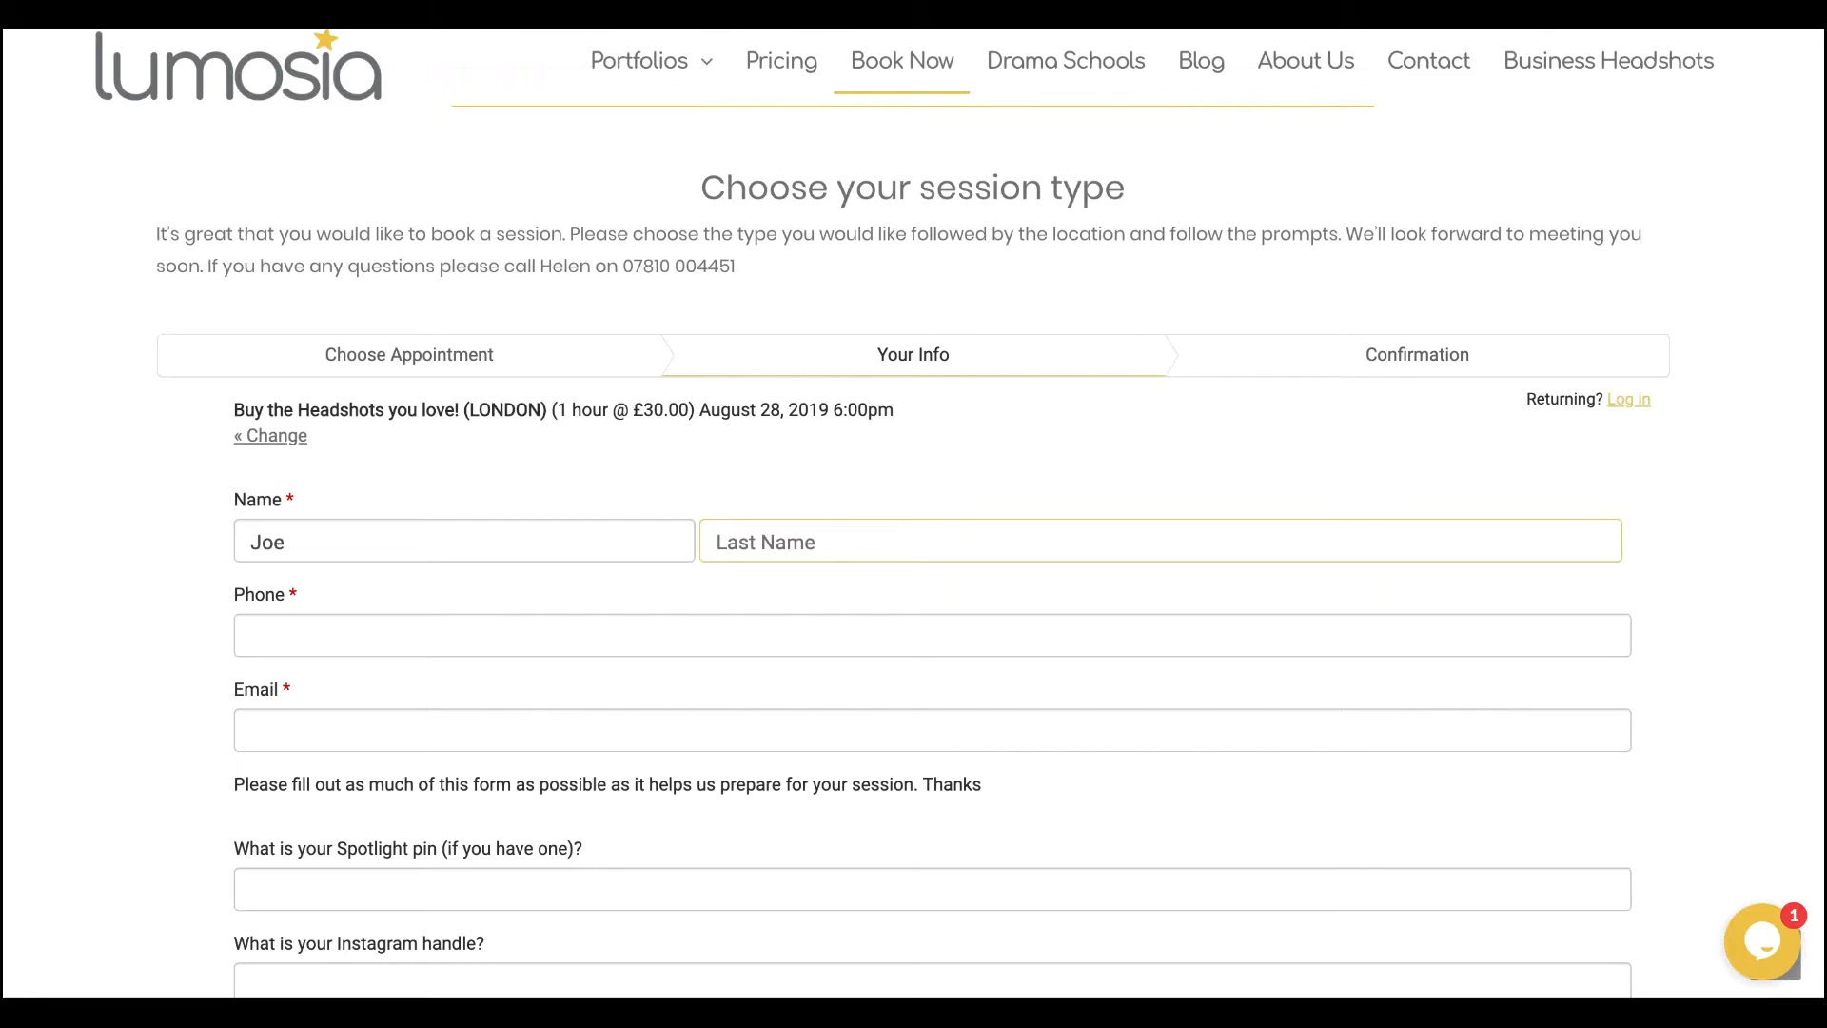
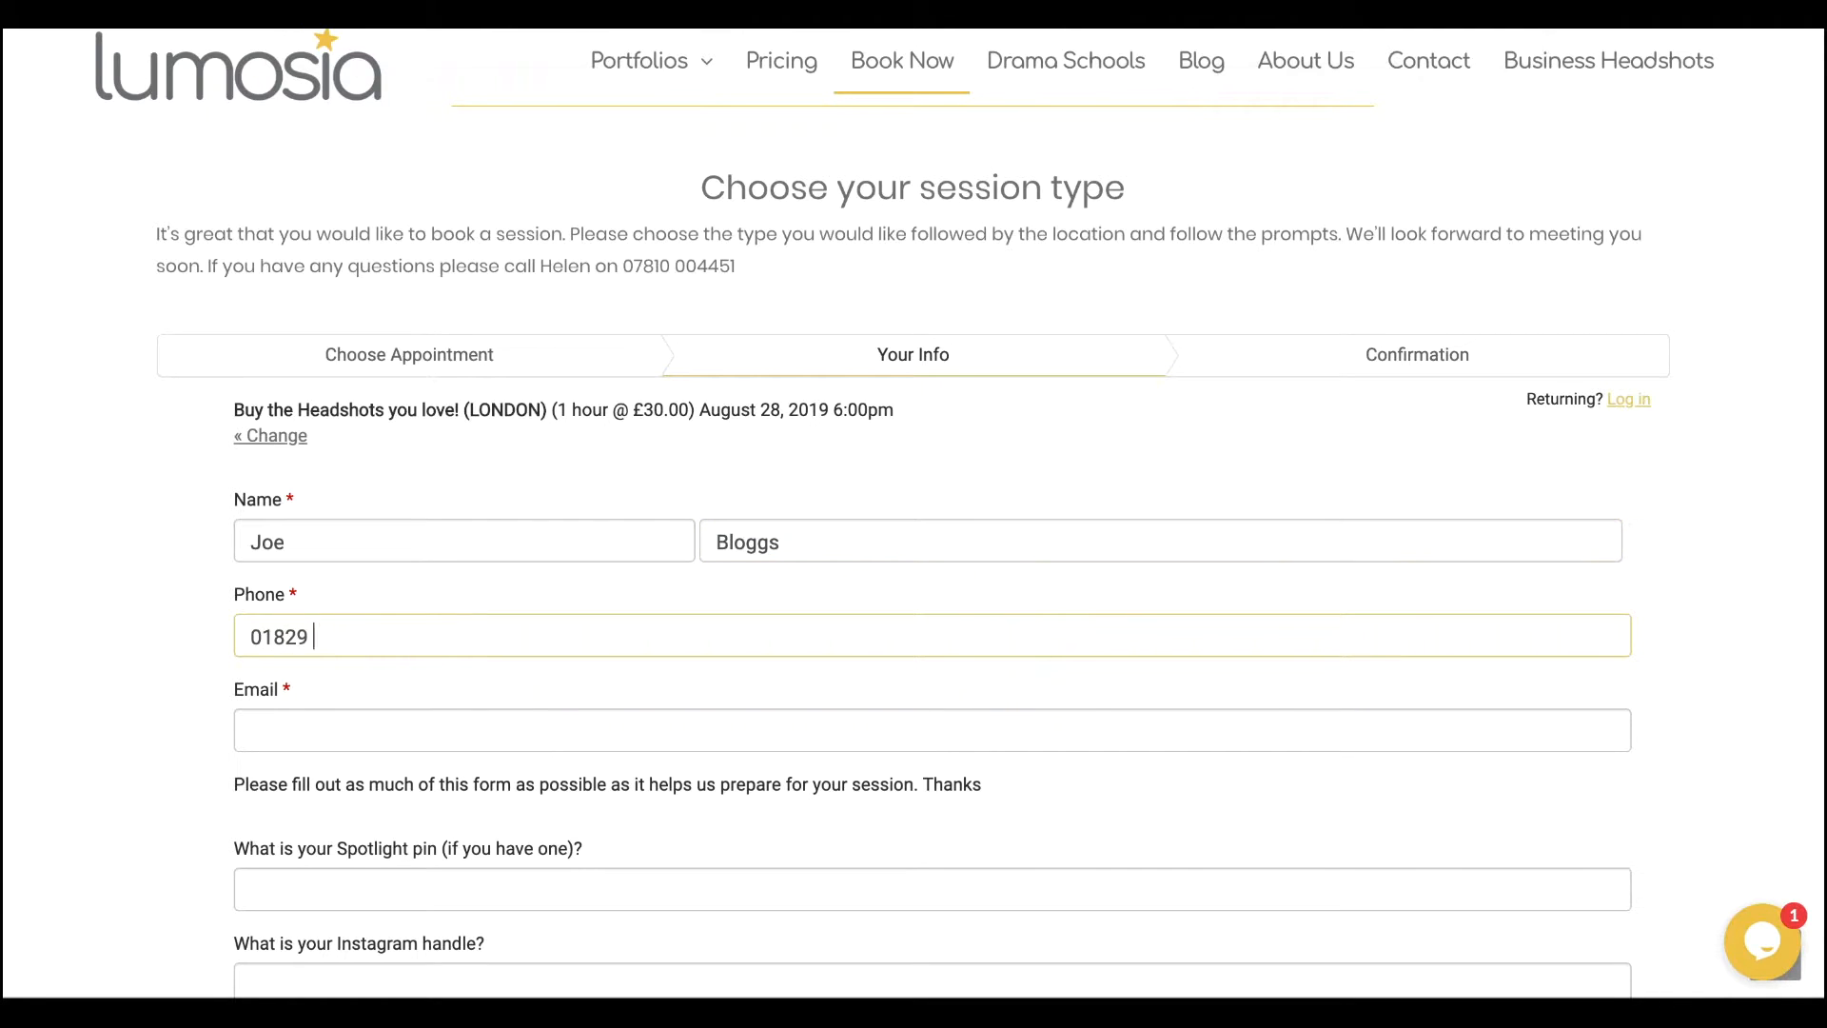
click(308, 728)
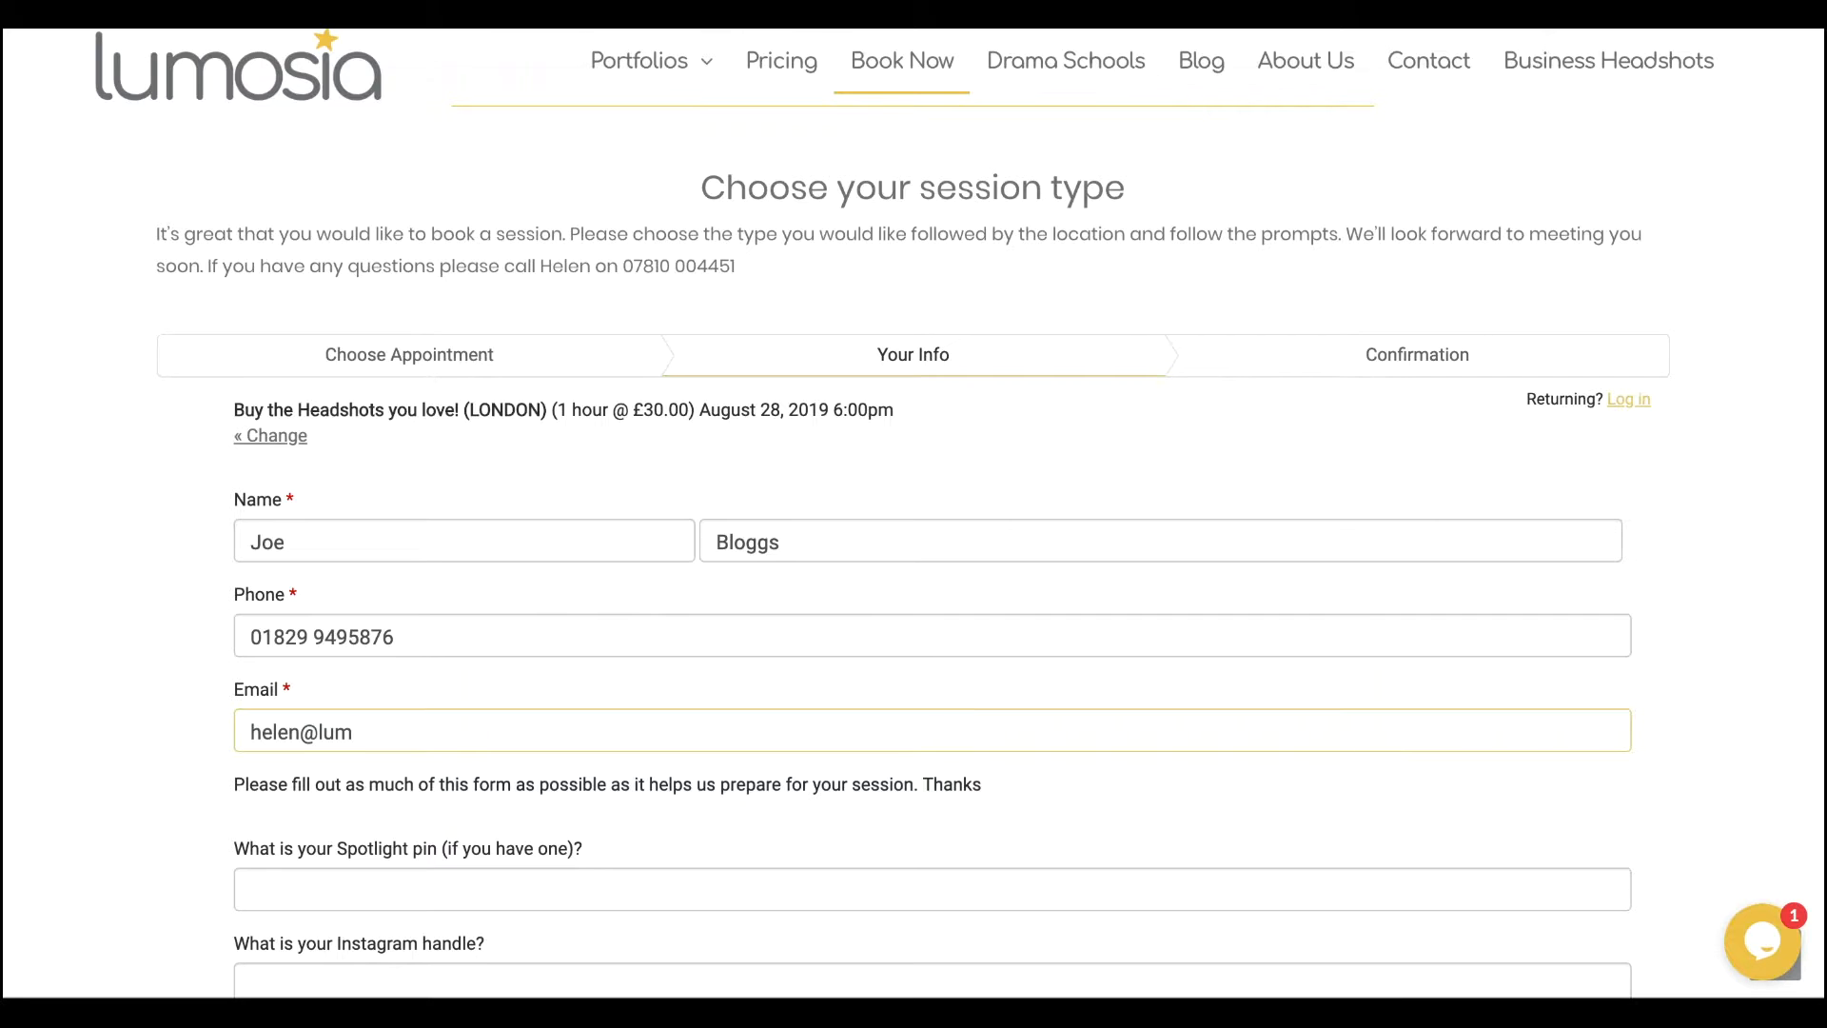
Answer 'How did you find us' with google
scroll(376, 742, down, 4)
scroll(375, 745, down, 4)
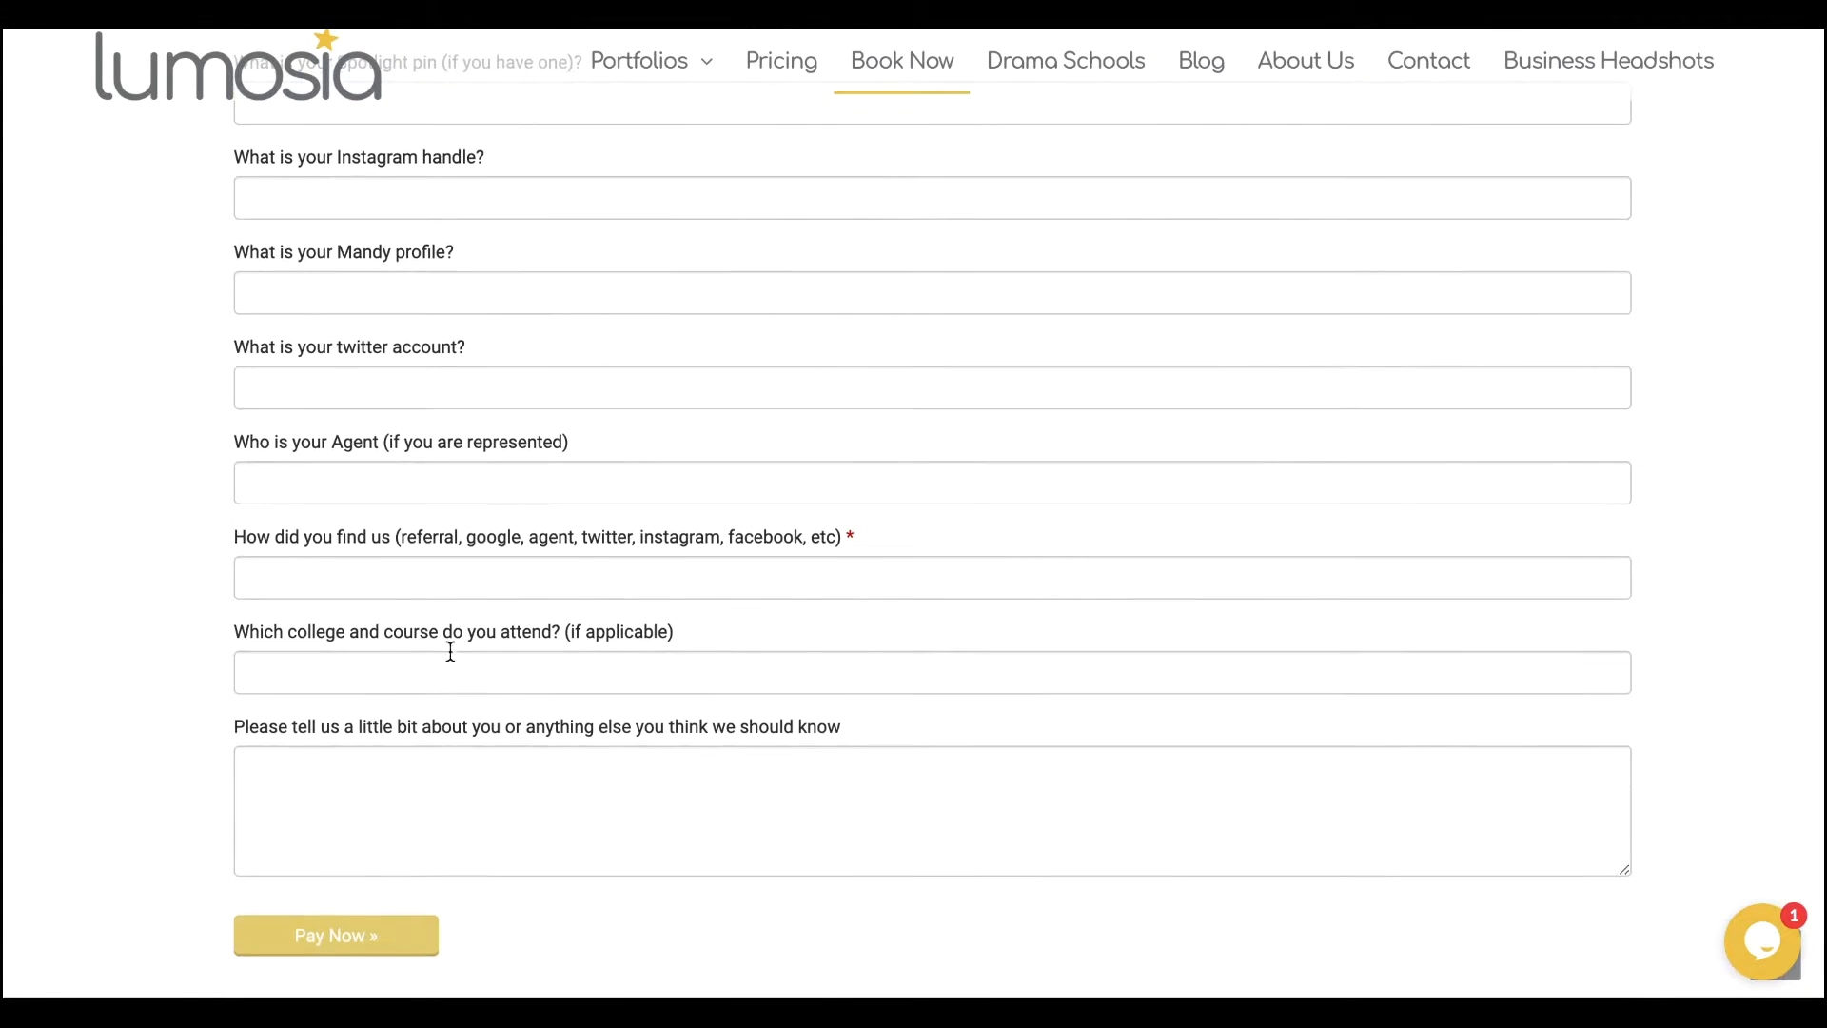
click(384, 567)
text(go)
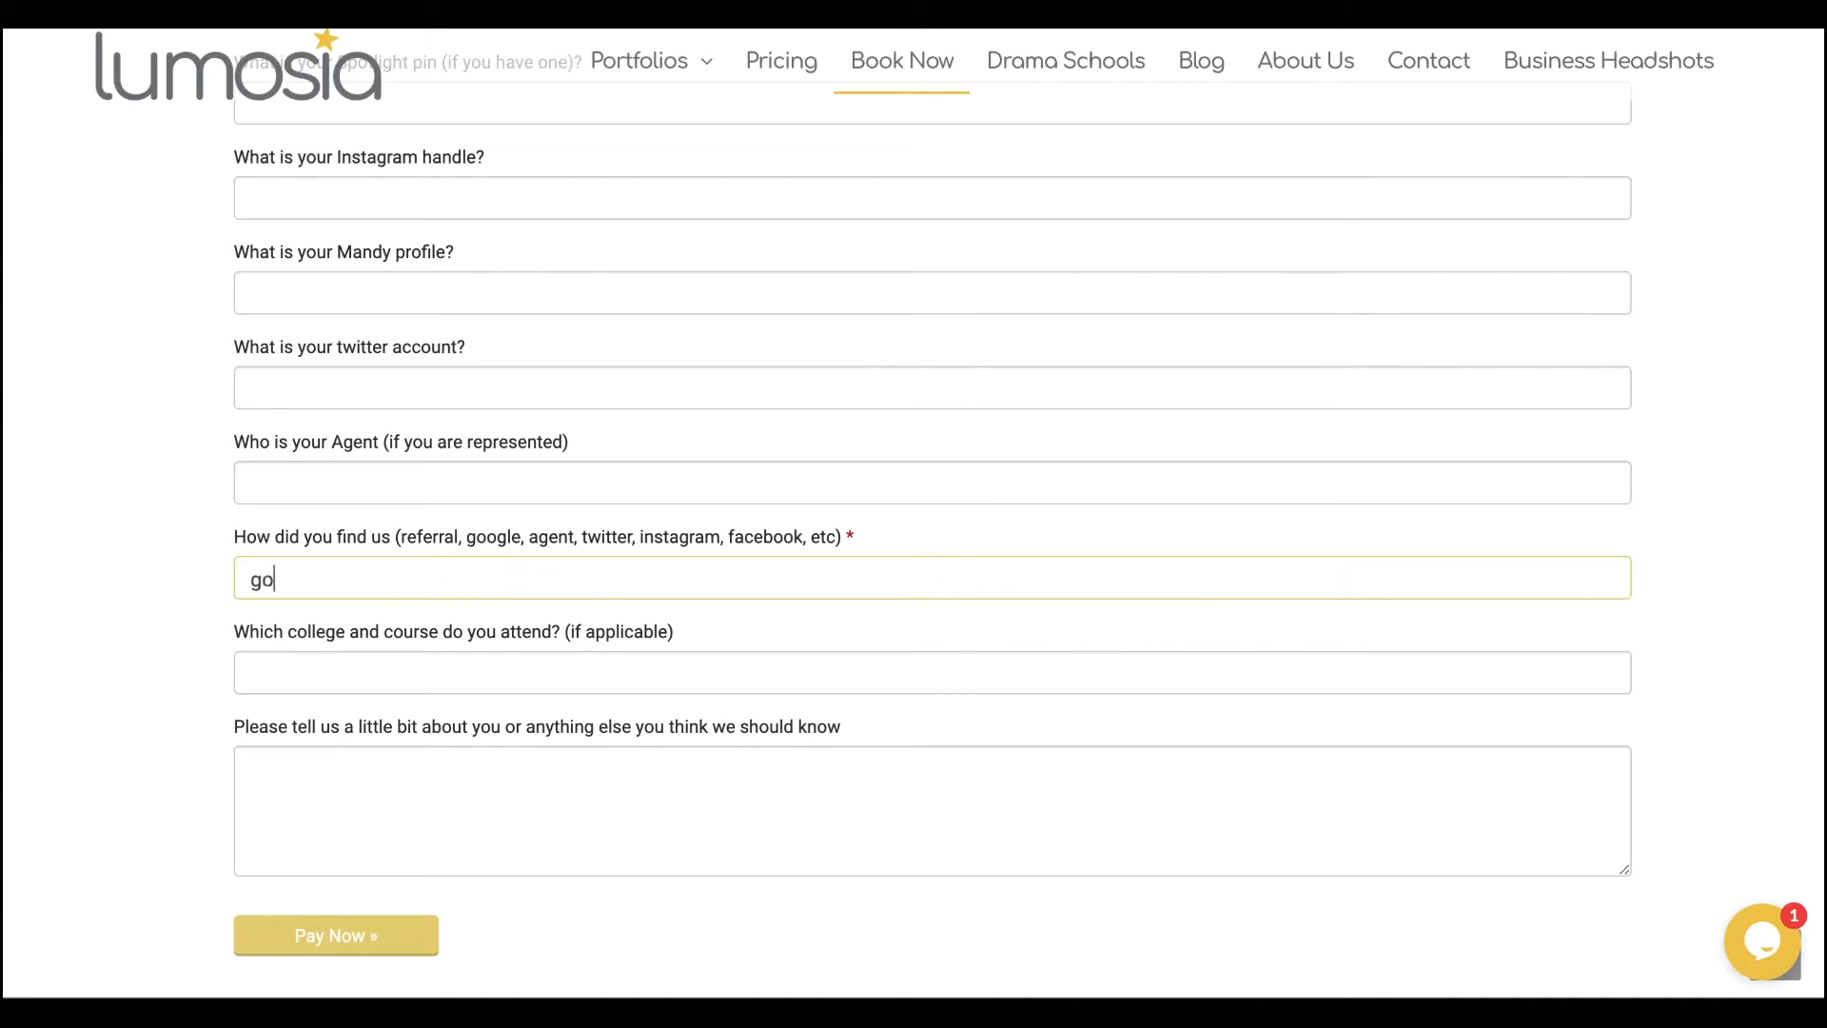
text(ggl)
key(BackSpace)
key(BackSpace)
key(BackSpace)
text(ogle)
scroll(478, 580, up, 1)
scroll(477, 581, up, 6)
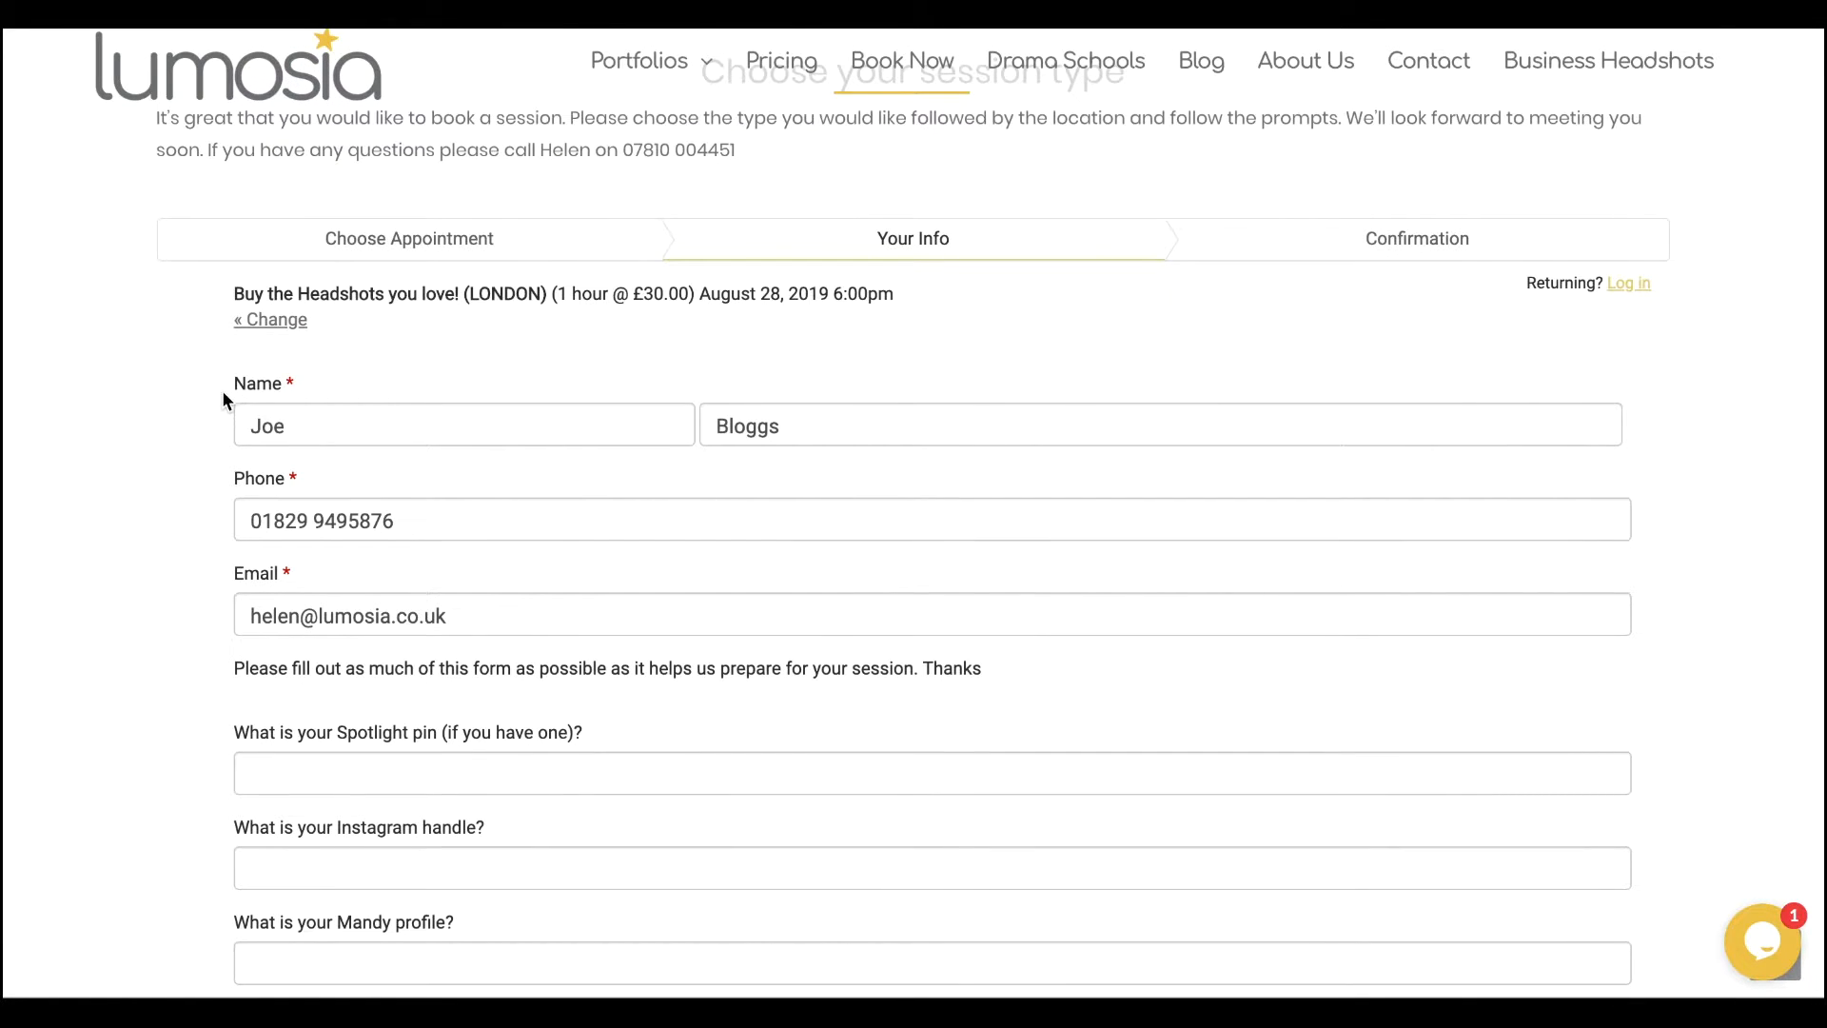
Highlight the filled-in contact details and extra answers down to the google response
drag(238, 386, 267, 624)
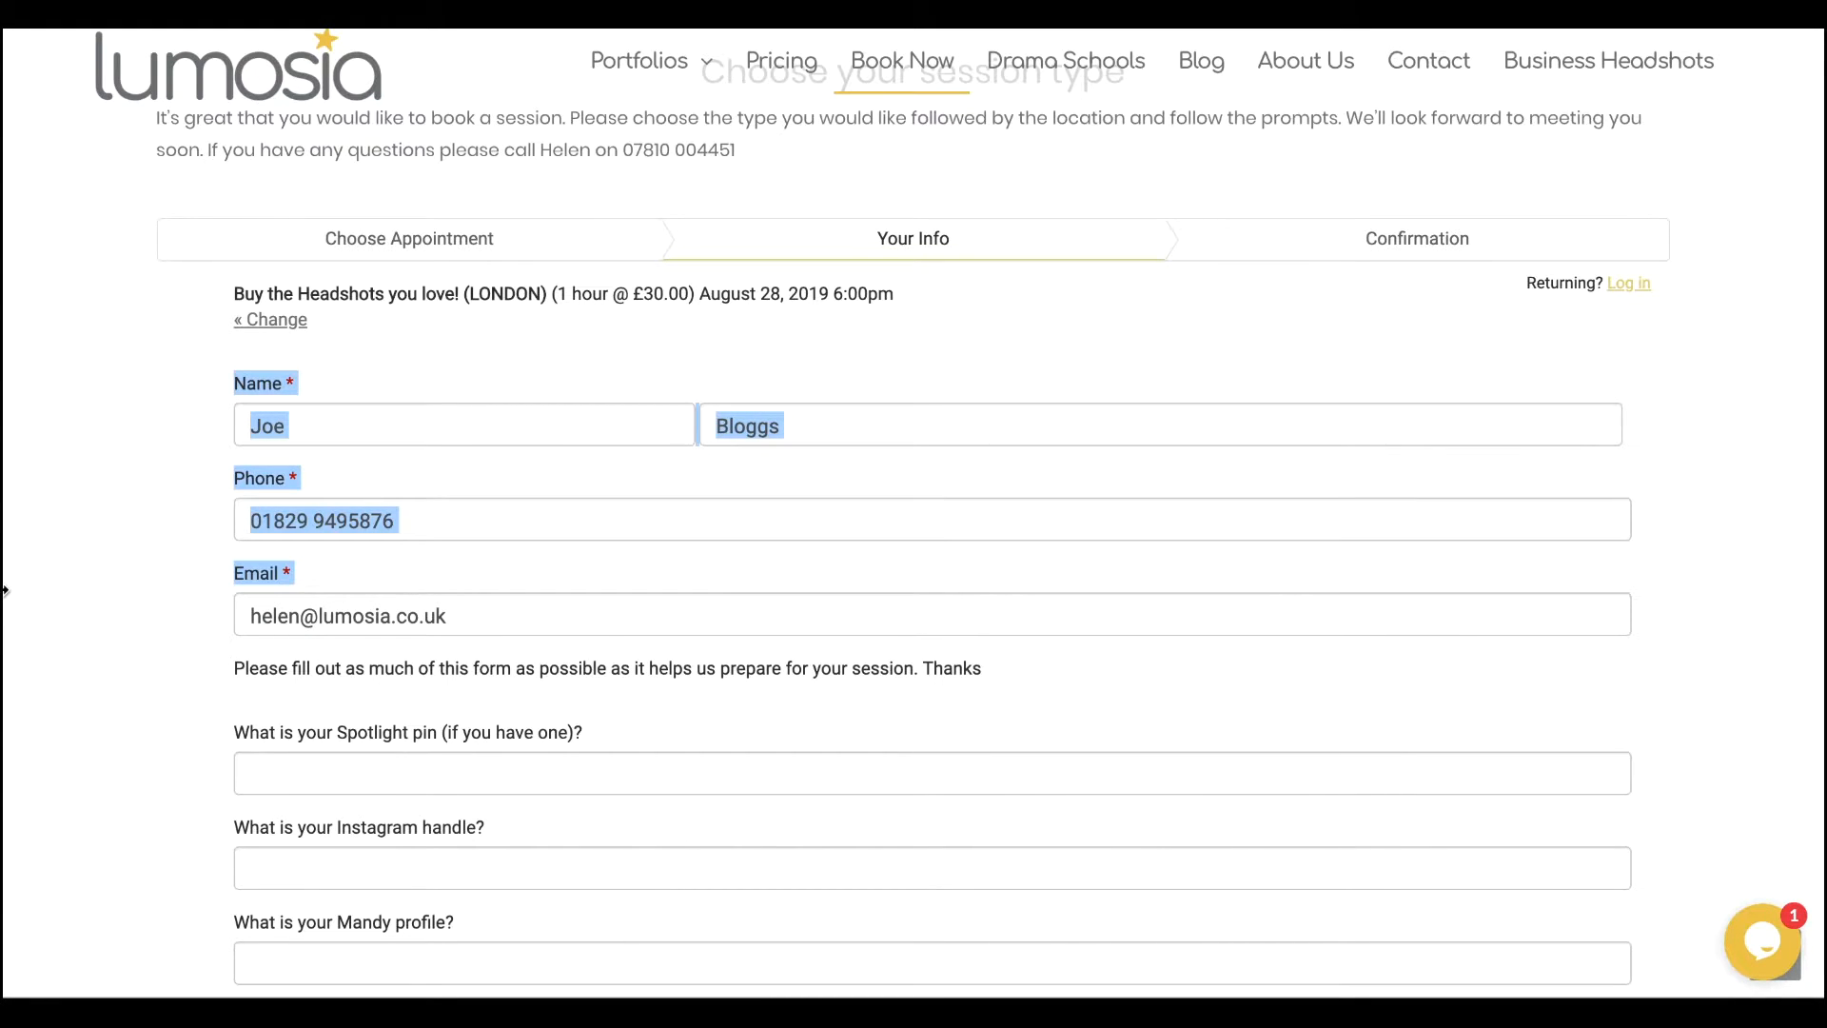
scroll(19, 580, down, 4)
drag(236, 360, 571, 903)
Submit the booking details with Pay Now to reach the payment step
scroll(367, 699, down, 3)
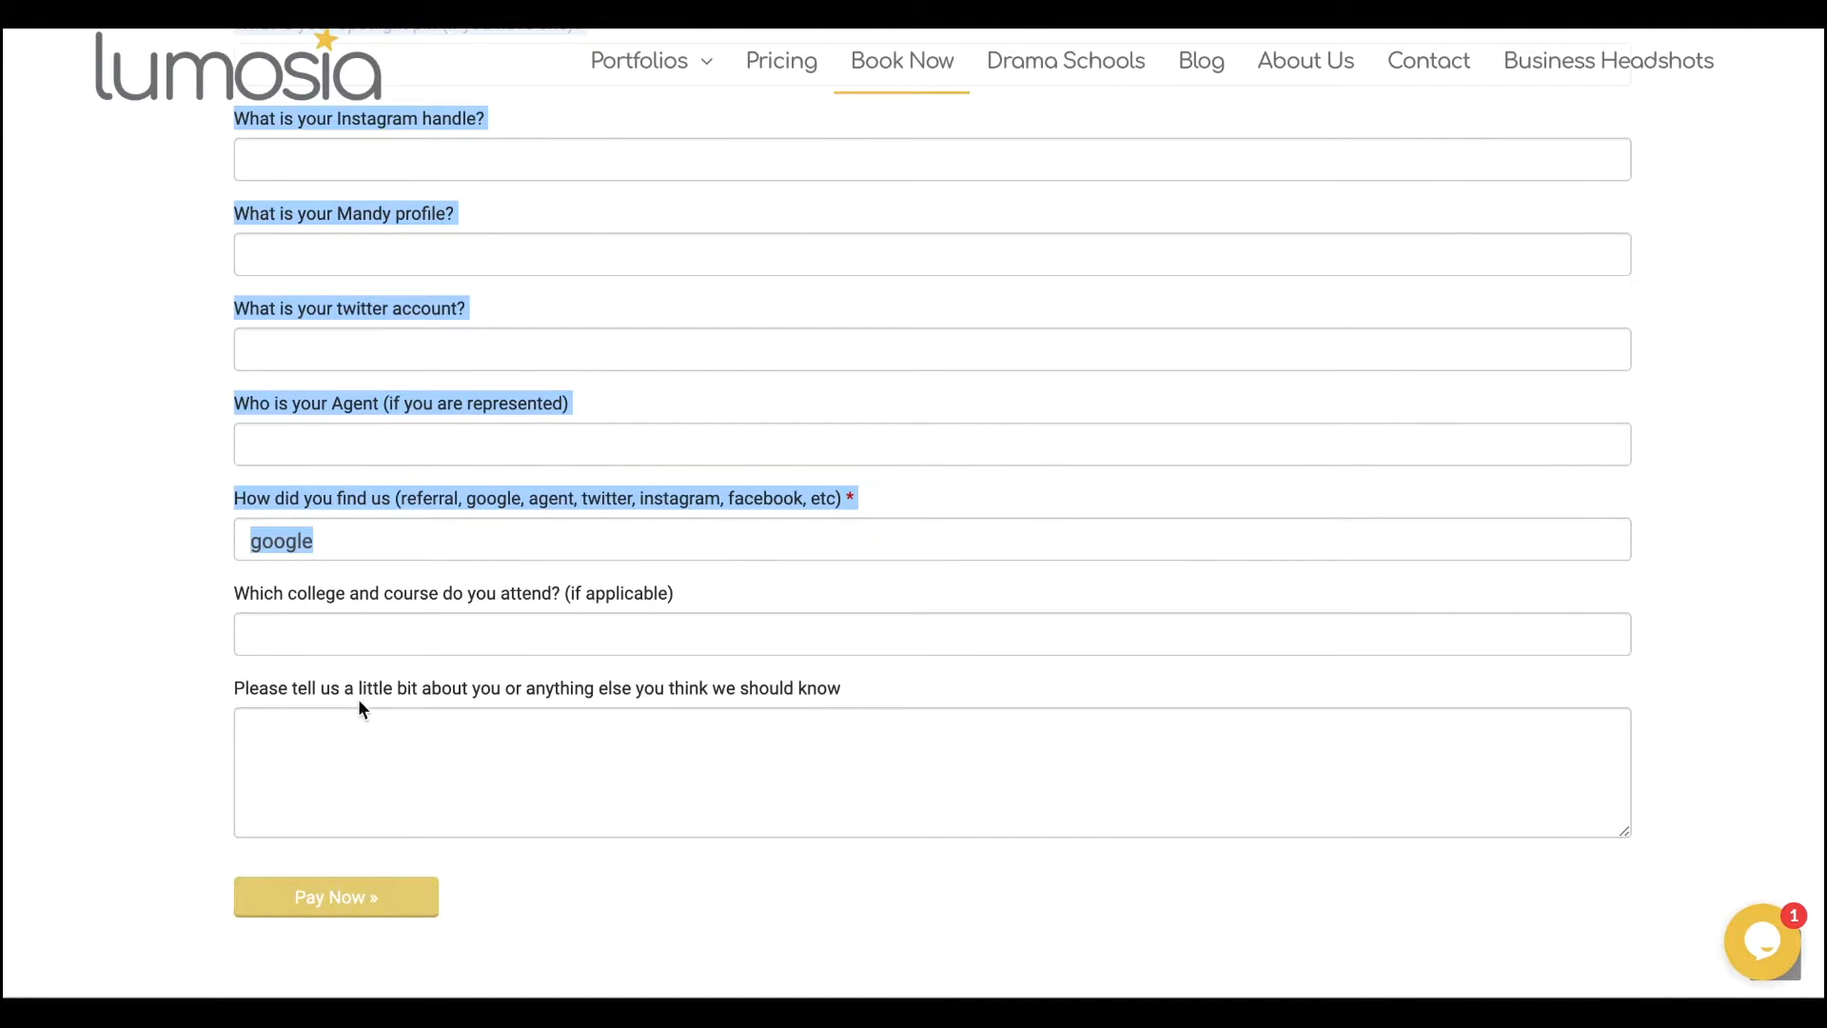
scroll(419, 549, down, 1)
scroll(419, 550, down, 1)
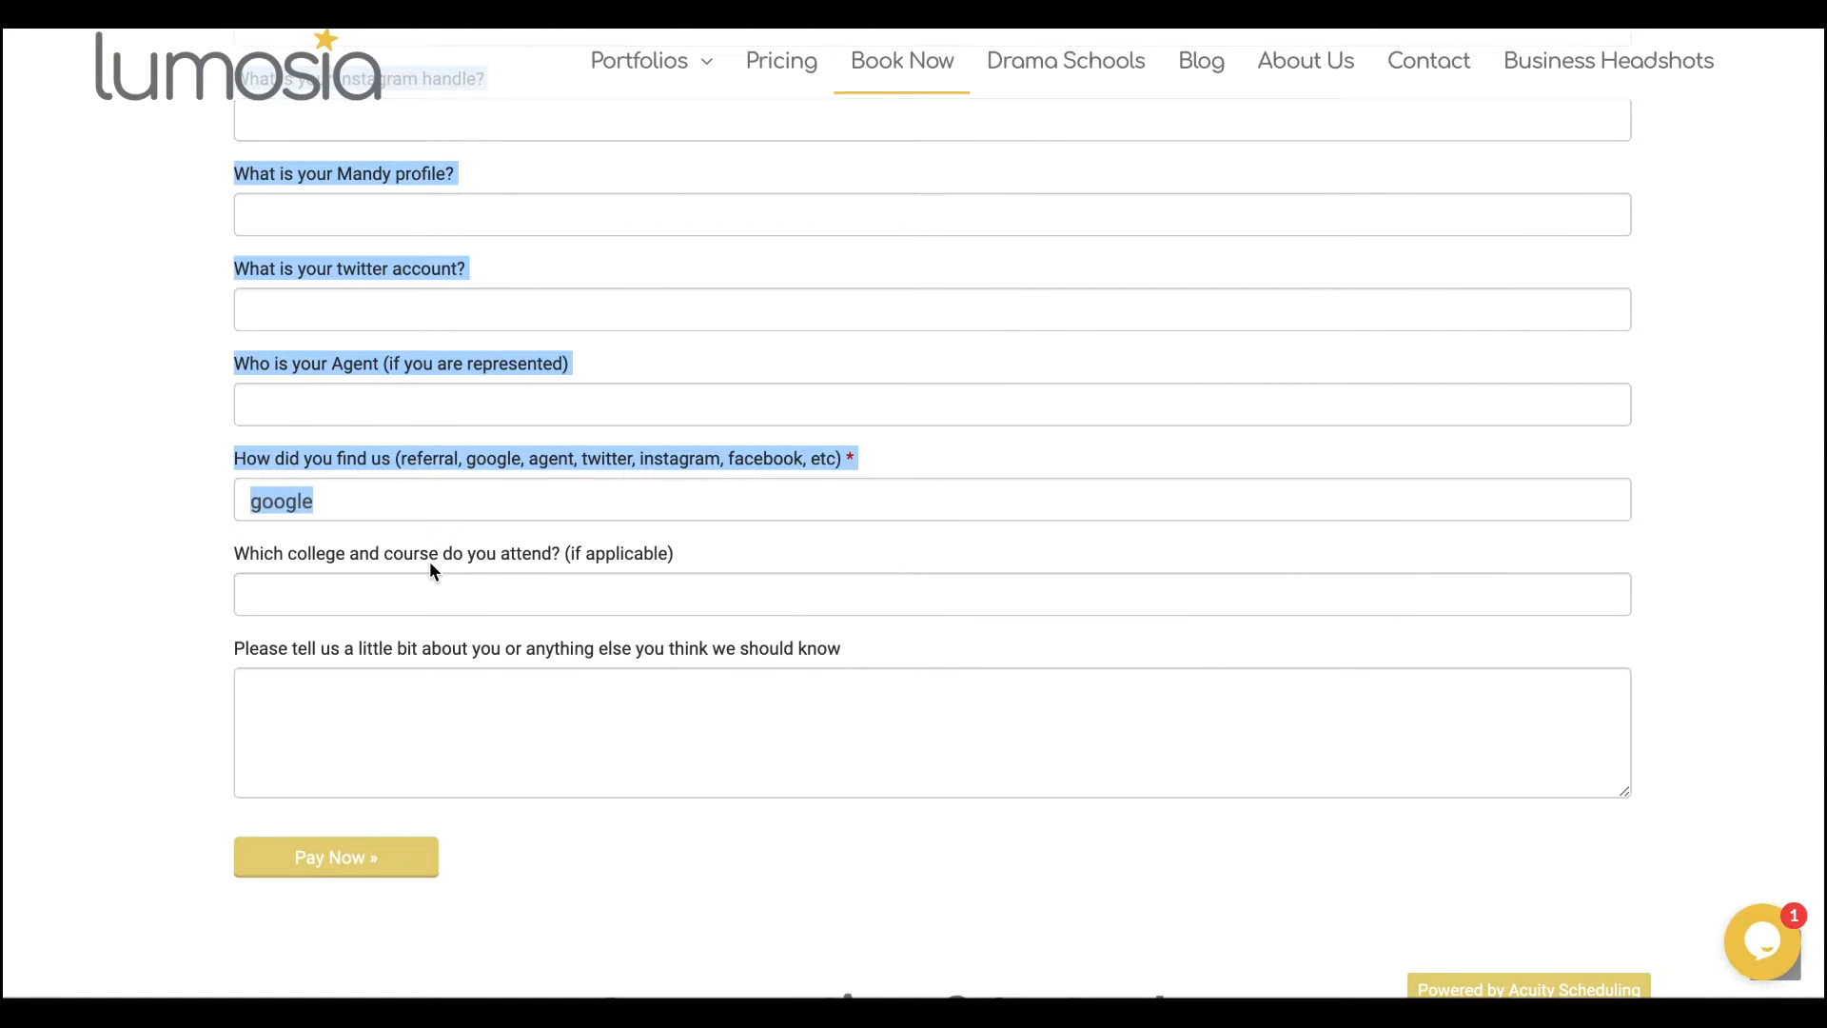
scroll(421, 571, down, 1)
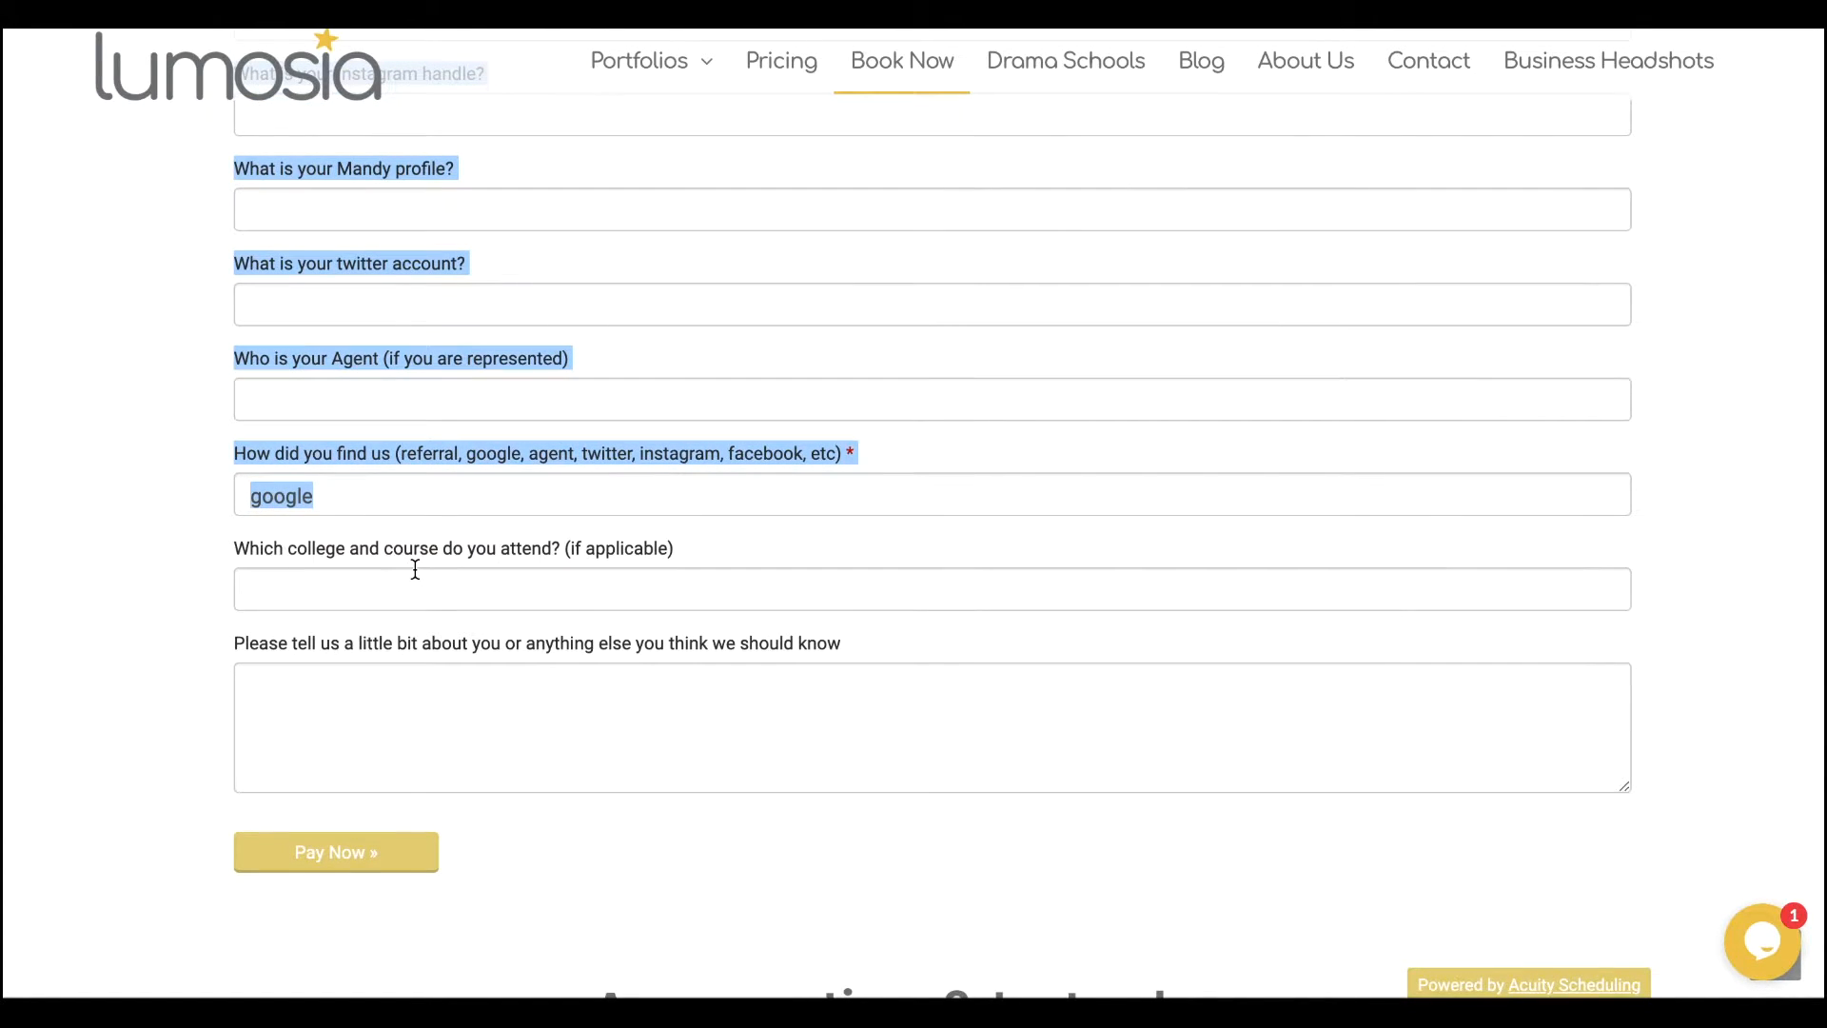
scroll(414, 569, down, 1)
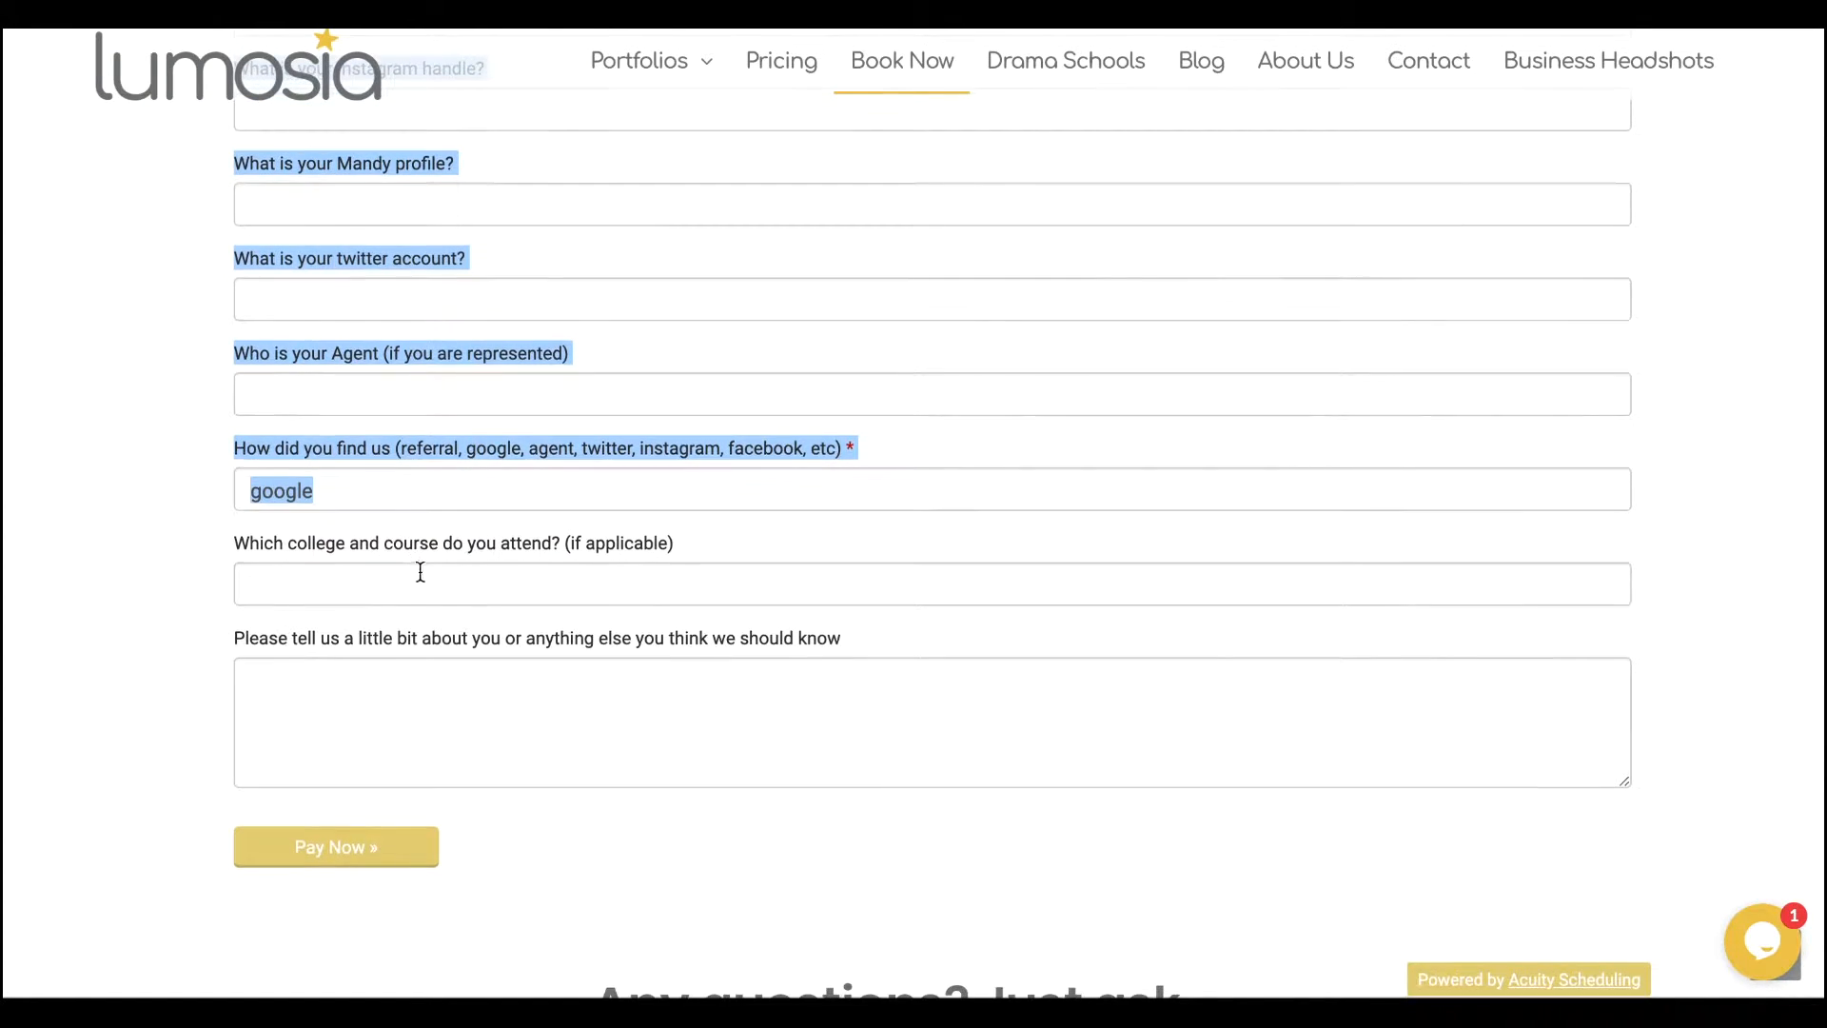
click(406, 701)
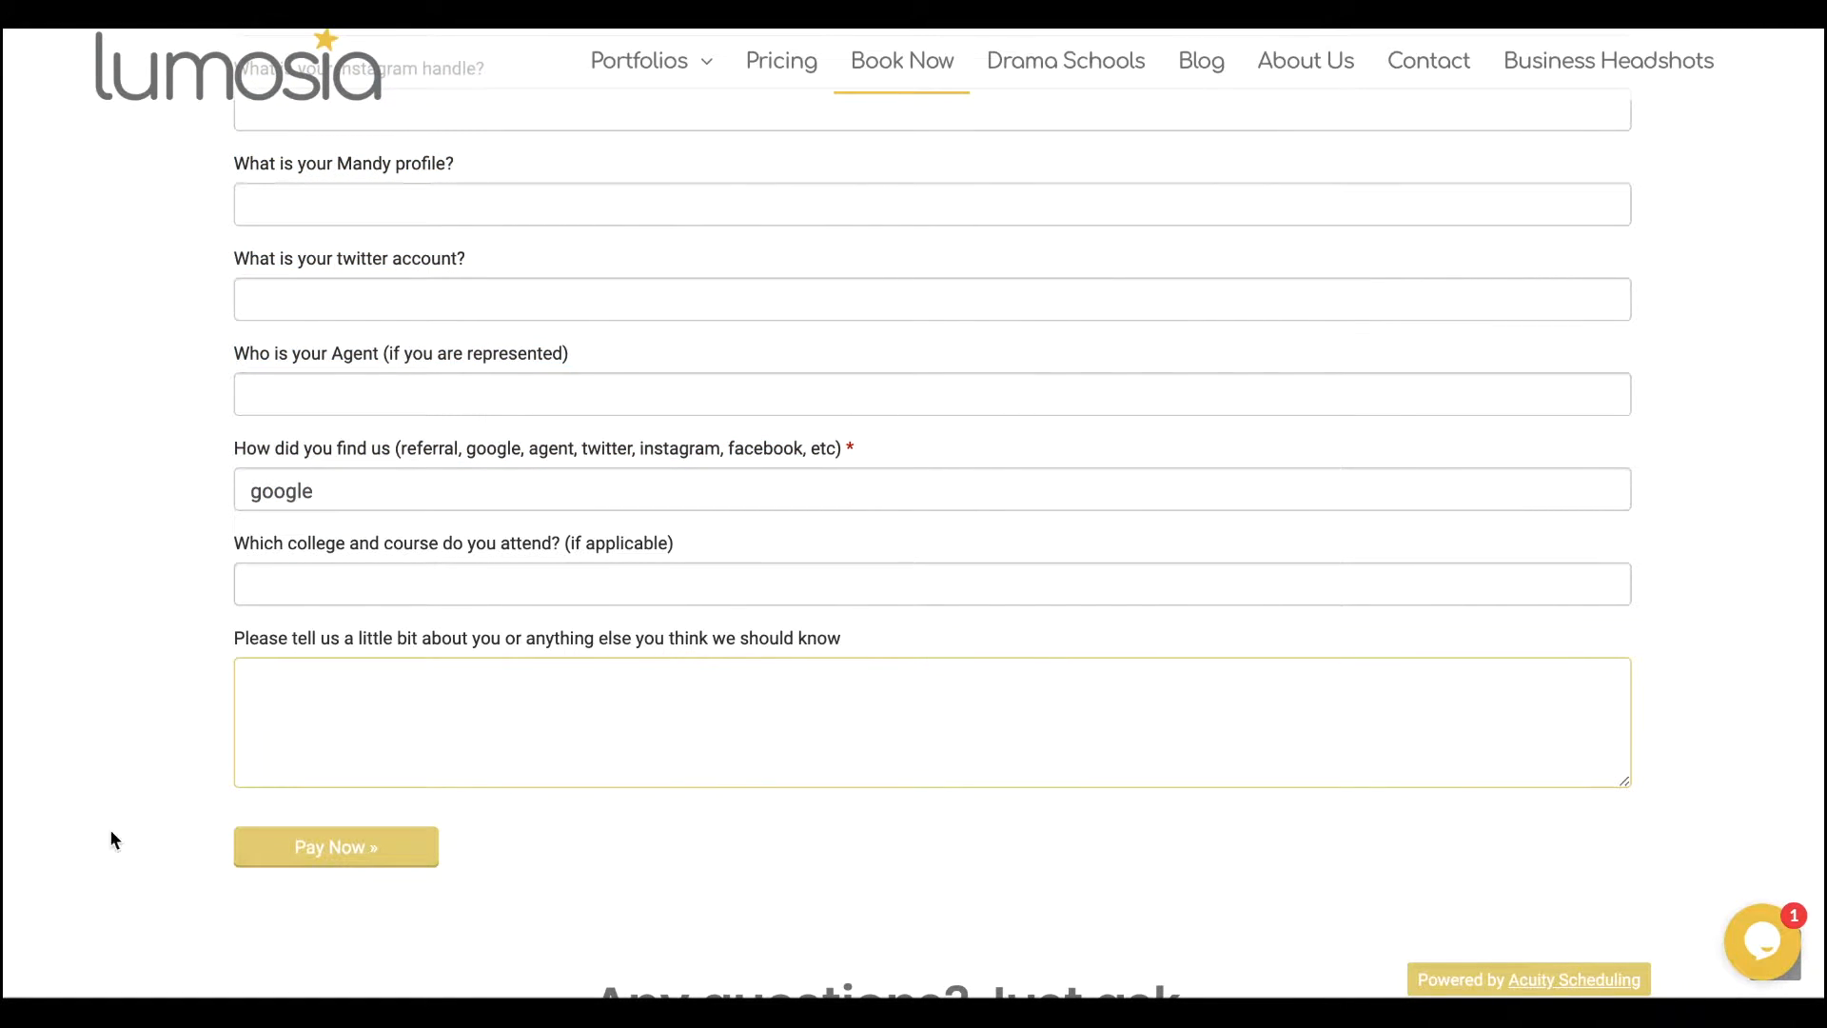
click(299, 847)
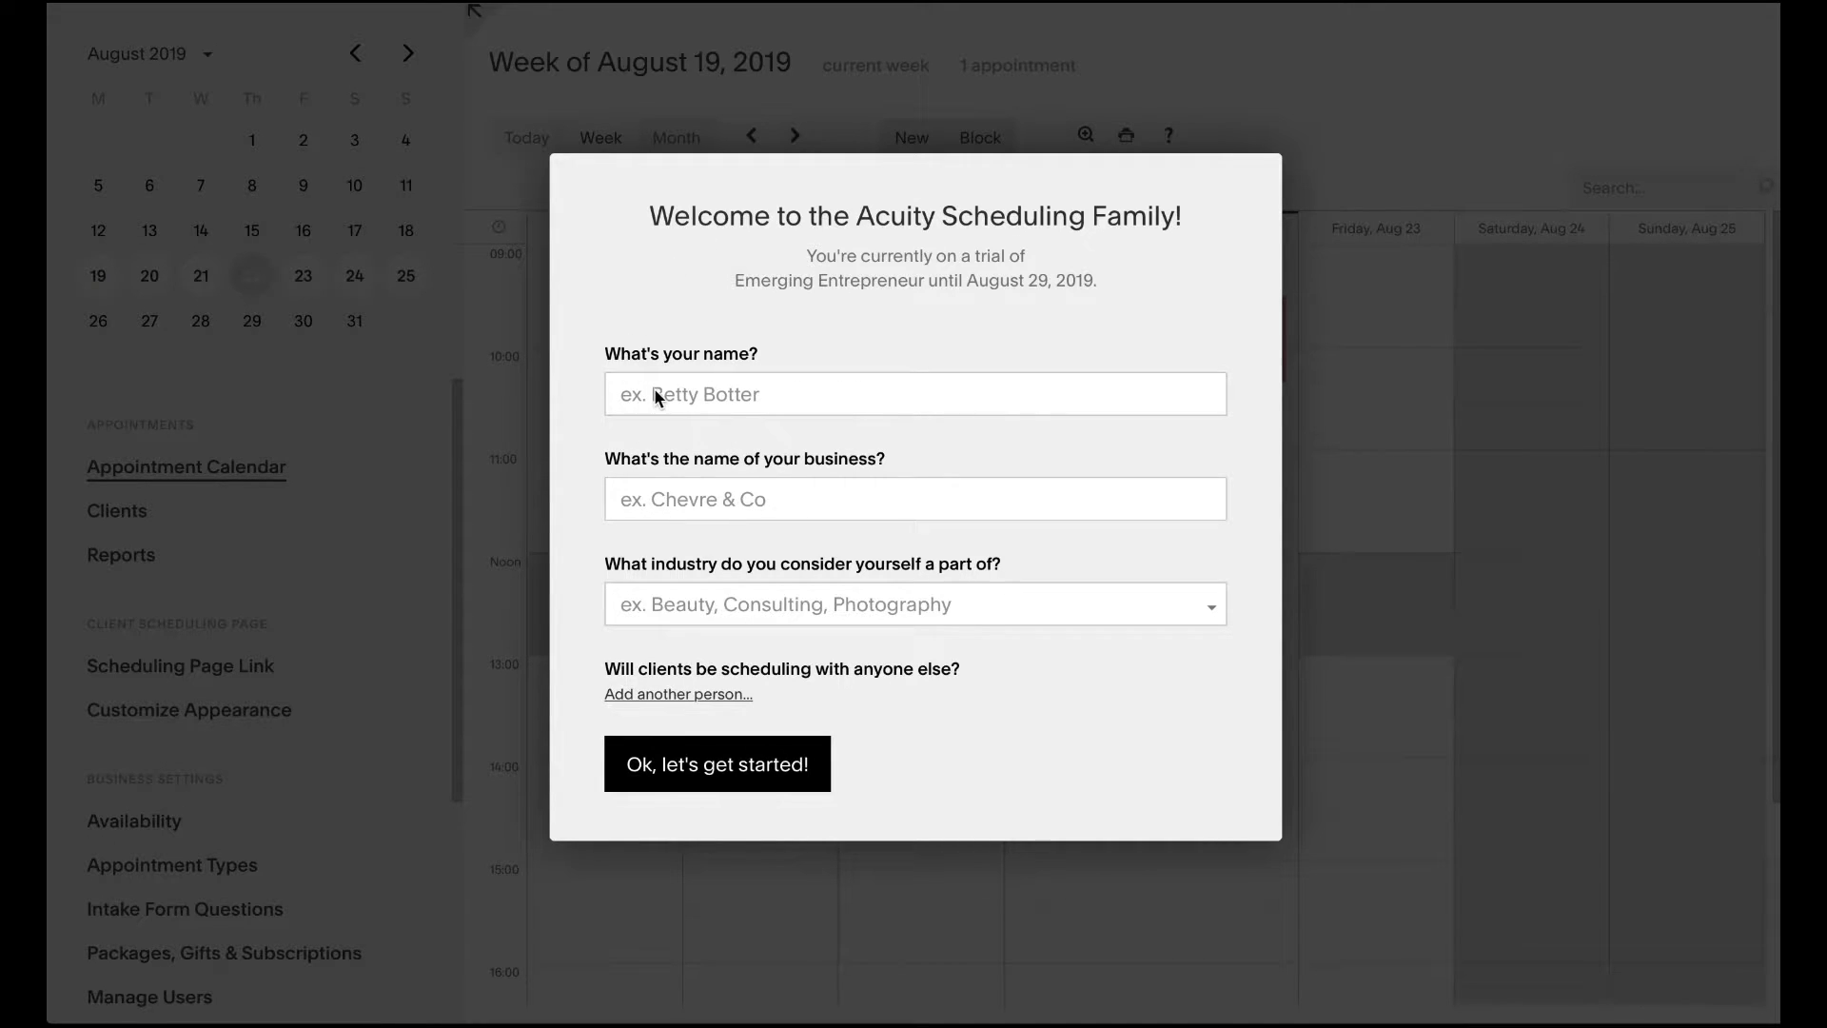
Enter the owner's name, business name Lumosia and industry Photographers in the welcome form
click(696, 394)
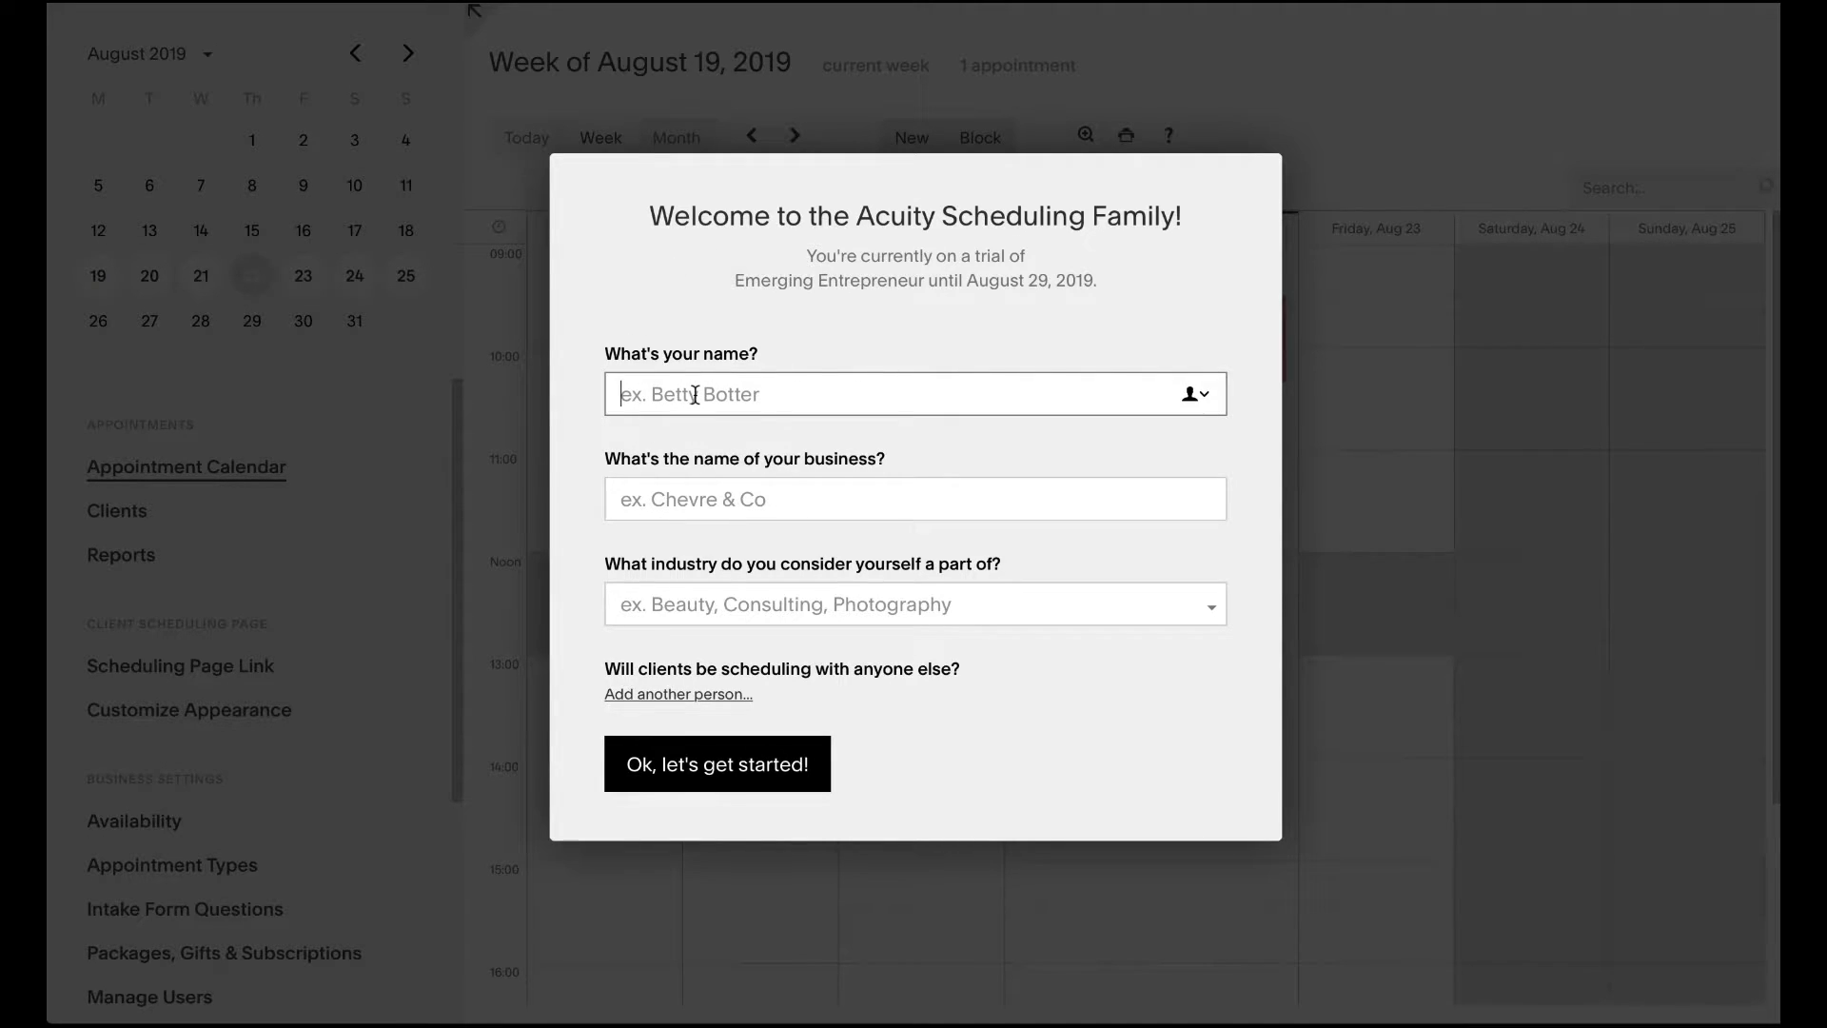
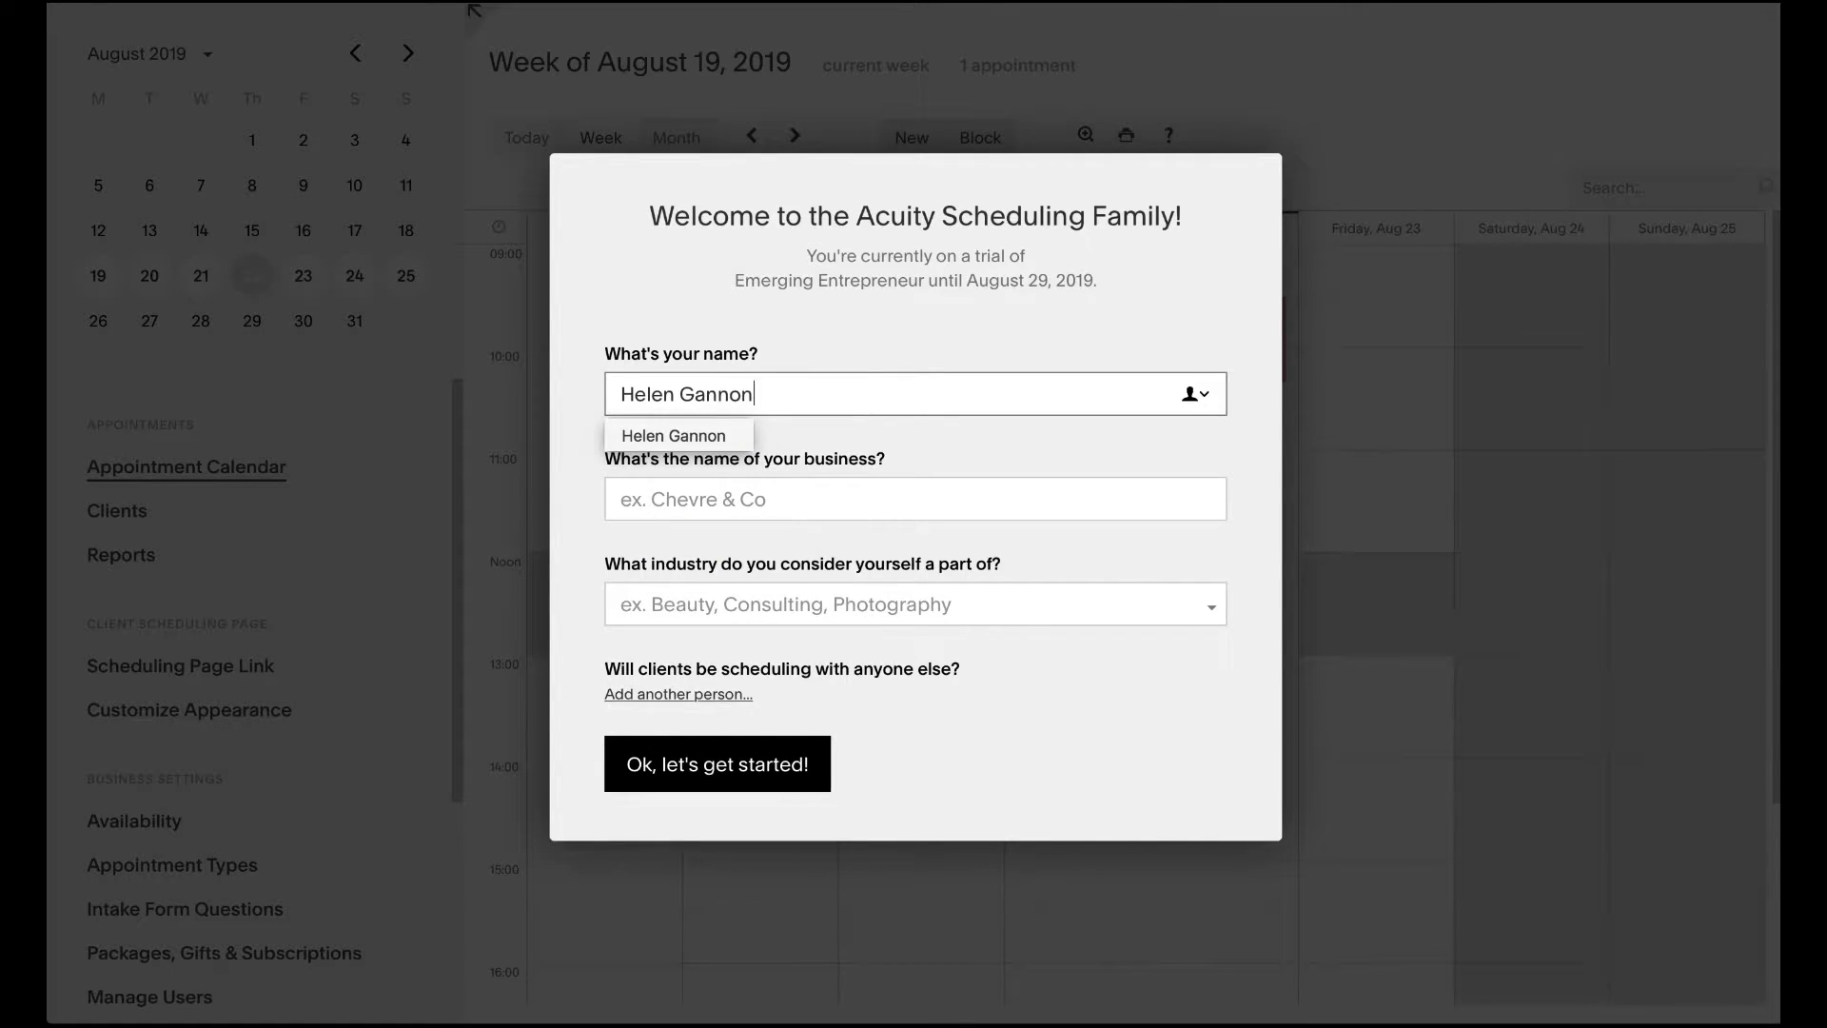
key(Tab)
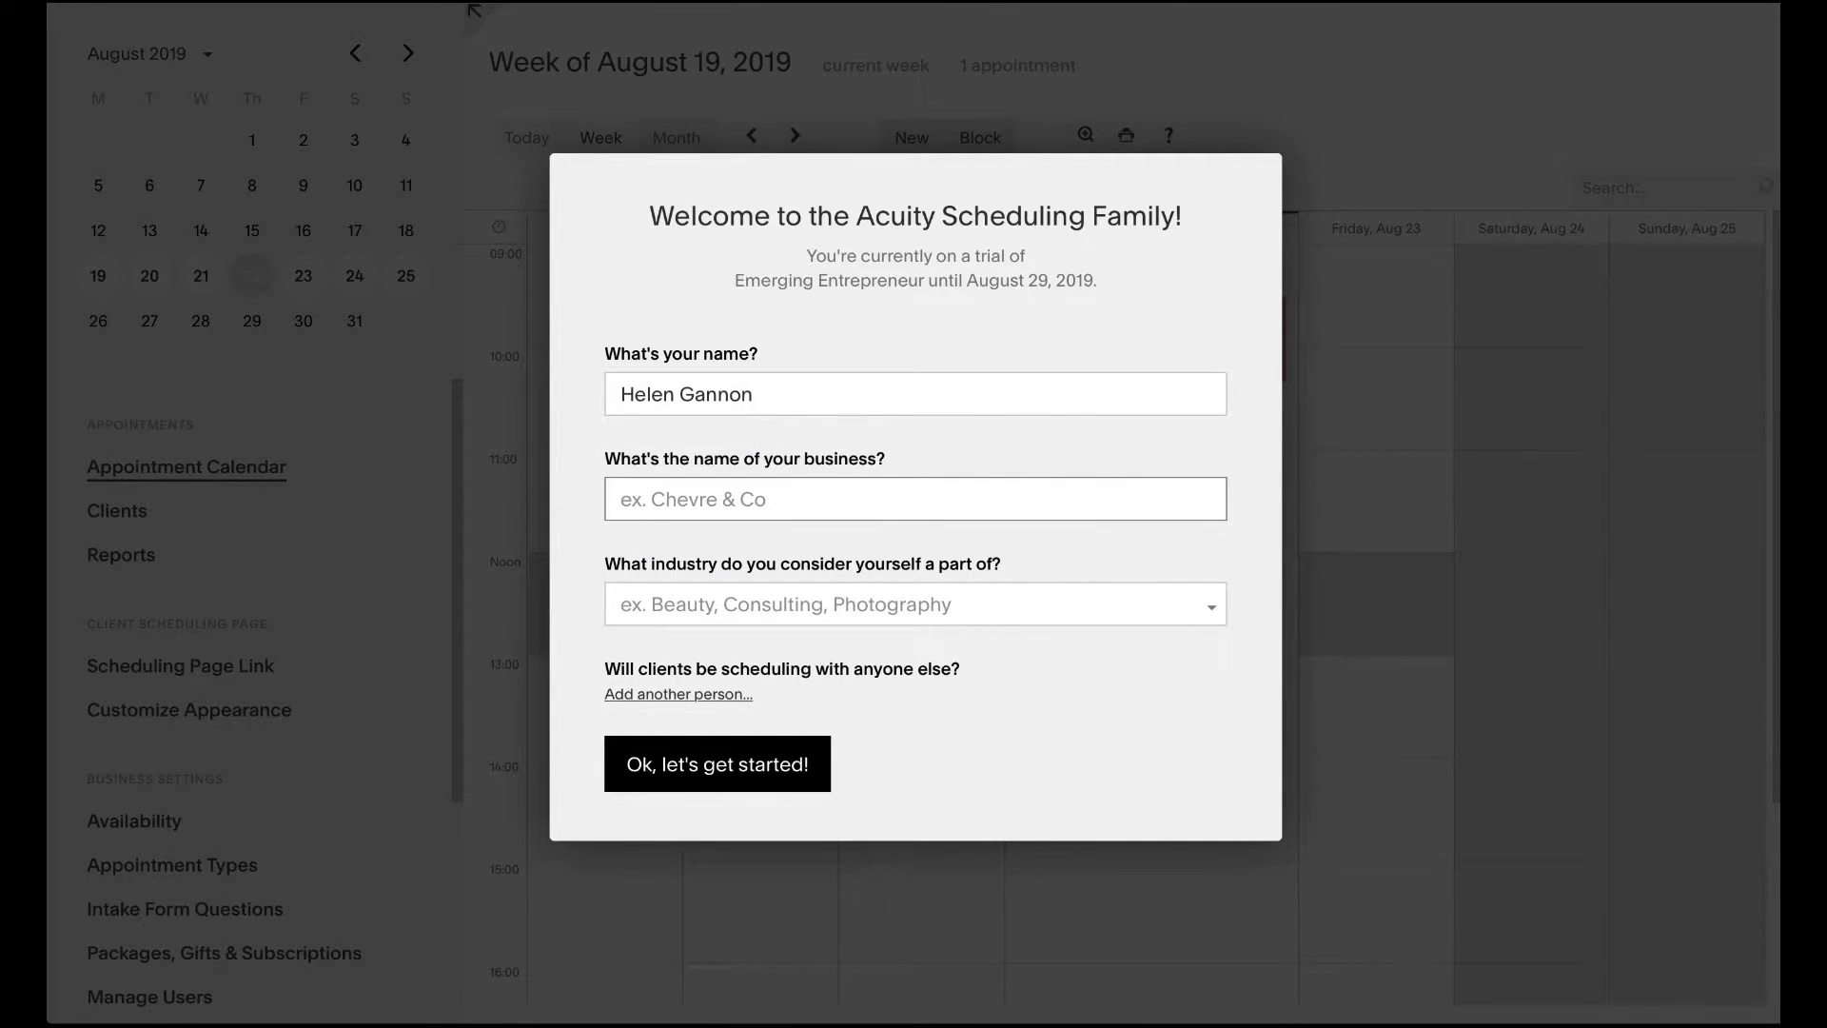
text(Lumosia)
click(656, 603)
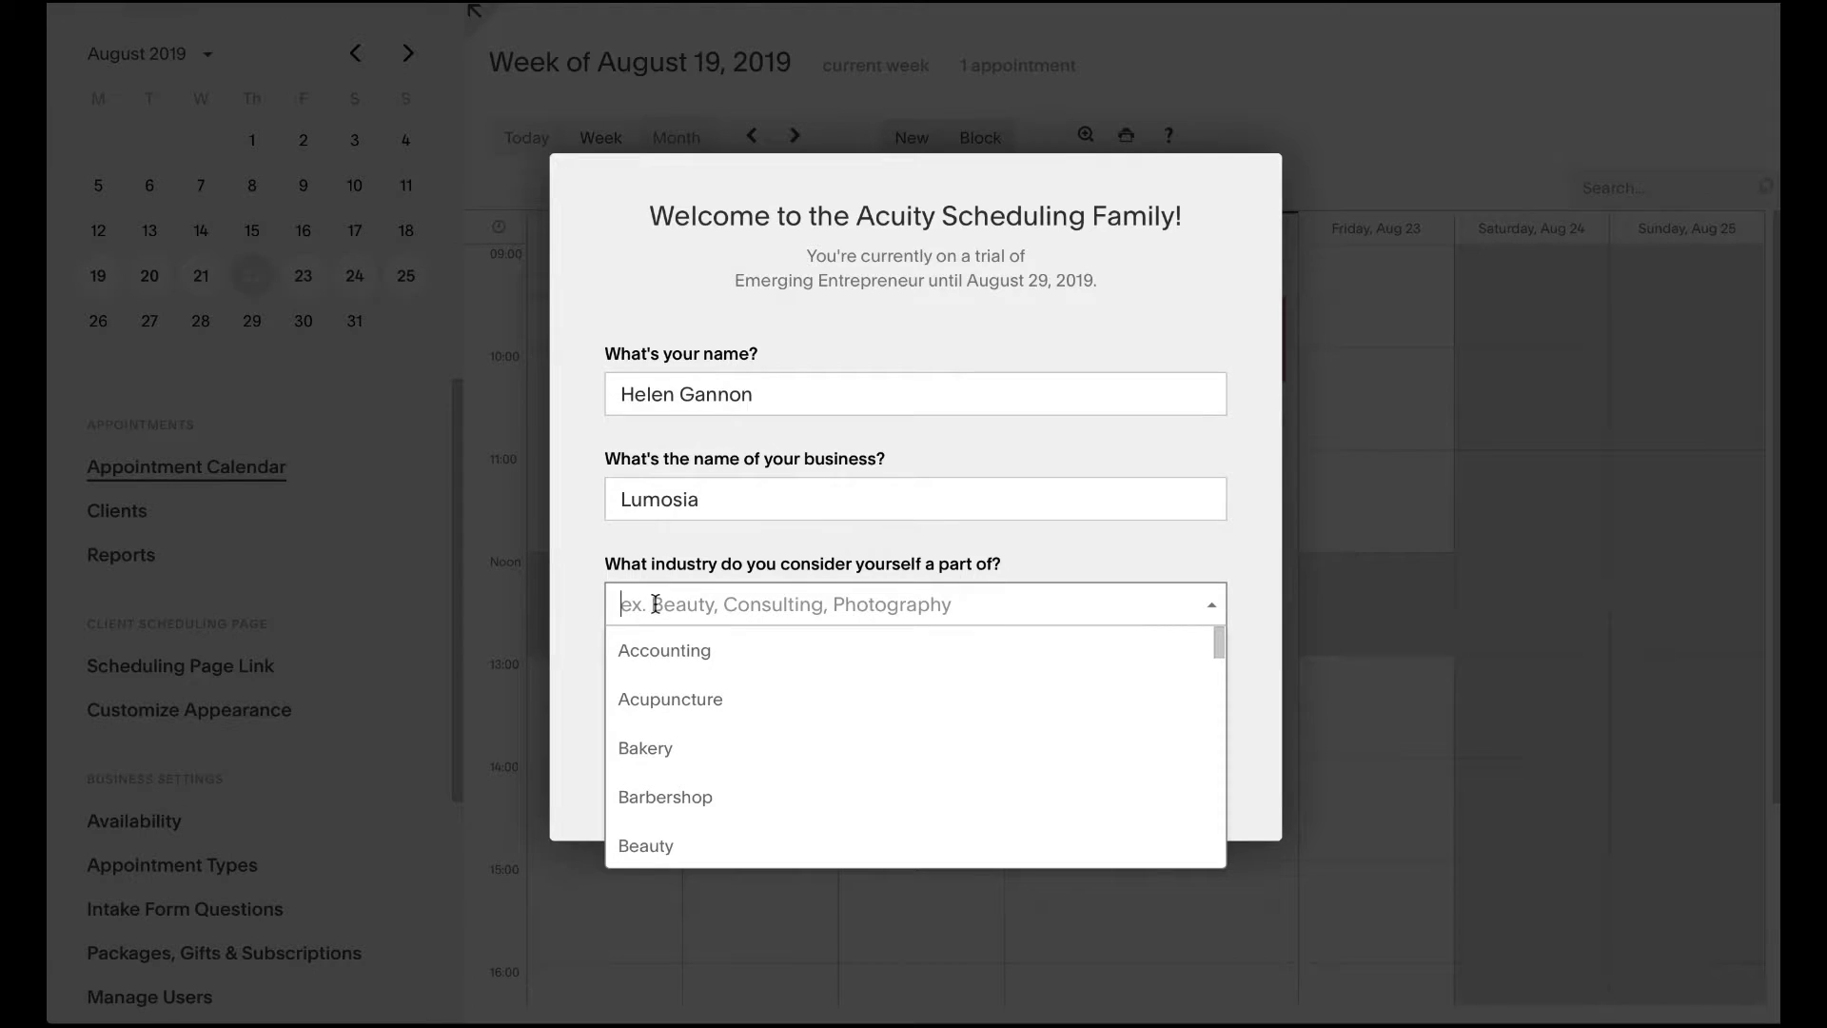
text(Pho)
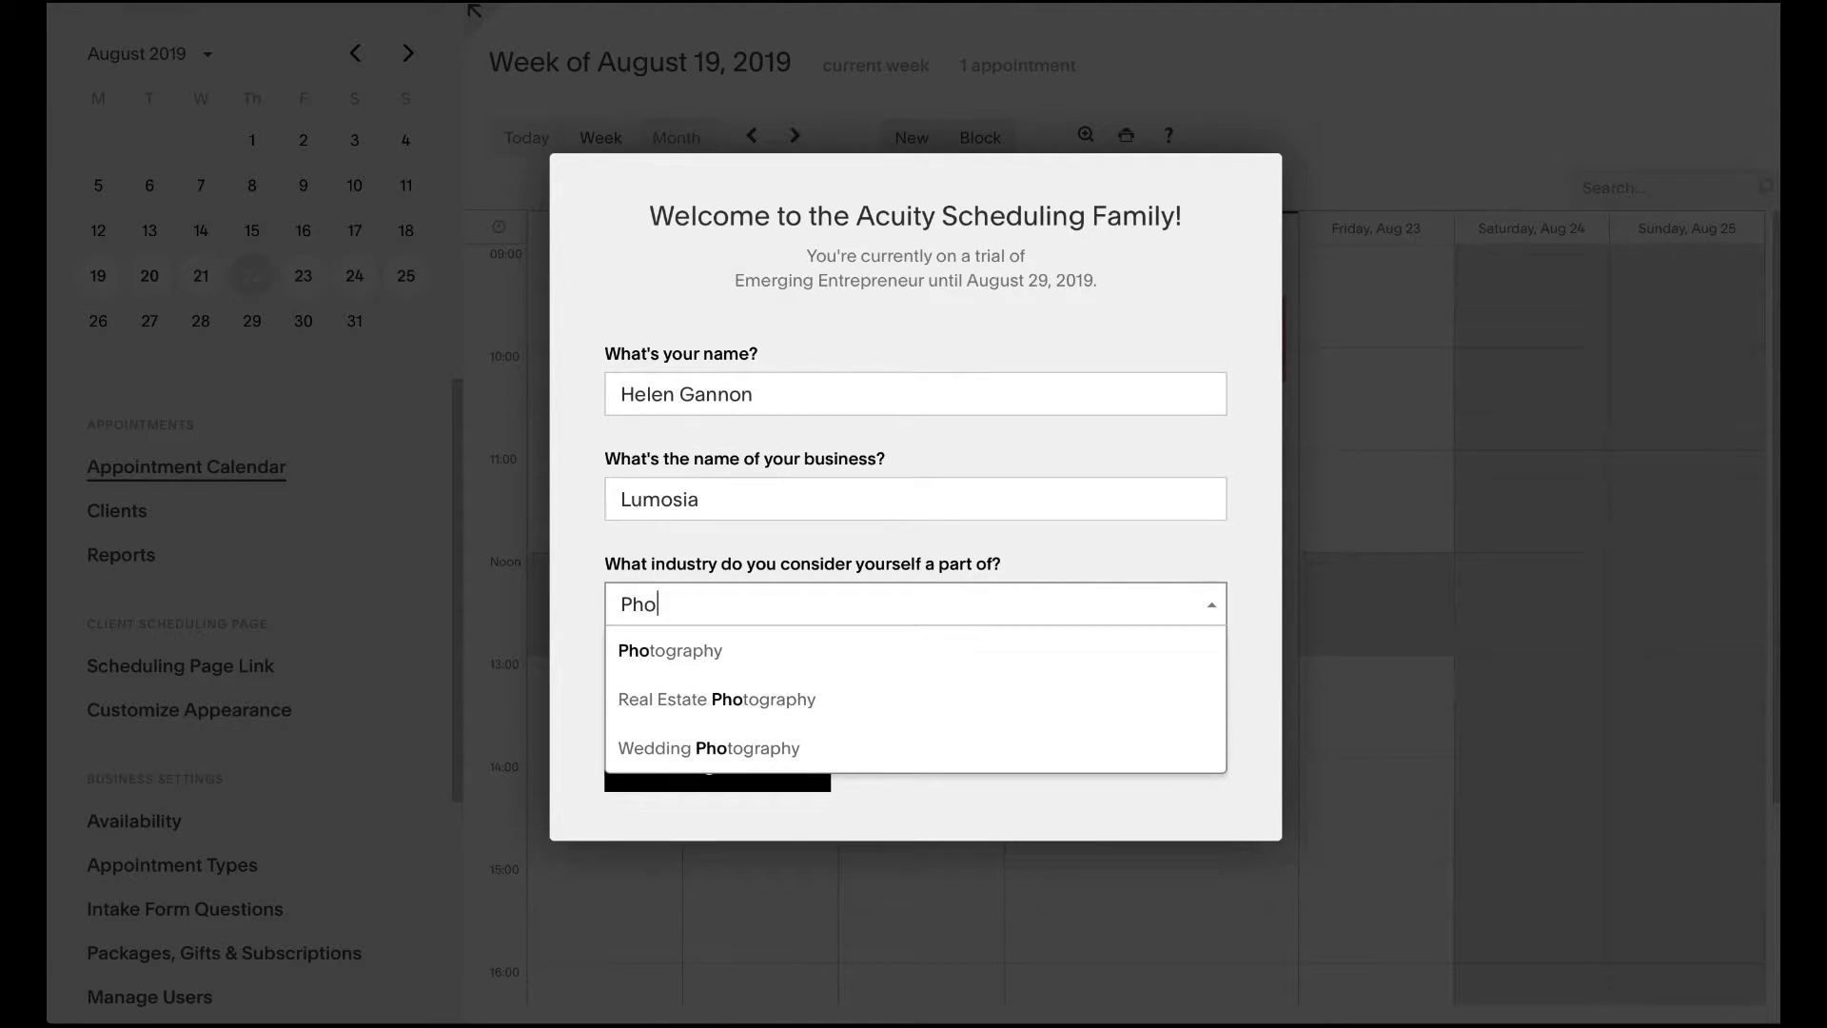
text(tographers)
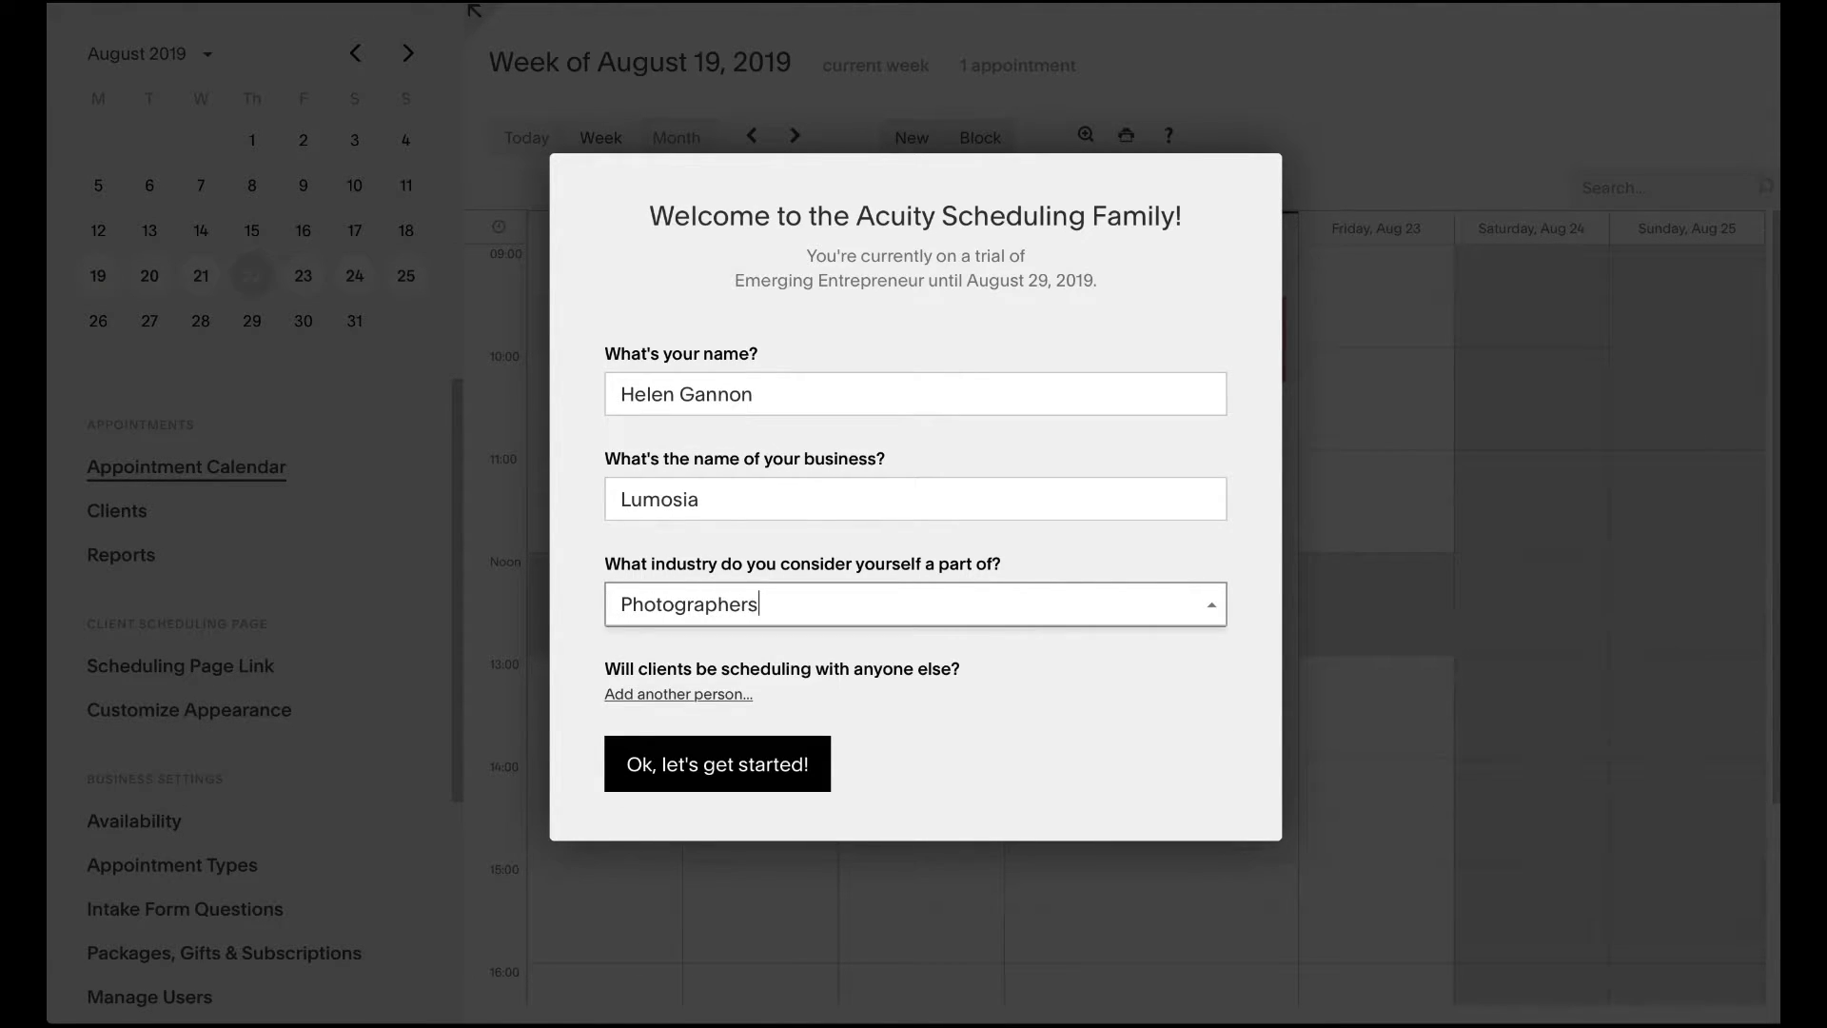
Confirm the welcome details and go to the Appointment Types setup step
click(700, 776)
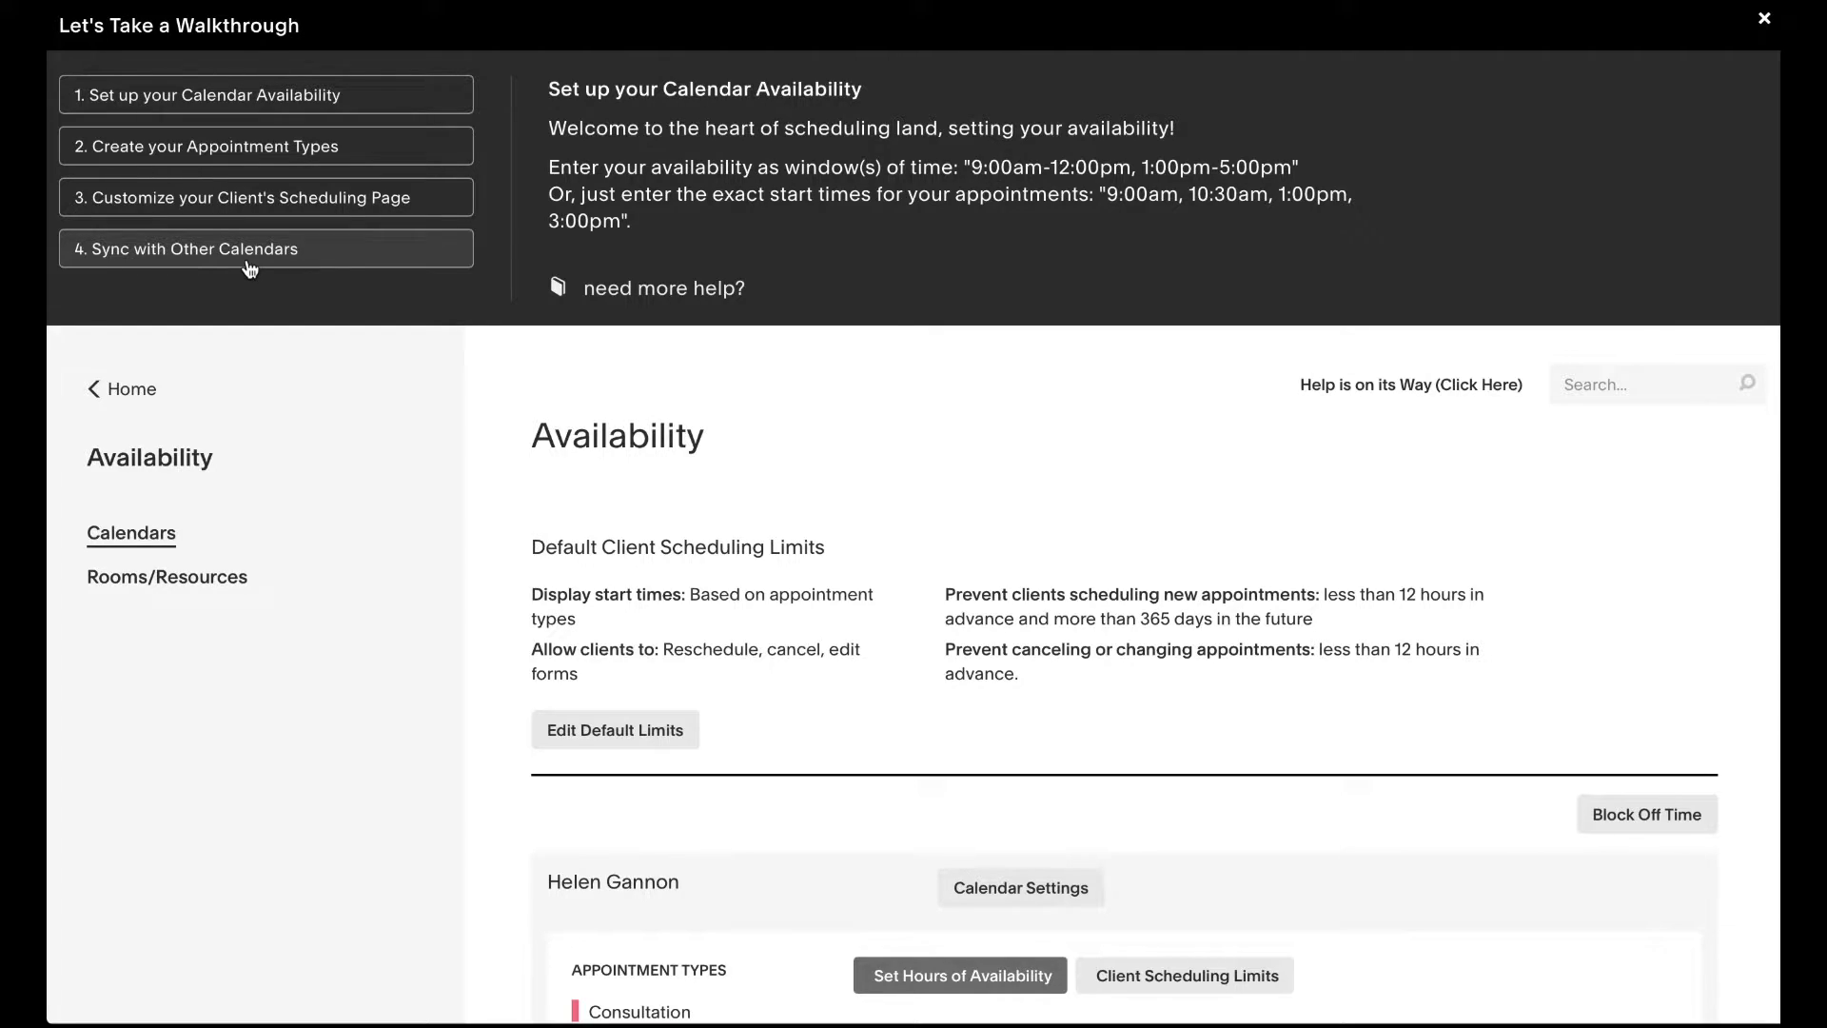
click(248, 150)
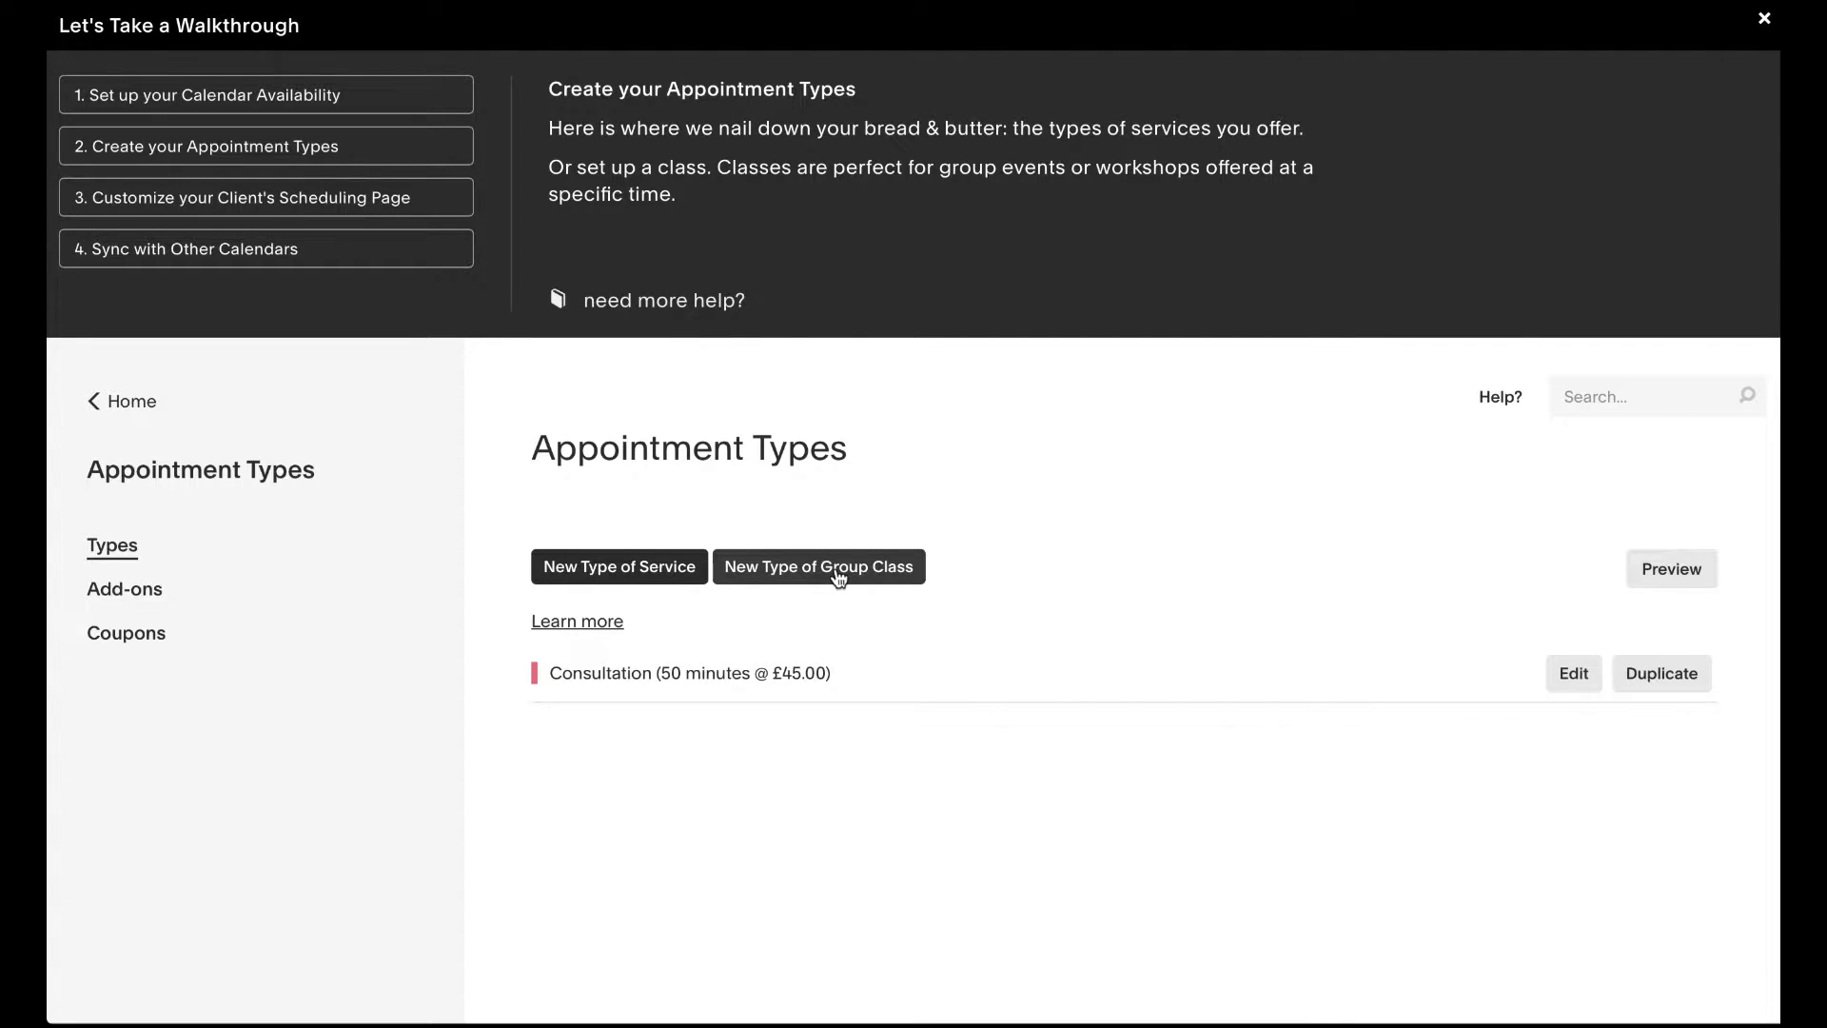
Create a new service named 'Actor Headshots - Bristol'
click(637, 571)
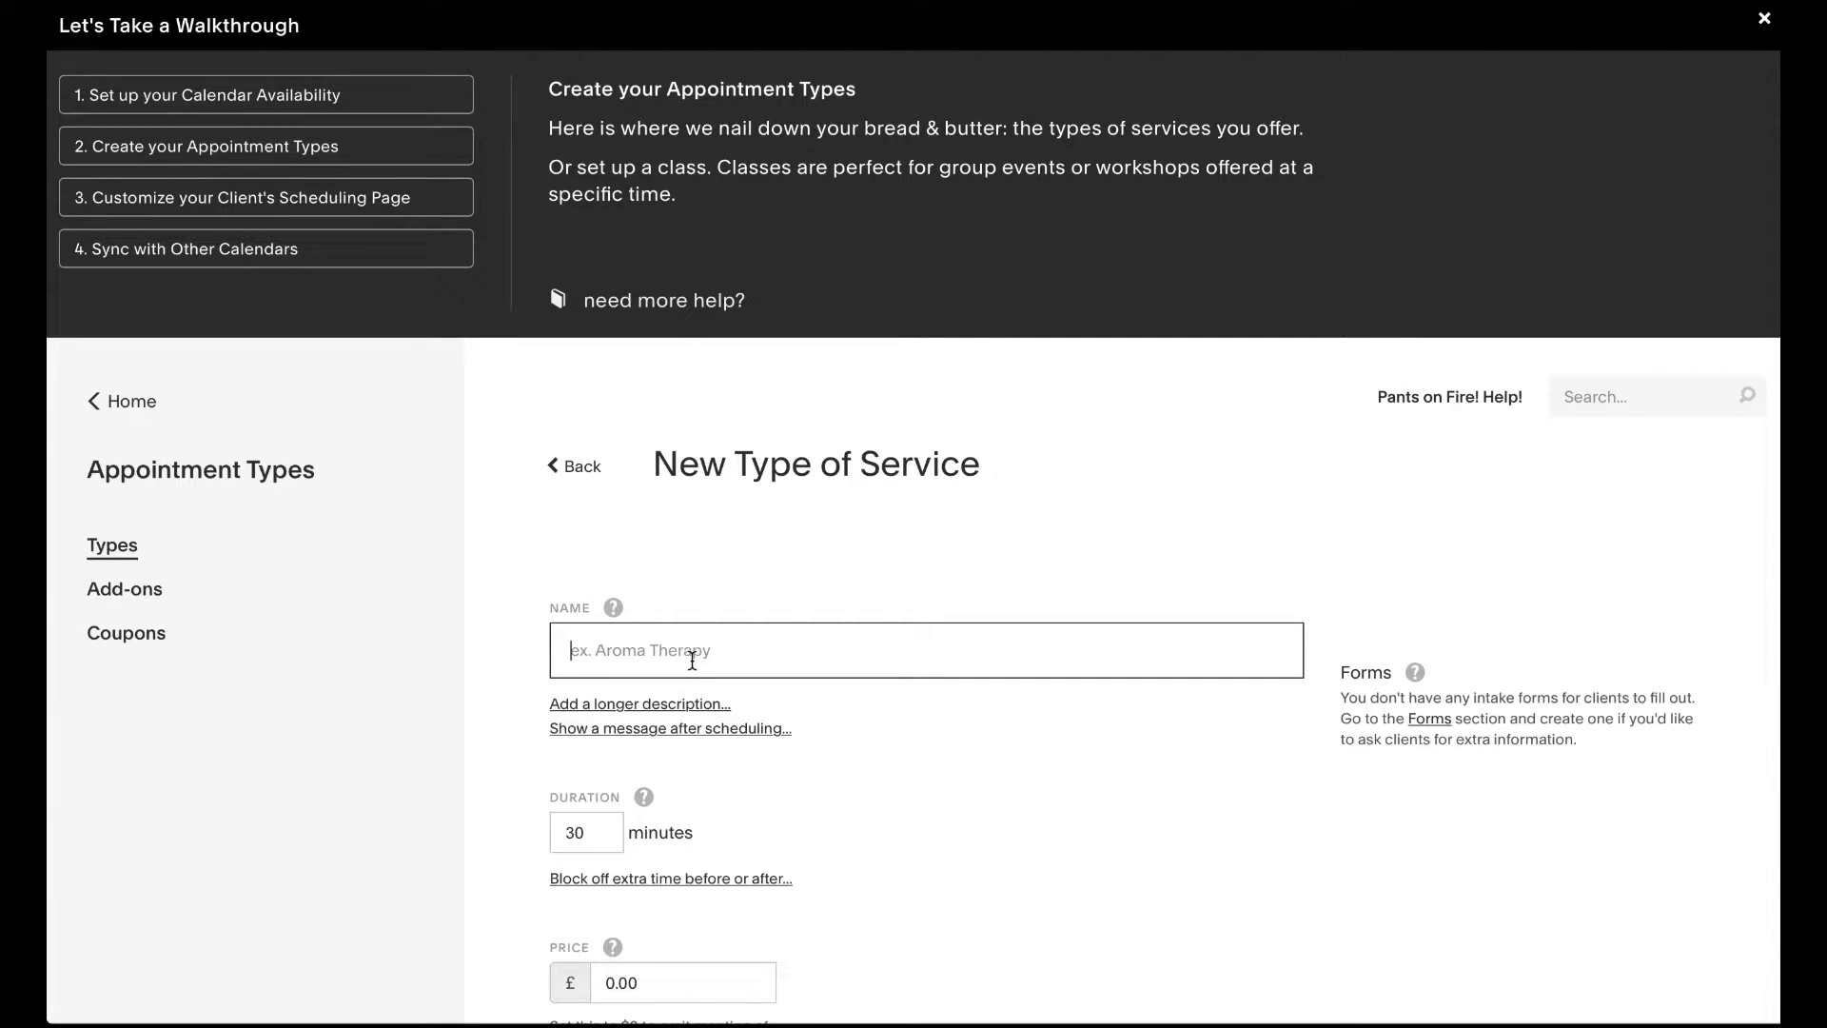
text(Actor Headshots - Bristol)
key(Tab)
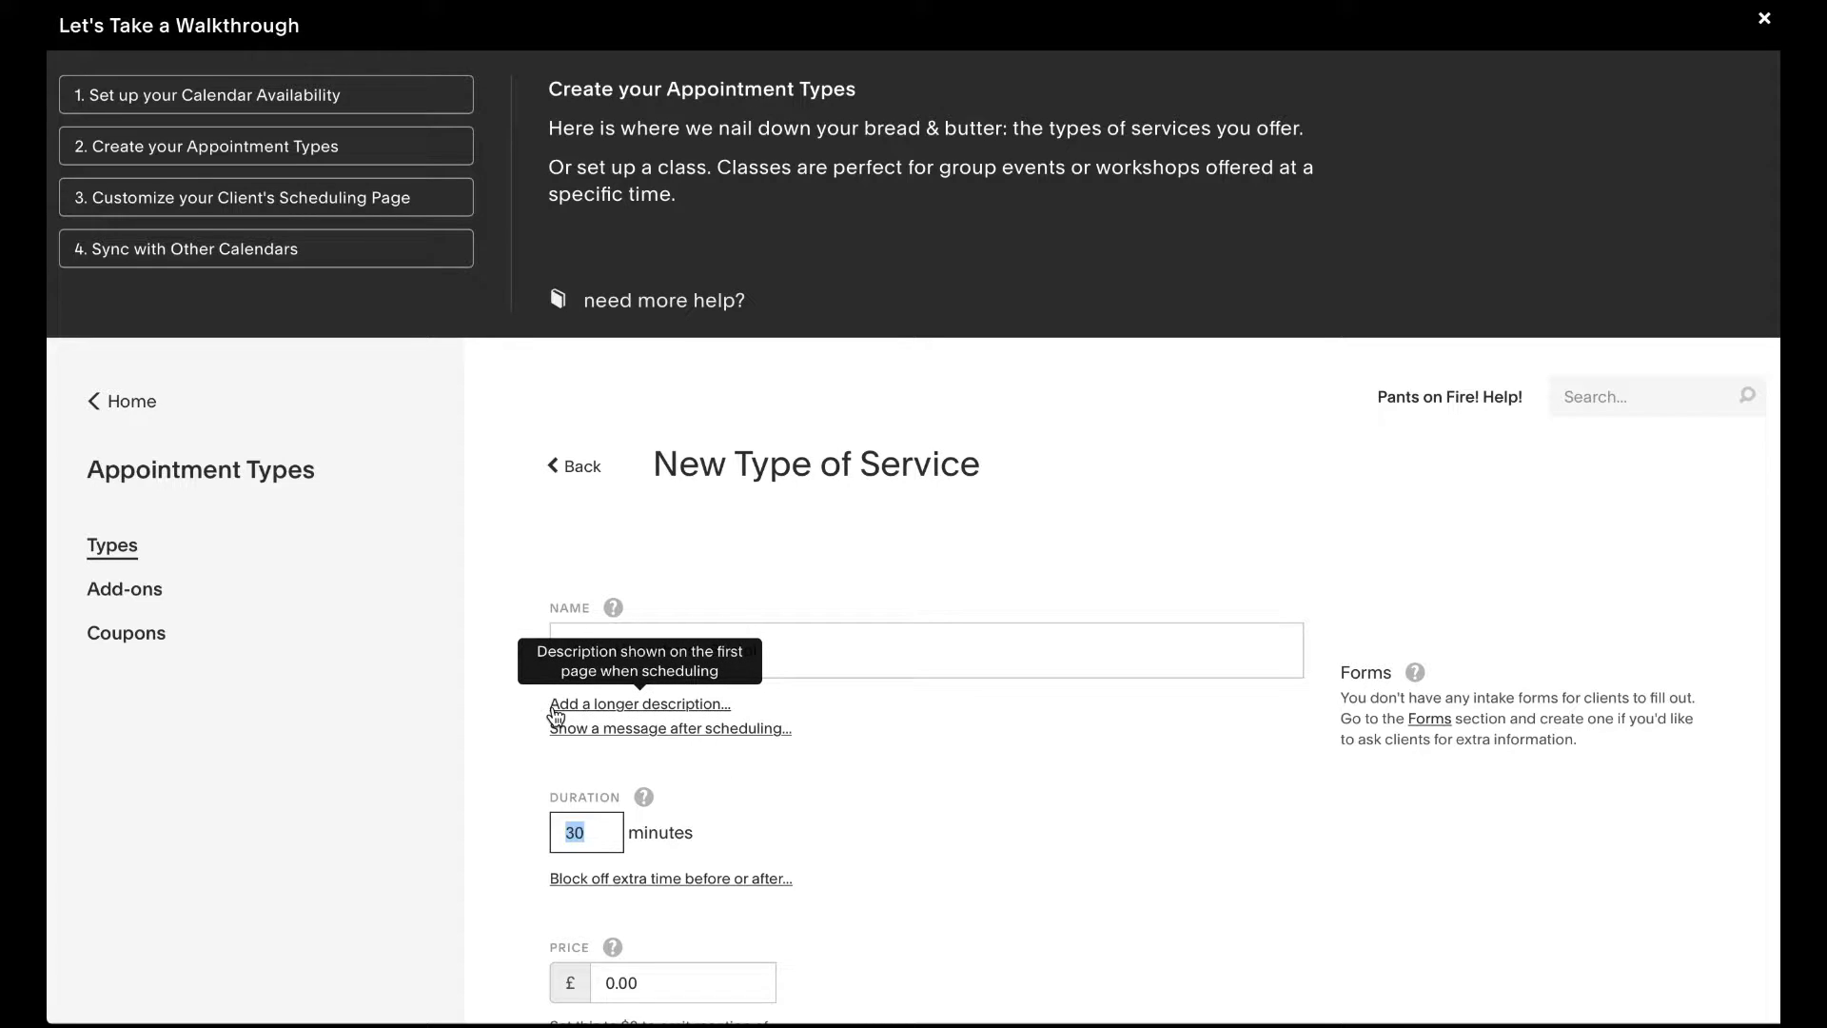
Add the description 'For an awesome selection of actor headshots from our Bristol Studio'
click(586, 709)
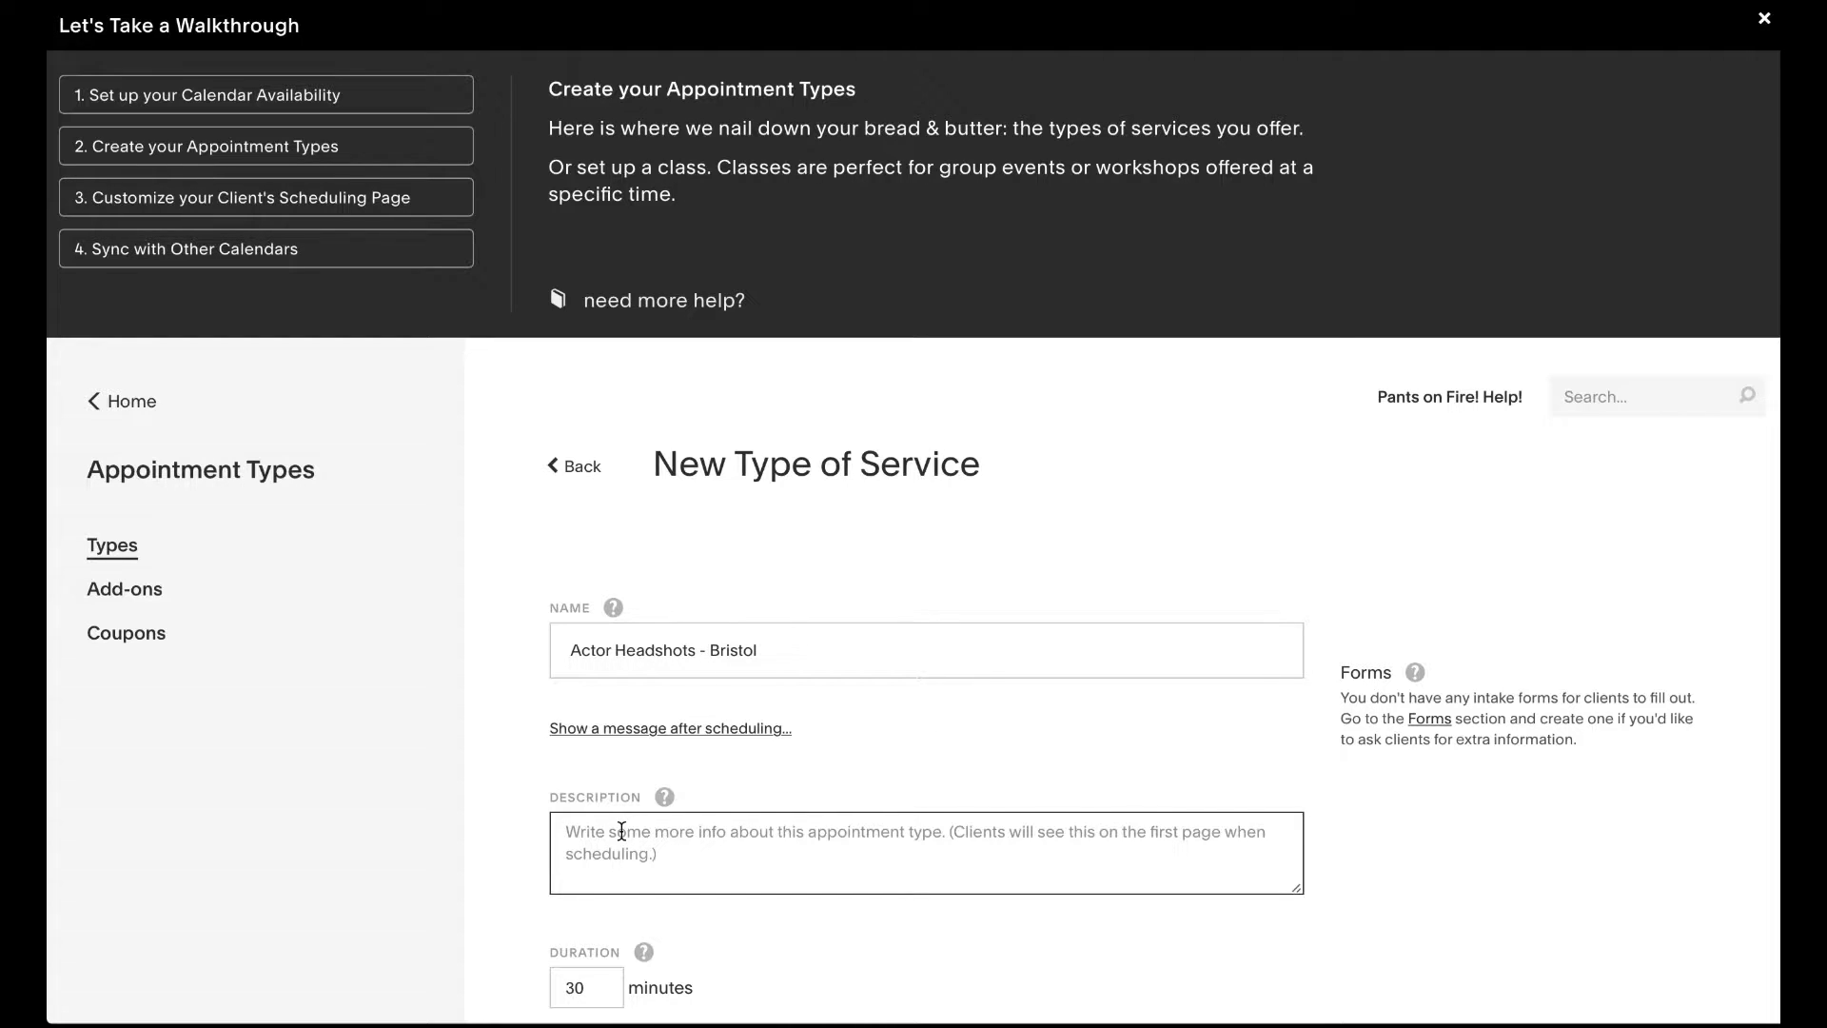
click(621, 831)
text(For )
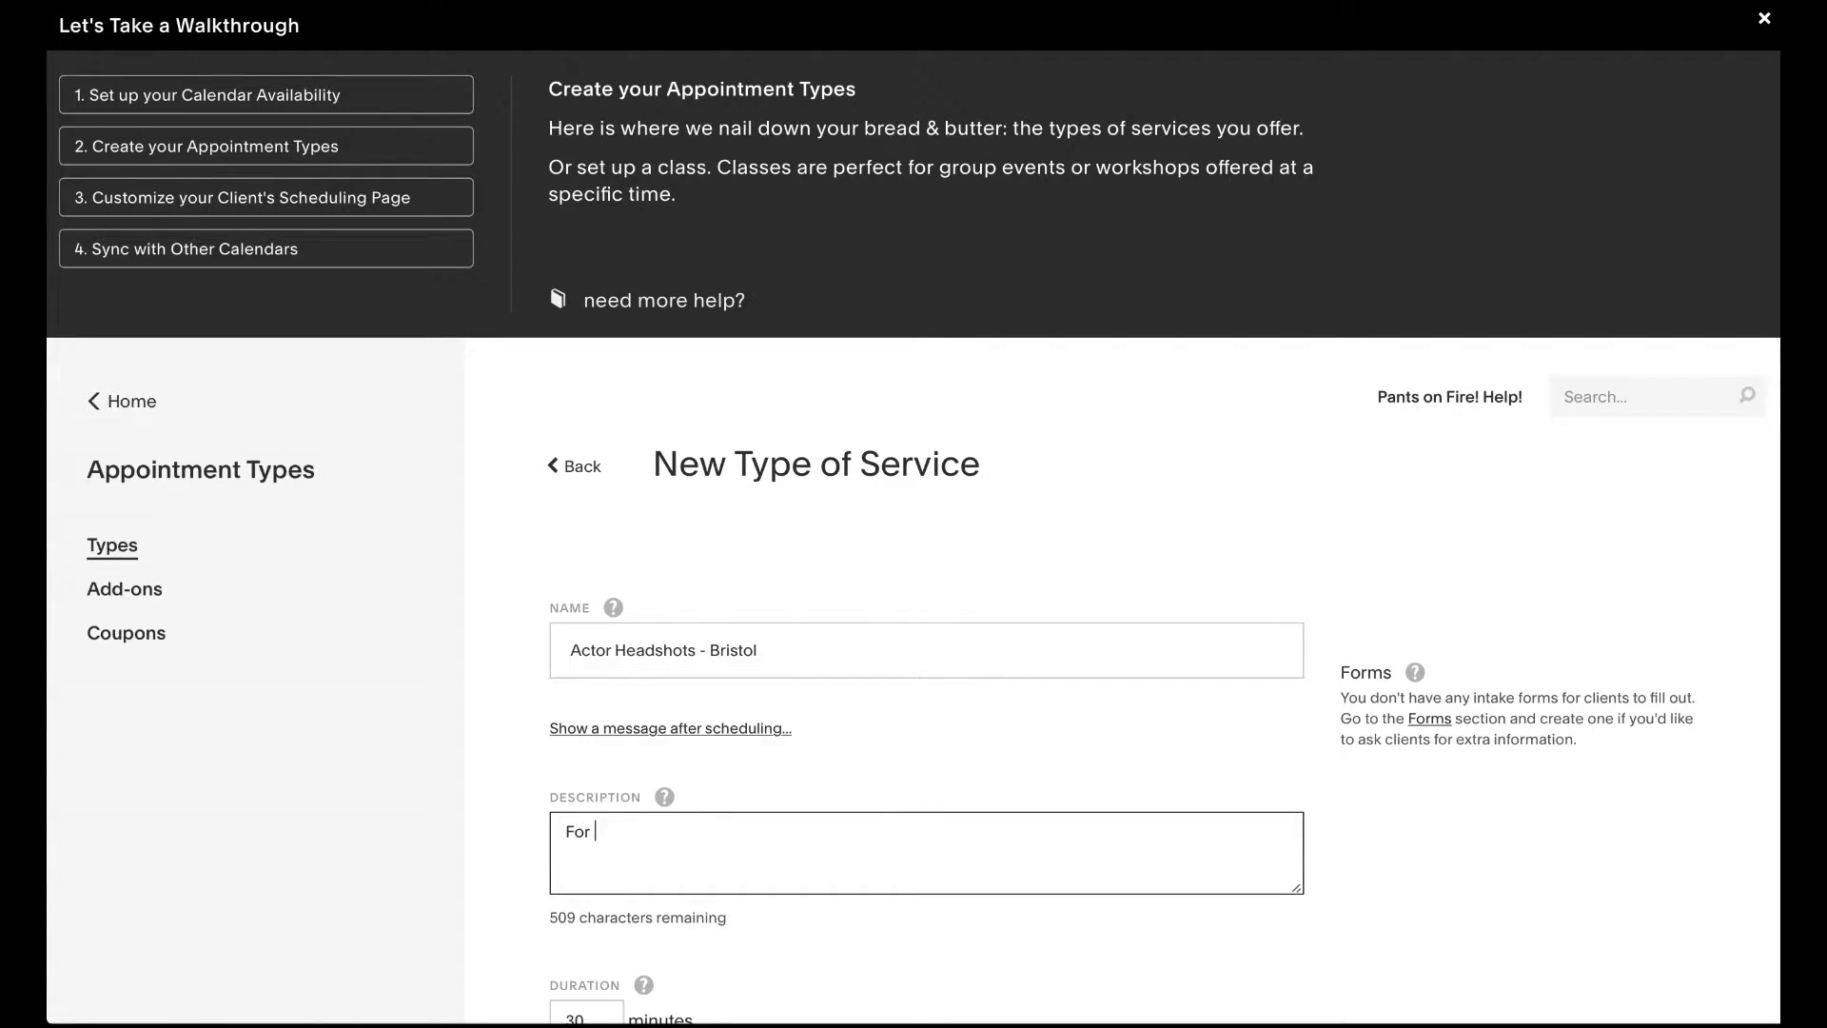
text(an awesome selecti)
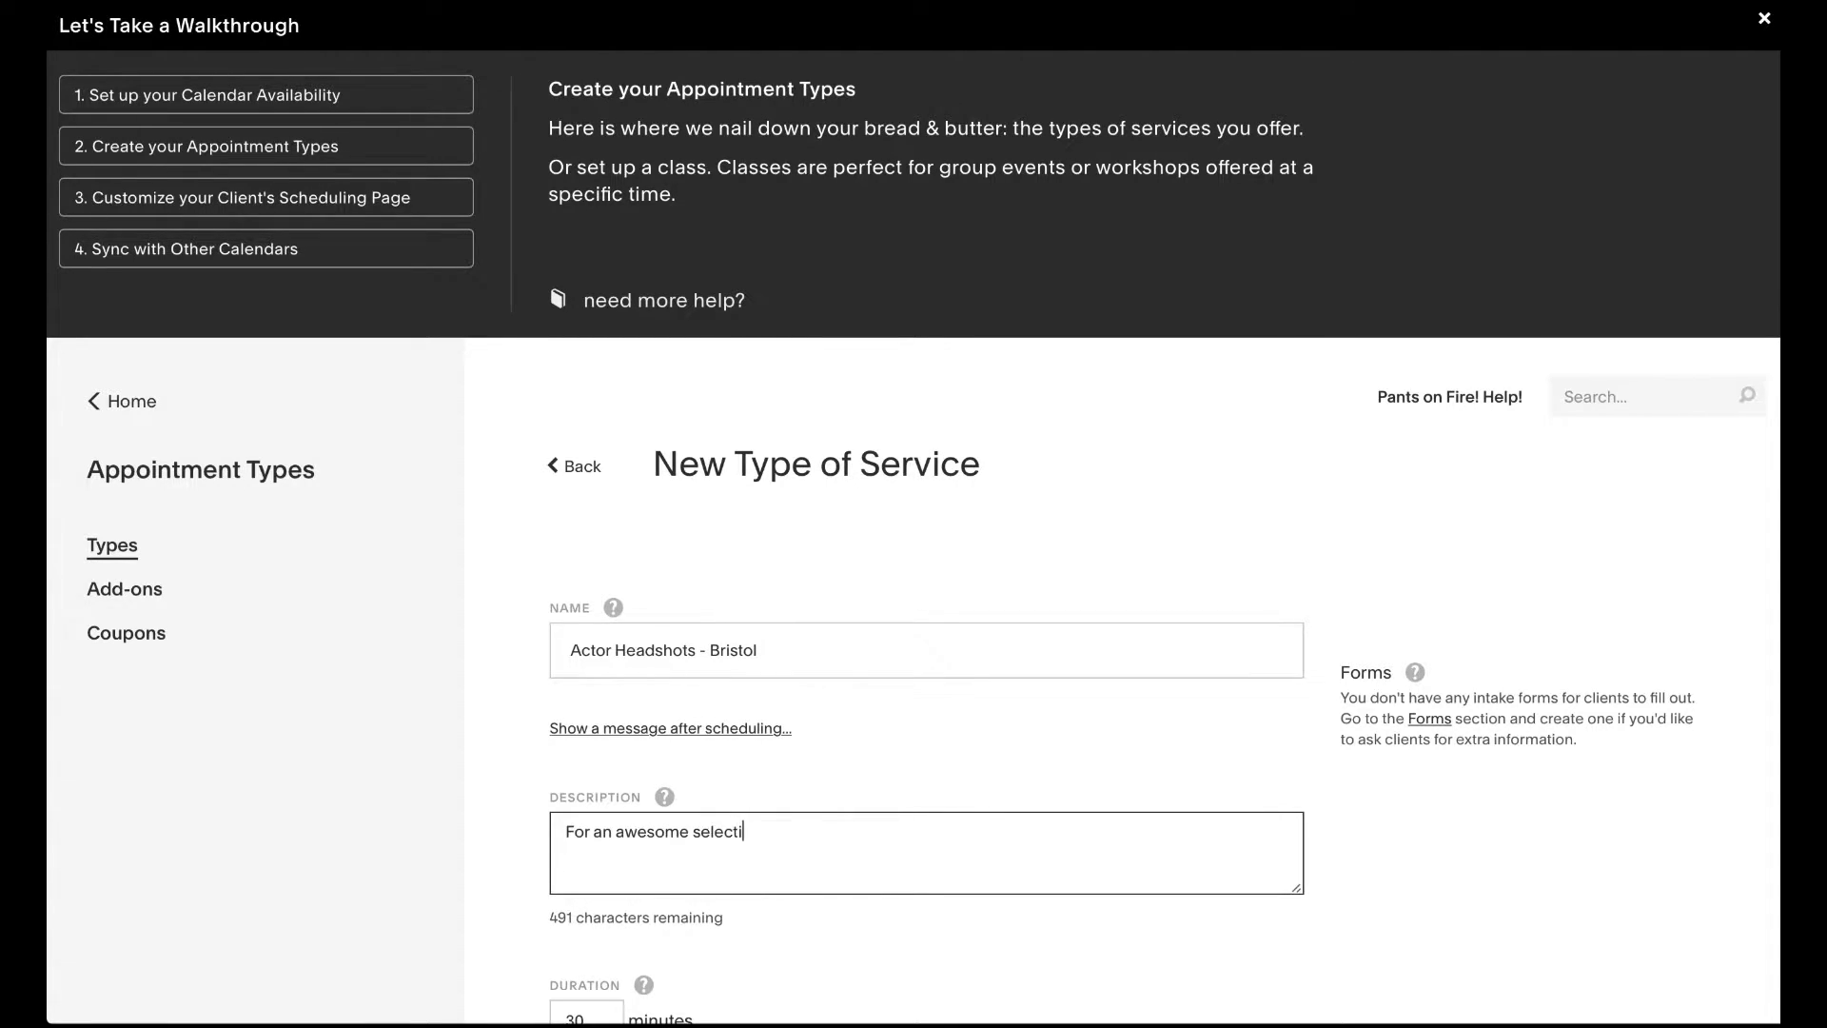
text(on of ac)
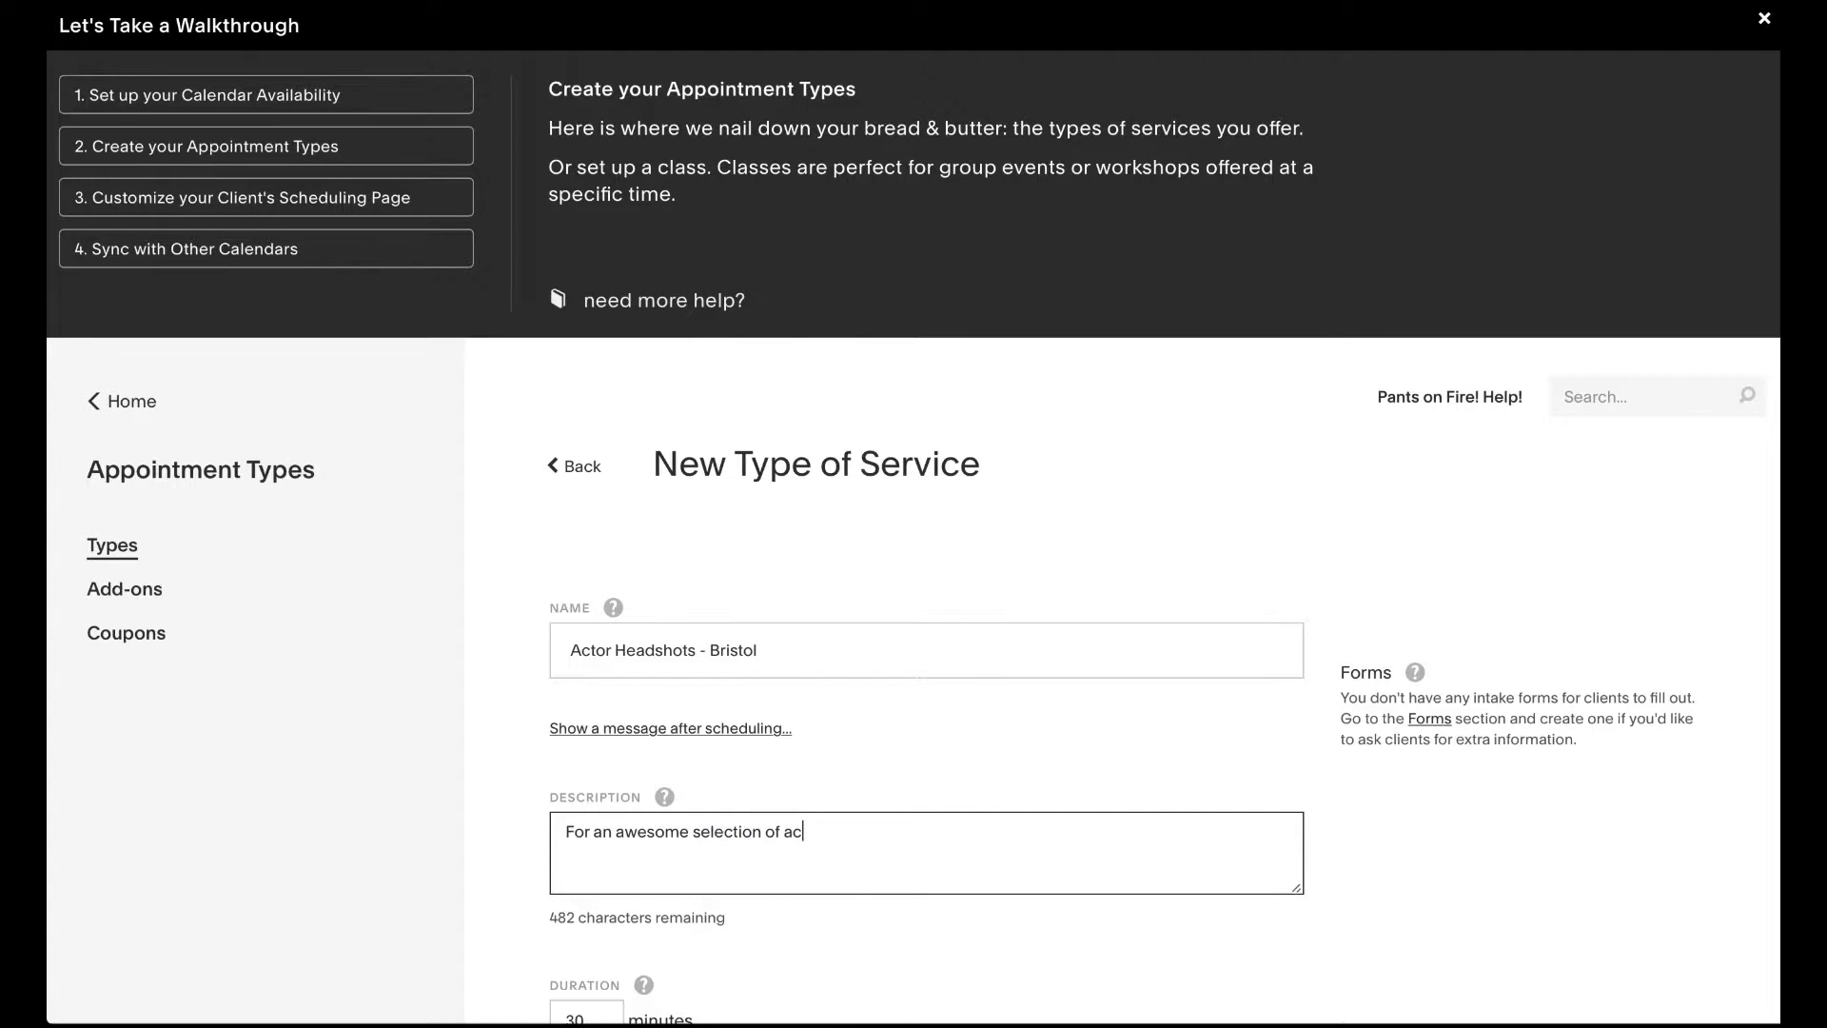
text(tor hea)
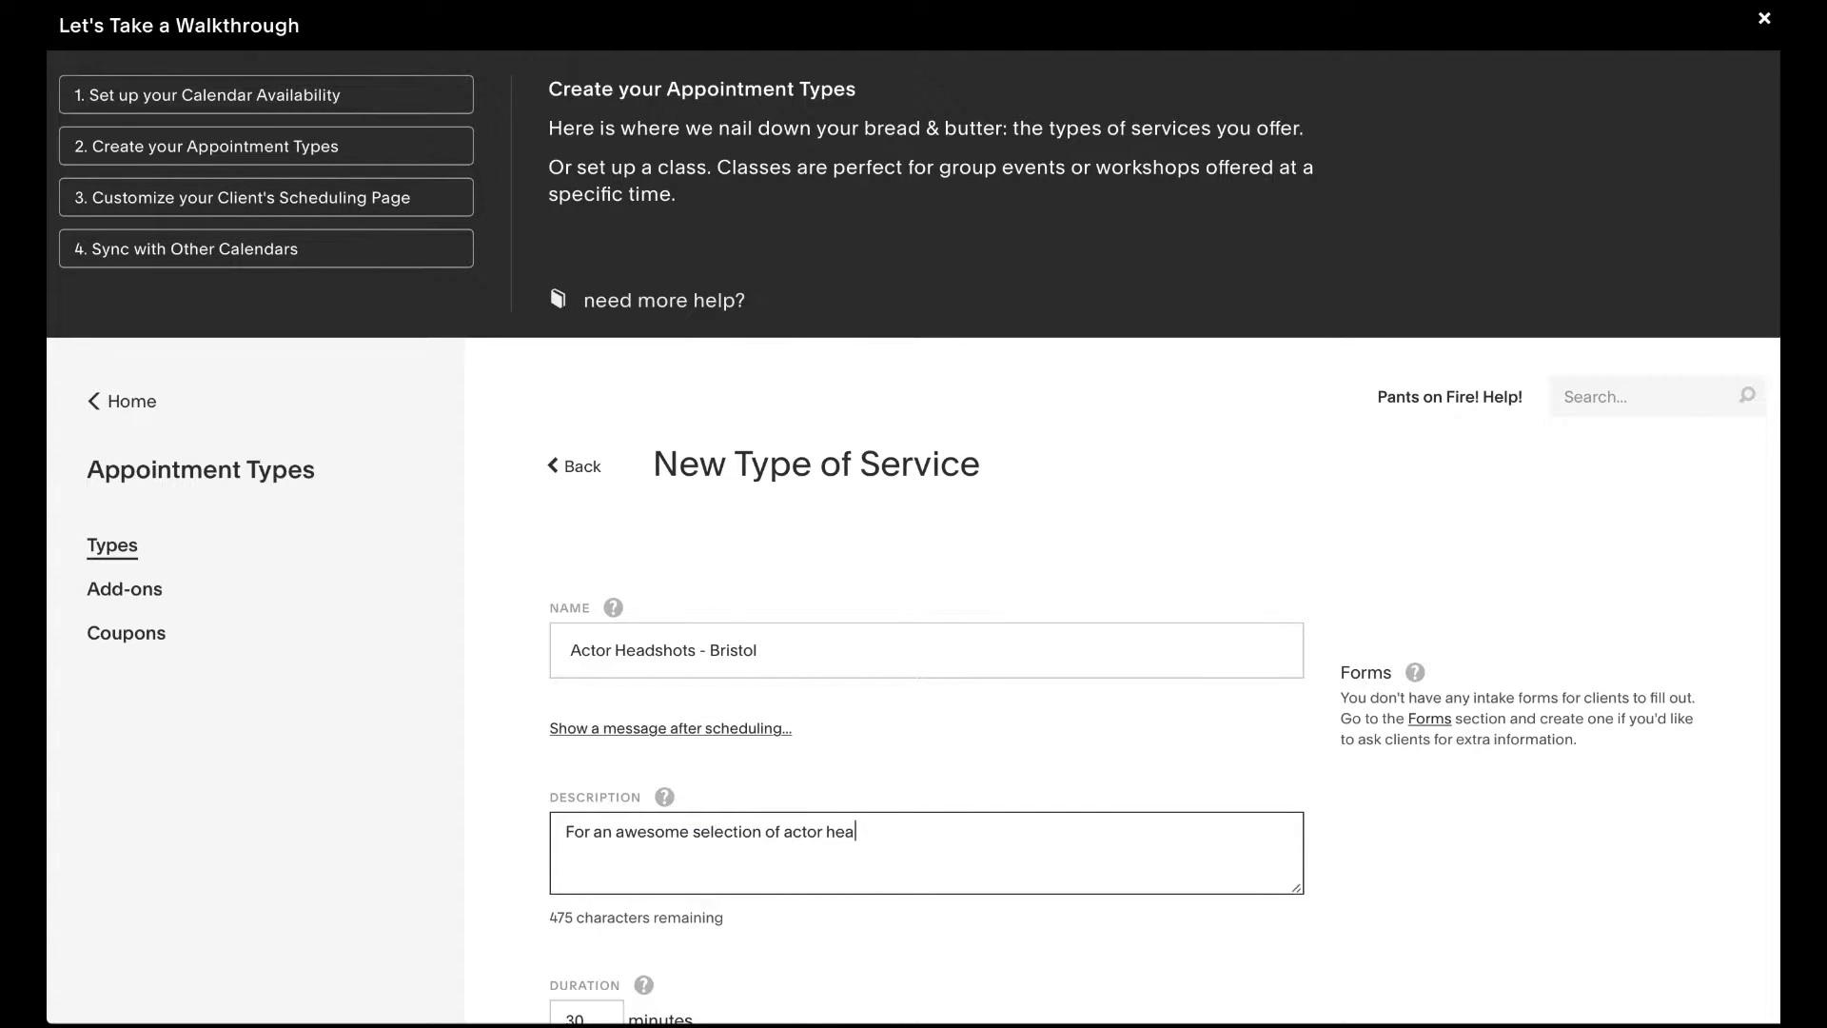
text(dshots from )
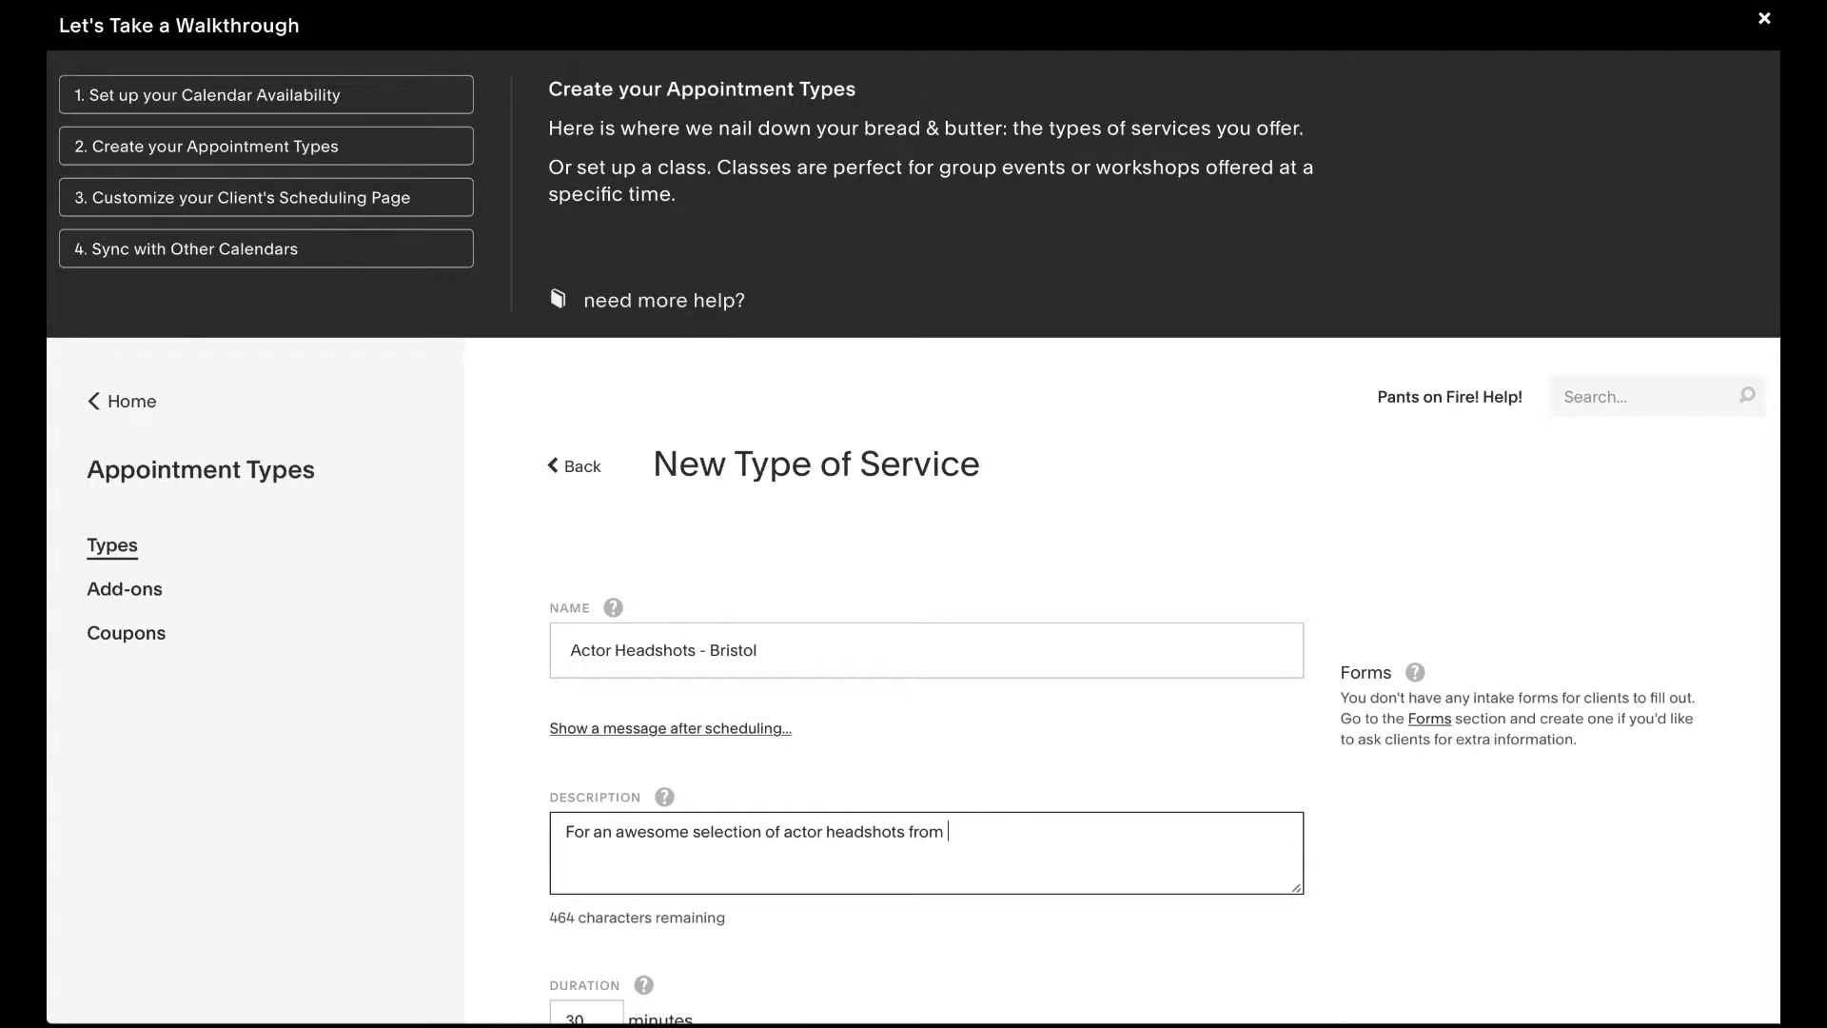
text(our Bristol Studio)
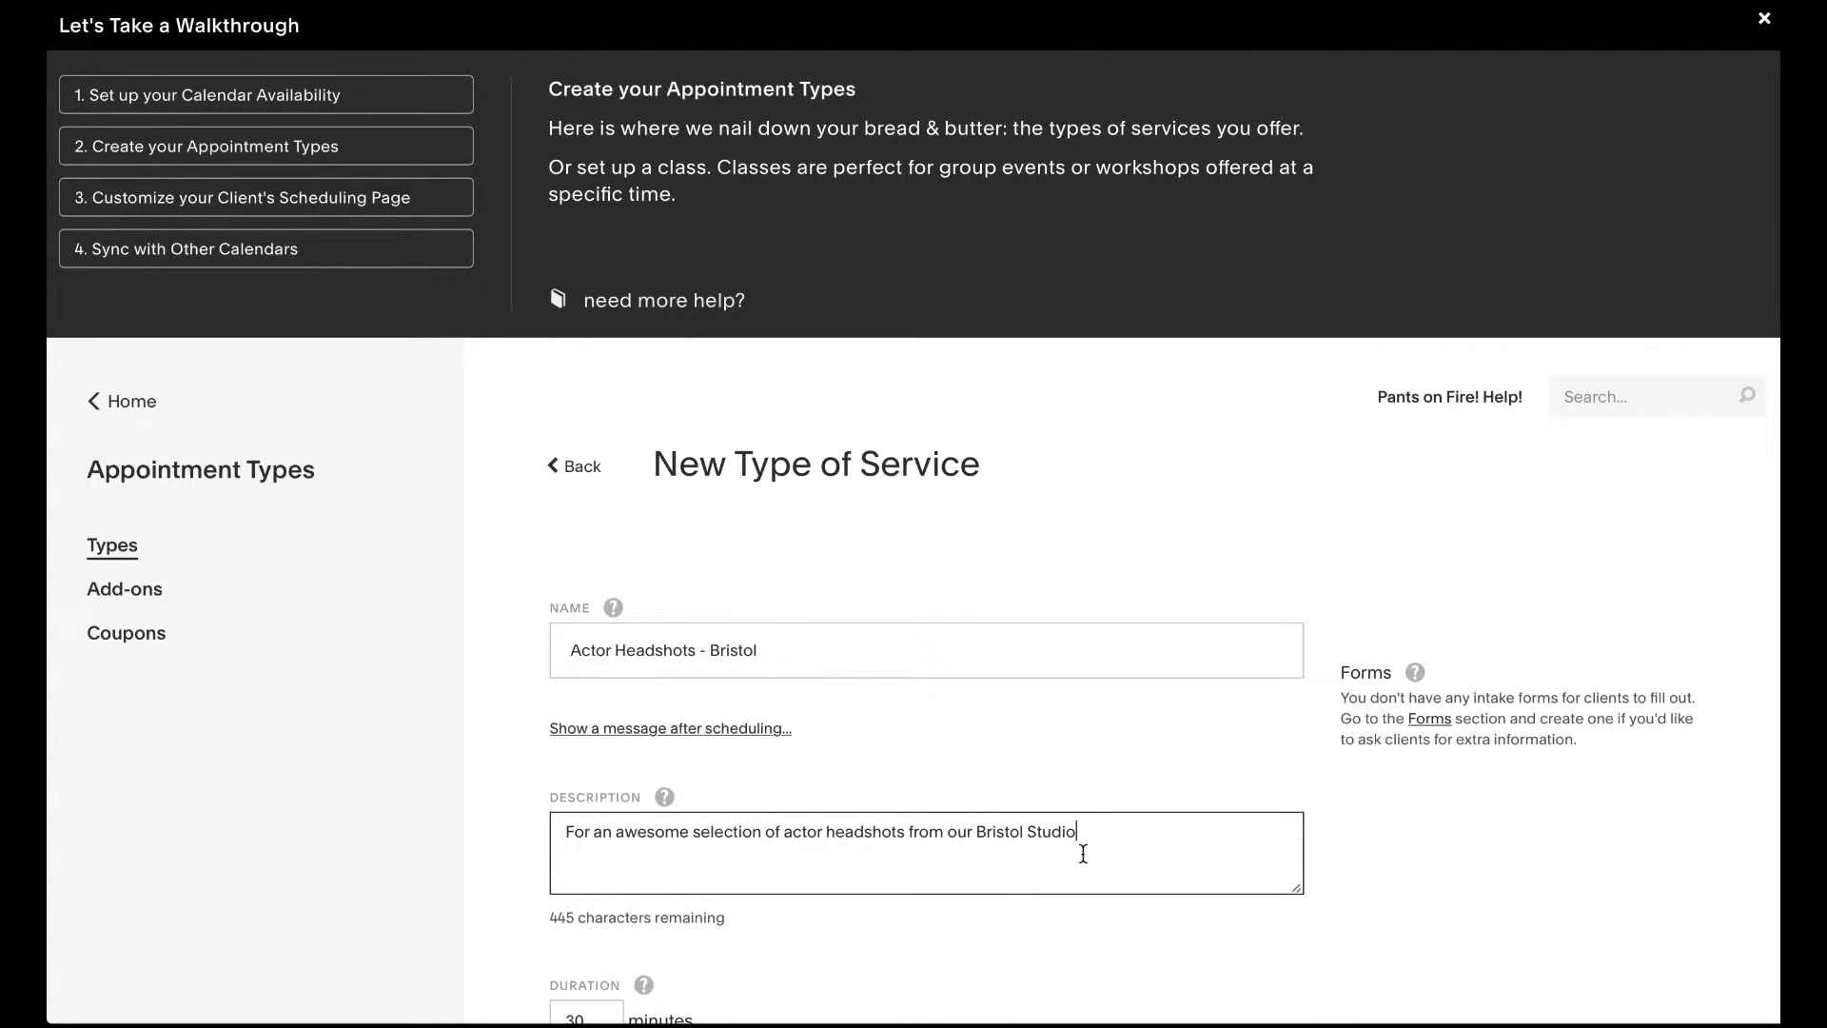
scroll(1075, 861, down, 2)
Set the service duration to 60 minutes and the price to 30
mouse_move(631, 844)
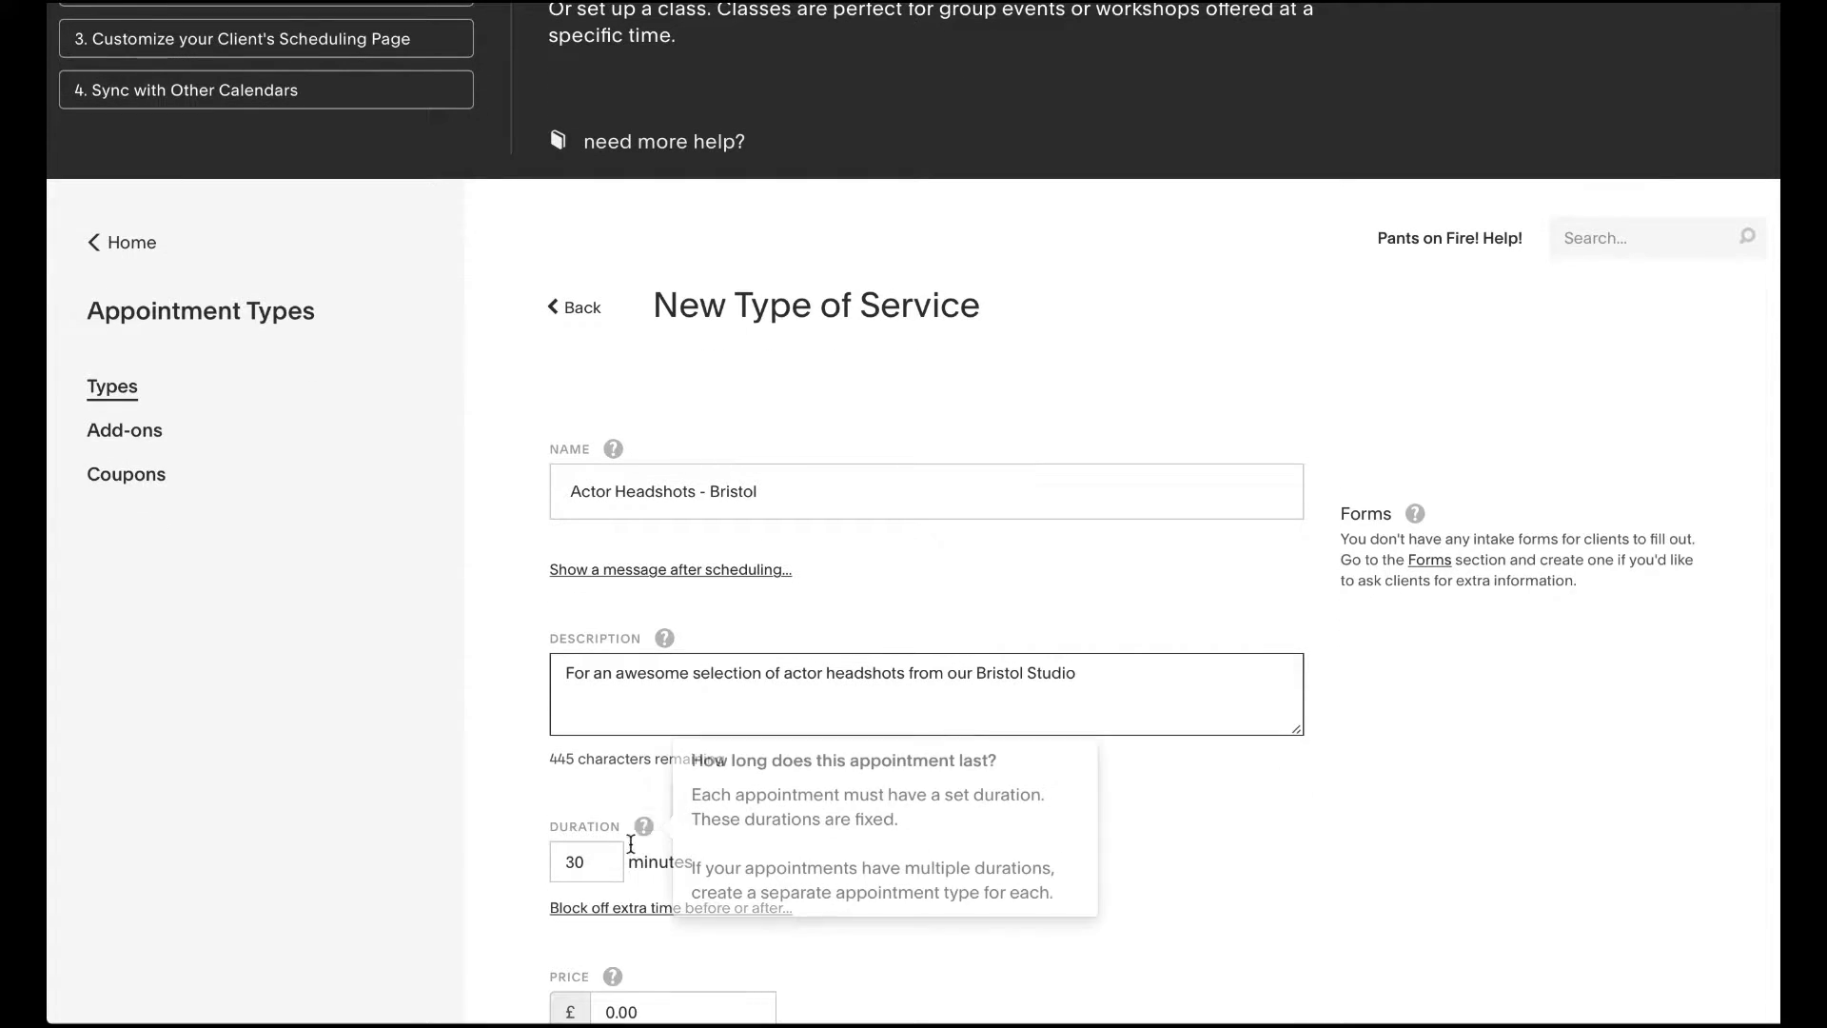
double_click(583, 862)
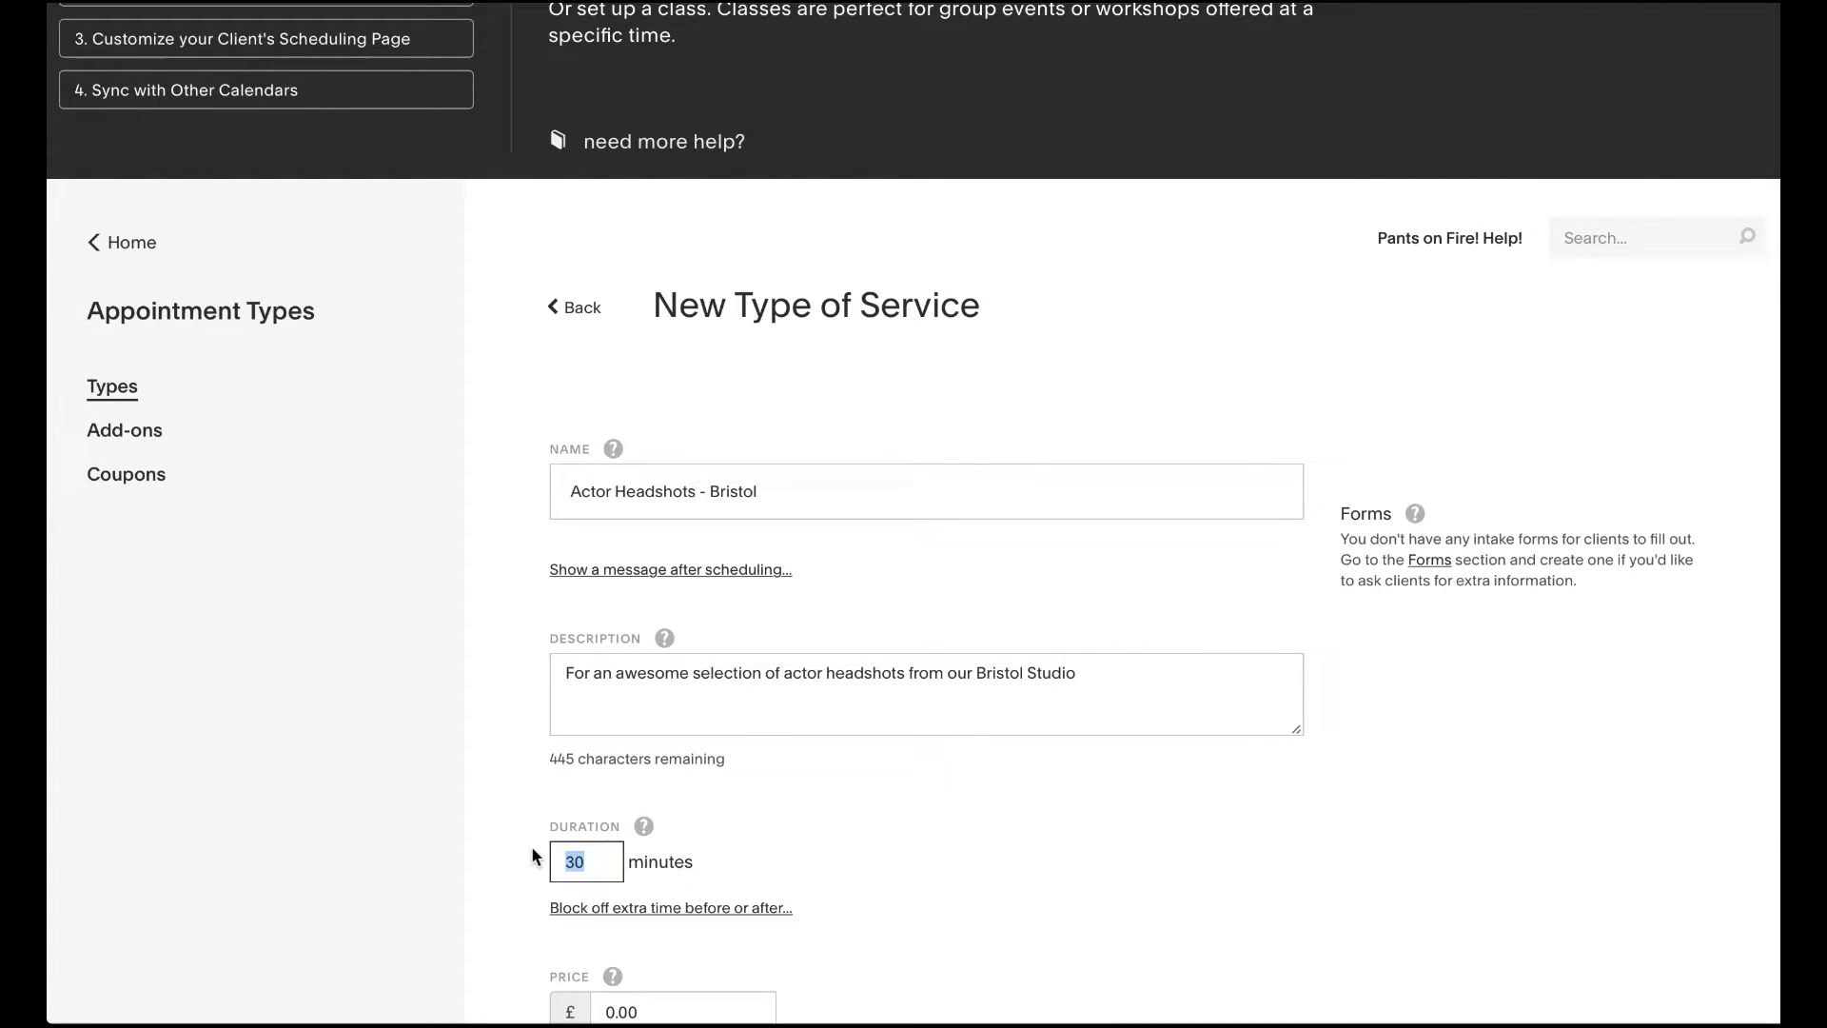
text(60)
scroll(889, 828, down, 3)
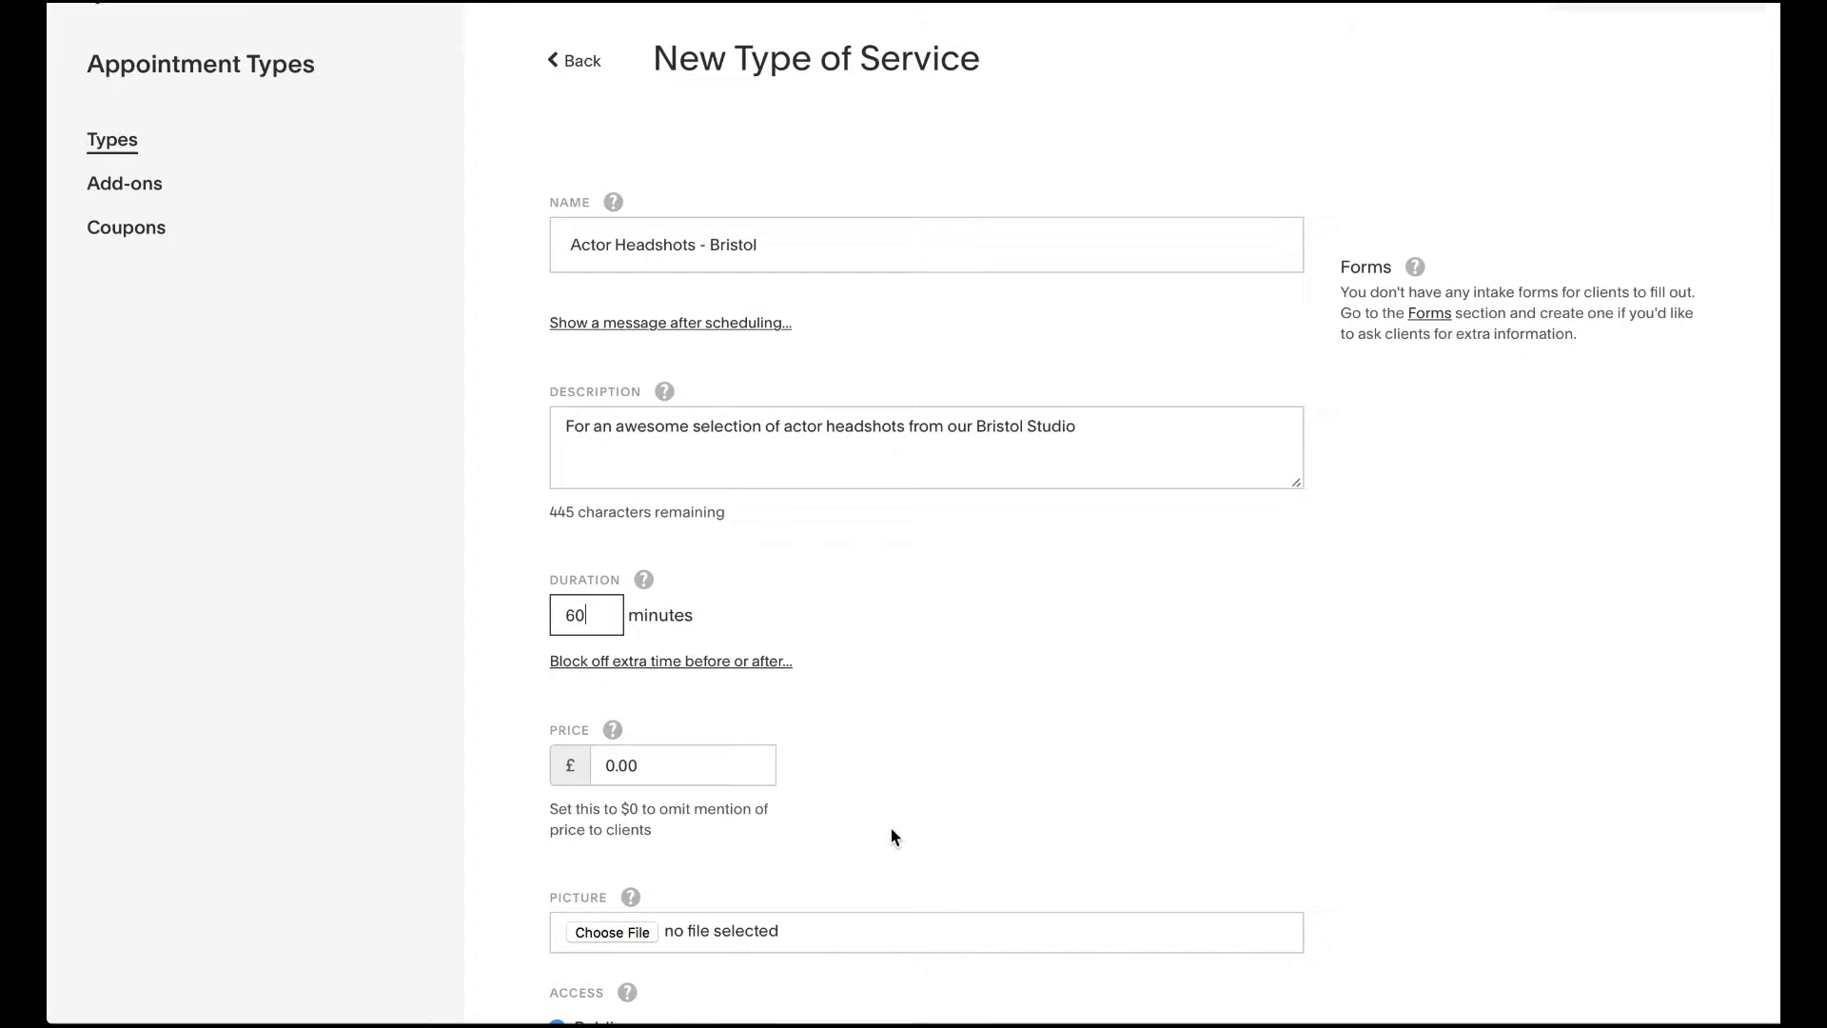
drag(643, 764, 430, 722)
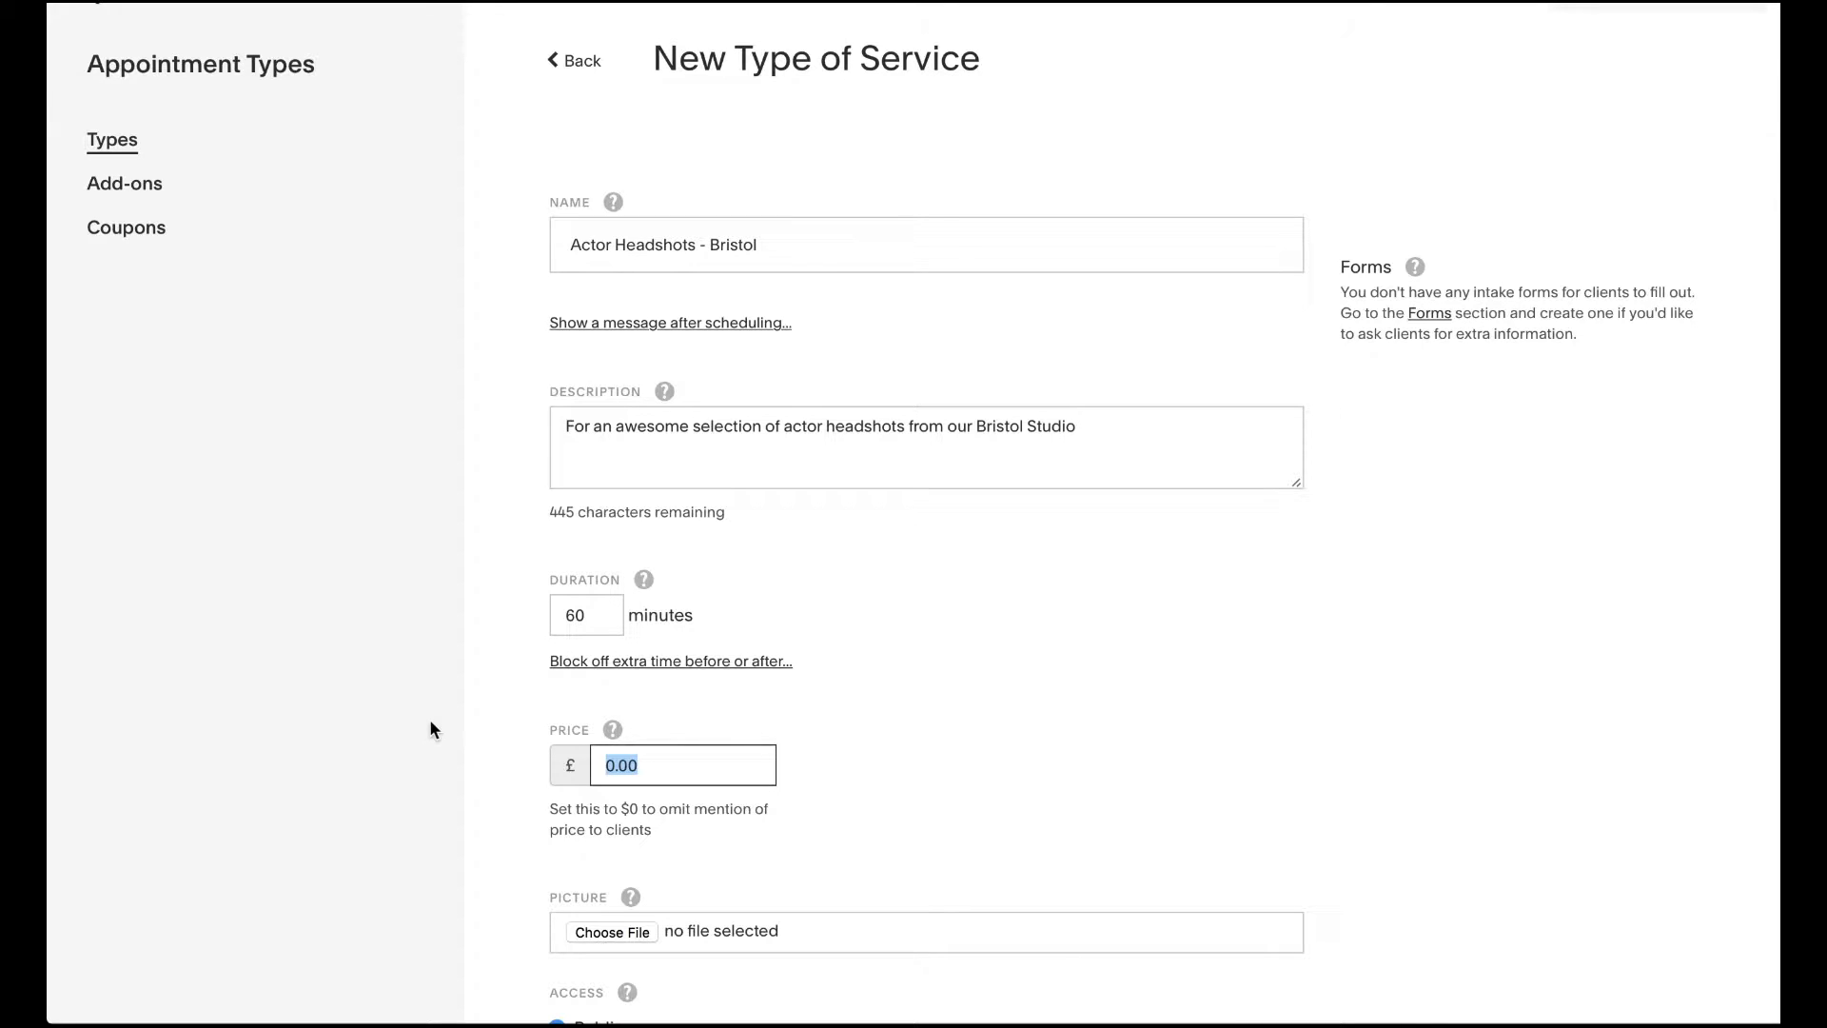
text(30)
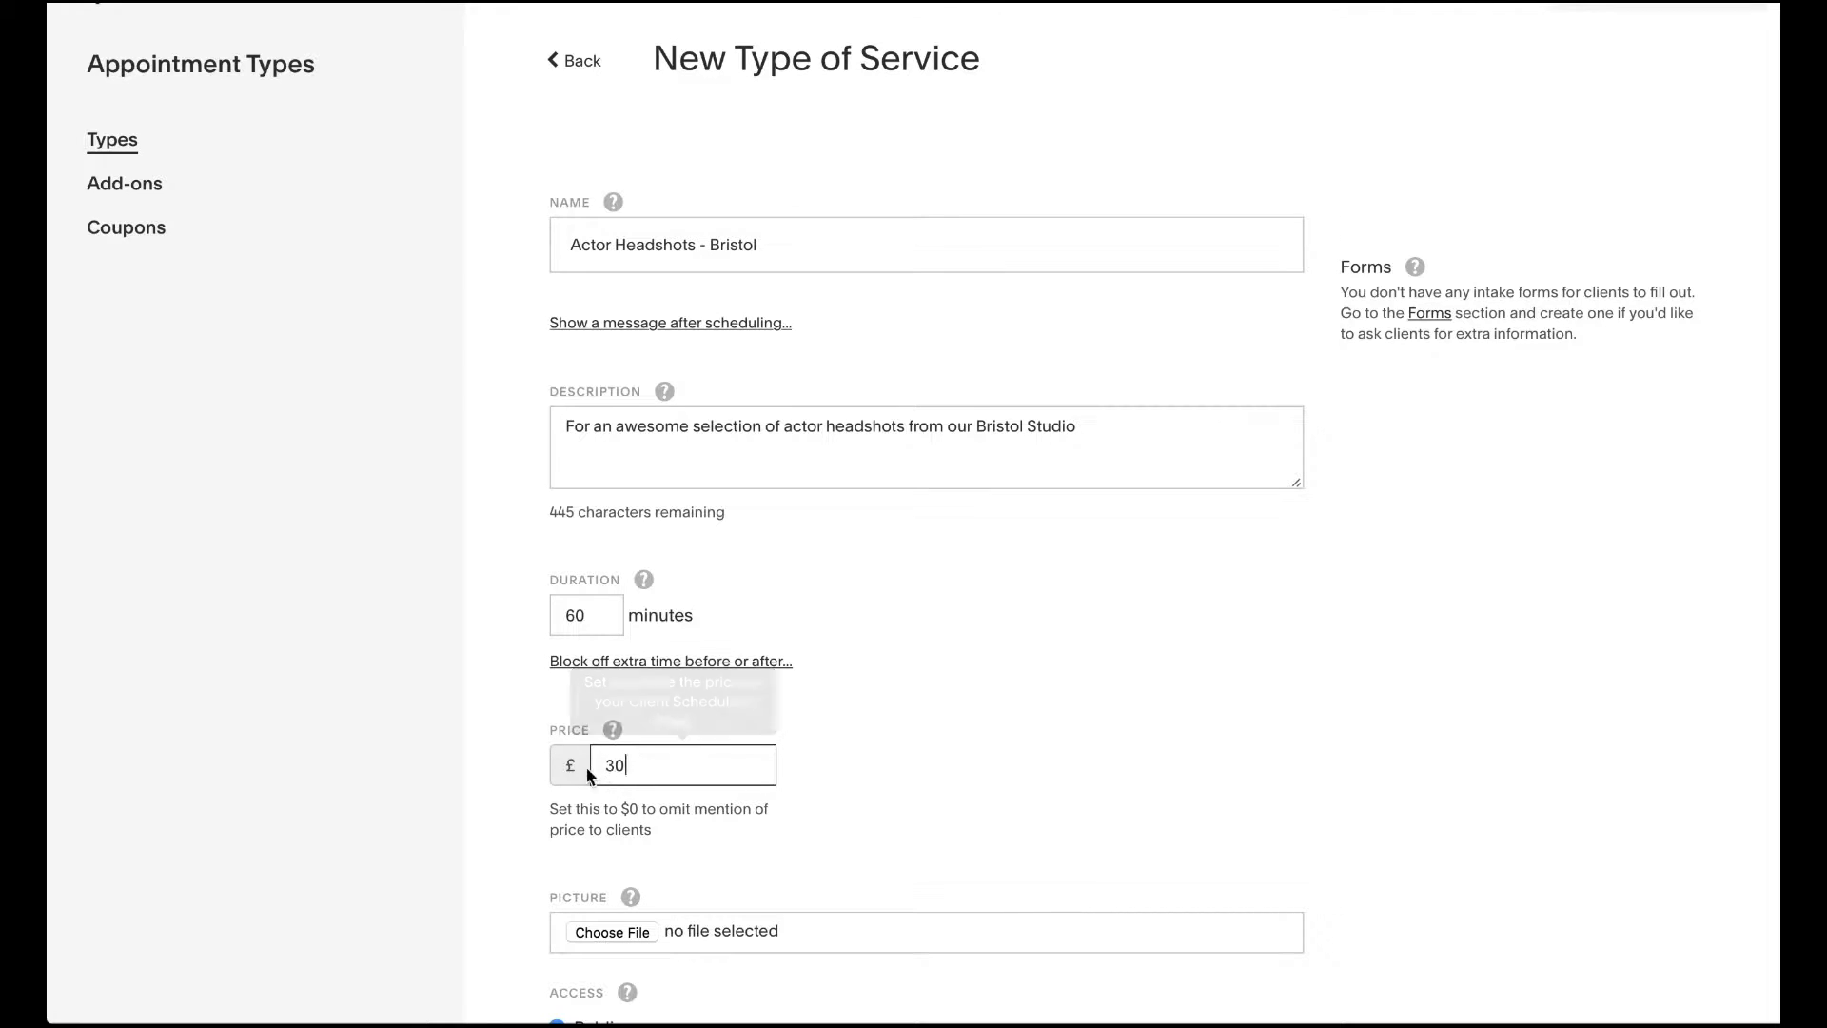
scroll(989, 814, down, 1)
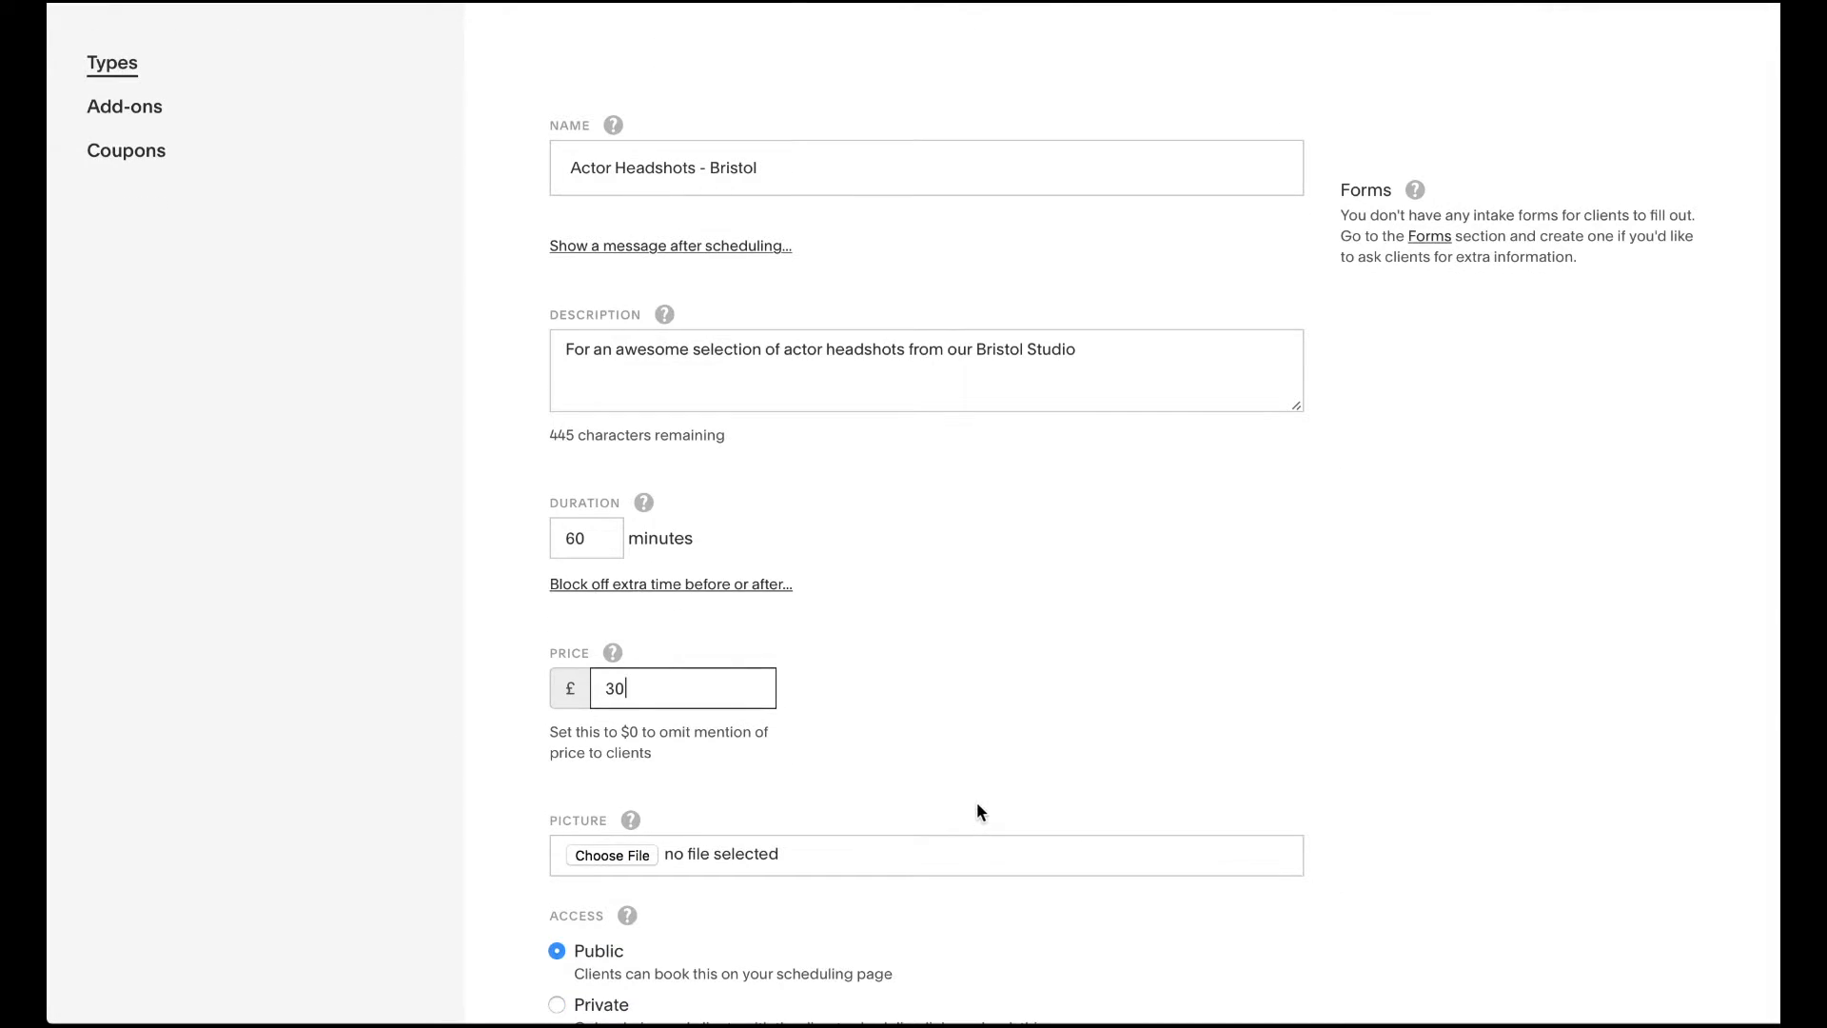
scroll(977, 804, down, 3)
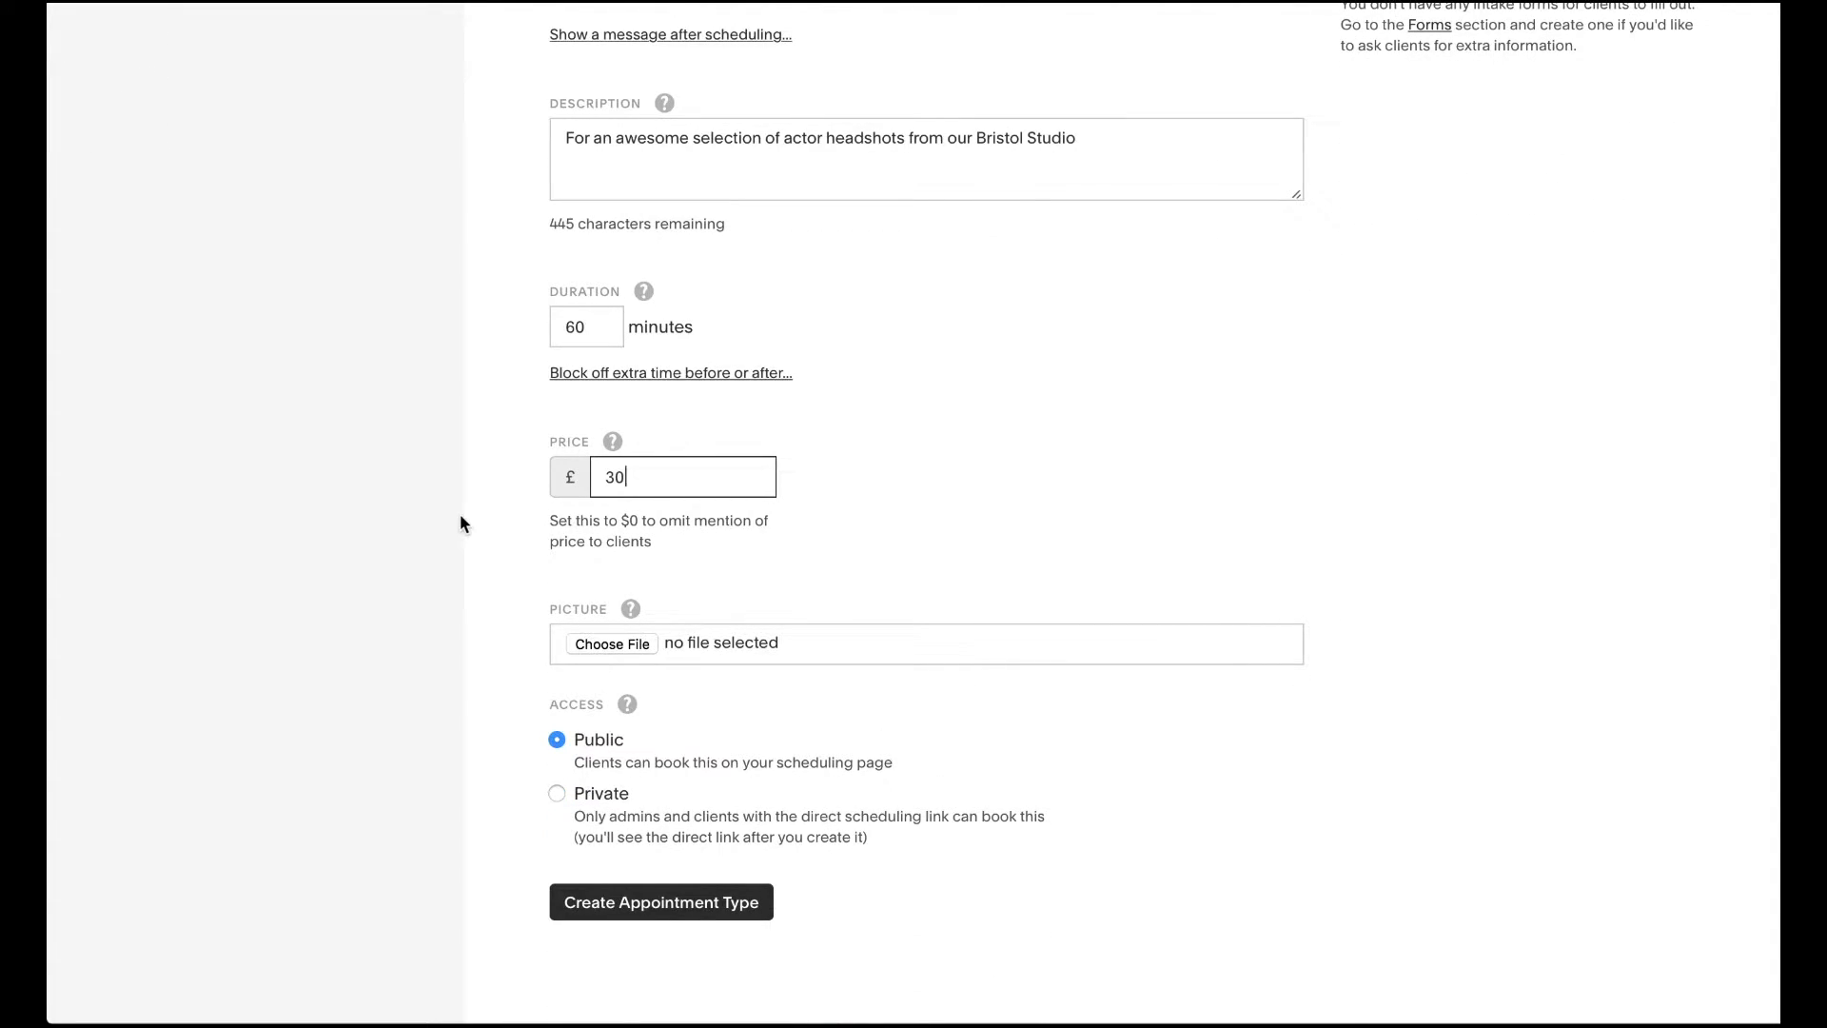
Change the service price from 30 to 0
key(BackSpace)
key(BackSpace)
text(0)
click(891, 486)
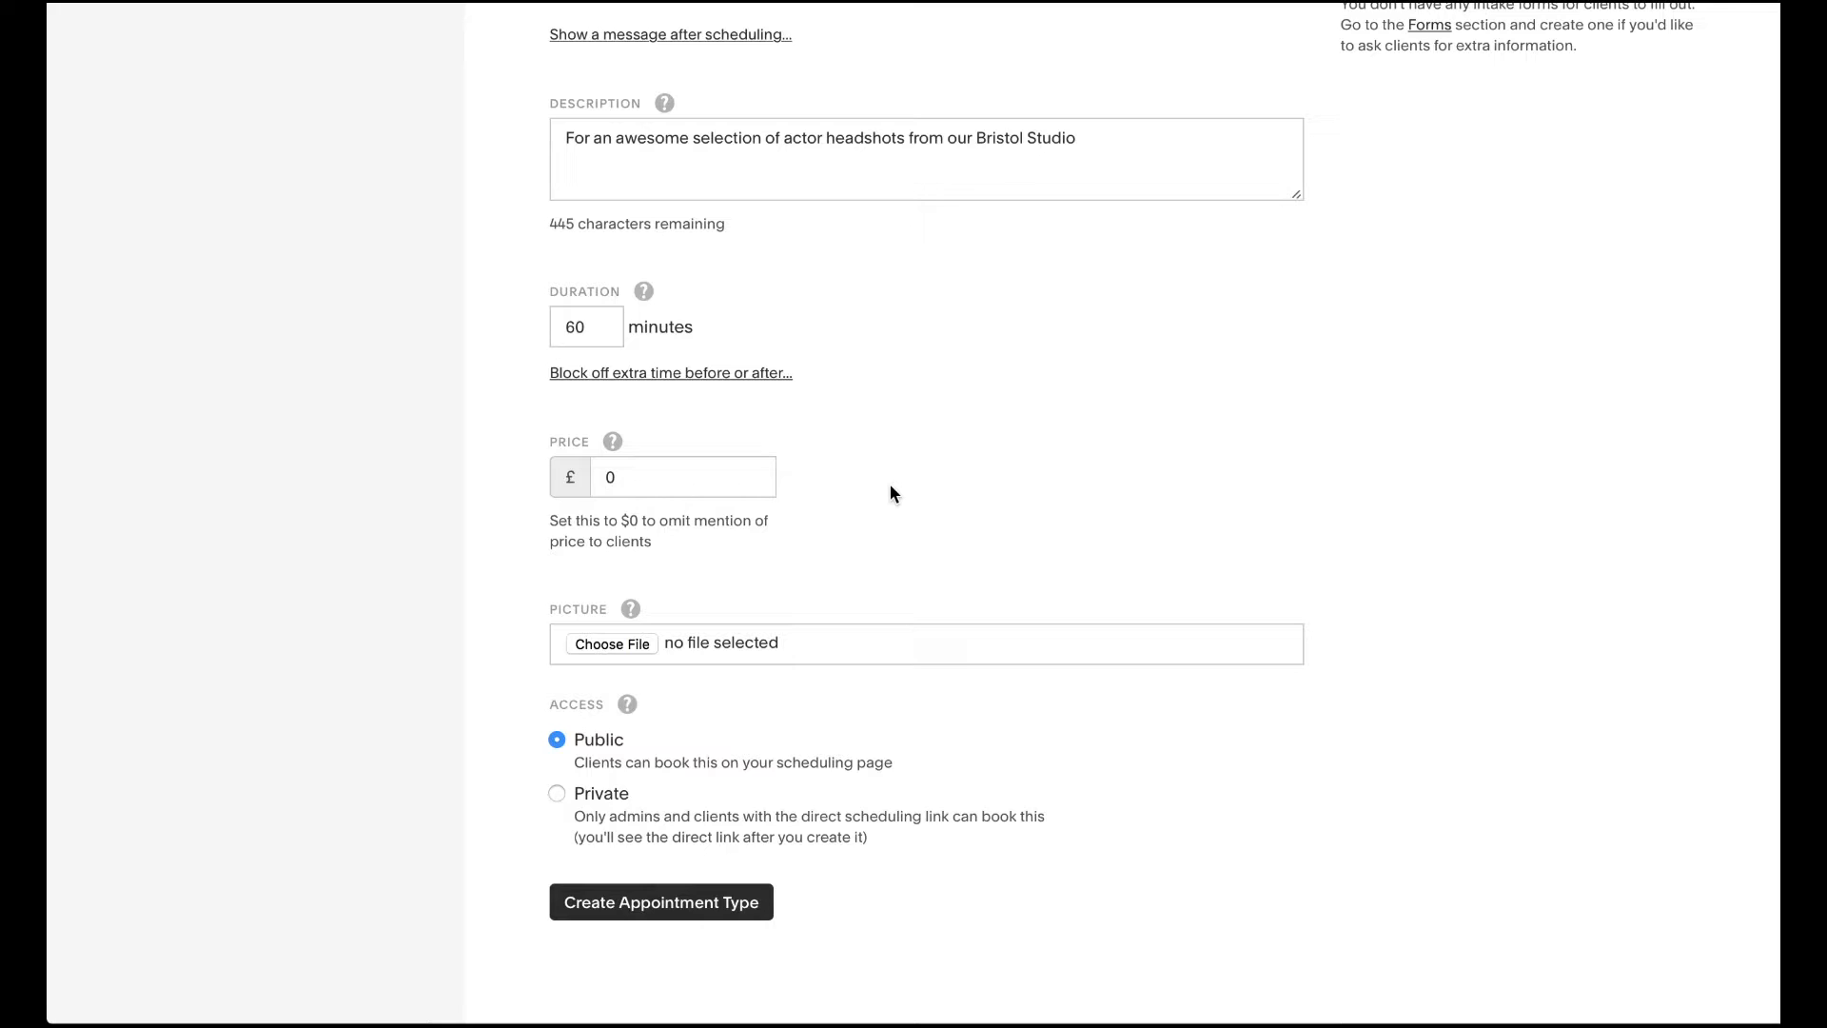
Set the price back to £30 and save Actor Headshots - Bristol as an appointment type
drag(657, 480, 588, 478)
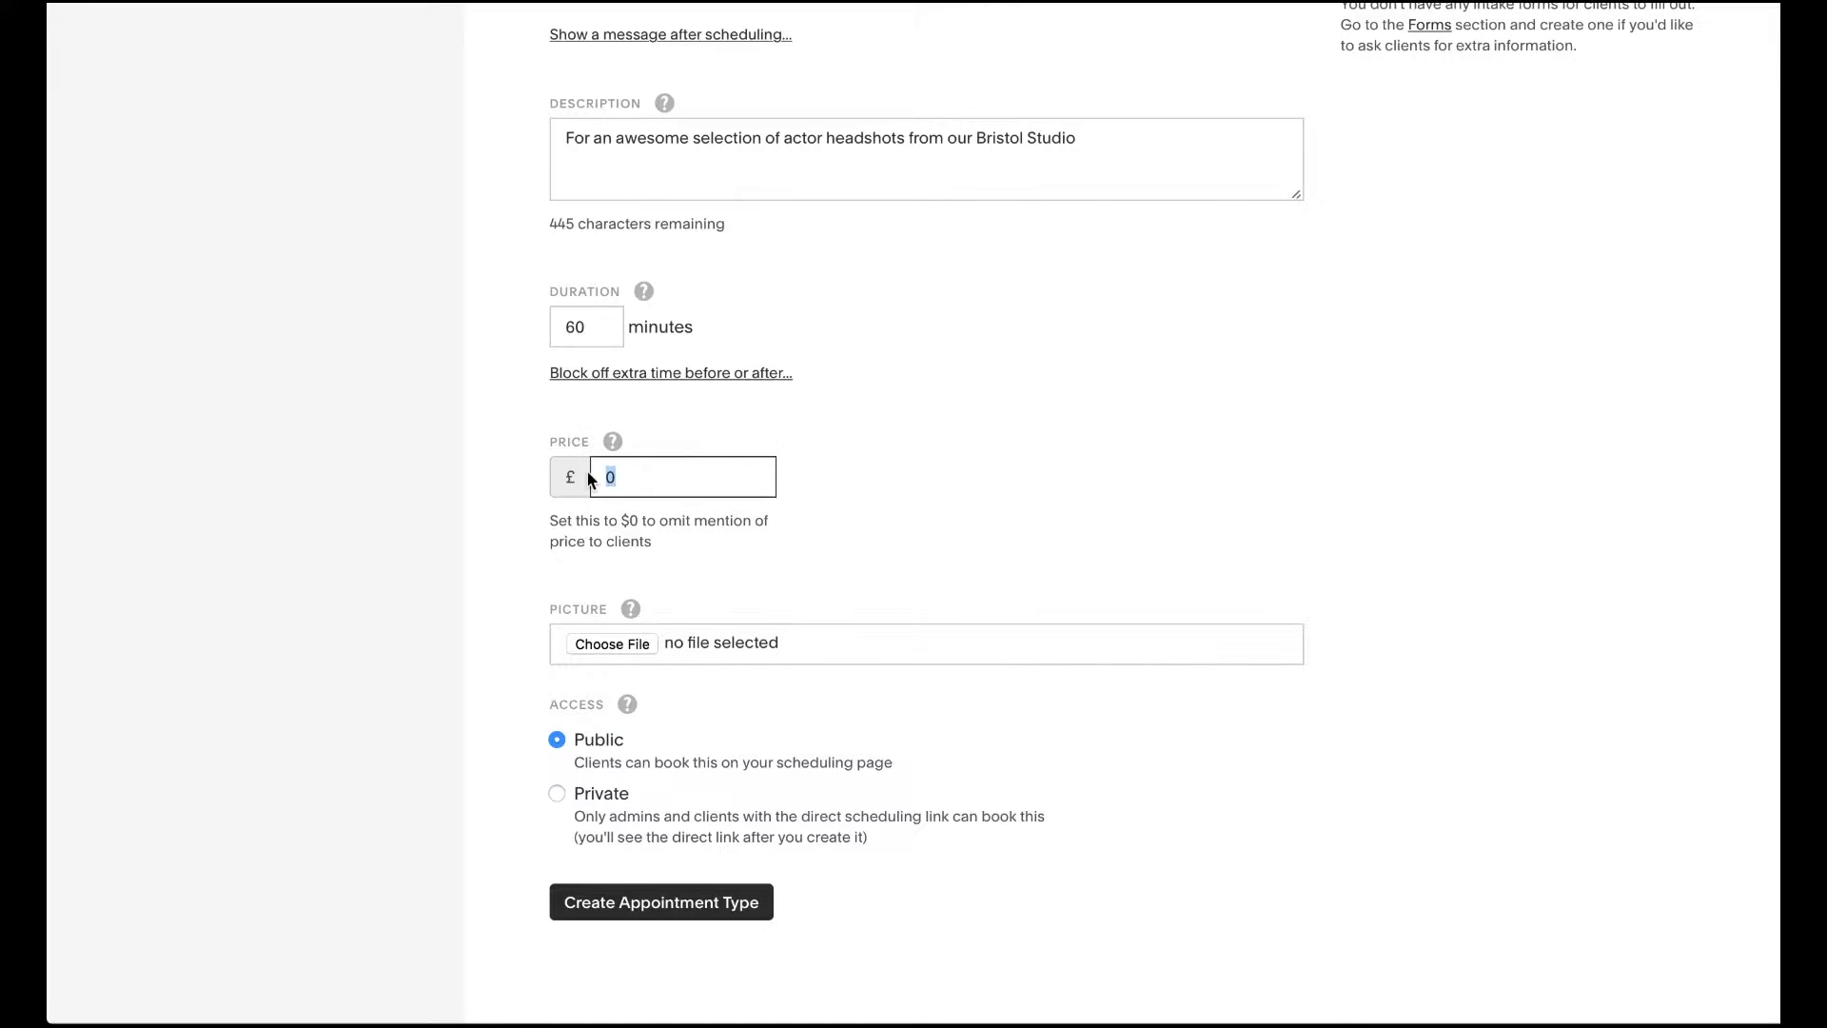
text(30)
click(837, 554)
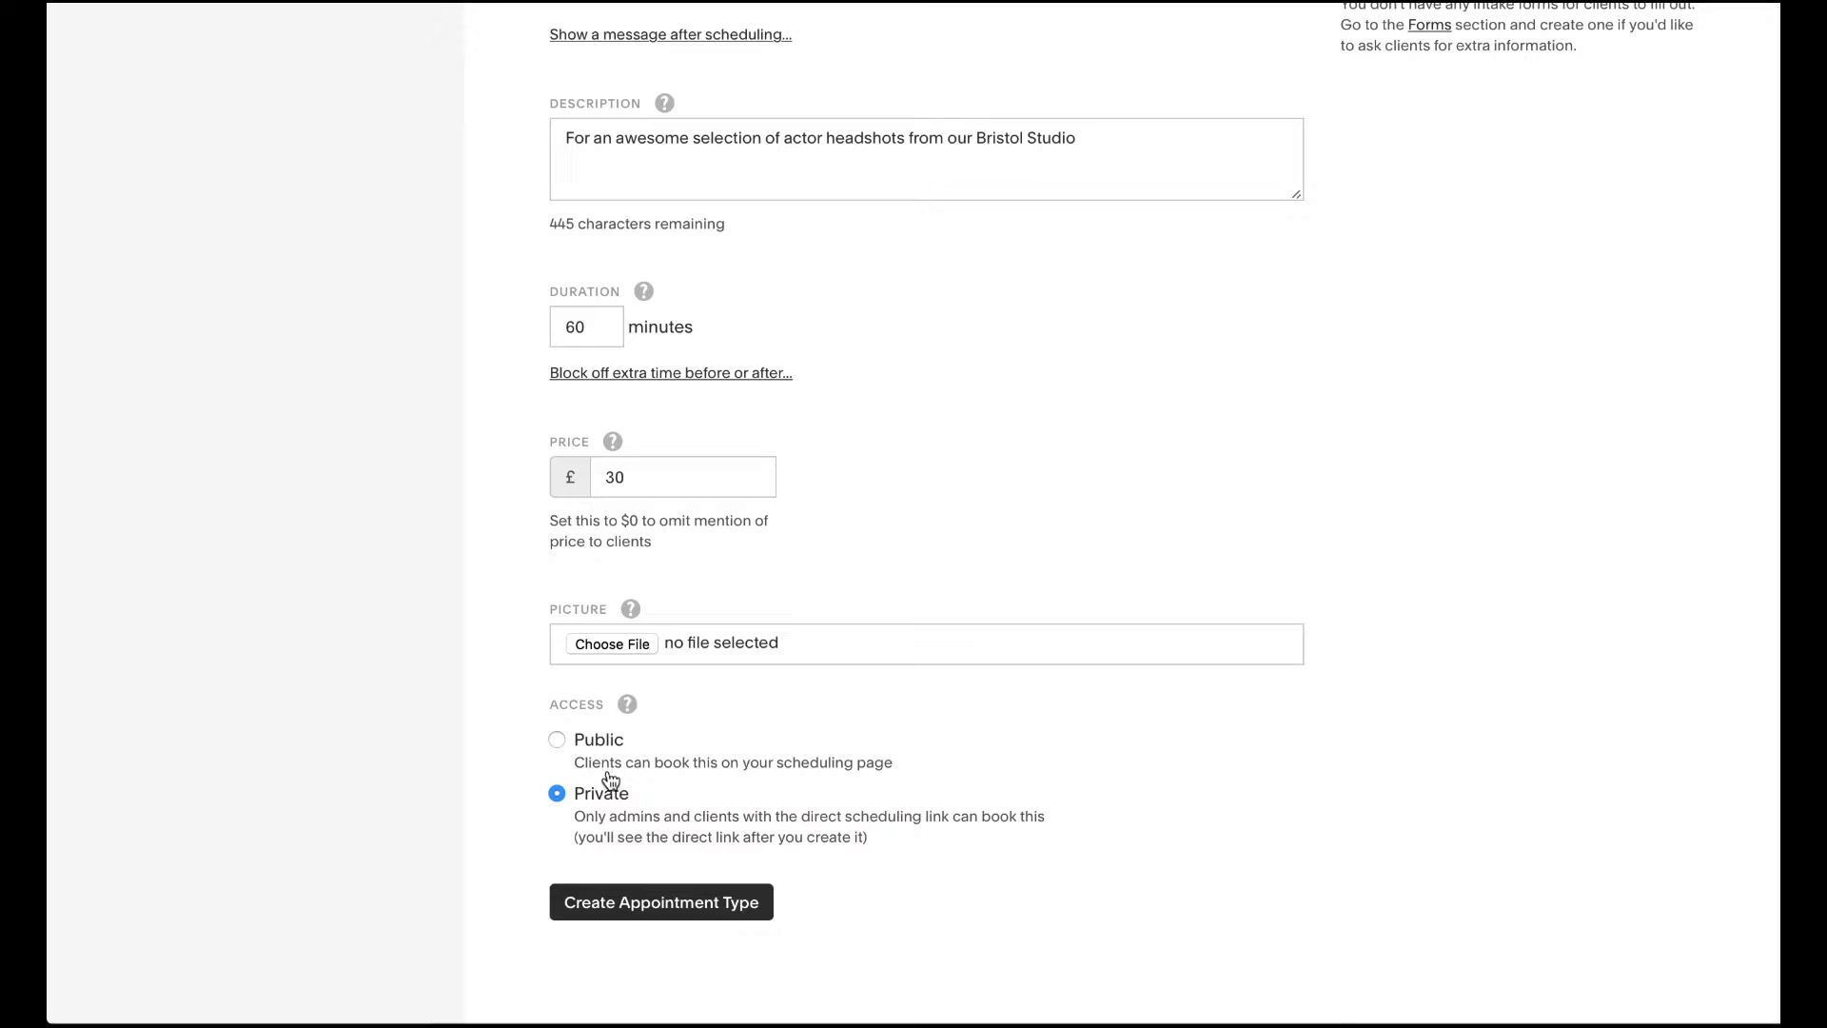
mouse_move(628, 709)
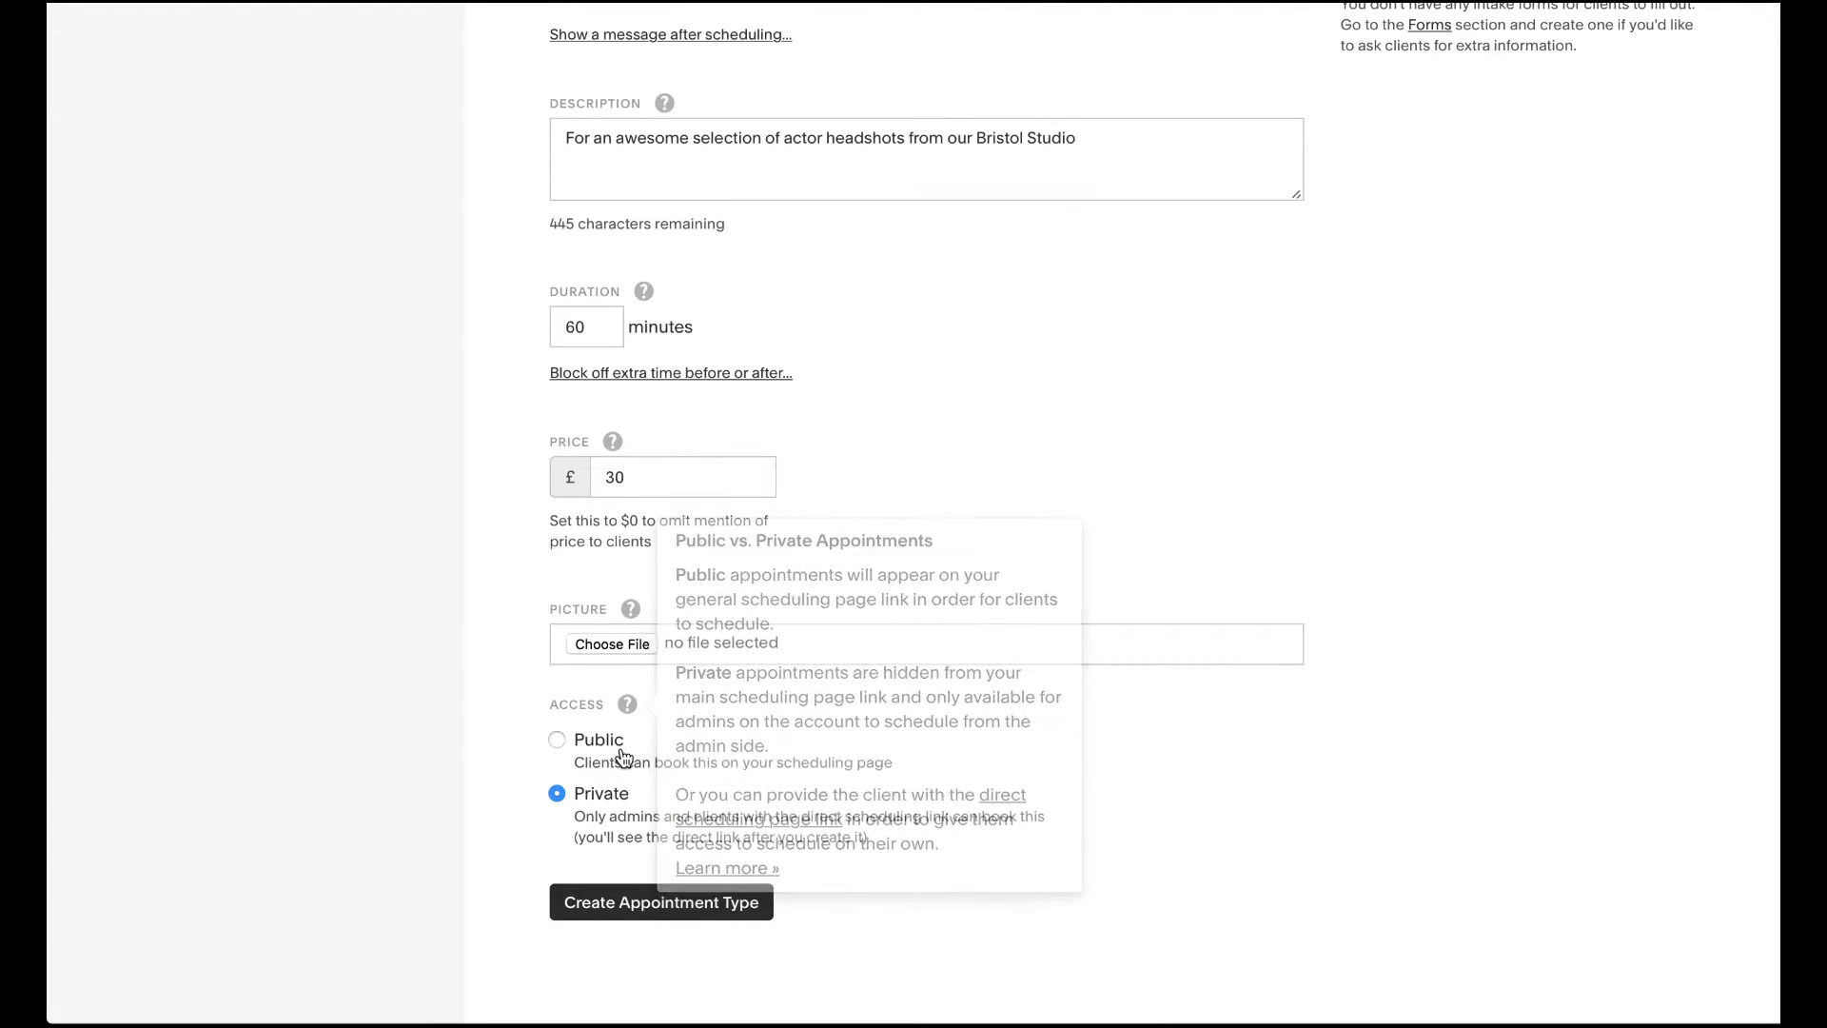
click(639, 917)
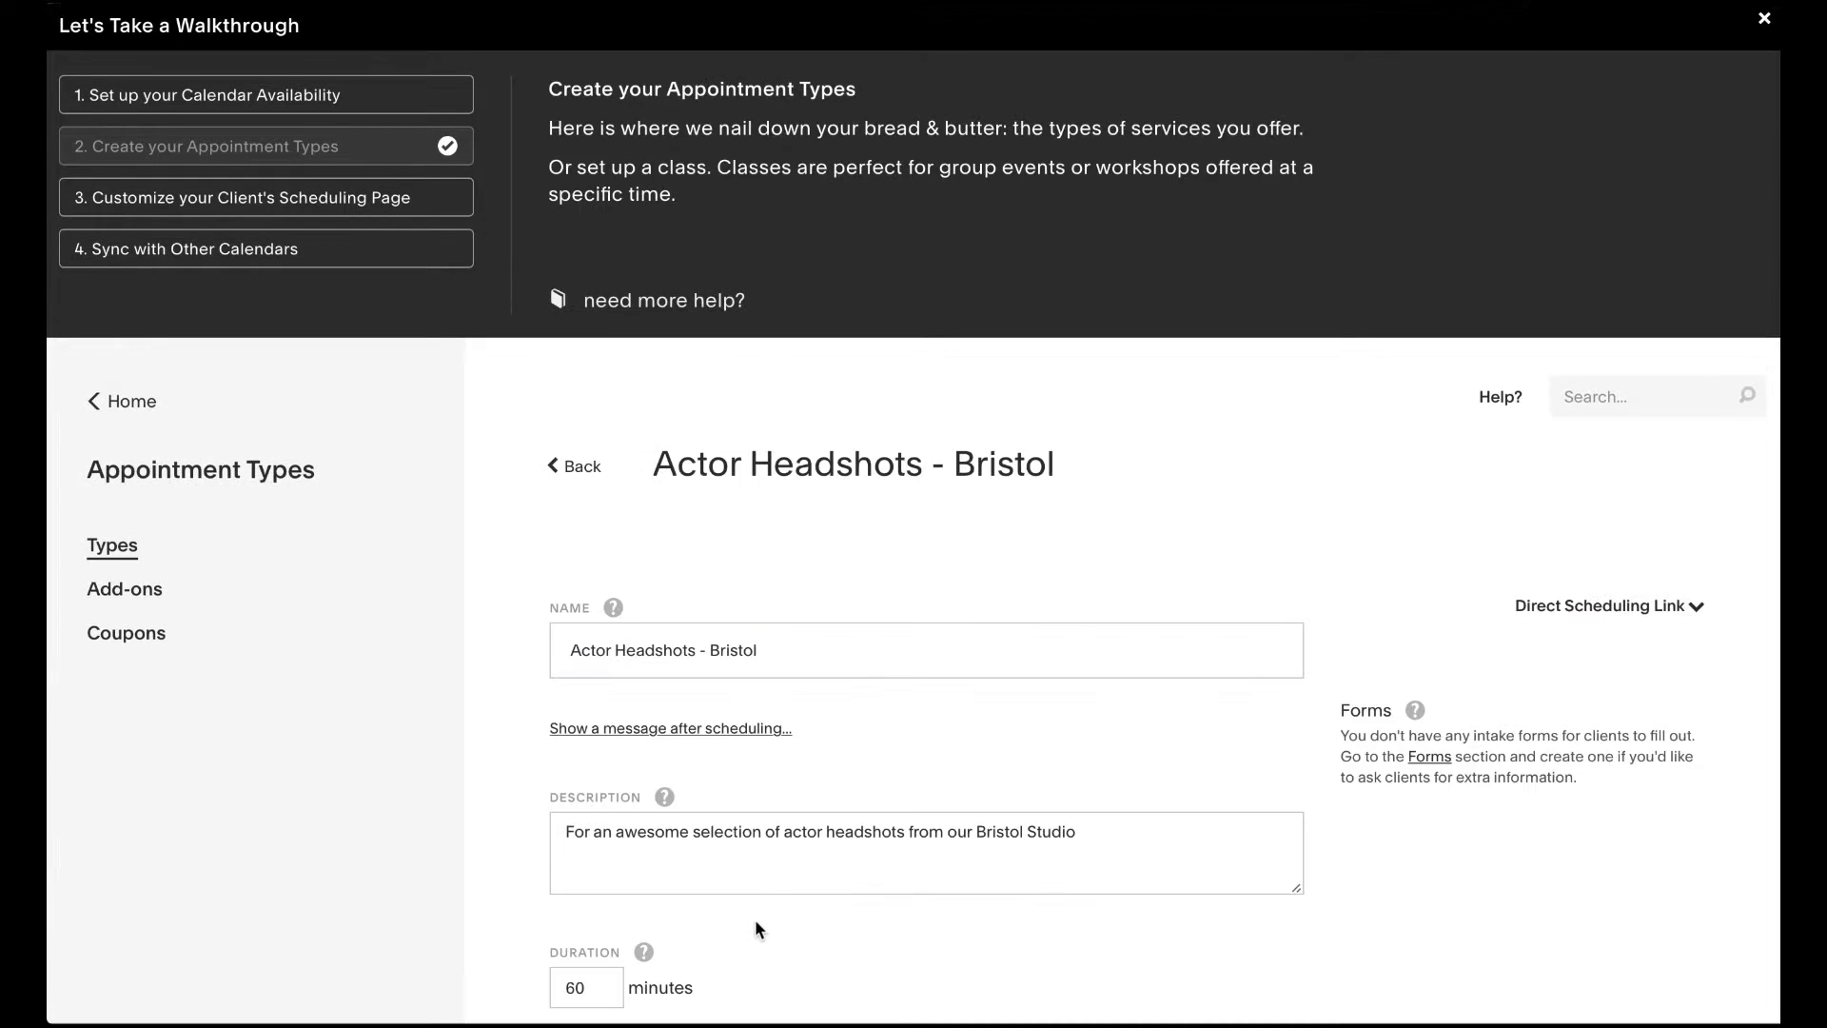
Make Actor Headshots - Bristol public and save the appointment type
scroll(757, 914, down, 8)
click(557, 689)
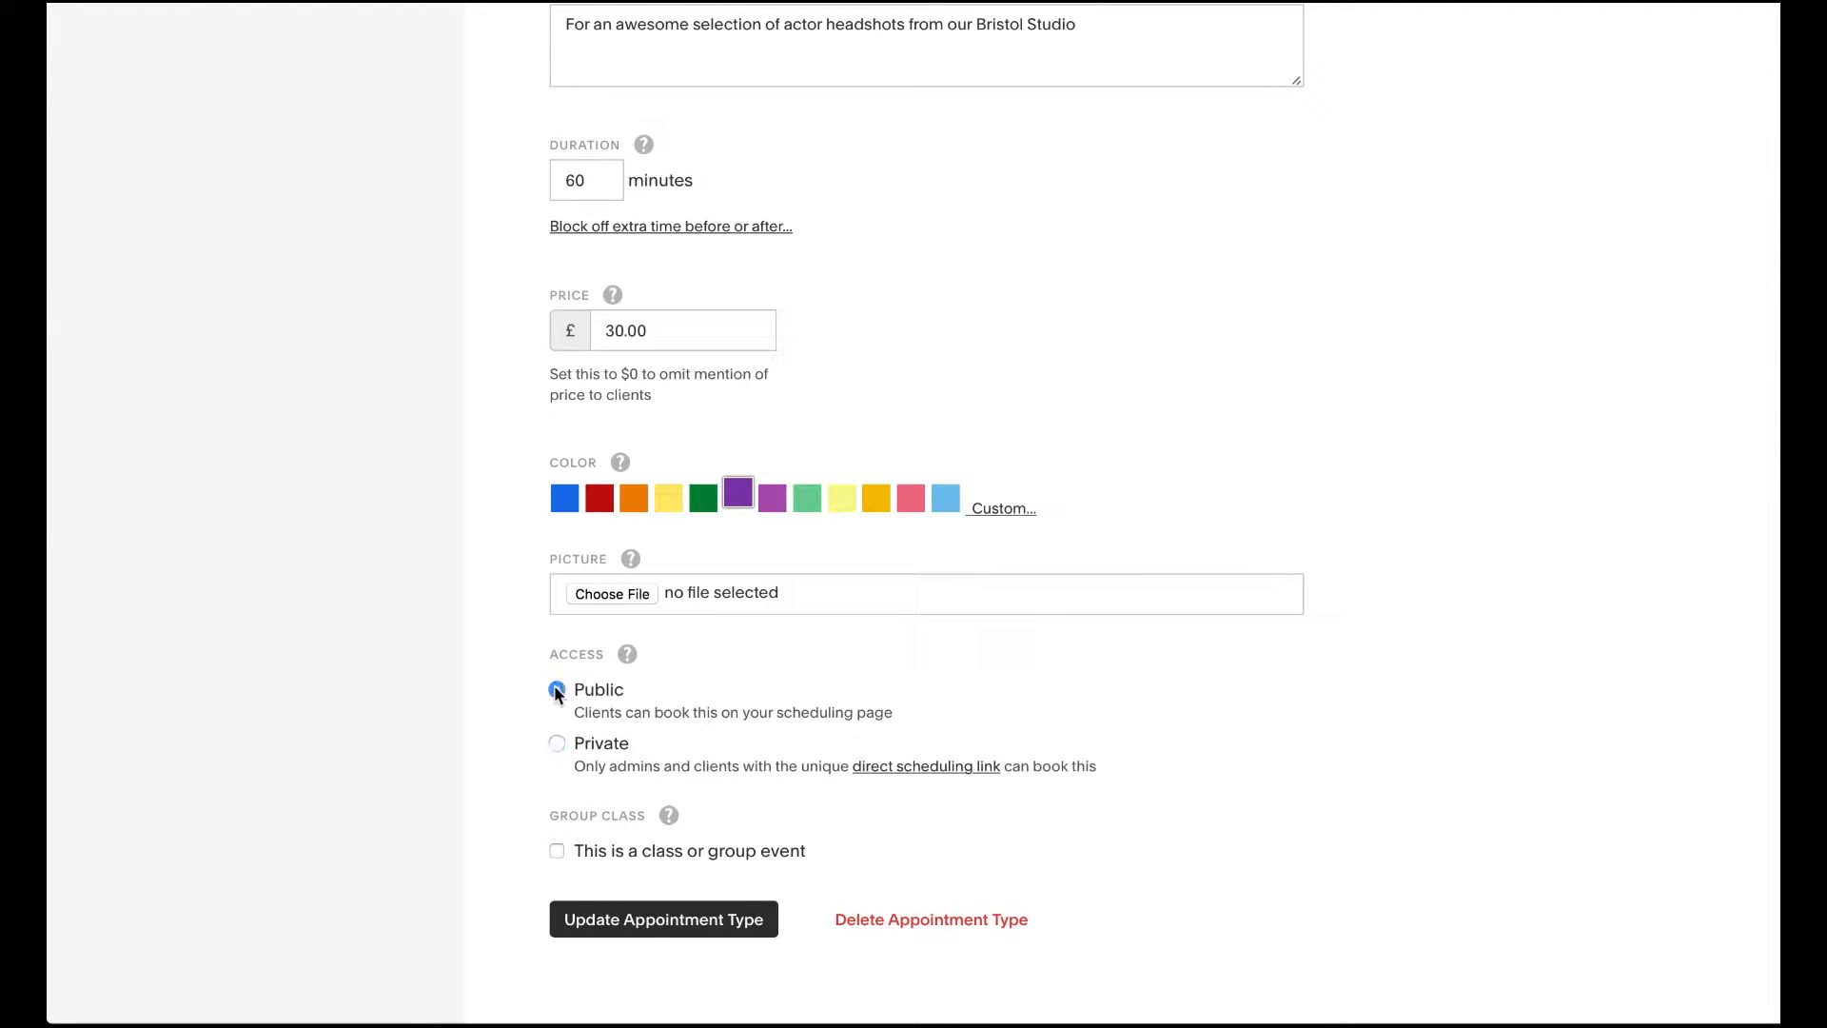
click(628, 933)
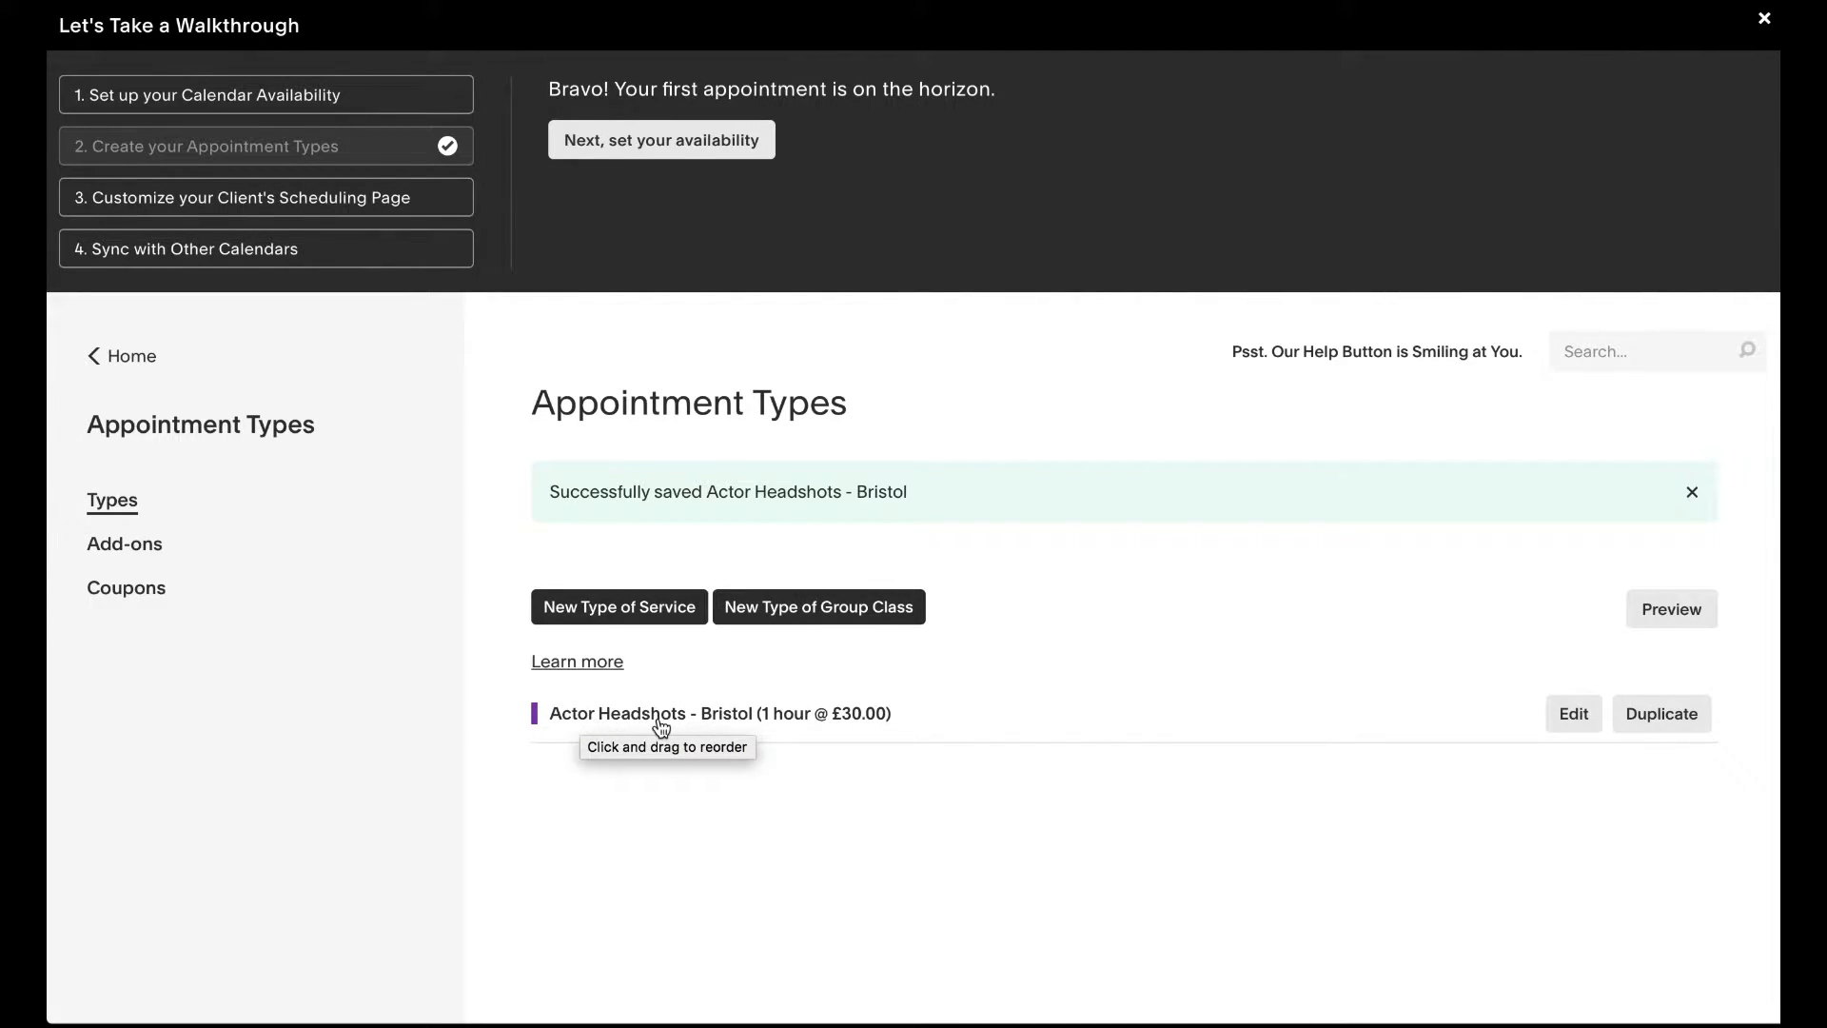
Start a new service type named 'Actor Headshots - London' with a placeholder description
click(613, 521)
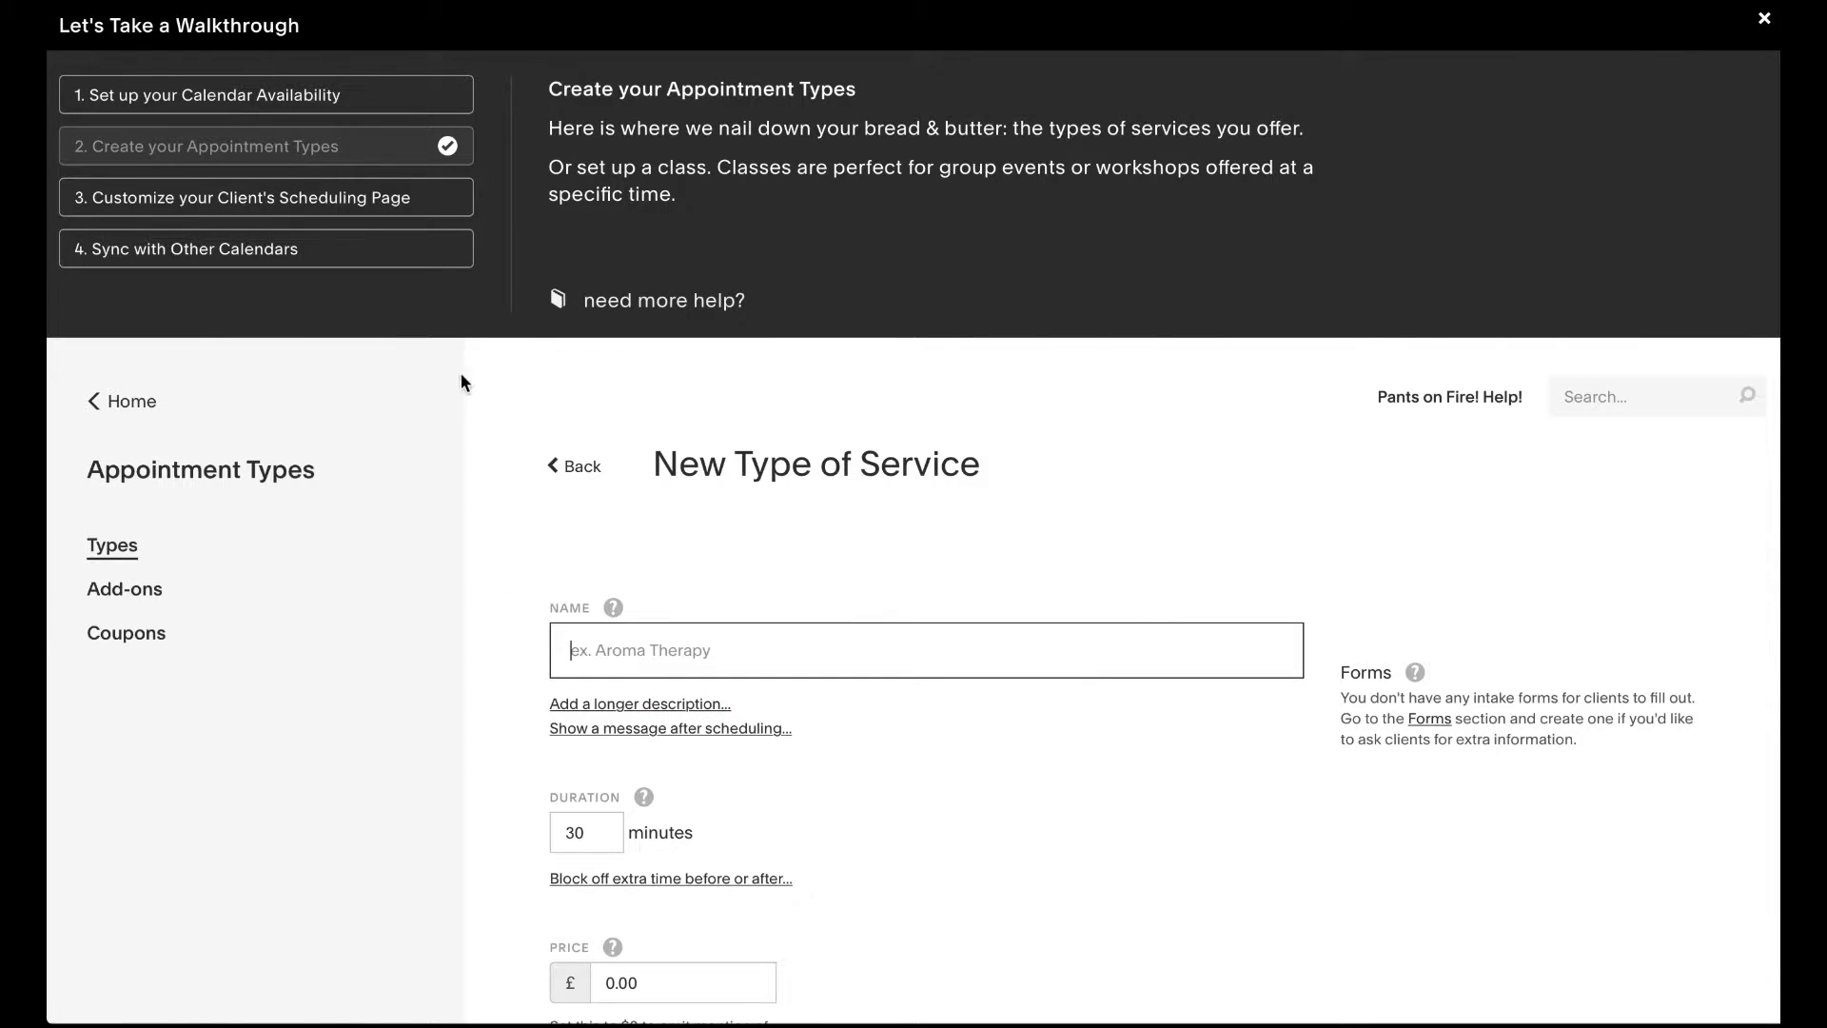
text(Actor Headshots - London)
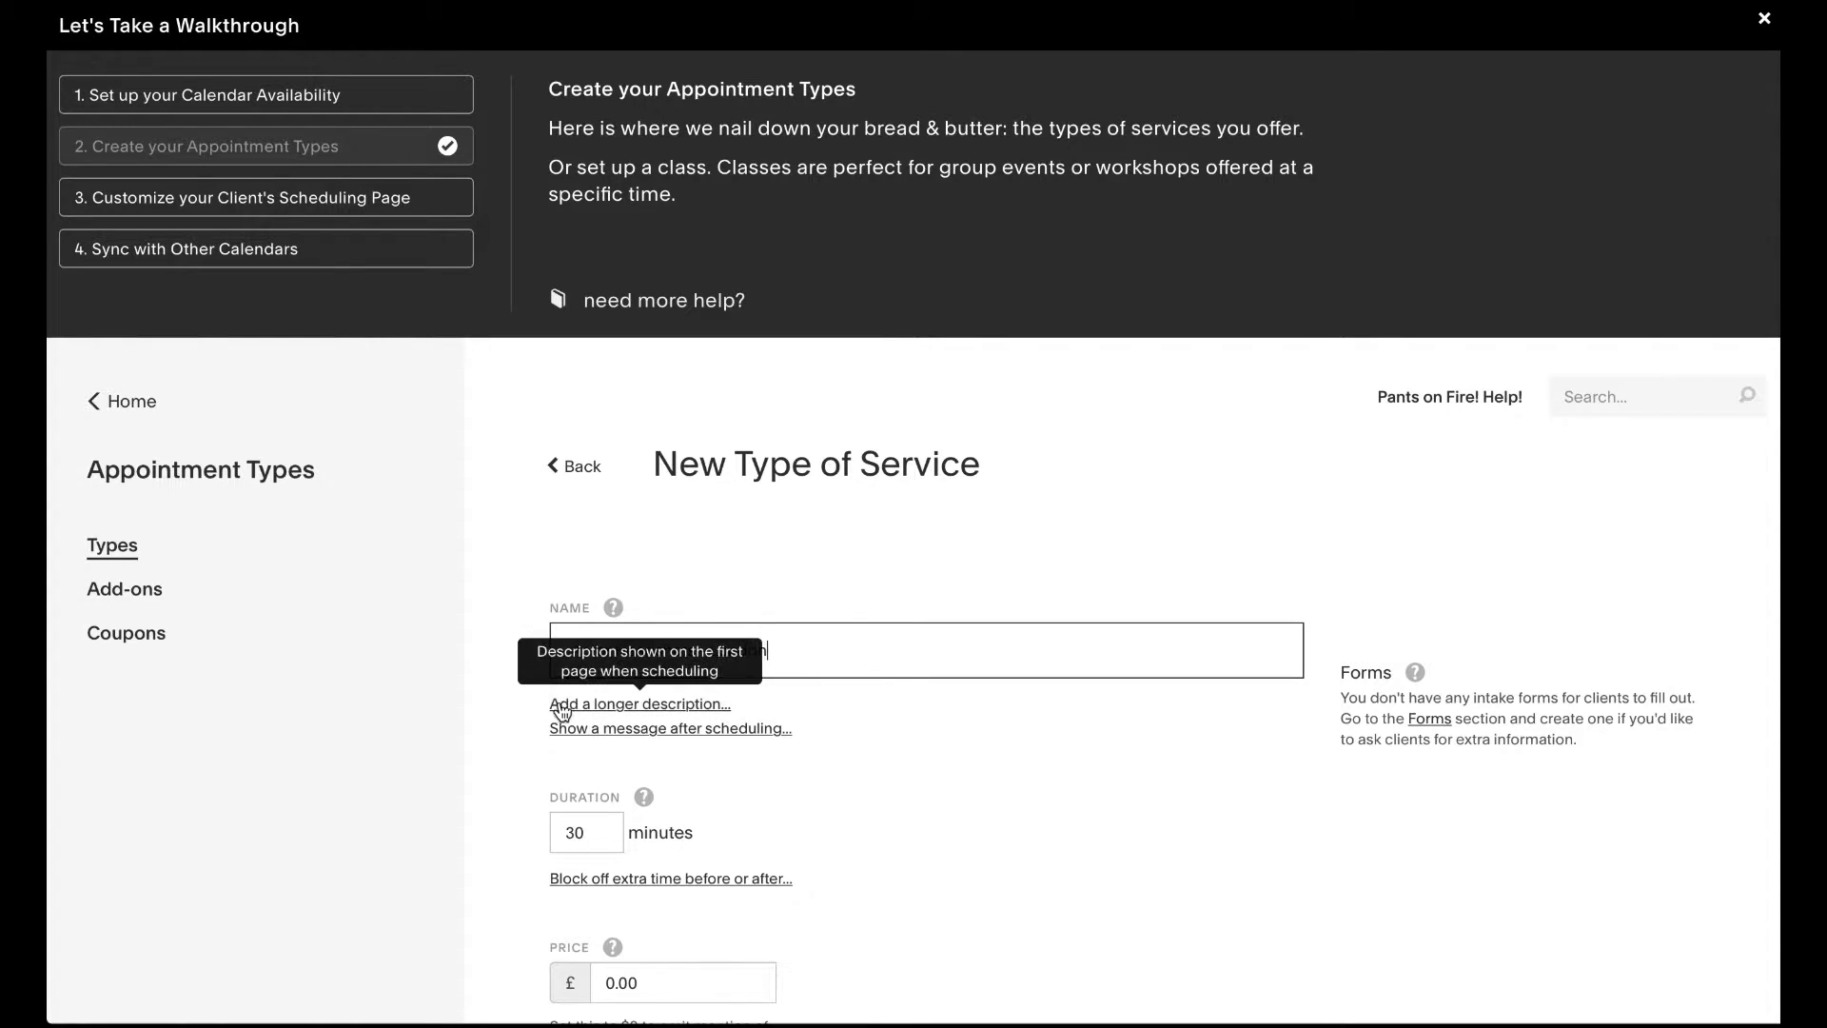
click(562, 707)
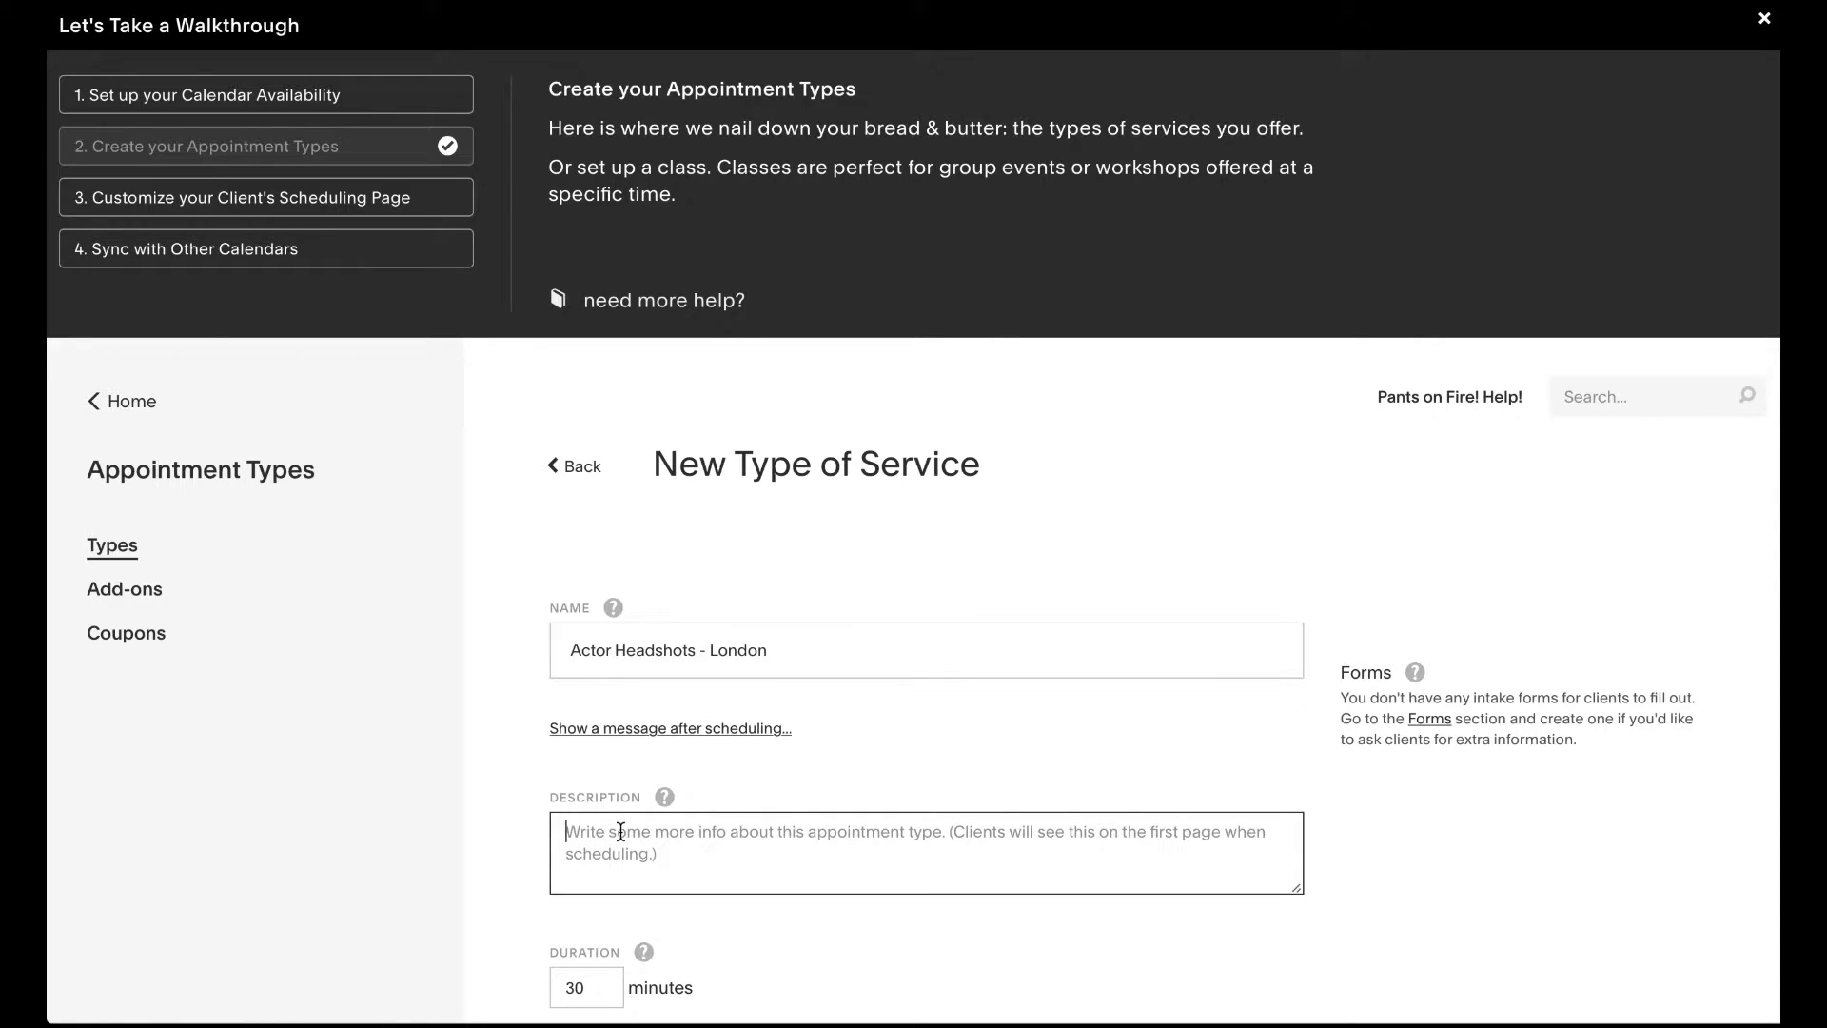
text(blah )
text(bal)
key(BackSpace)
key(BackSpace)
text(lah b)
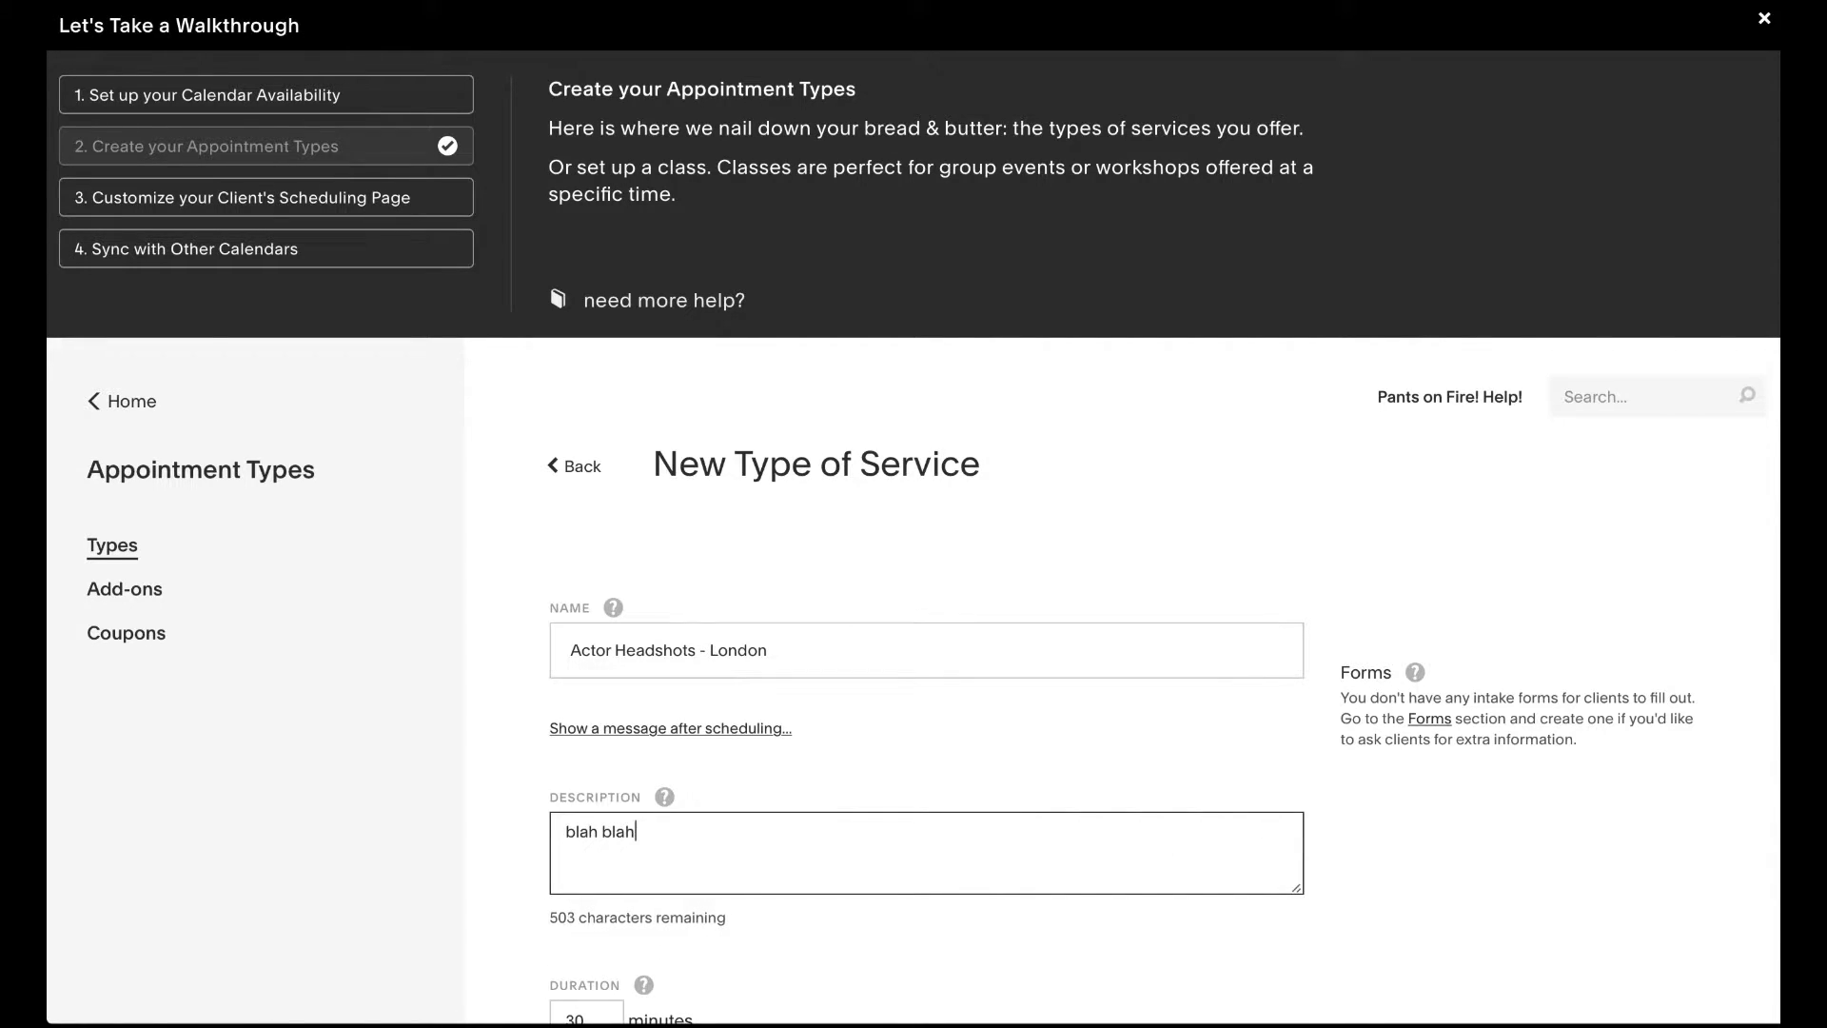
text(lah -)
Set the London type to 60 minutes and £30, then create it
scroll(653, 881, down, 1)
drag(600, 973, 500, 956)
text(60)
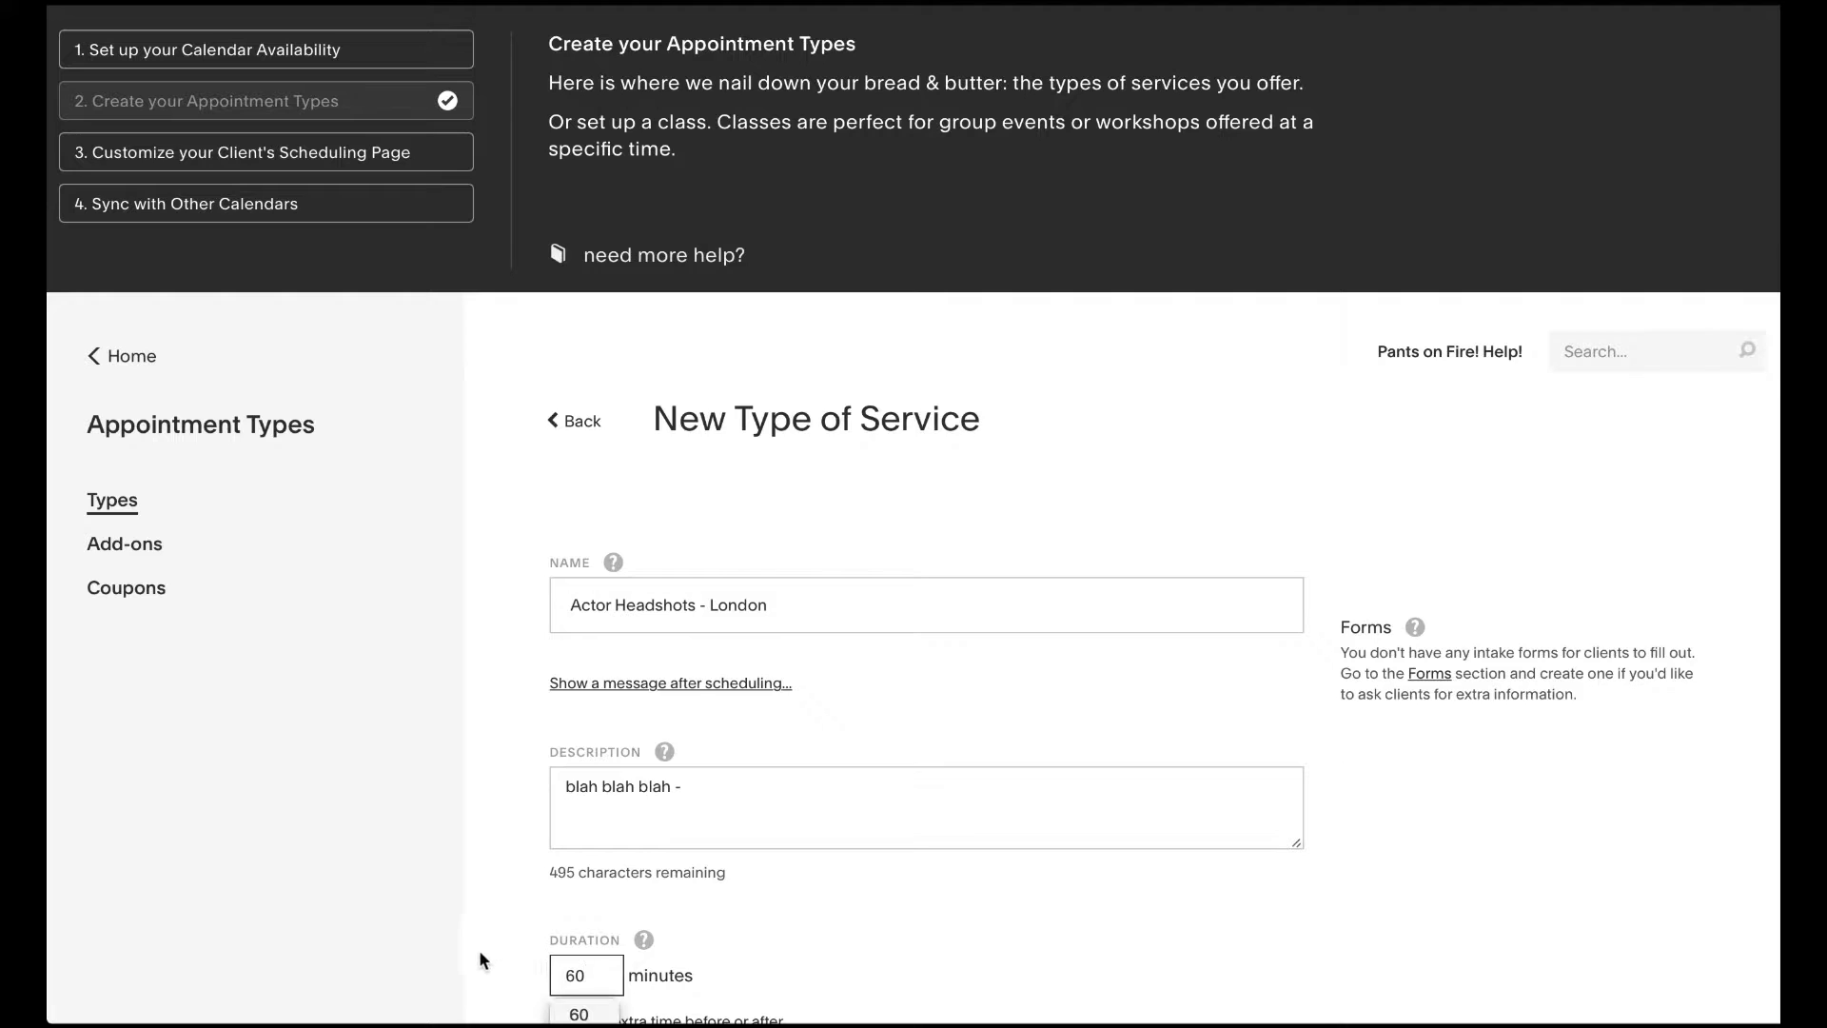
scroll(478, 950, down, 3)
drag(657, 978, 583, 959)
text(30)
scroll(588, 955, down, 10)
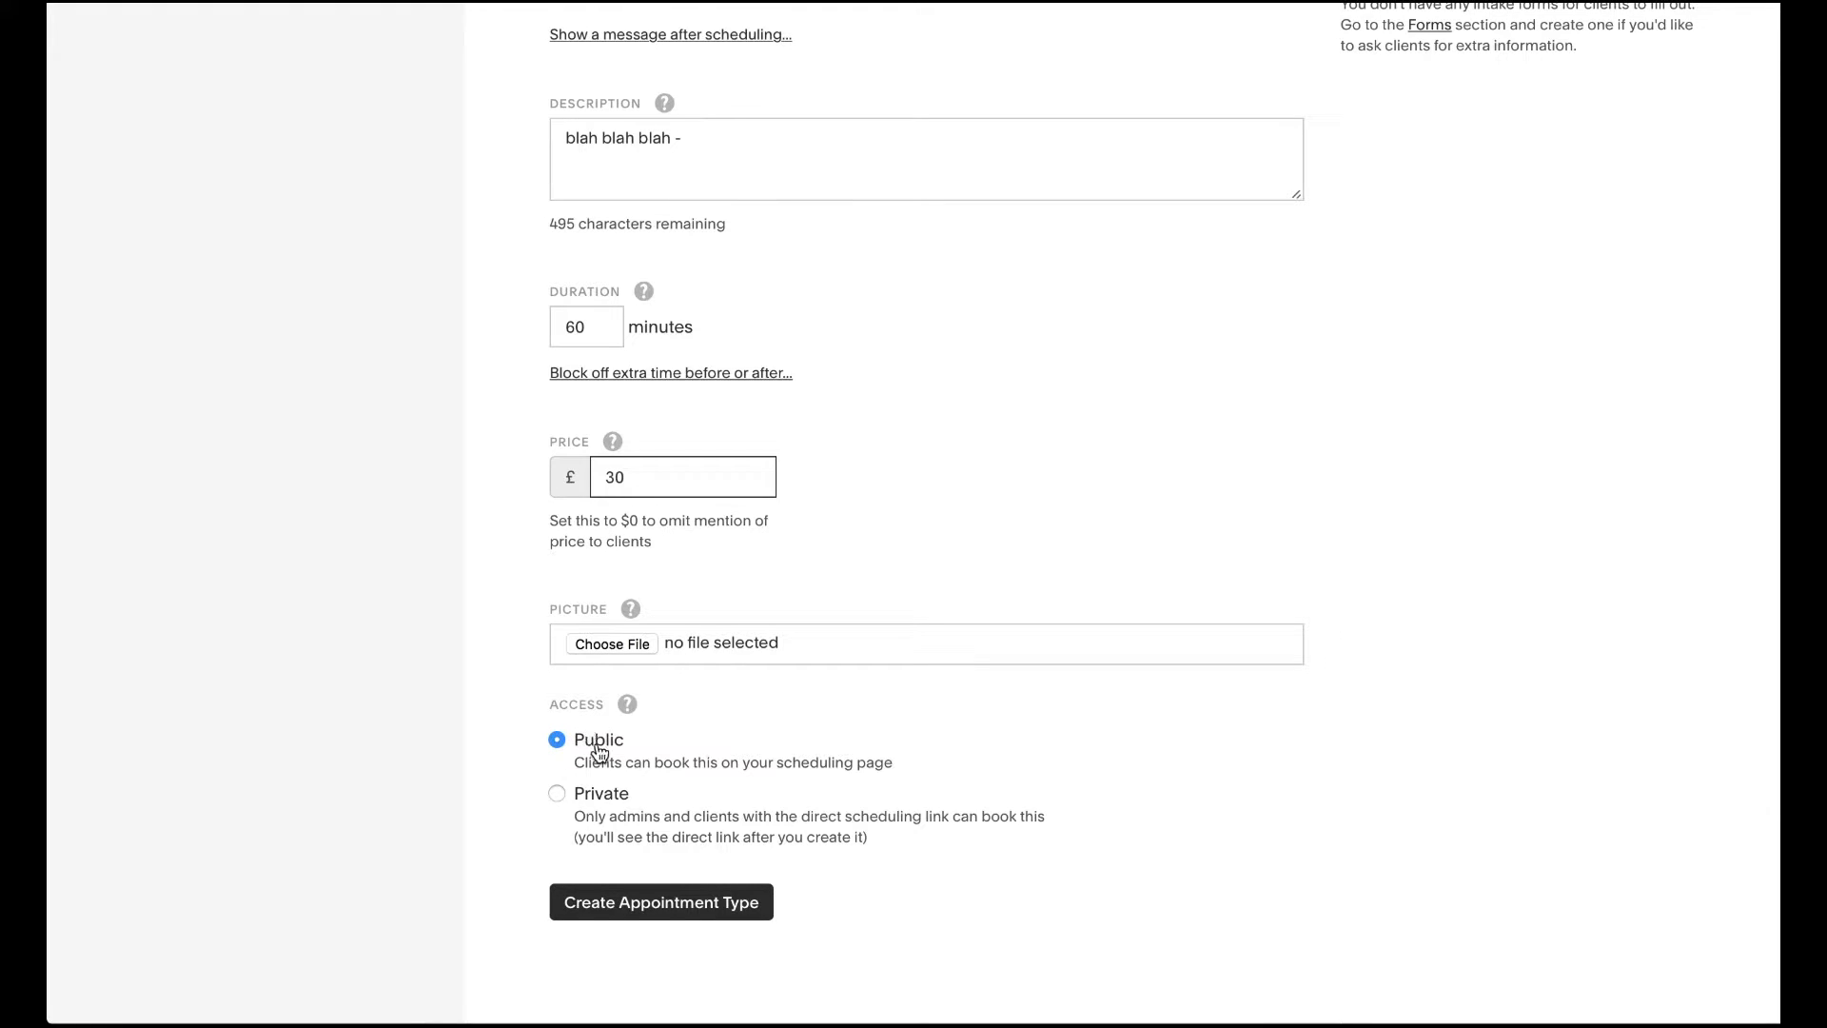
click(618, 904)
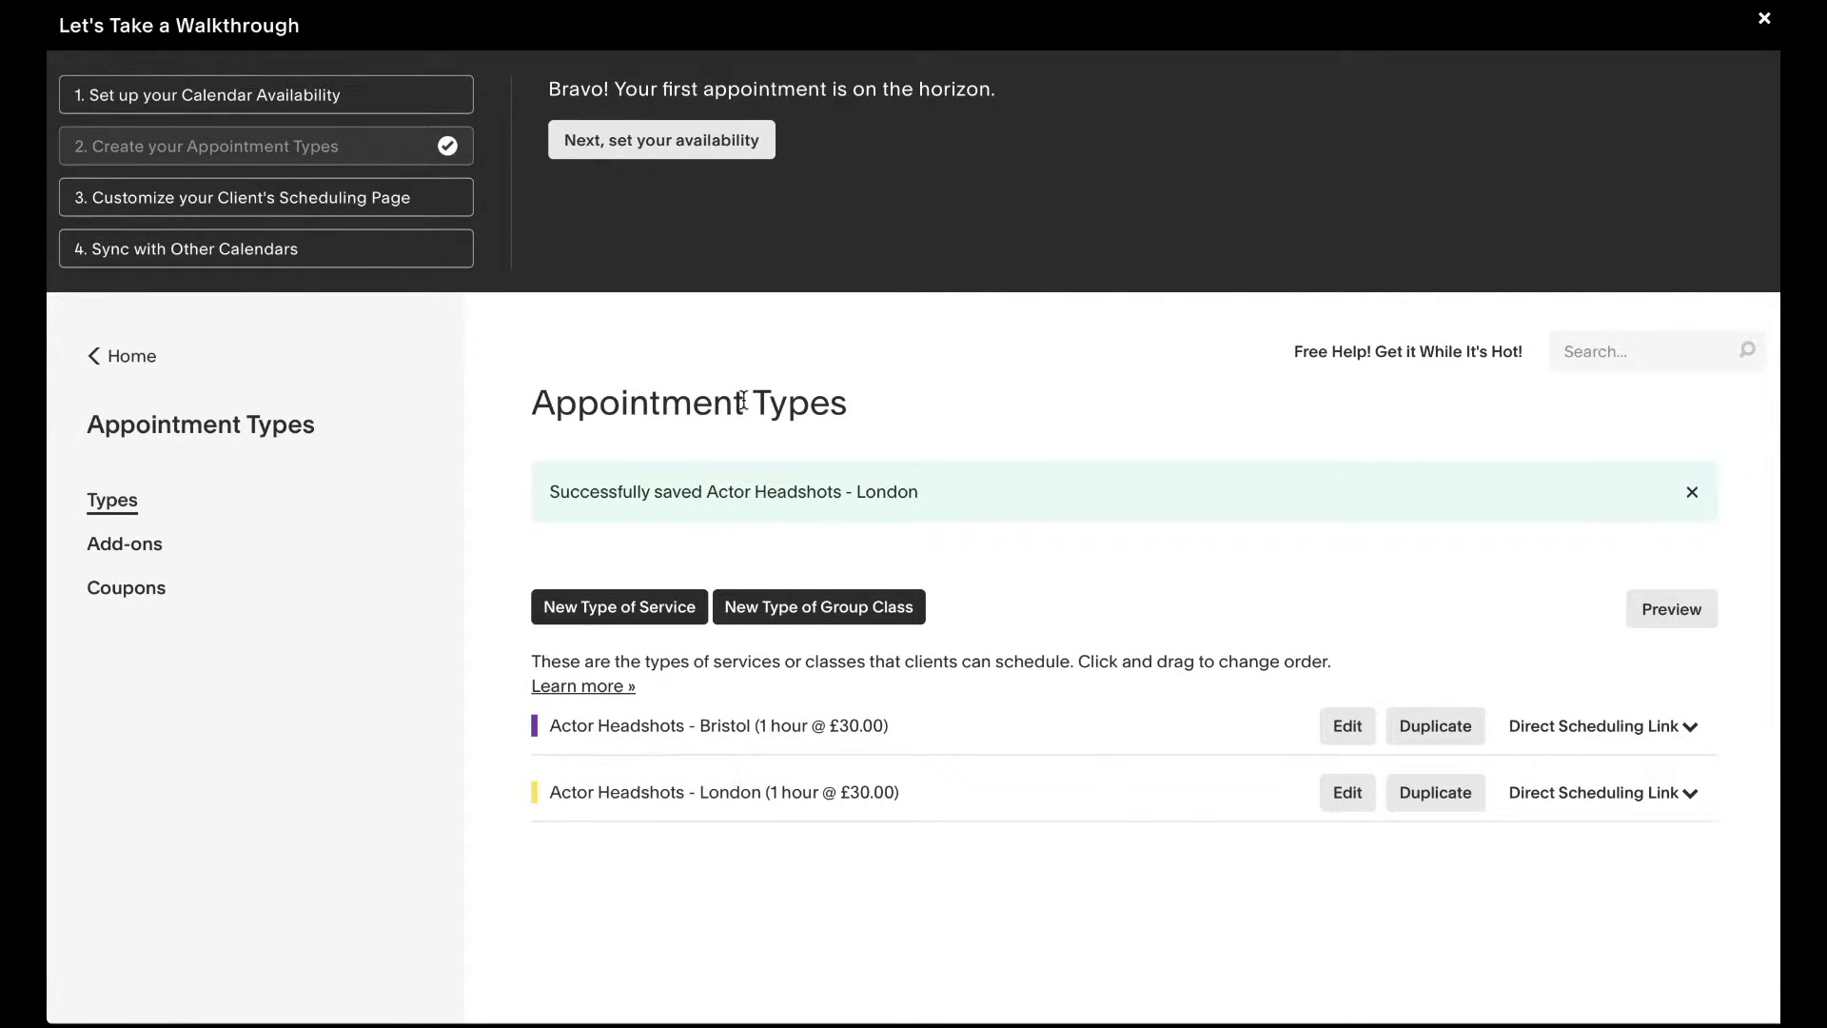
Put the Bristol type in a new 'Actor Headshots' category and save it
click(676, 727)
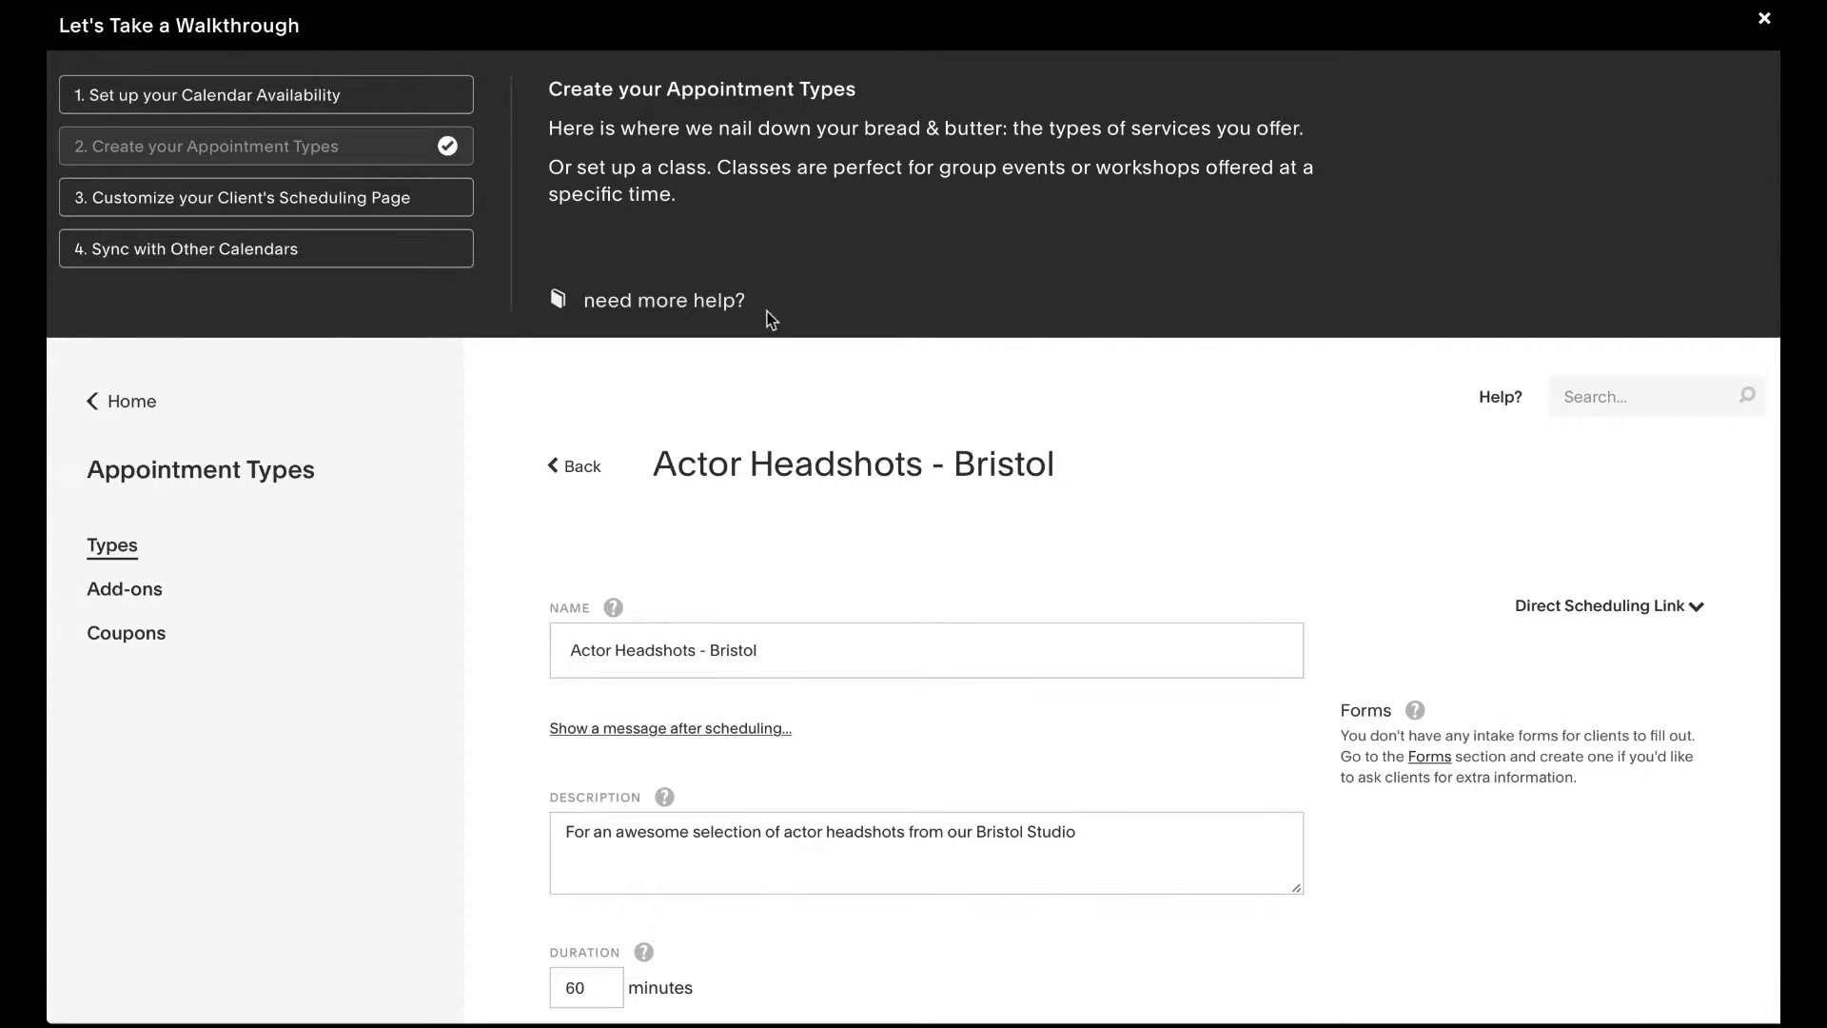
scroll(1380, 628, down, 6)
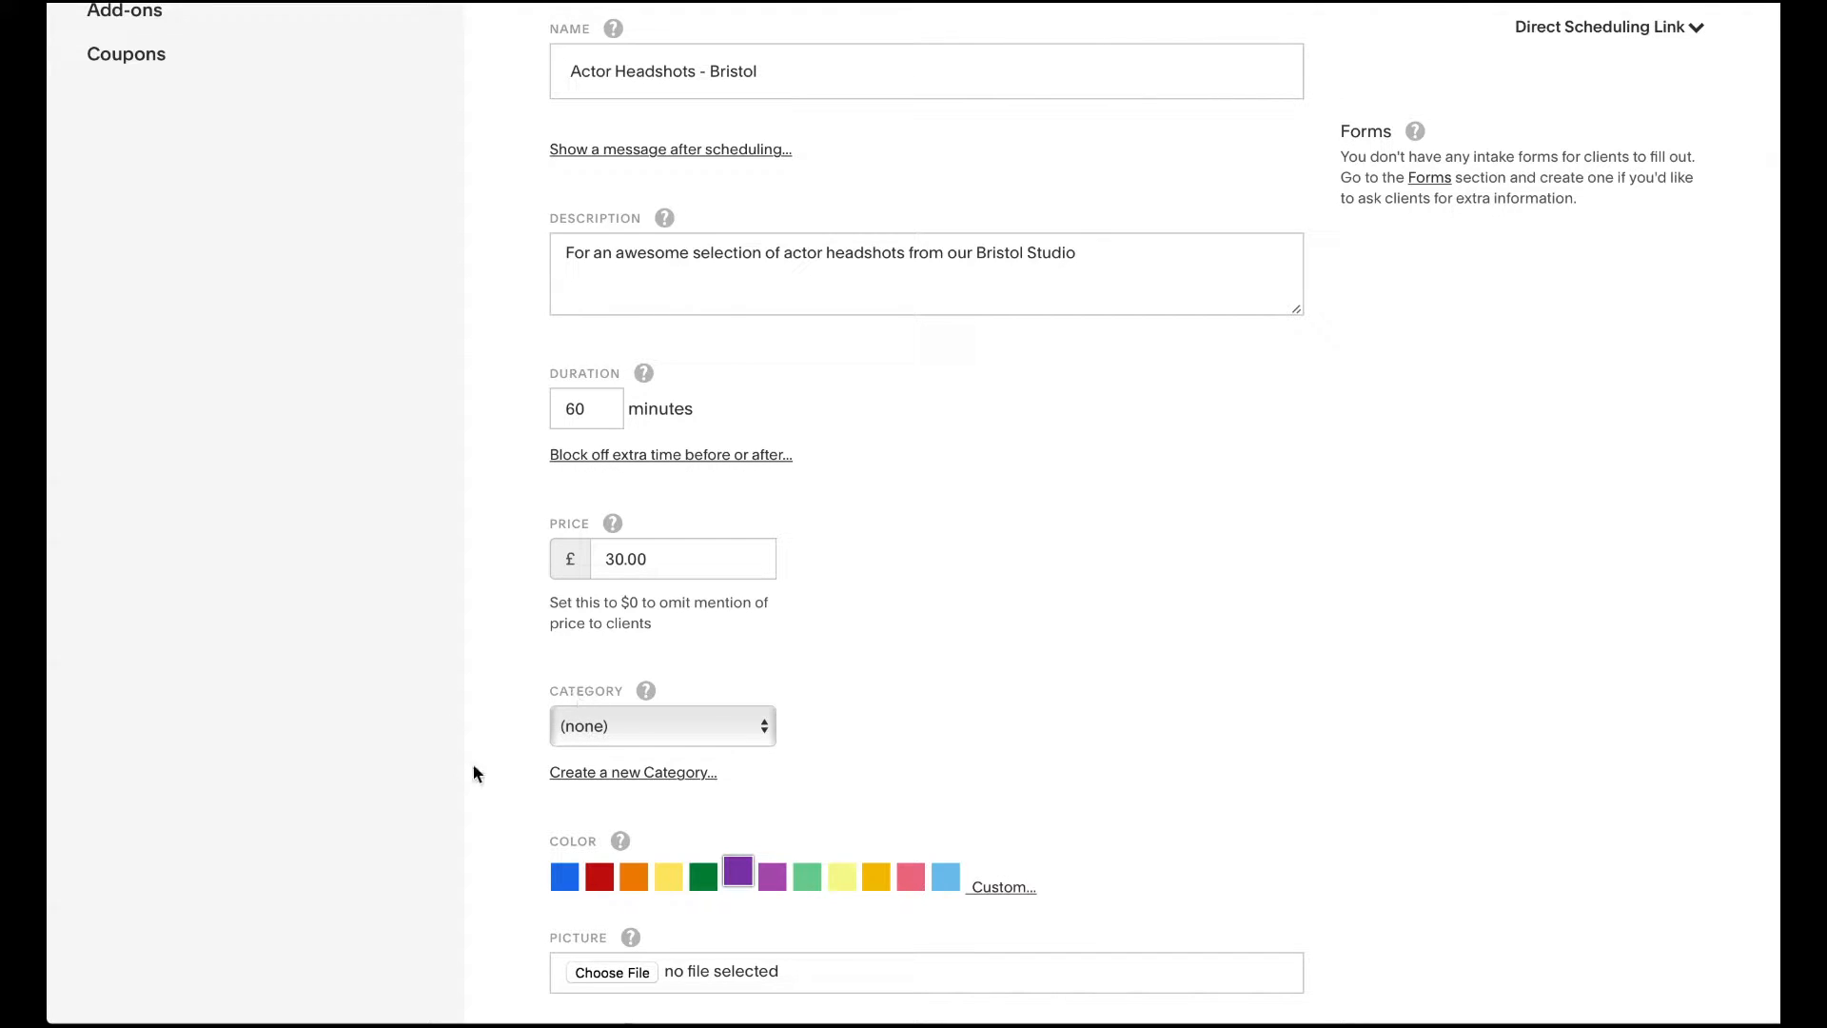
click(619, 773)
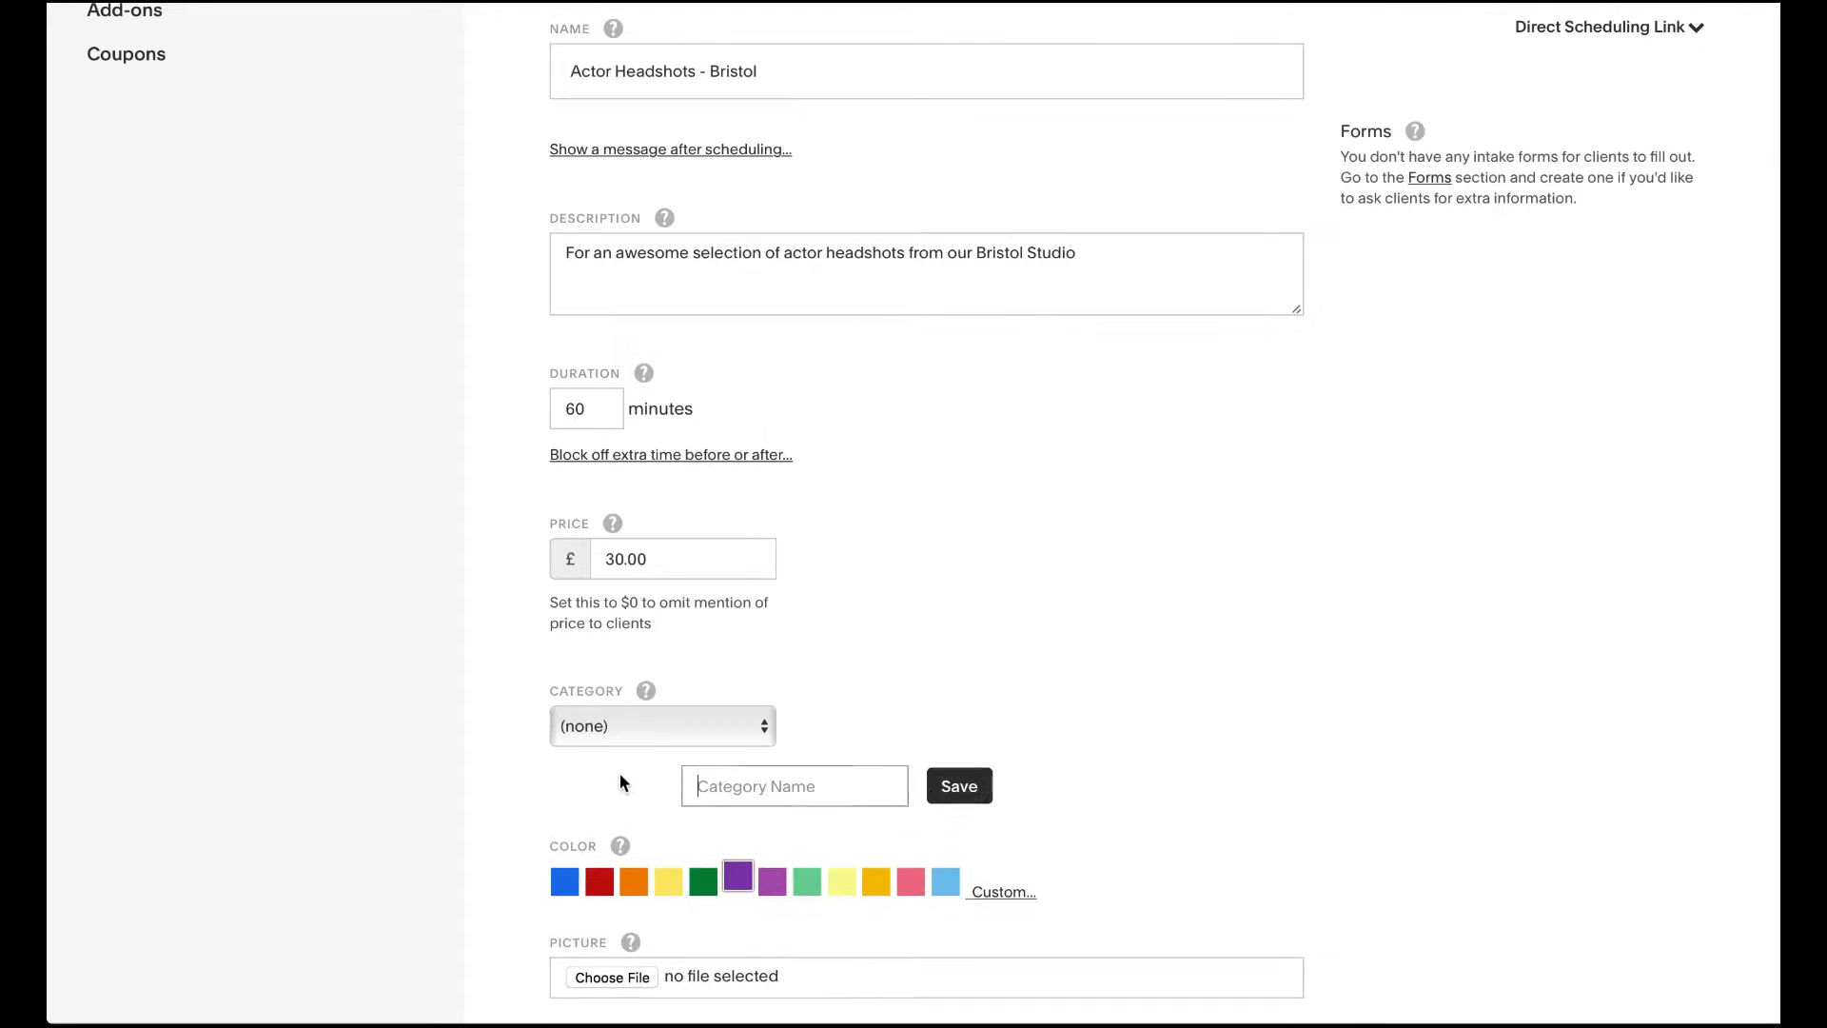
text(Actor Head)
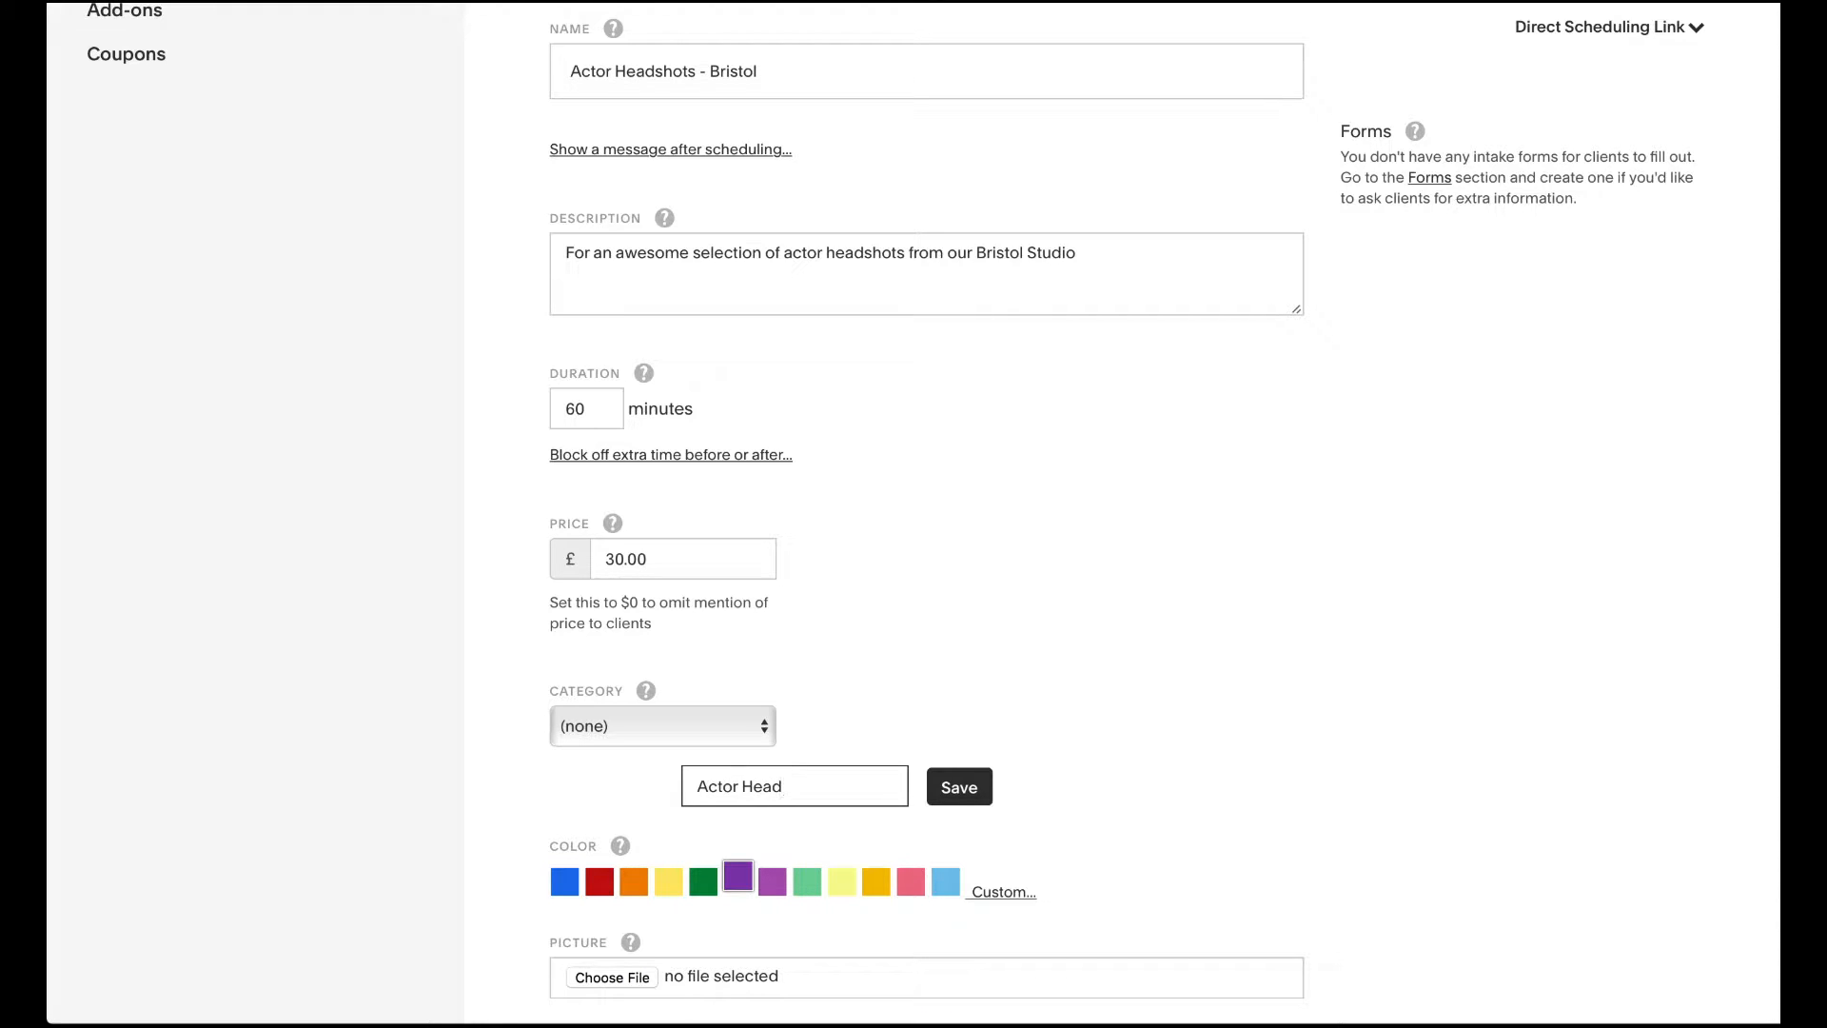
text(shots)
click(957, 788)
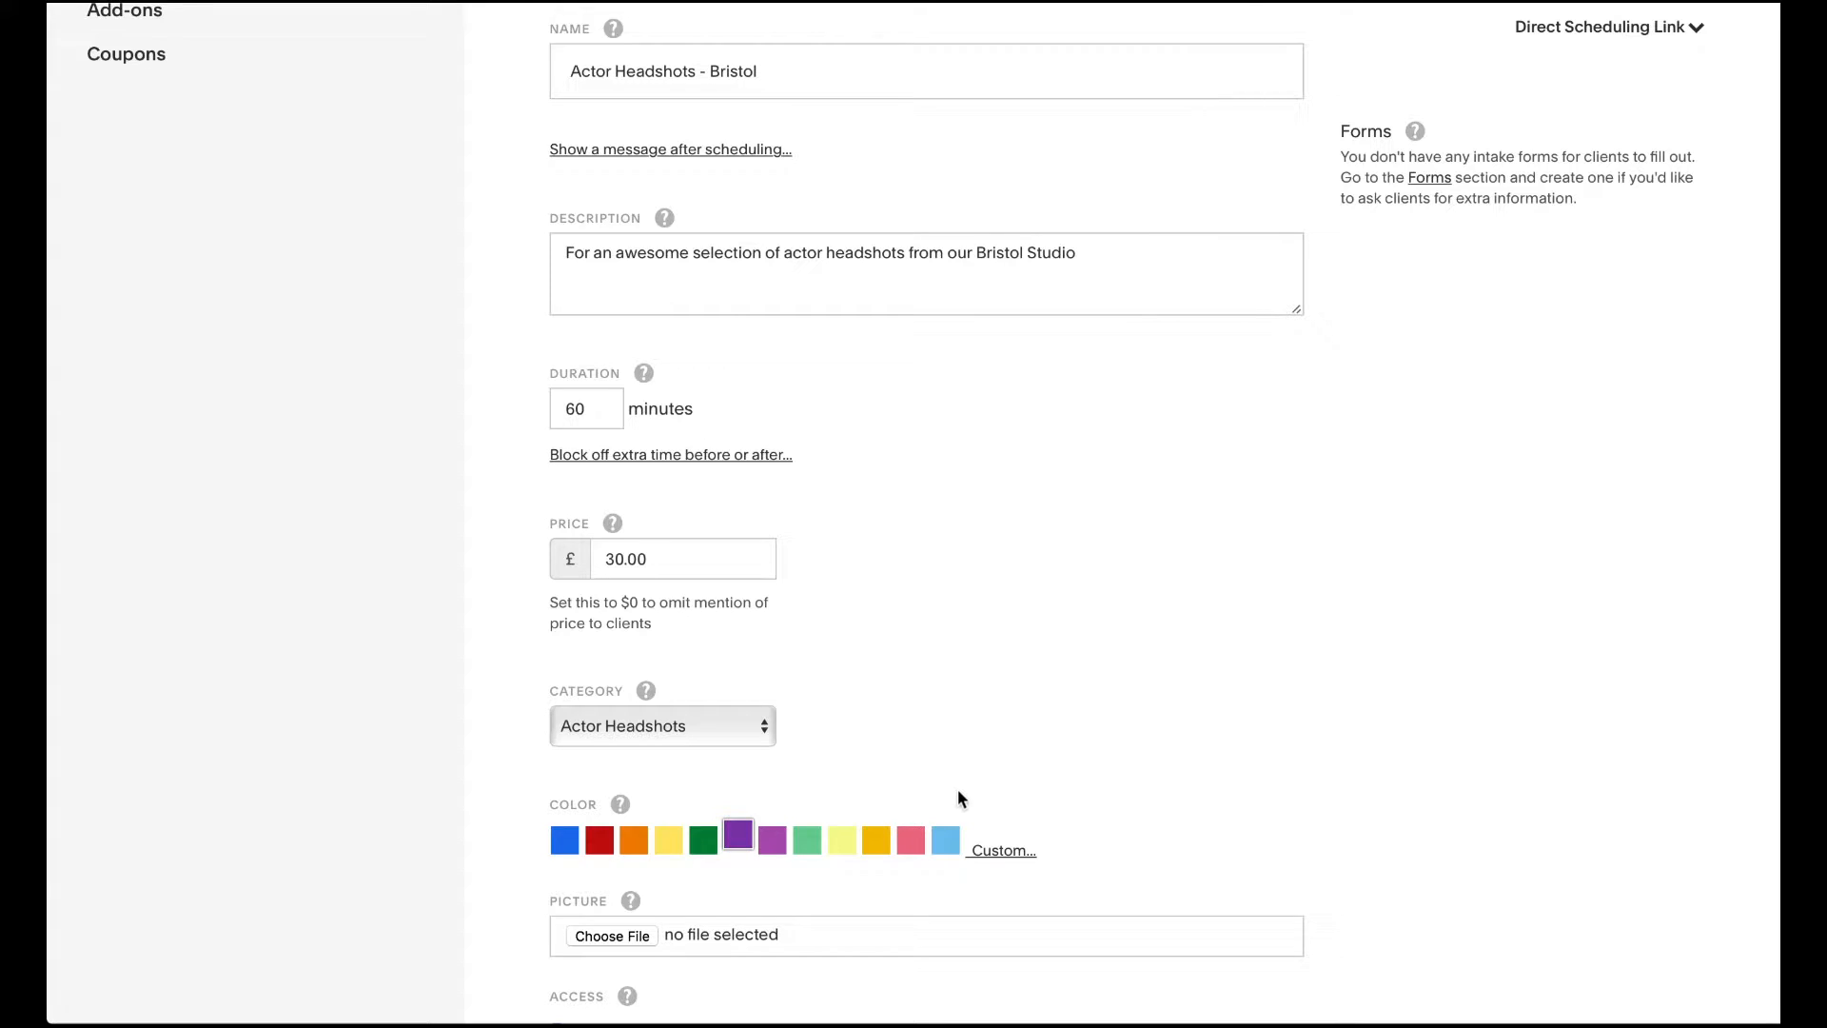
scroll(762, 905, down, 4)
click(635, 916)
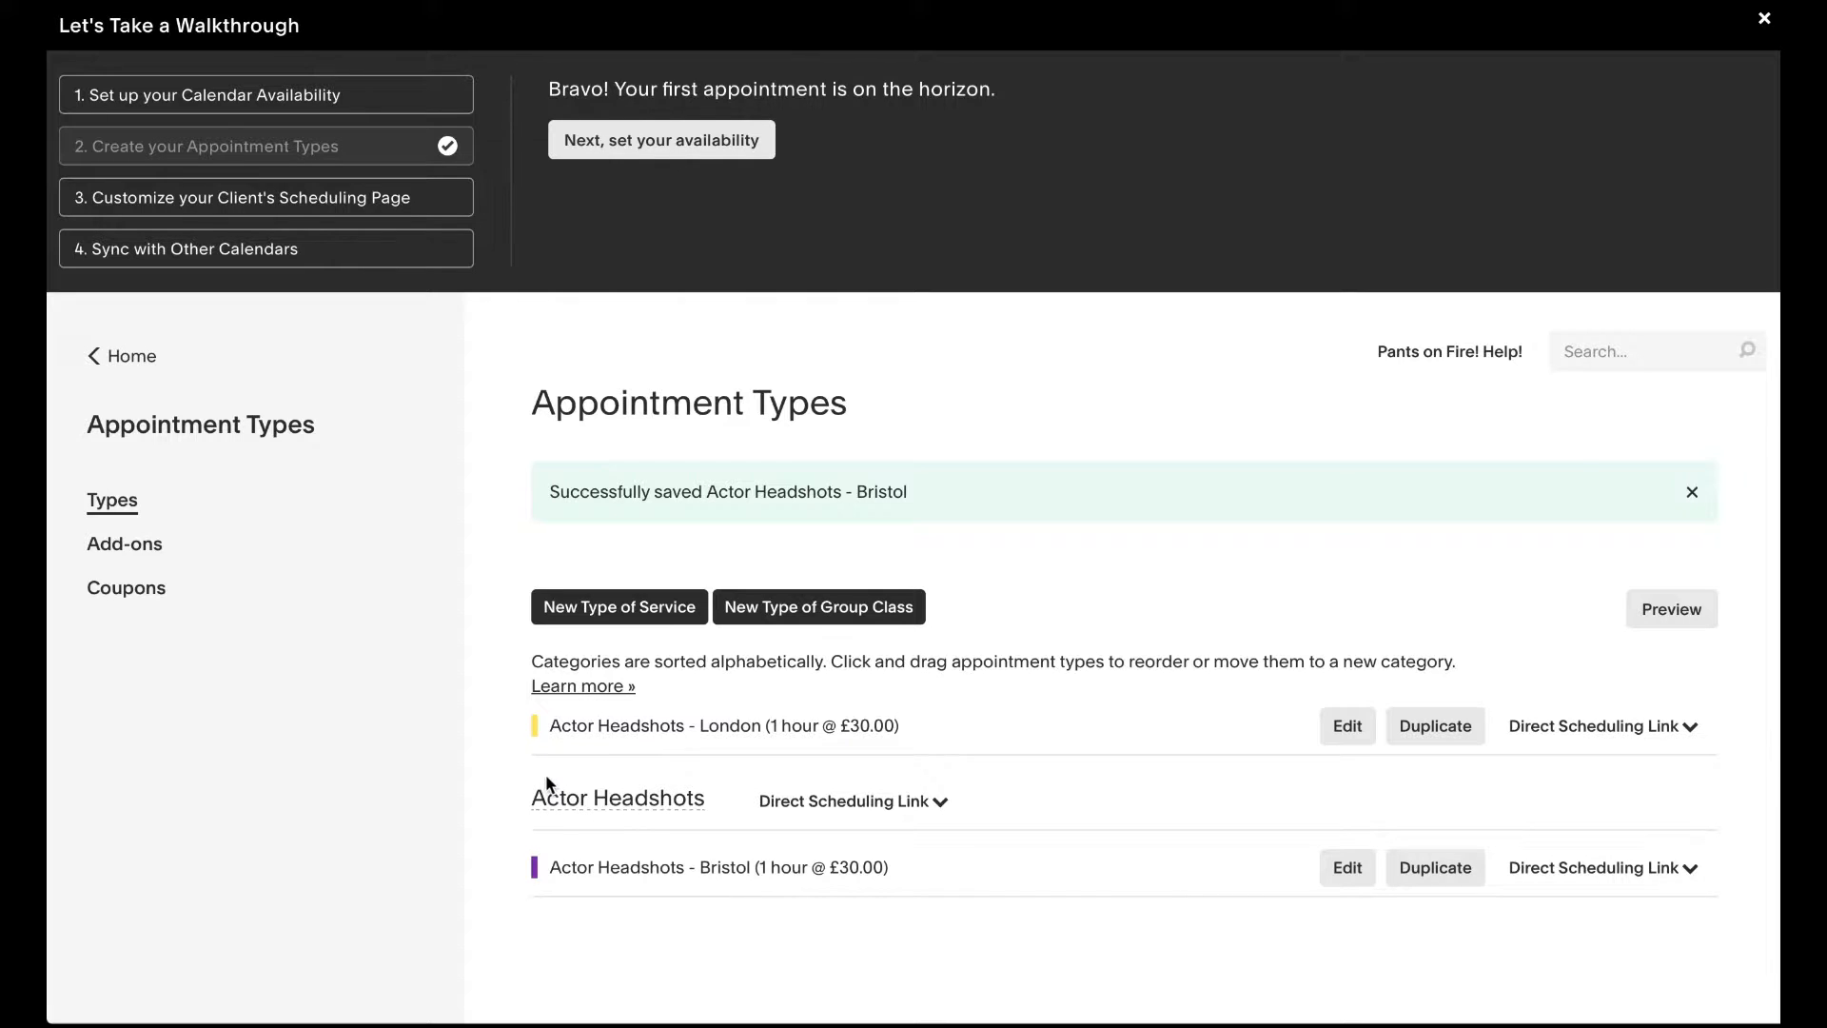
Assign the London type to Actor Headshots, save it, and preview the client scheduling page
click(625, 725)
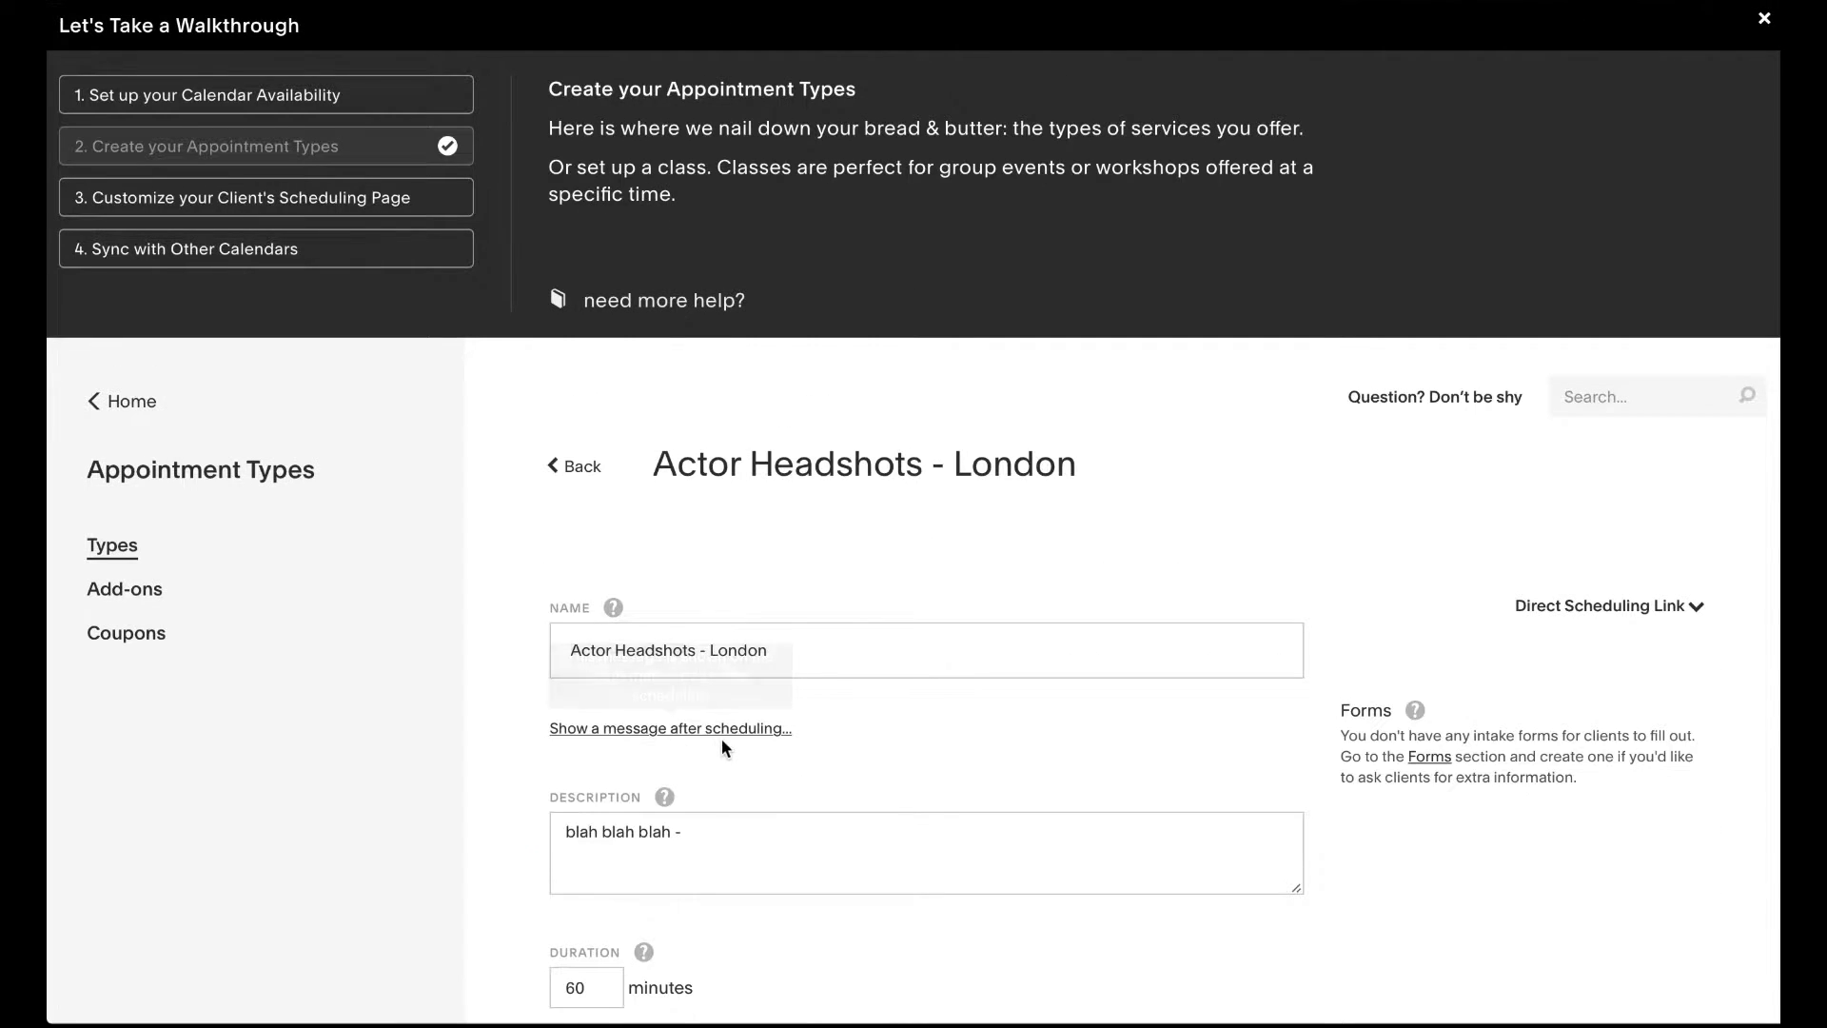
scroll(724, 735, down, 6)
click(618, 730)
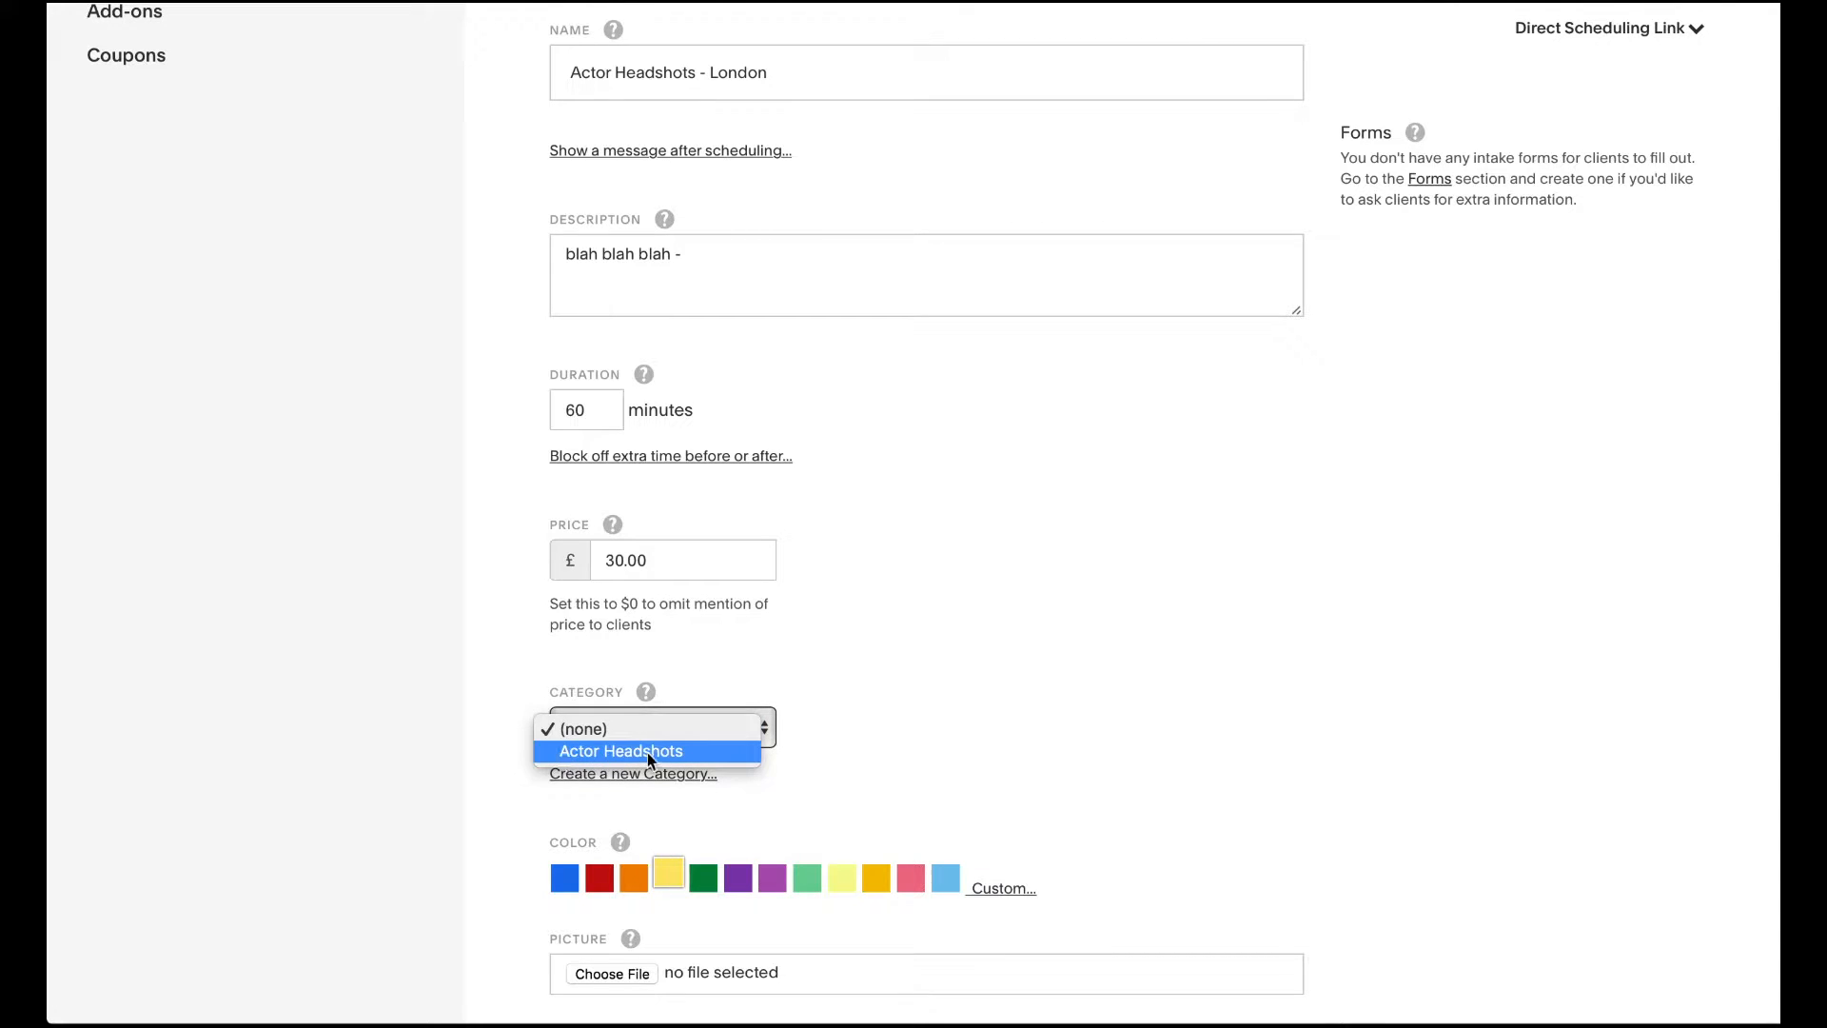
click(582, 752)
scroll(569, 757, down, 5)
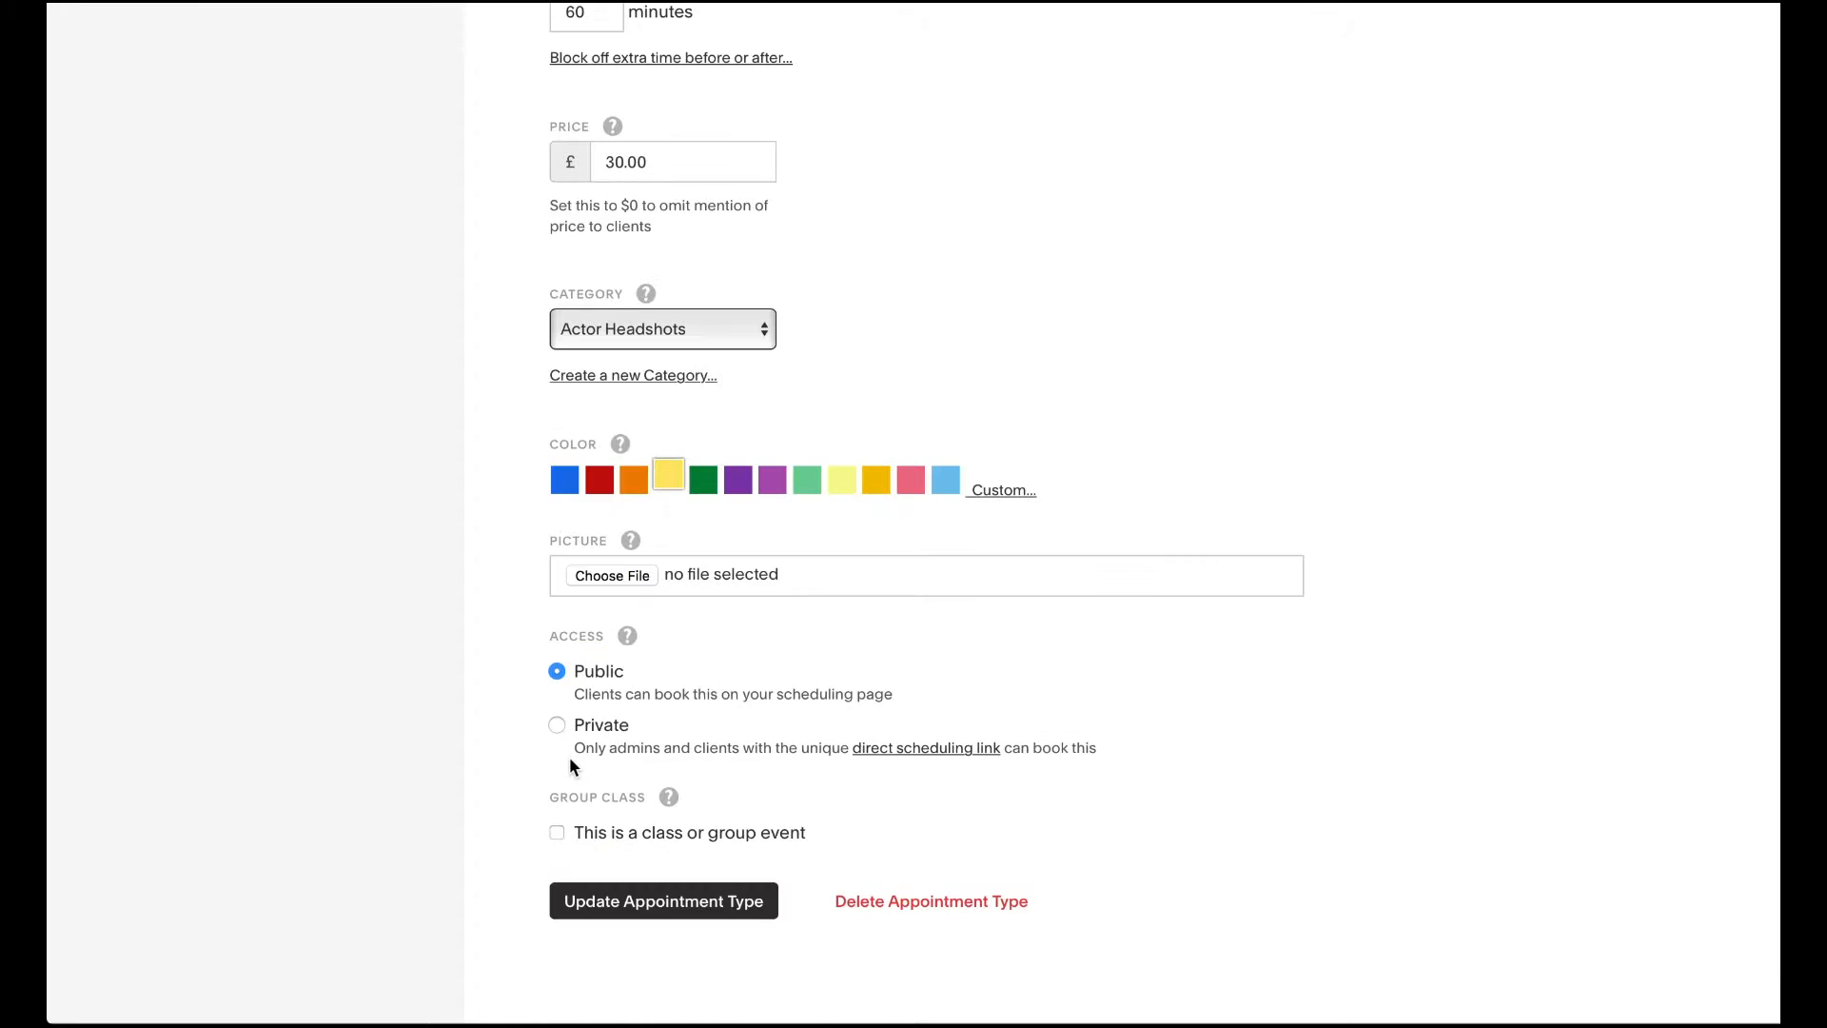
click(663, 899)
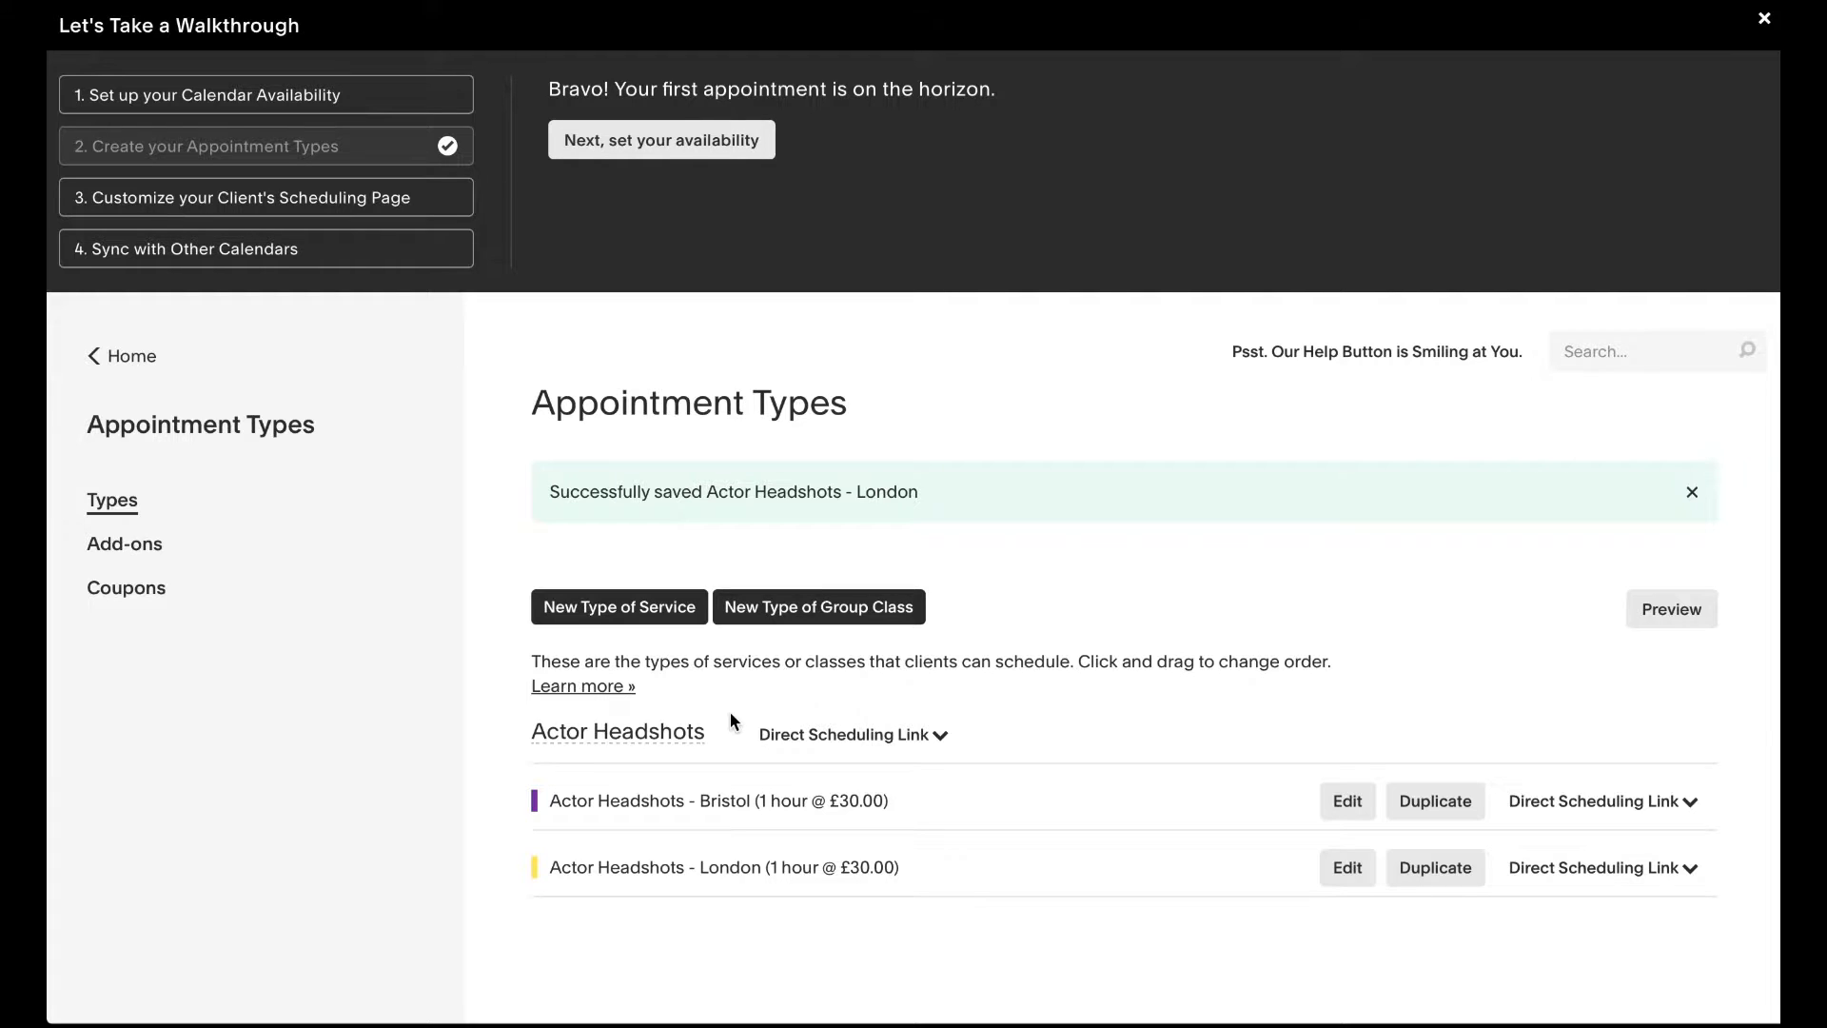
click(1665, 617)
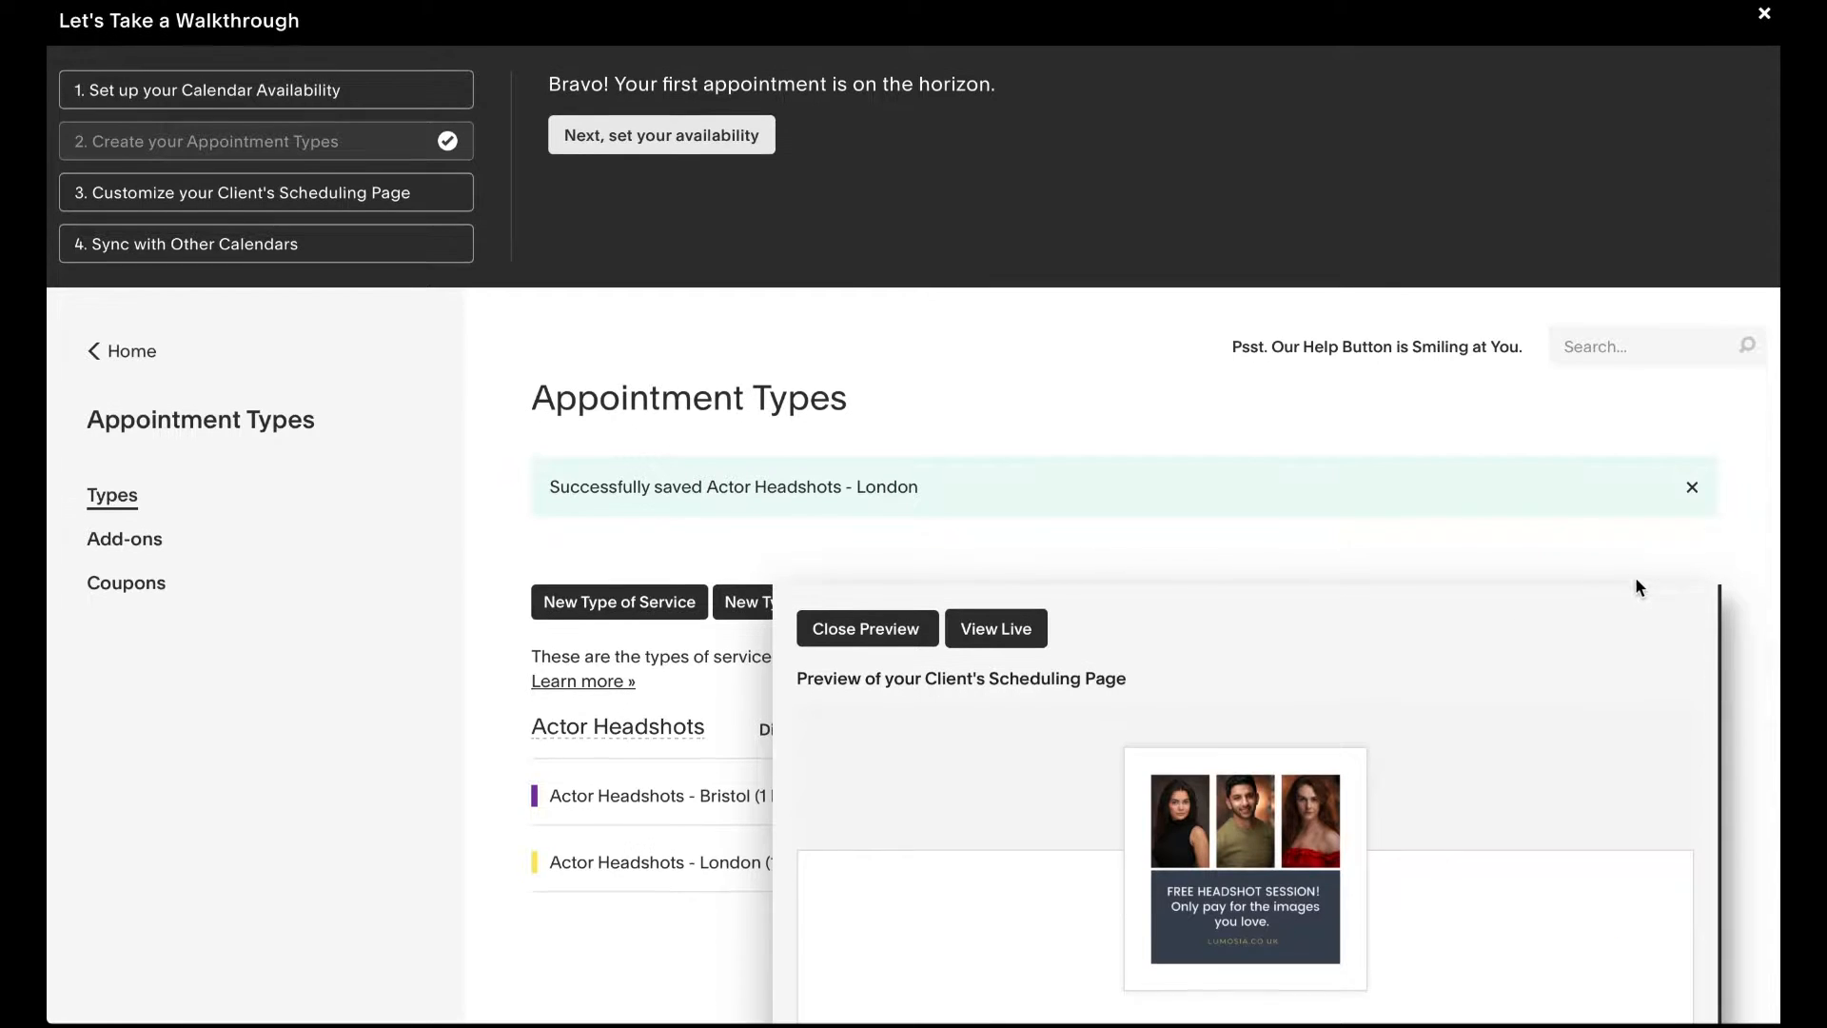
In the preview, pick the Monday 09:00 Actor Headshots - Bristol slot and continue to booking details
scroll(1633, 580, down, 6)
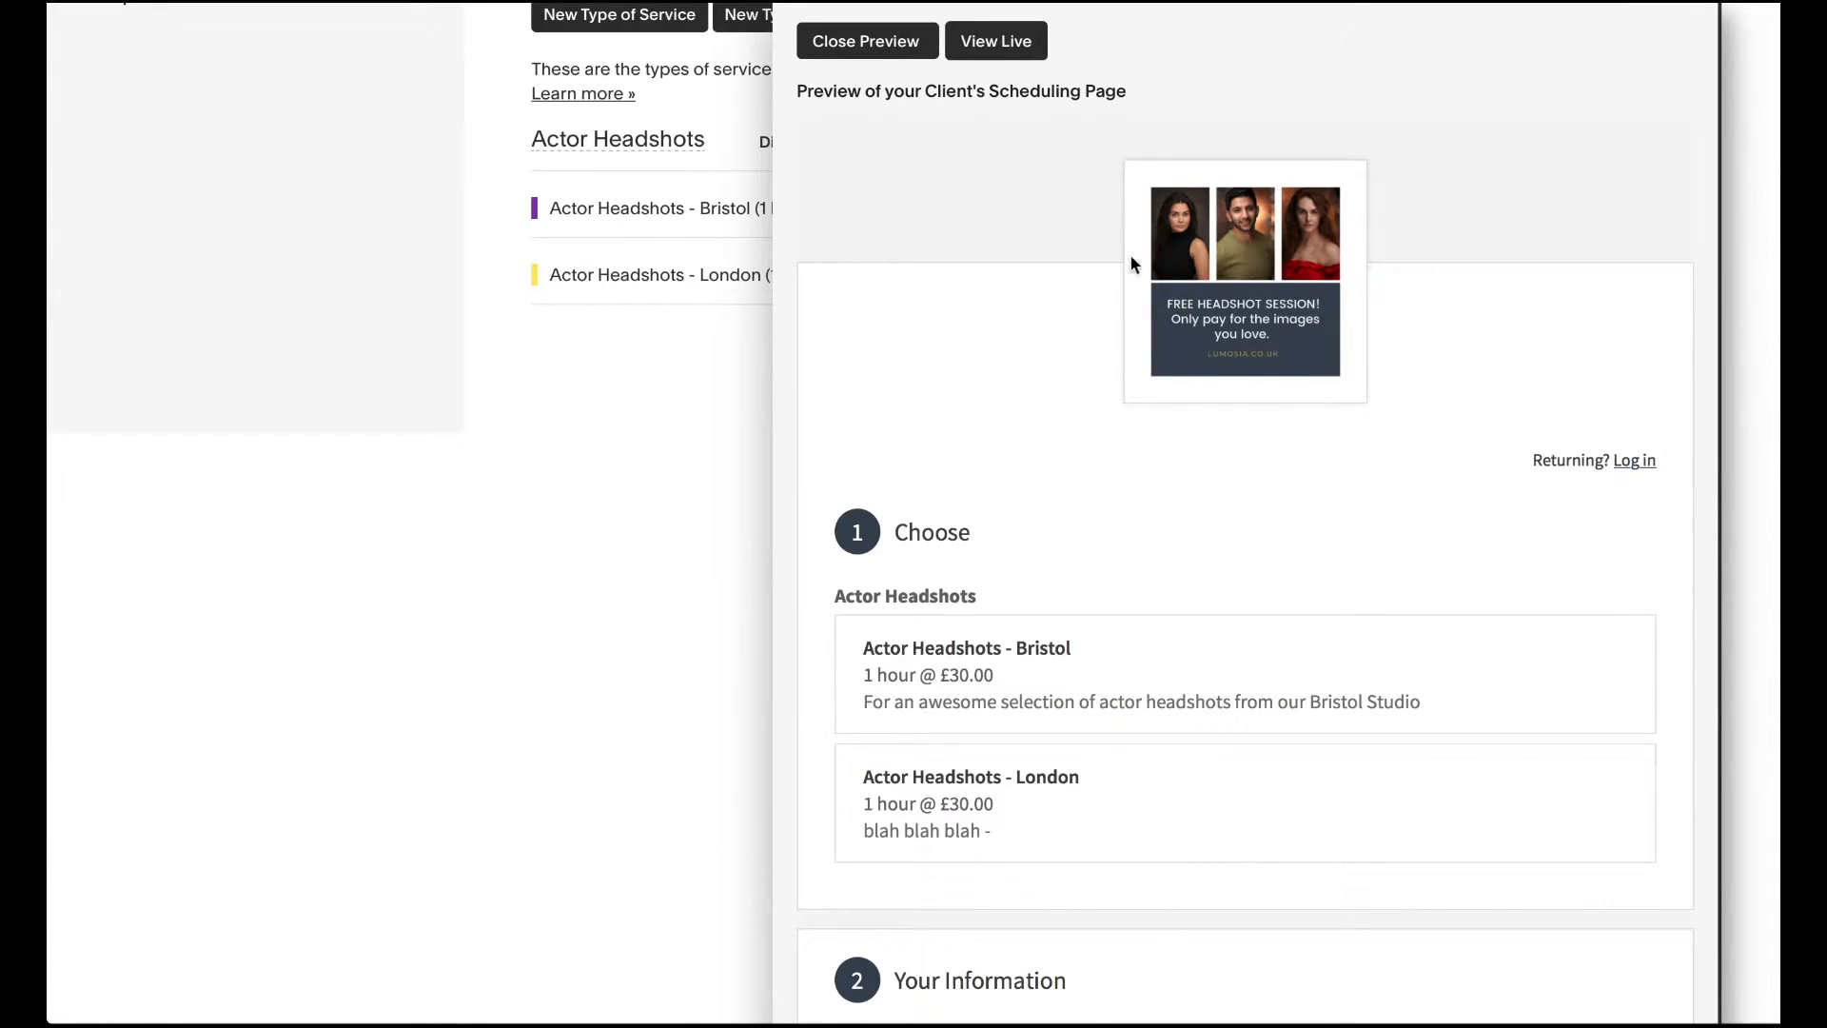
scroll(1390, 333, down, 3)
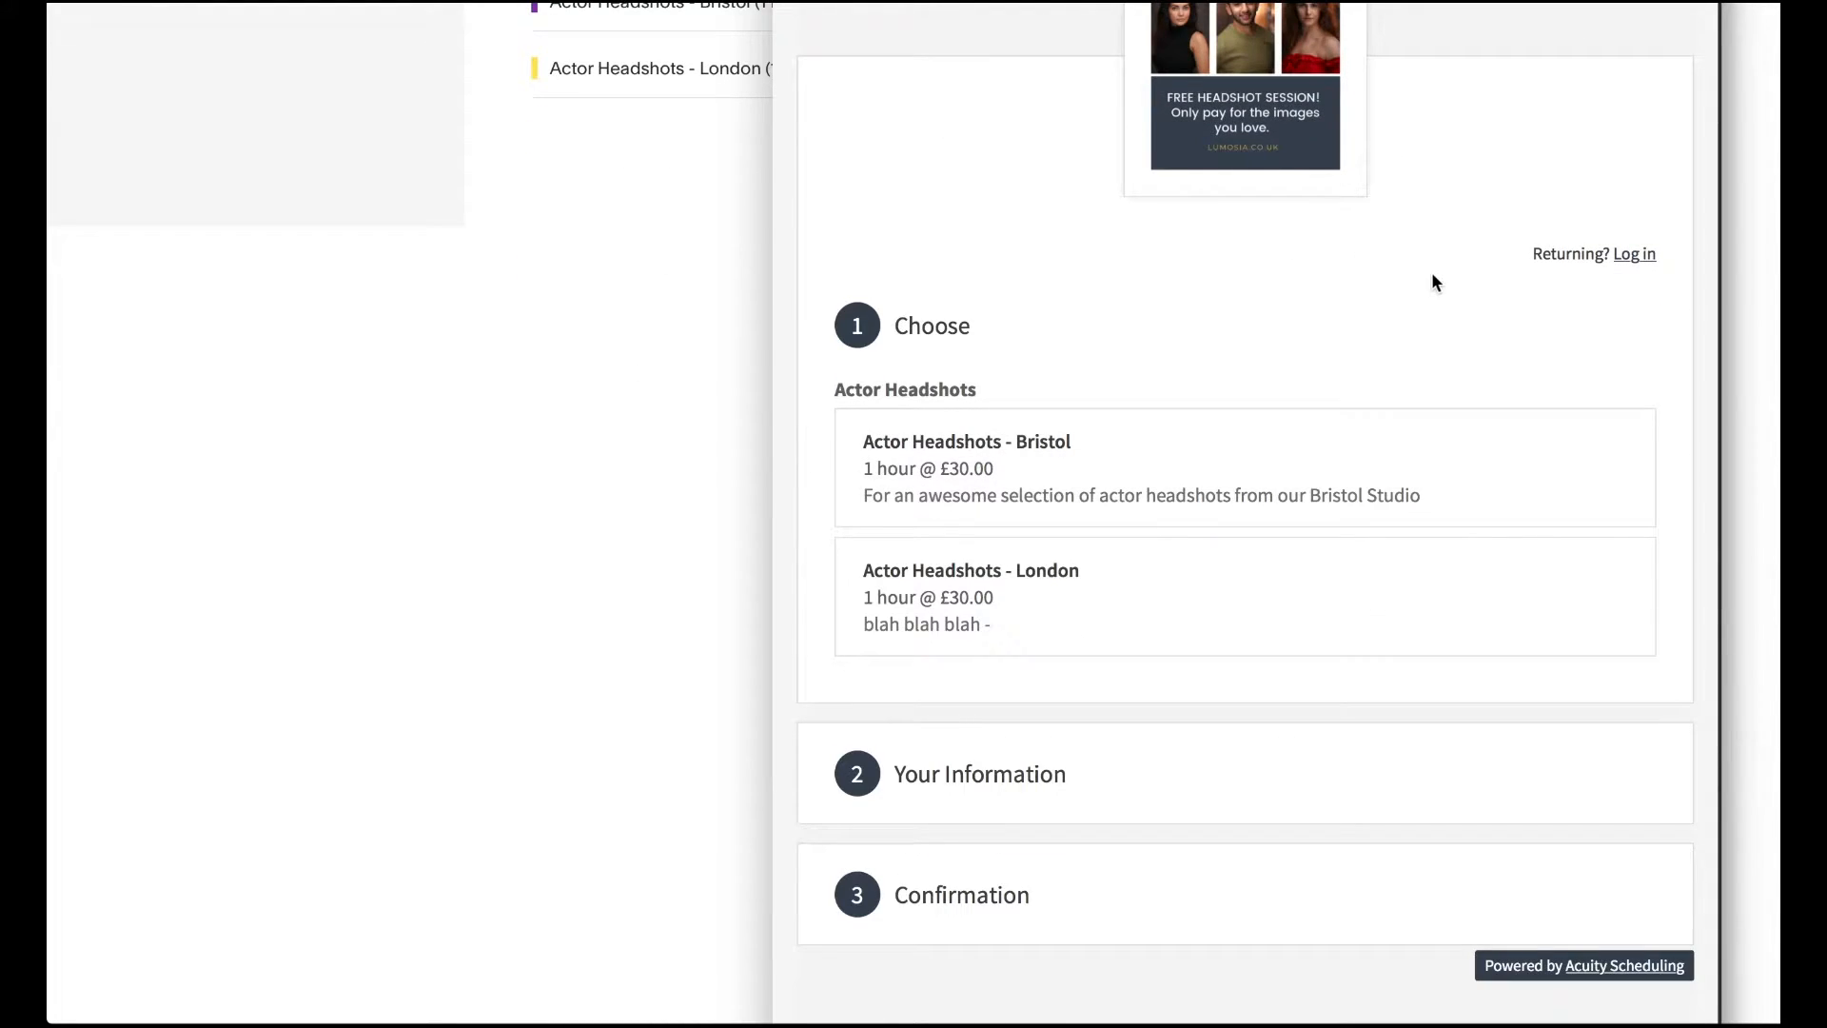
scroll(1476, 328, up, 4)
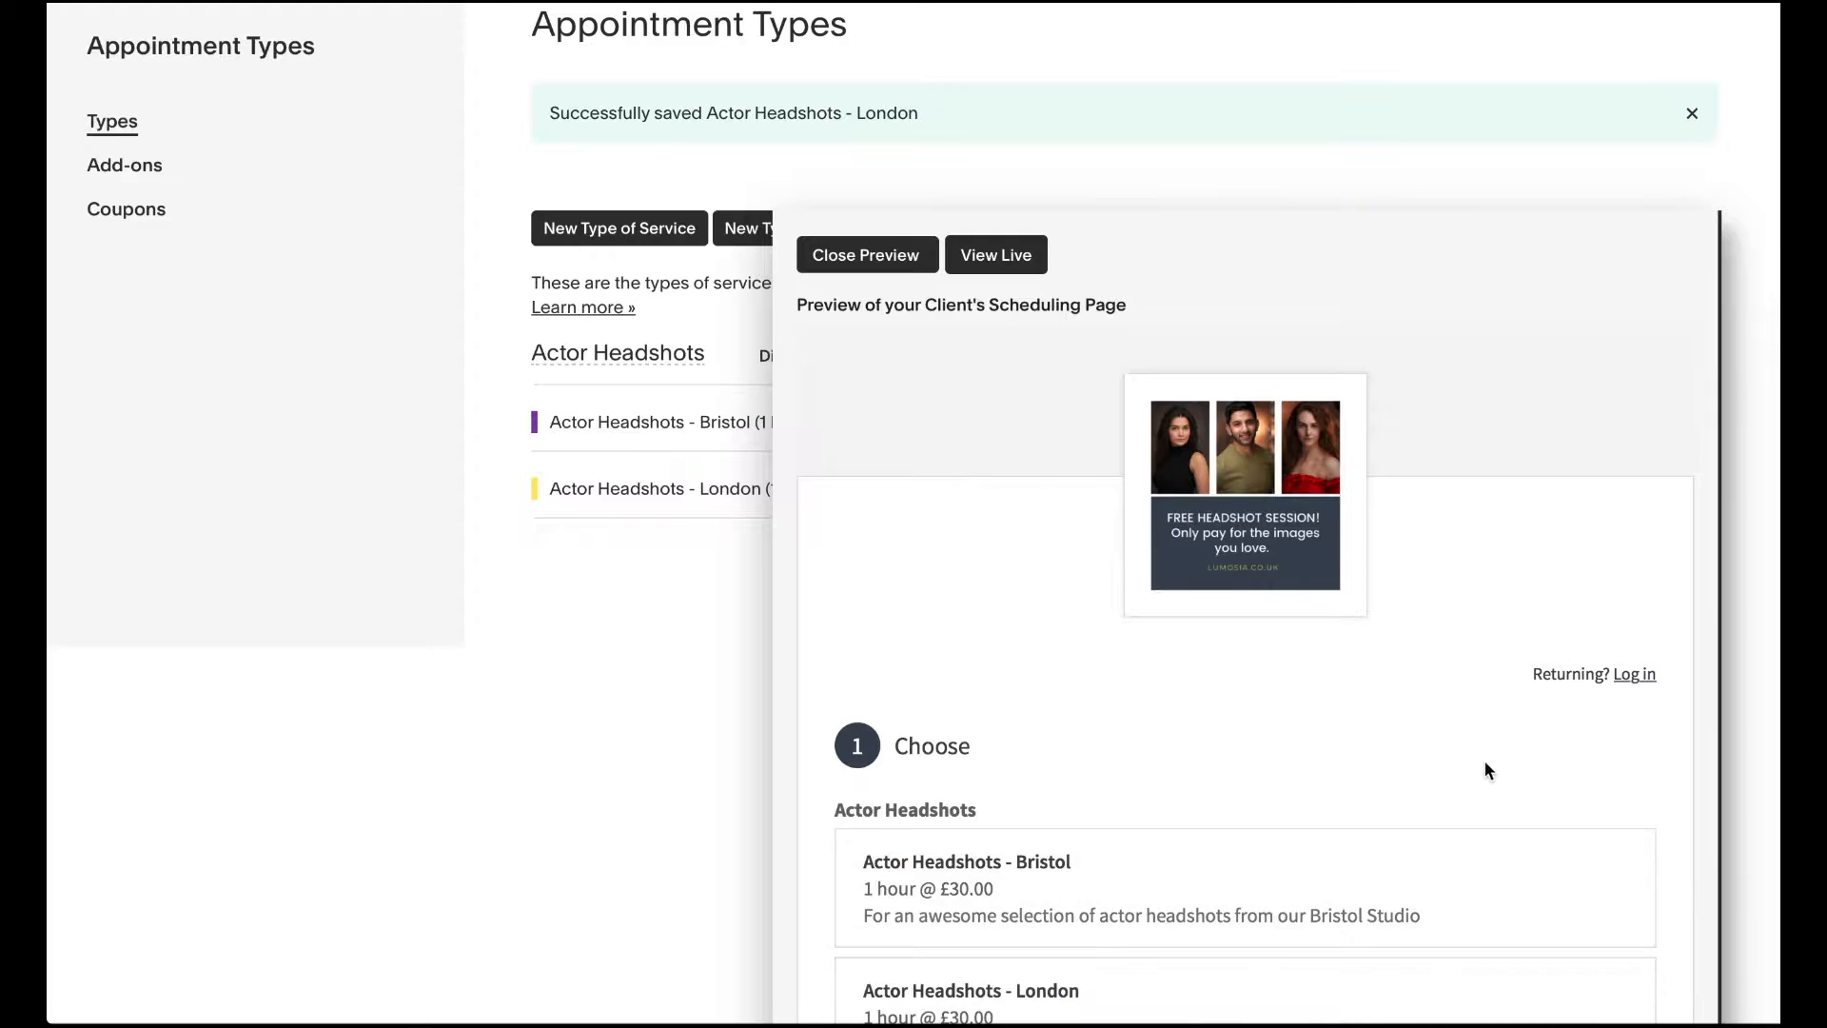
scroll(1485, 761, down, 2)
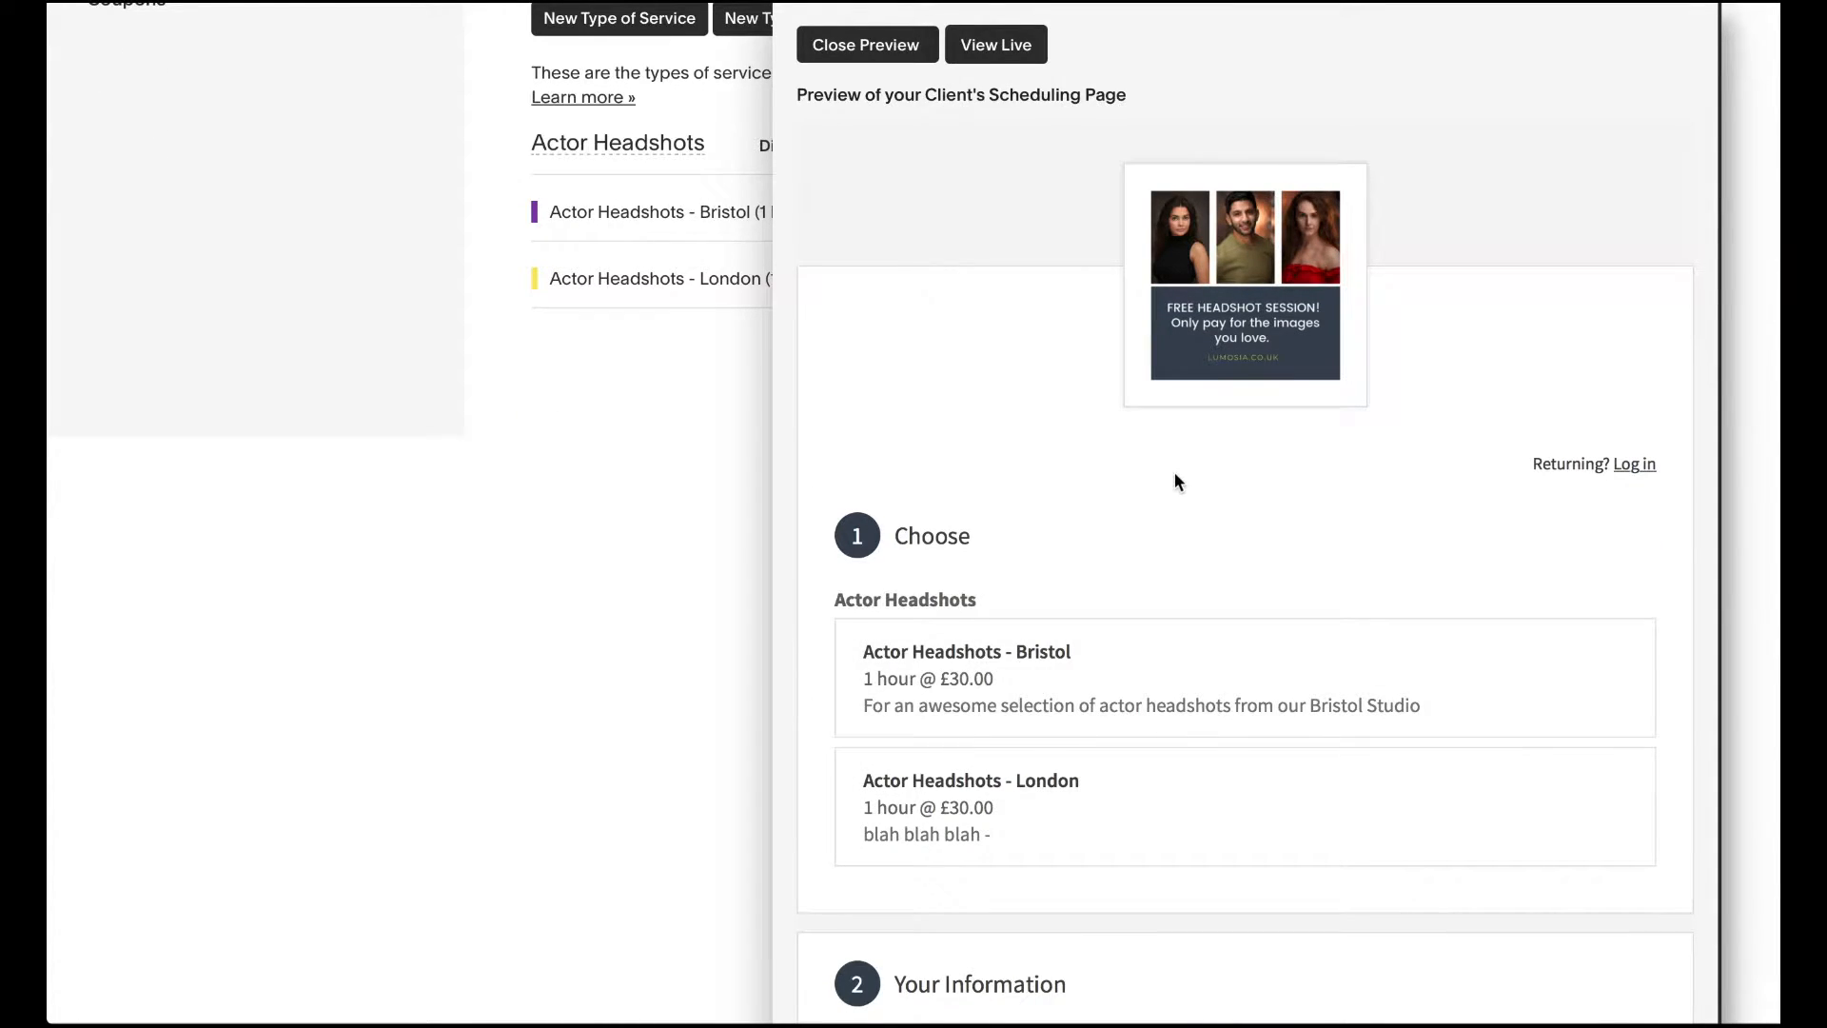
scroll(1174, 472, down, 1)
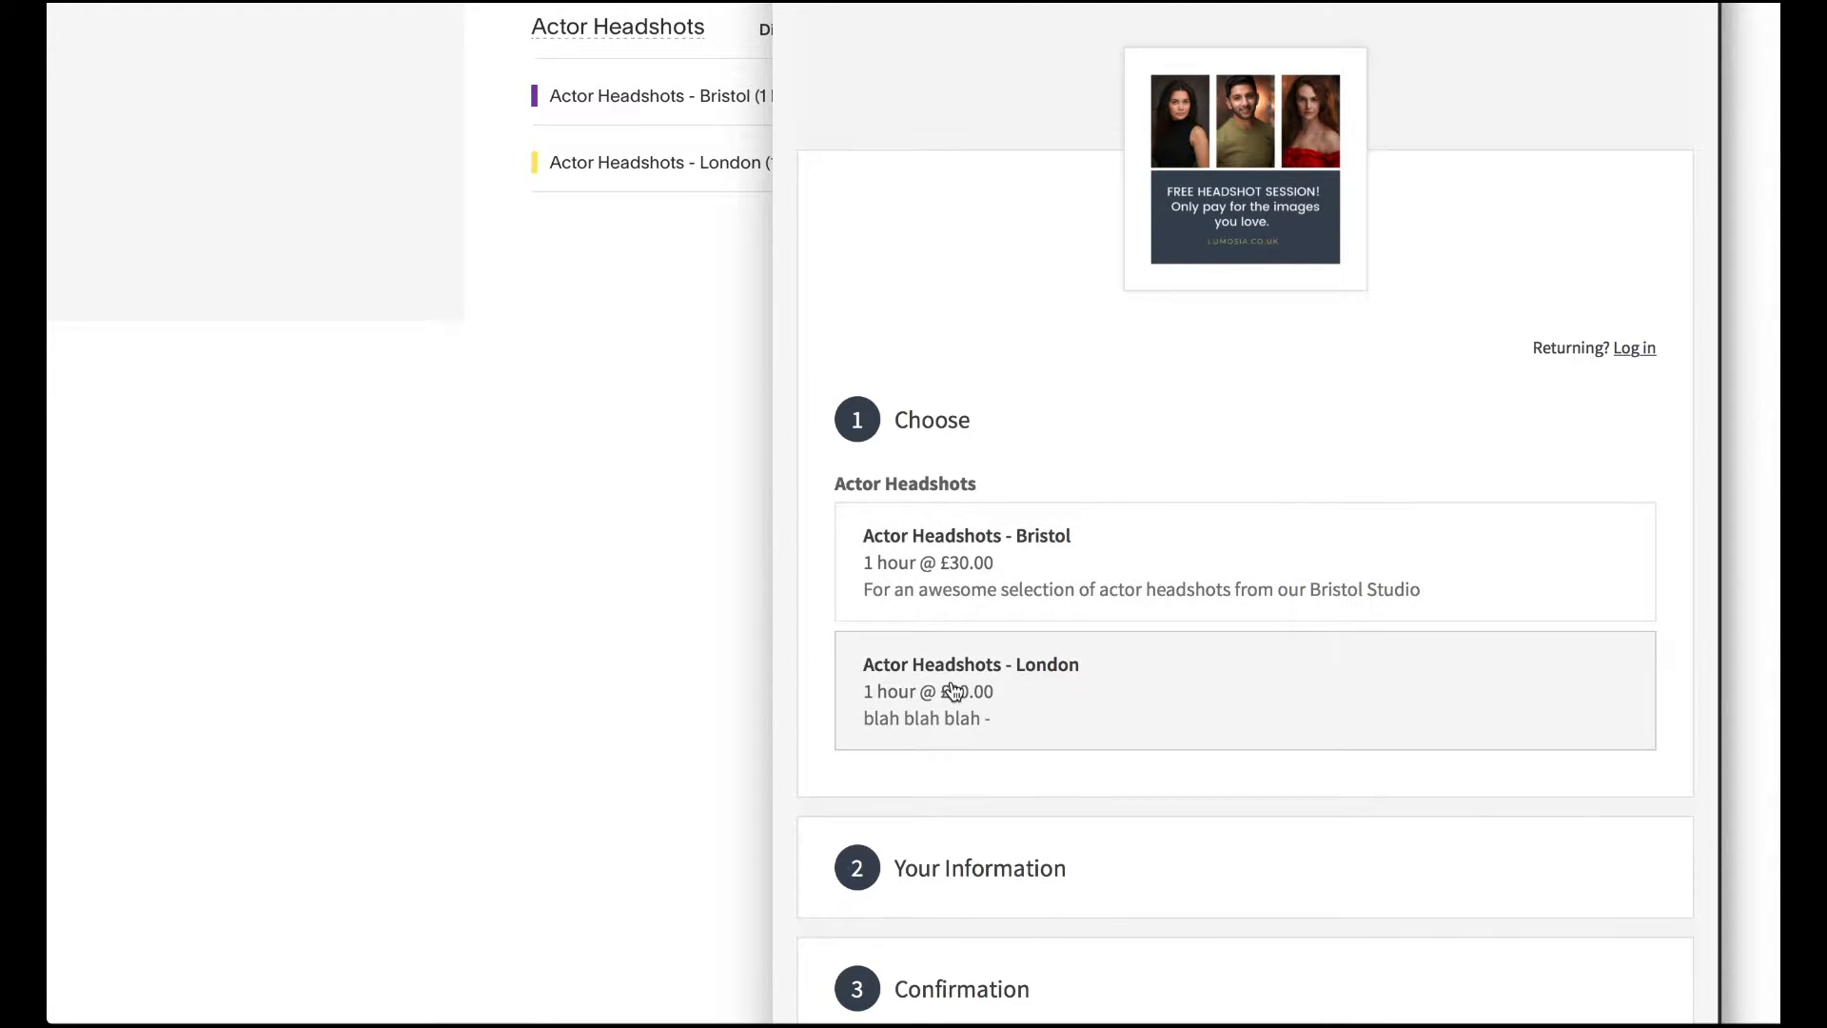
scroll(954, 690, down, 1)
click(1240, 465)
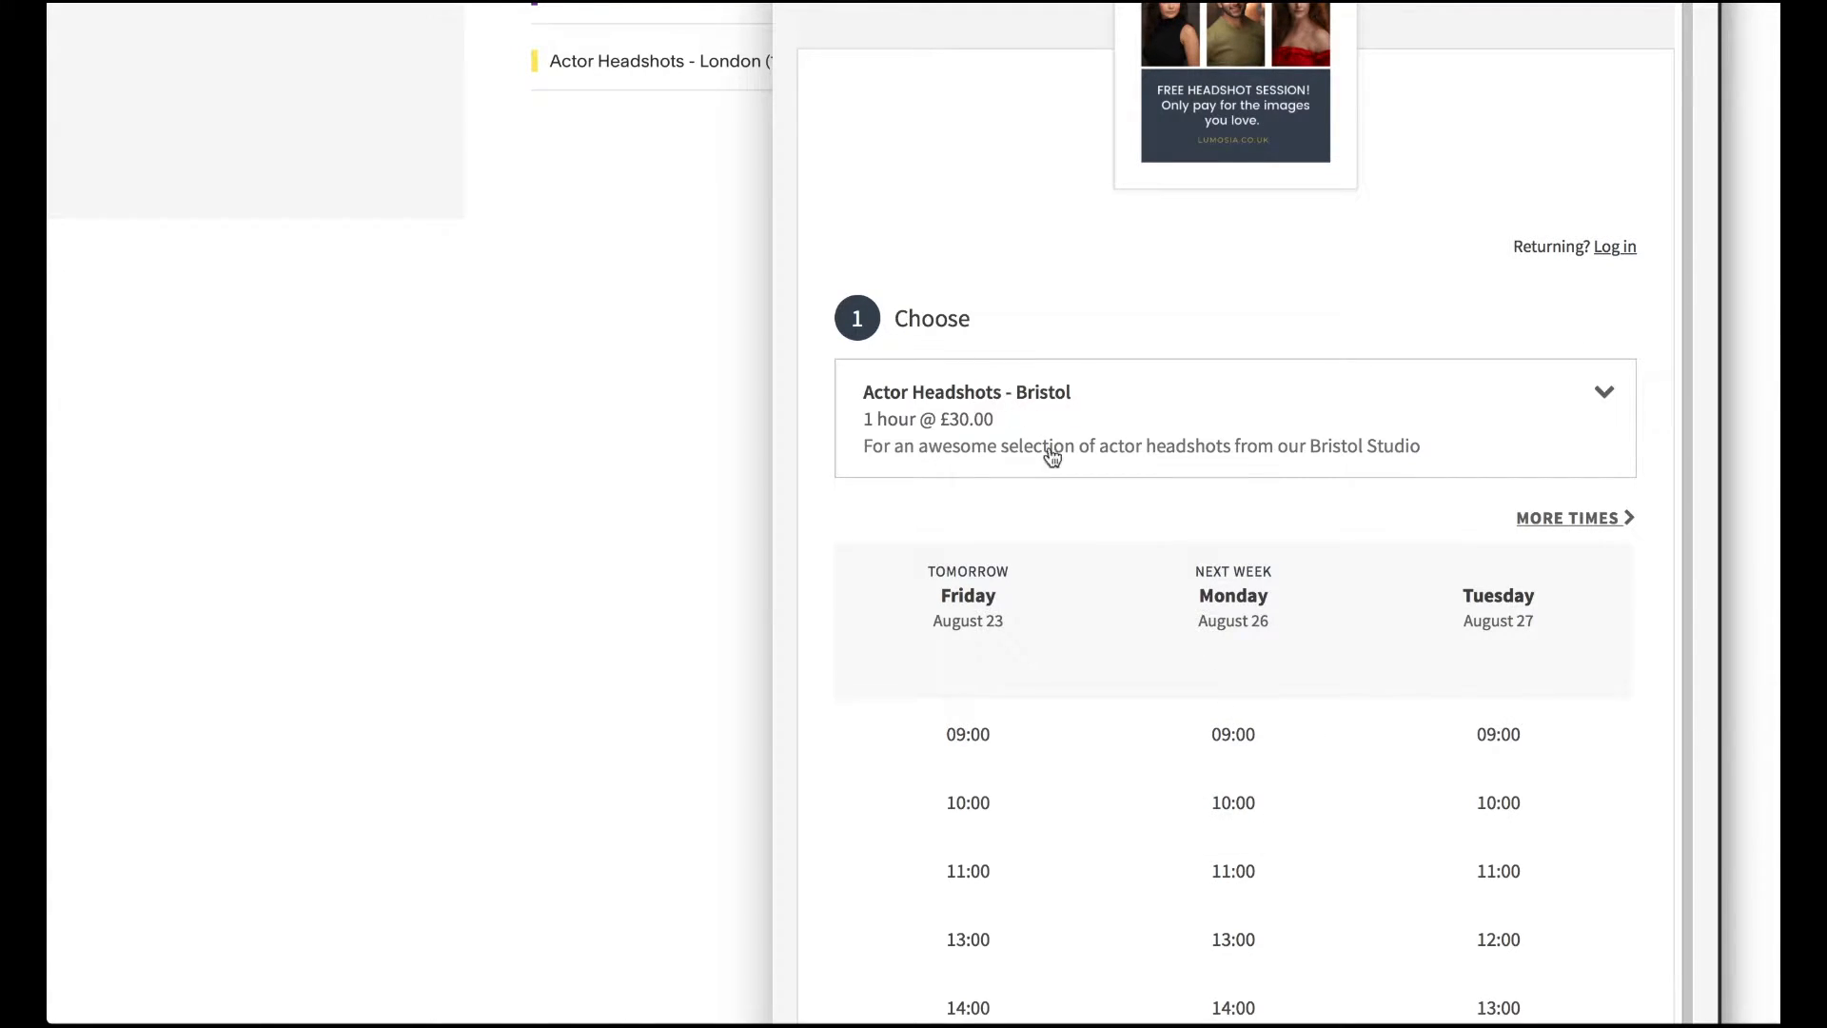
click(1241, 752)
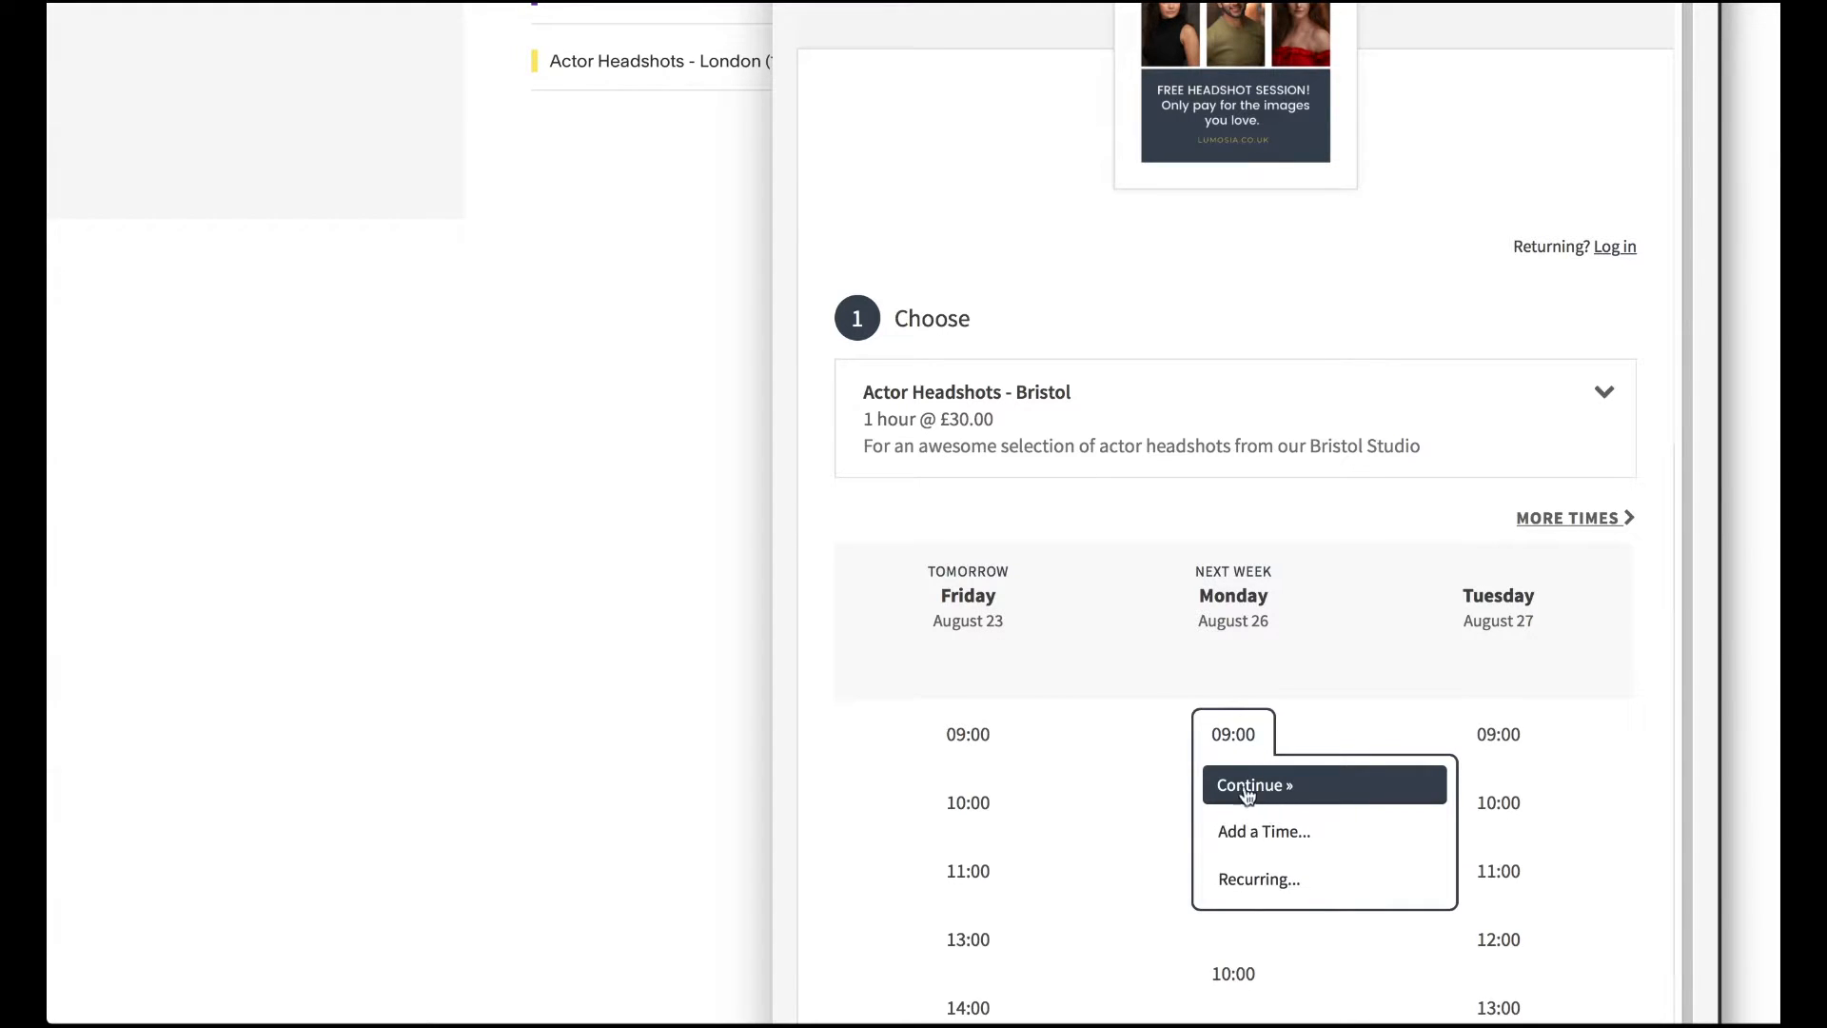
click(1257, 786)
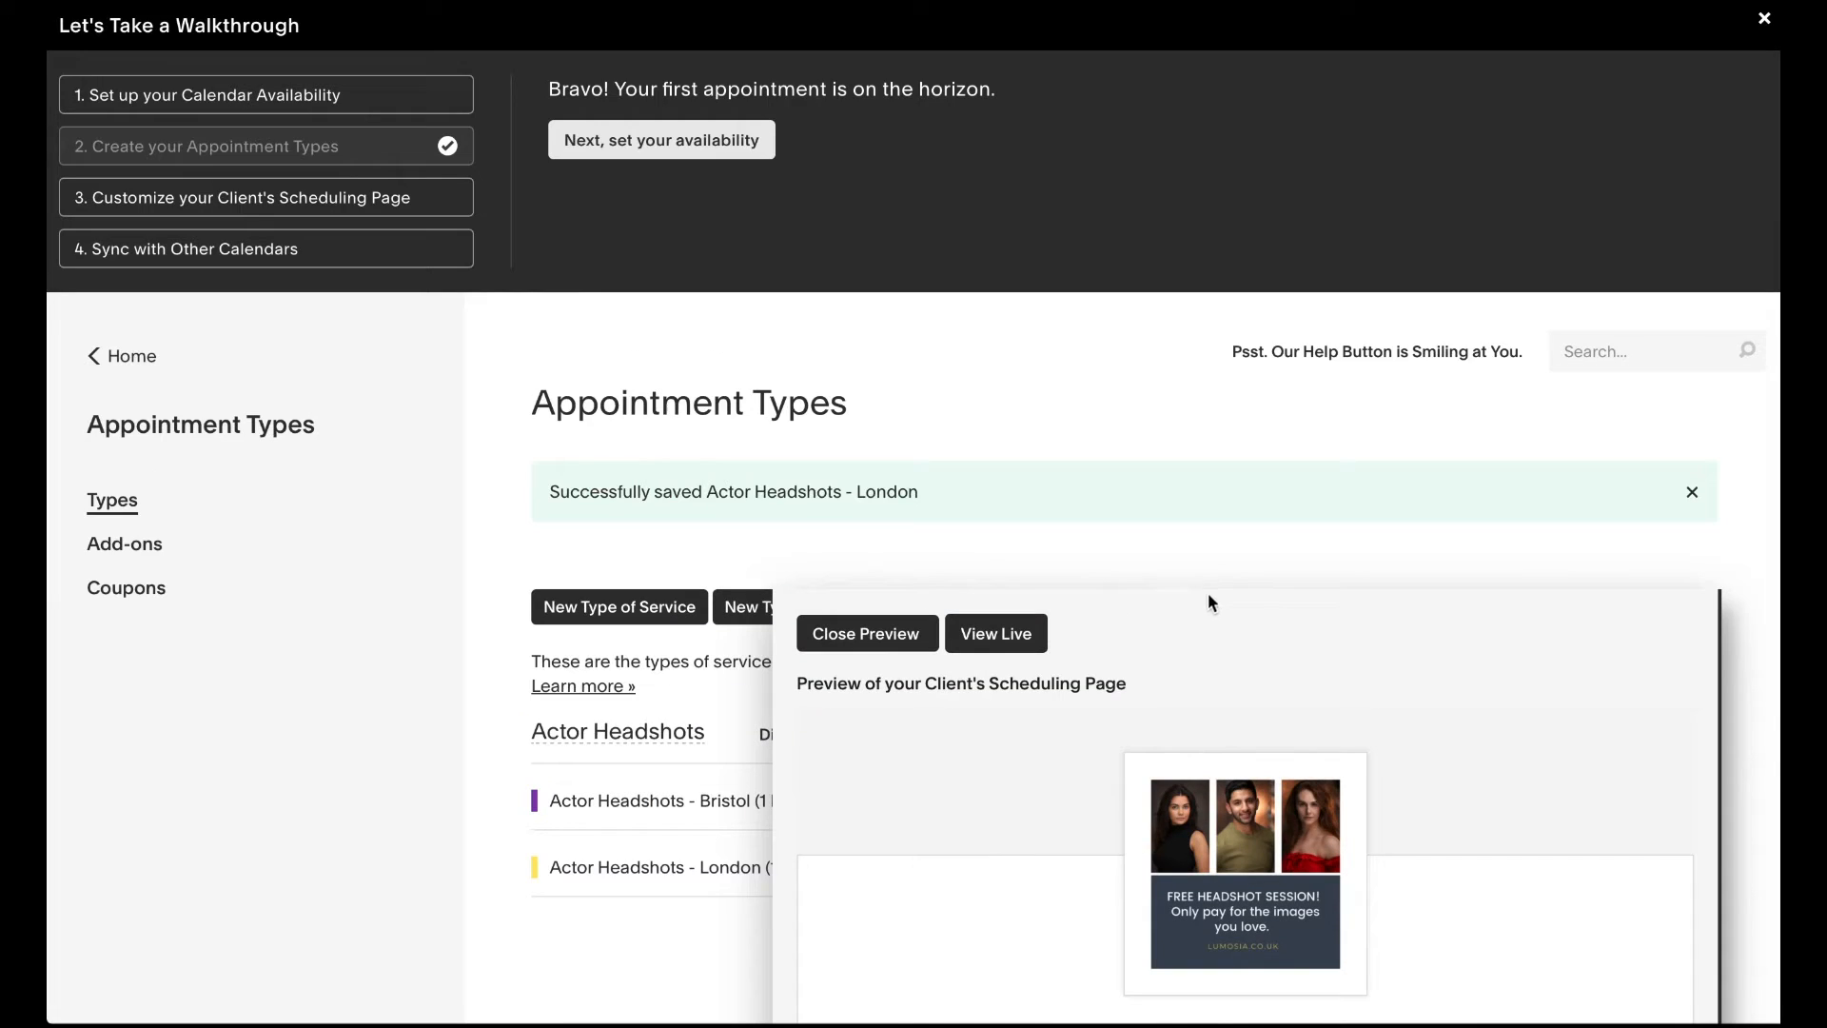
Close the preview and copy the Bristol type's direct scheduling link
click(867, 633)
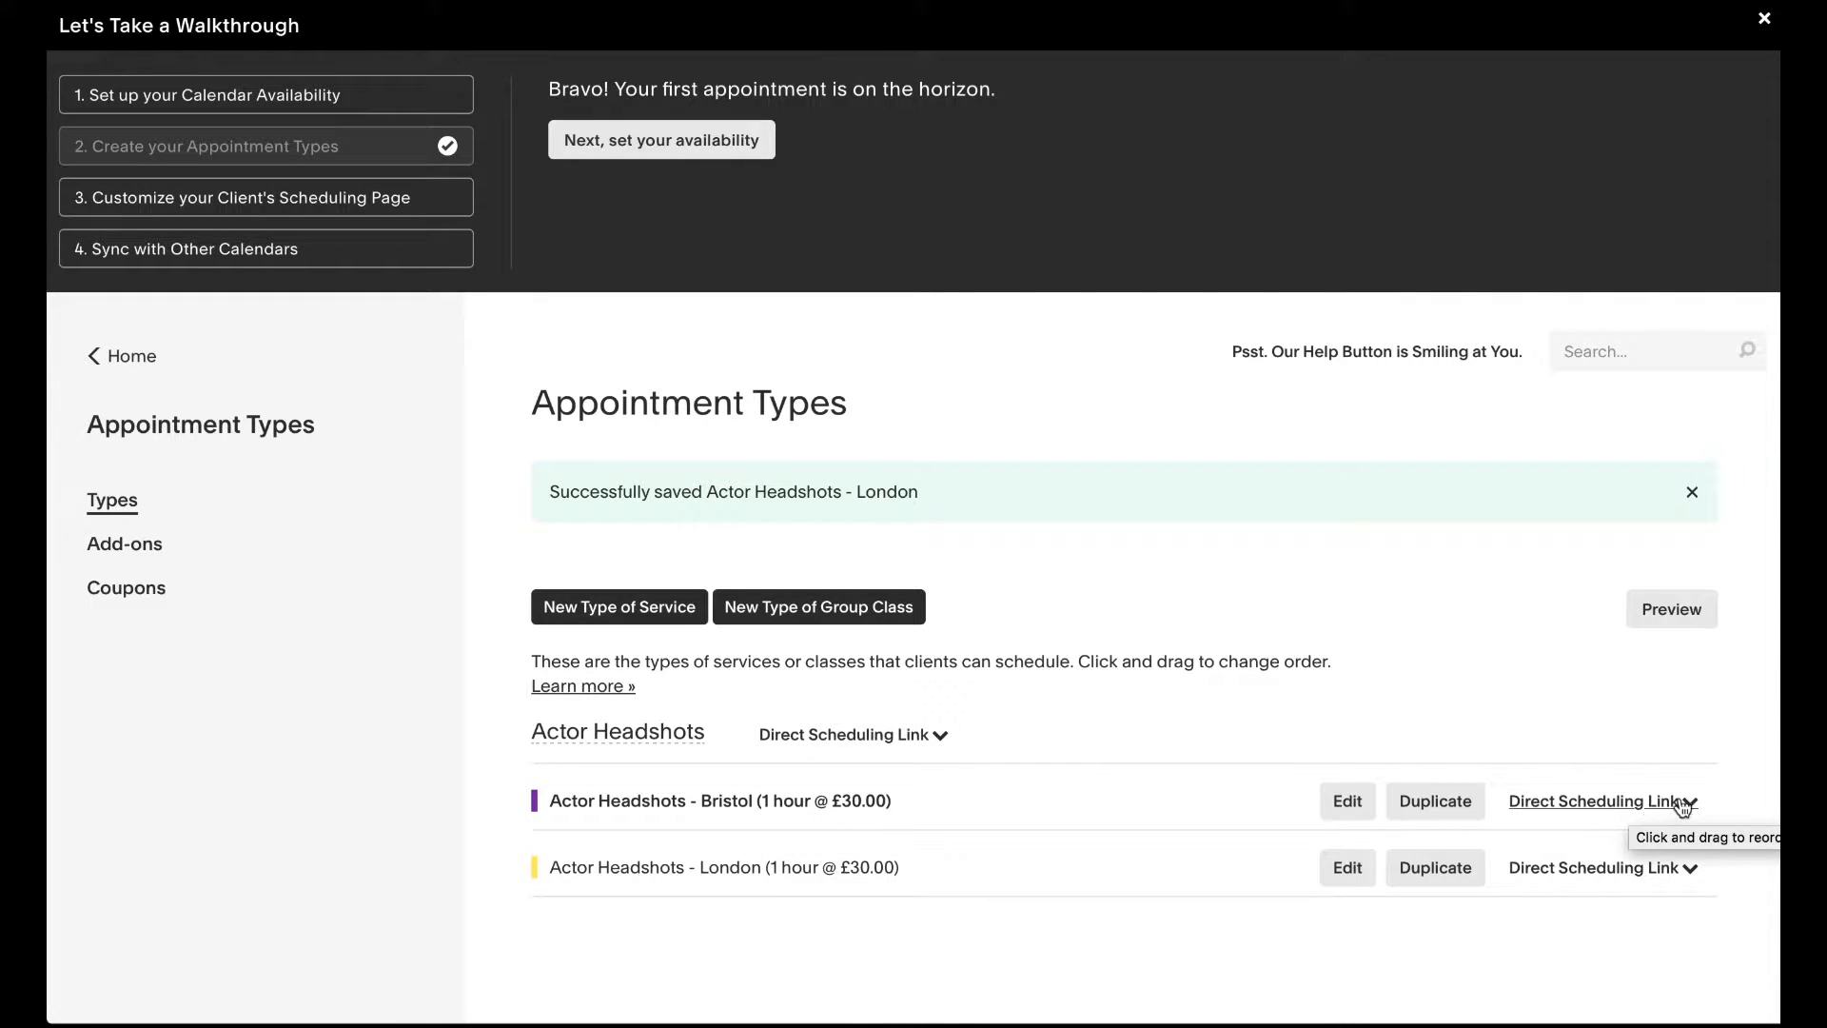
click(1649, 807)
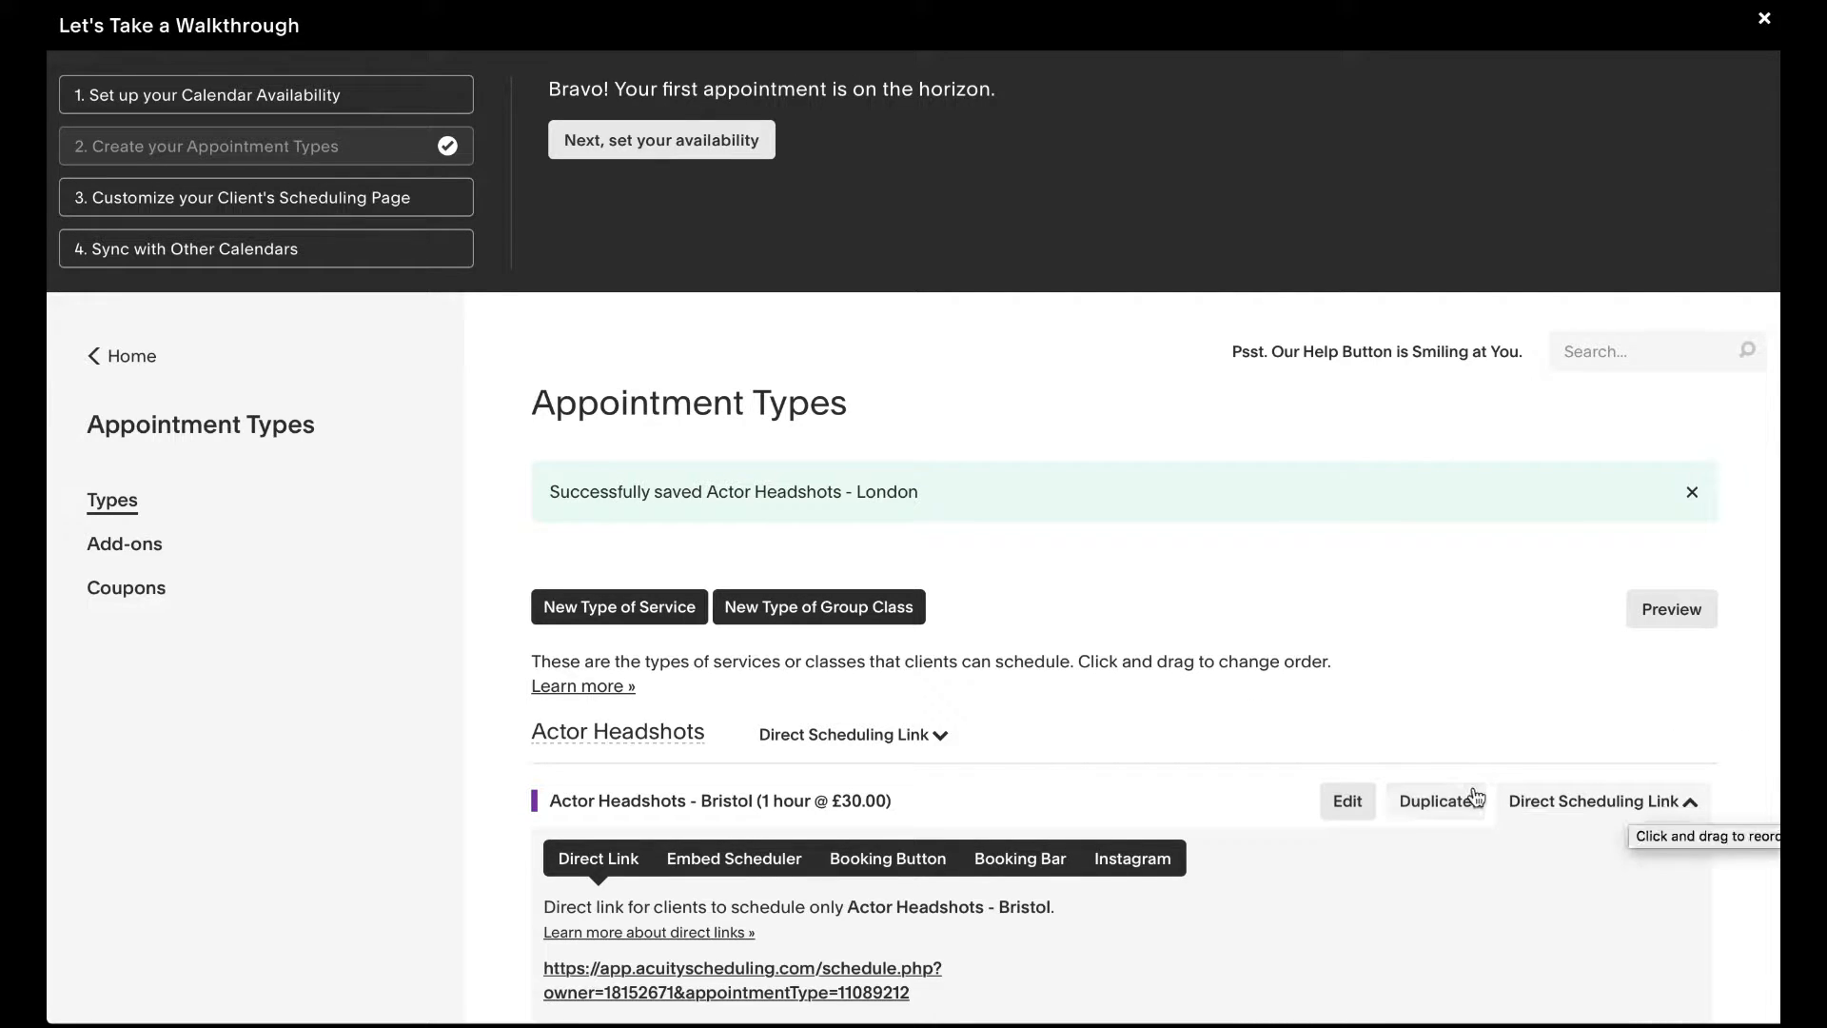
scroll(1483, 796, down, 1)
scroll(1488, 801, down, 2)
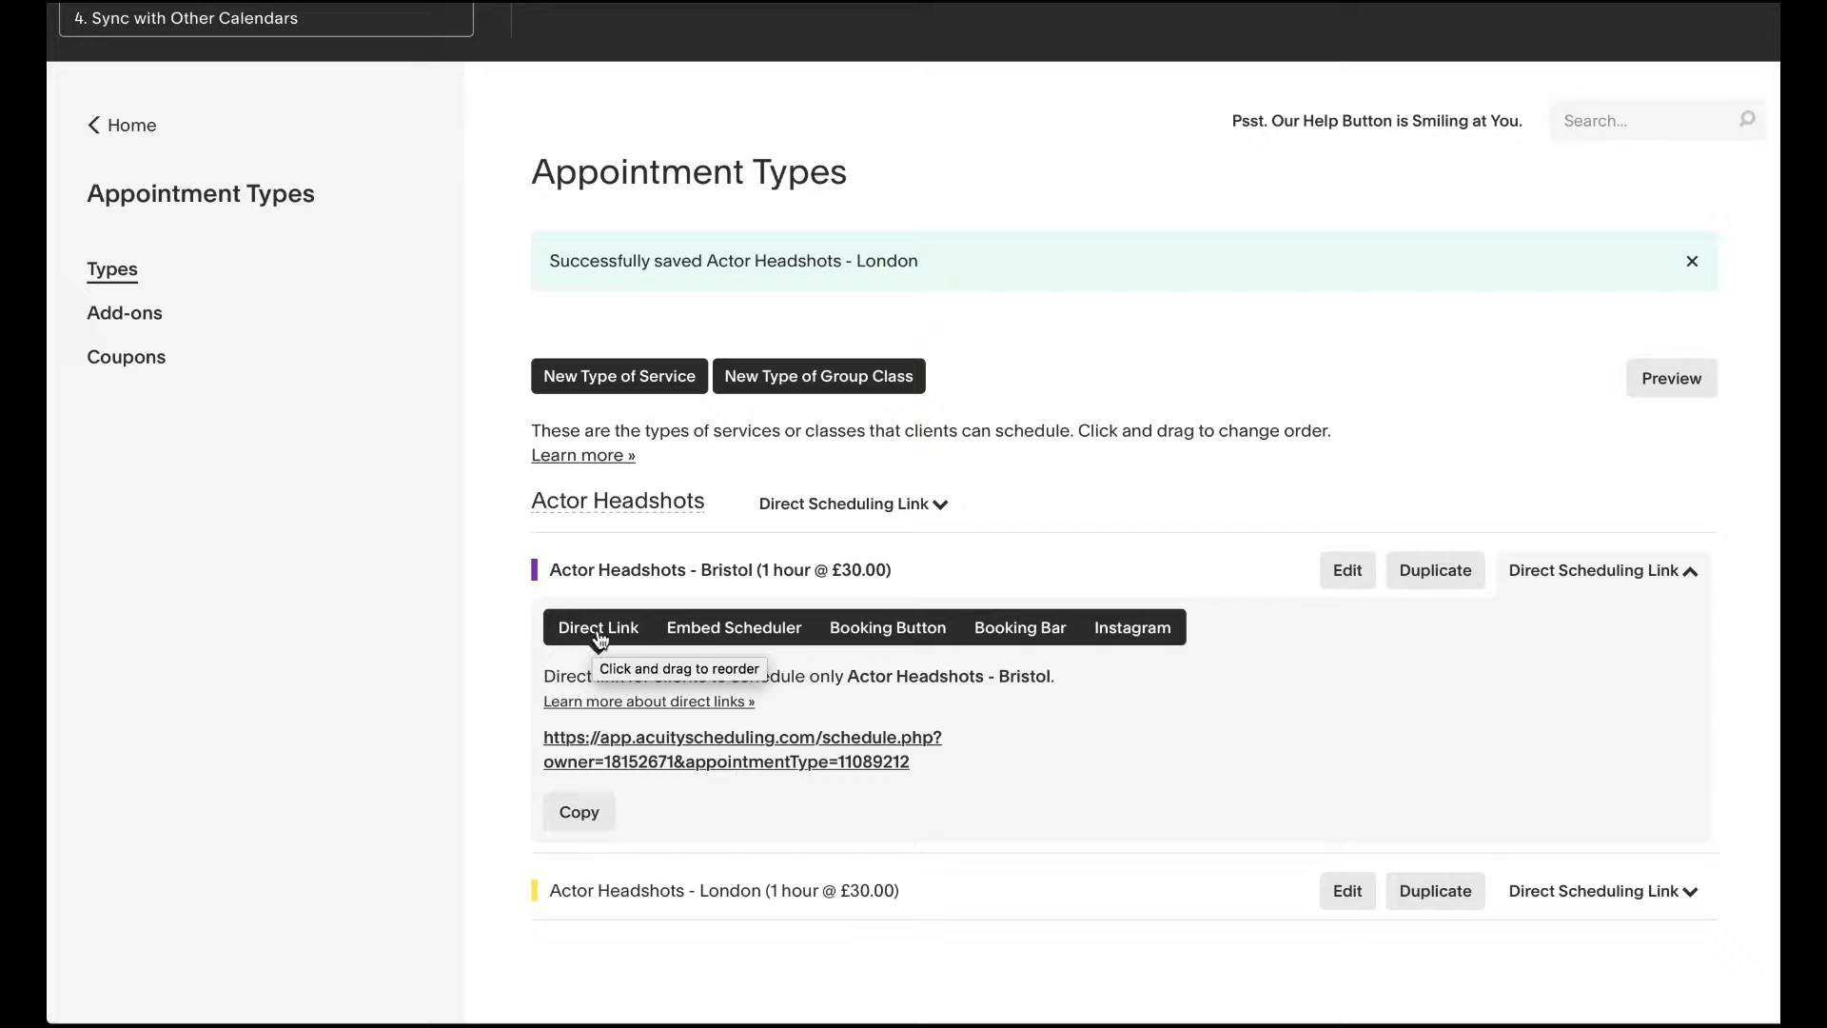
drag(934, 759, 547, 742)
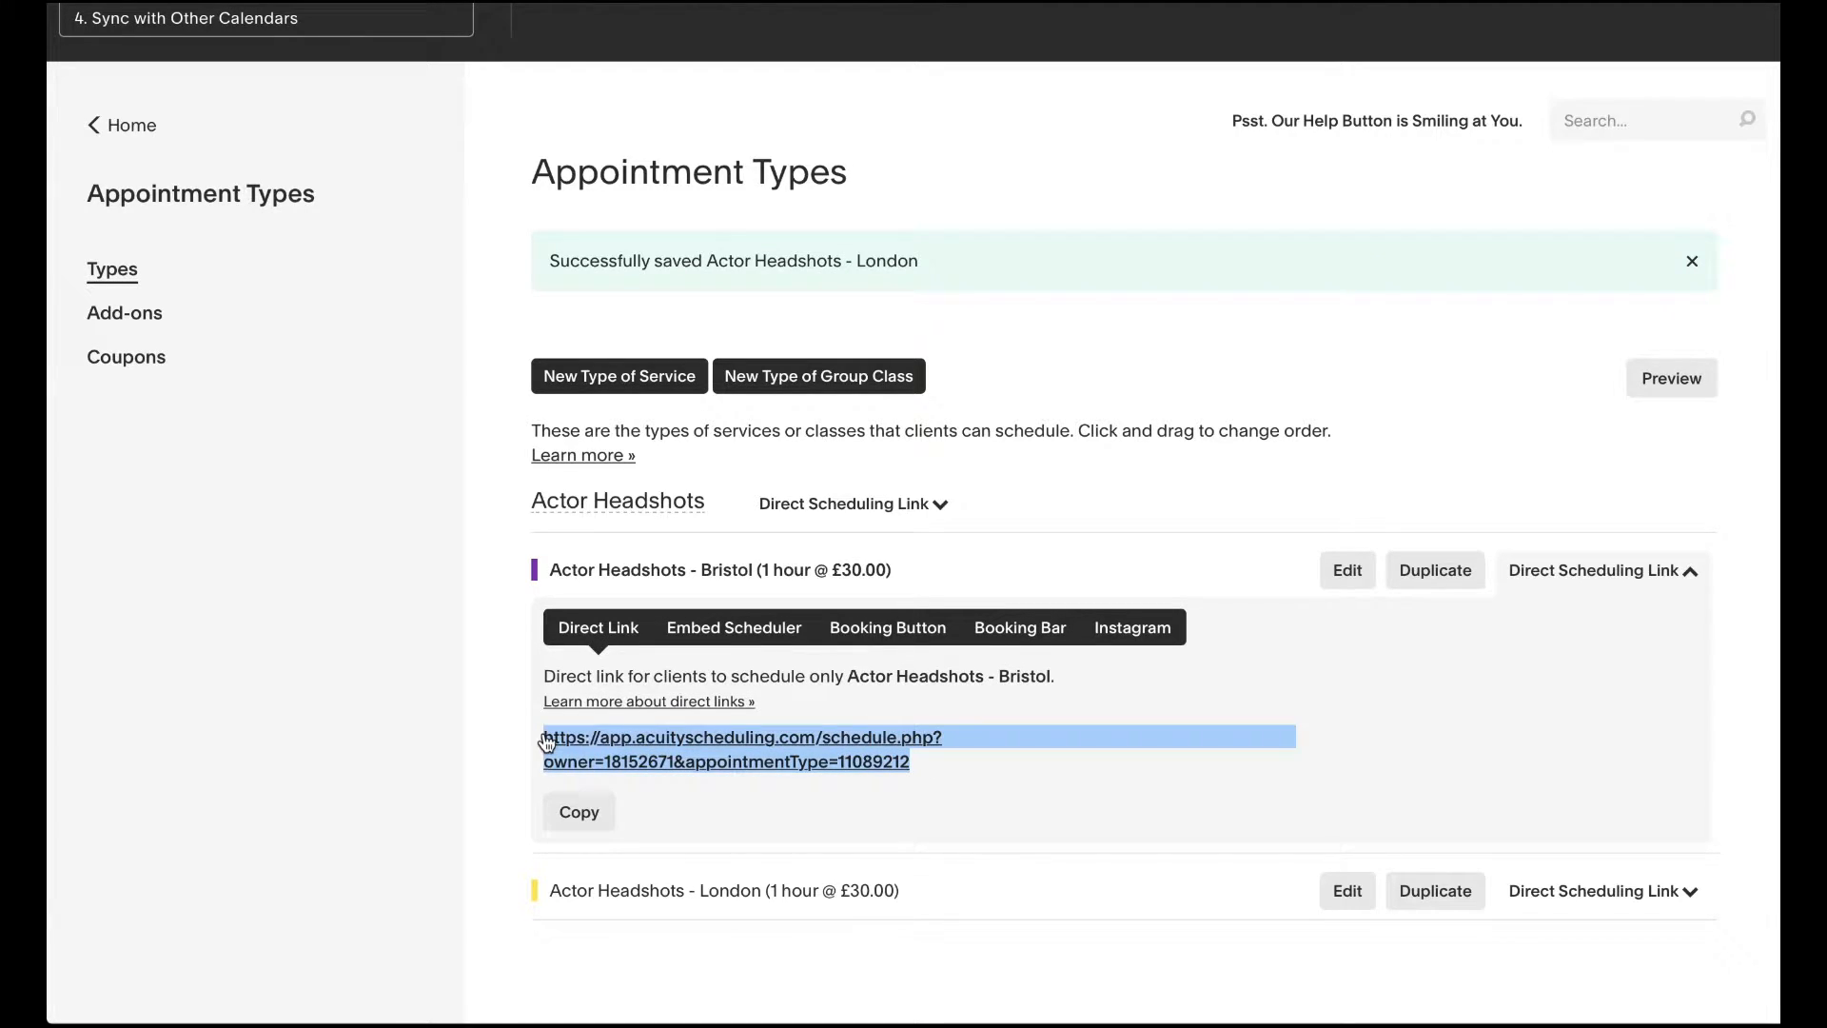
click(577, 812)
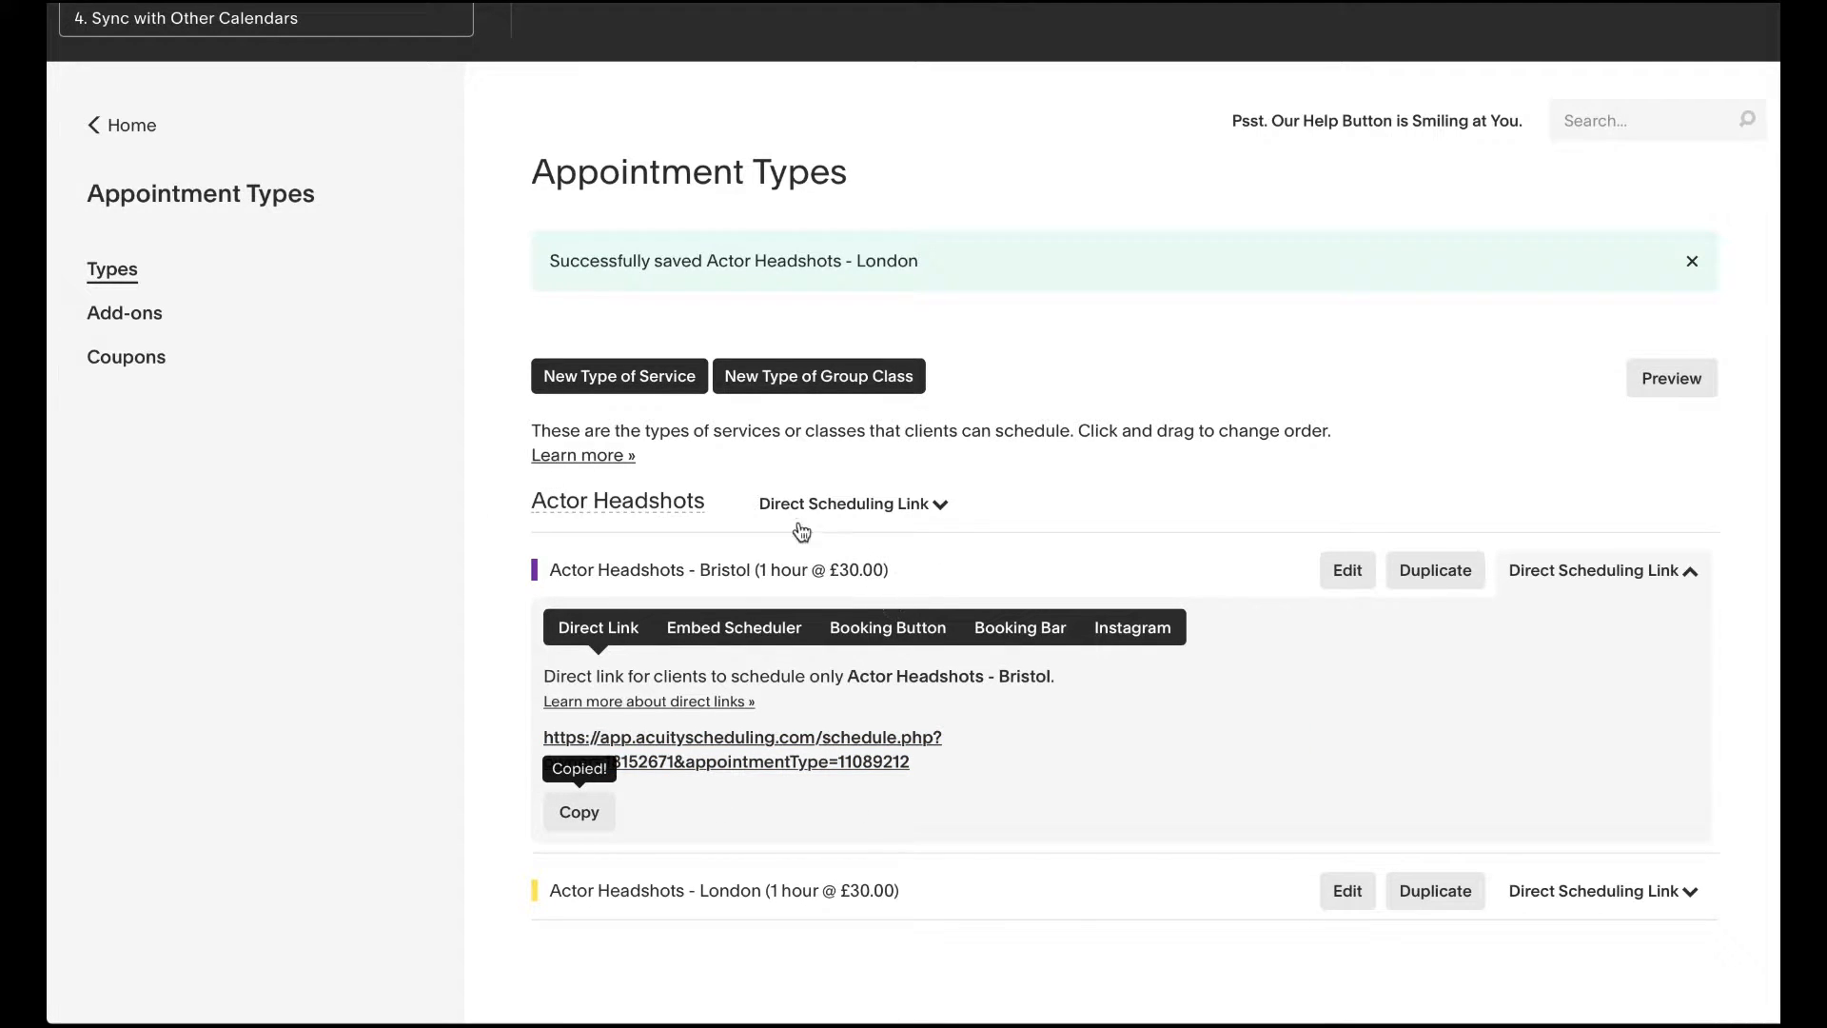
Copy the Bristol embed scheduler and booking button codes, then show the booking bar code
click(737, 630)
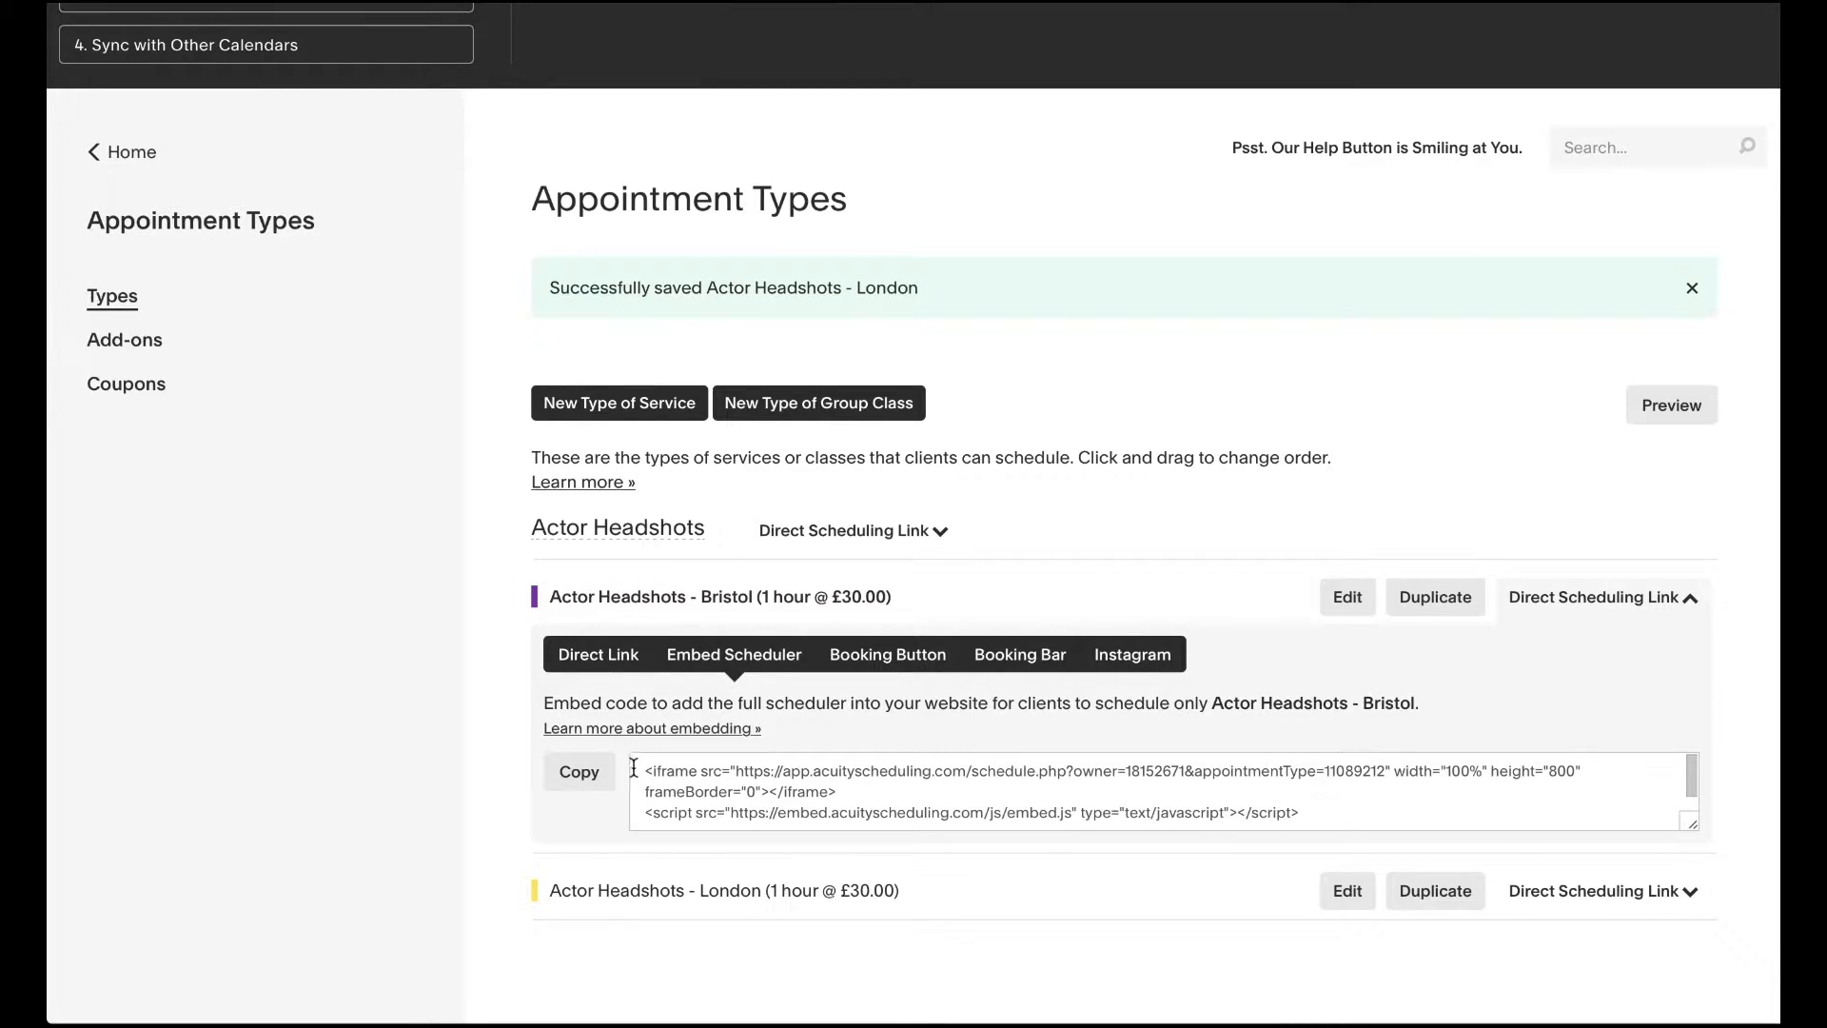
click(580, 772)
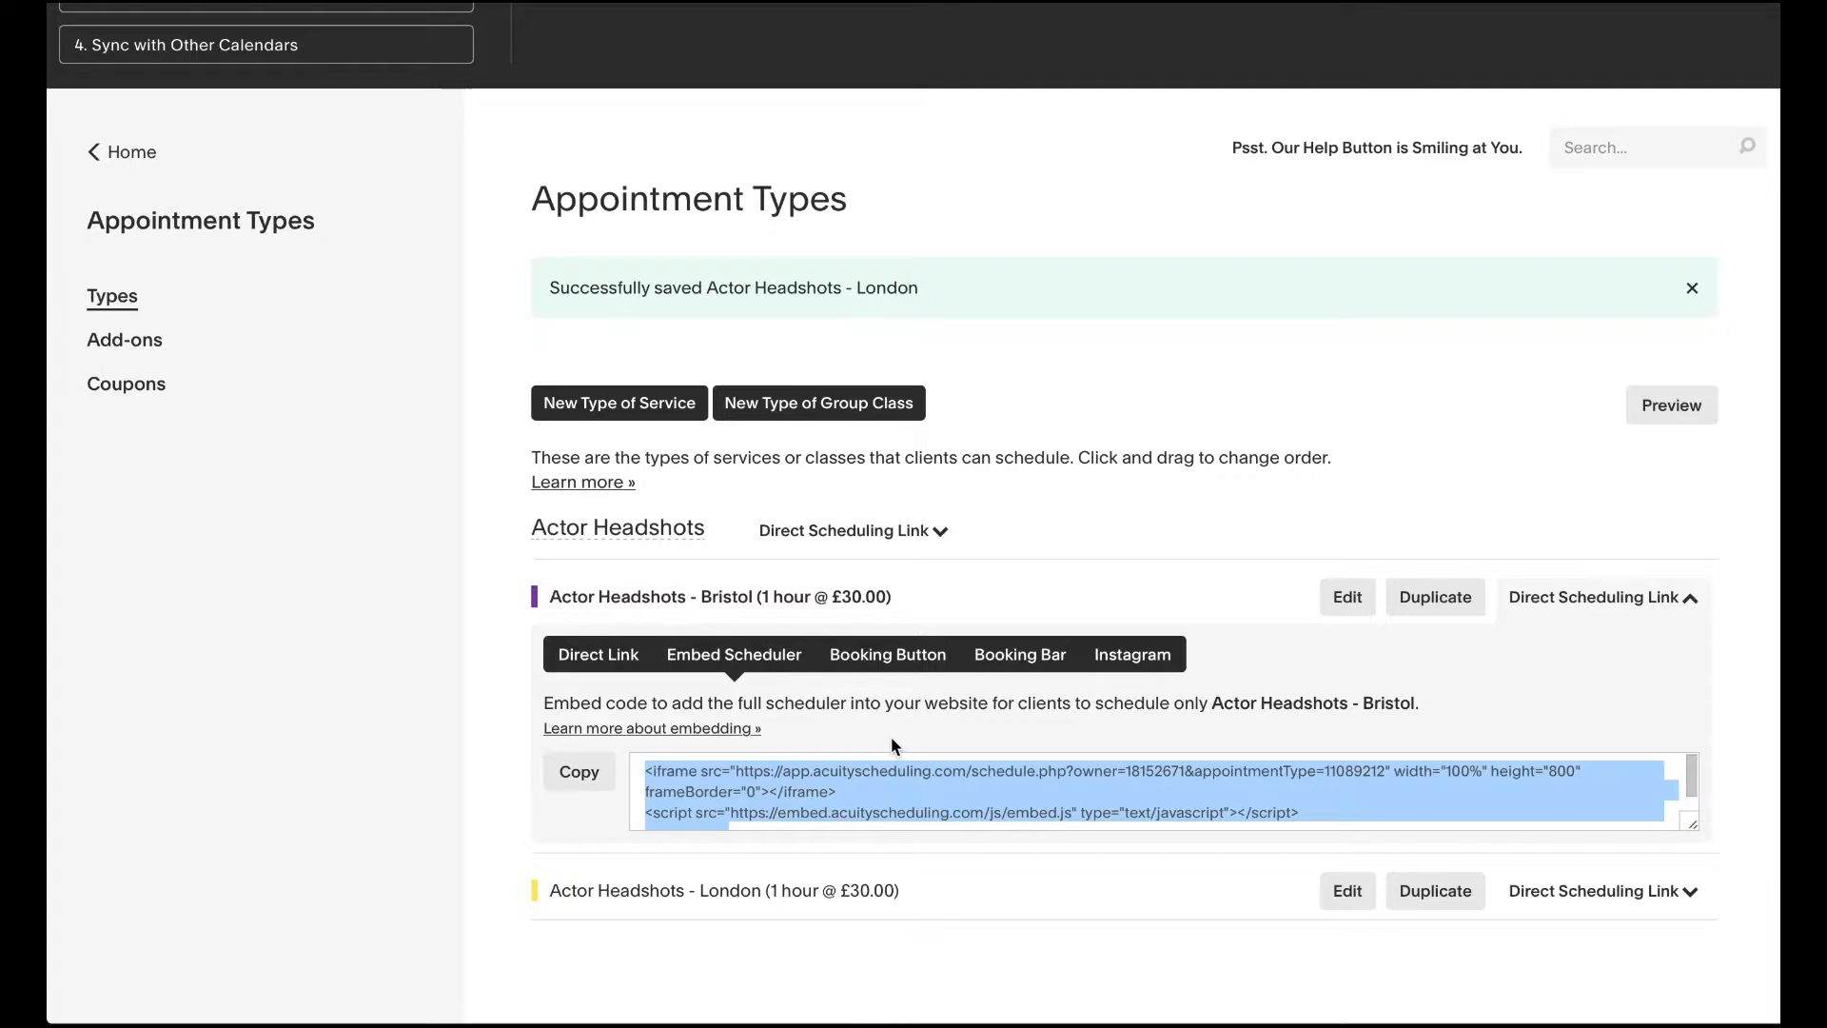
click(883, 661)
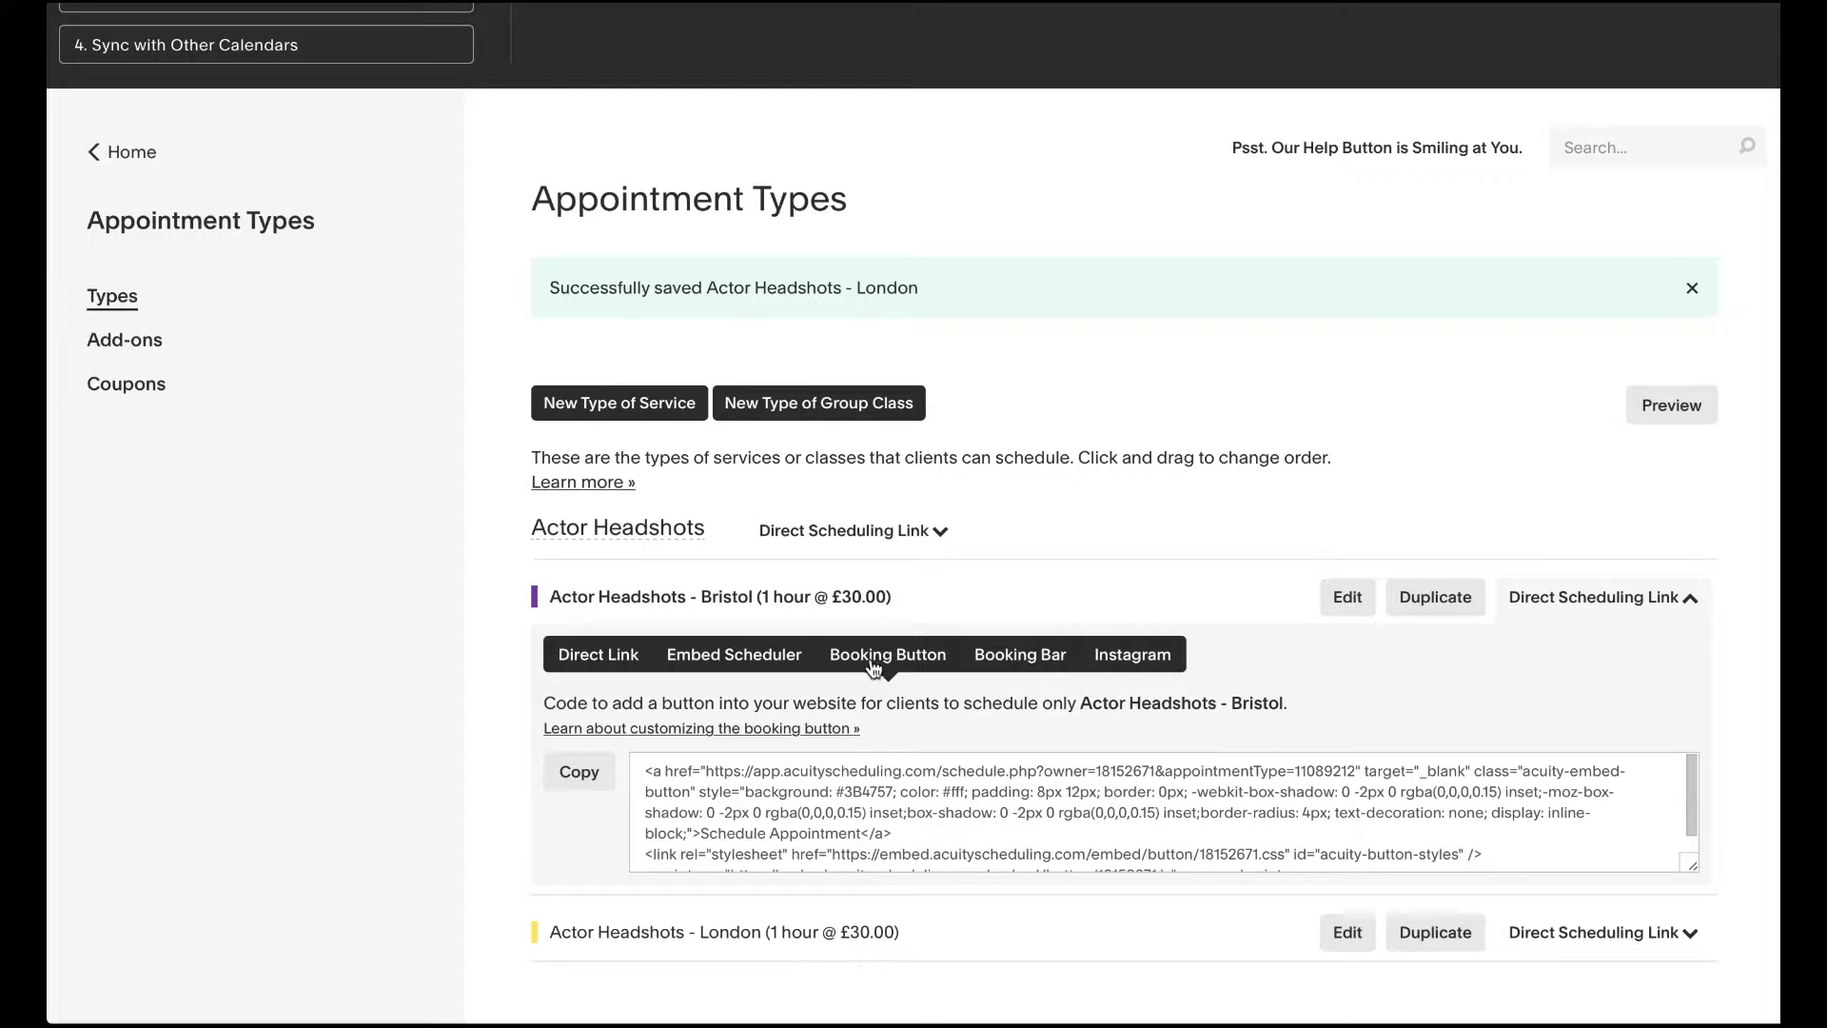
click(573, 775)
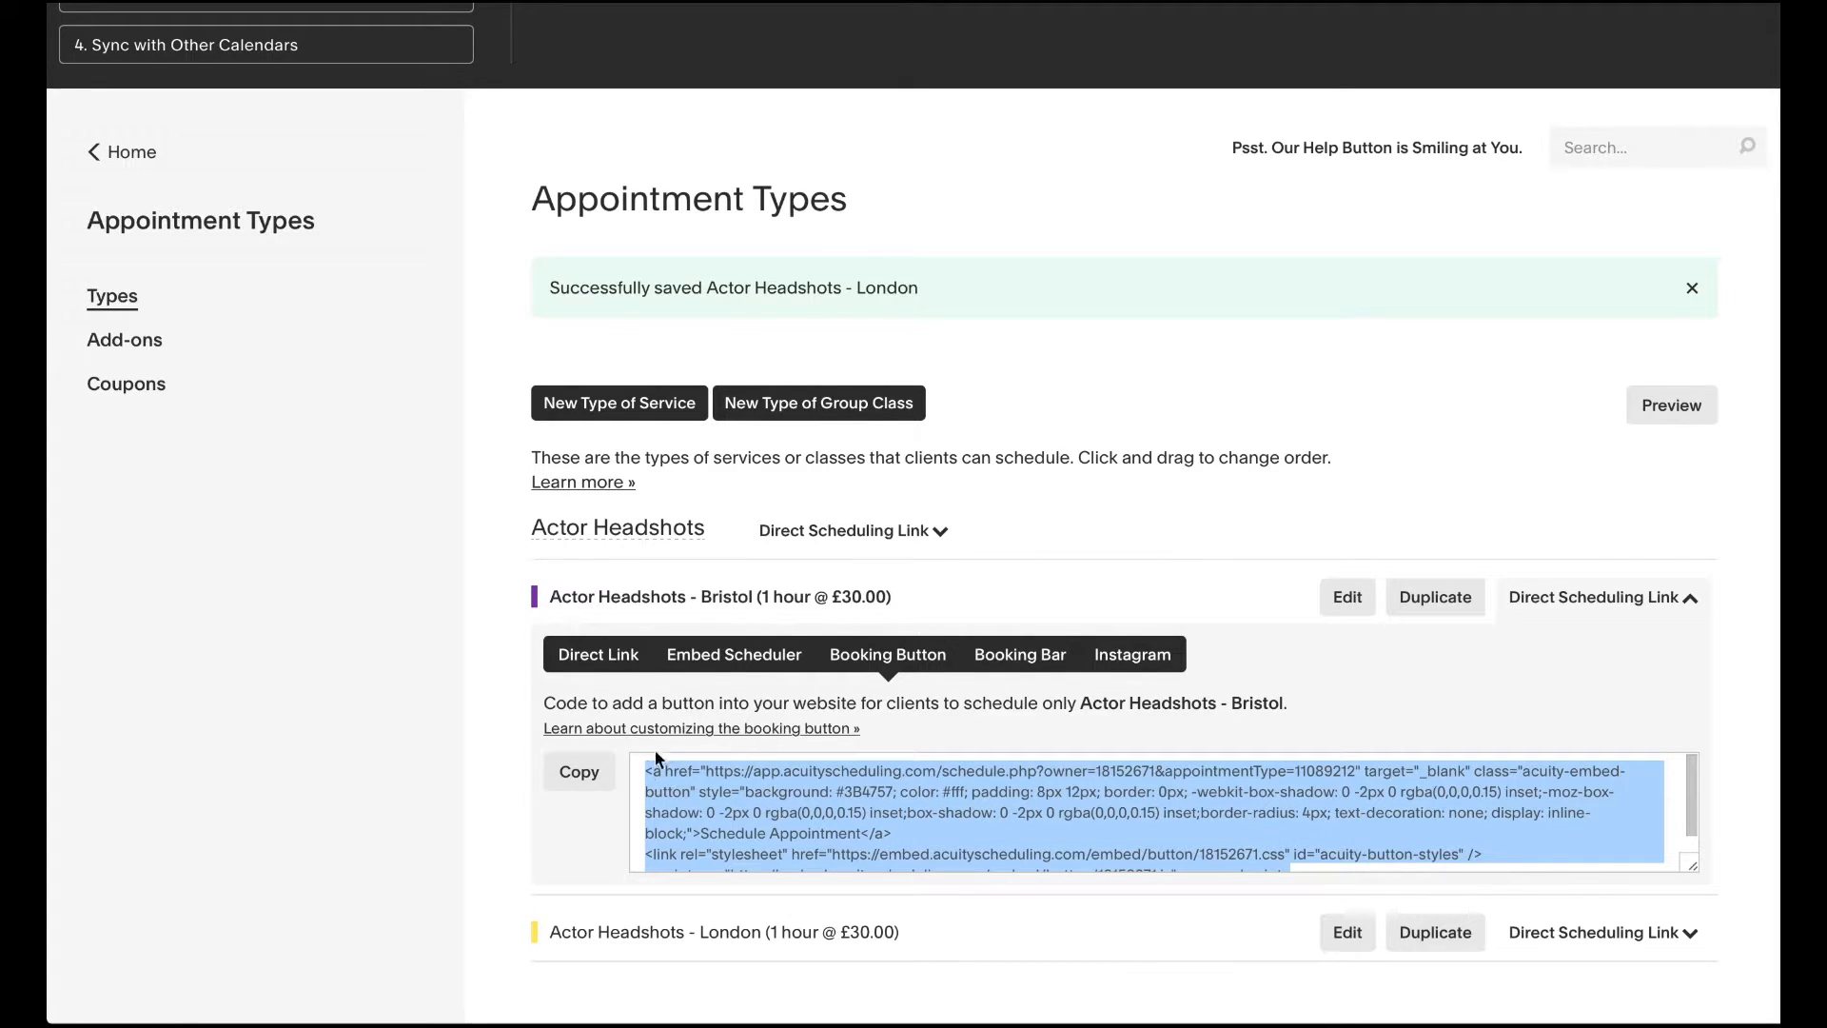
click(1030, 668)
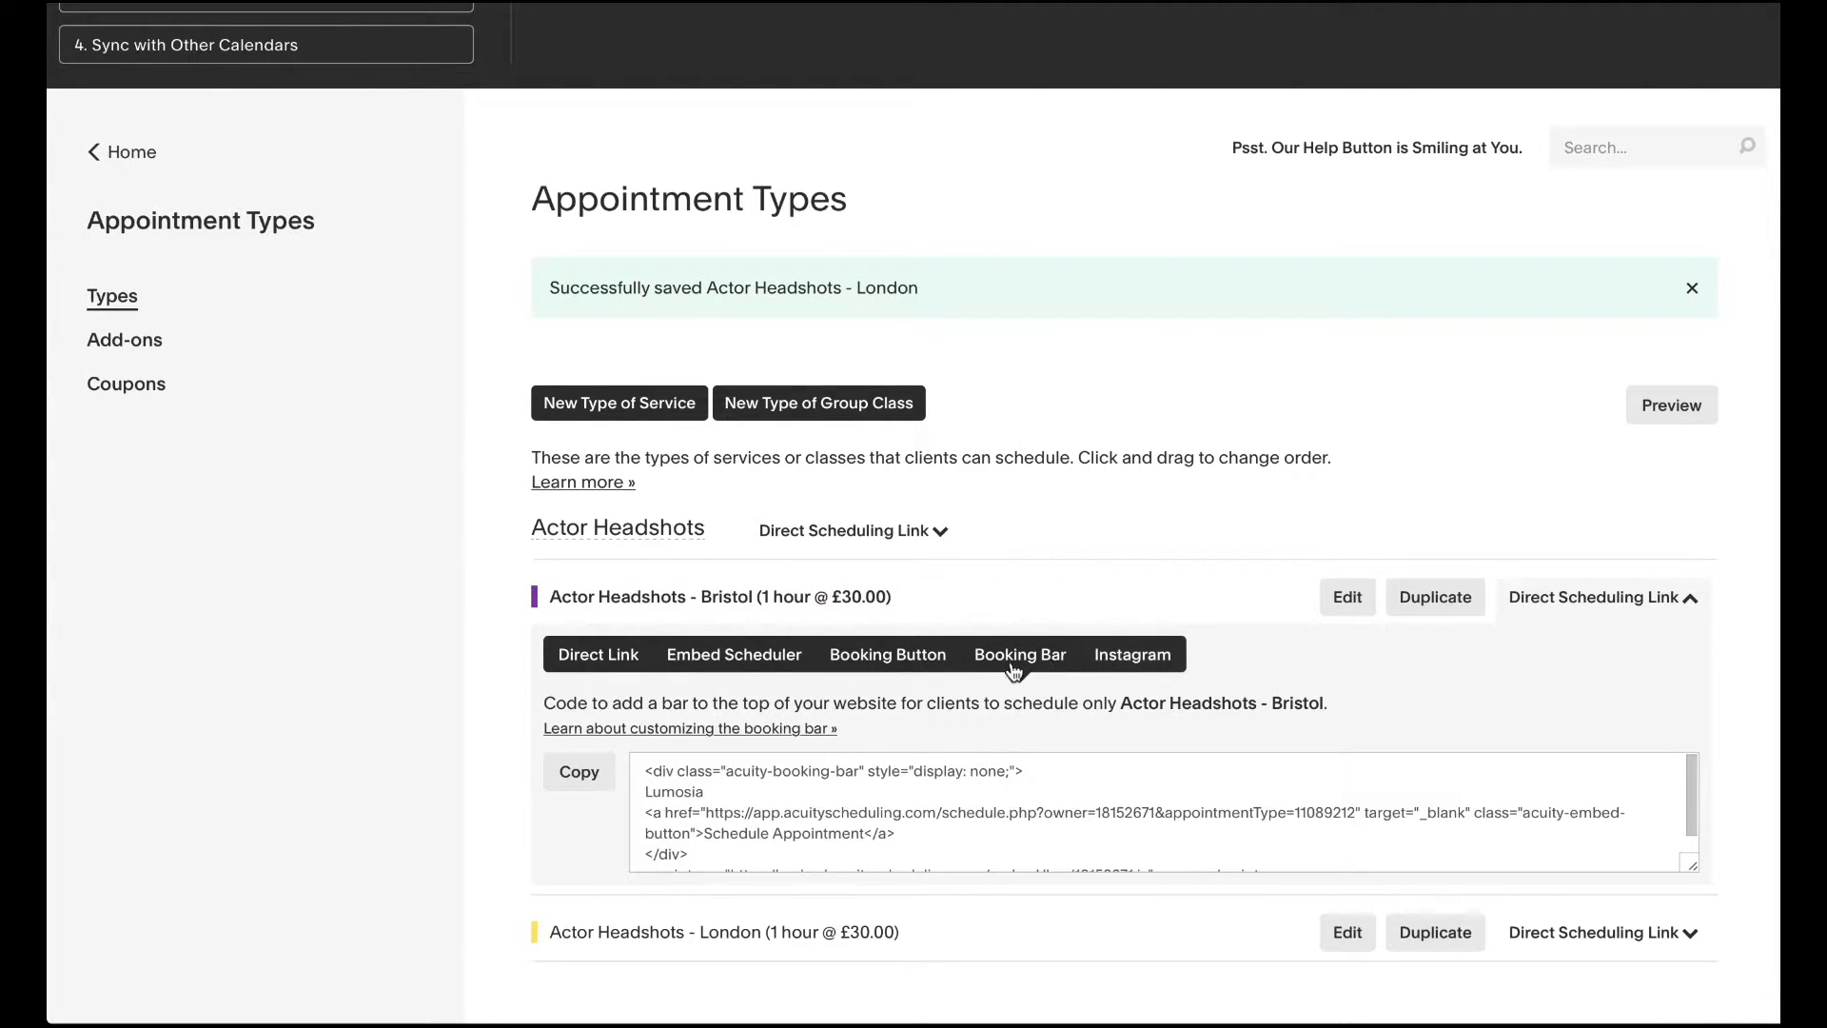
Show the Instagram booking URL for Actor Headshots - Bristol
click(1142, 659)
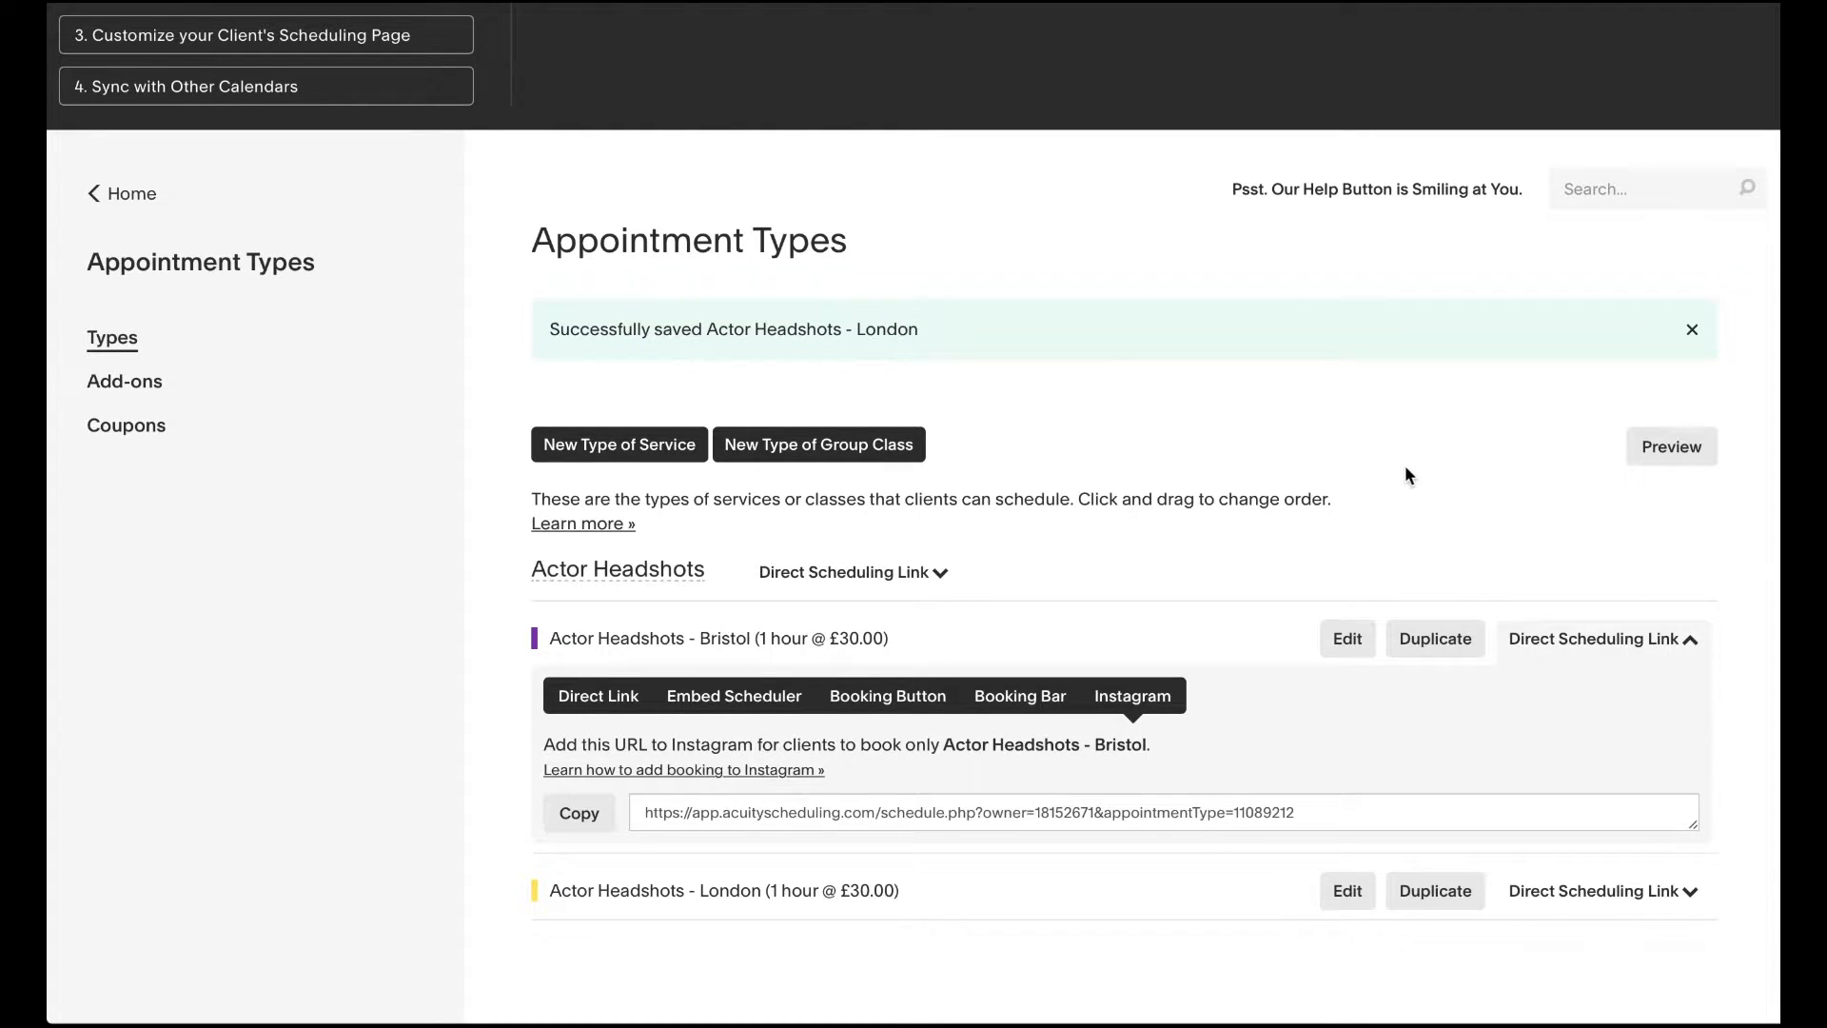
scroll(619, 464, up, 1)
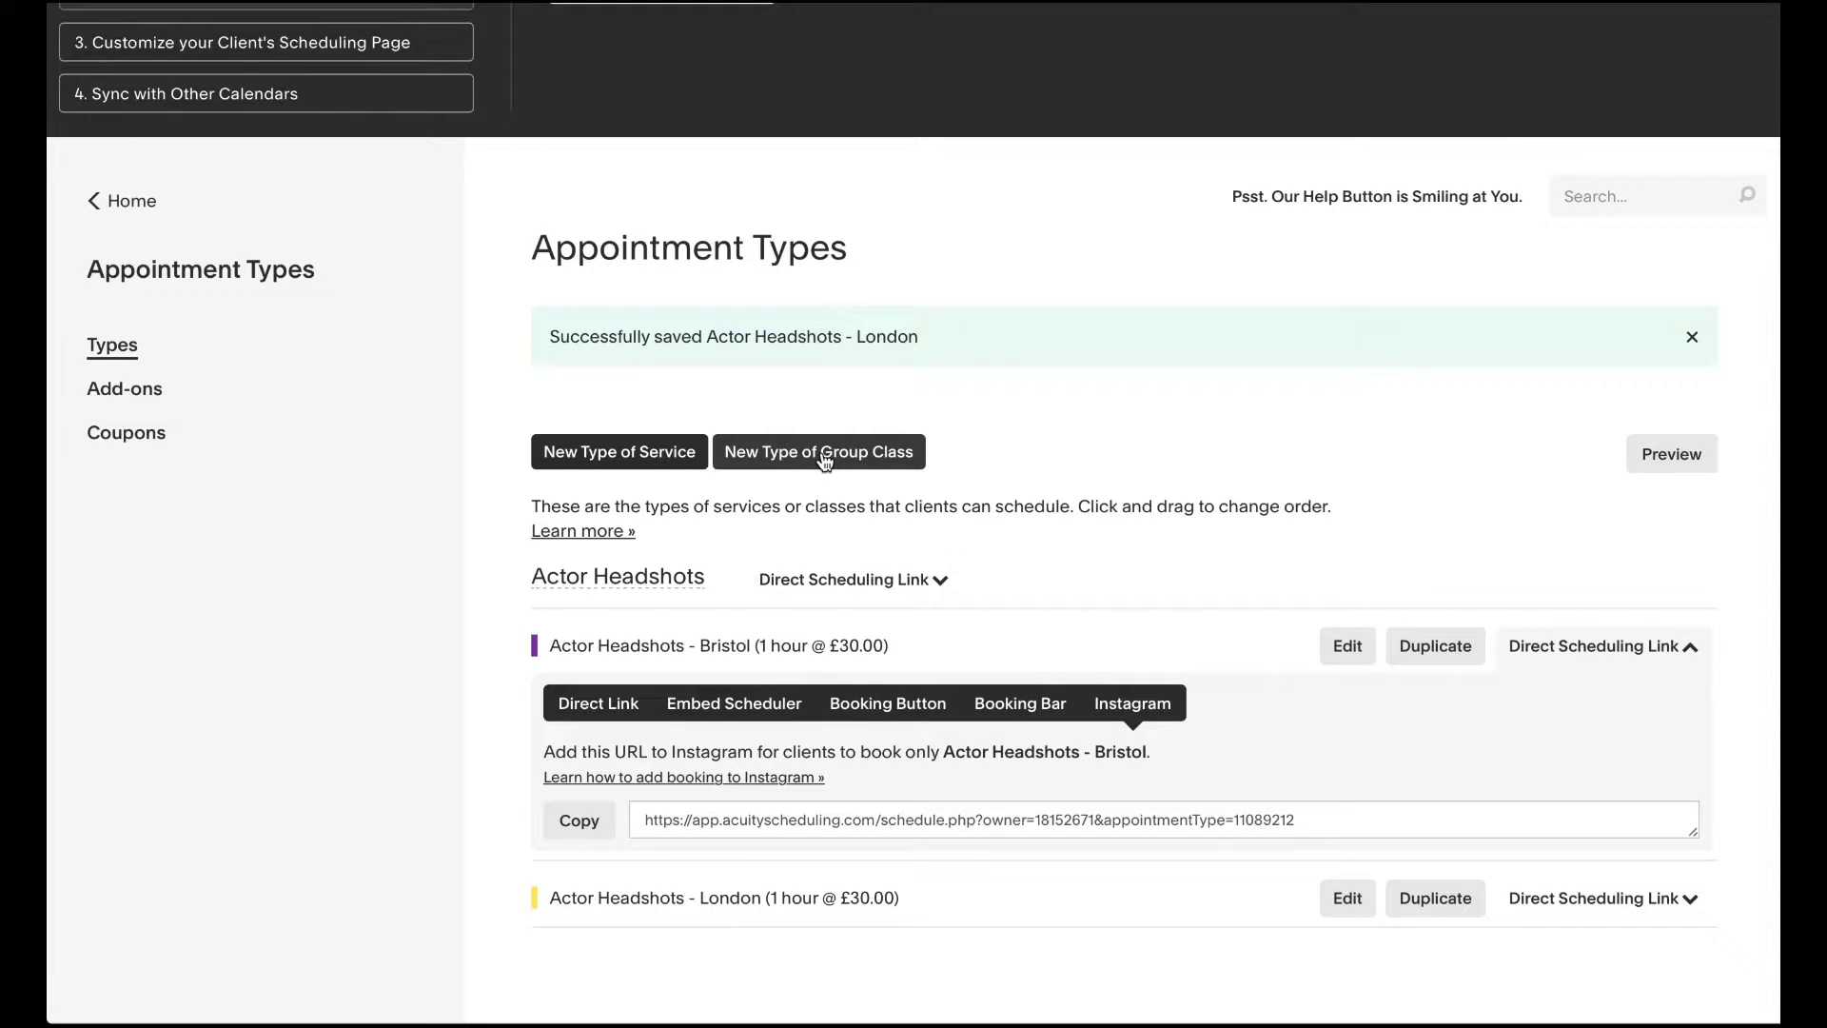
Start a new group class named 'Actor Headshots Training Session' lasting 180 minutes
click(897, 463)
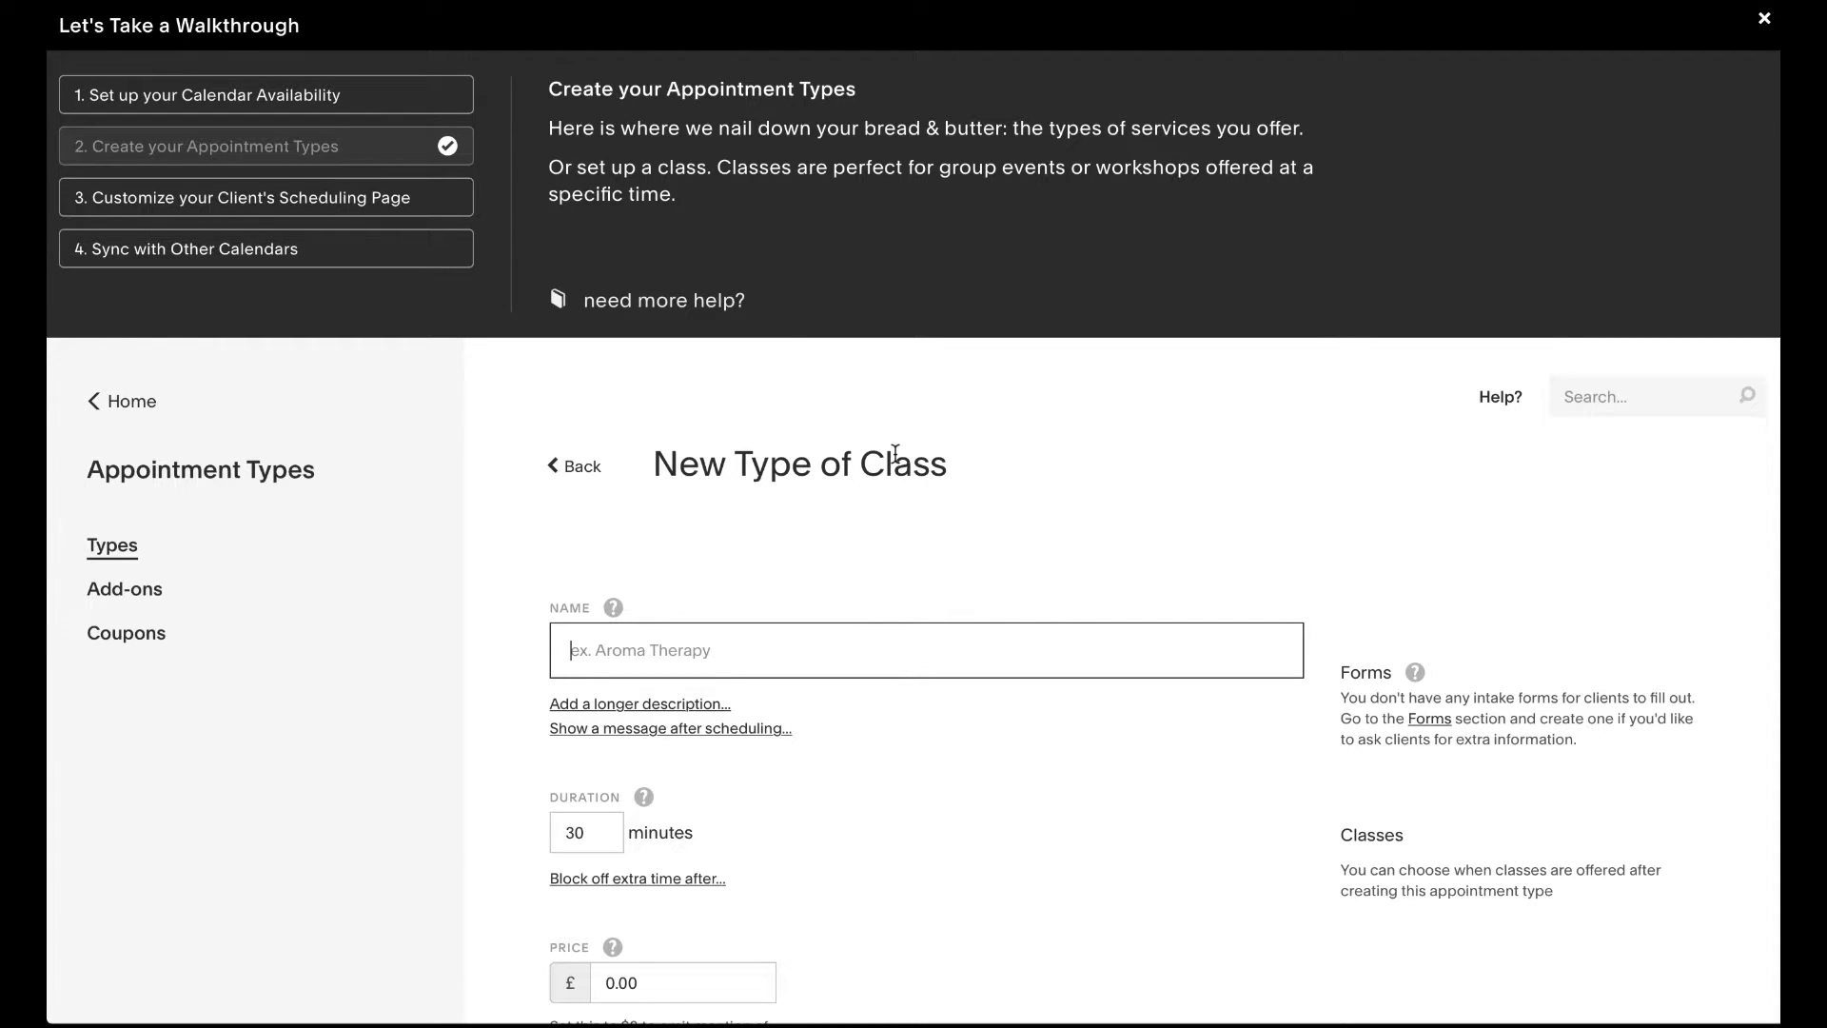
text(Actor Headshots Training Session)
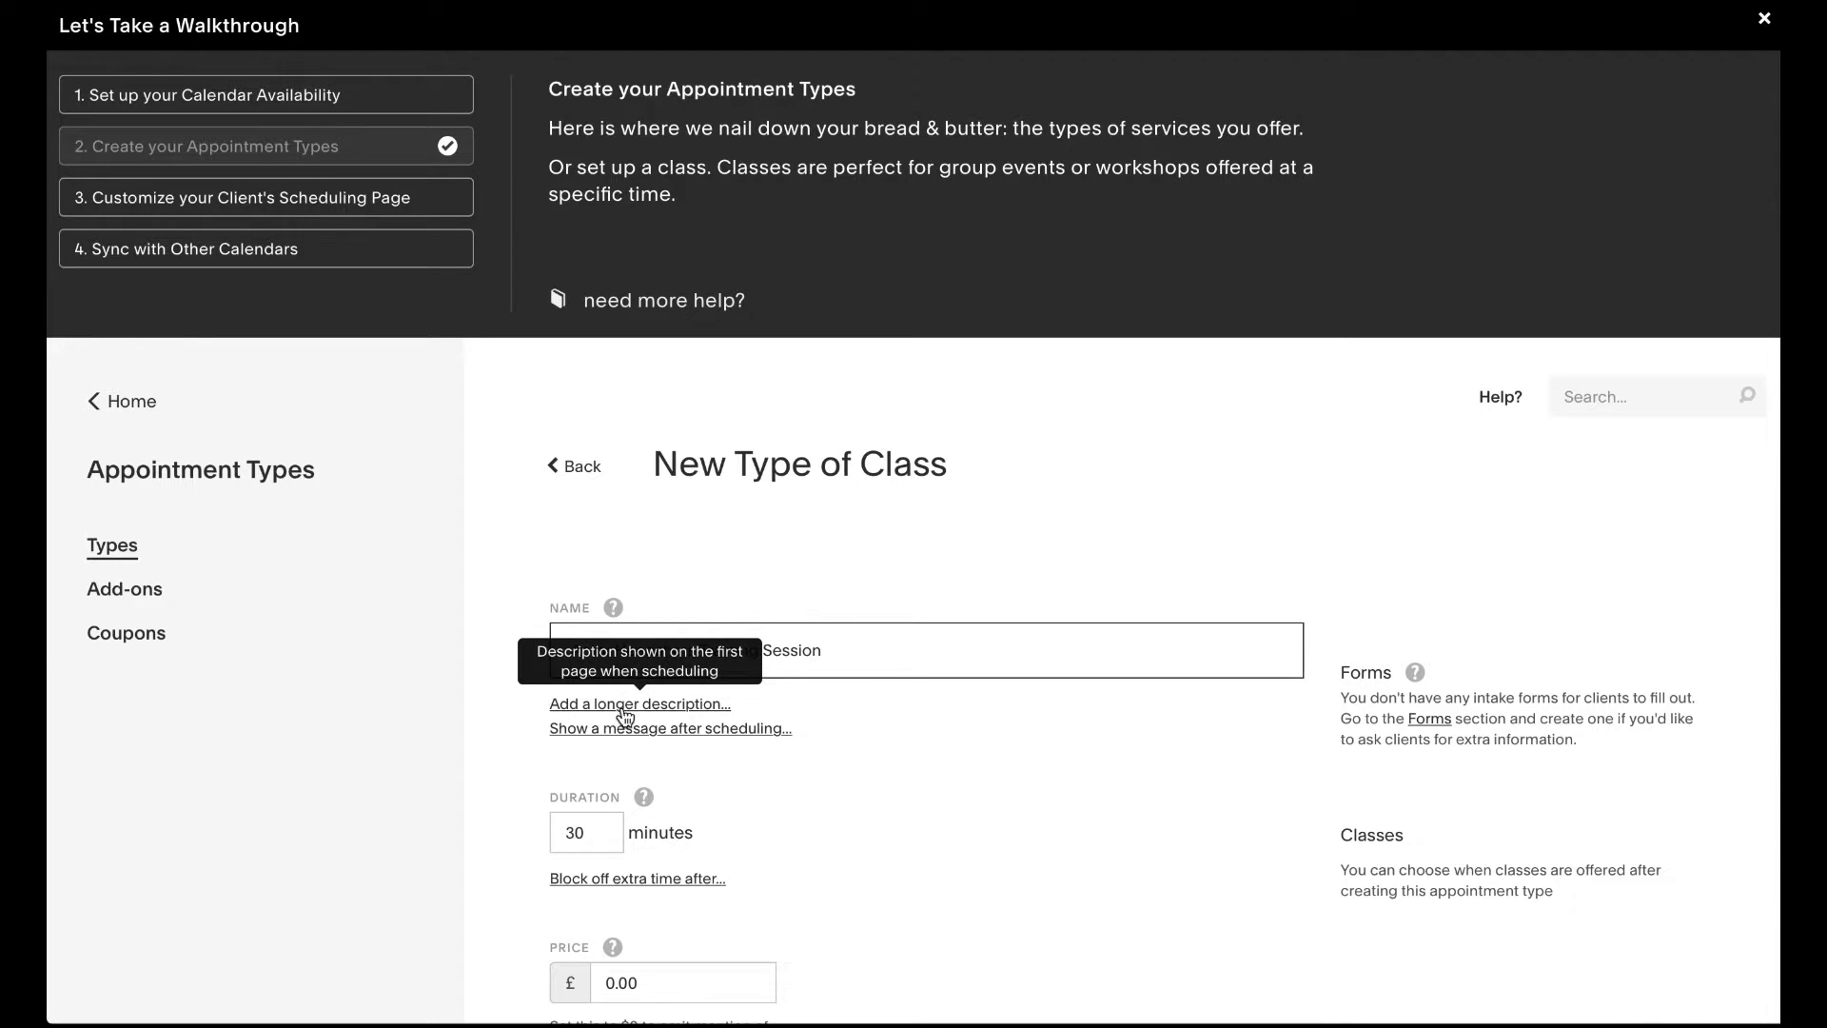
click(592, 830)
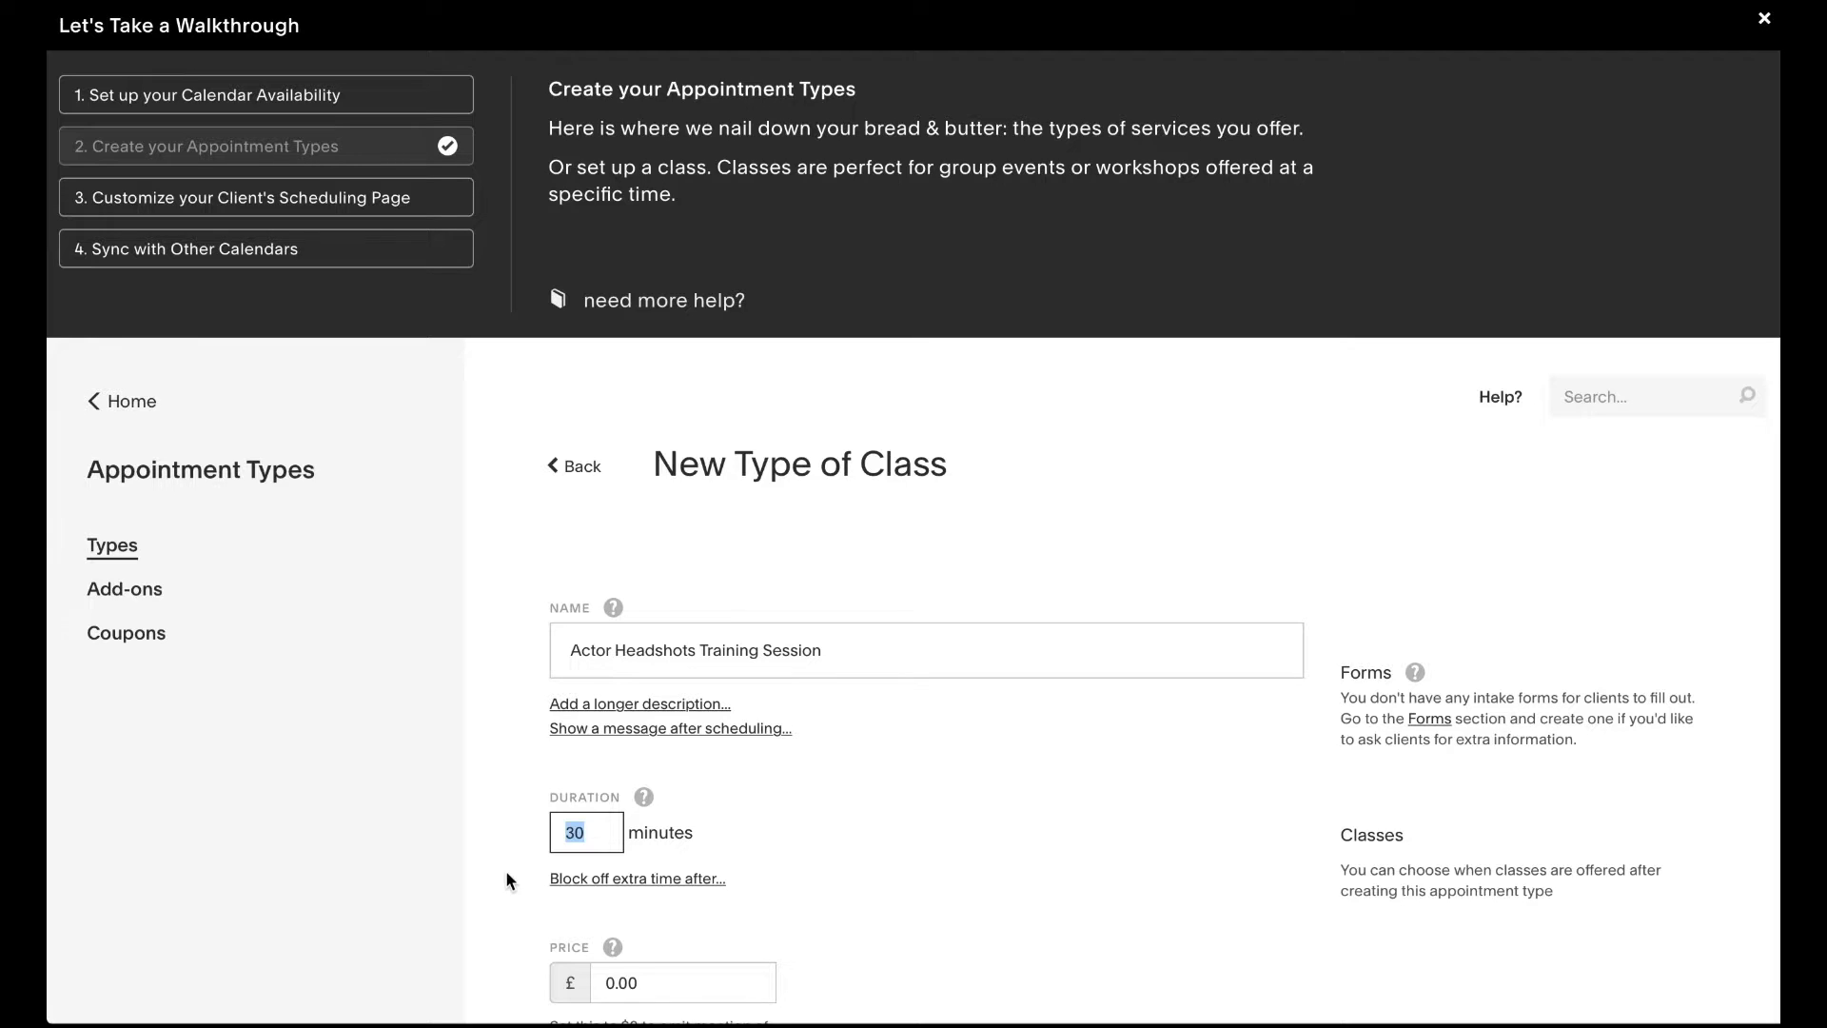
text(4)
double_click(566, 835)
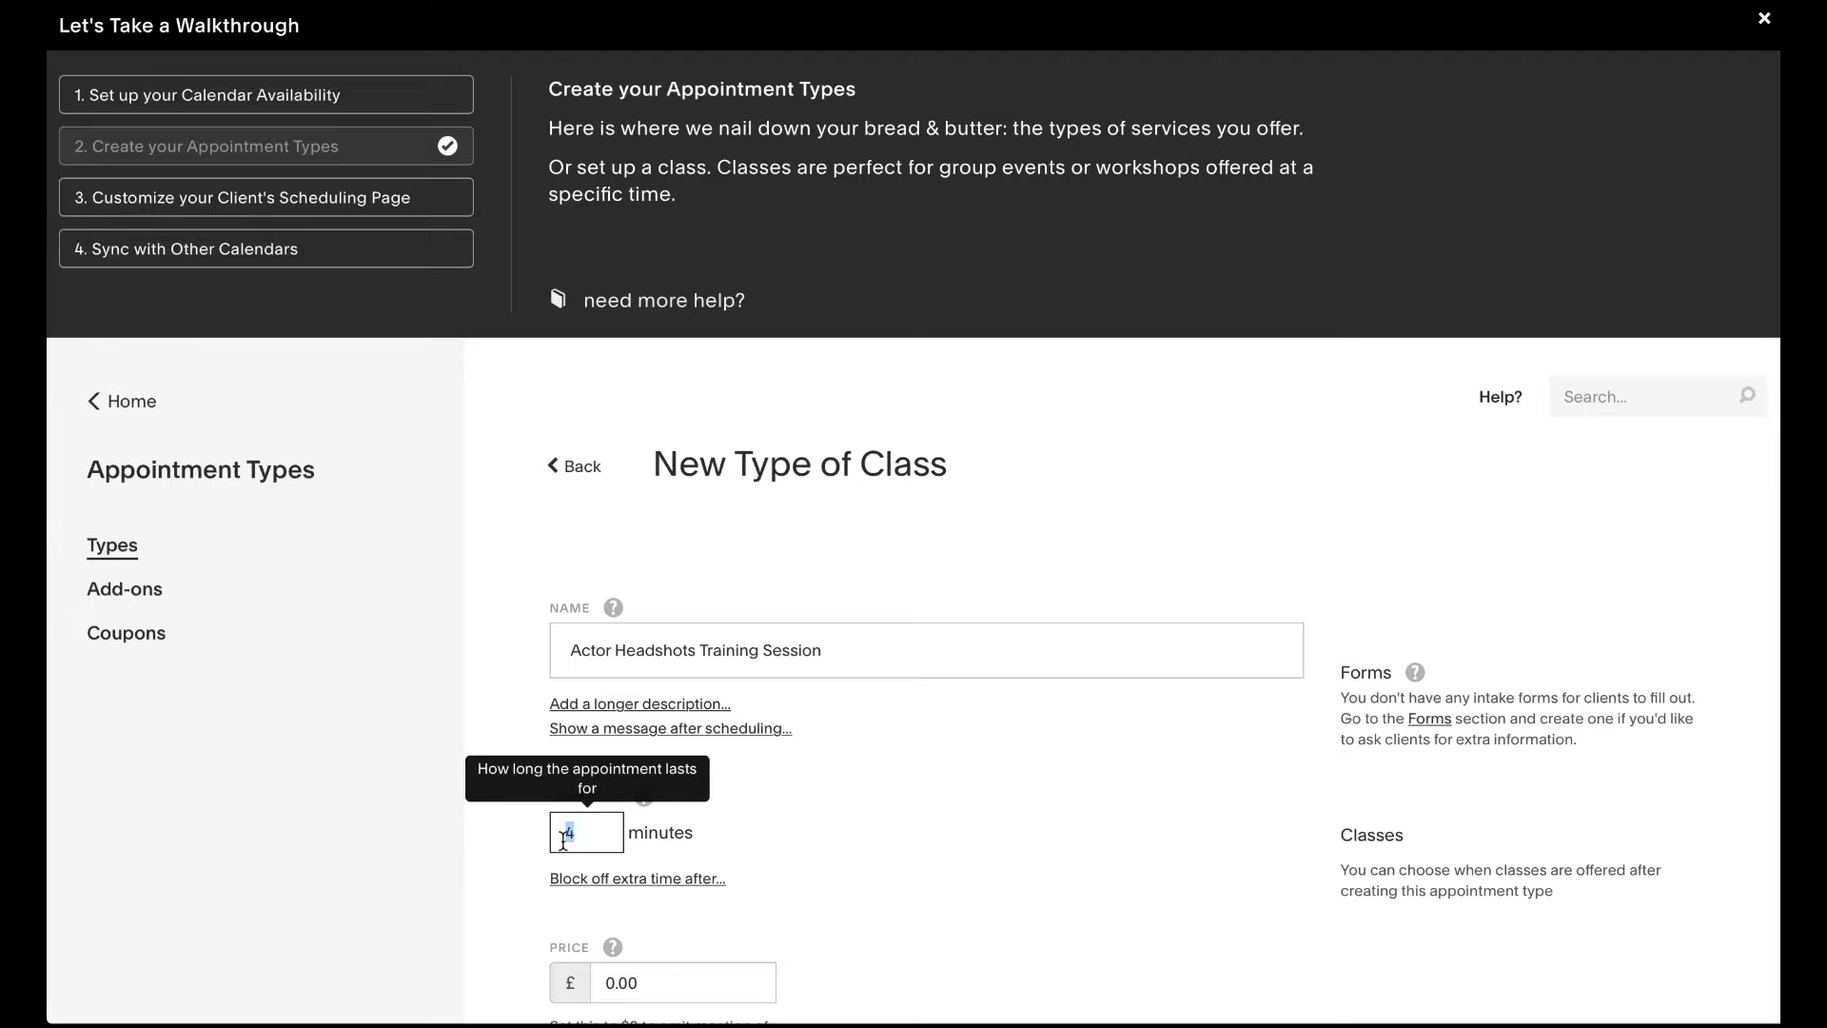
text(180)
click(846, 876)
Set the class price to £500 and leave its category as (none)
scroll(925, 830, down, 3)
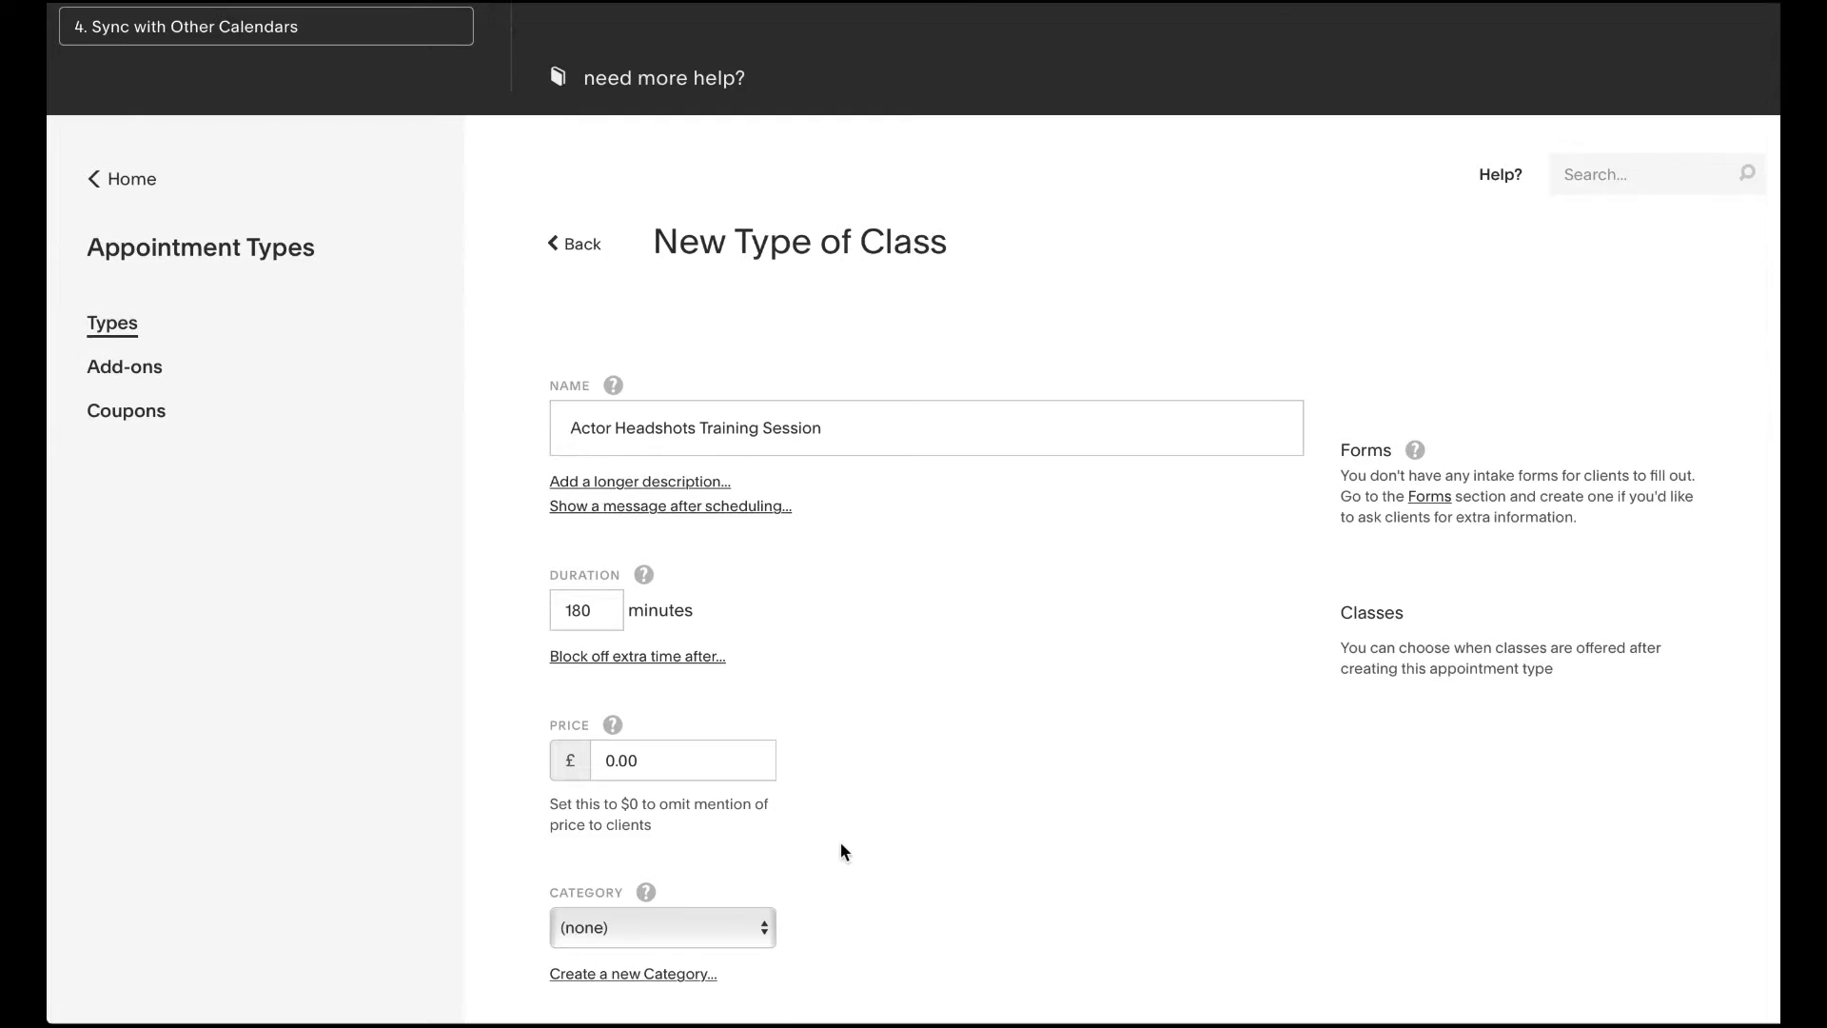
double_click(671, 747)
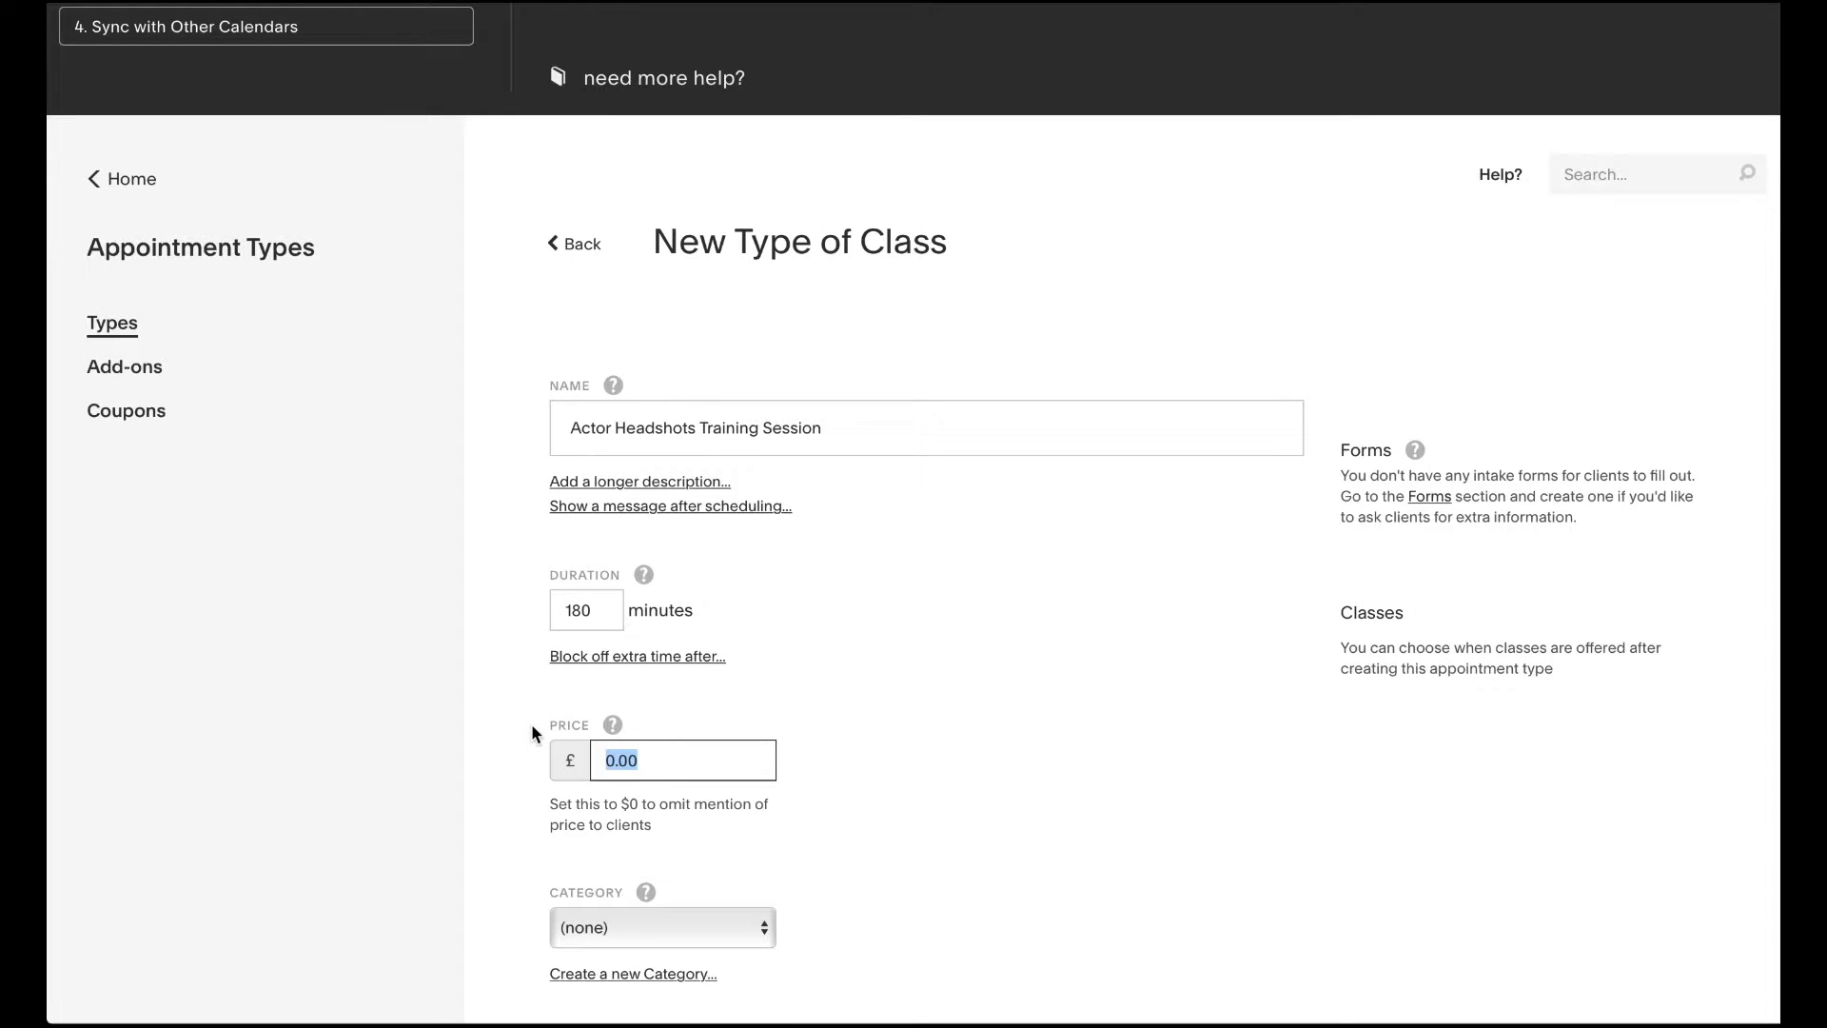
text(5)
click(839, 842)
scroll(839, 841, down, 2)
scroll(839, 847, down, 3)
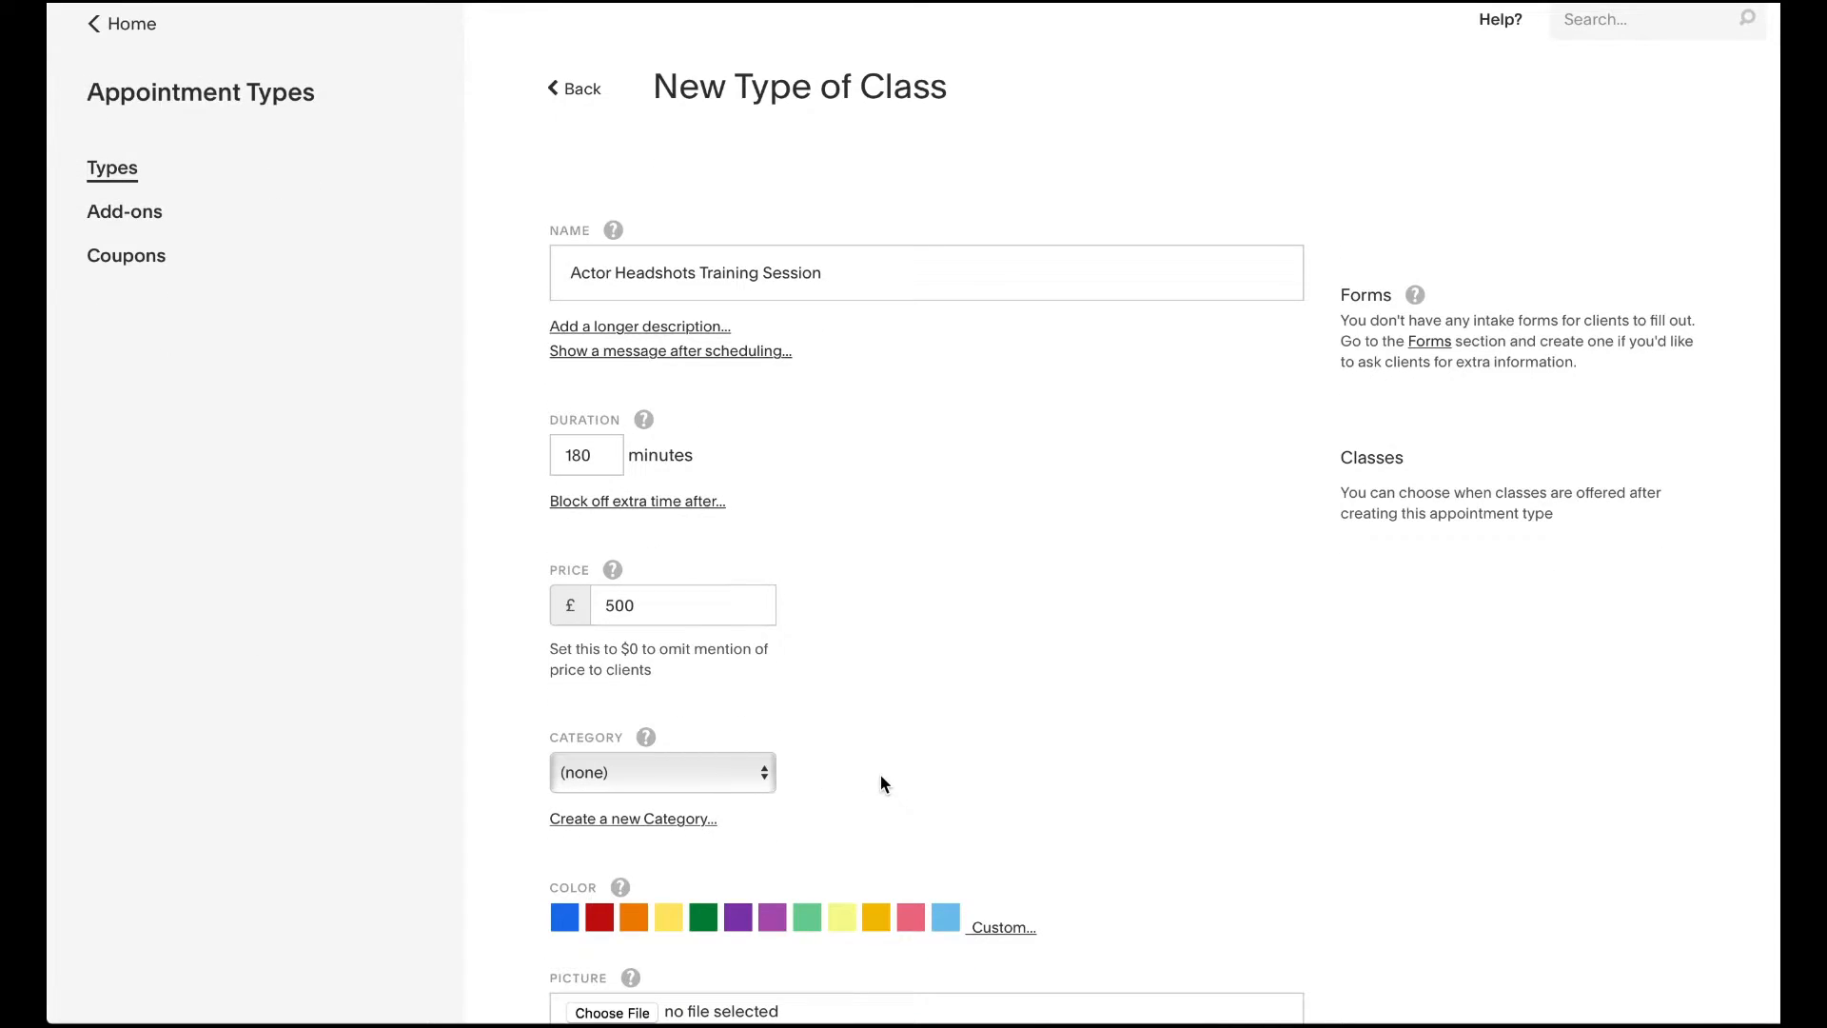
scroll(780, 790, down, 1)
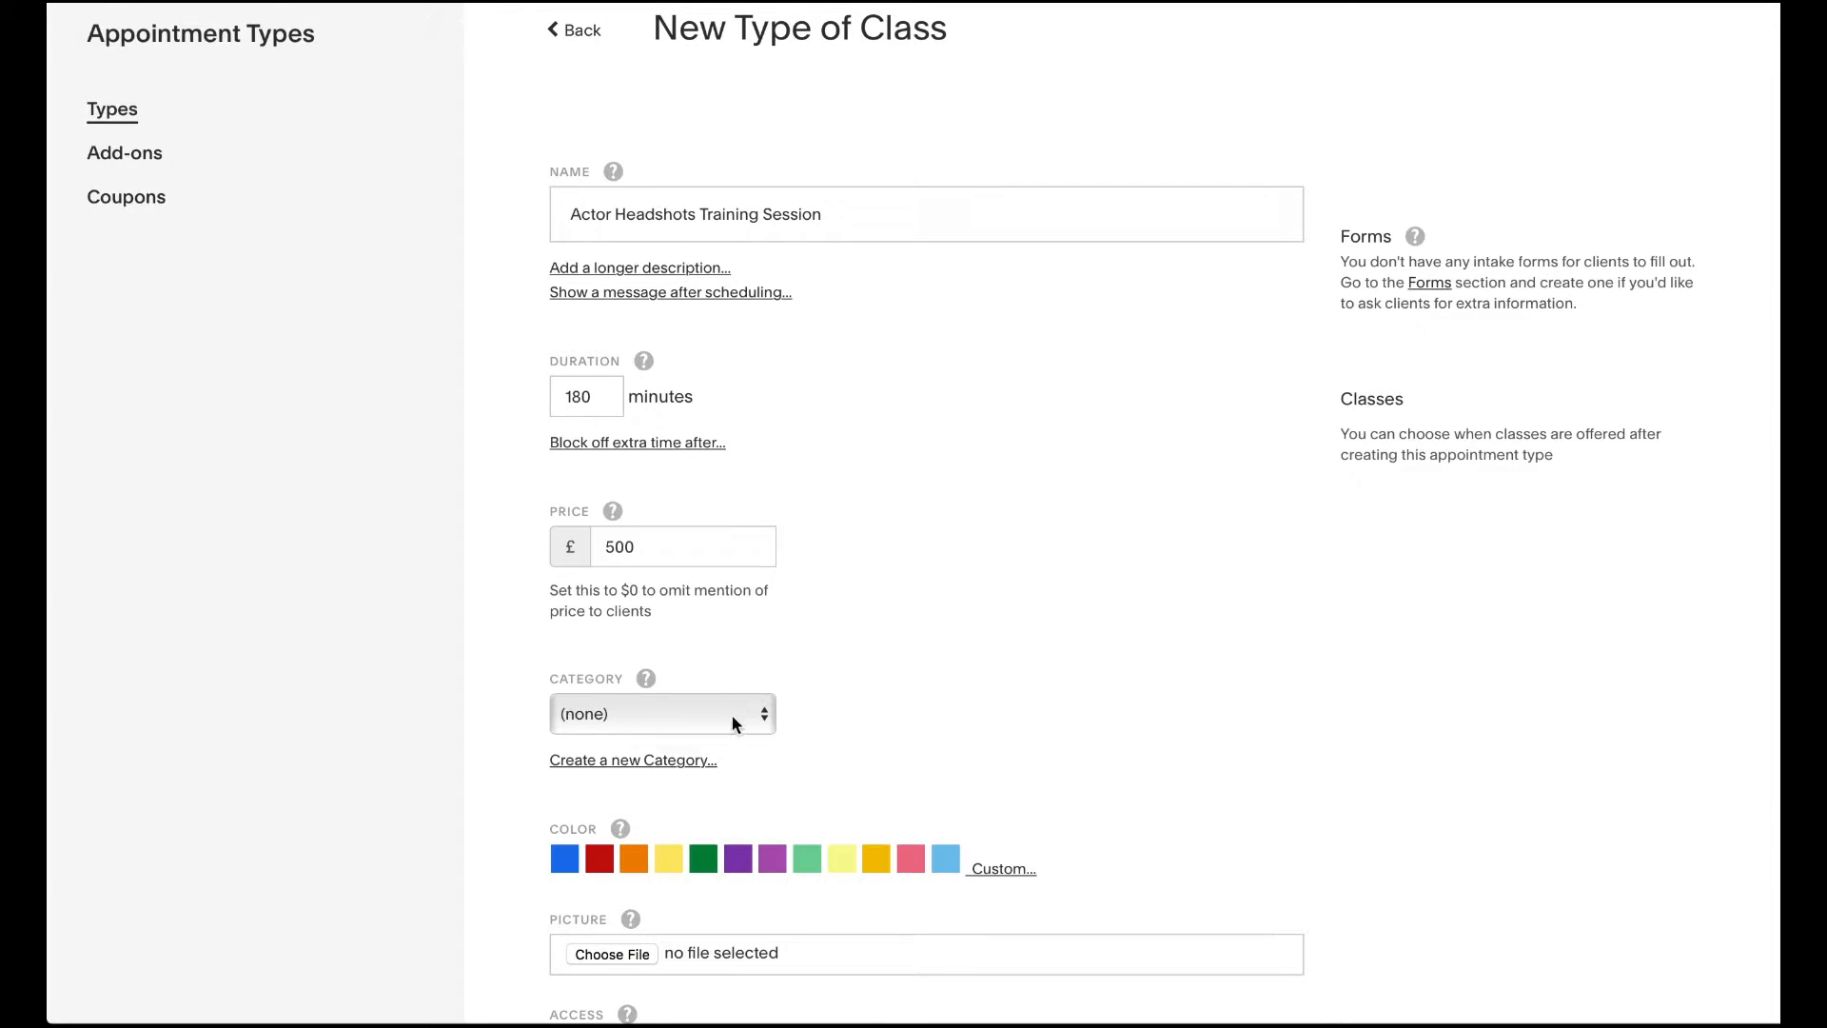
click(761, 712)
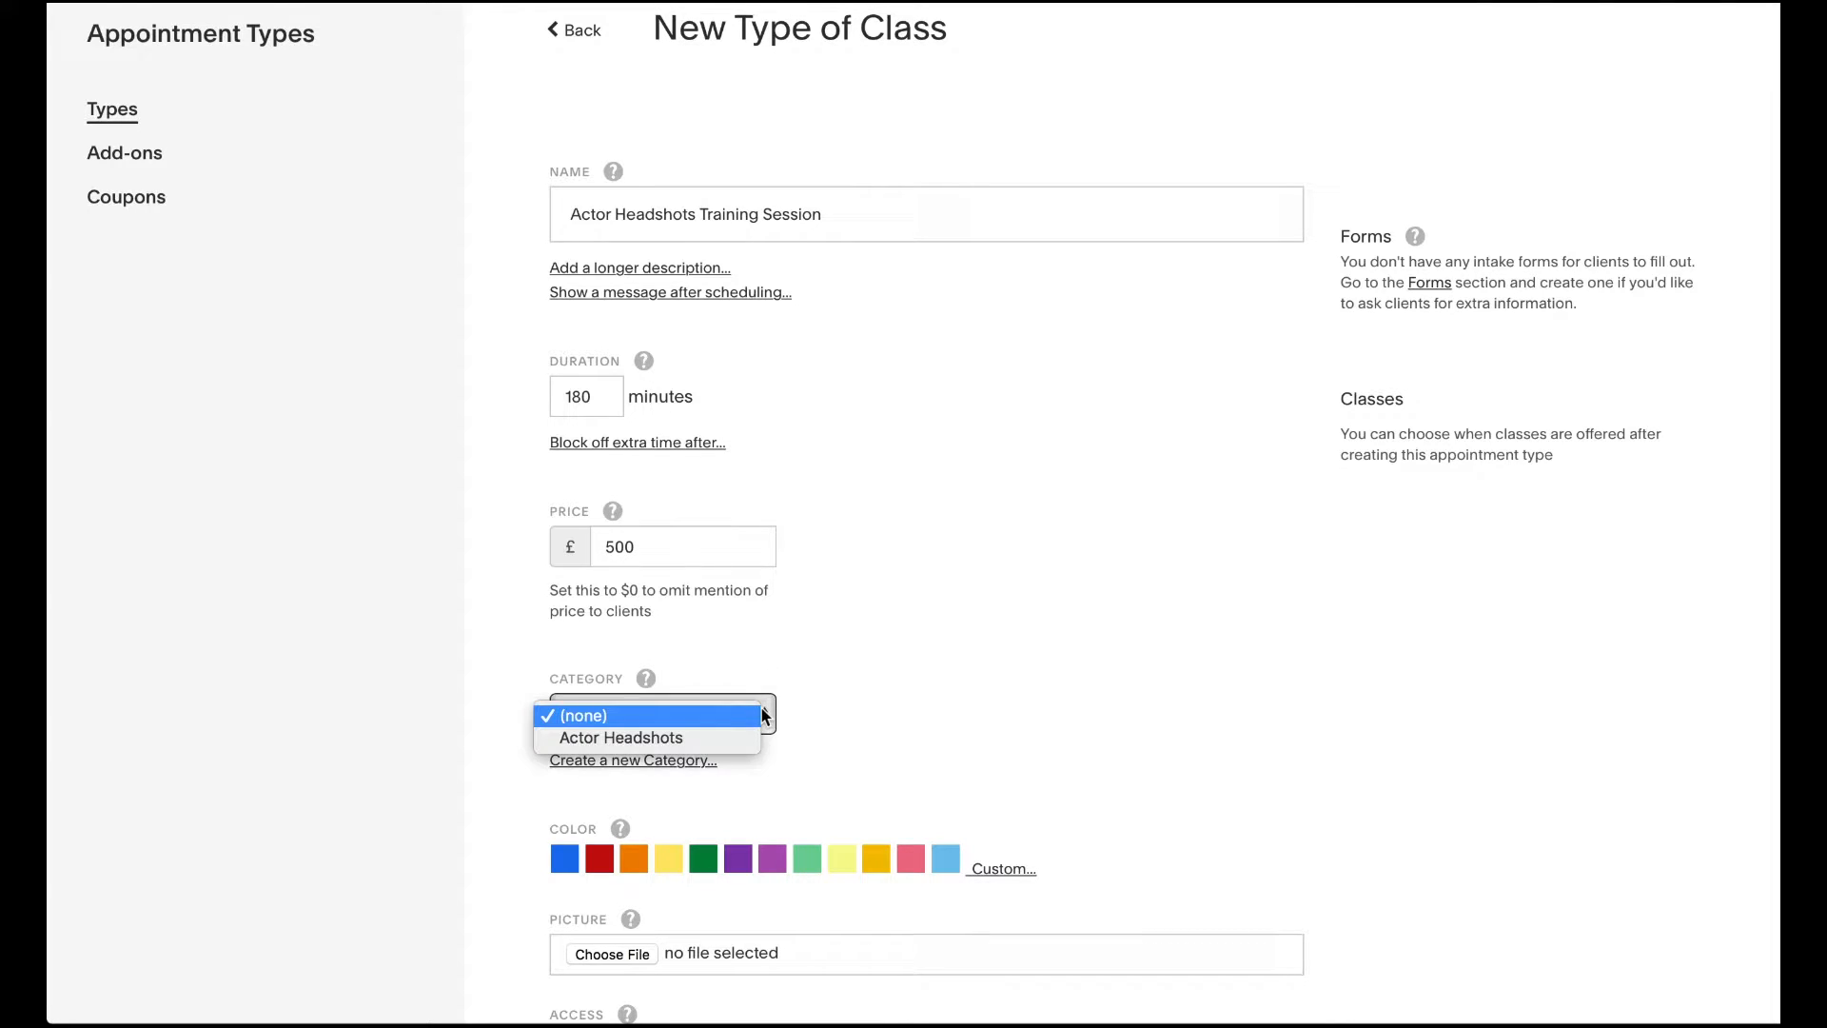
click(862, 704)
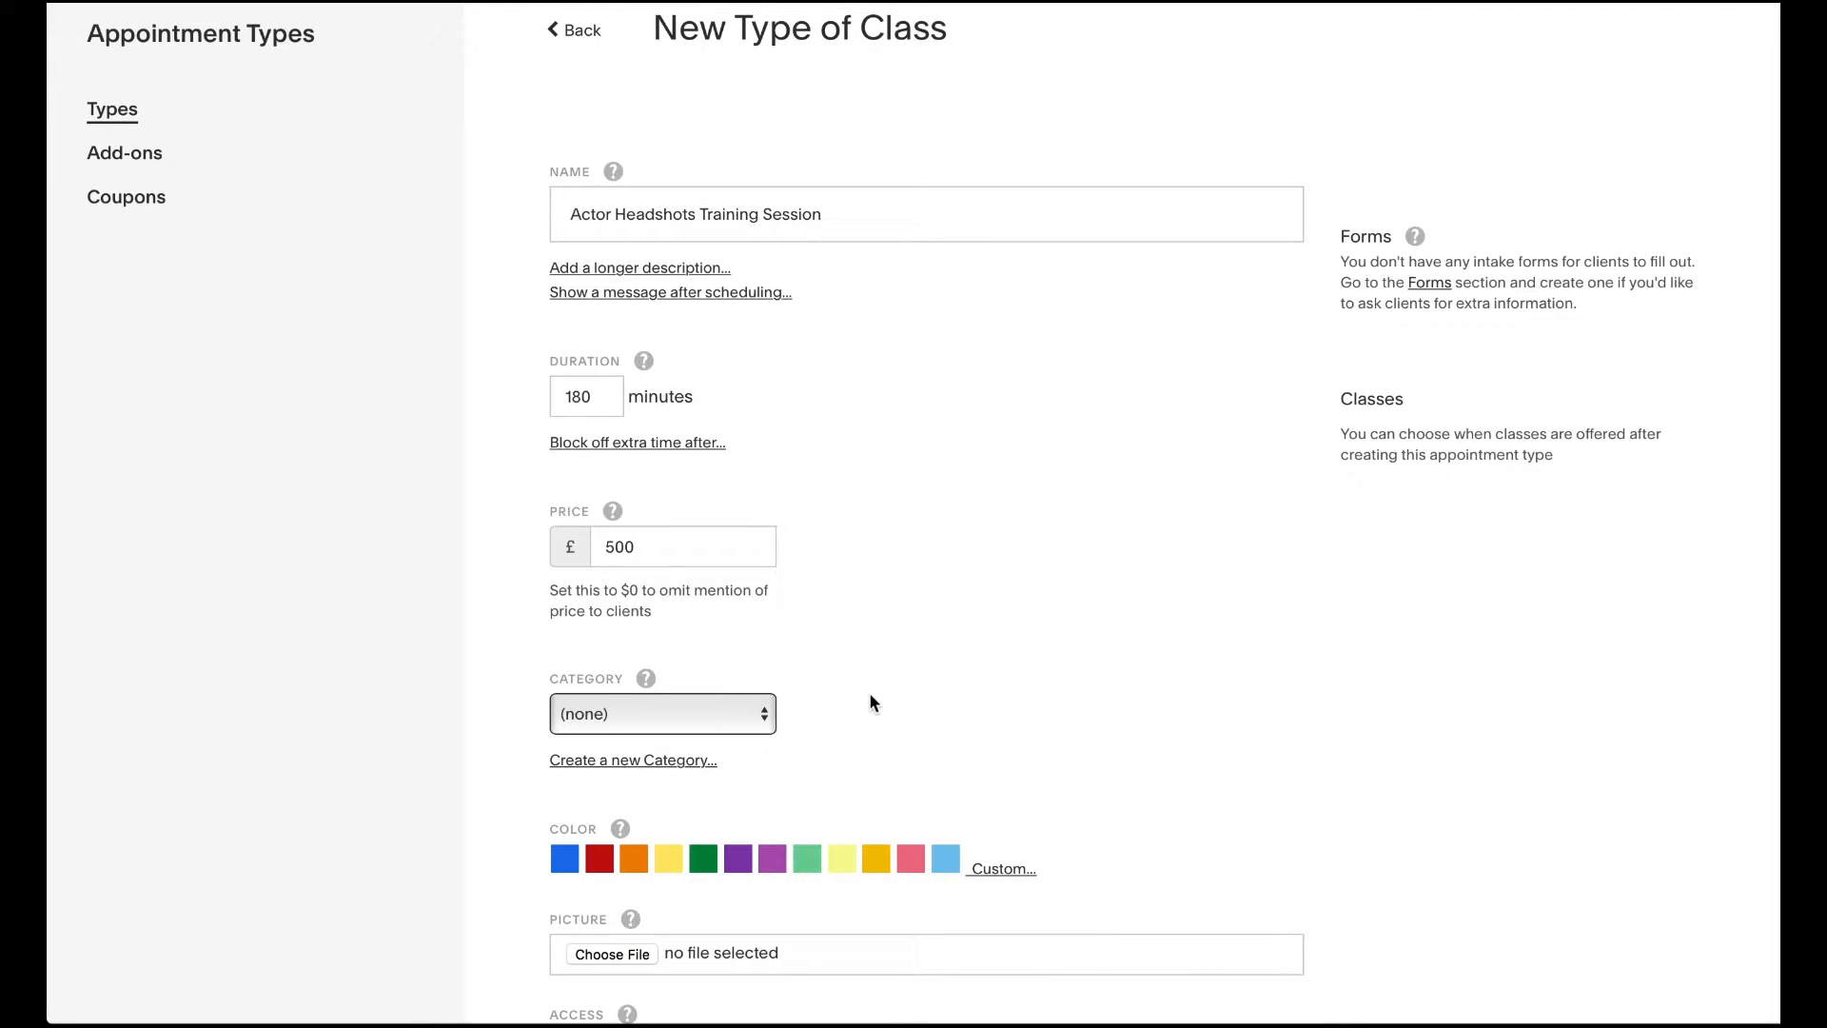
Set the class maximum to 10 people and create the appointment type
scroll(786, 728, down, 5)
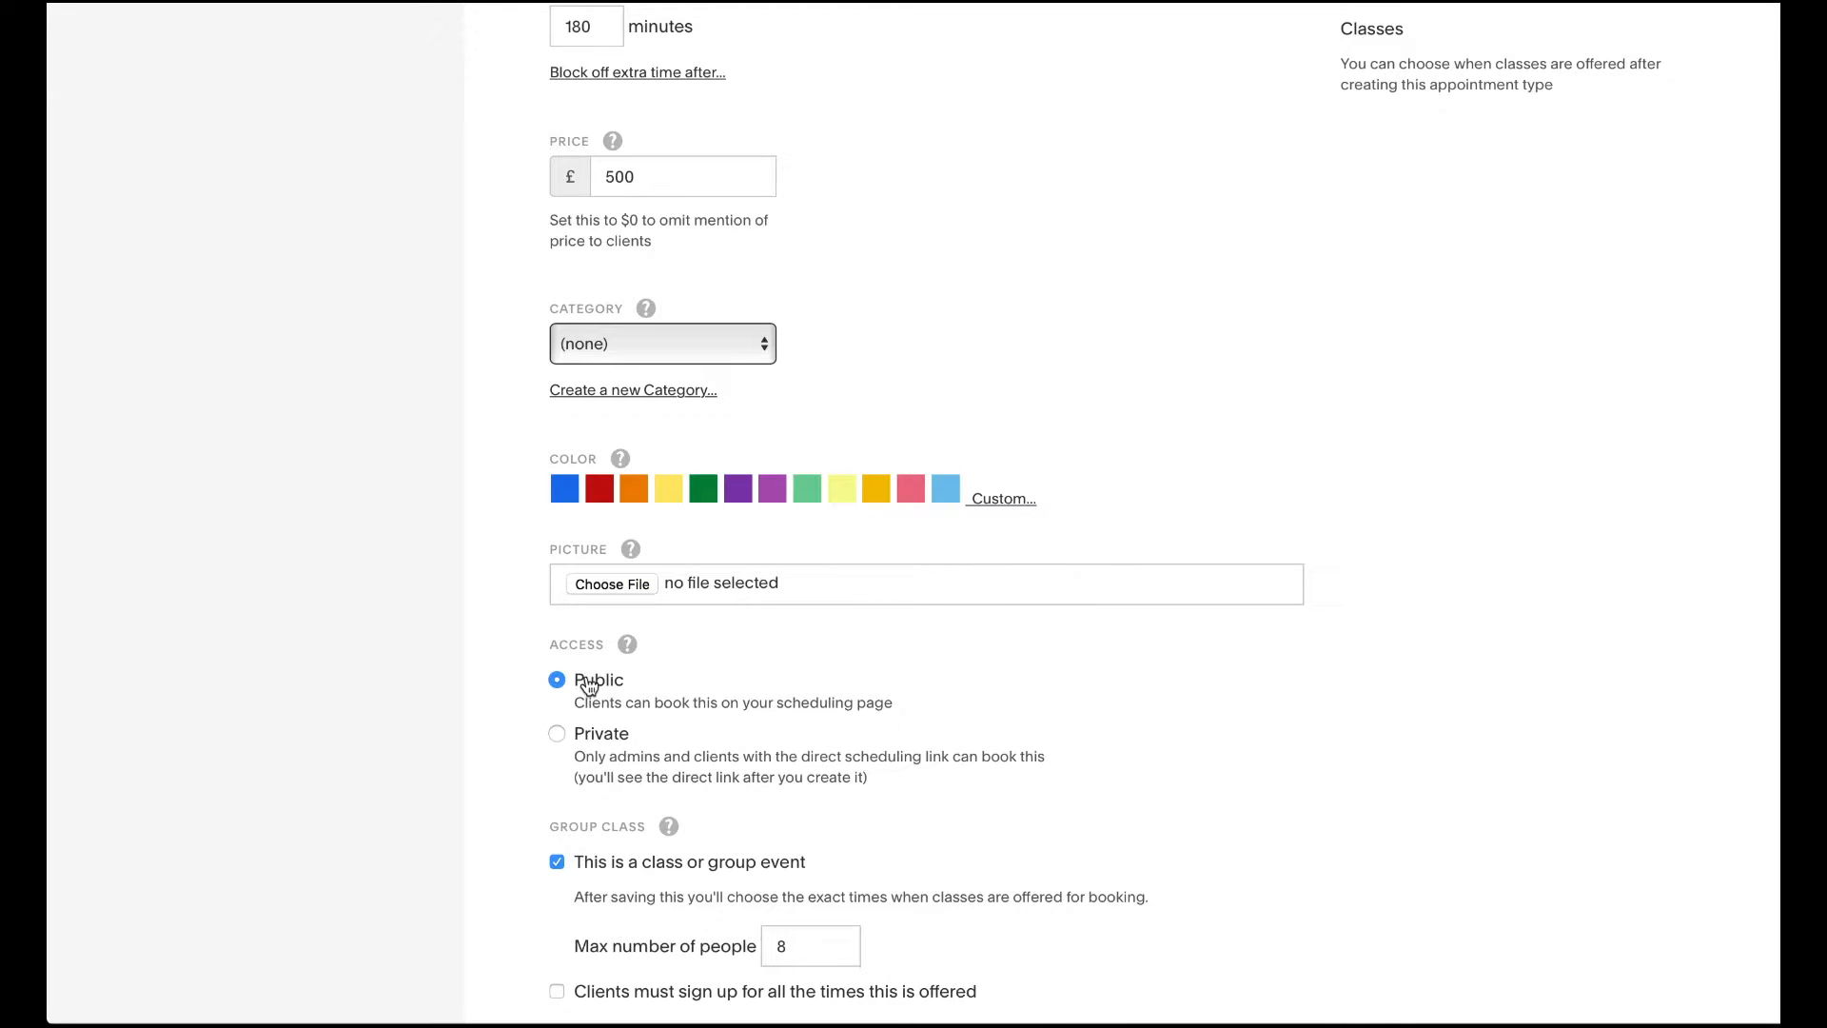
scroll(588, 734, down, 3)
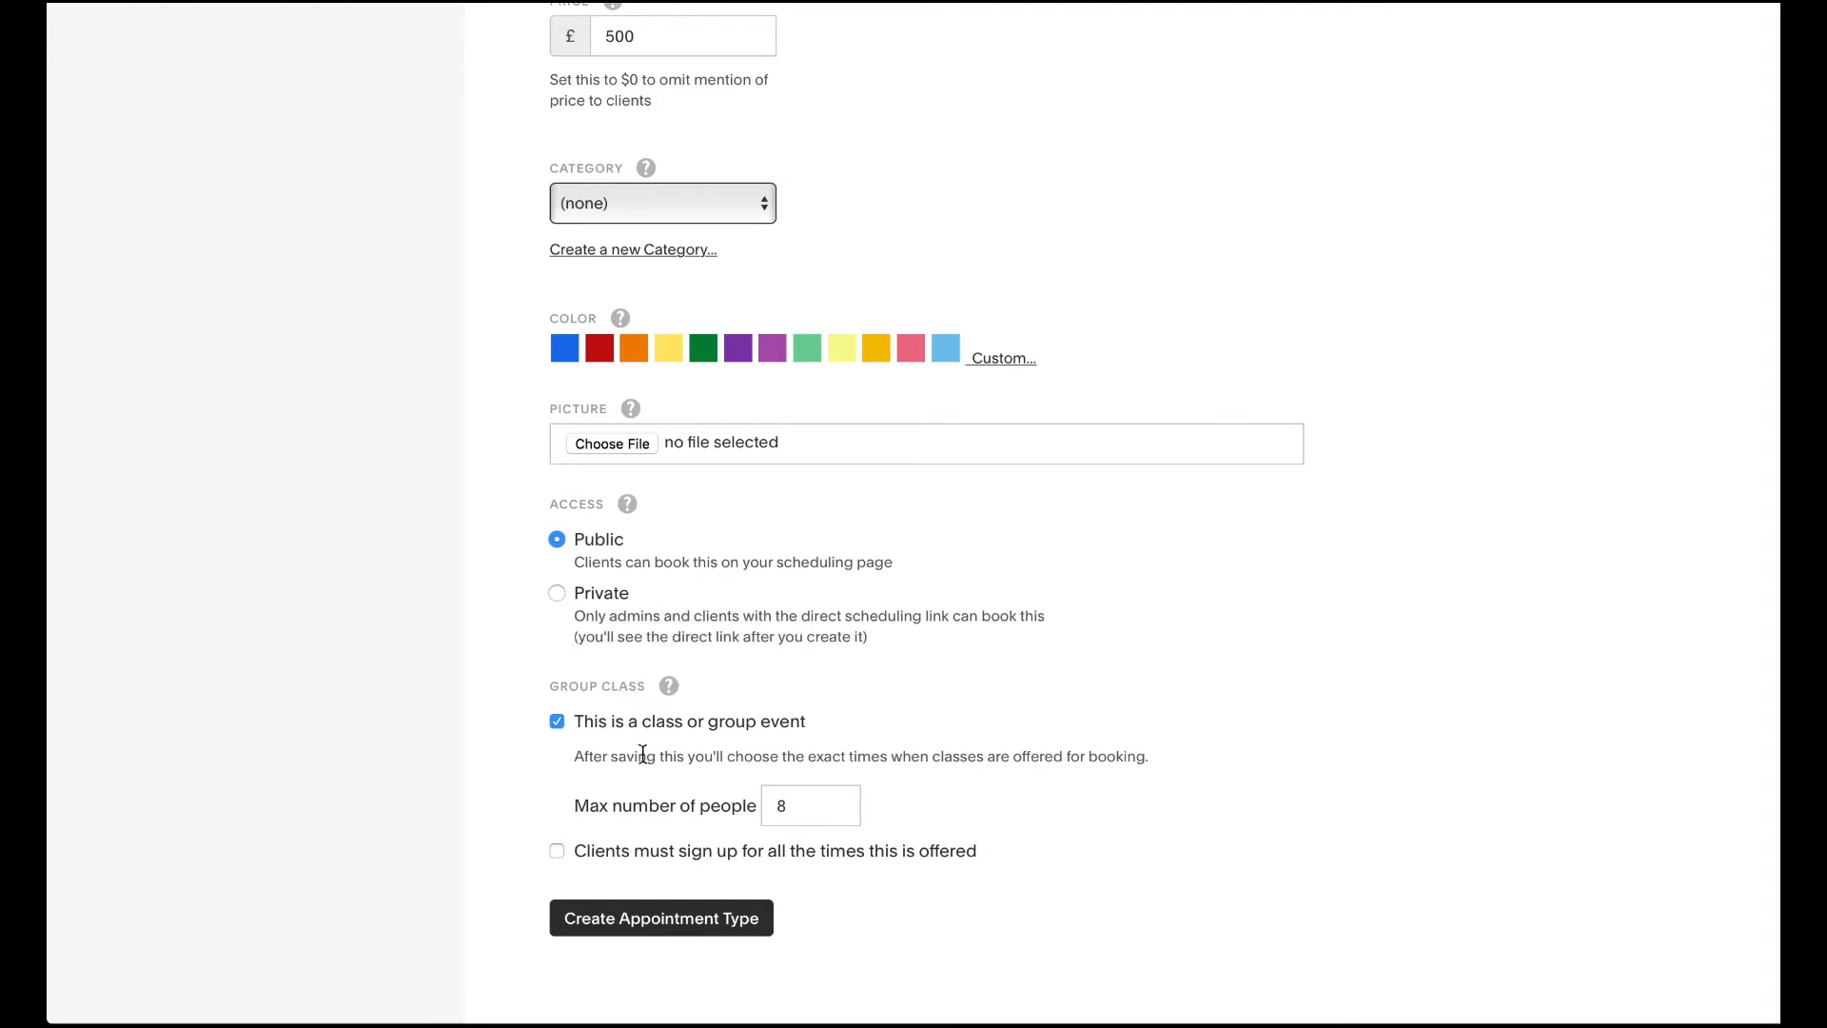
scroll(645, 756, down, 1)
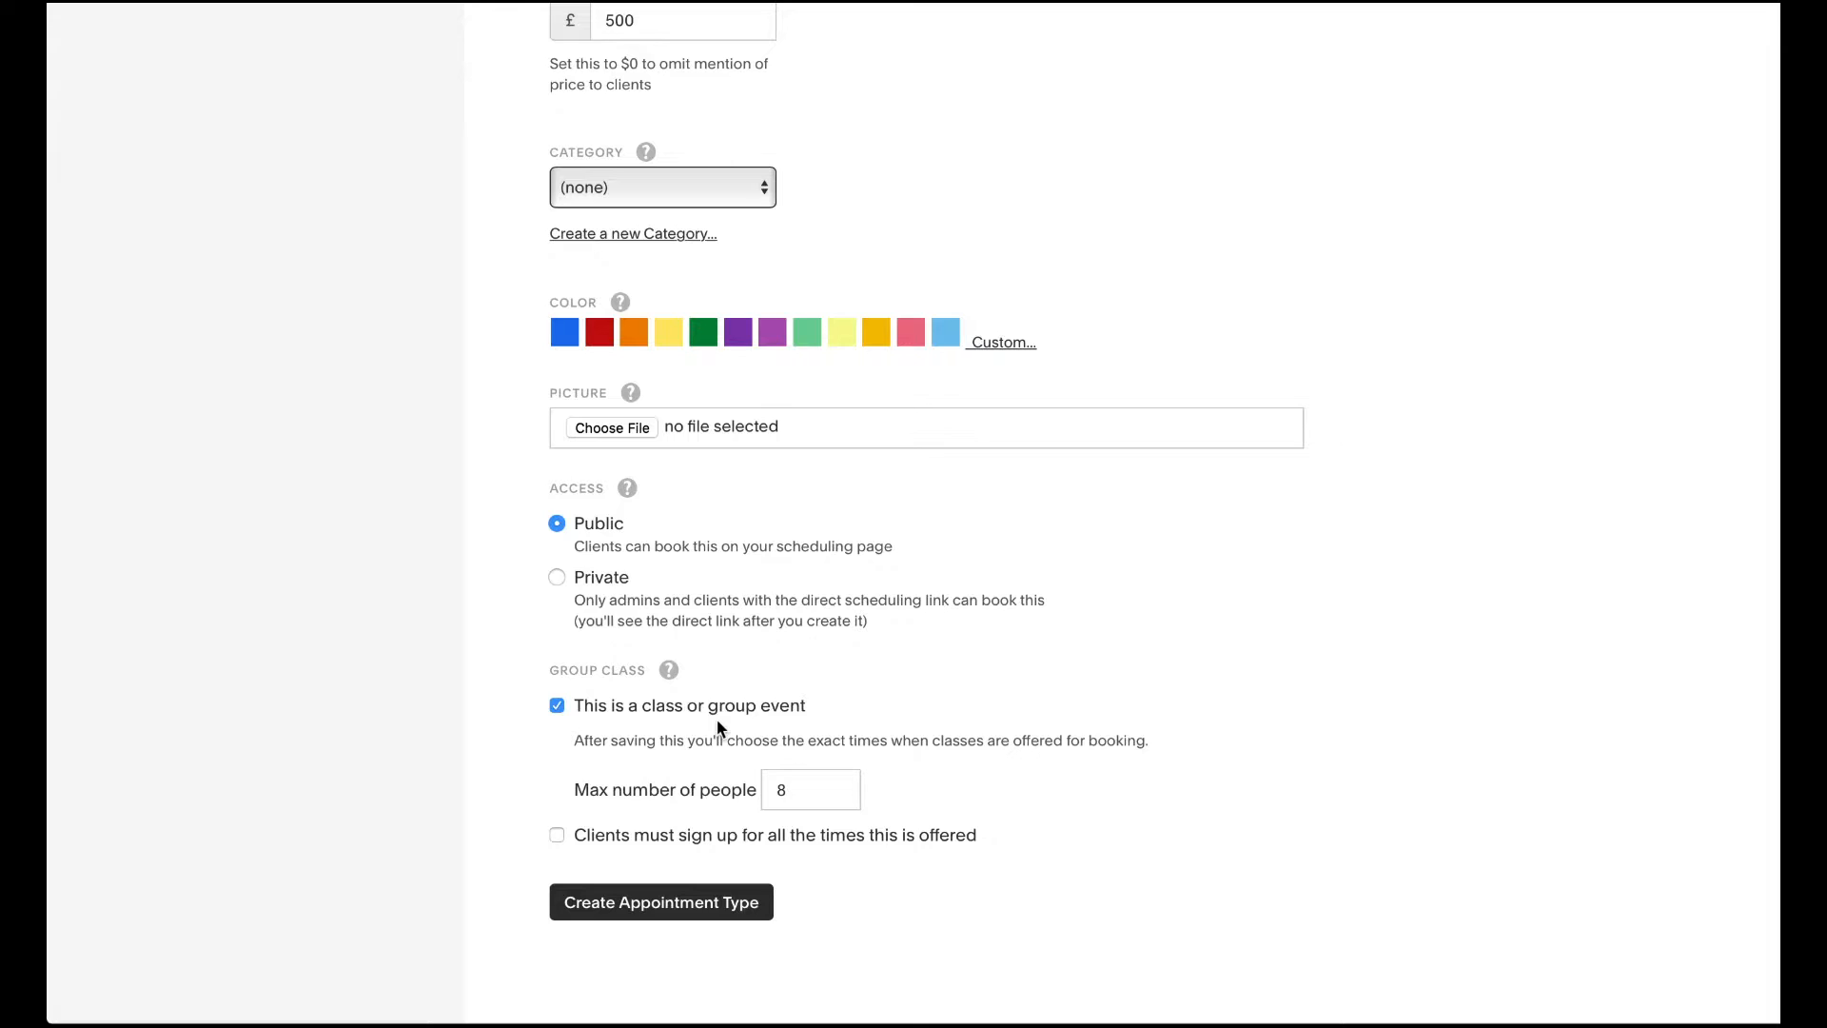
double_click(821, 790)
text(10)
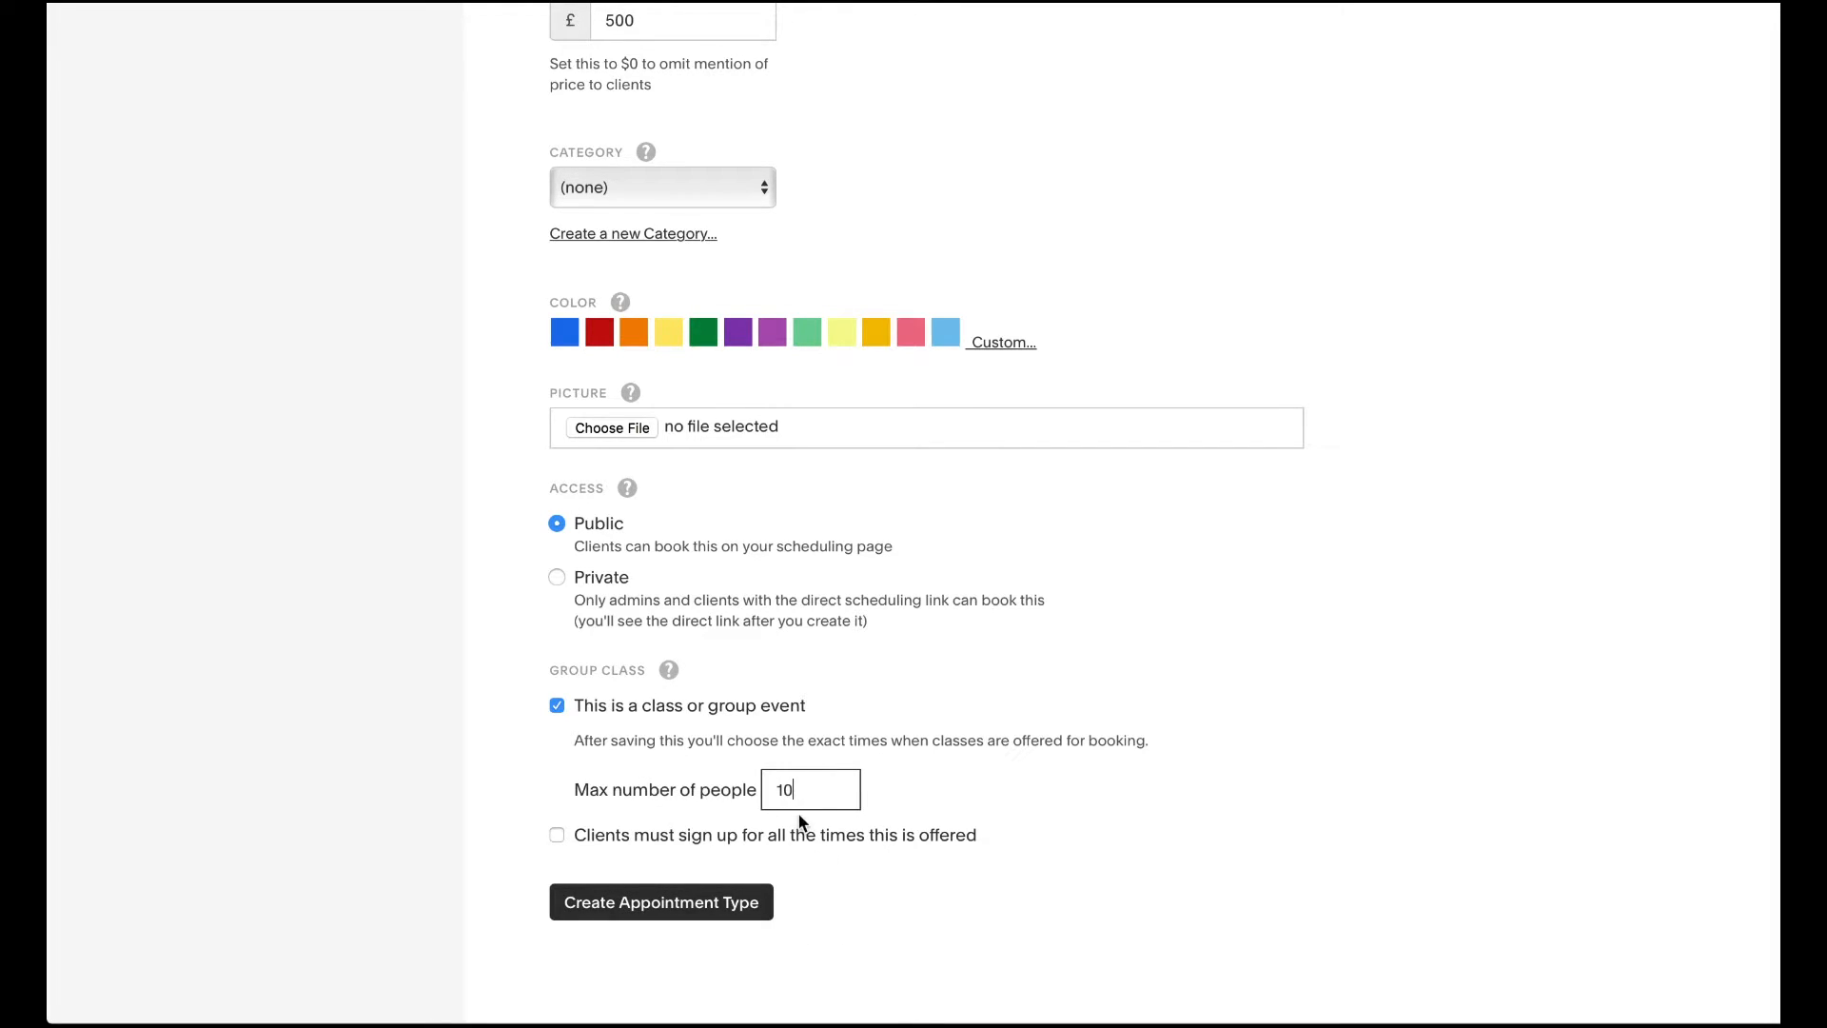
click(691, 914)
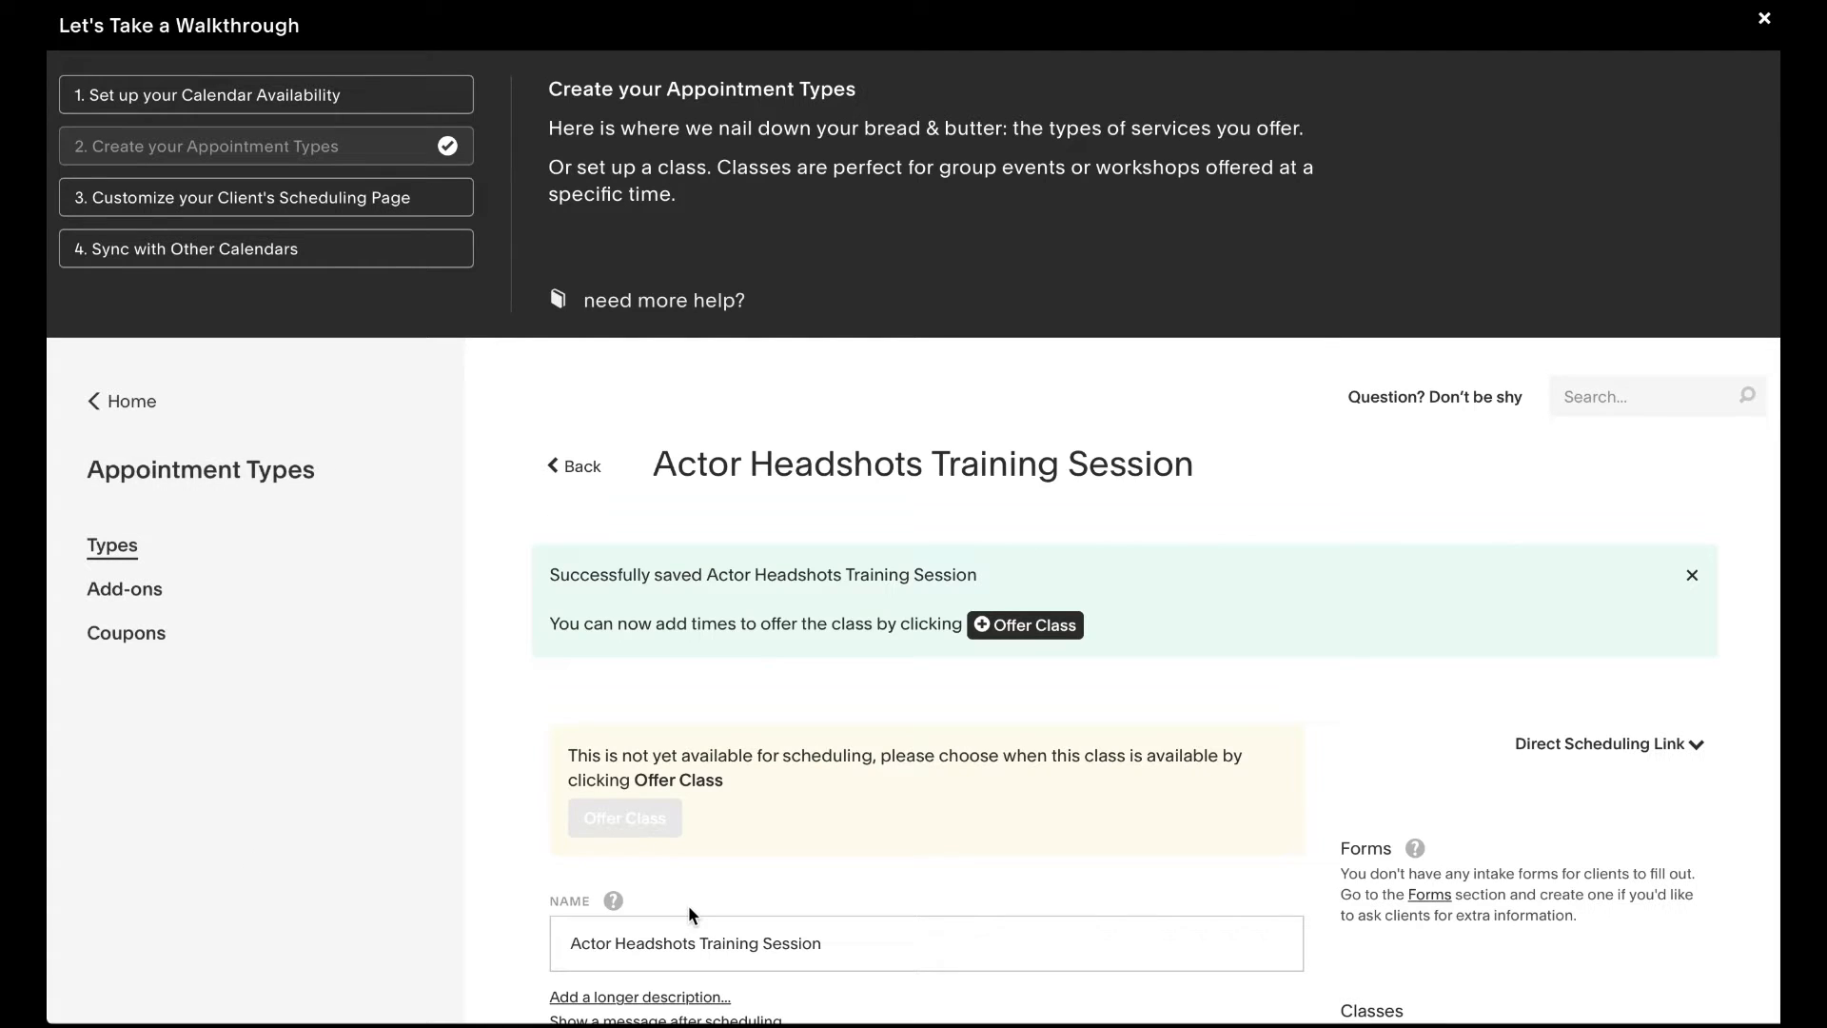
scroll(688, 905, down, 5)
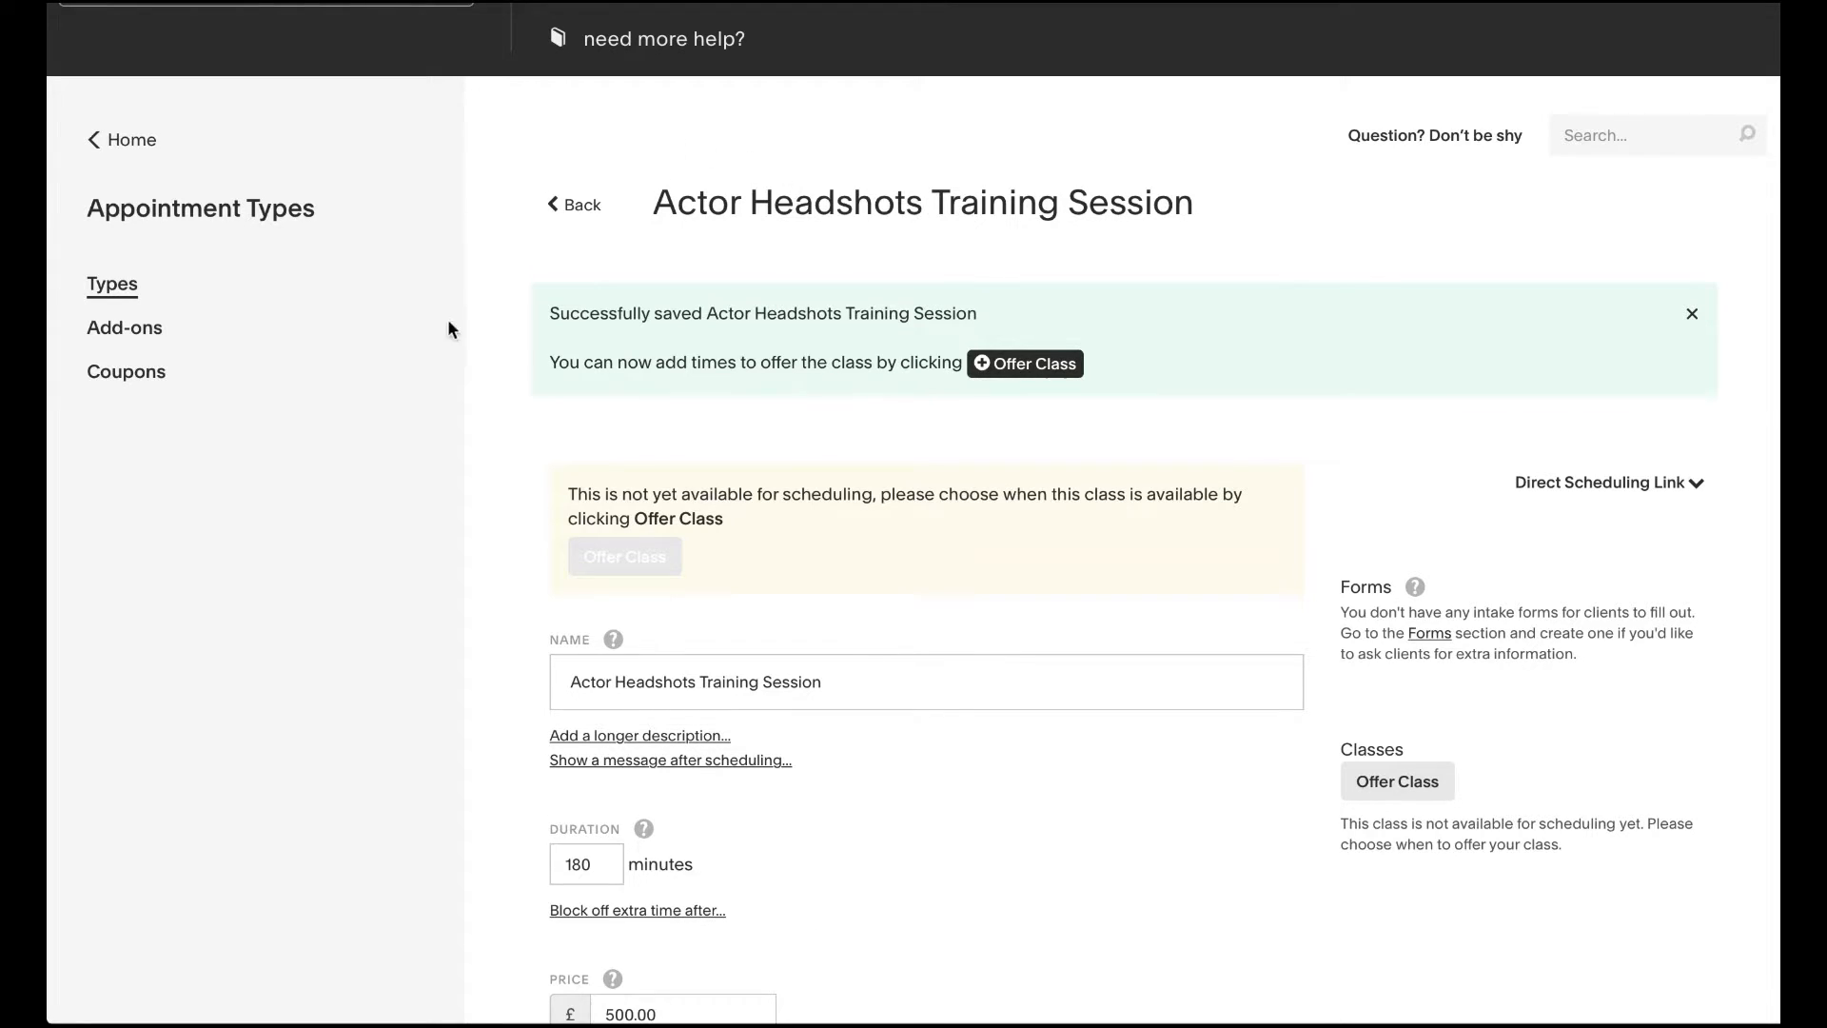
Open the offer-class form for Actor Headshots Training Session and its Offered at date picker
click(1022, 369)
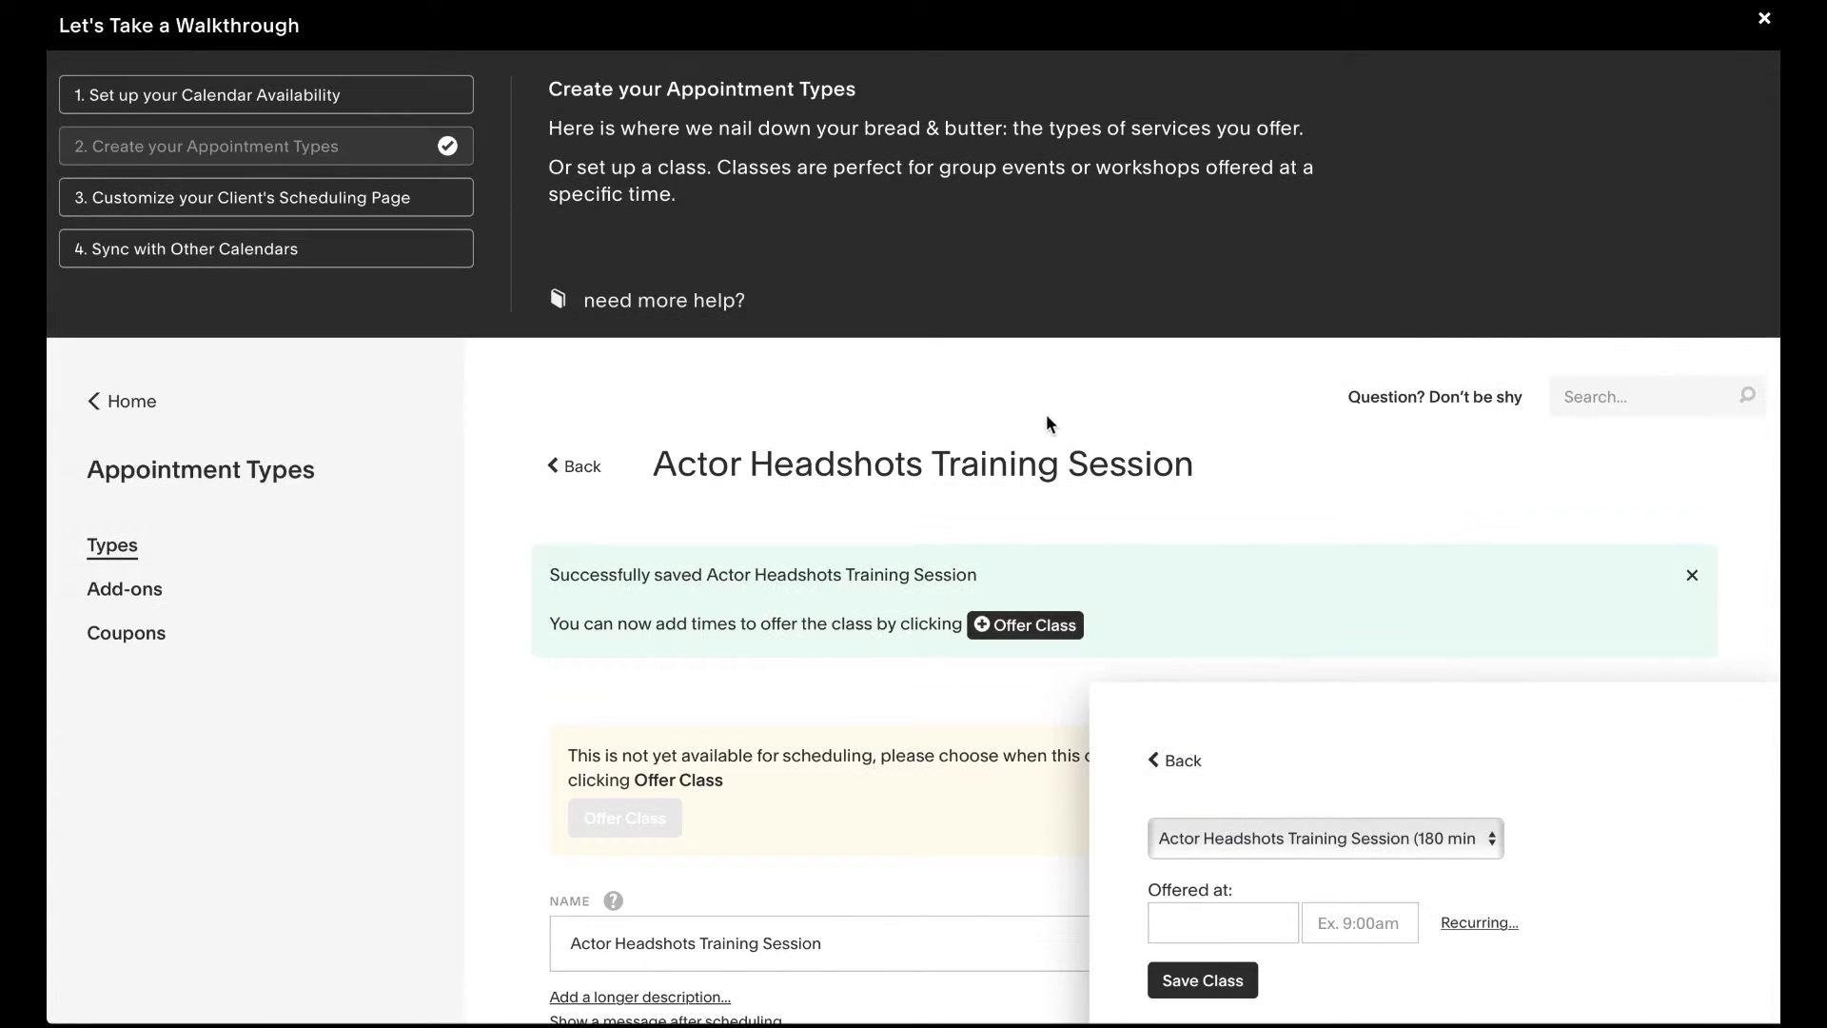
scroll(1279, 768, down, 2)
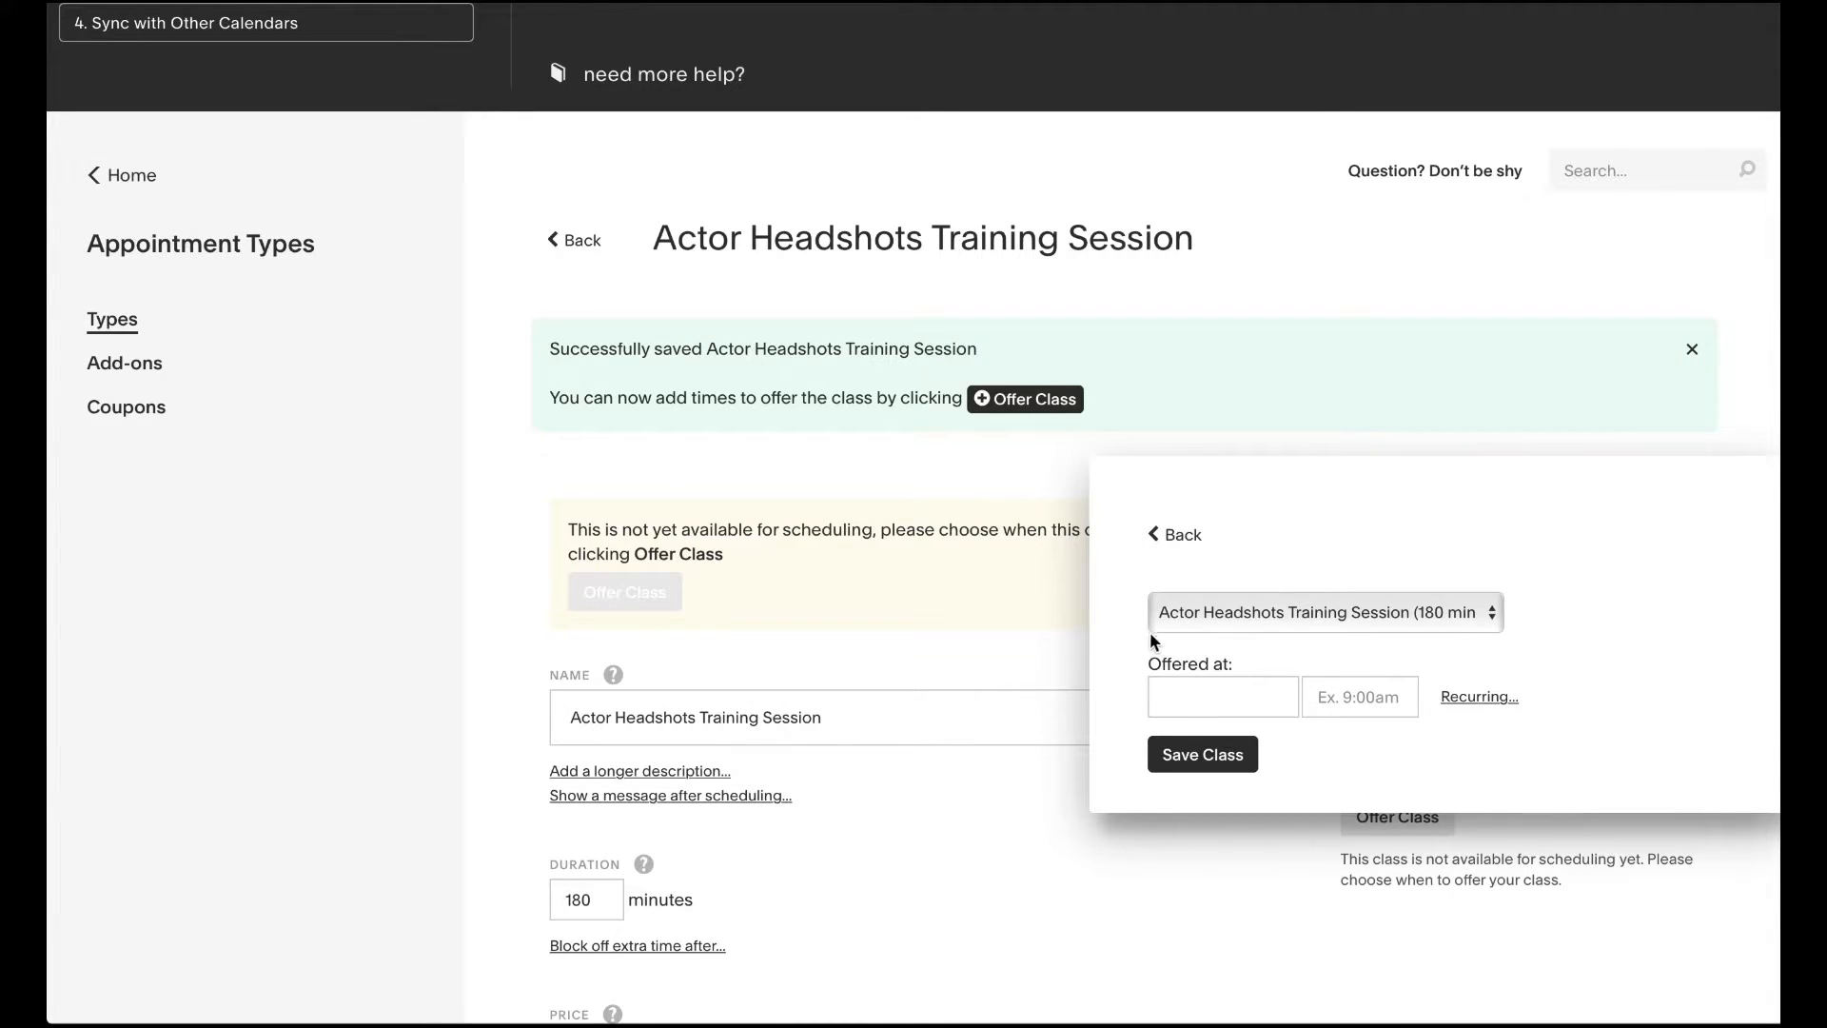
click(1209, 693)
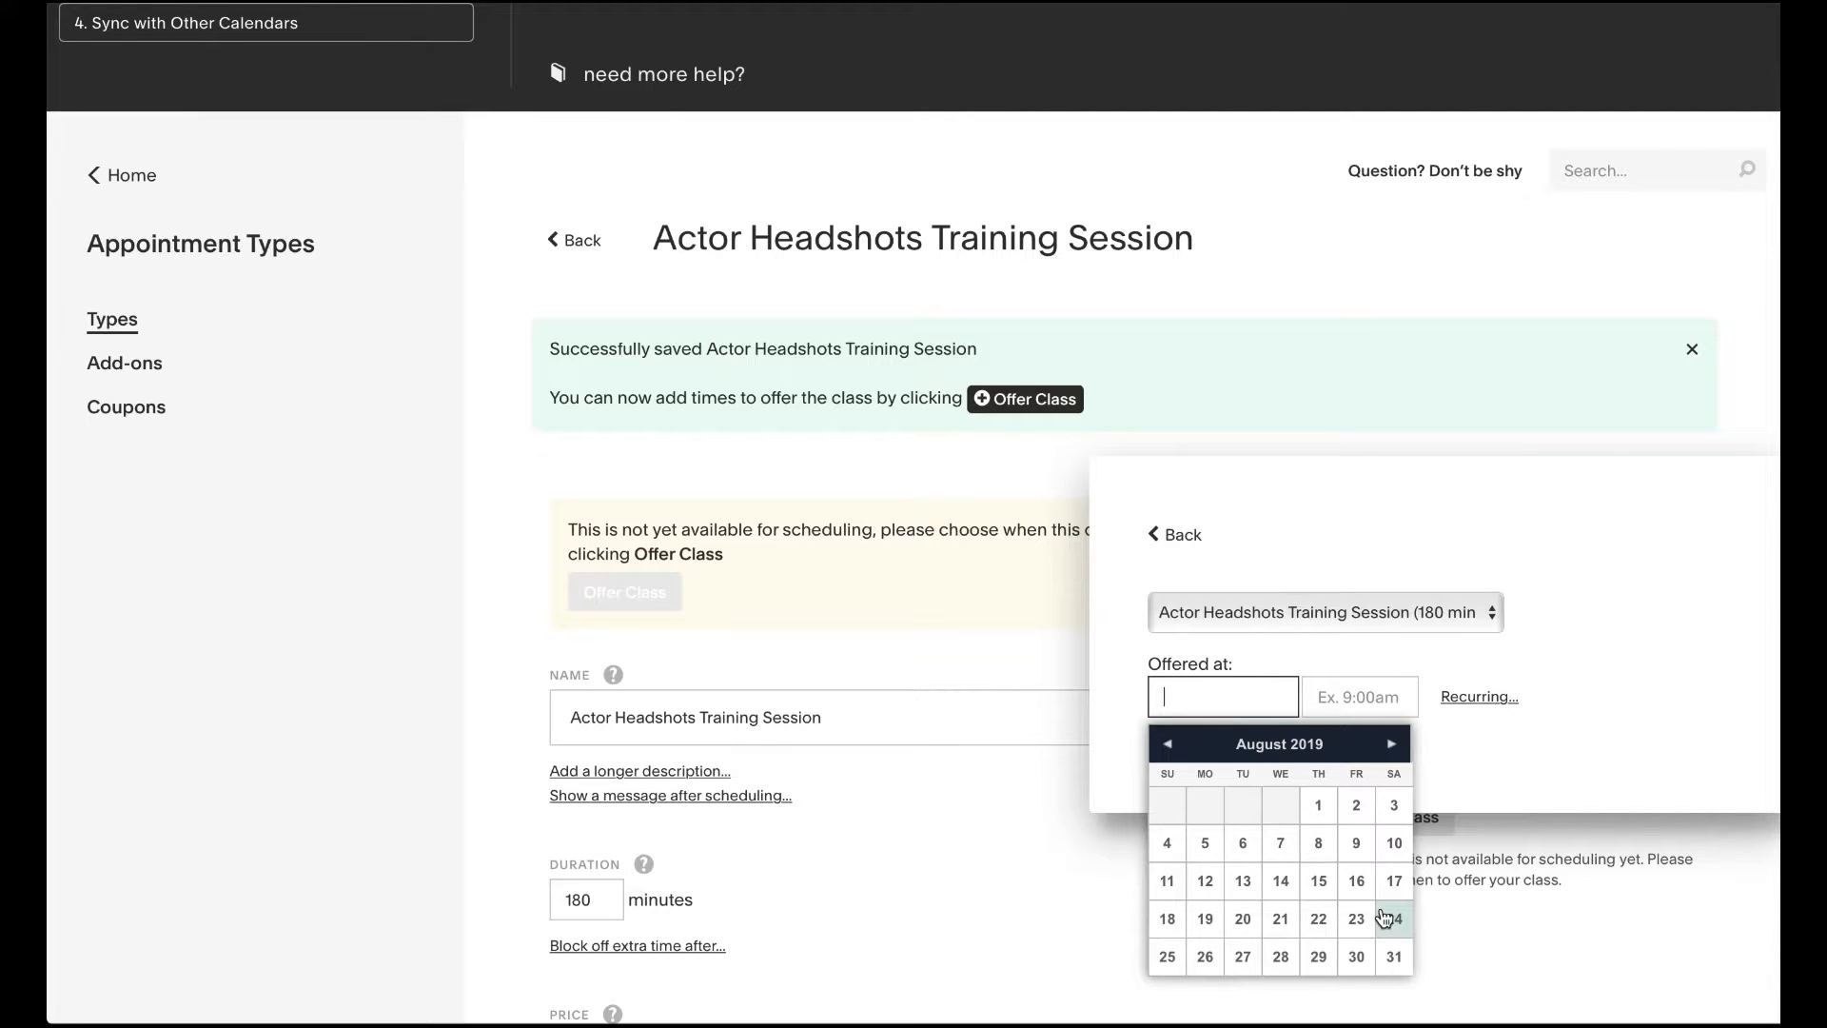
Schedule the class every Wednesday at 9:00am for 8 weeks, 28 August to 16 October 2019
click(1281, 959)
click(1373, 691)
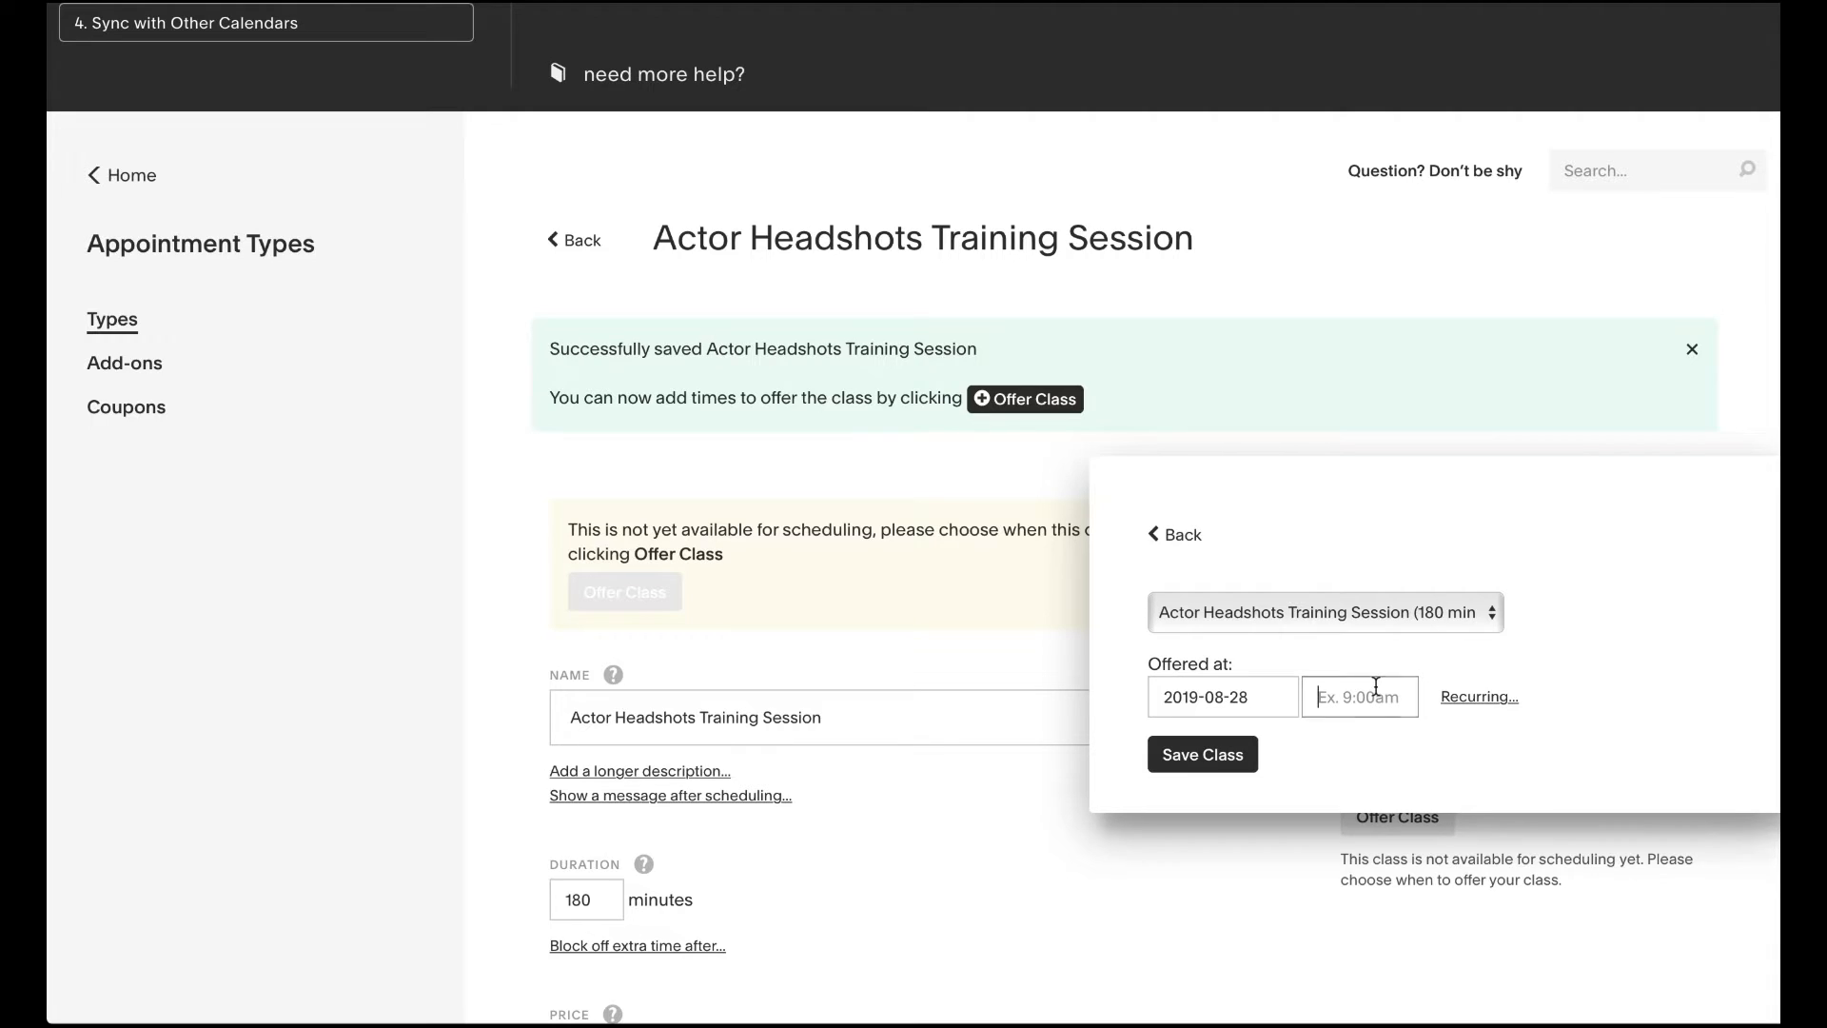
text(9.00)
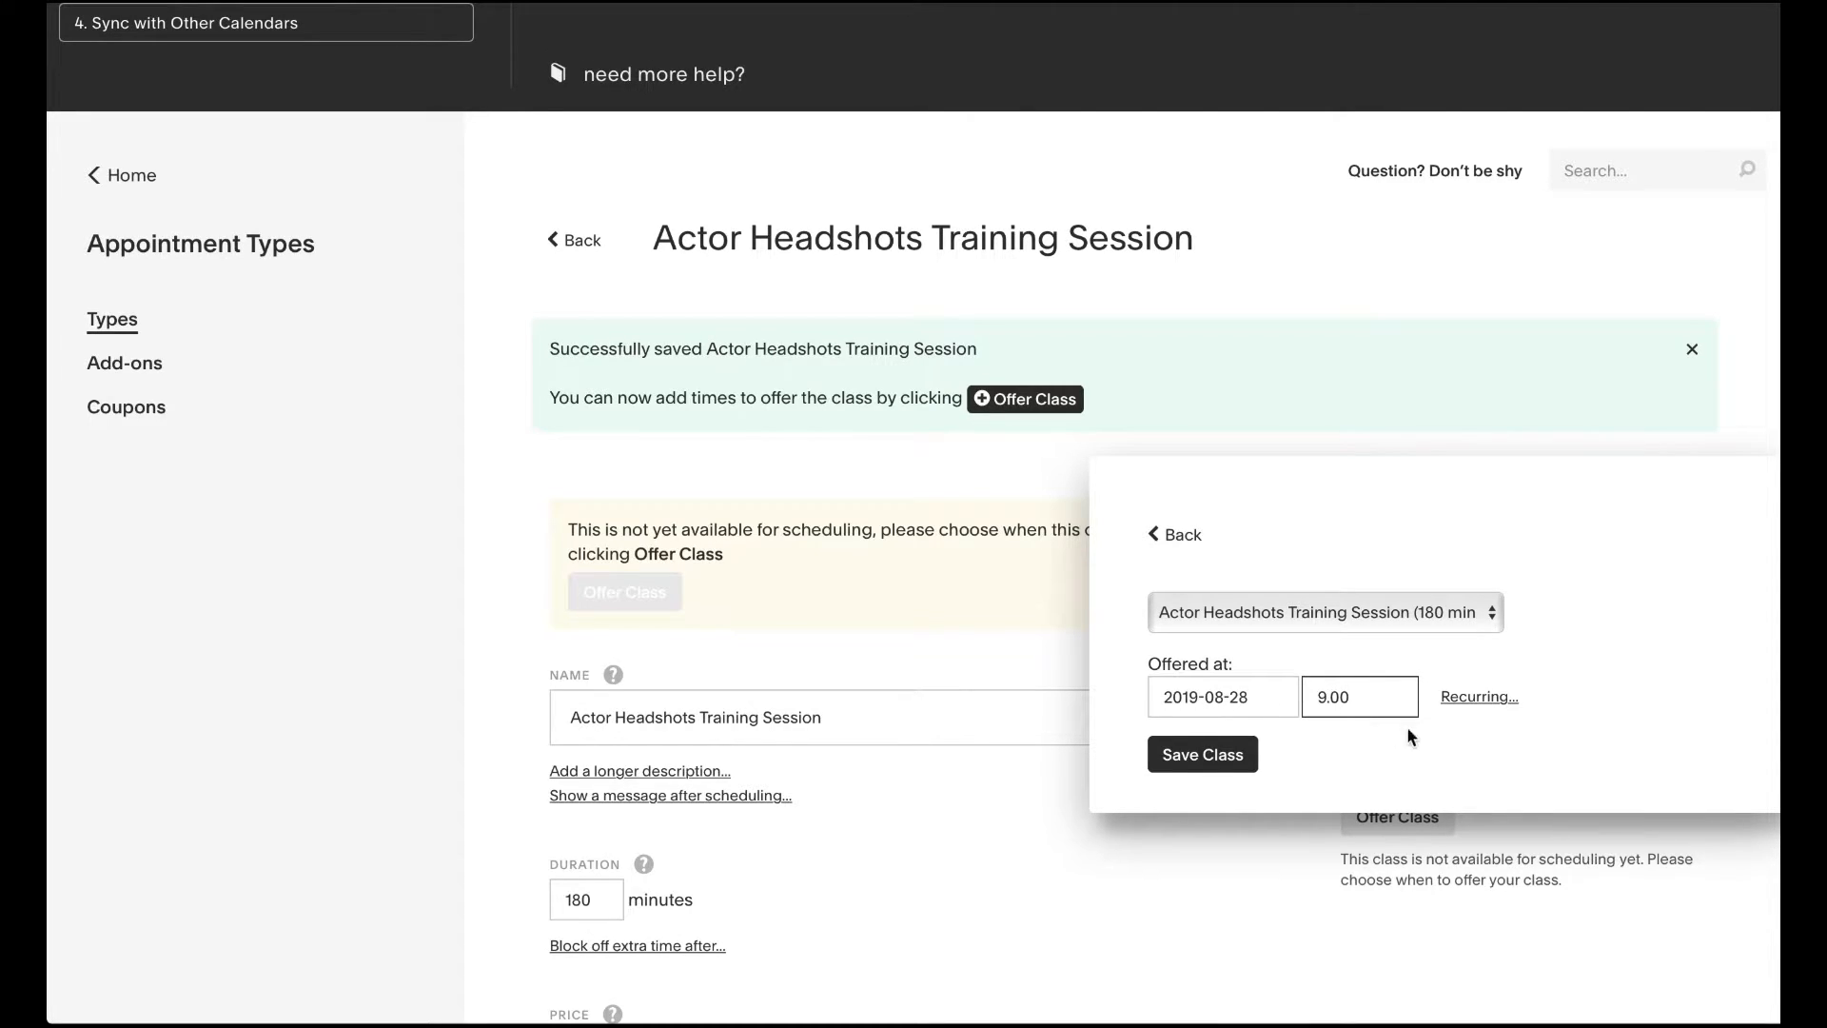
click(1470, 767)
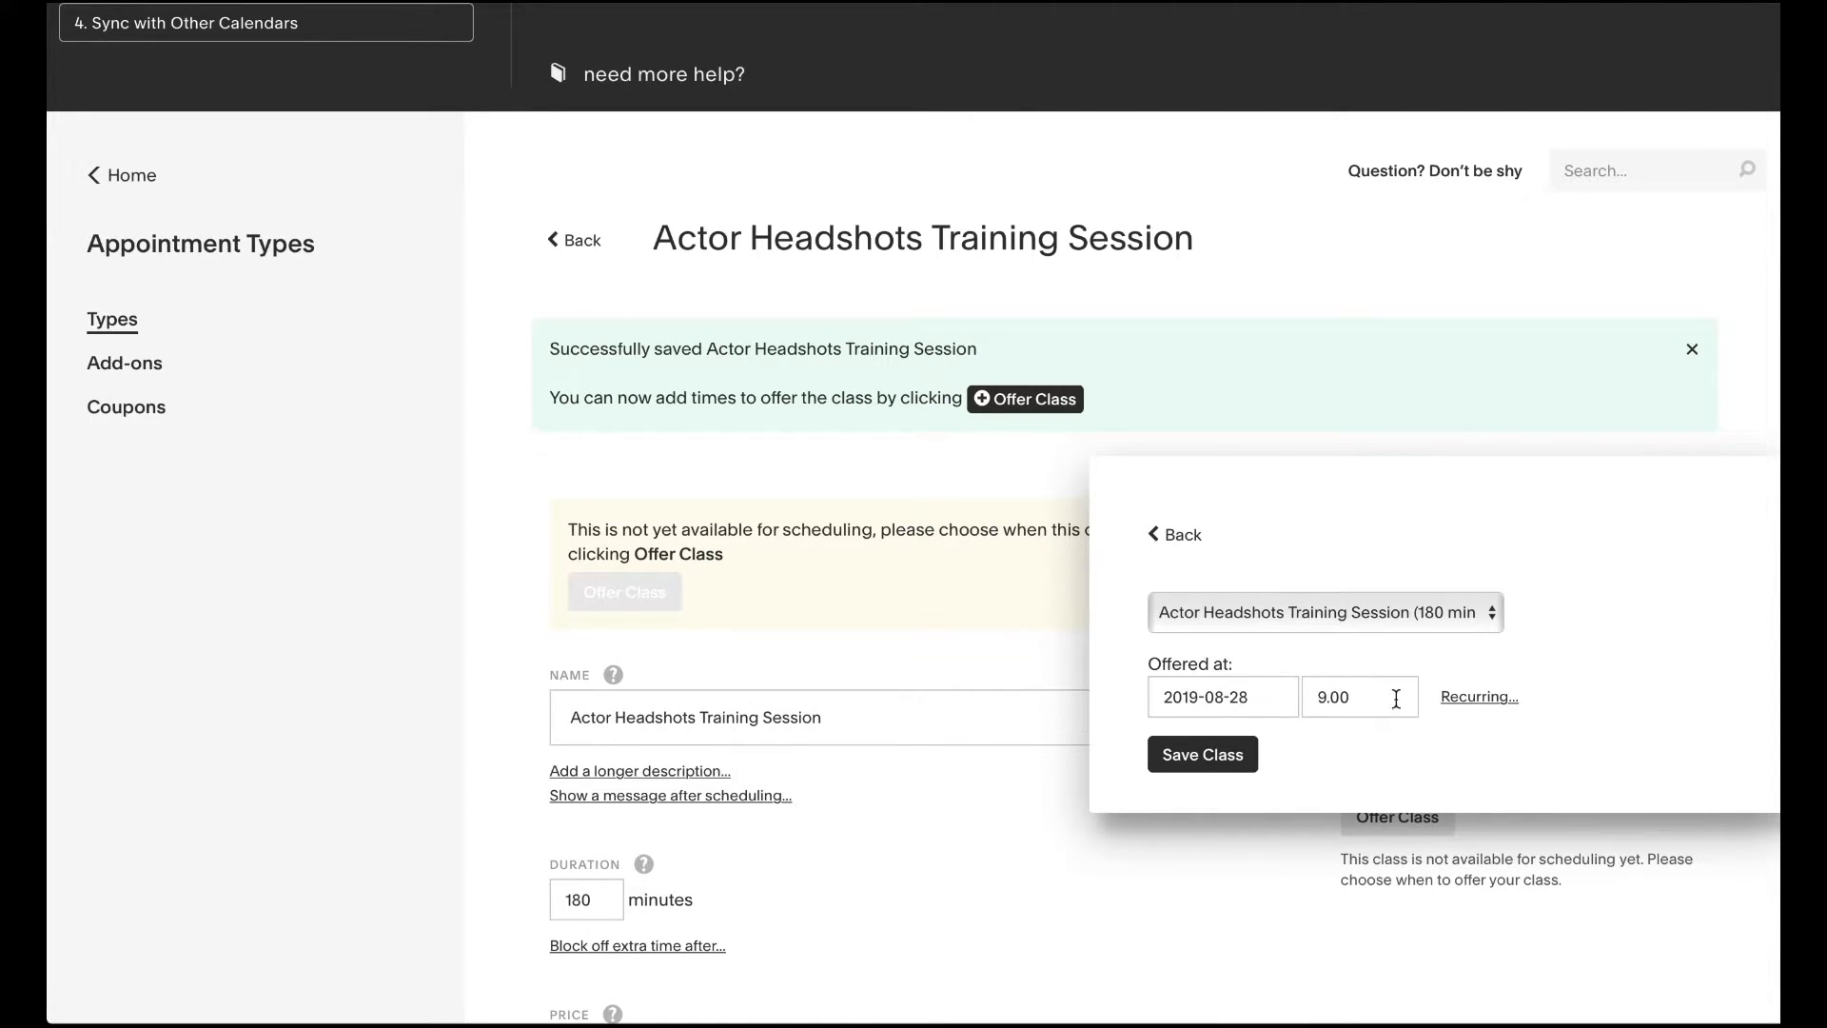
click(1479, 699)
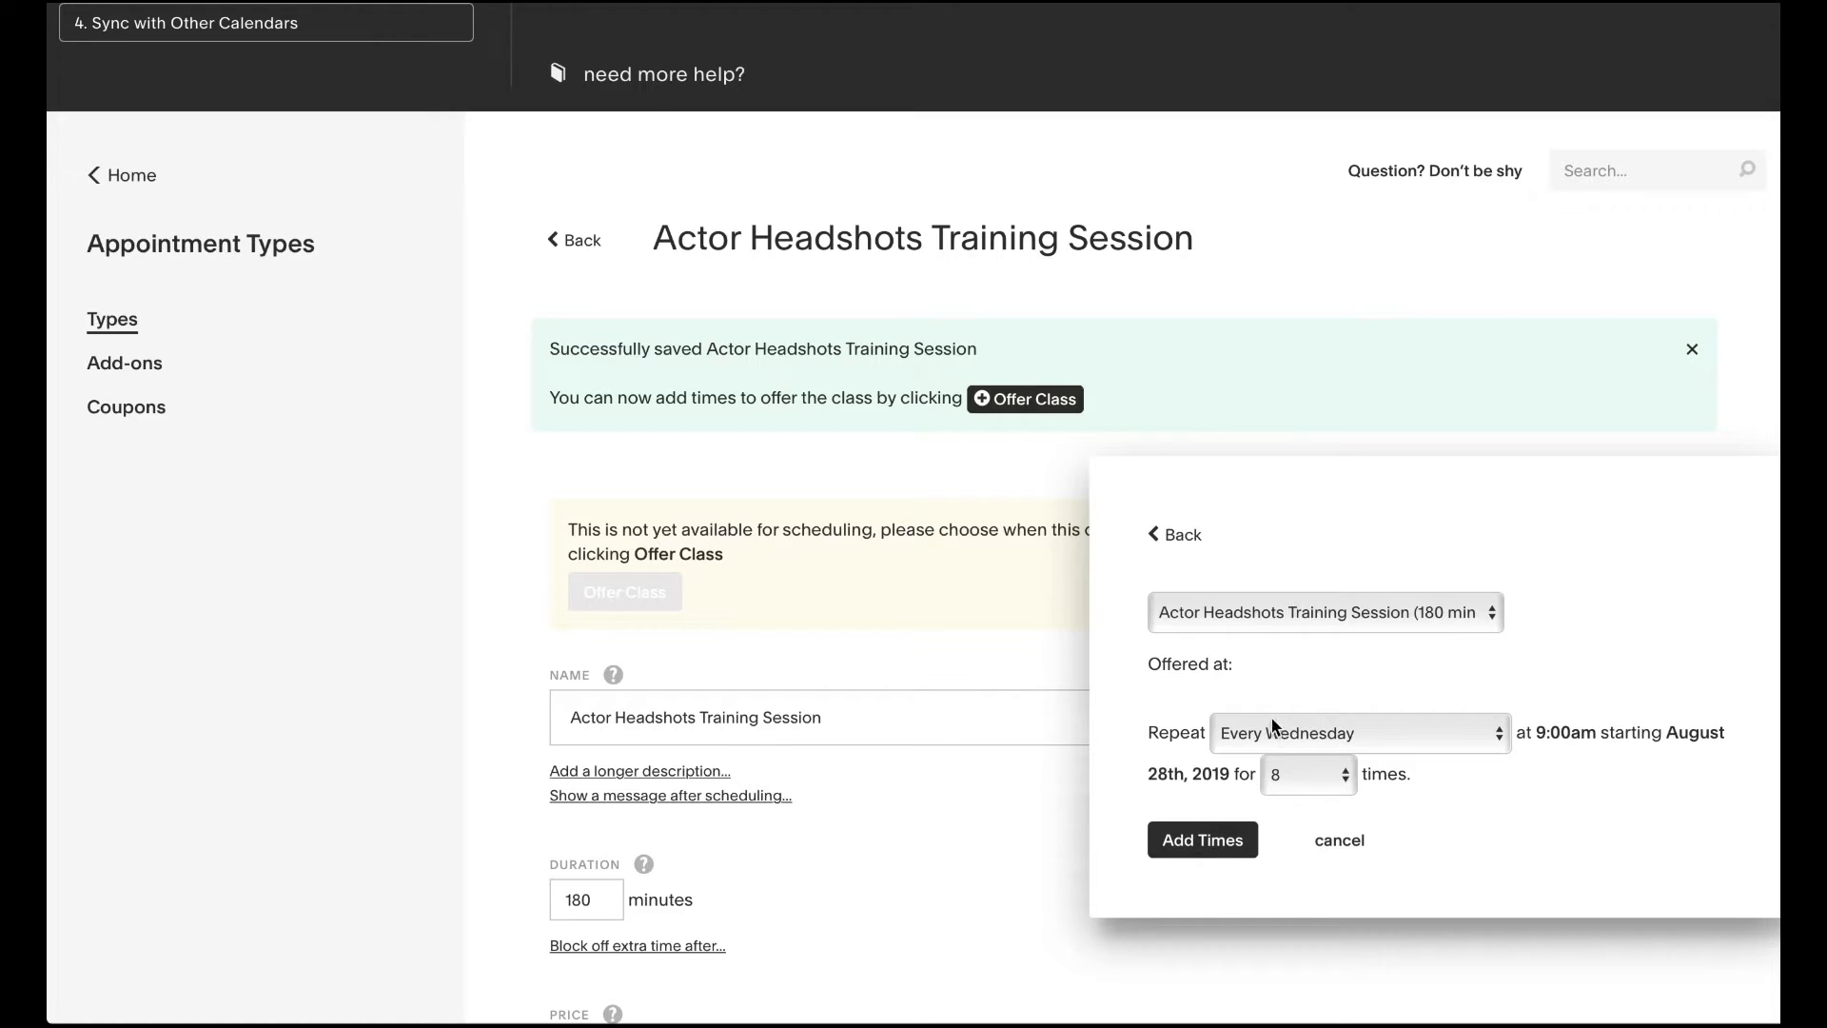
click(1203, 840)
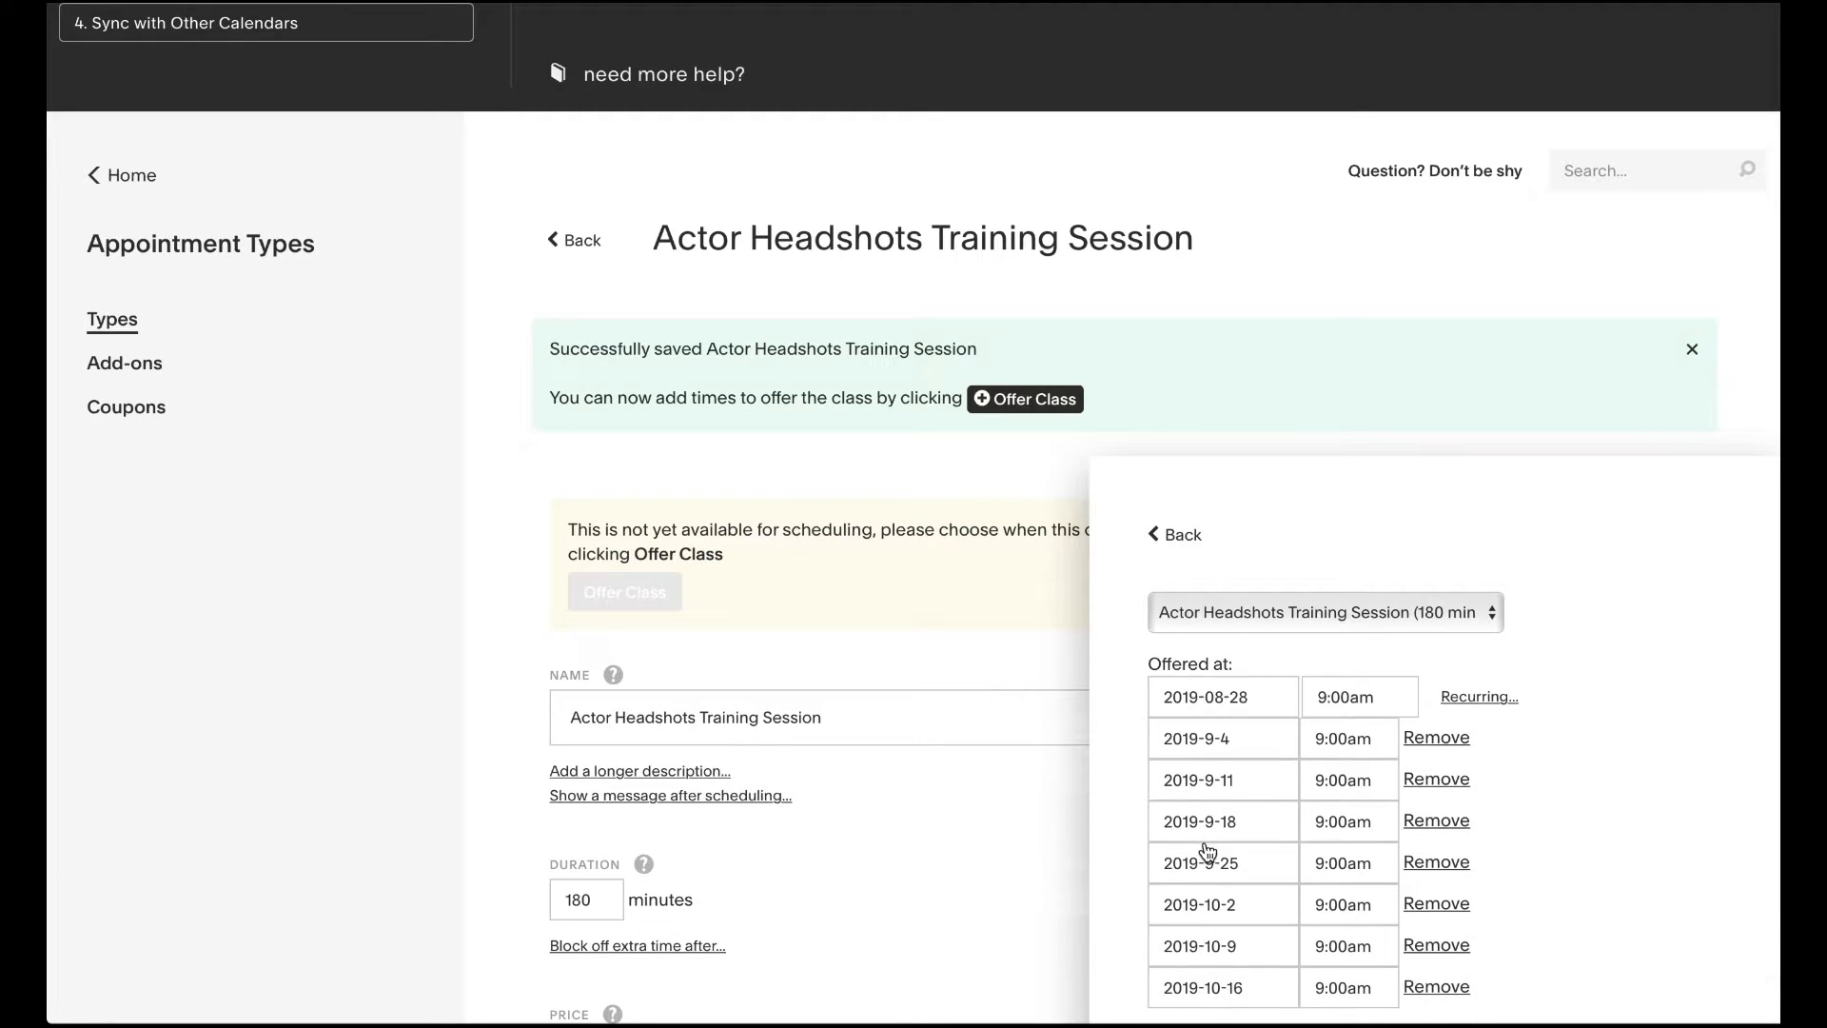
scroll(1437, 752, down, 2)
scroll(1427, 729, down, 2)
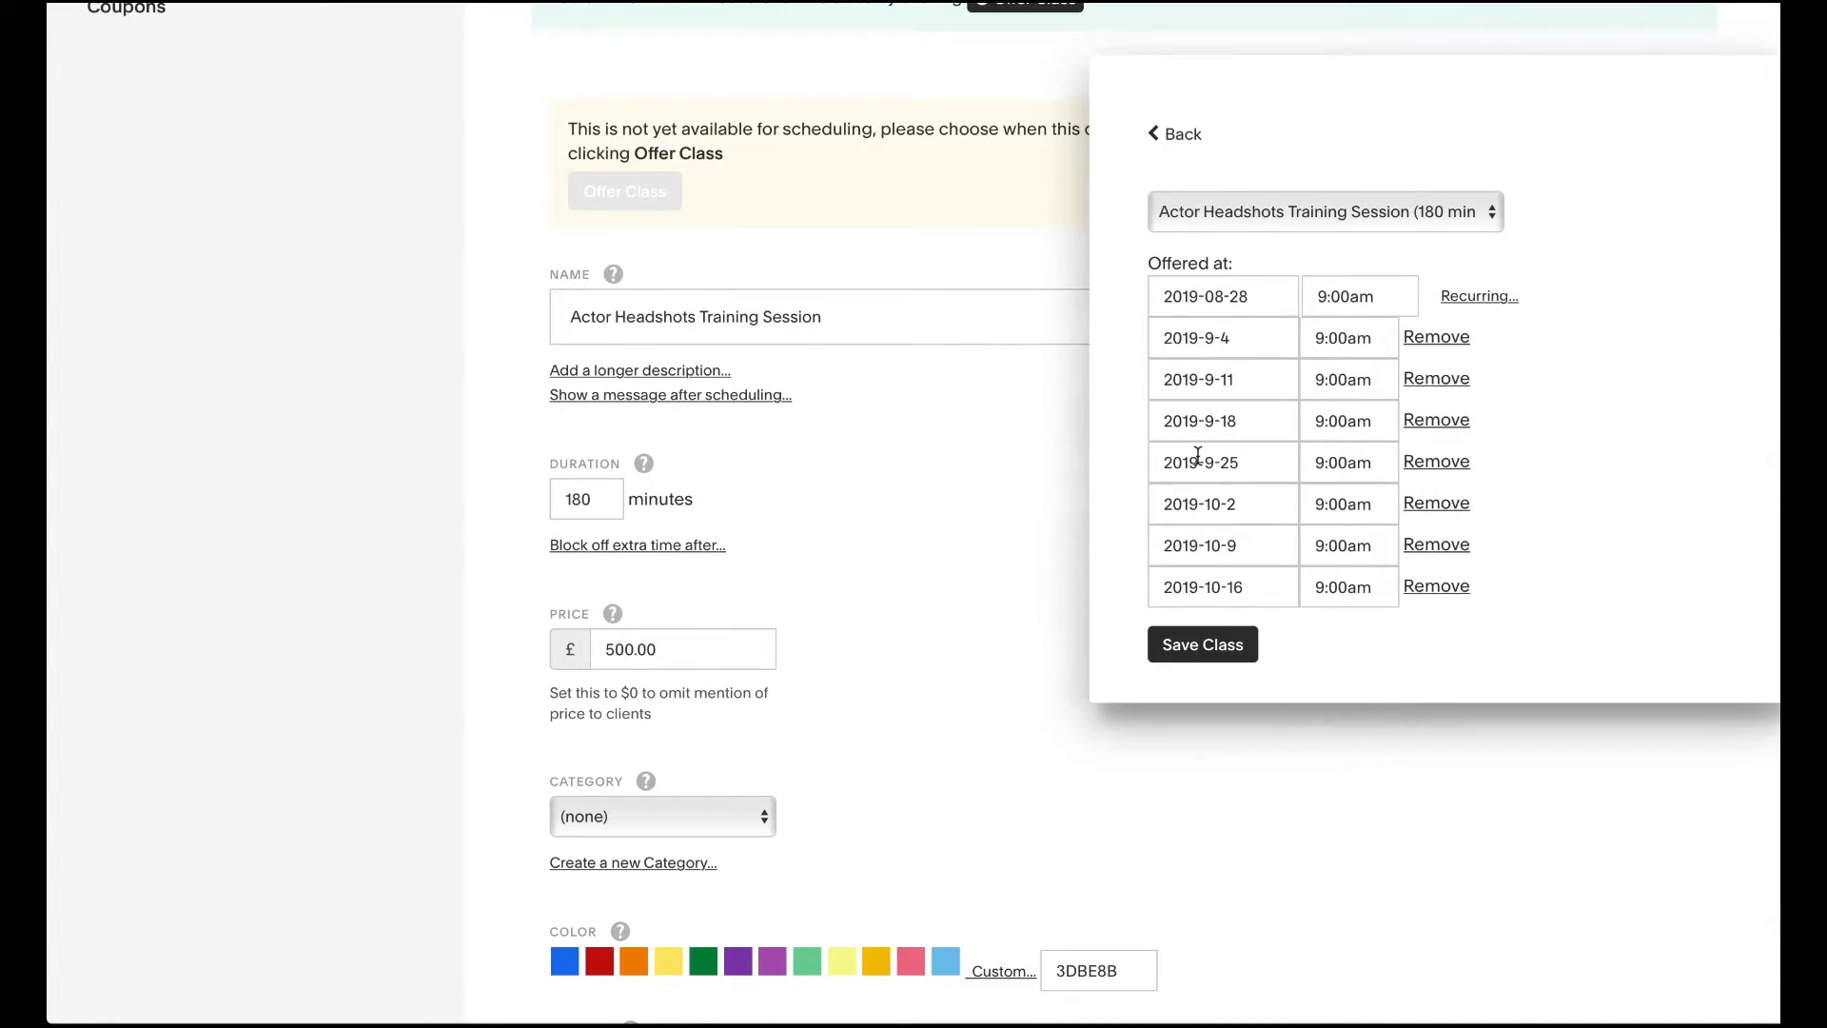
Save the eight class times and update the Actor Headshots Training Session appointment type
click(1185, 645)
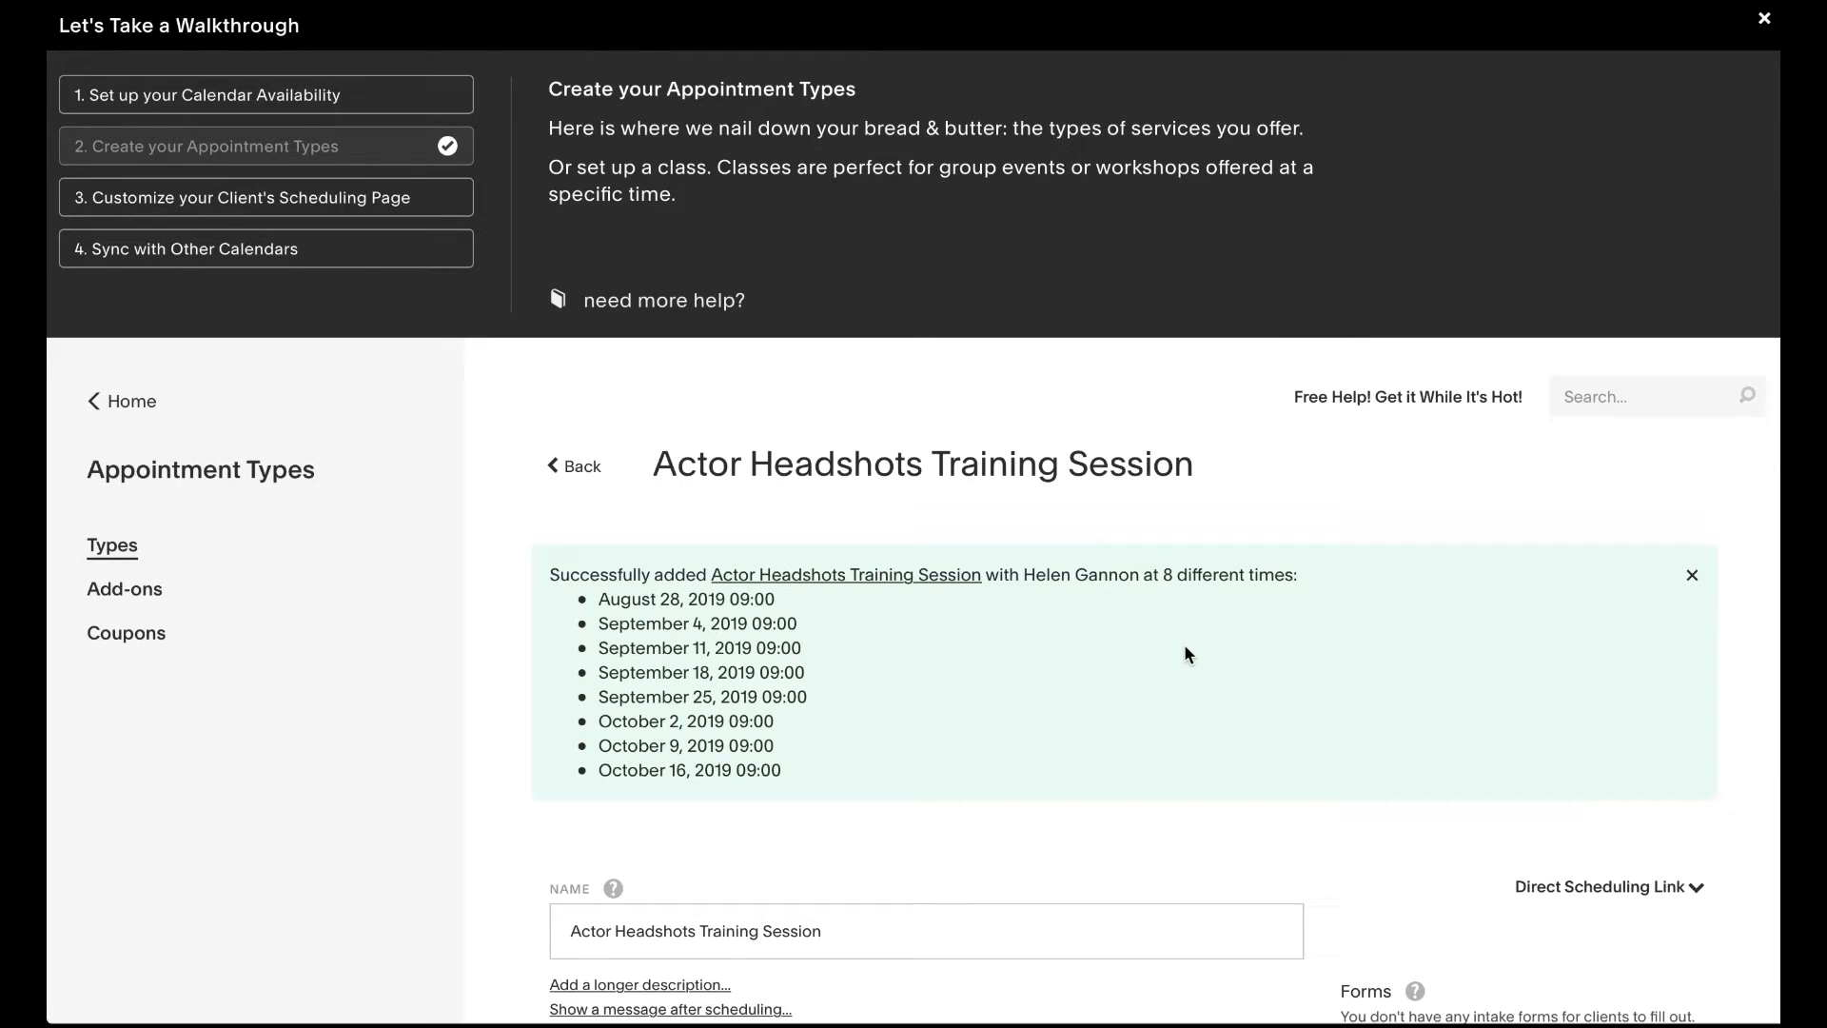
scroll(1428, 637, down, 5)
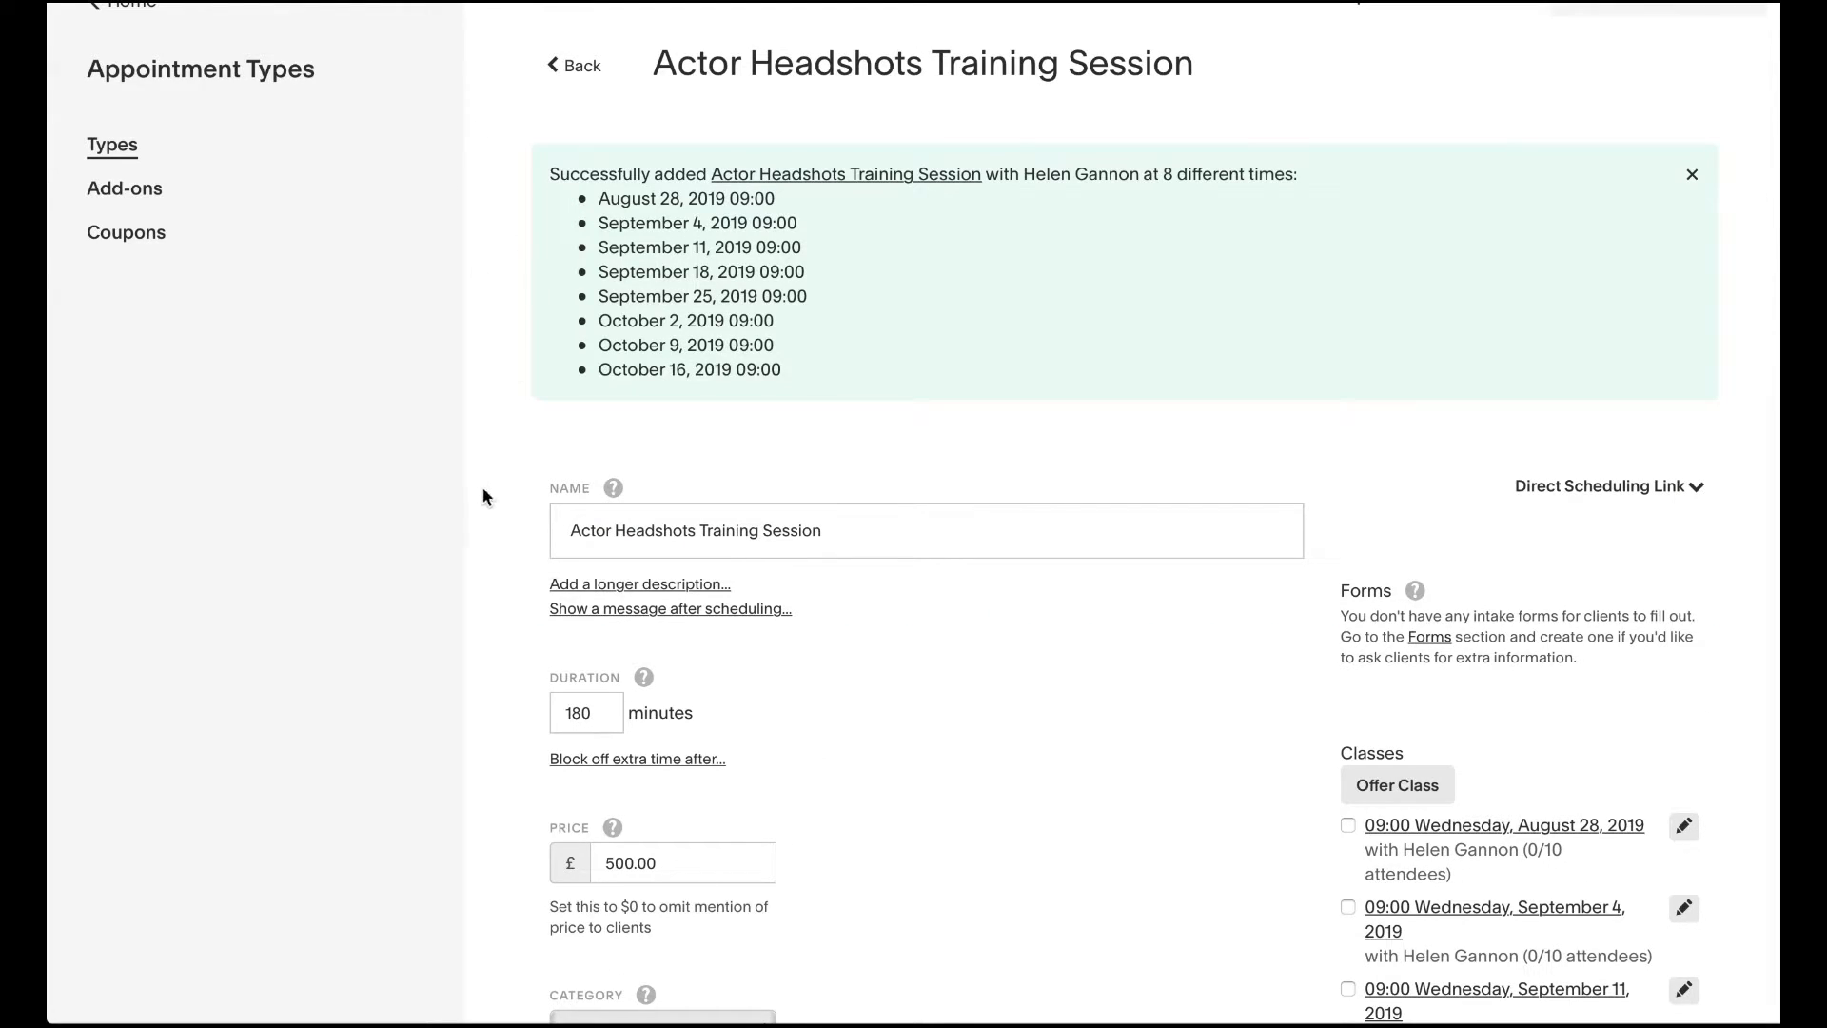
scroll(553, 544, down, 10)
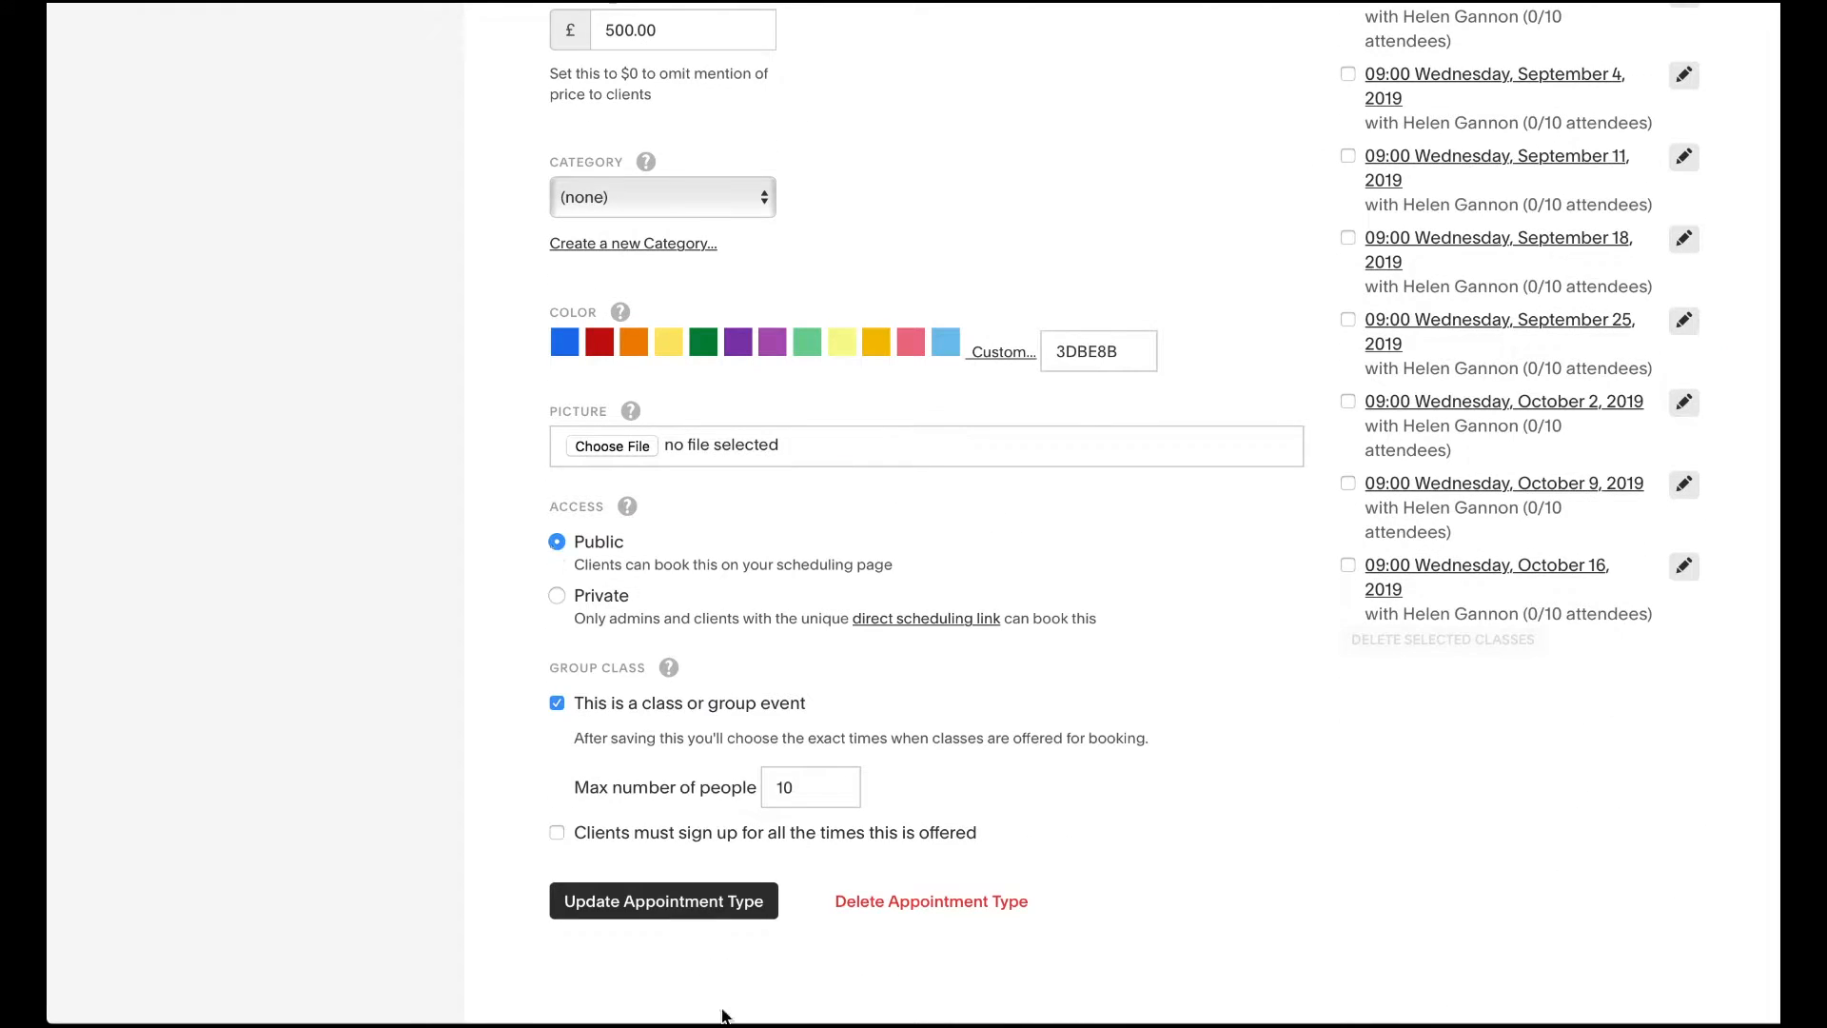
click(649, 906)
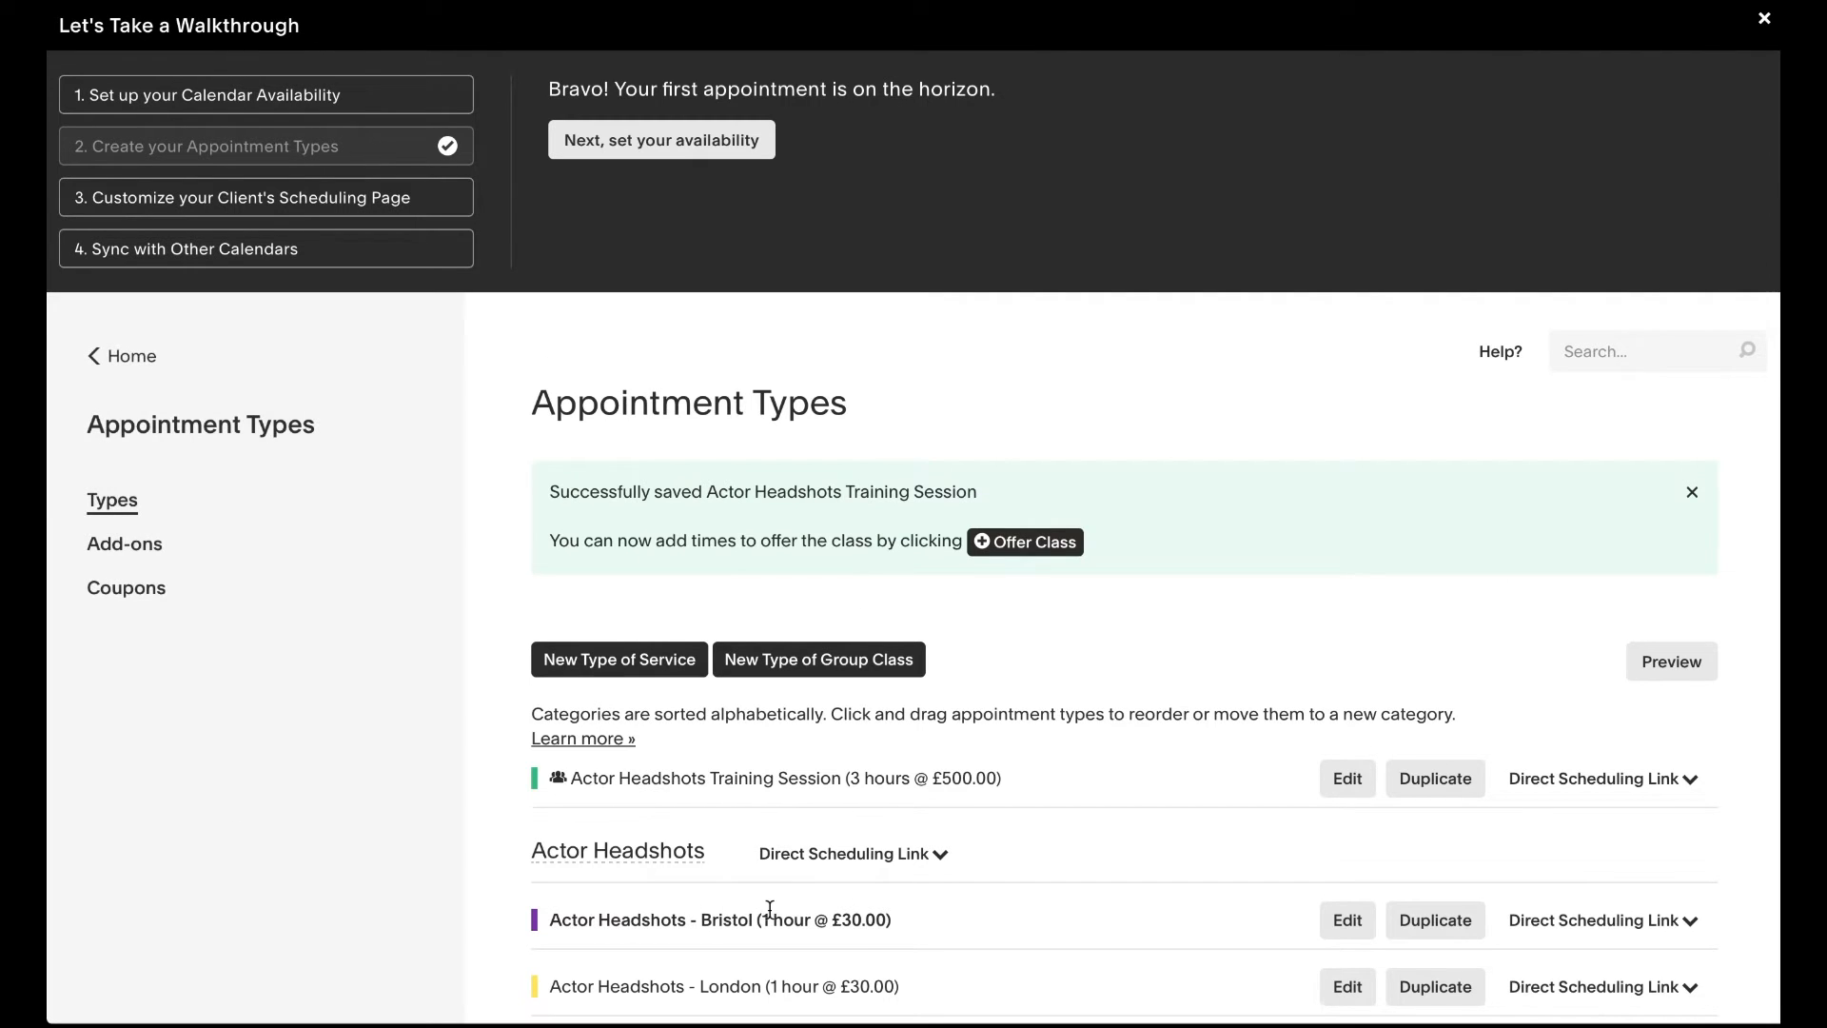
scroll(982, 799, down, 1)
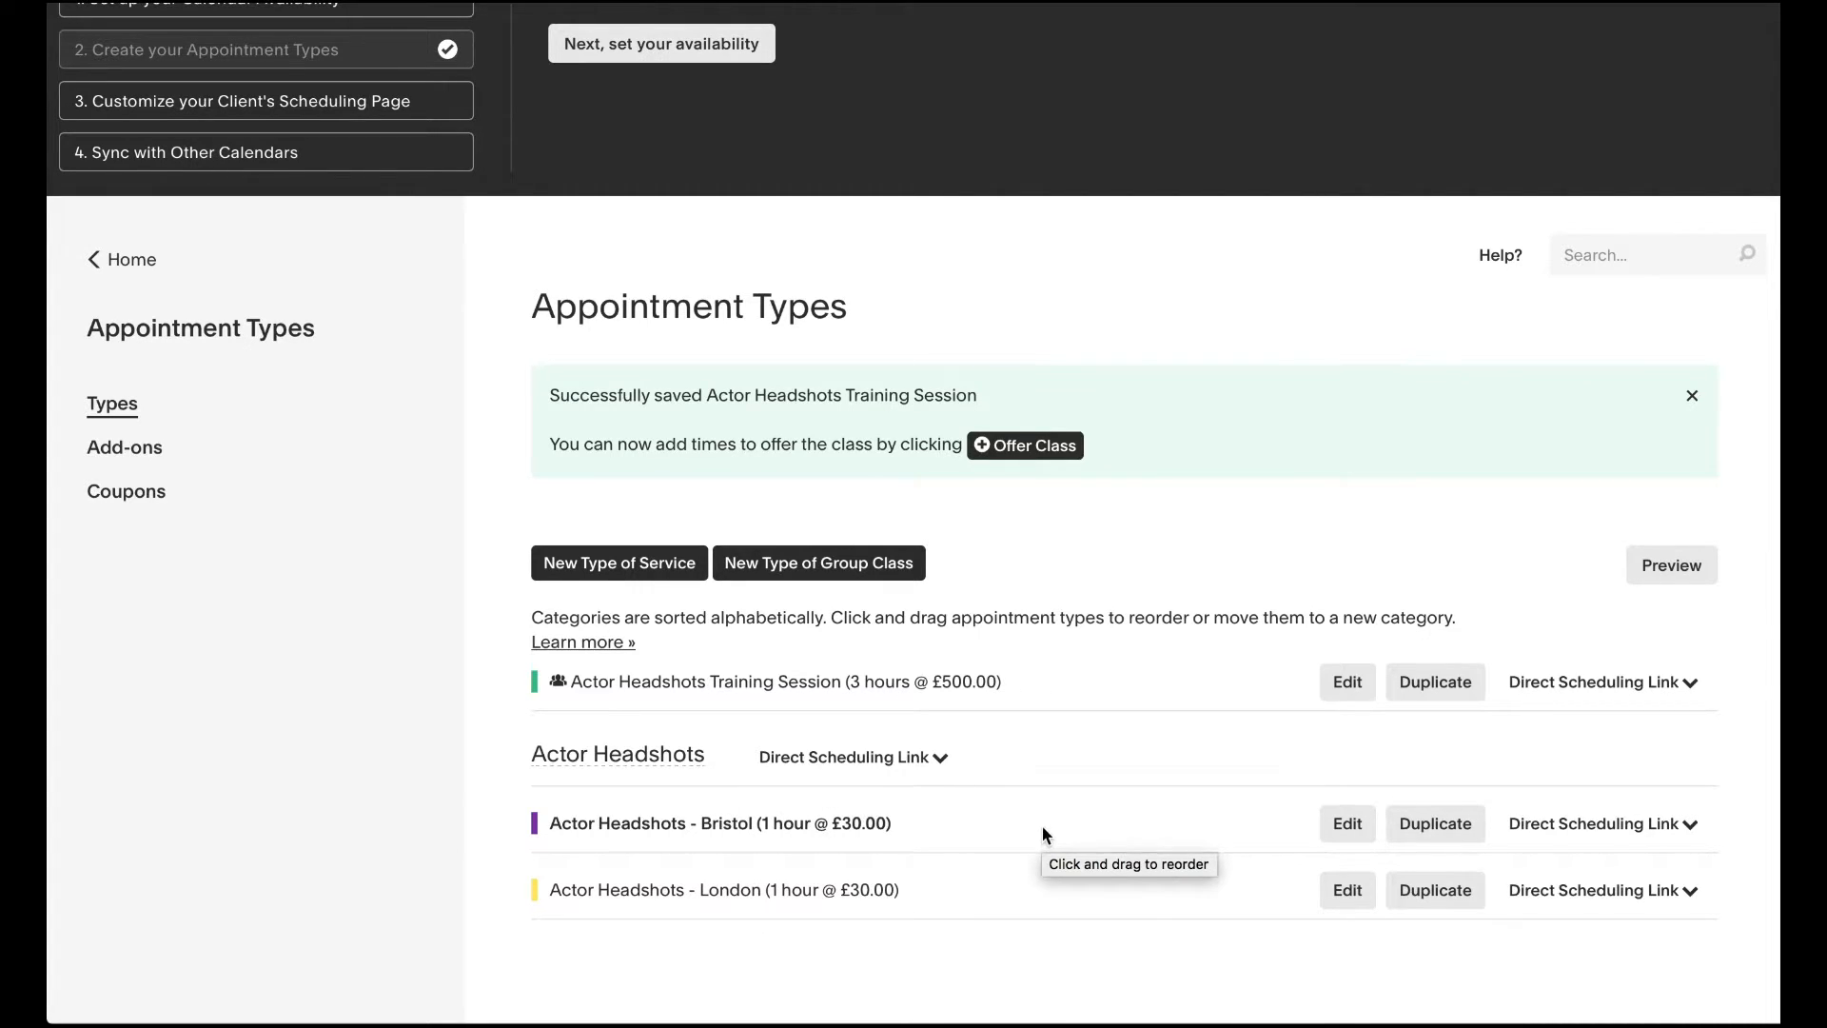
scroll(1041, 835, up, 1)
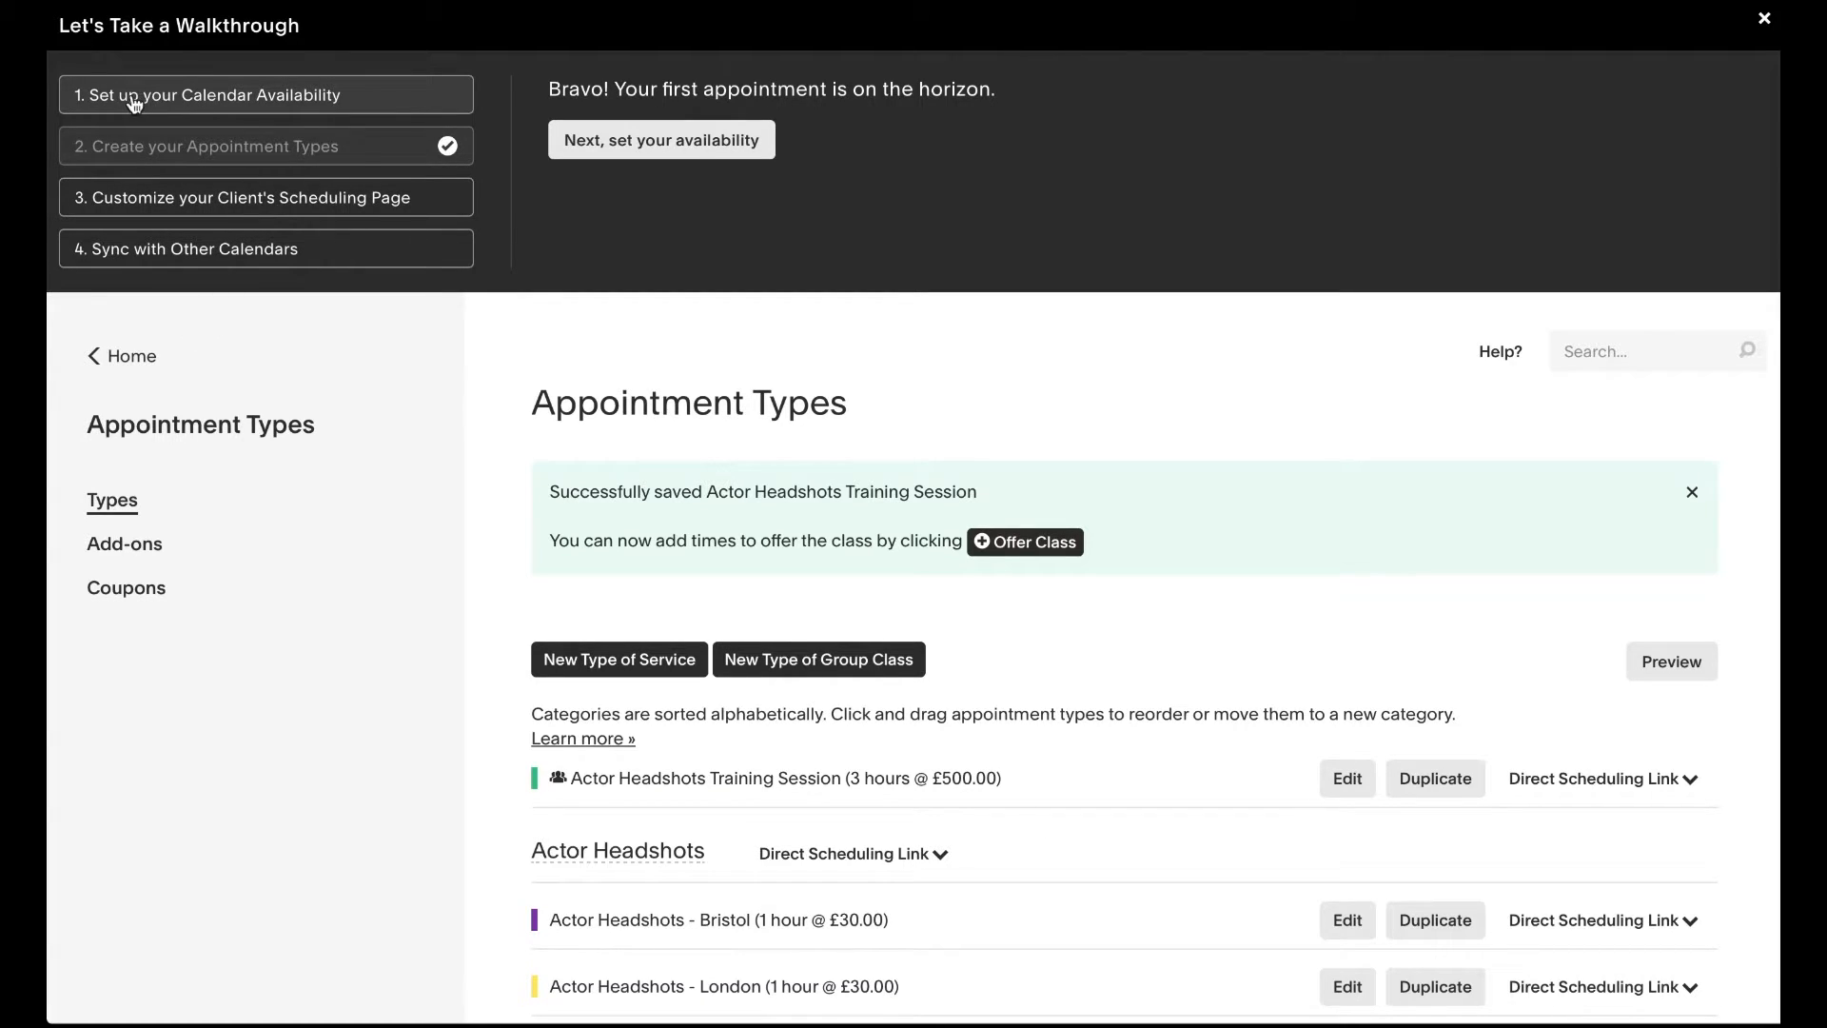
Go to Calendar Availability setup and bring the Regular Weekly Hours grid into view
click(358, 97)
scroll(1121, 457, down, 8)
scroll(1119, 471, up, 1)
scroll(1119, 470, up, 3)
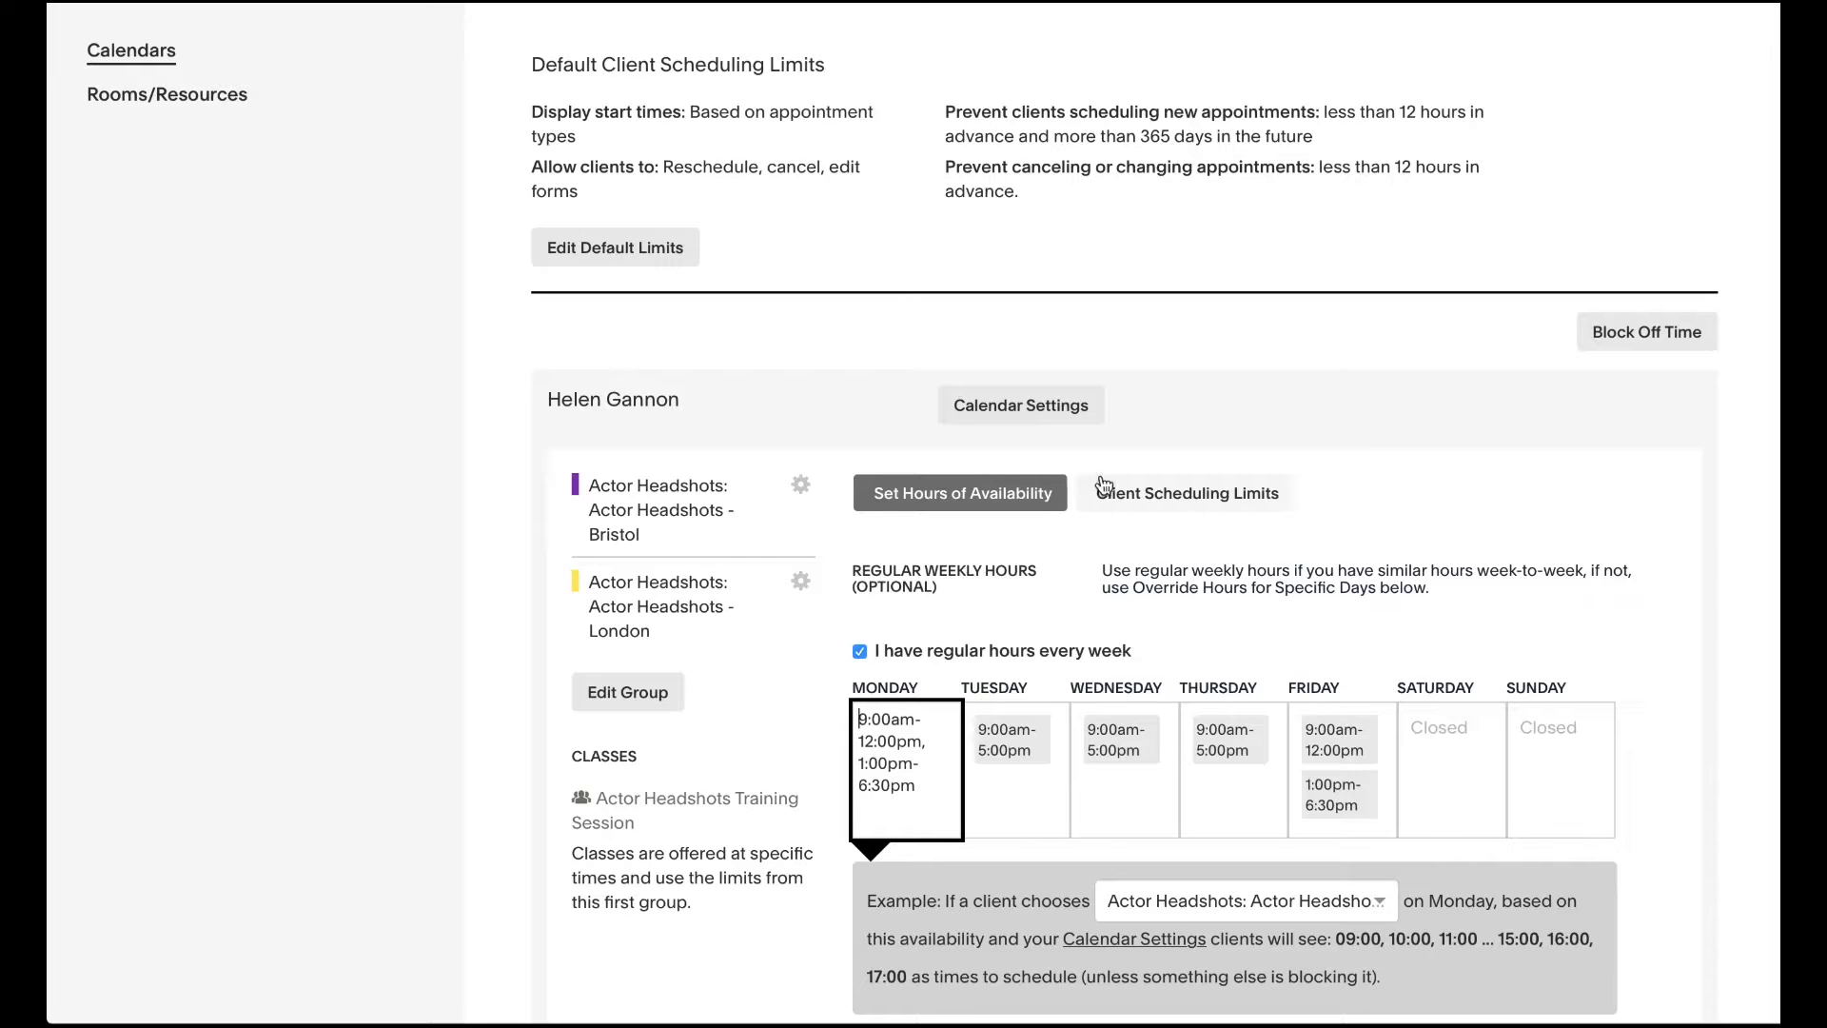
scroll(1104, 487, down, 1)
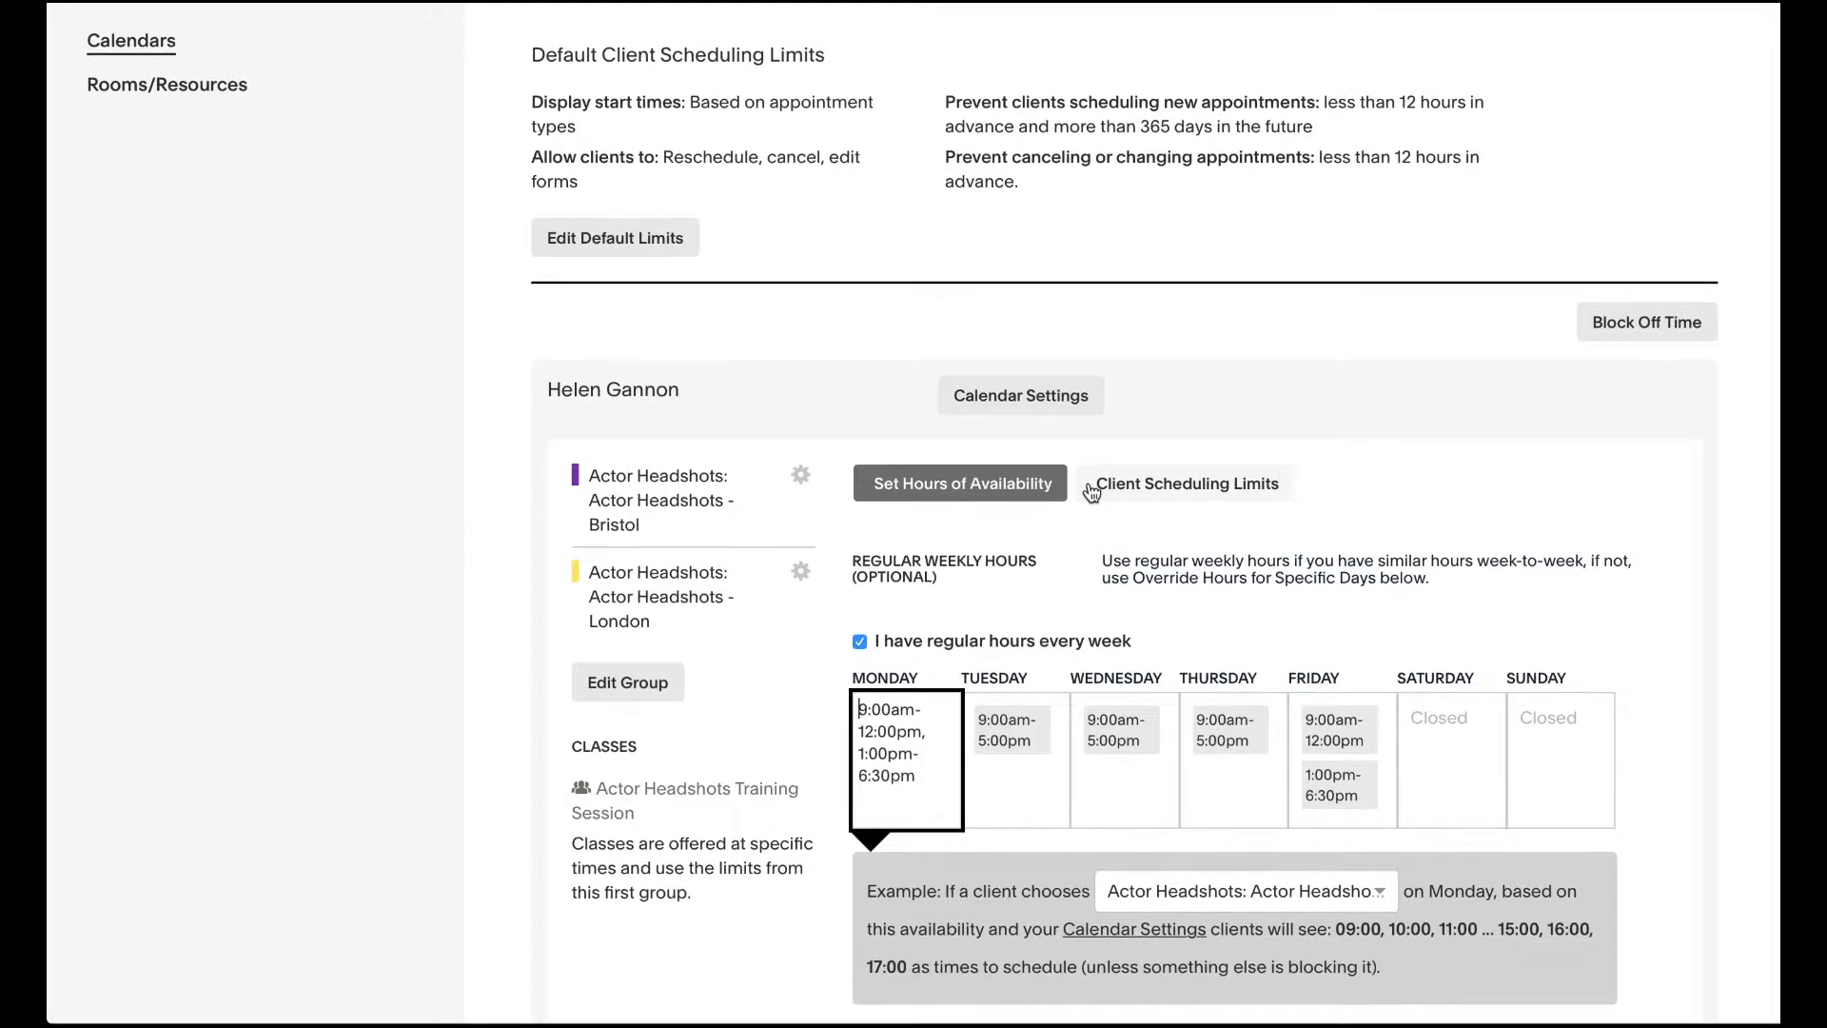
scroll(1396, 581, down, 2)
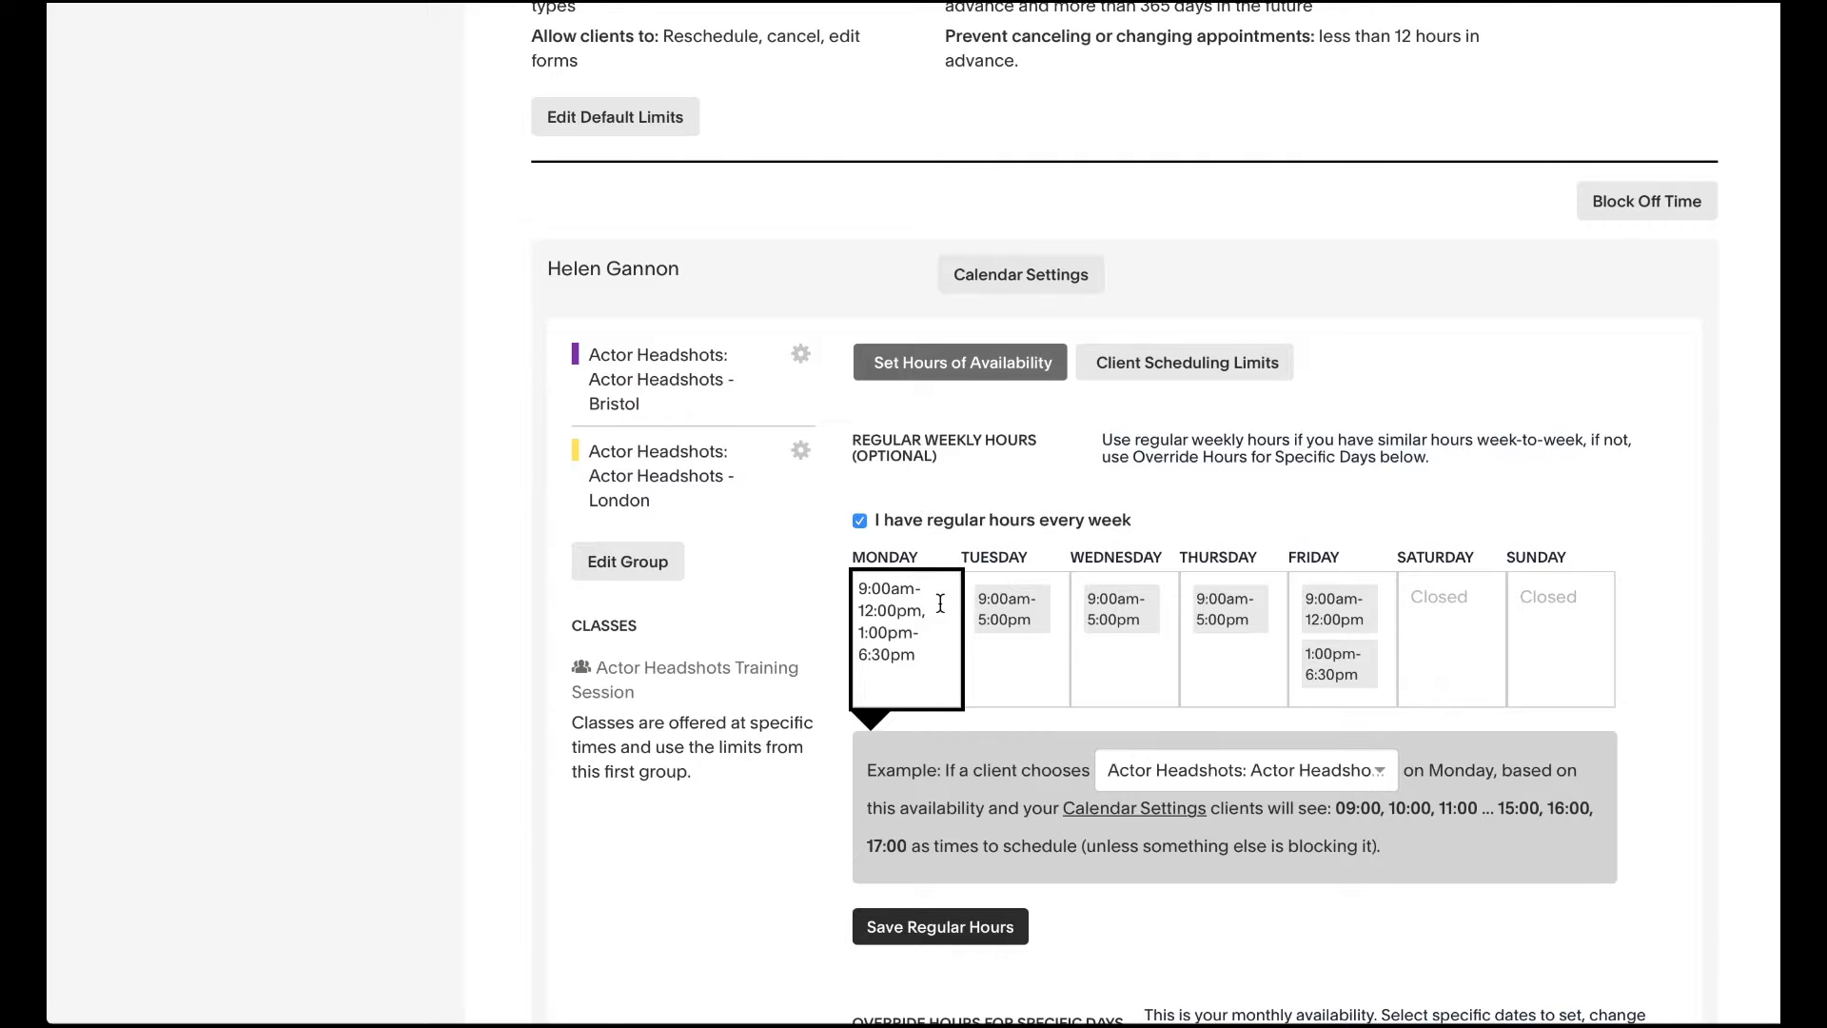
Replace Monday's hours with hourly start times 09:00–12:00 and 14:00–16:00
drag(922, 655, 854, 560)
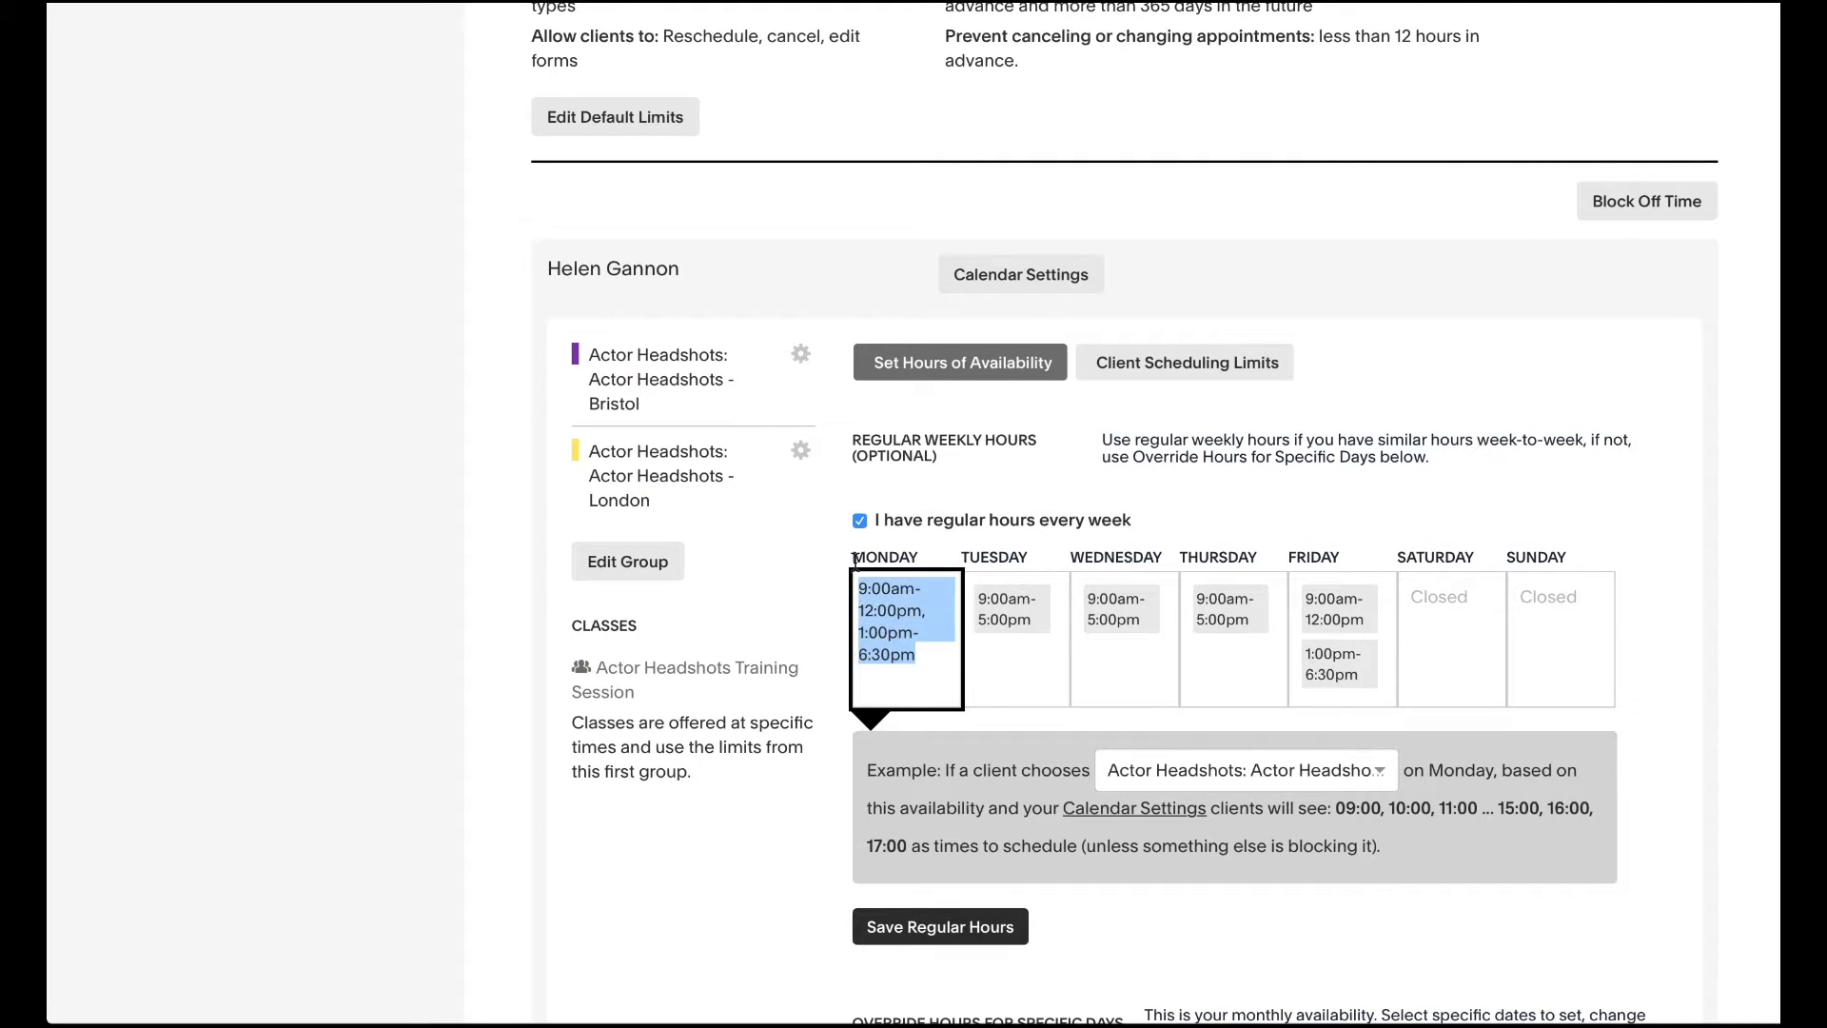
key(BackSpace)
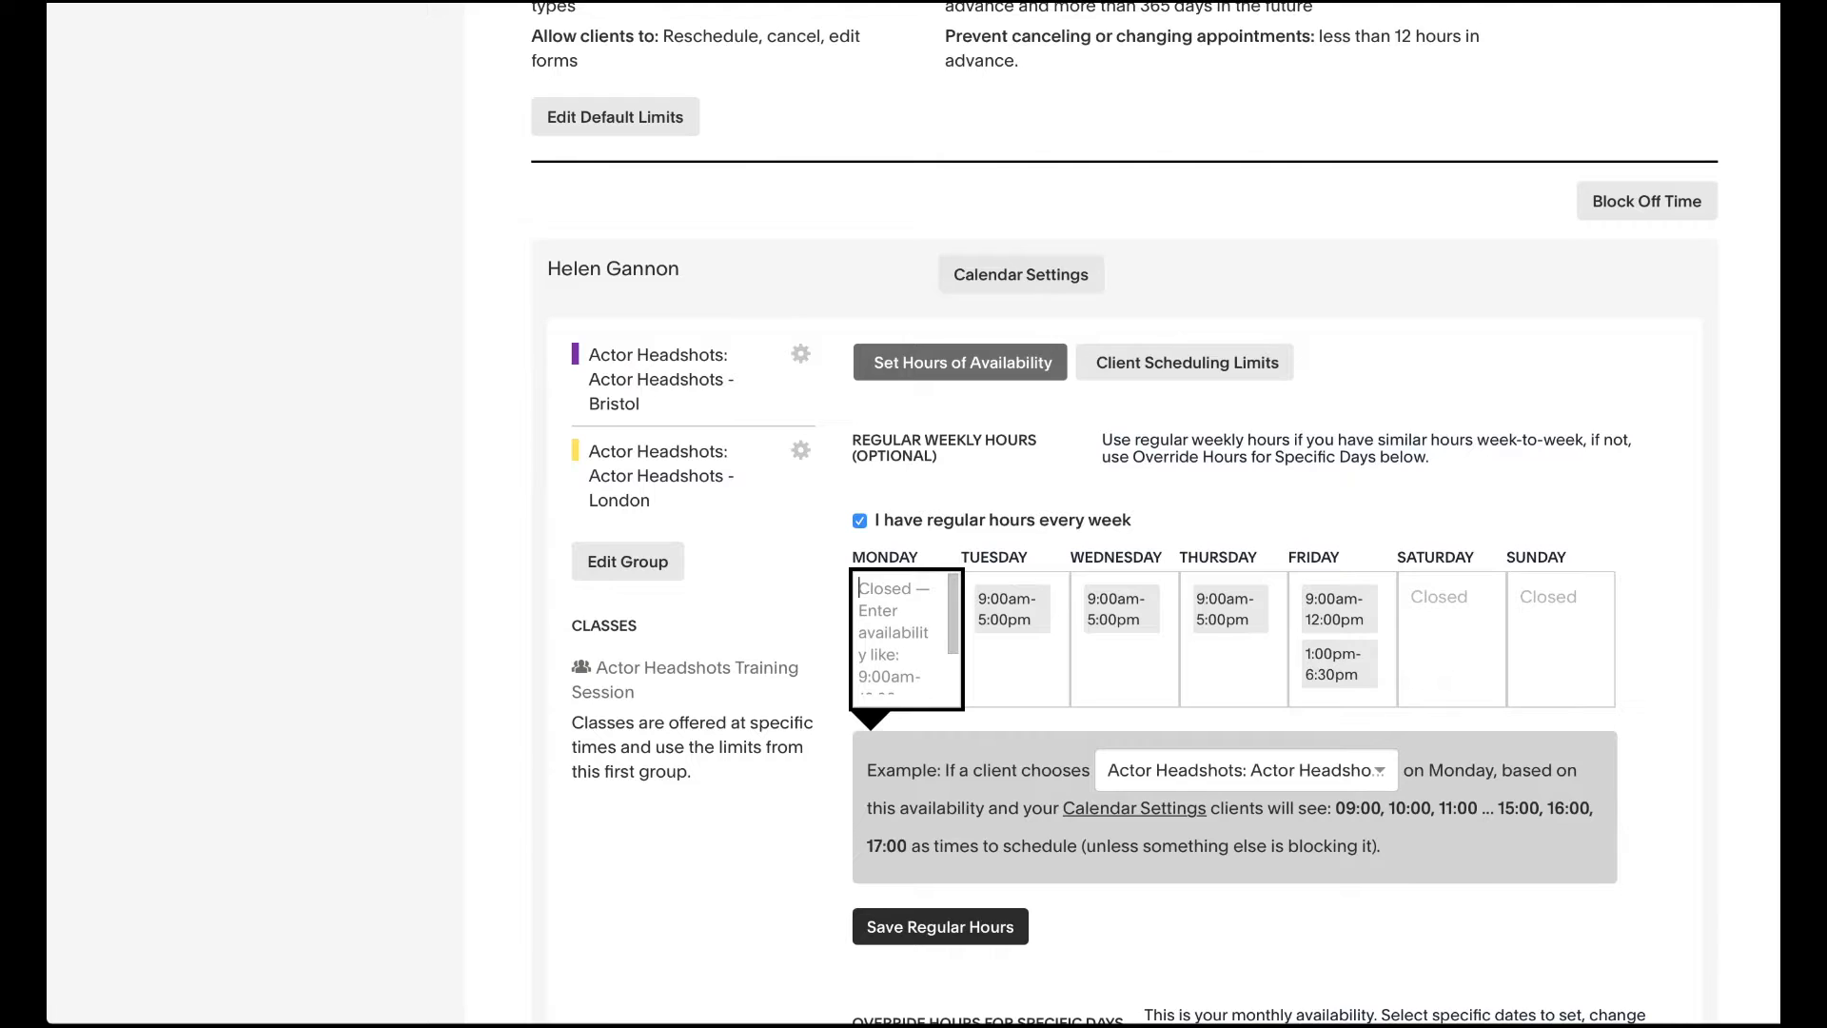
text(9)
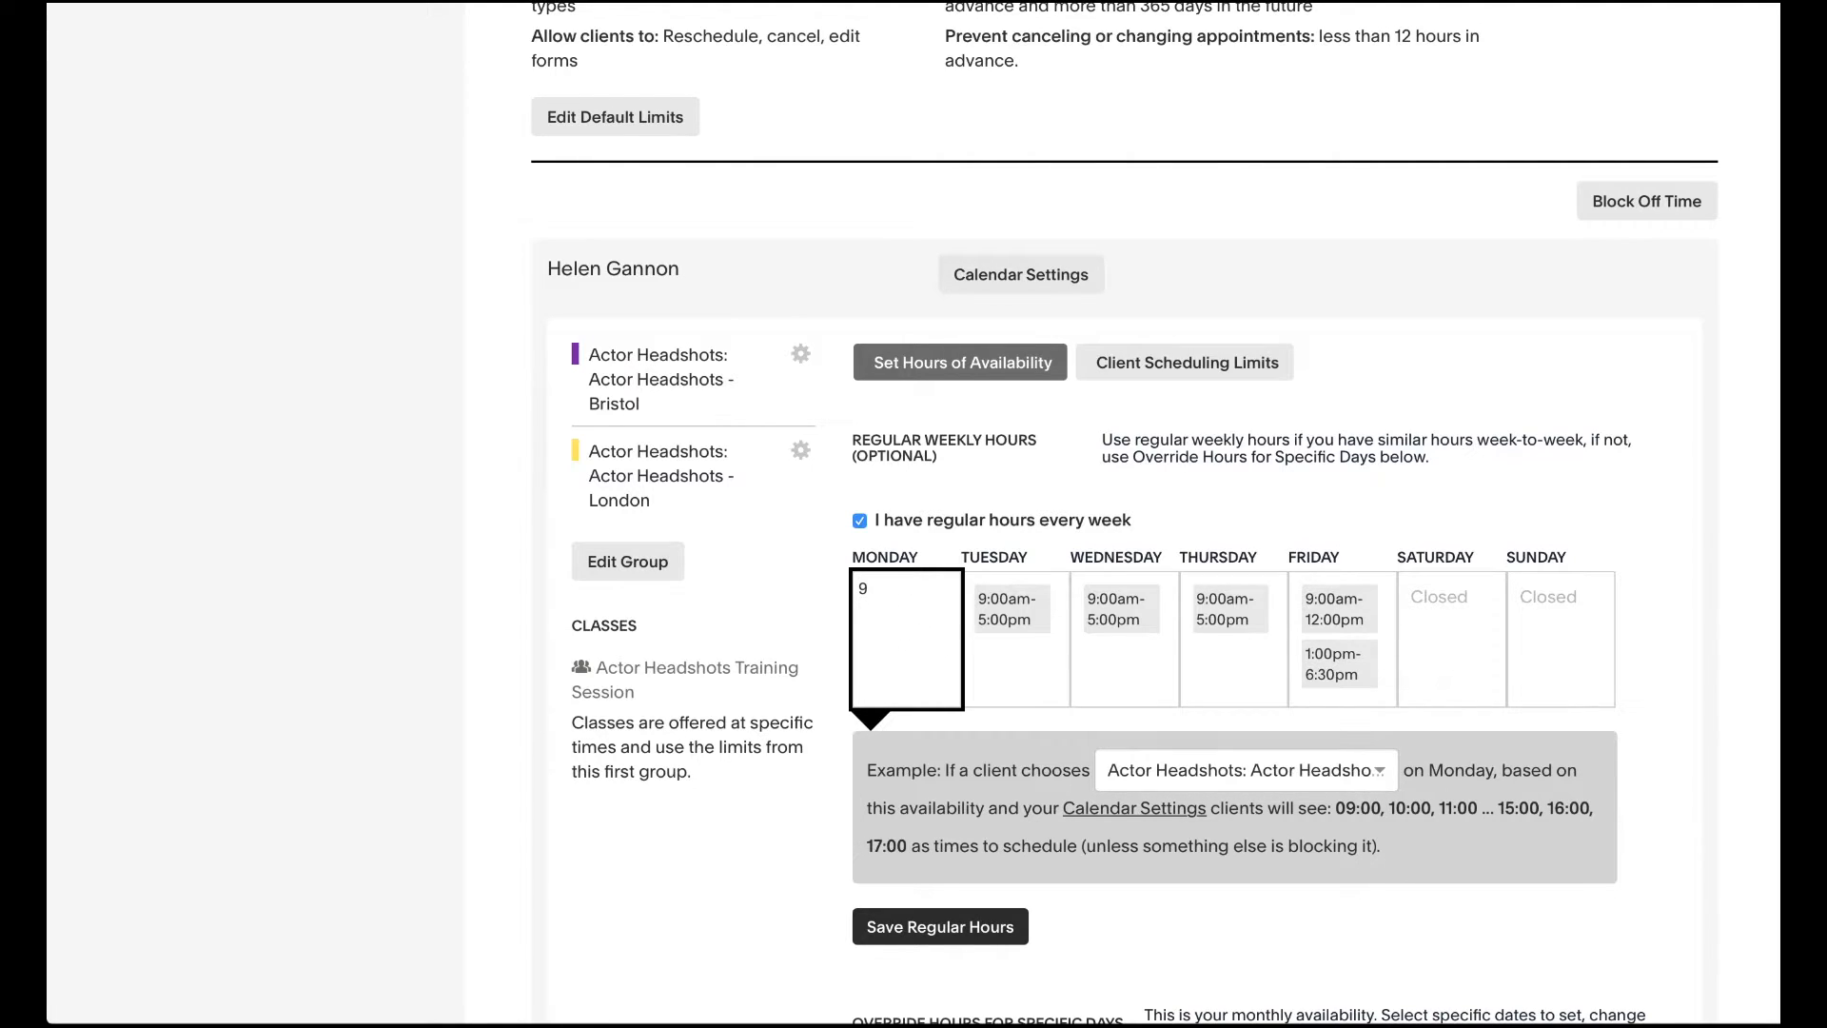
text(,10,11,12,1)
key(BackSpace)
text(,)
text(5,16)
Select Monday's start-time list so it can be copied to other days
click(1005, 655)
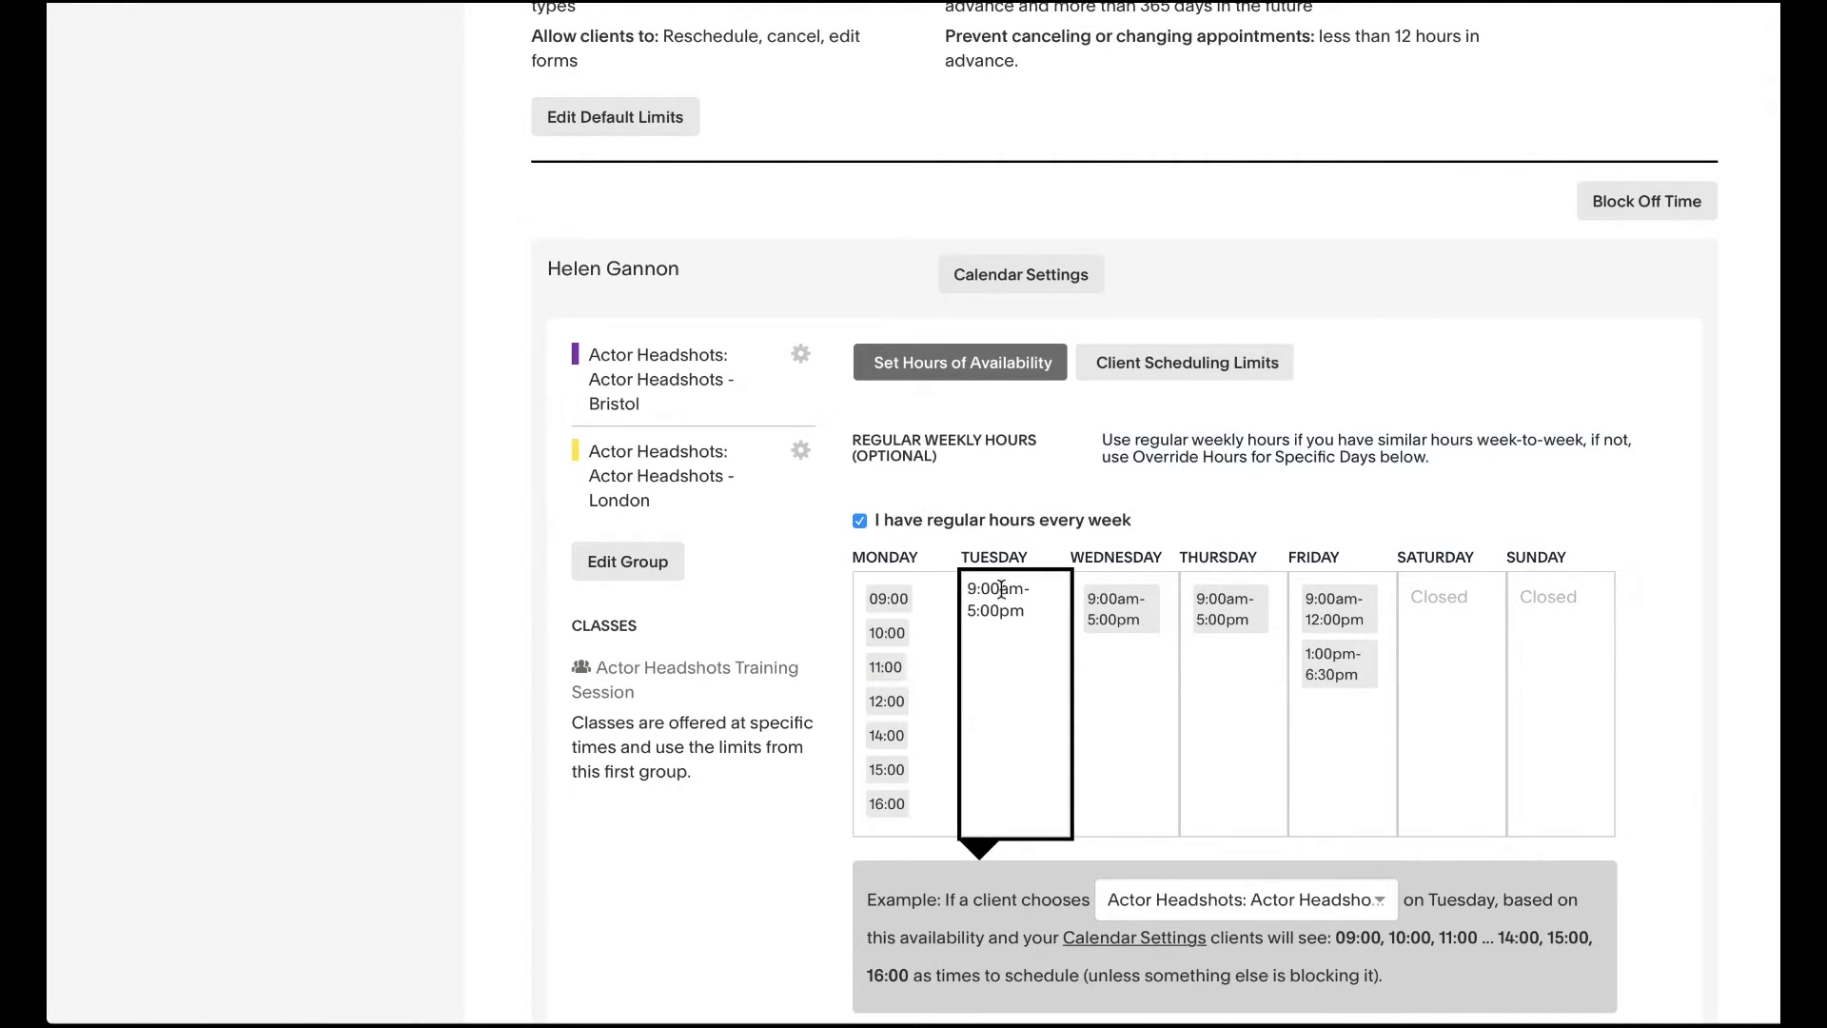
click(928, 817)
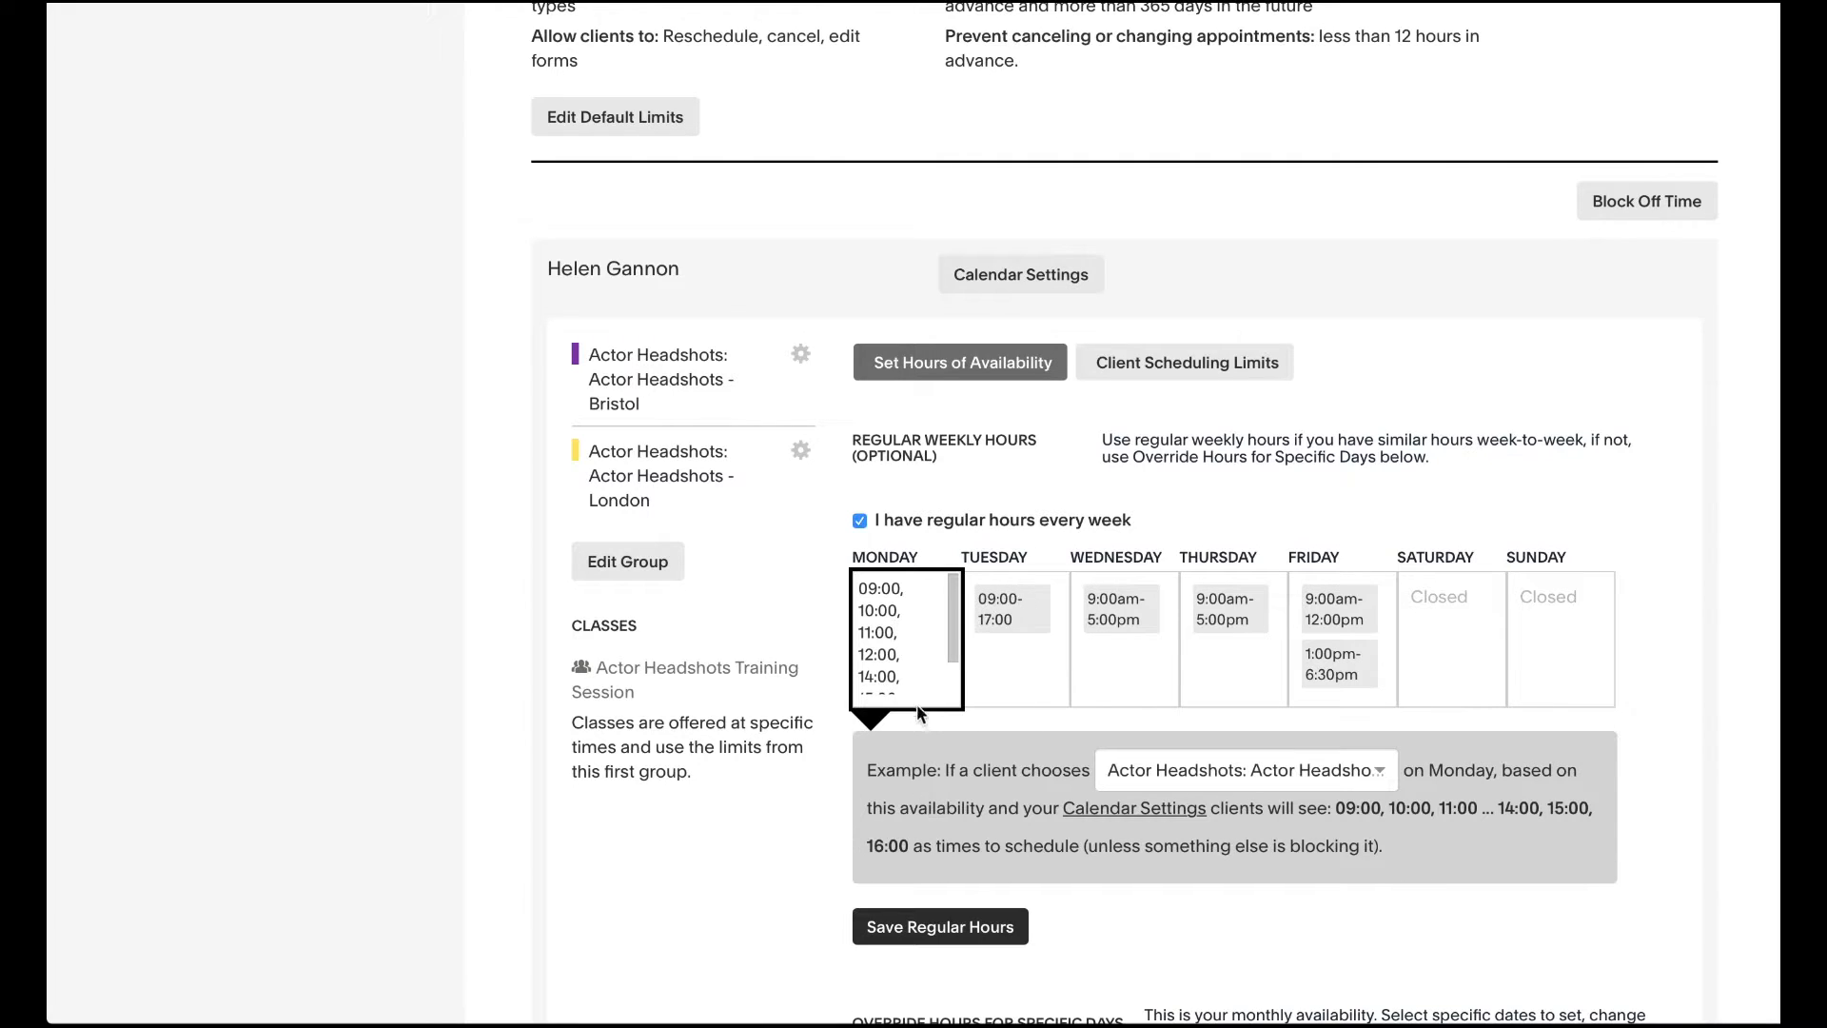
drag(862, 586, 943, 413)
key(ctrl+c)
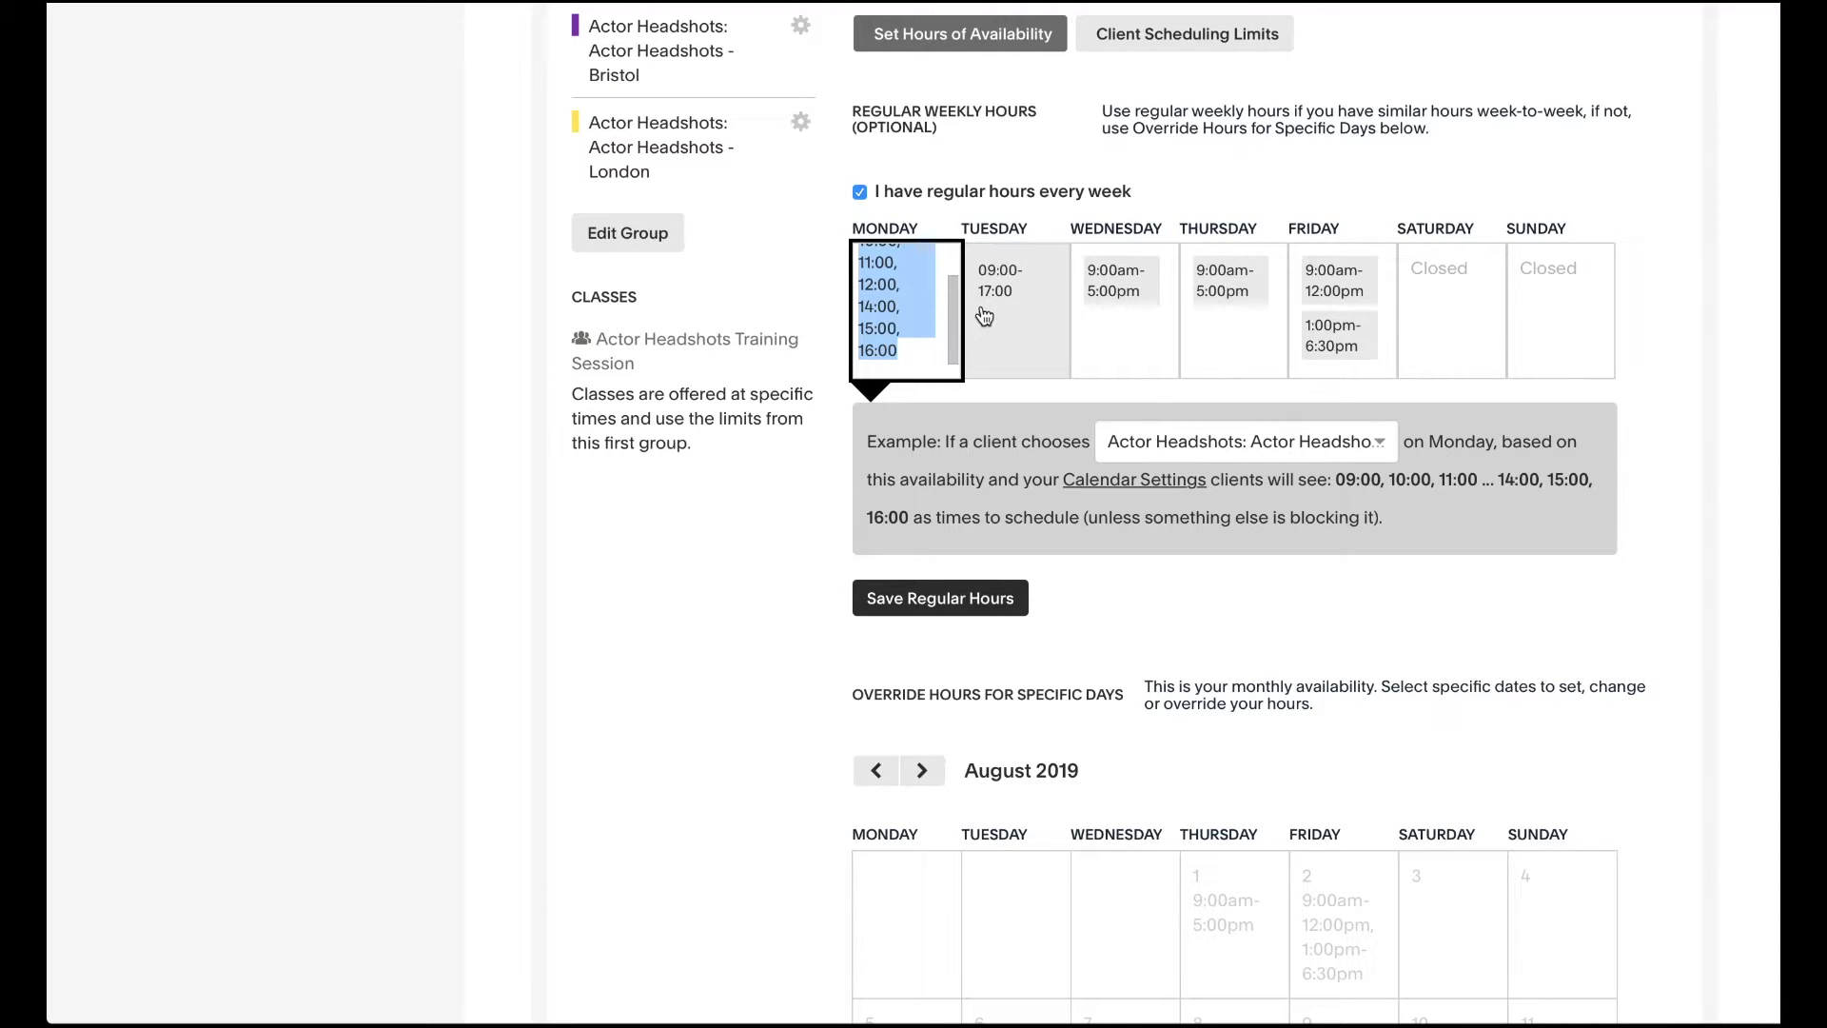
Paste Monday's start-time list into Tuesday and Wednesday, replacing their hours
click(1015, 325)
key(ctrl+a)
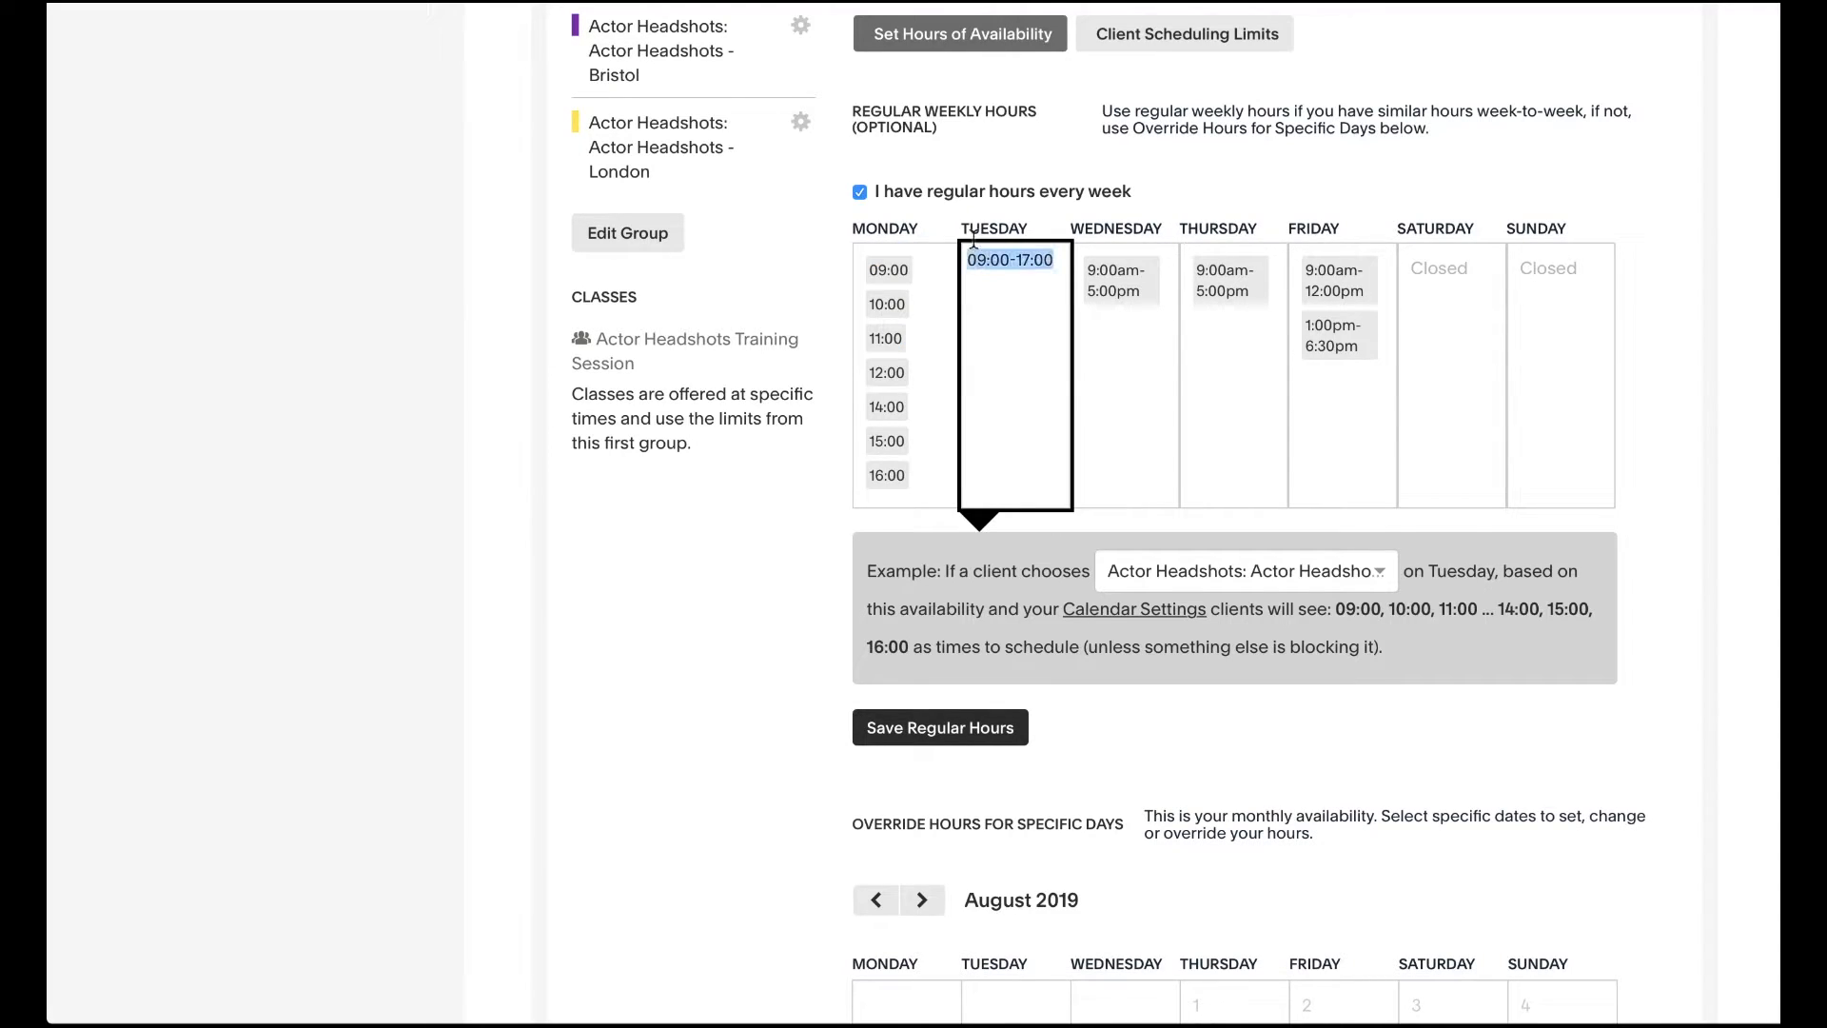
key(ctrl+v)
click(1125, 381)
key(ctrl+a)
key(ctrl+v)
Paste the same start times into Thursday and Friday, then save the regular hours
click(1223, 395)
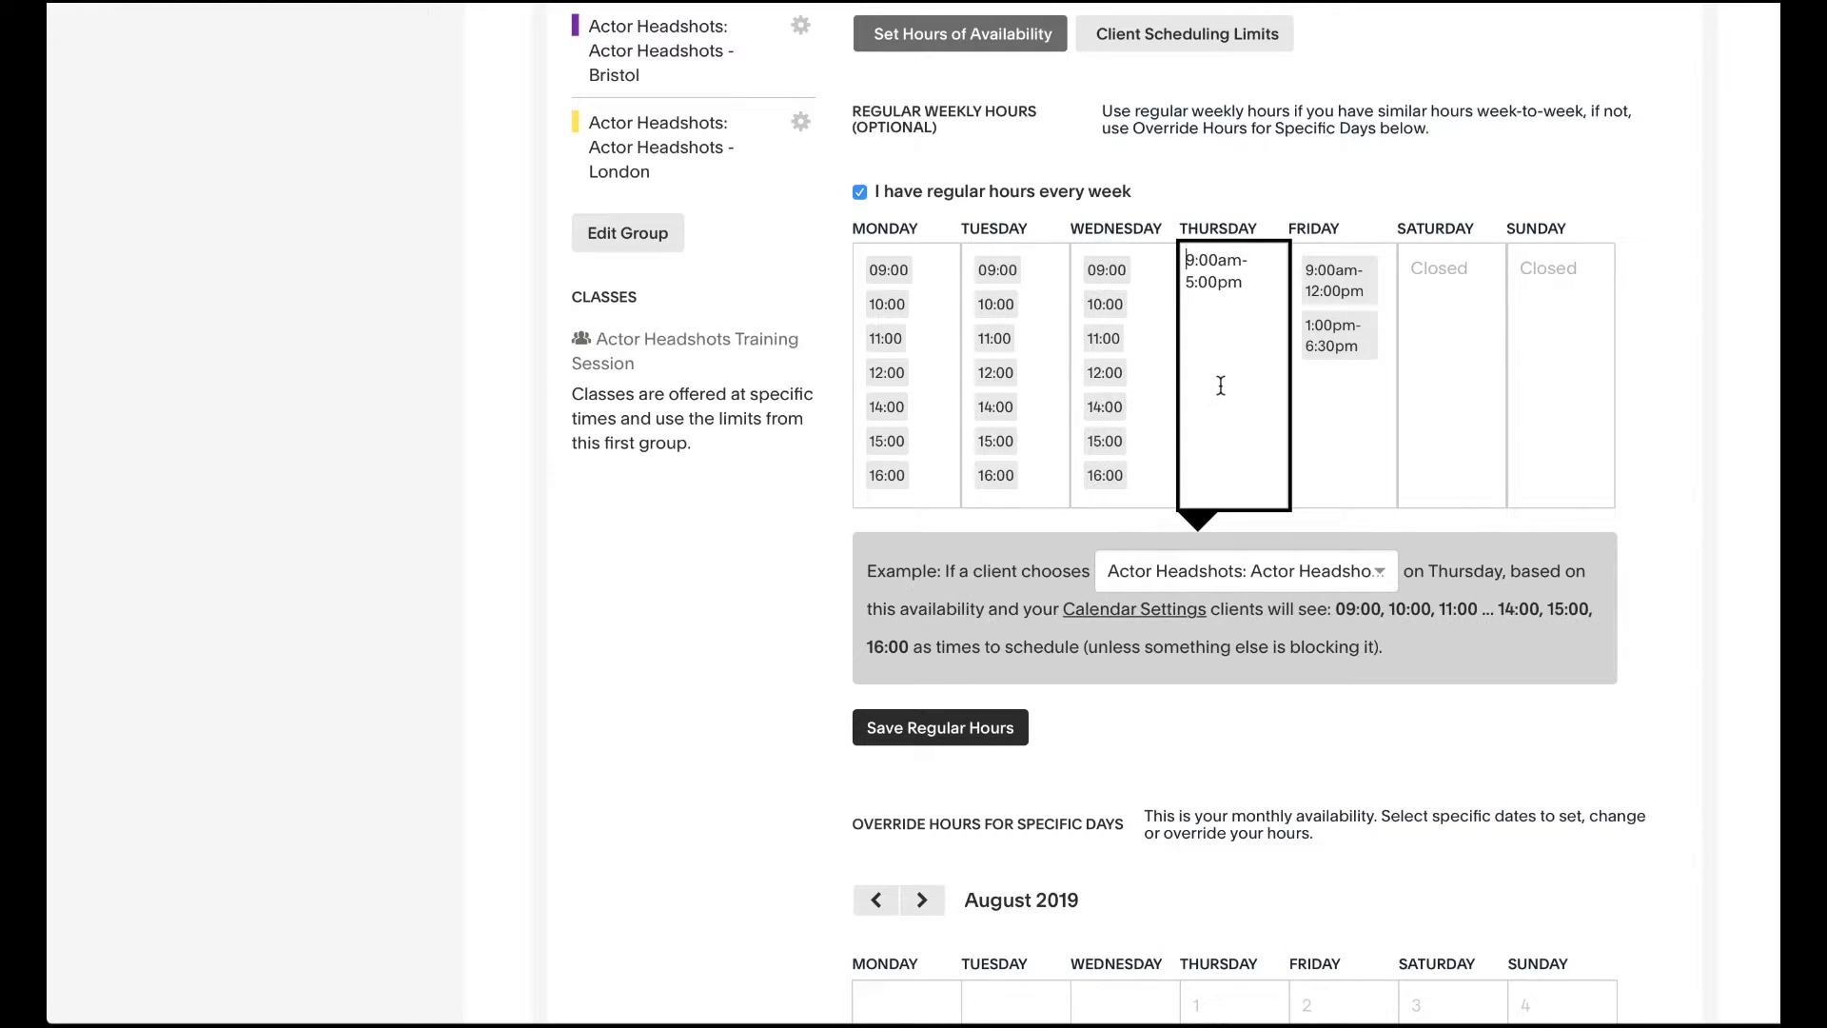
key(ctrl+a)
key(ctrl+v)
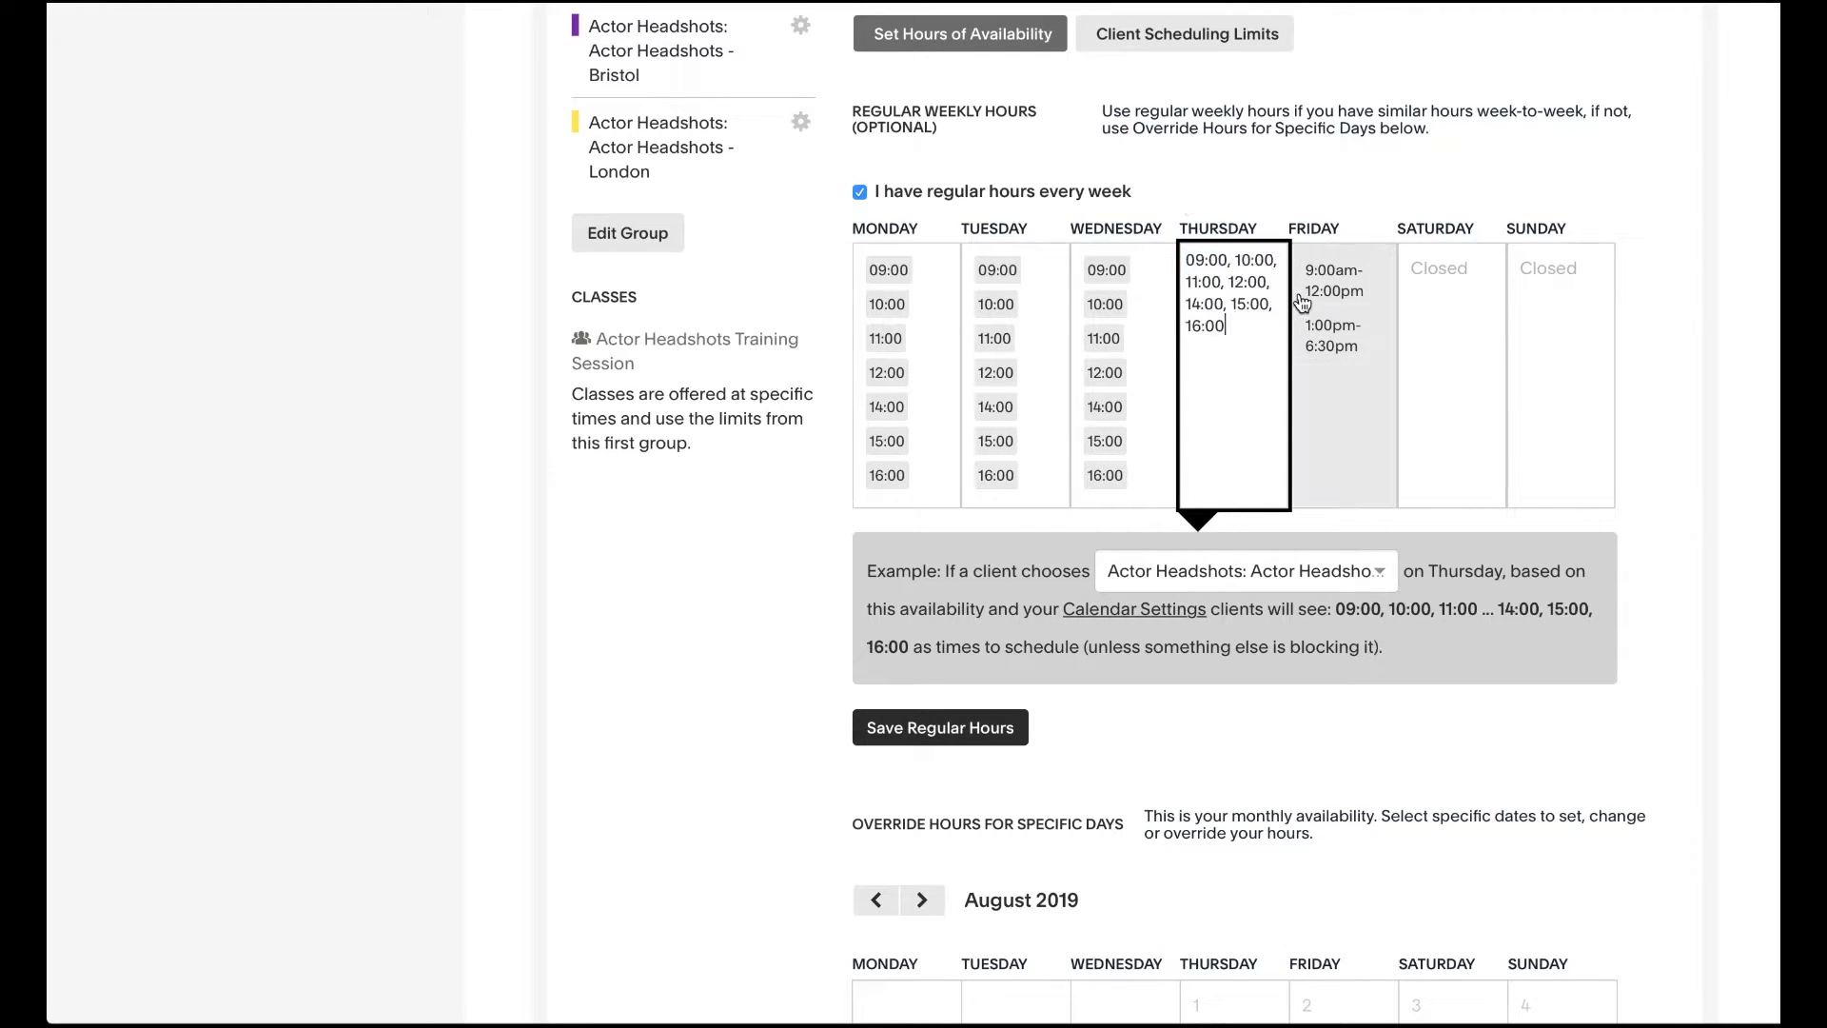
click(1337, 443)
key(ctrl+a)
key(ctrl+v)
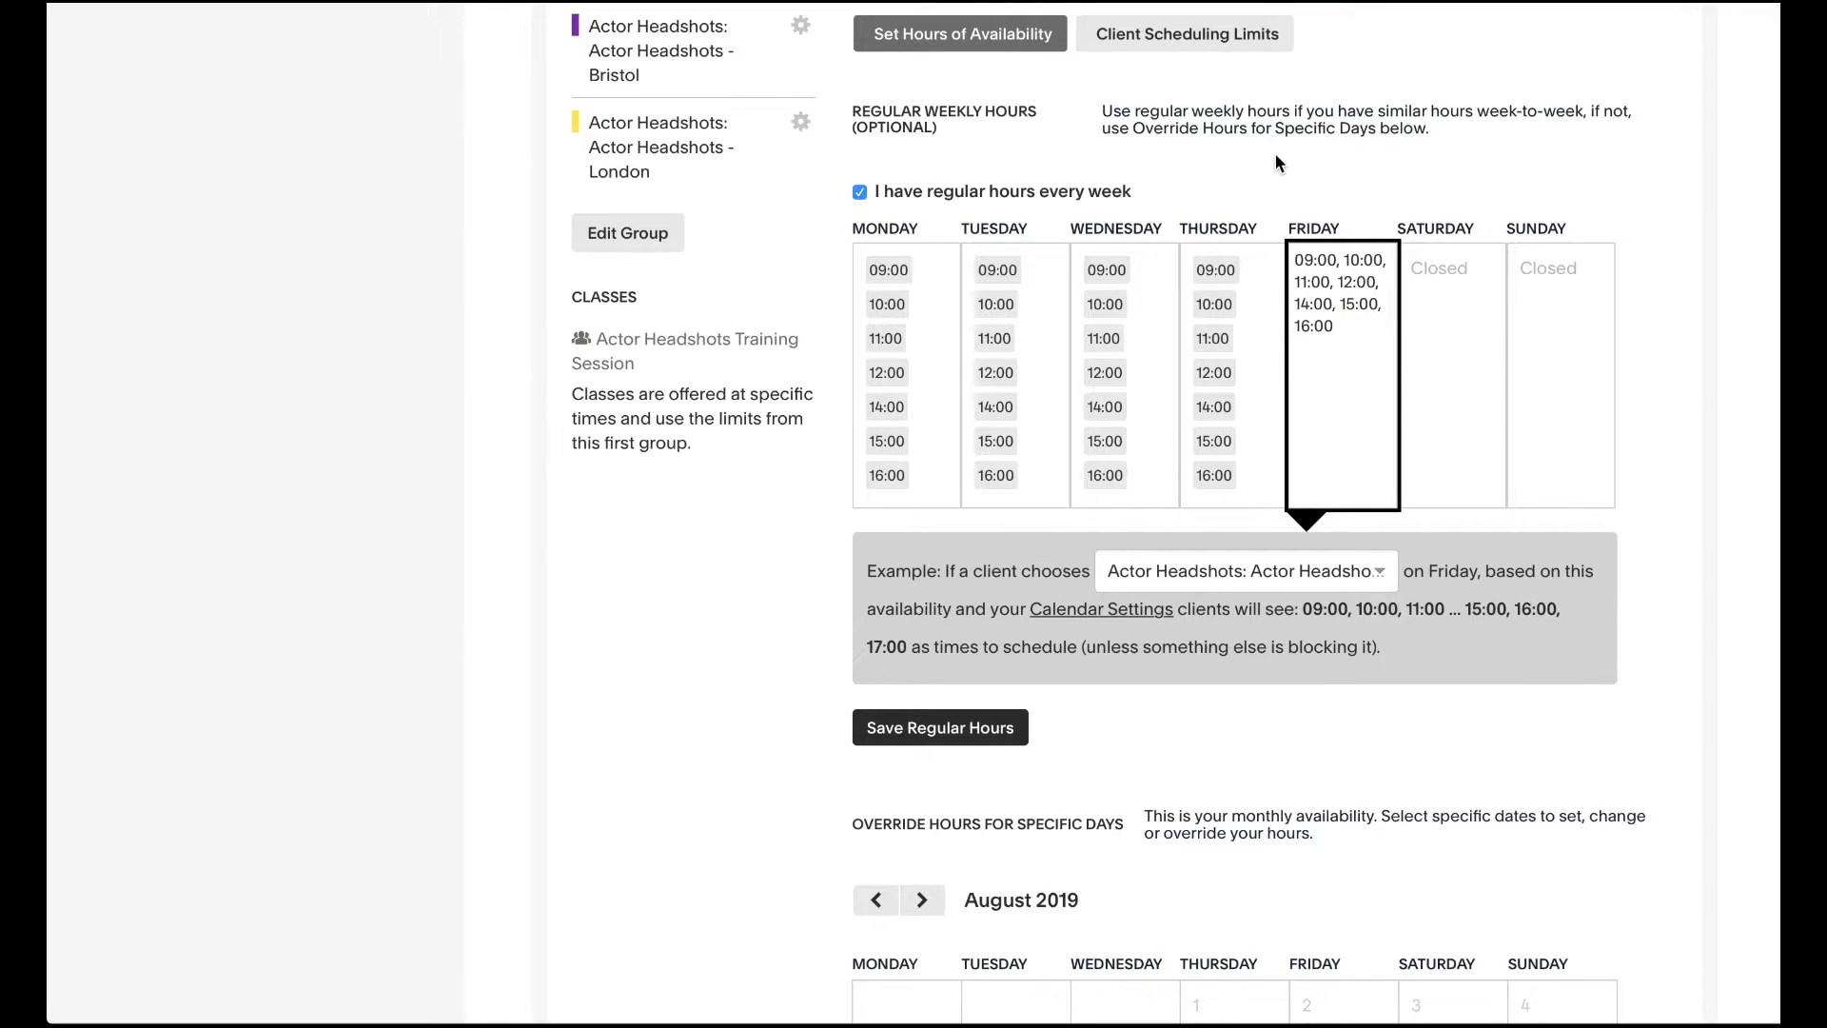
click(979, 729)
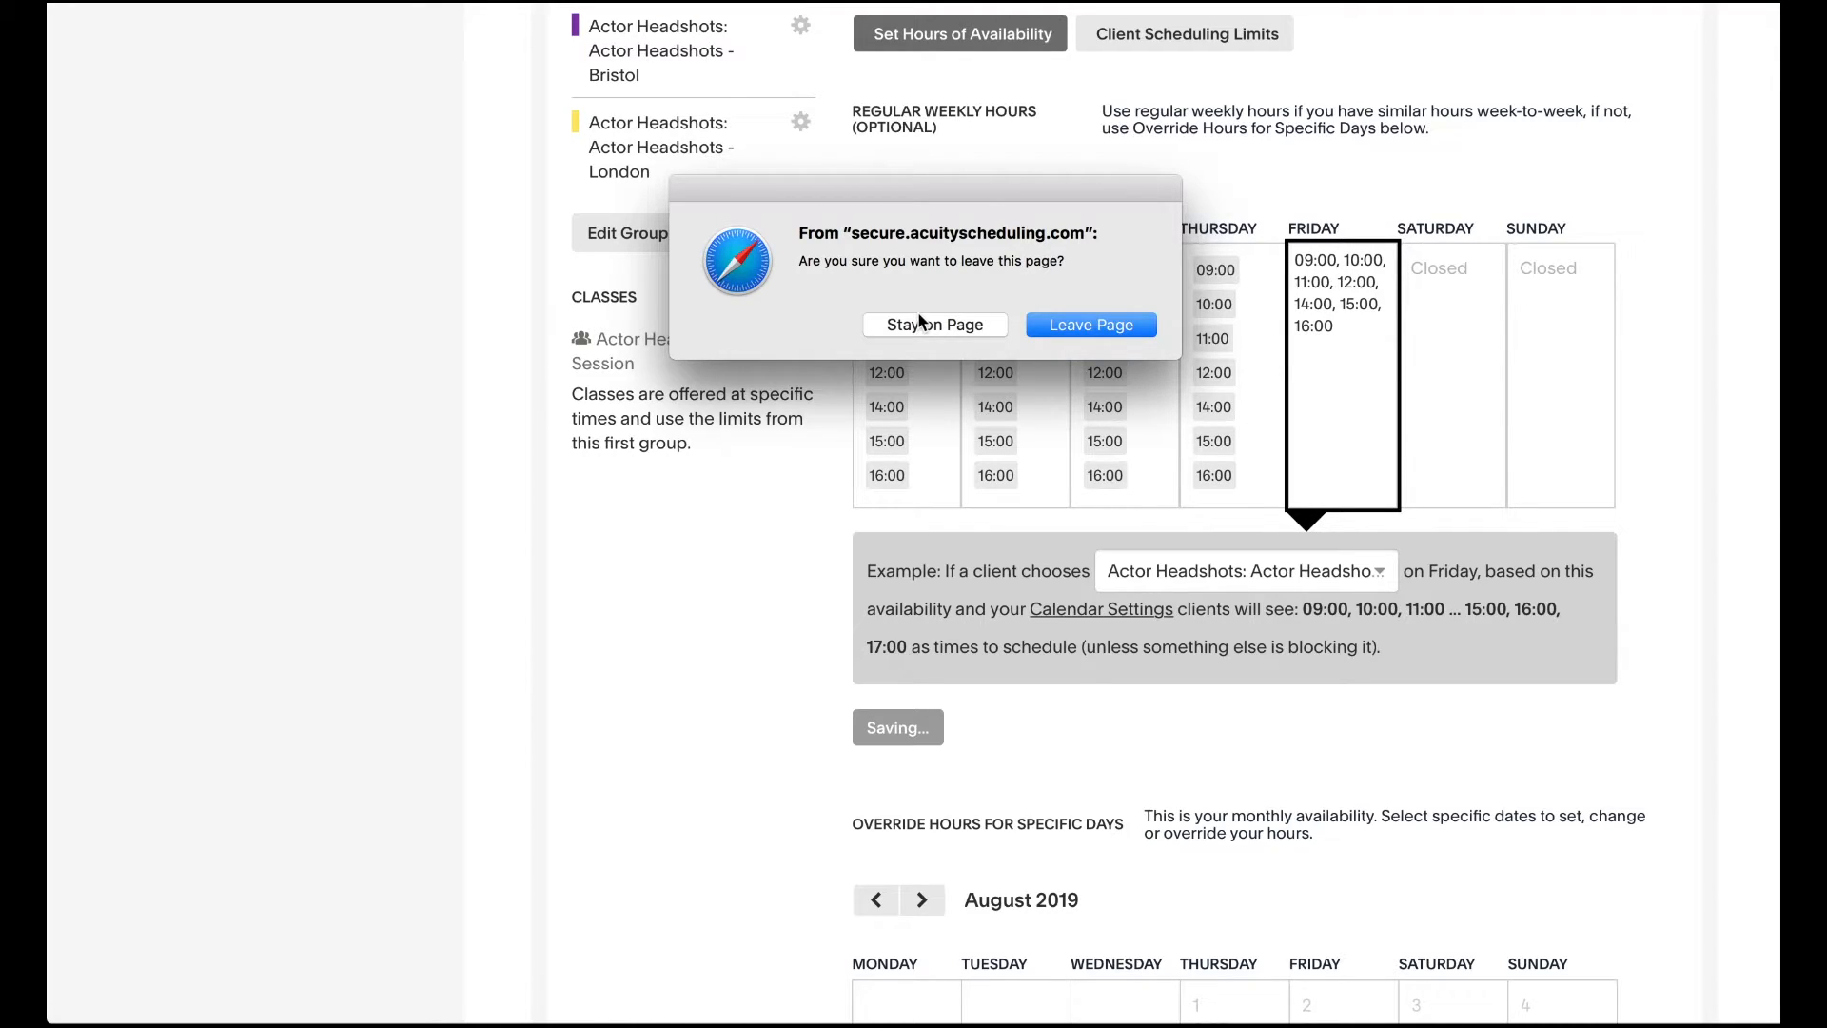
Stay on the page so the hours save, then scroll to the August 2019 override calendar
click(940, 325)
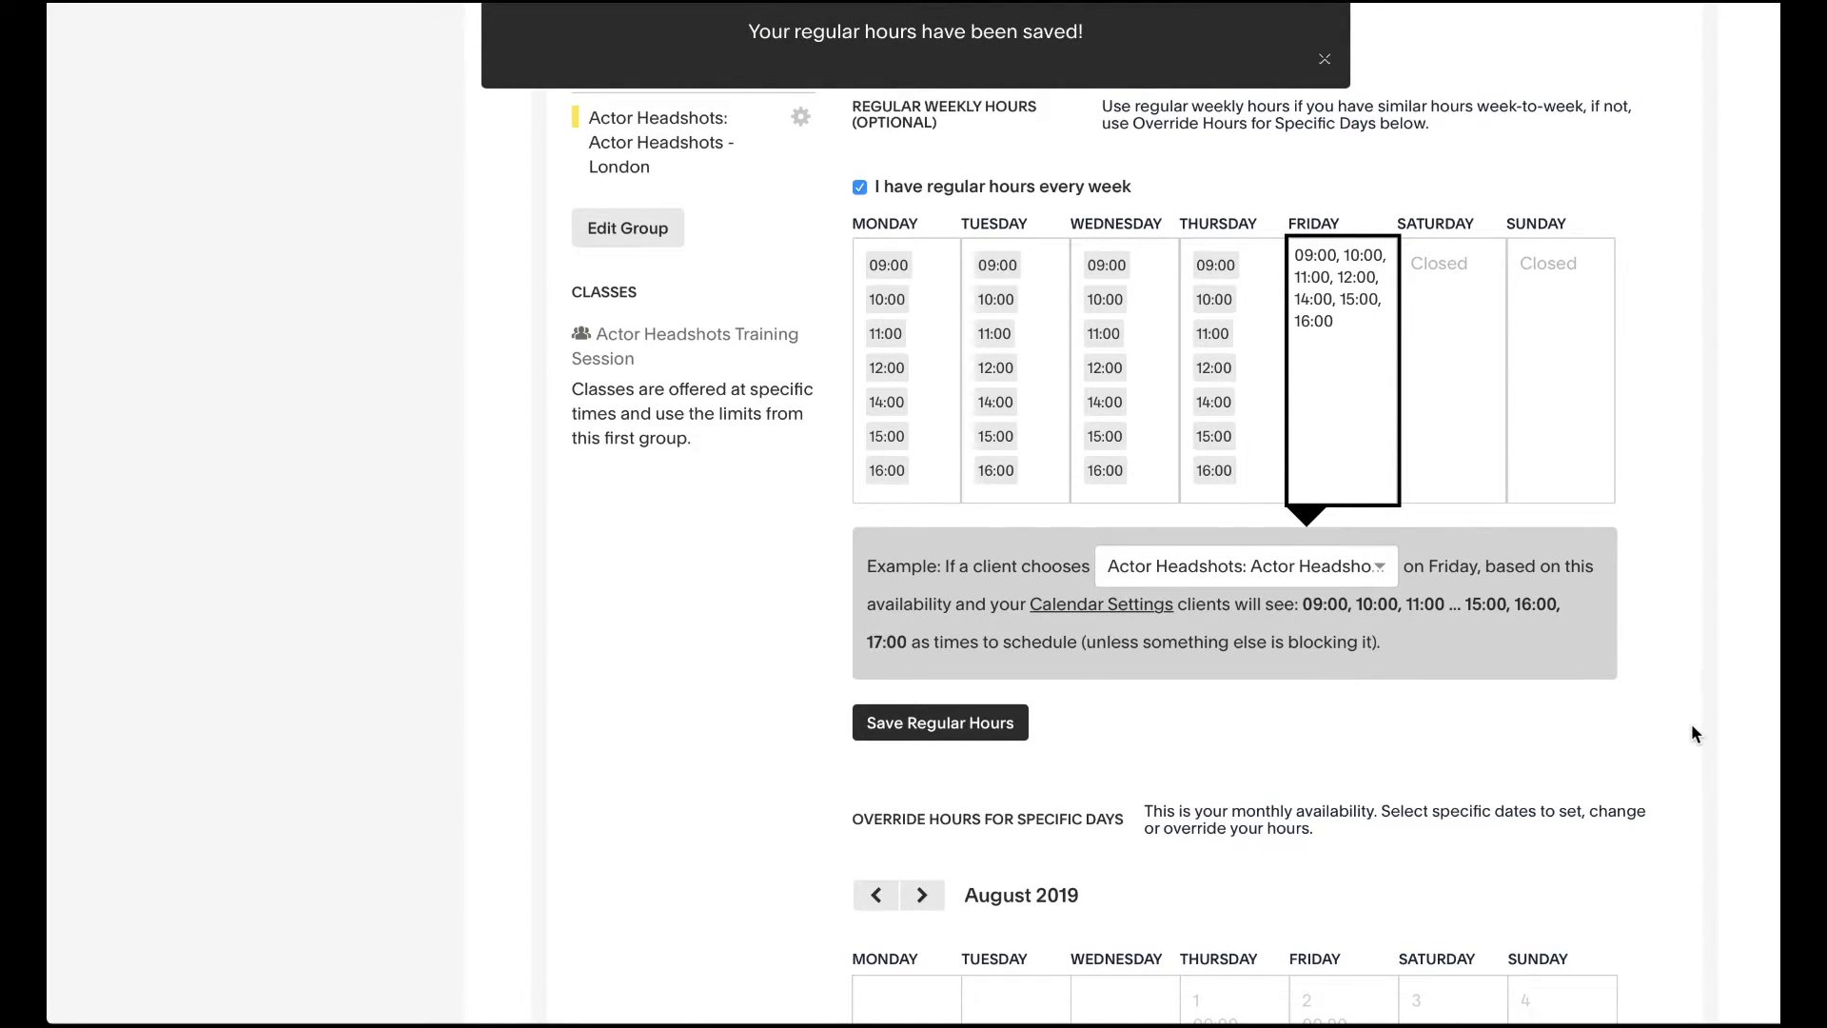
scroll(1692, 723, down, 3)
scroll(1094, 637, down, 2)
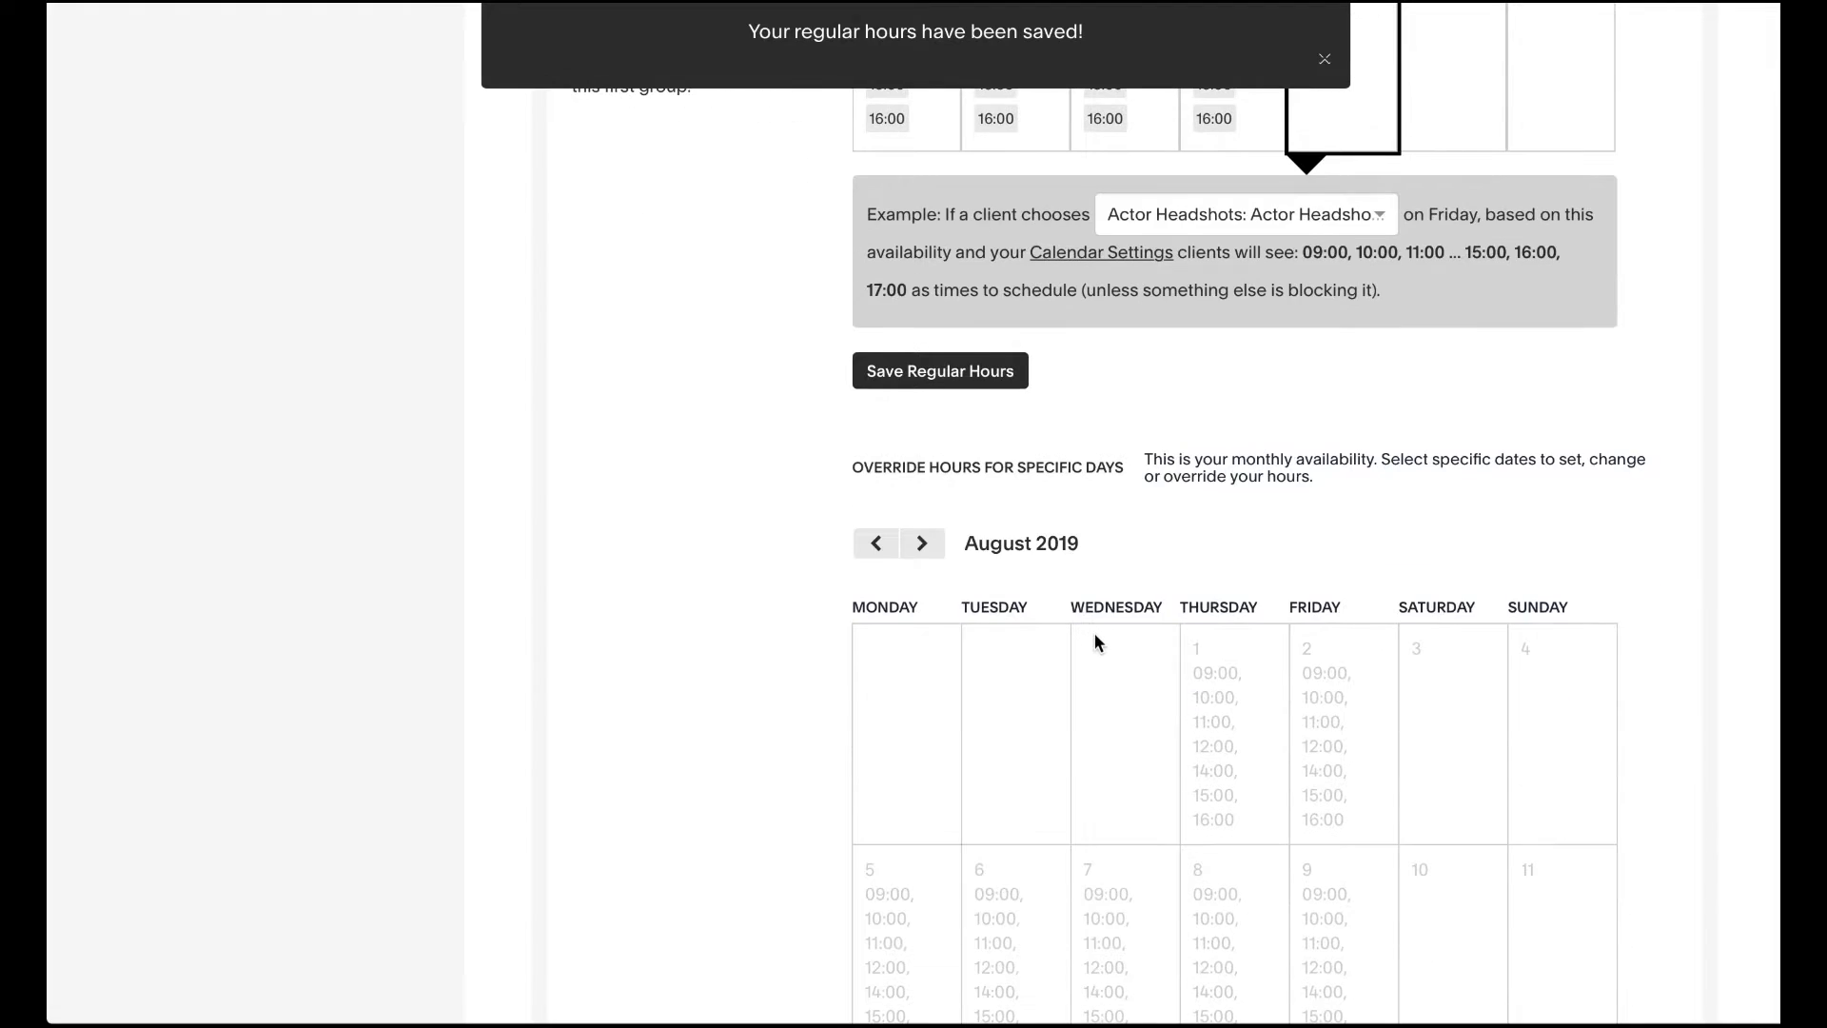
scroll(1091, 630, down, 2)
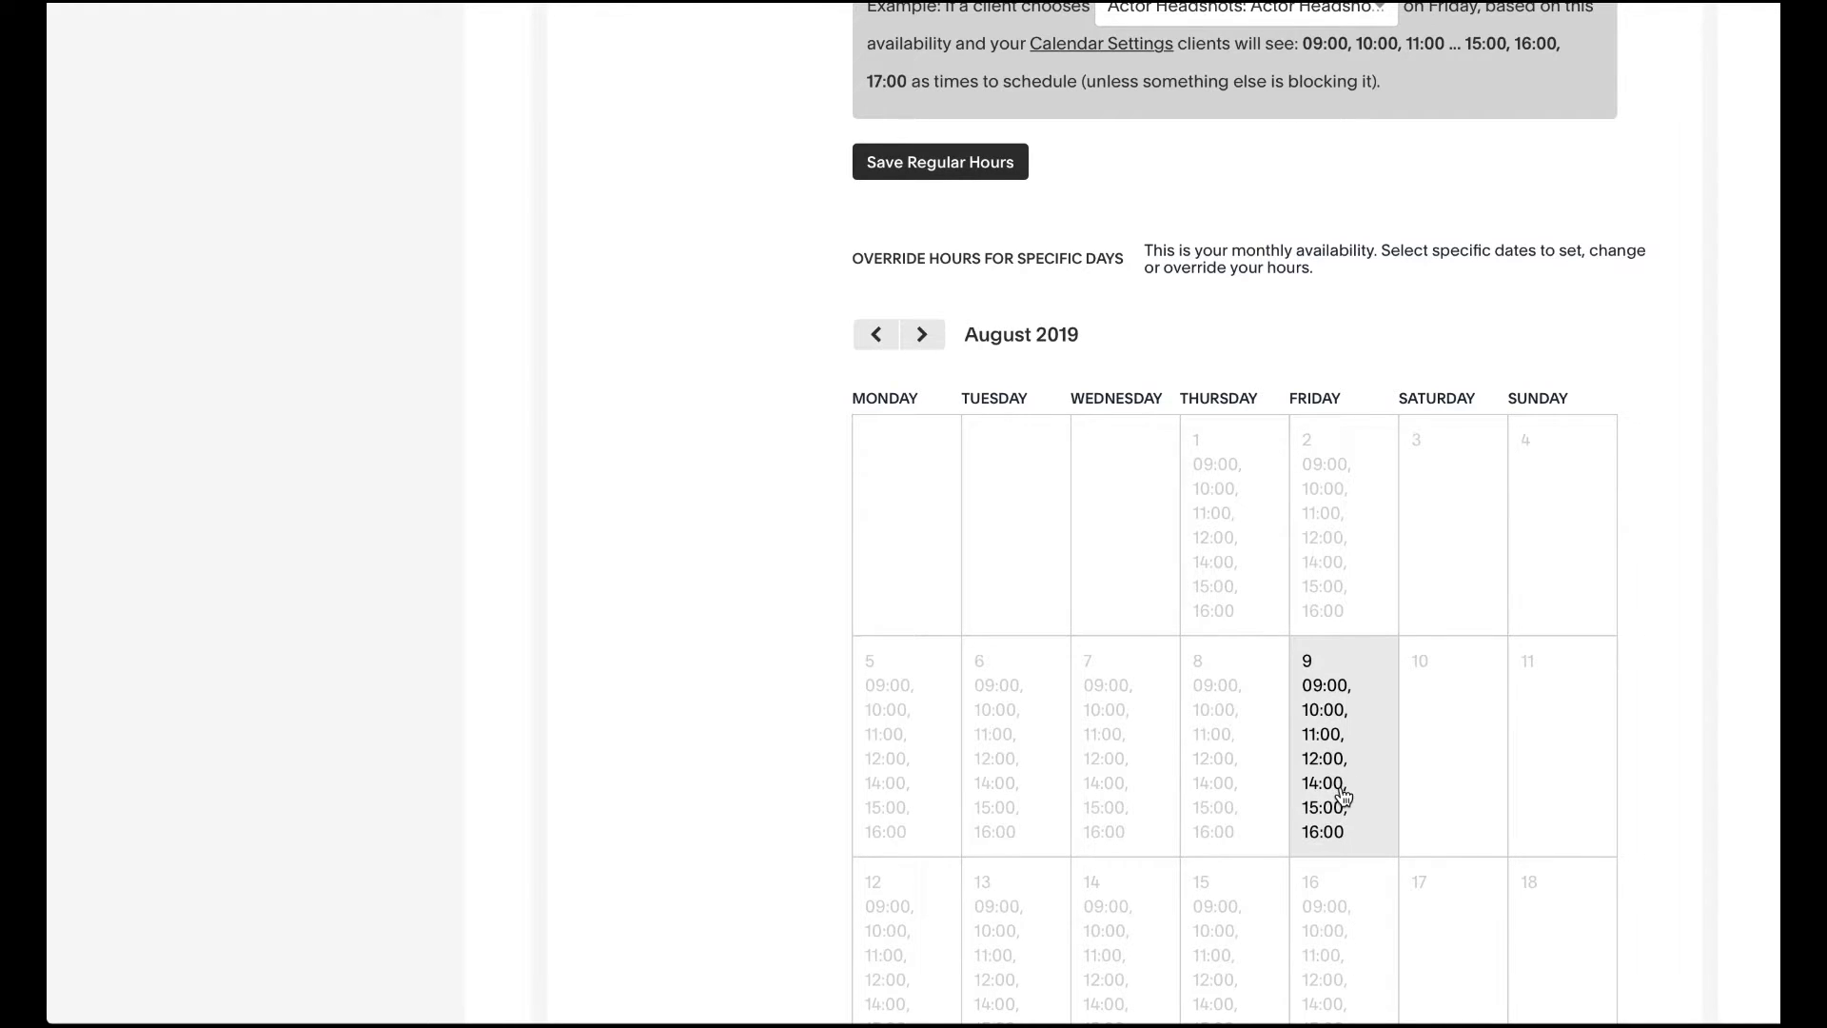
Override Thursday 22 August 2019 as Closed by clearing its hours, then review the calendar
scroll(1347, 794, down, 2)
scroll(1283, 847, down, 1)
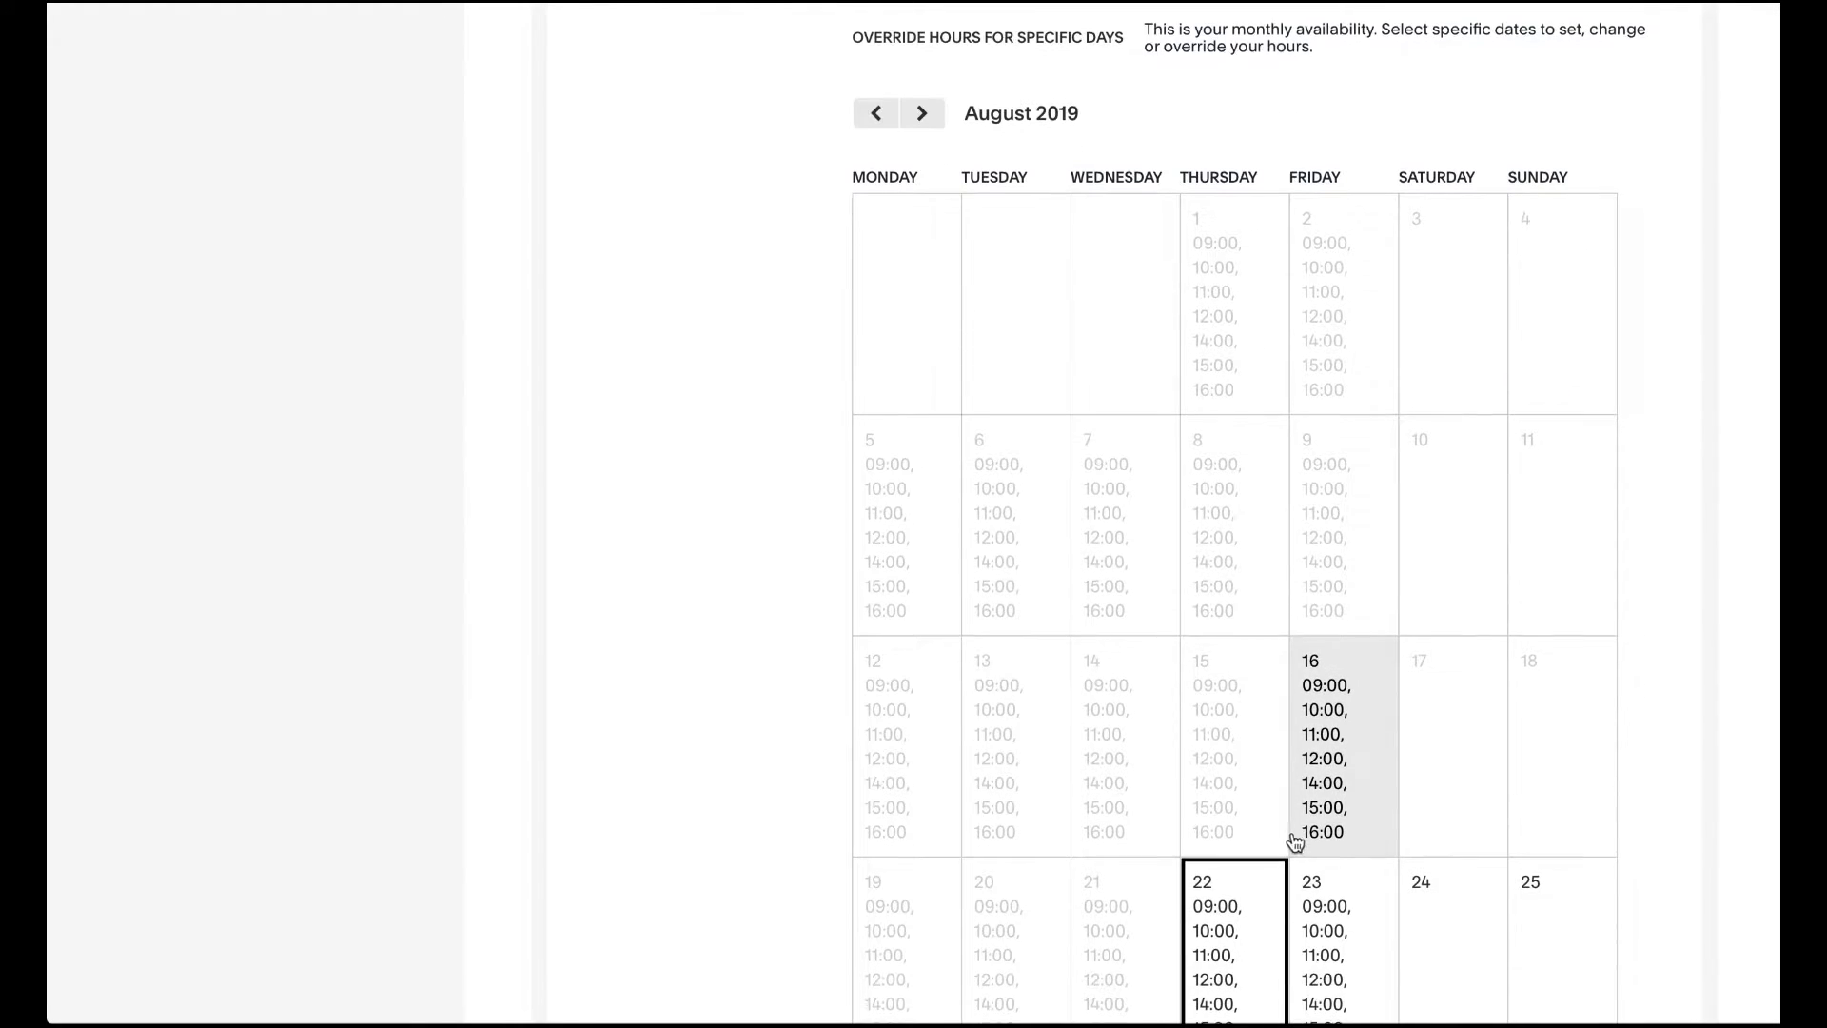
click(1231, 890)
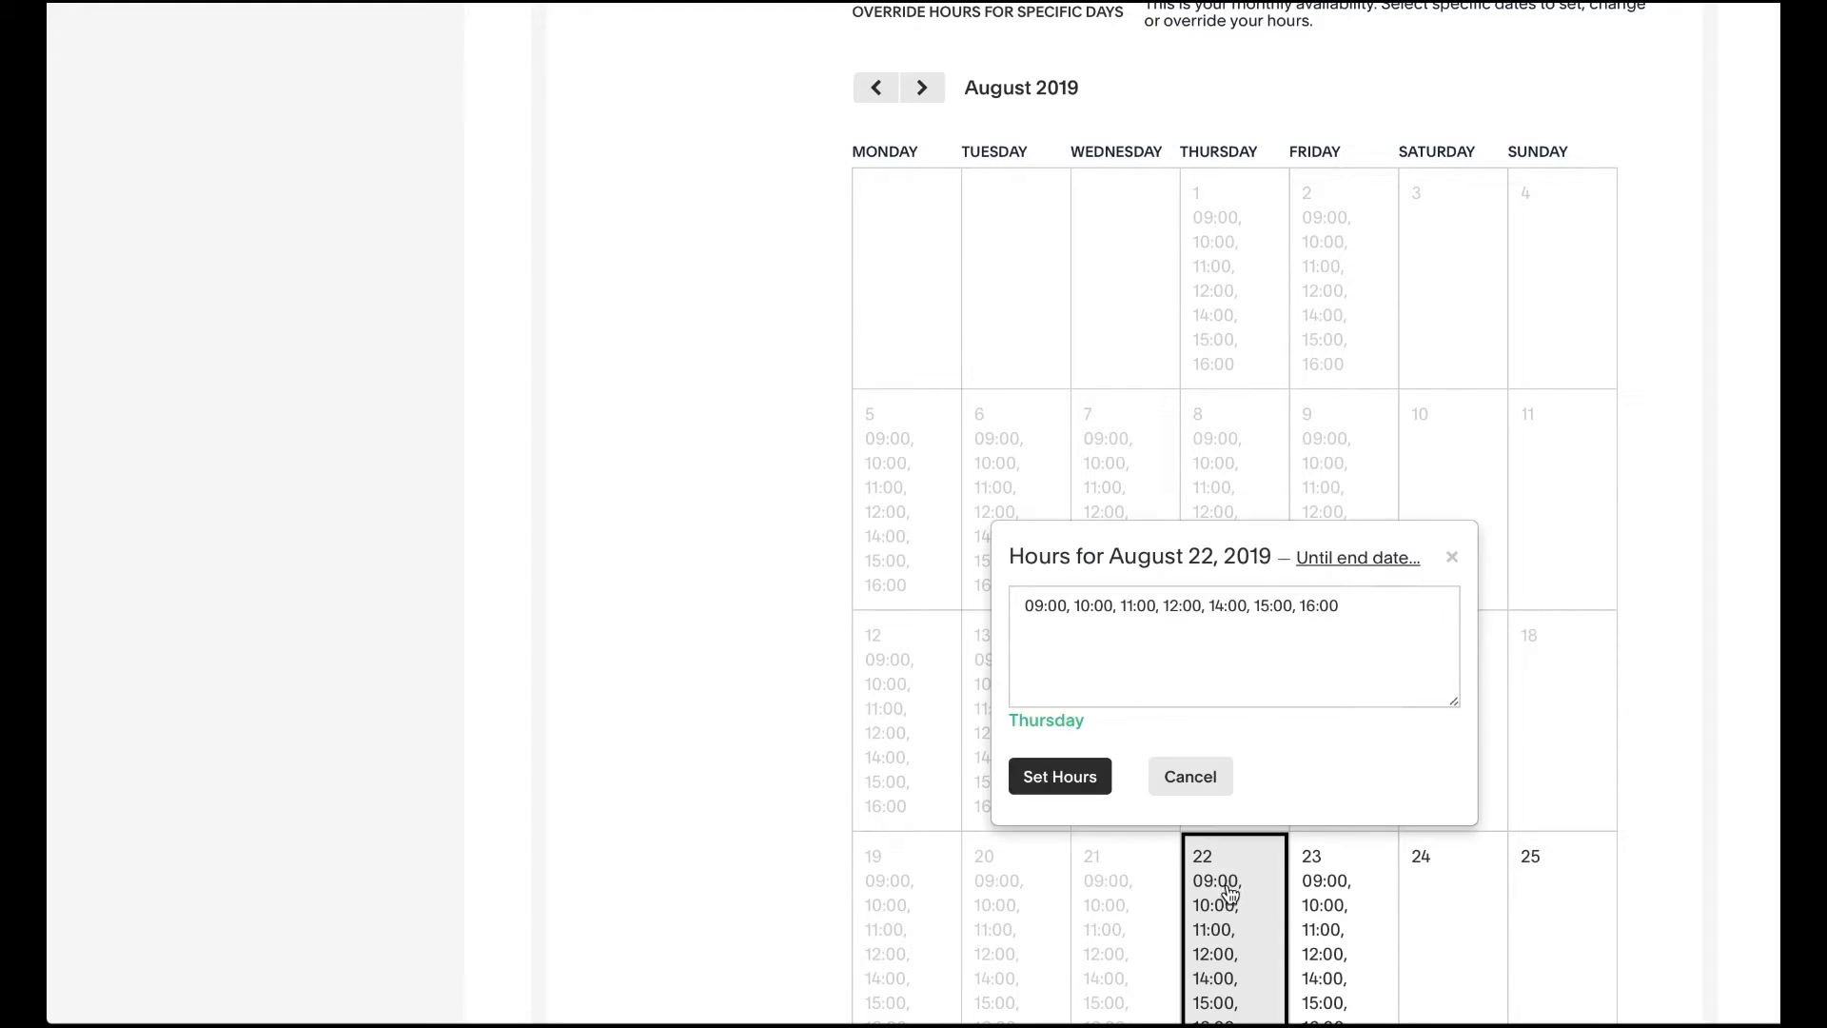
click(1359, 963)
click(1234, 907)
drag(1216, 877, 1202, 880)
drag(1351, 608, 855, 564)
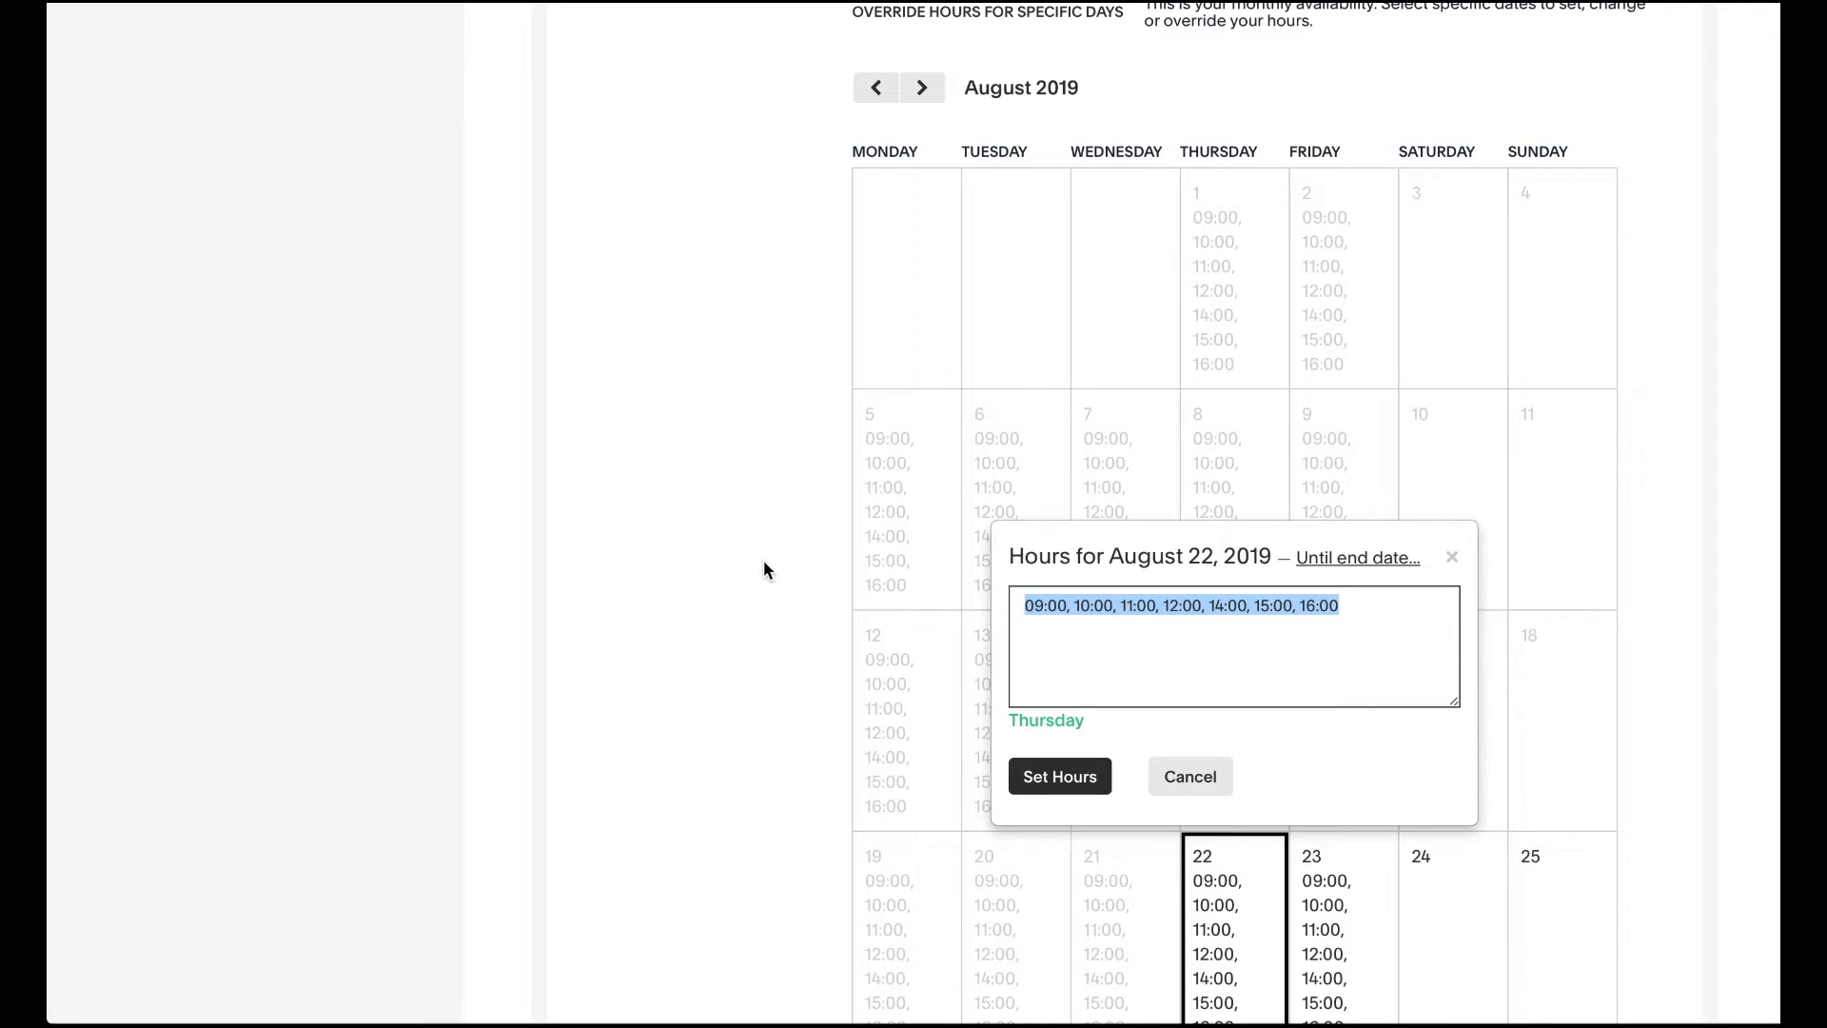
key(BackSpace)
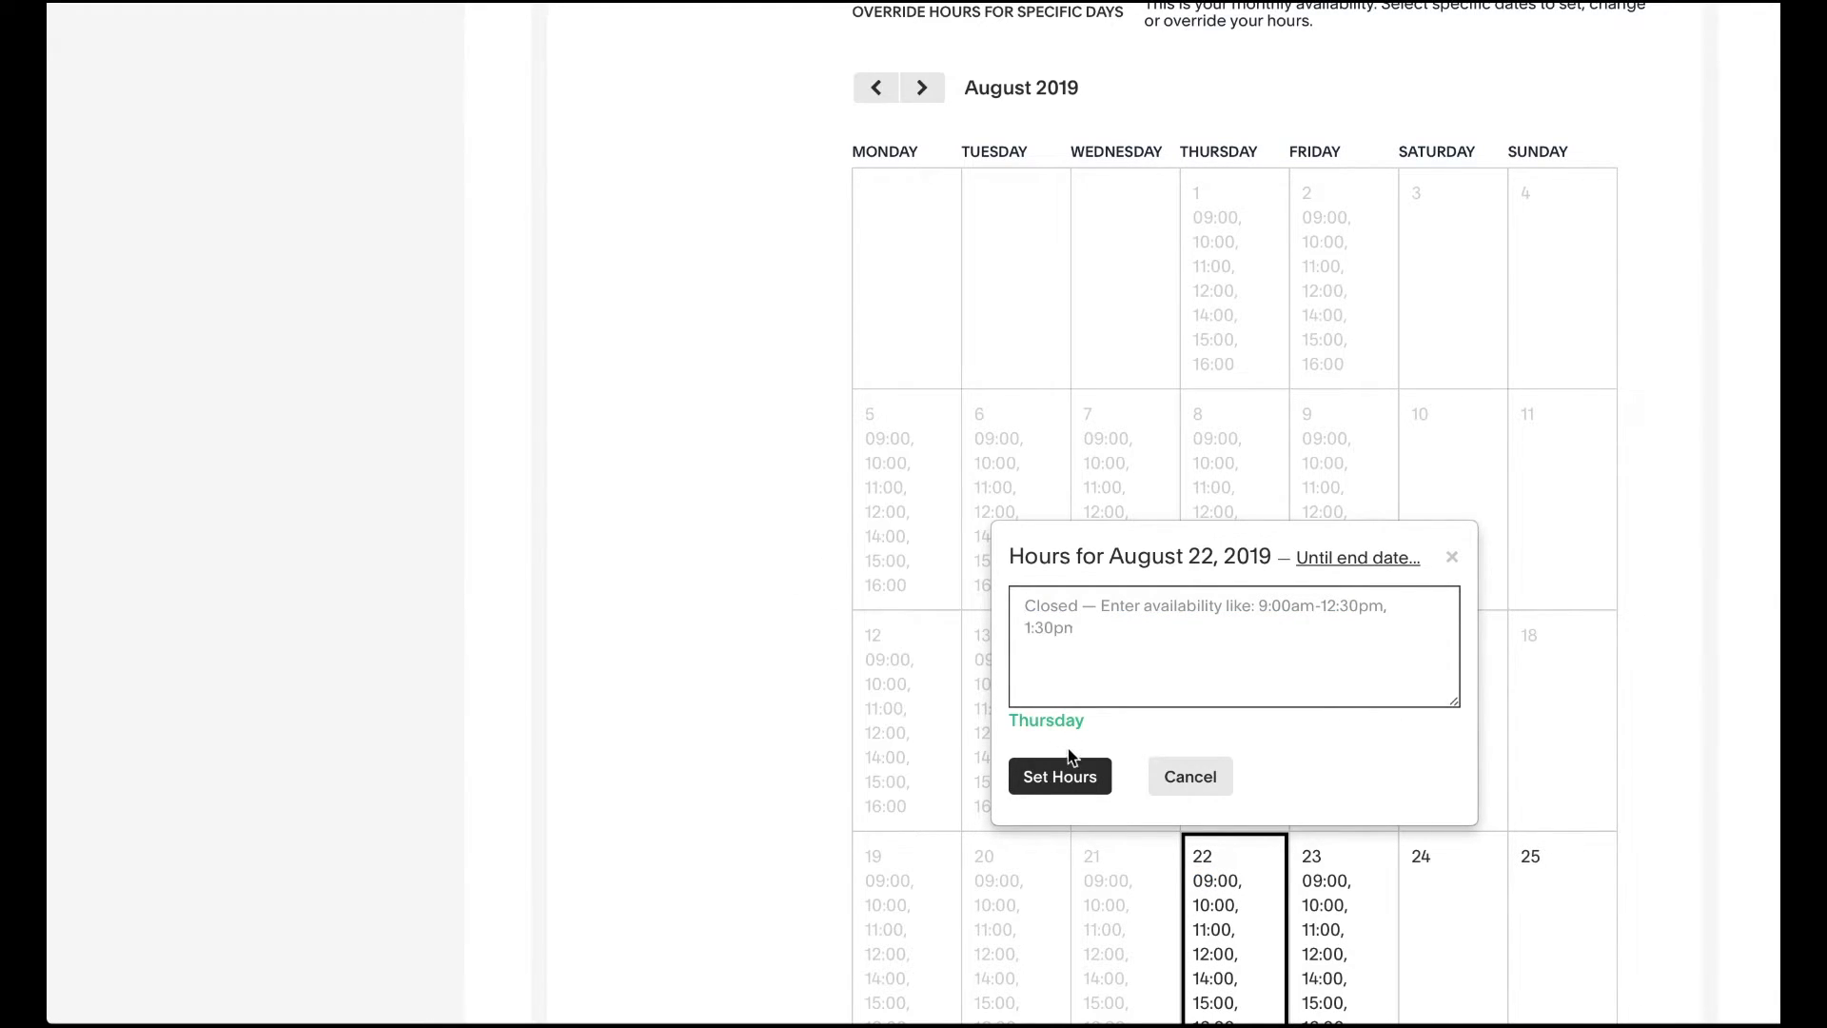
click(1062, 777)
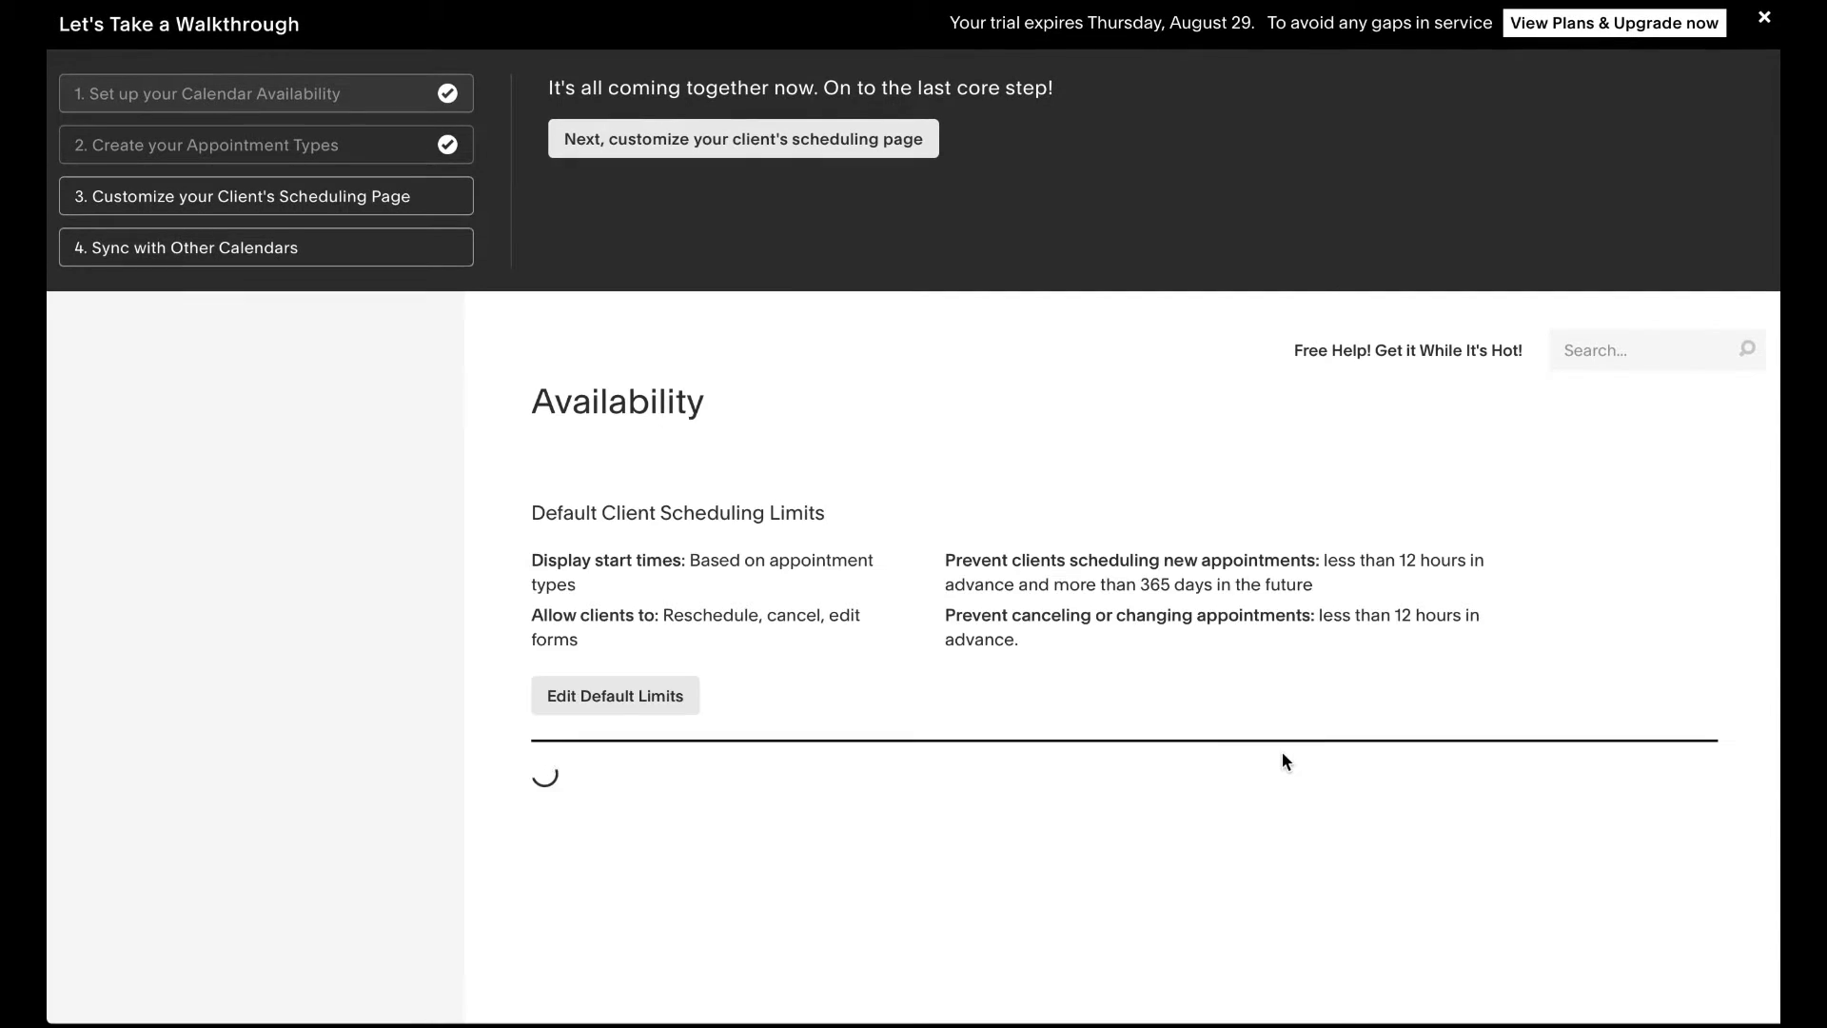
scroll(1297, 755, down, 15)
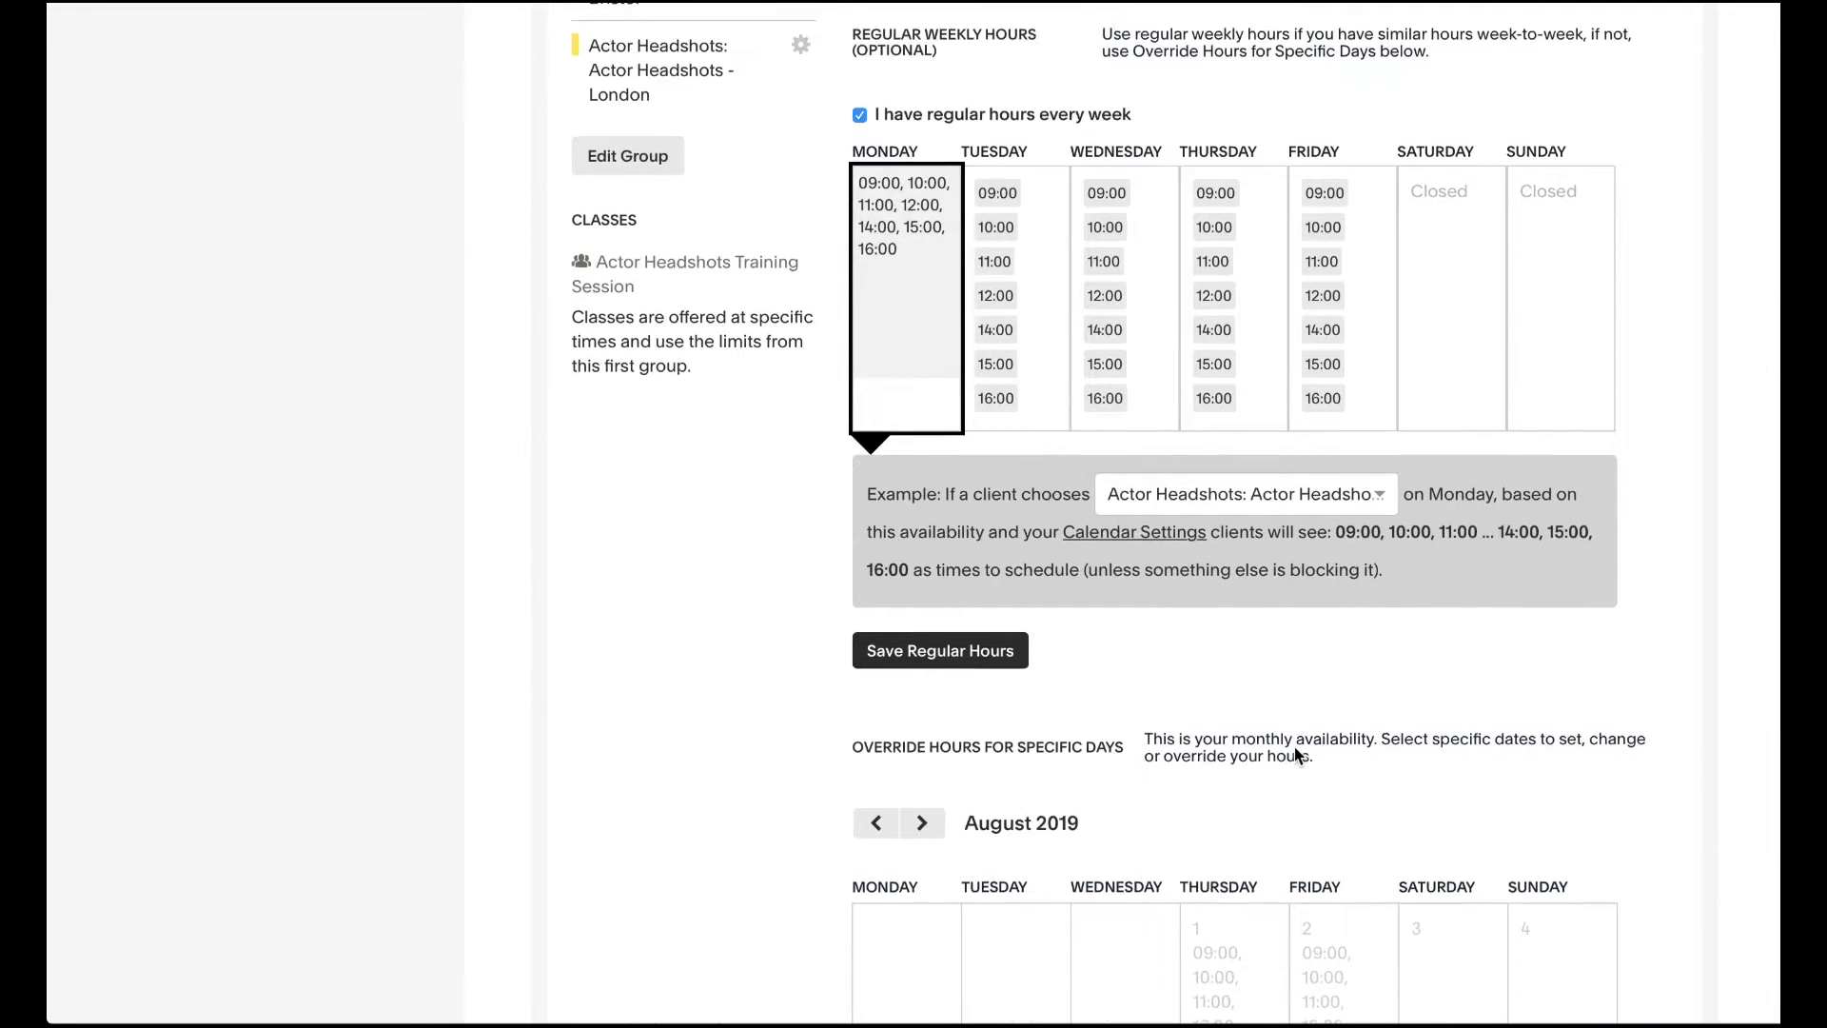
scroll(1297, 755, down, 2)
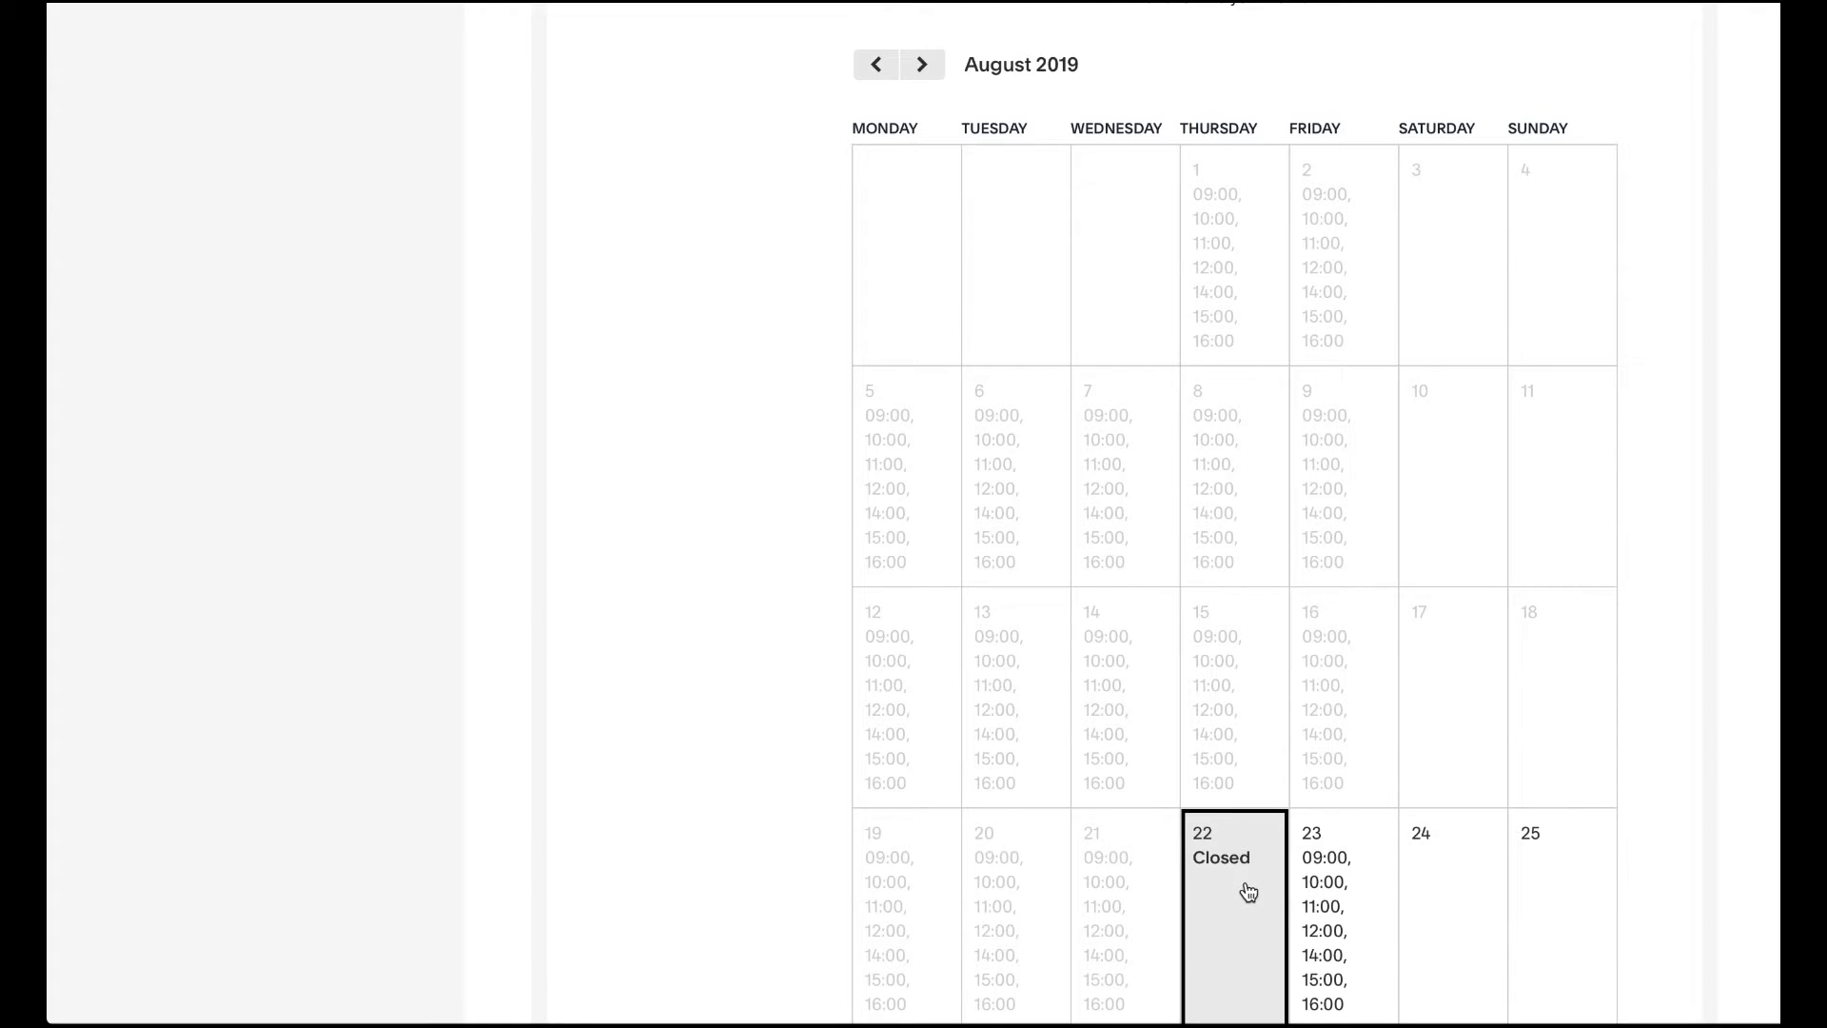
scroll(1272, 905, down, 5)
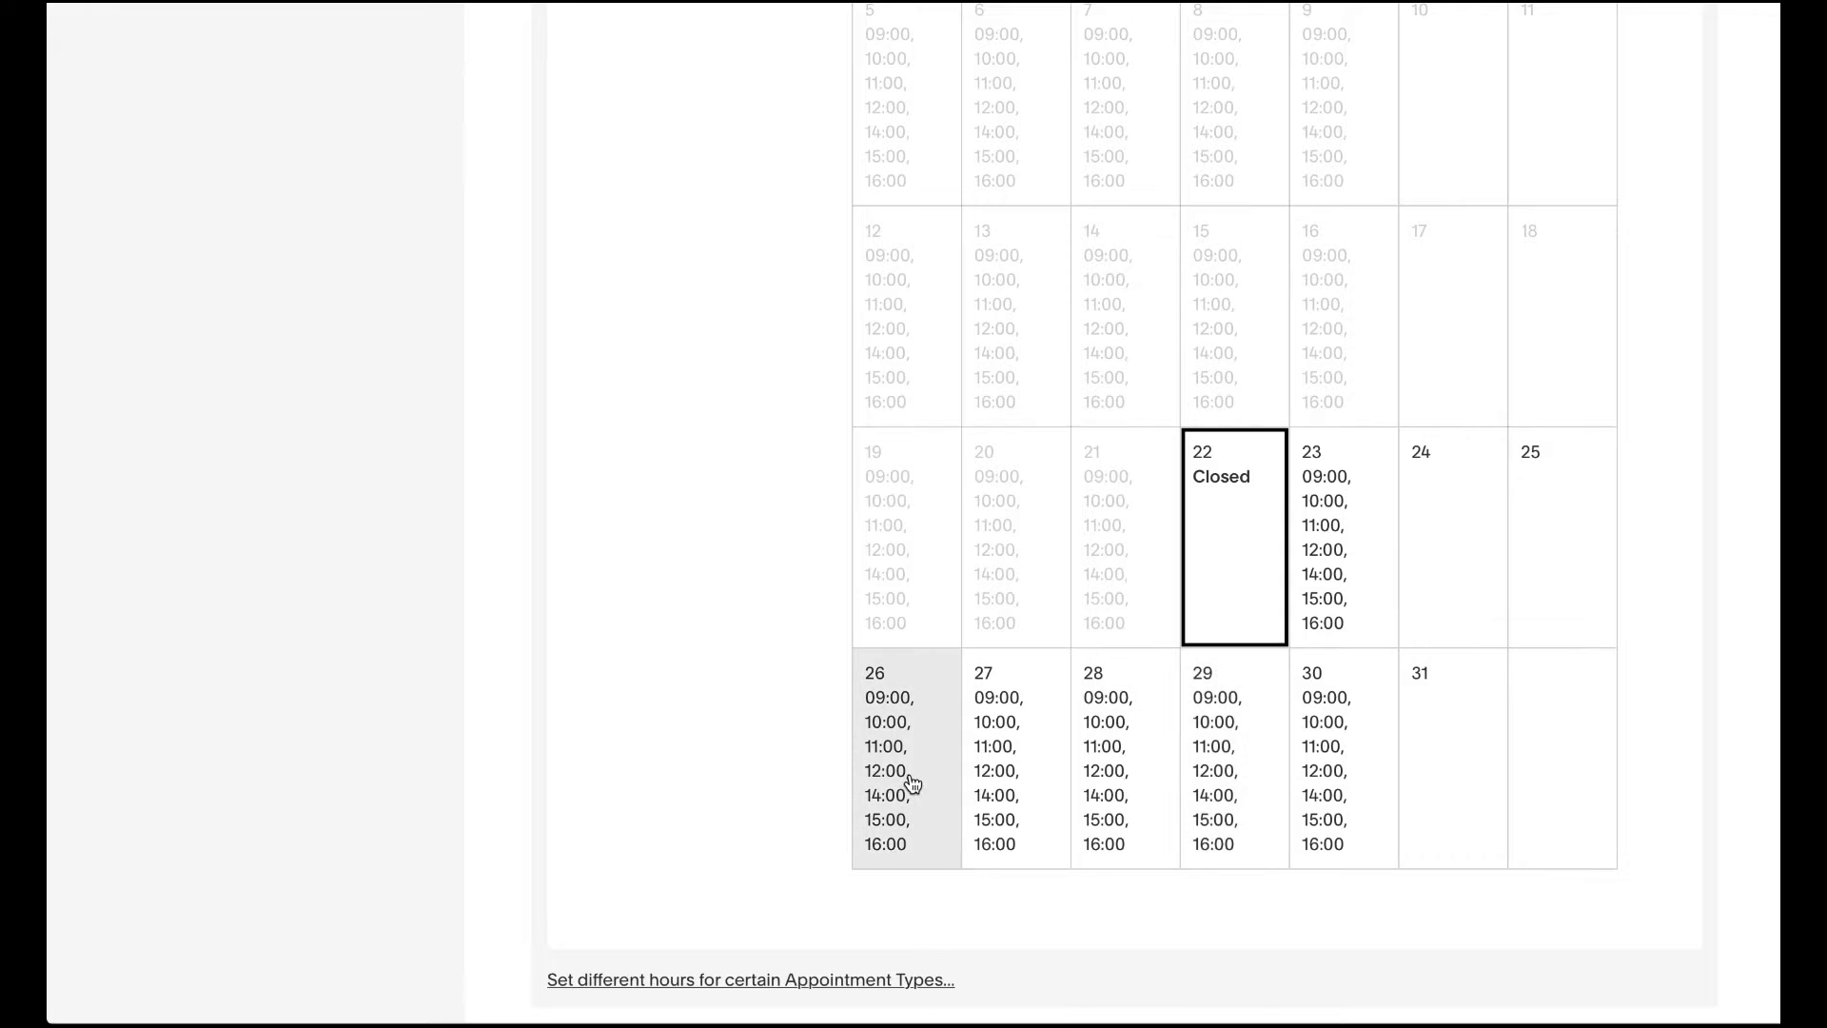
scroll(908, 781, up, 4)
scroll(909, 776, up, 5)
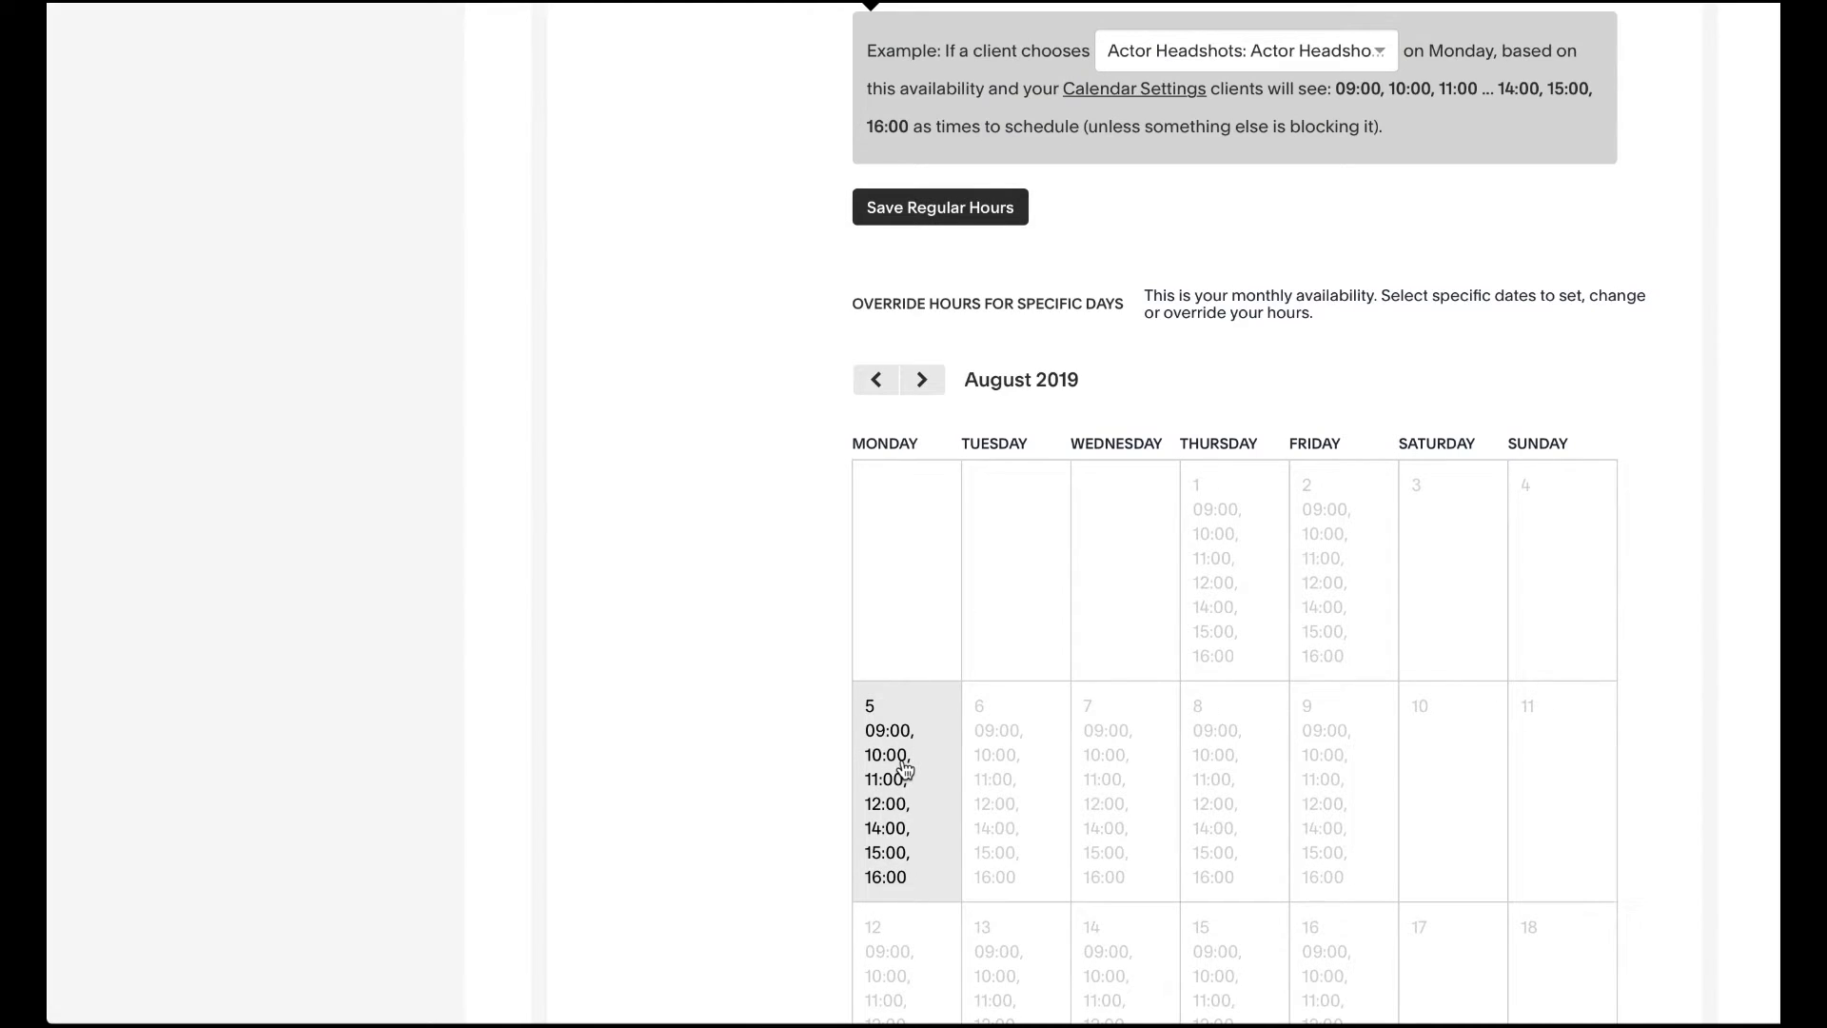
scroll(1219, 505, up, 10)
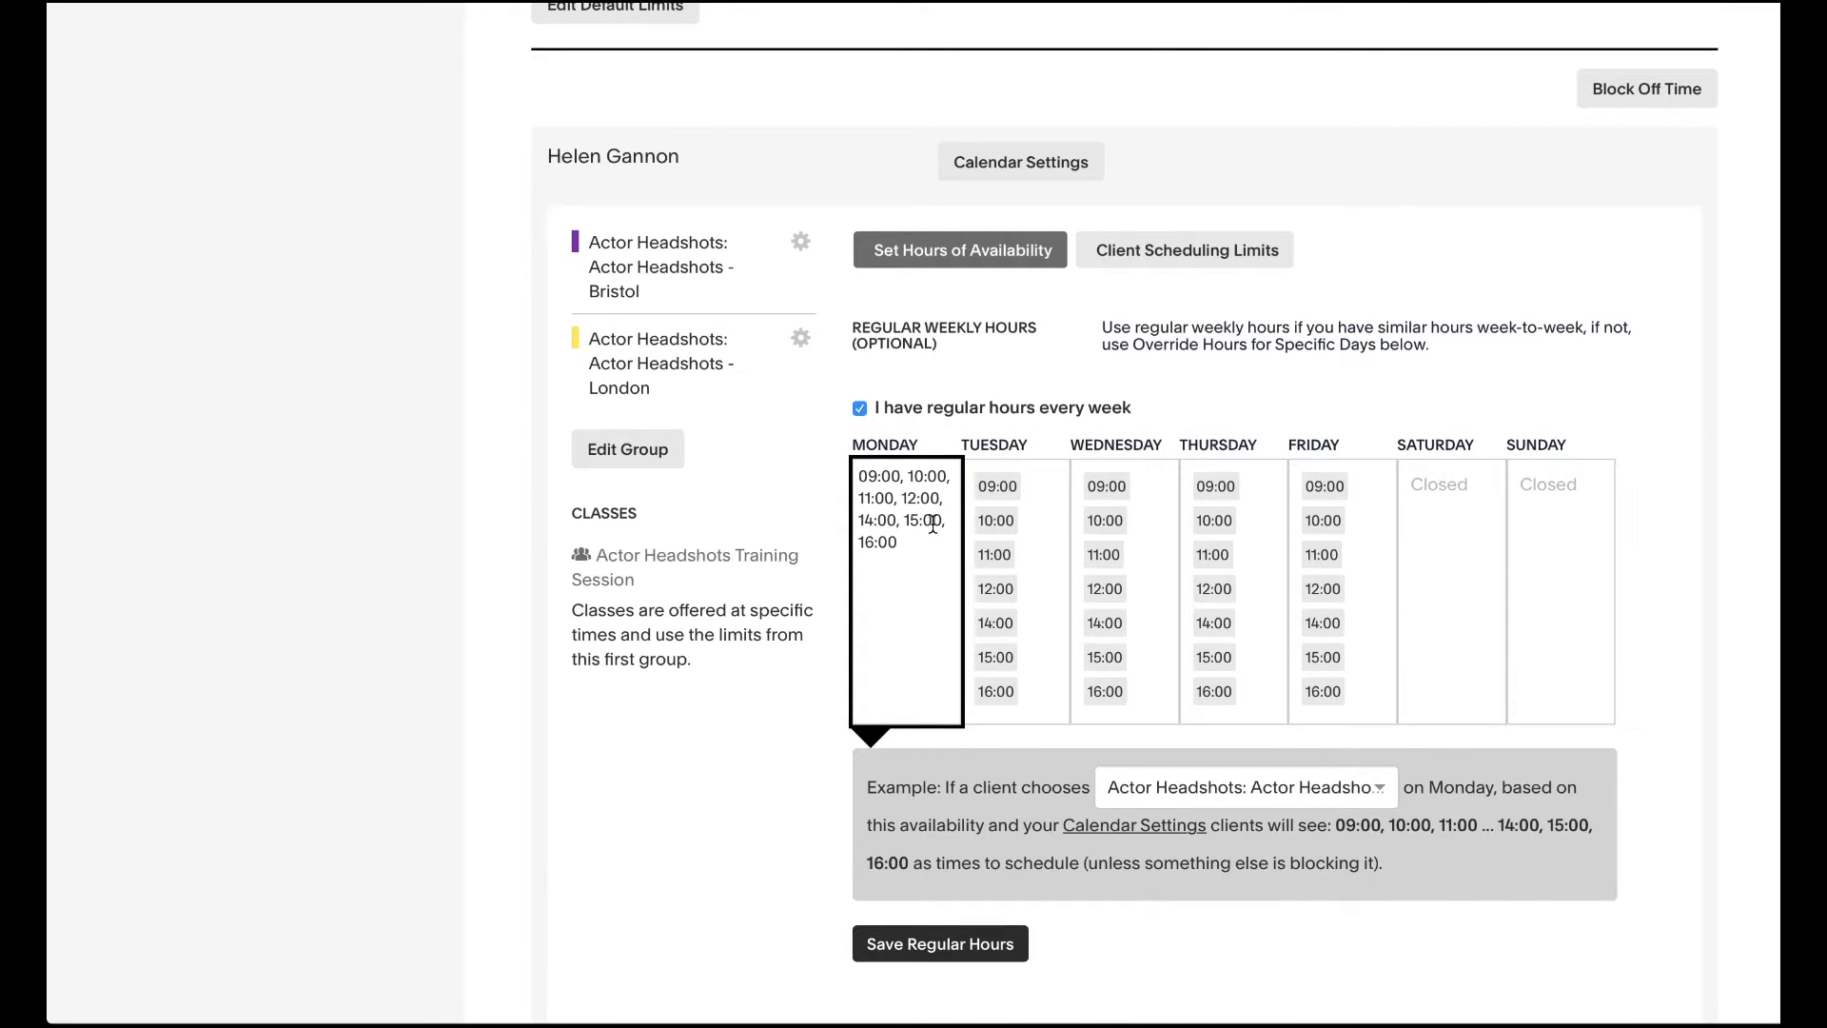
scroll(1066, 747, down, 8)
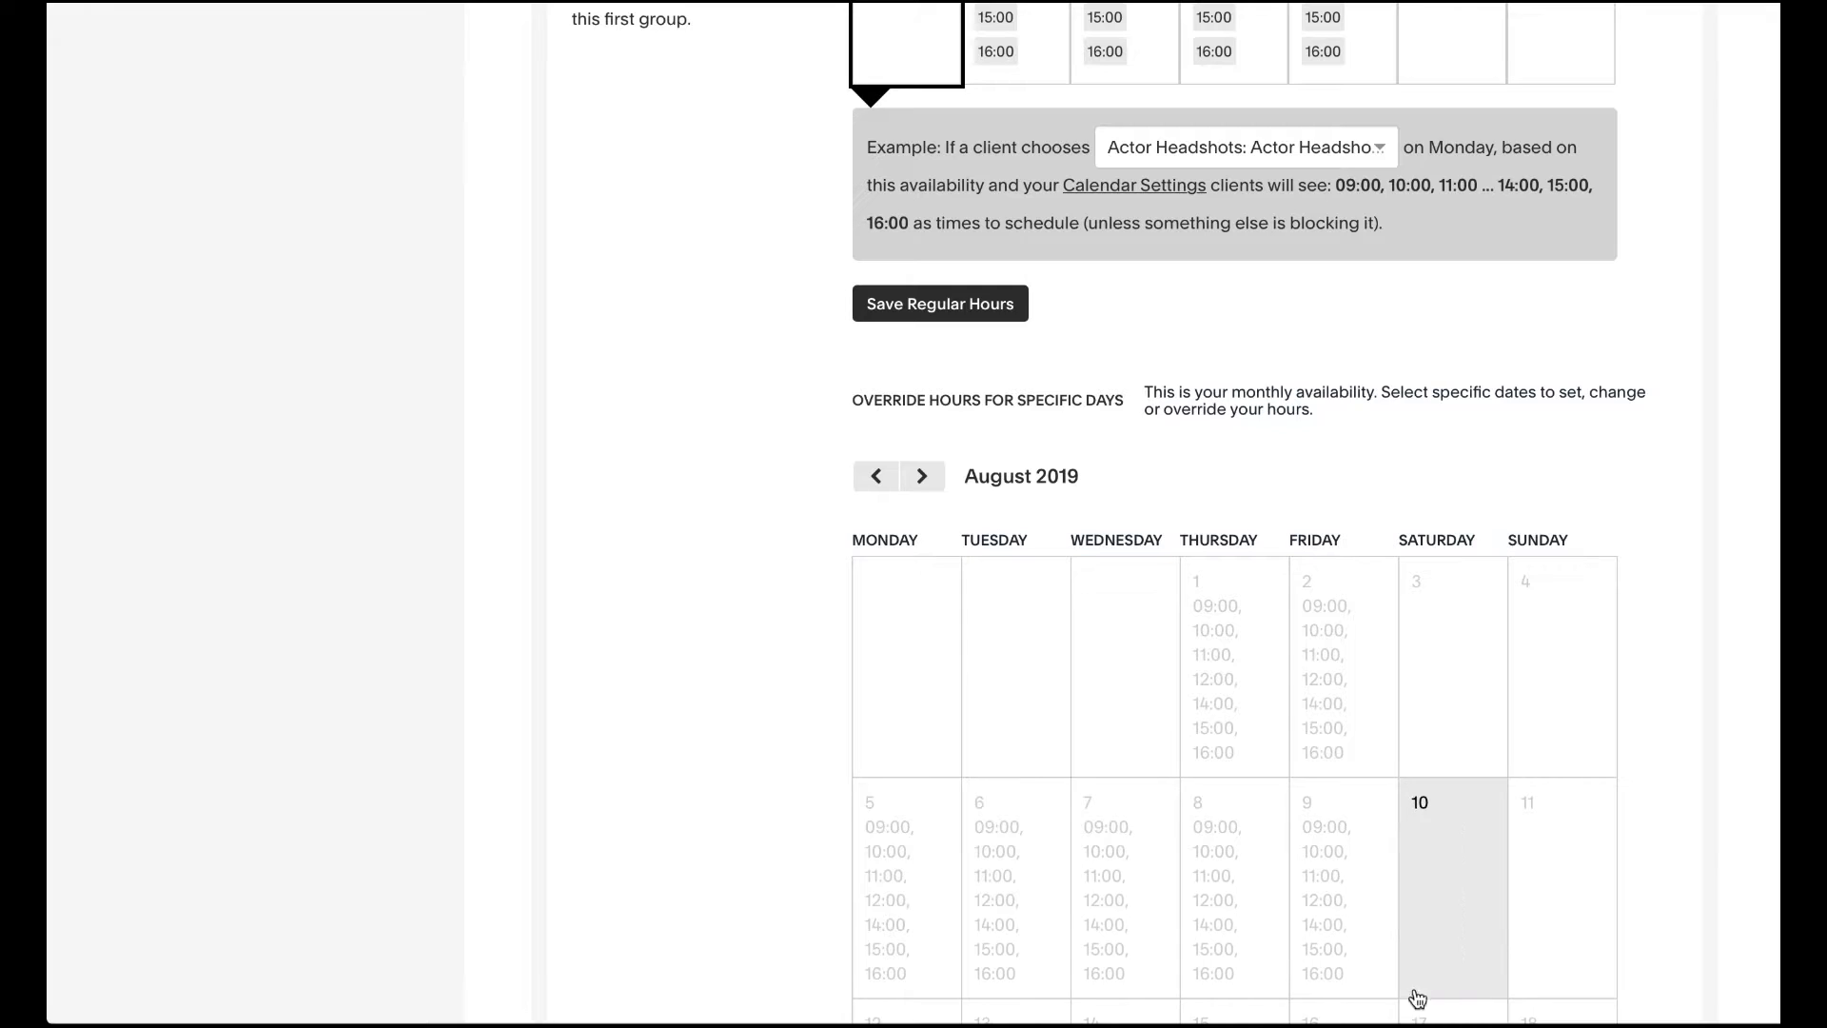
scroll(1409, 987, down, 2)
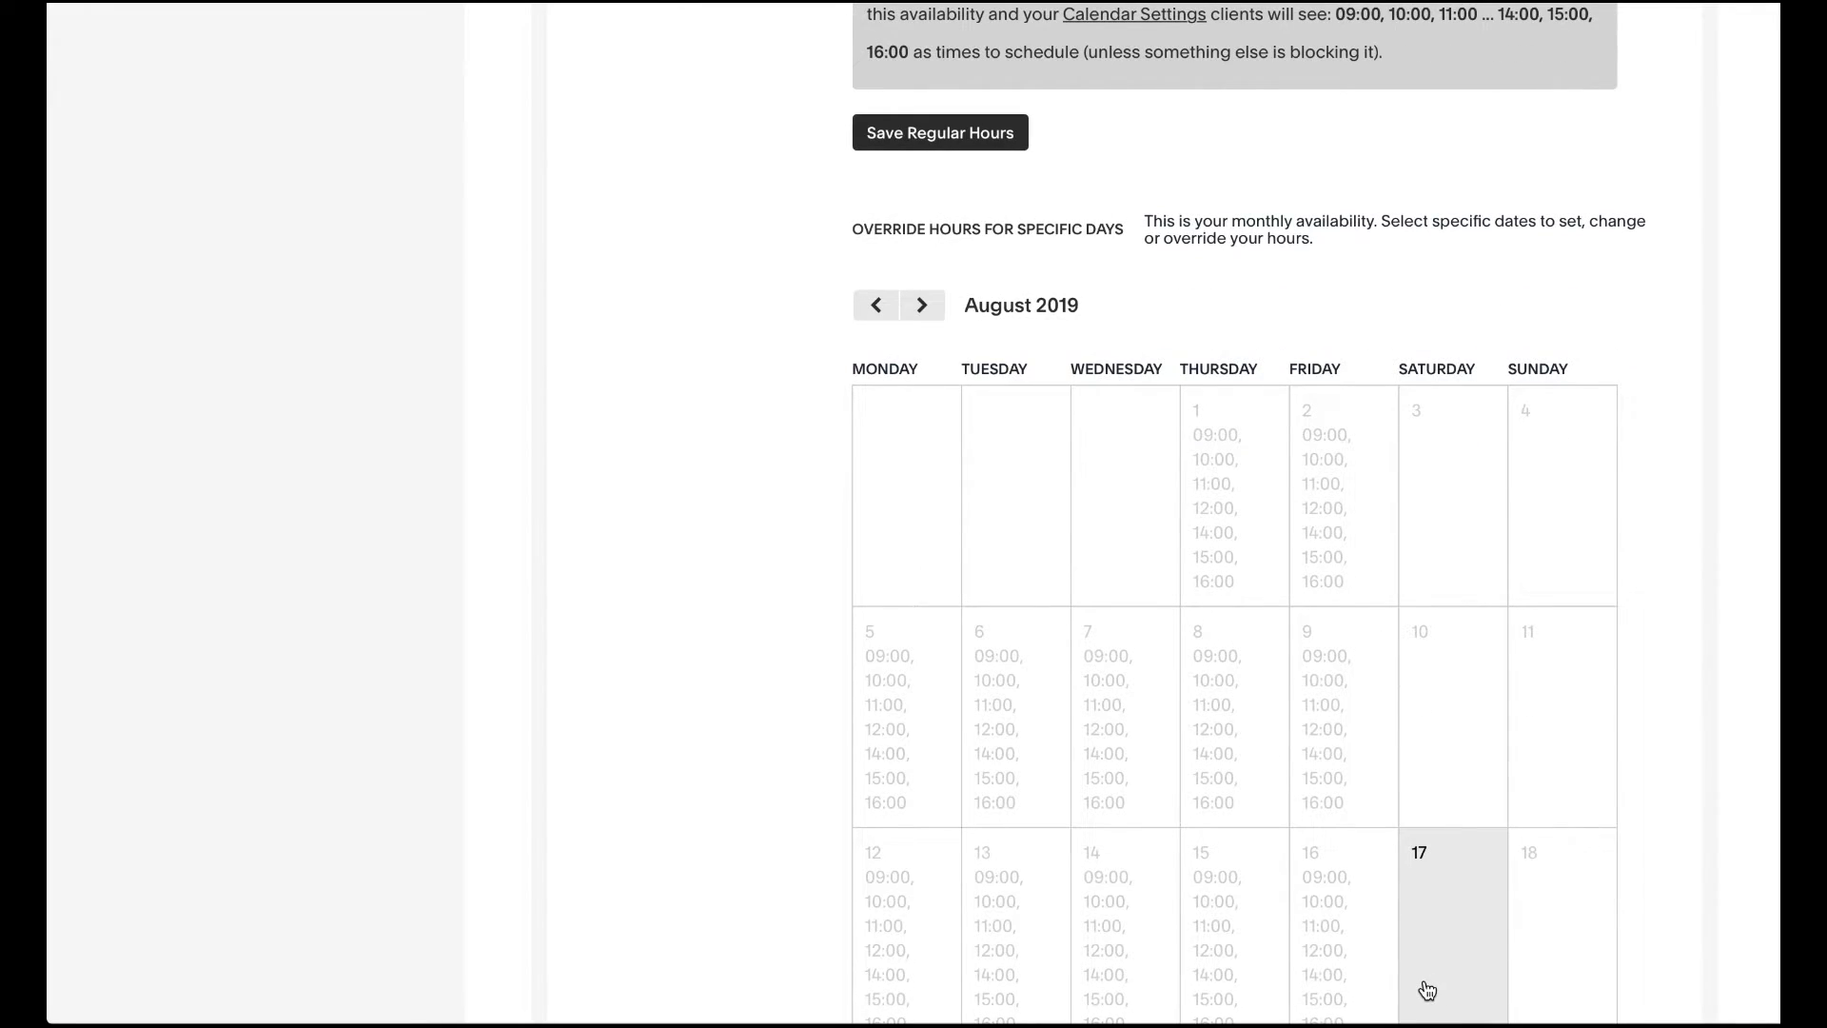
scroll(1161, 767, down, 9)
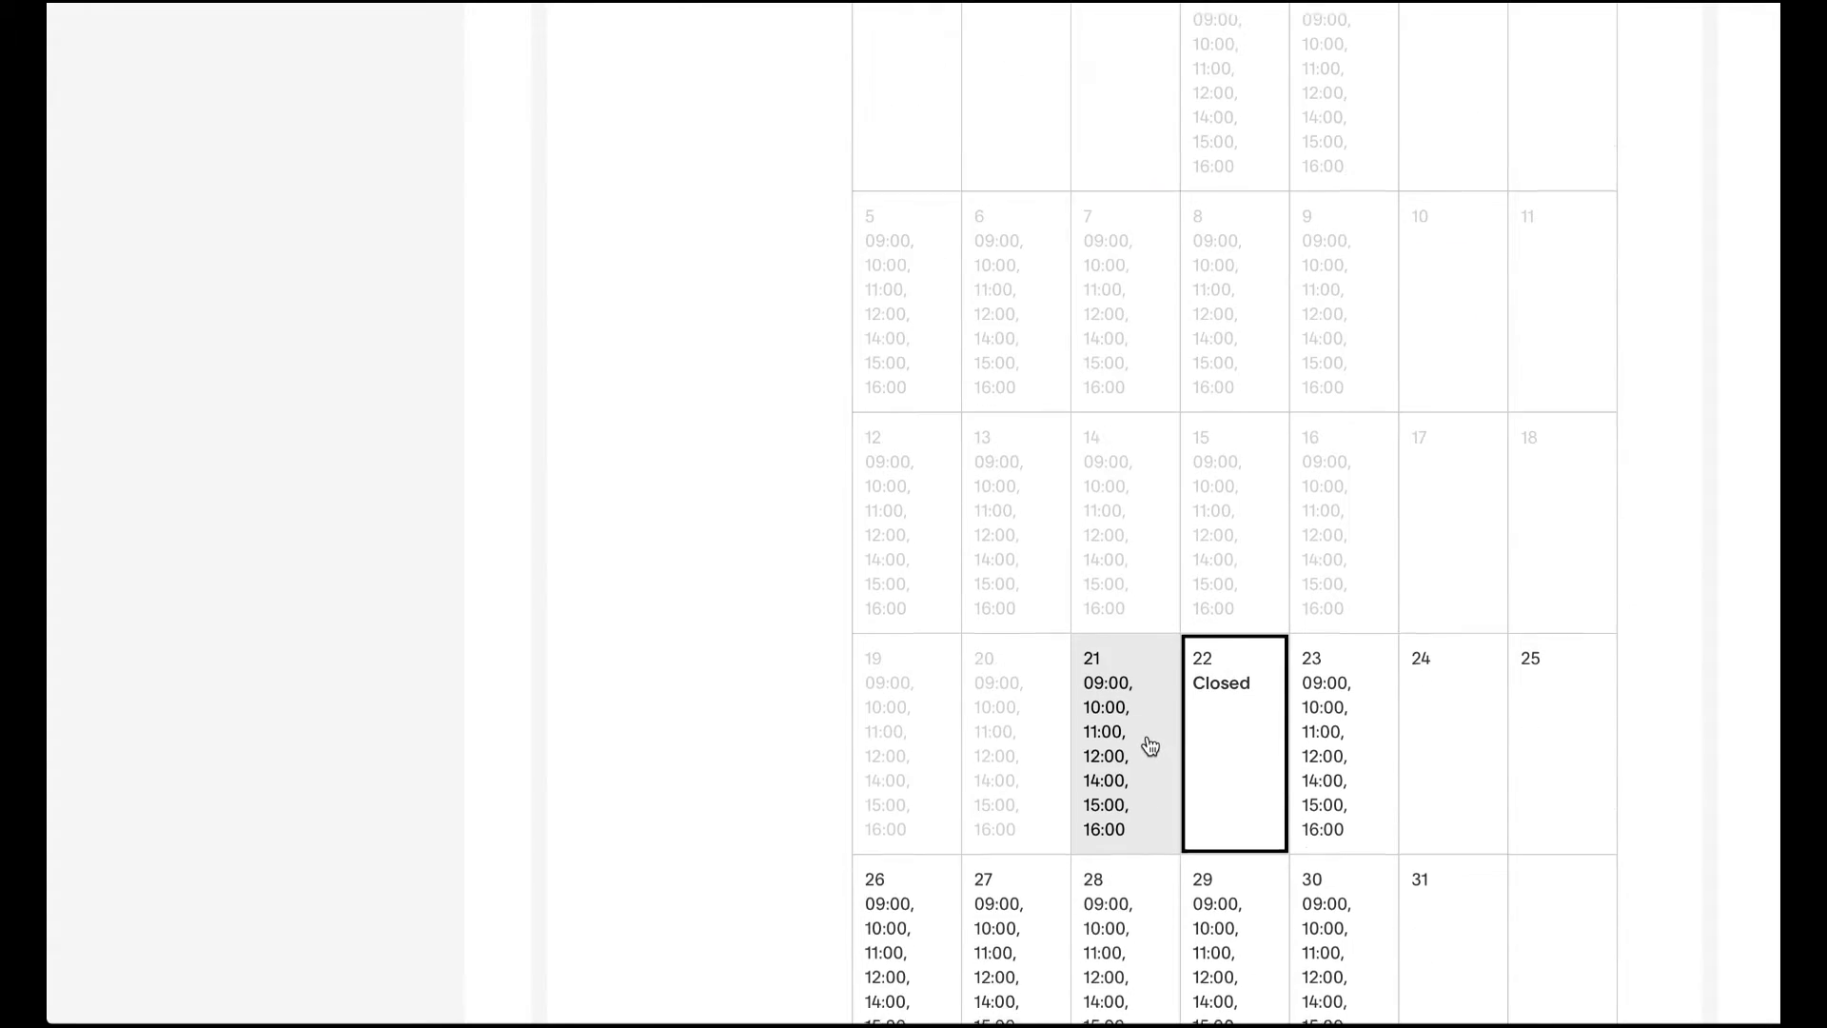
scroll(1135, 738, up, 10)
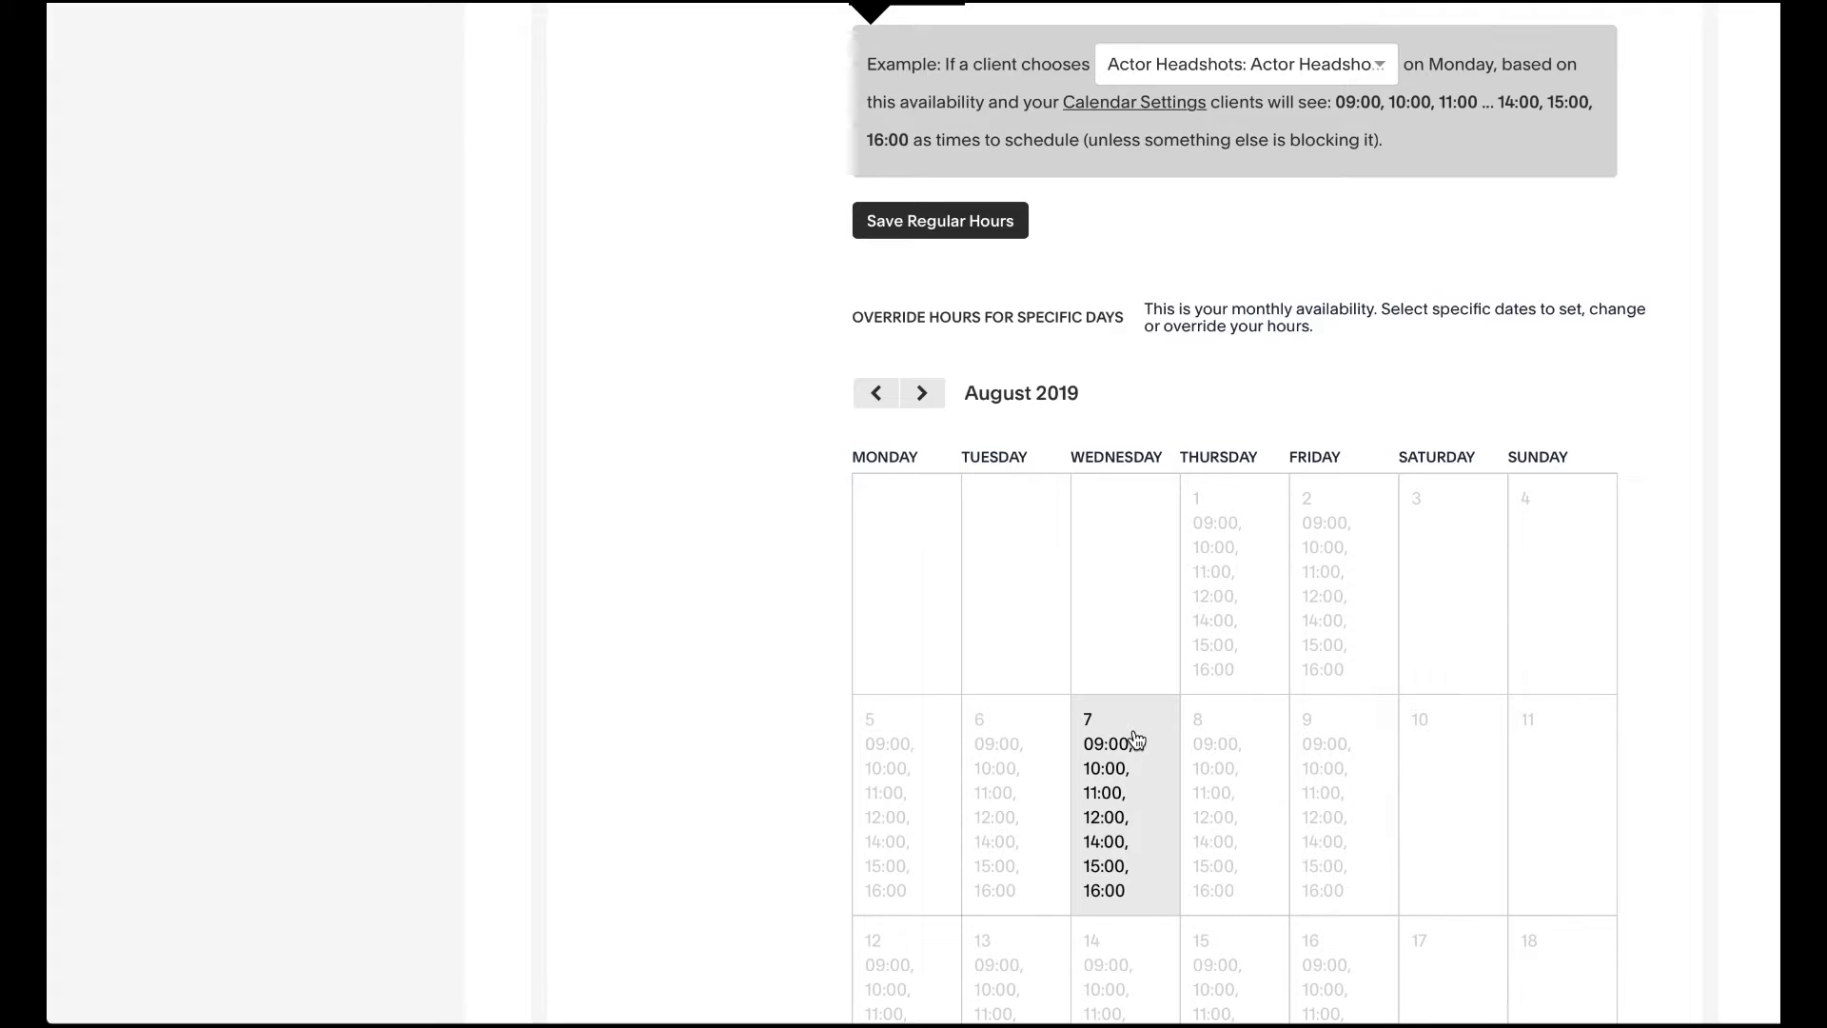
scroll(1080, 689, down, 2)
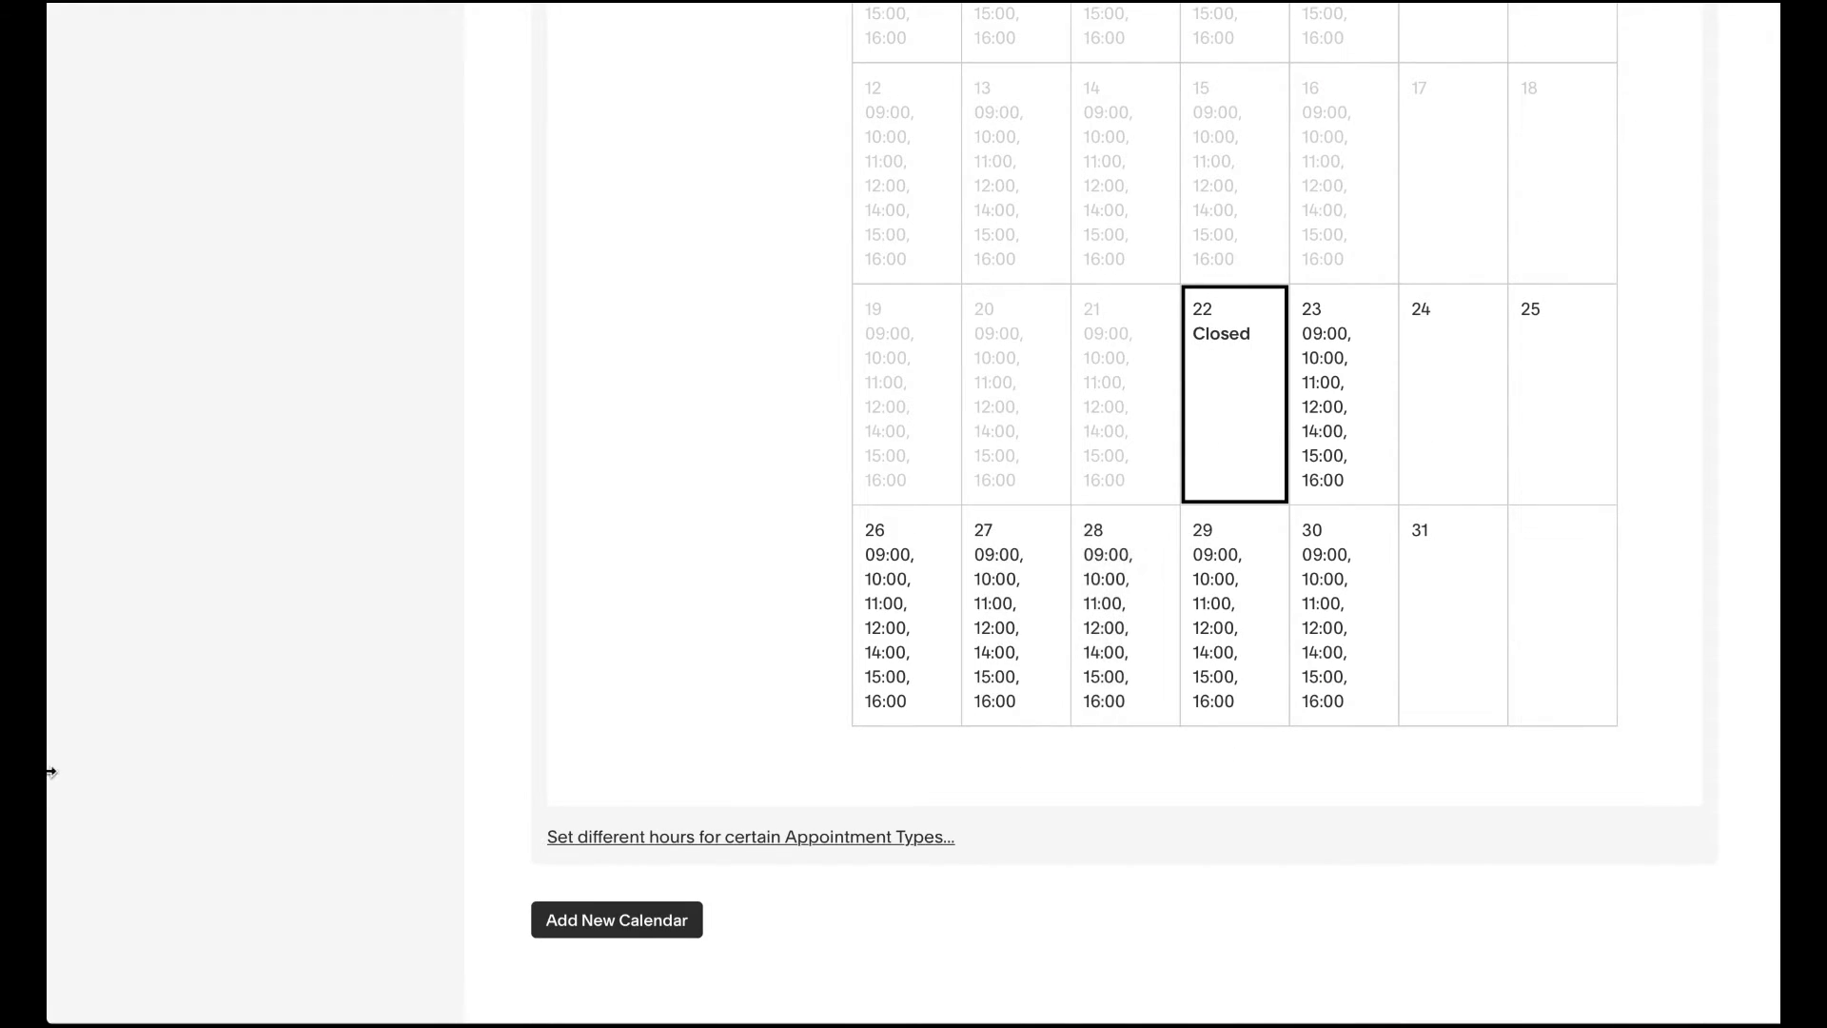
Assign only Actor Headshots - Bristol to the new hours group and save it
click(674, 838)
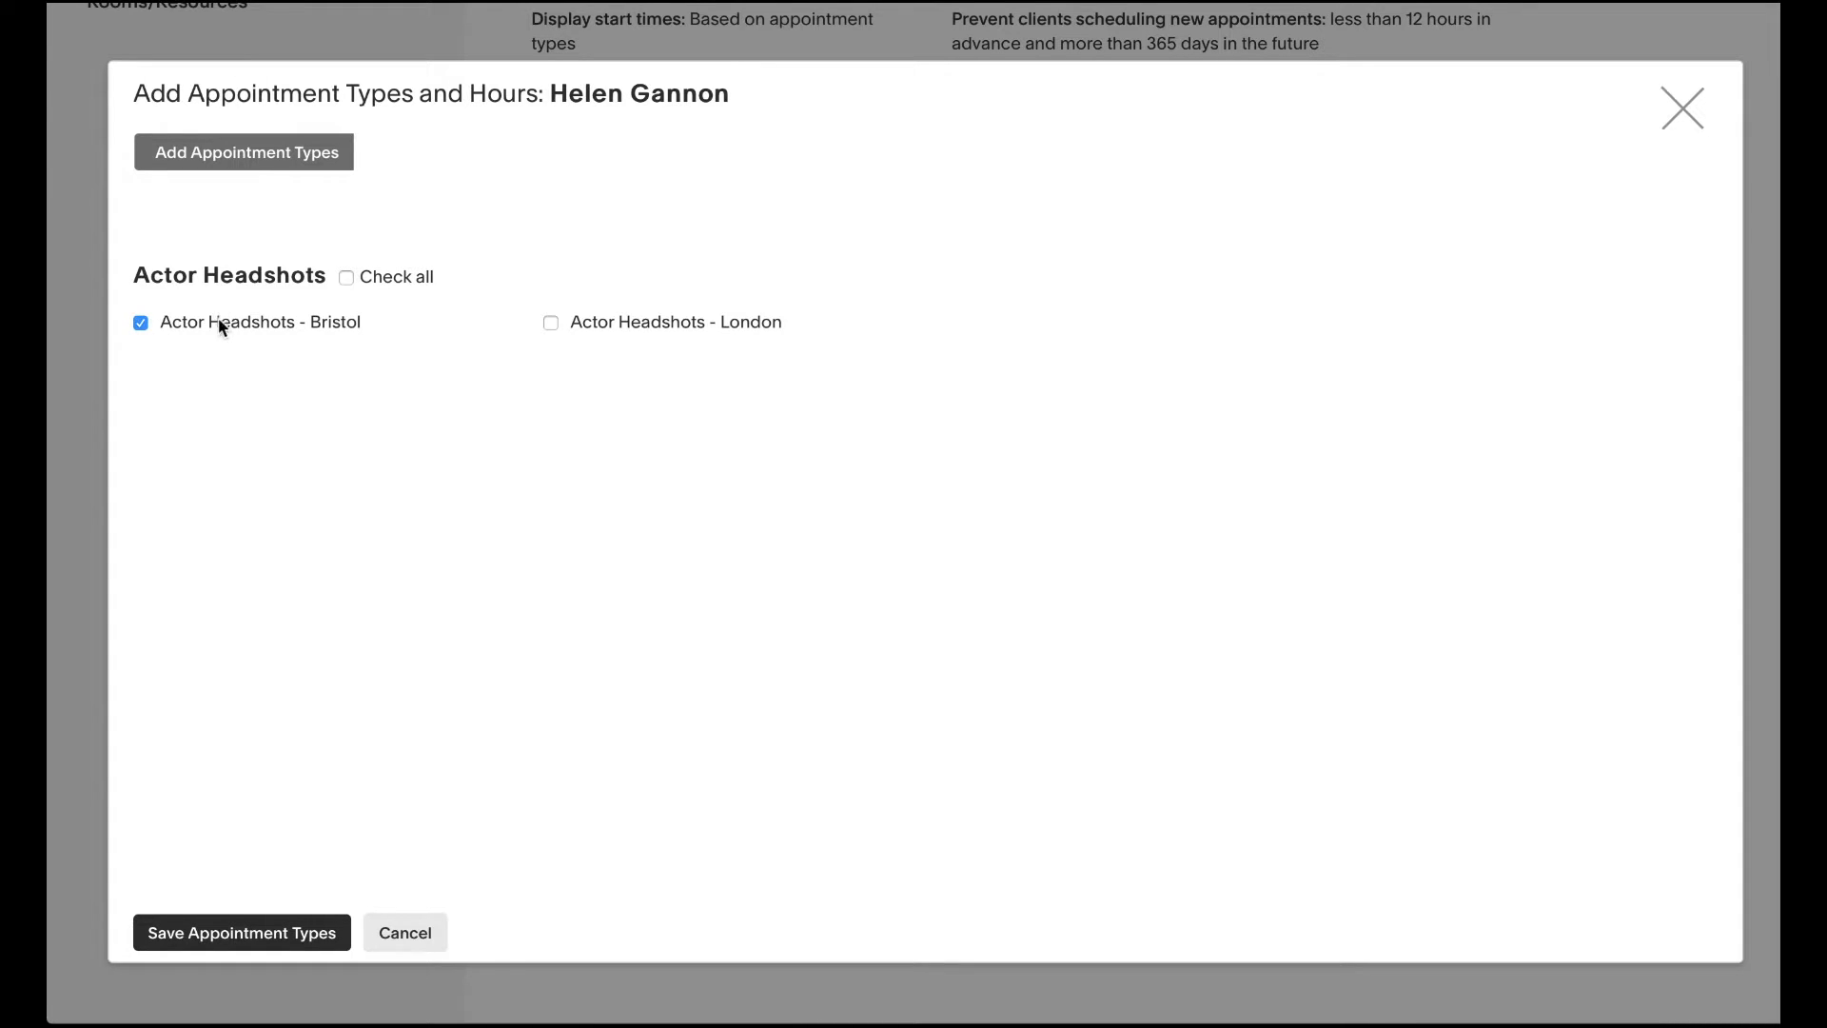
click(225, 932)
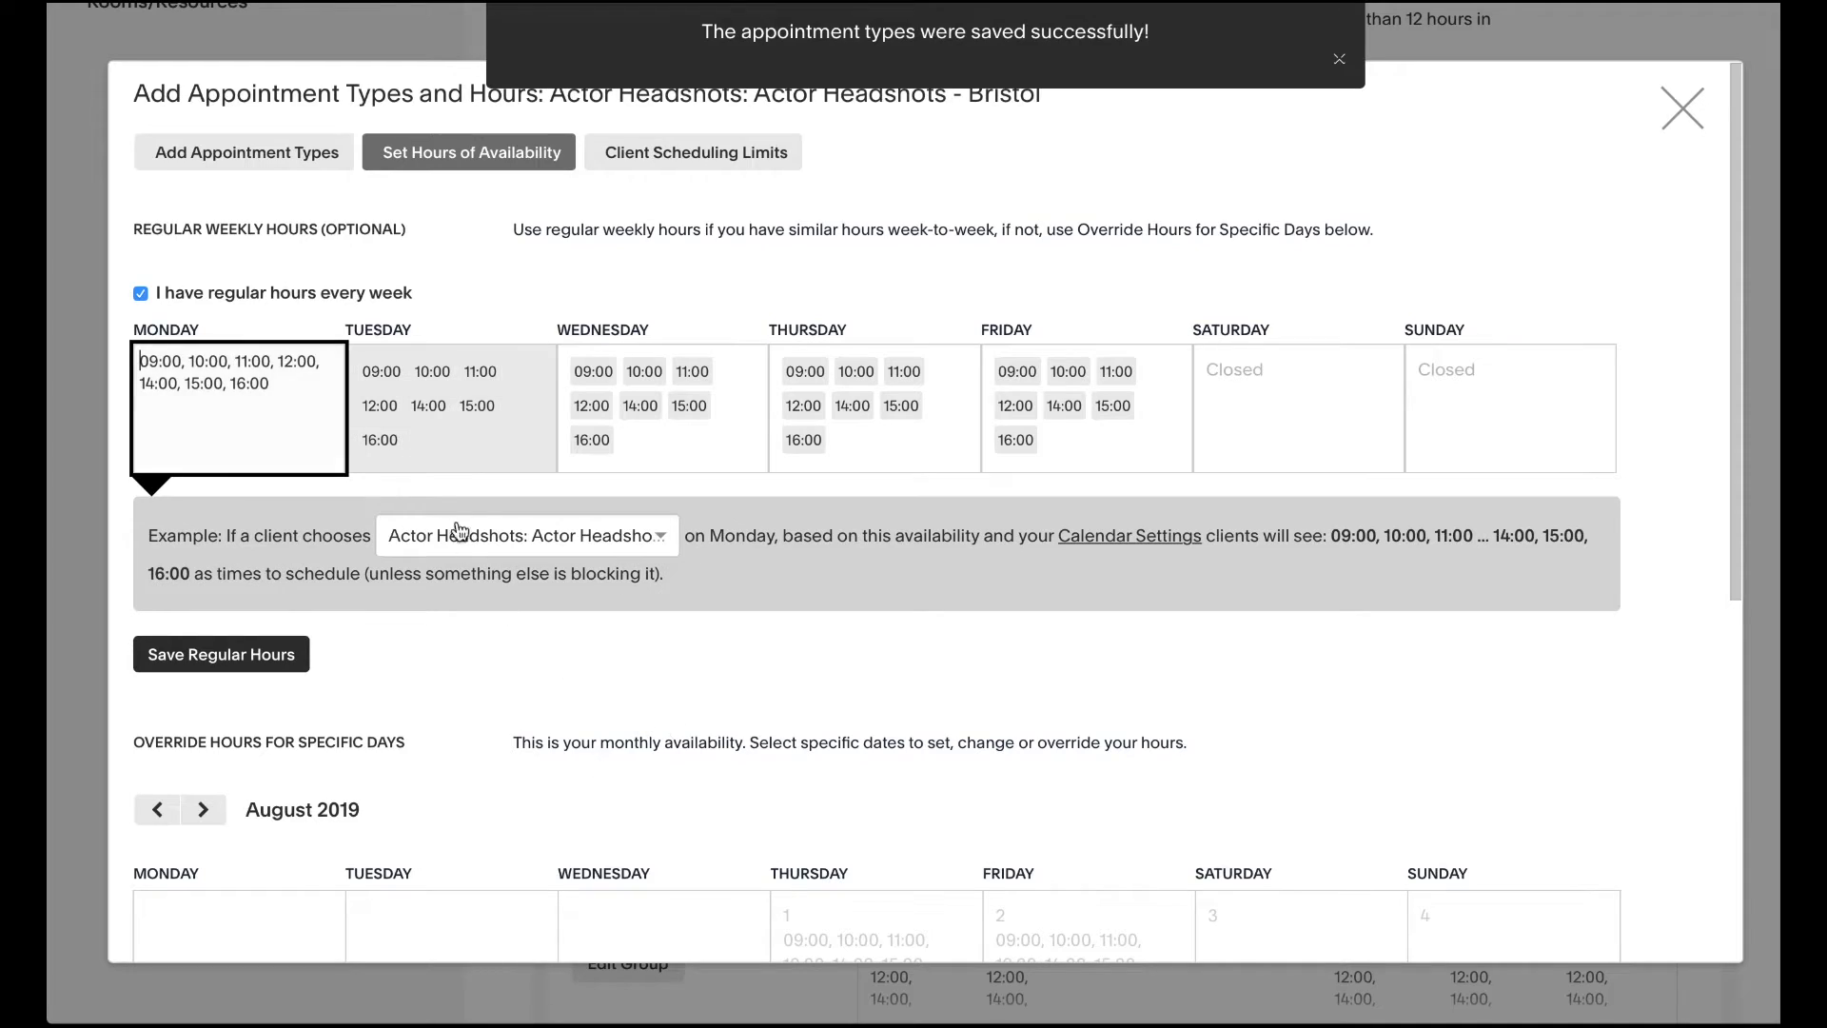
Clear Bristol's Tuesday, Wednesday and Thursday hours so those days are closed
click(395, 447)
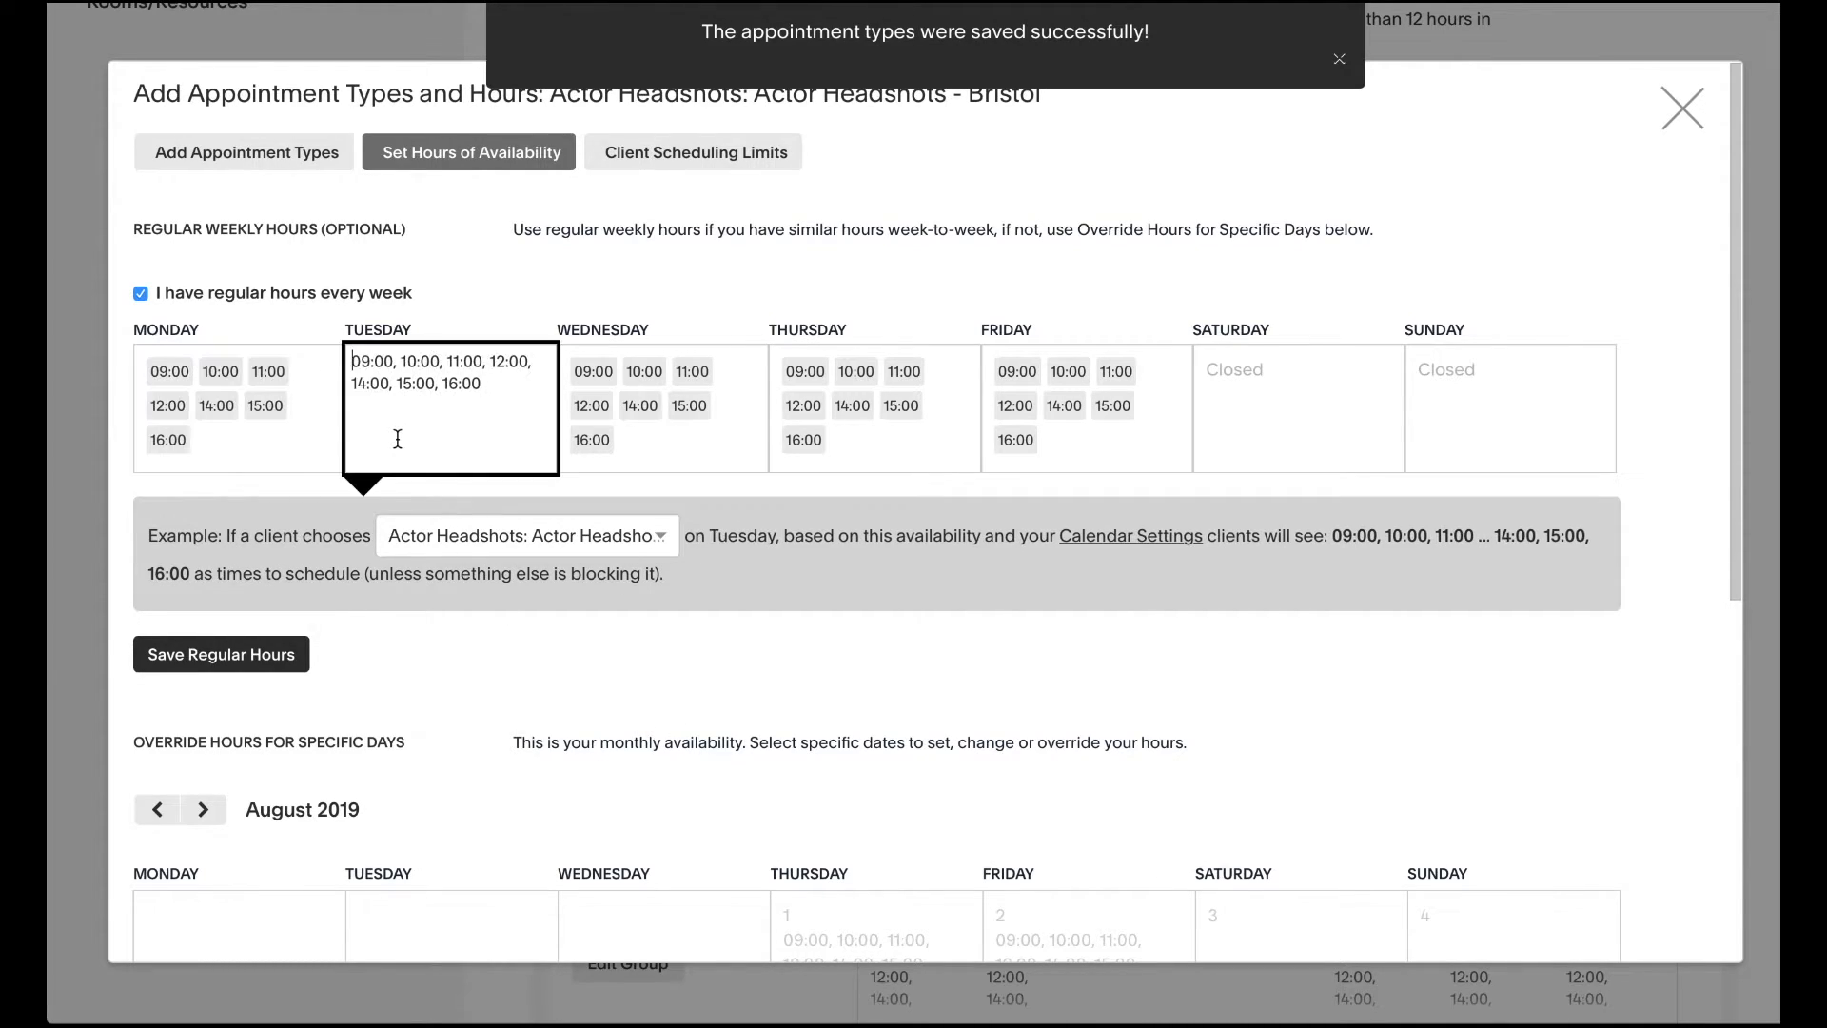
double_click(467, 383)
key(ctrl+a)
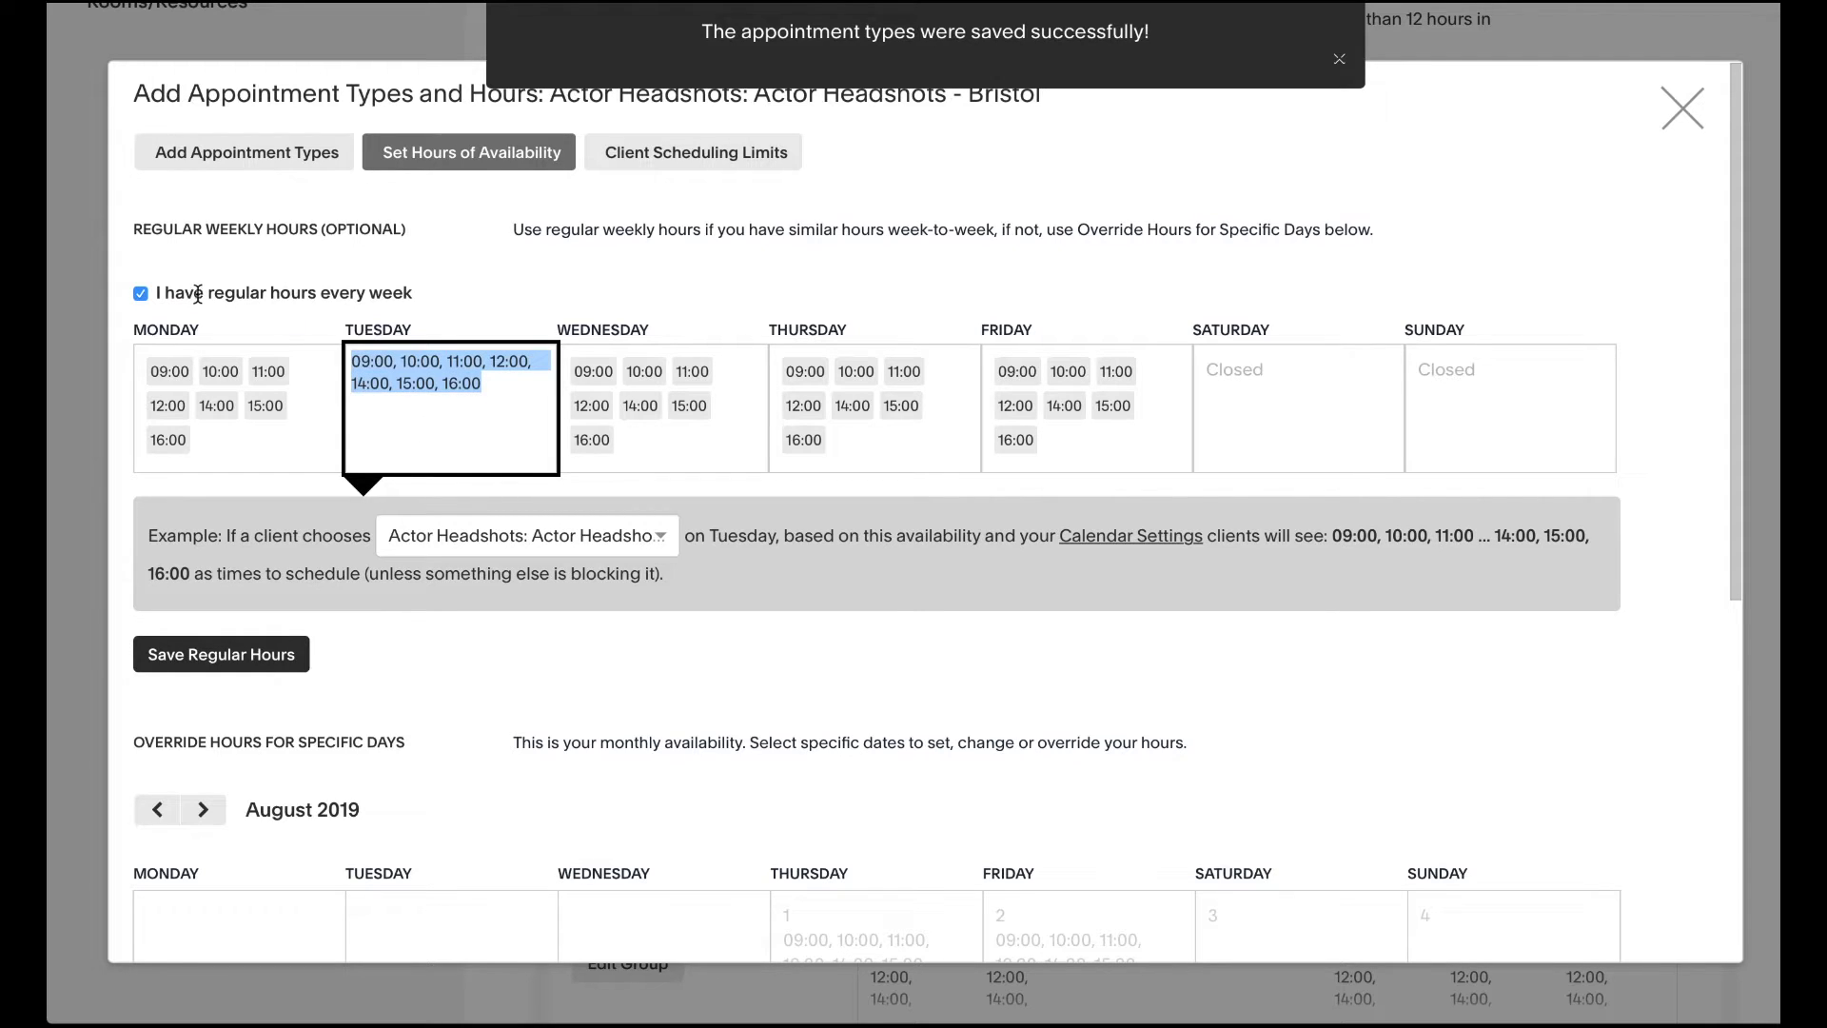
key(BackSpace)
click(665, 457)
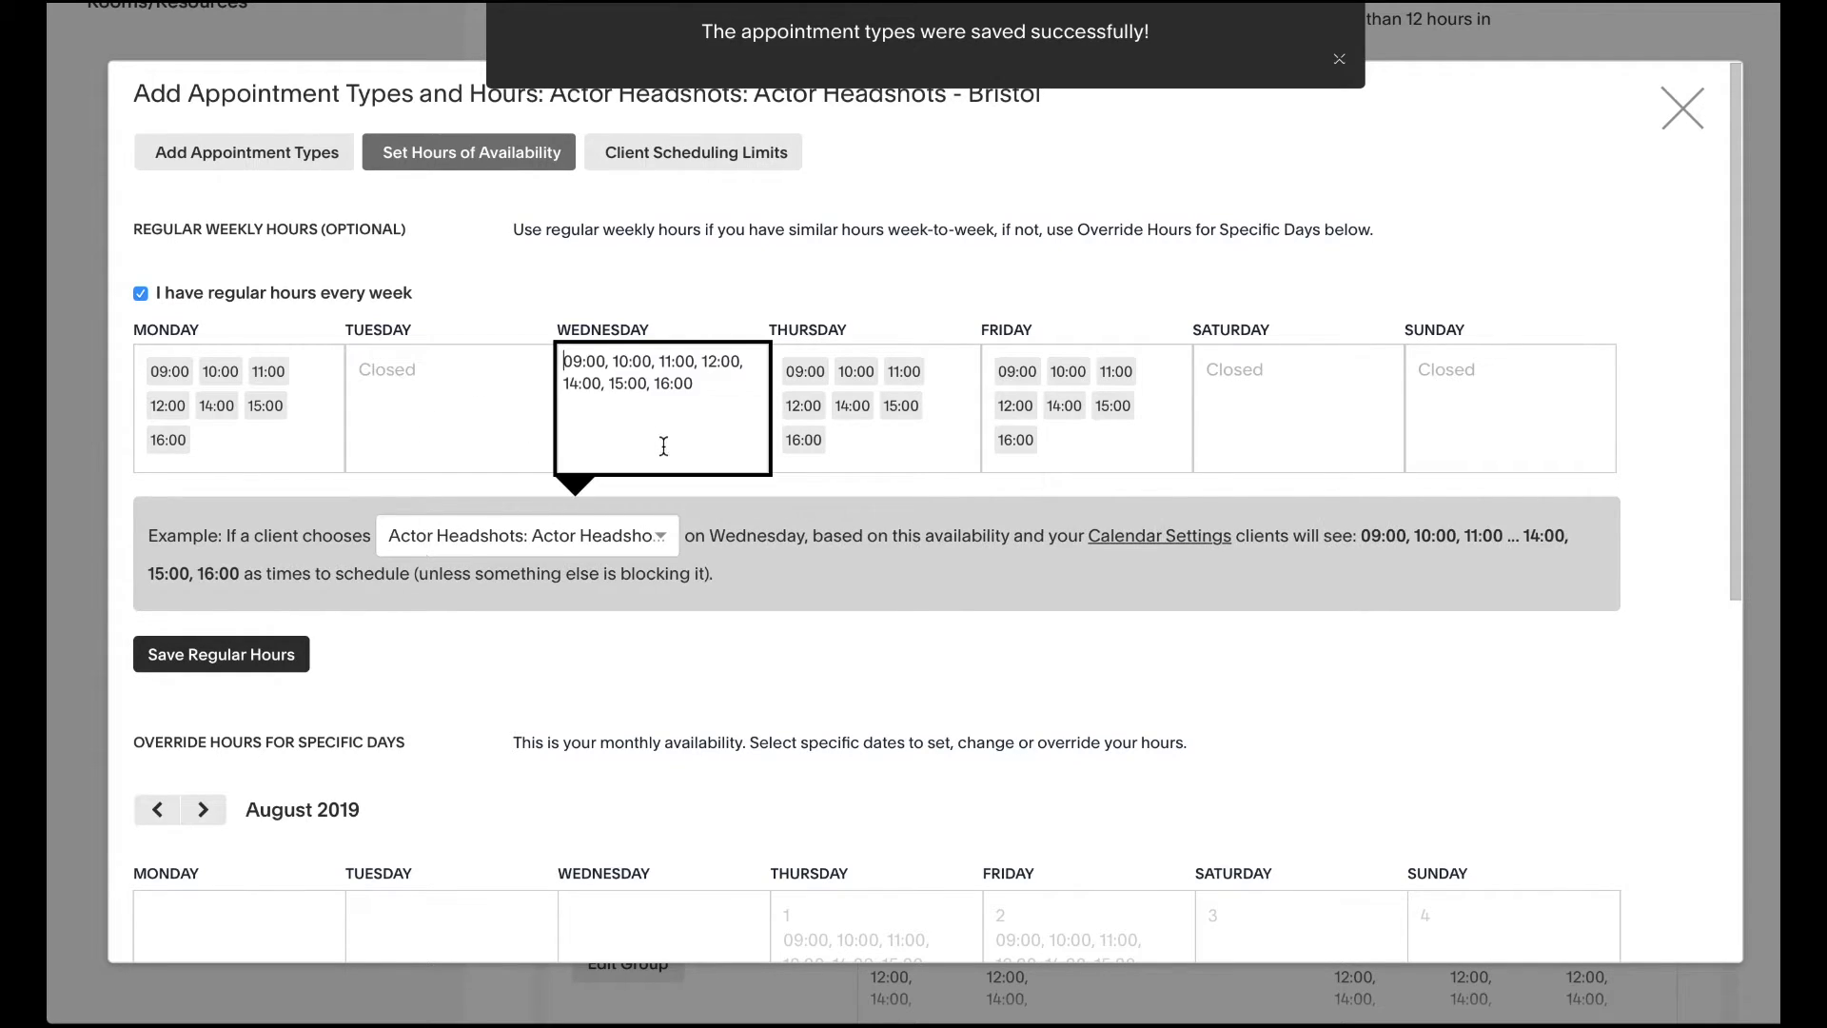
key(ctrl+a)
key(BackSpace)
click(887, 441)
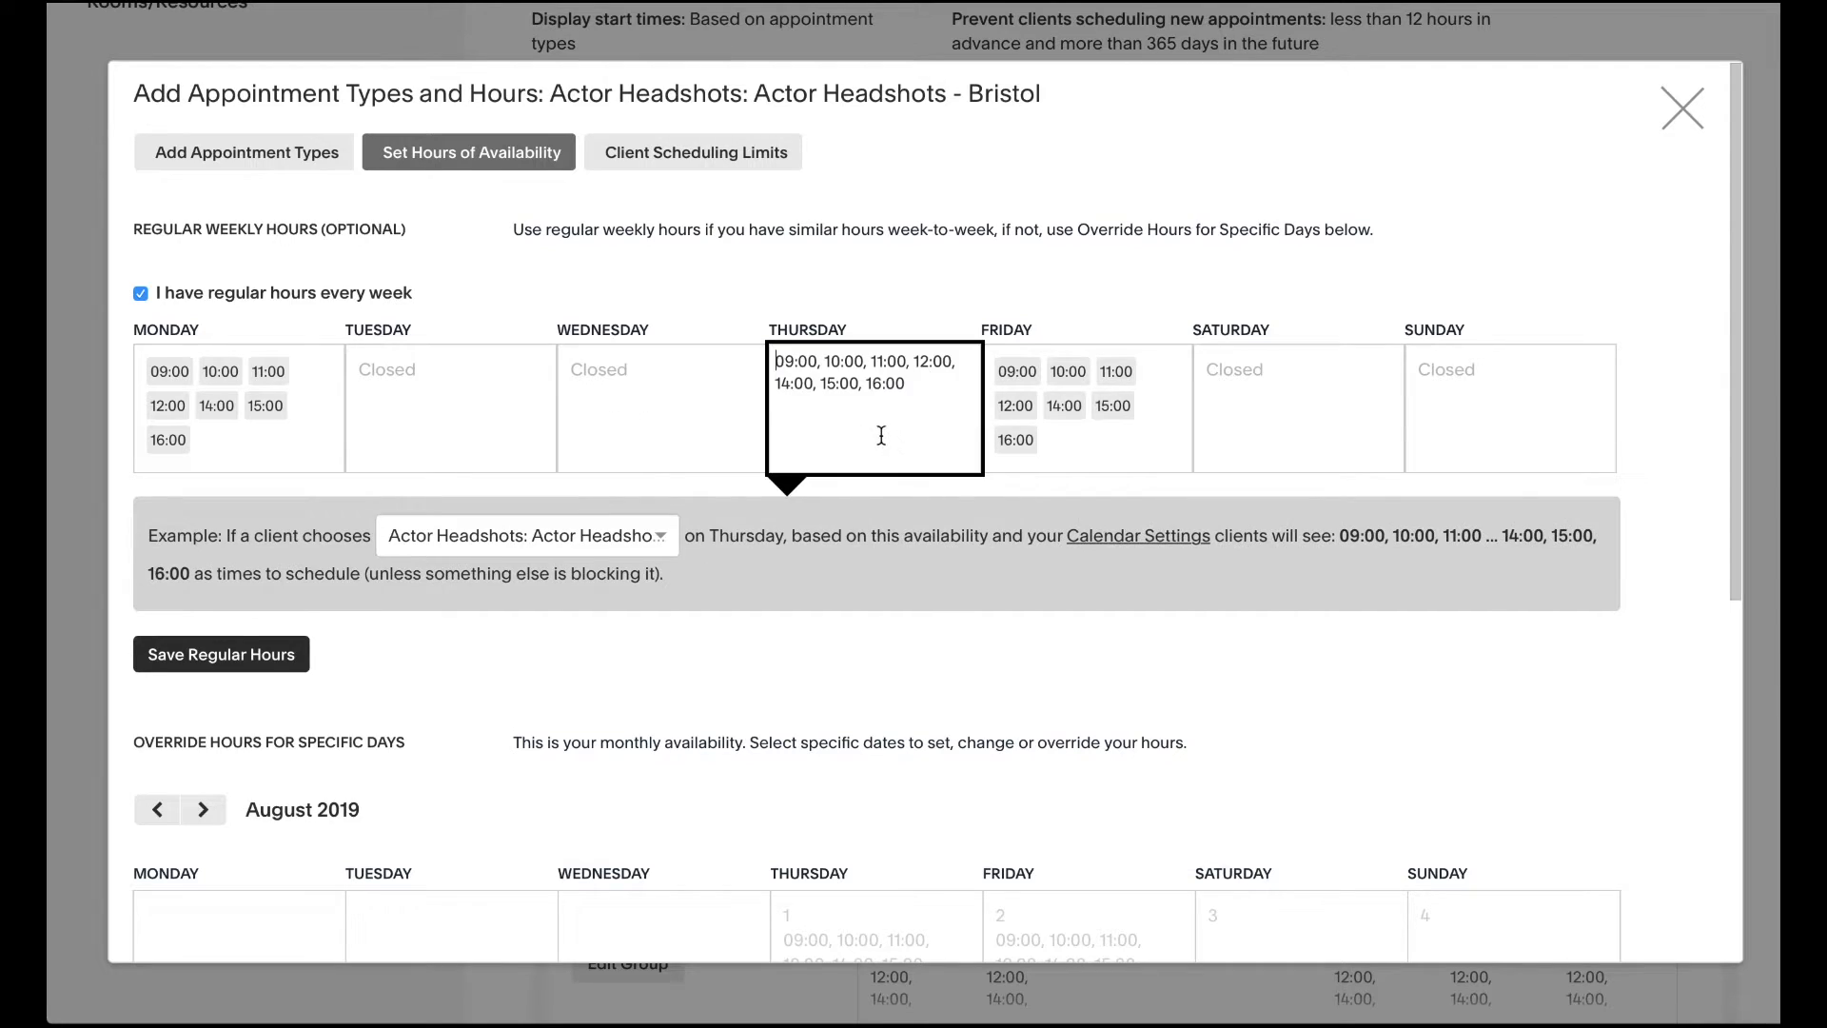
key(ctrl+a)
key(BackSpace)
Clear Friday too, save Bristol's Monday-only hours and close the dialog
click(1044, 430)
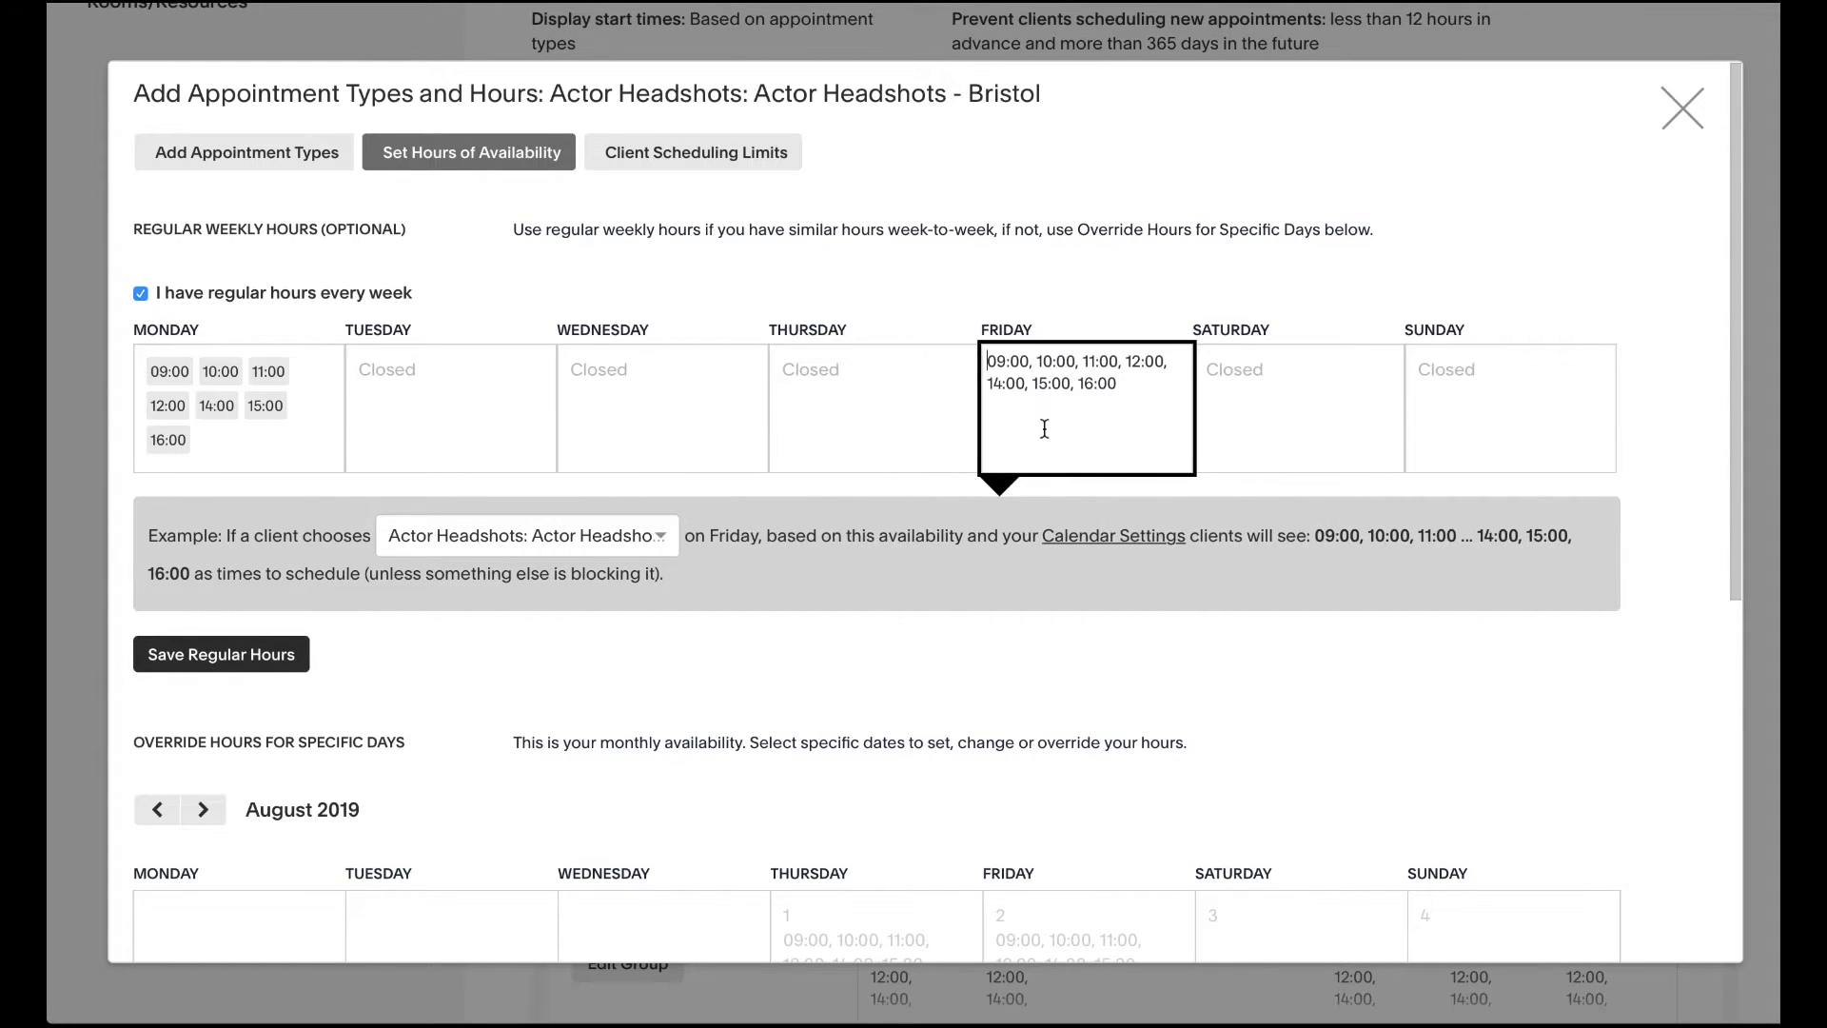
key(ctrl+a)
key(BackSpace)
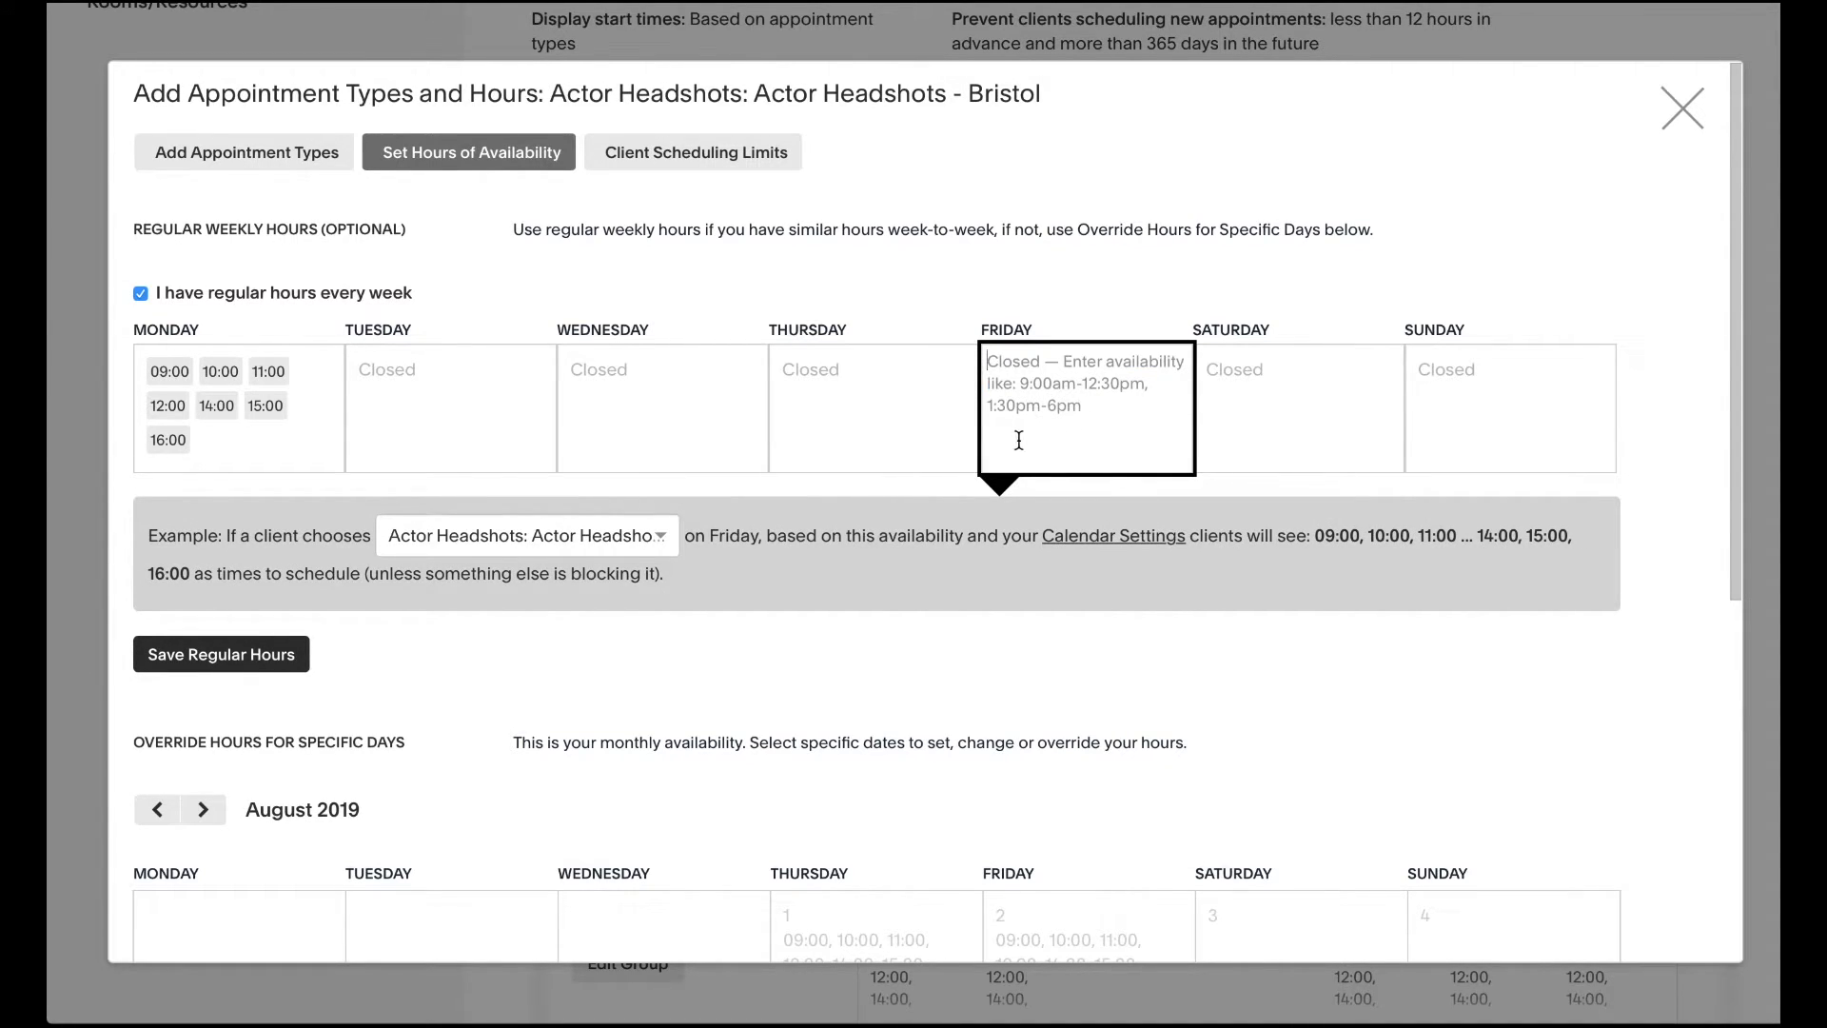
scroll(1019, 438, down, 1)
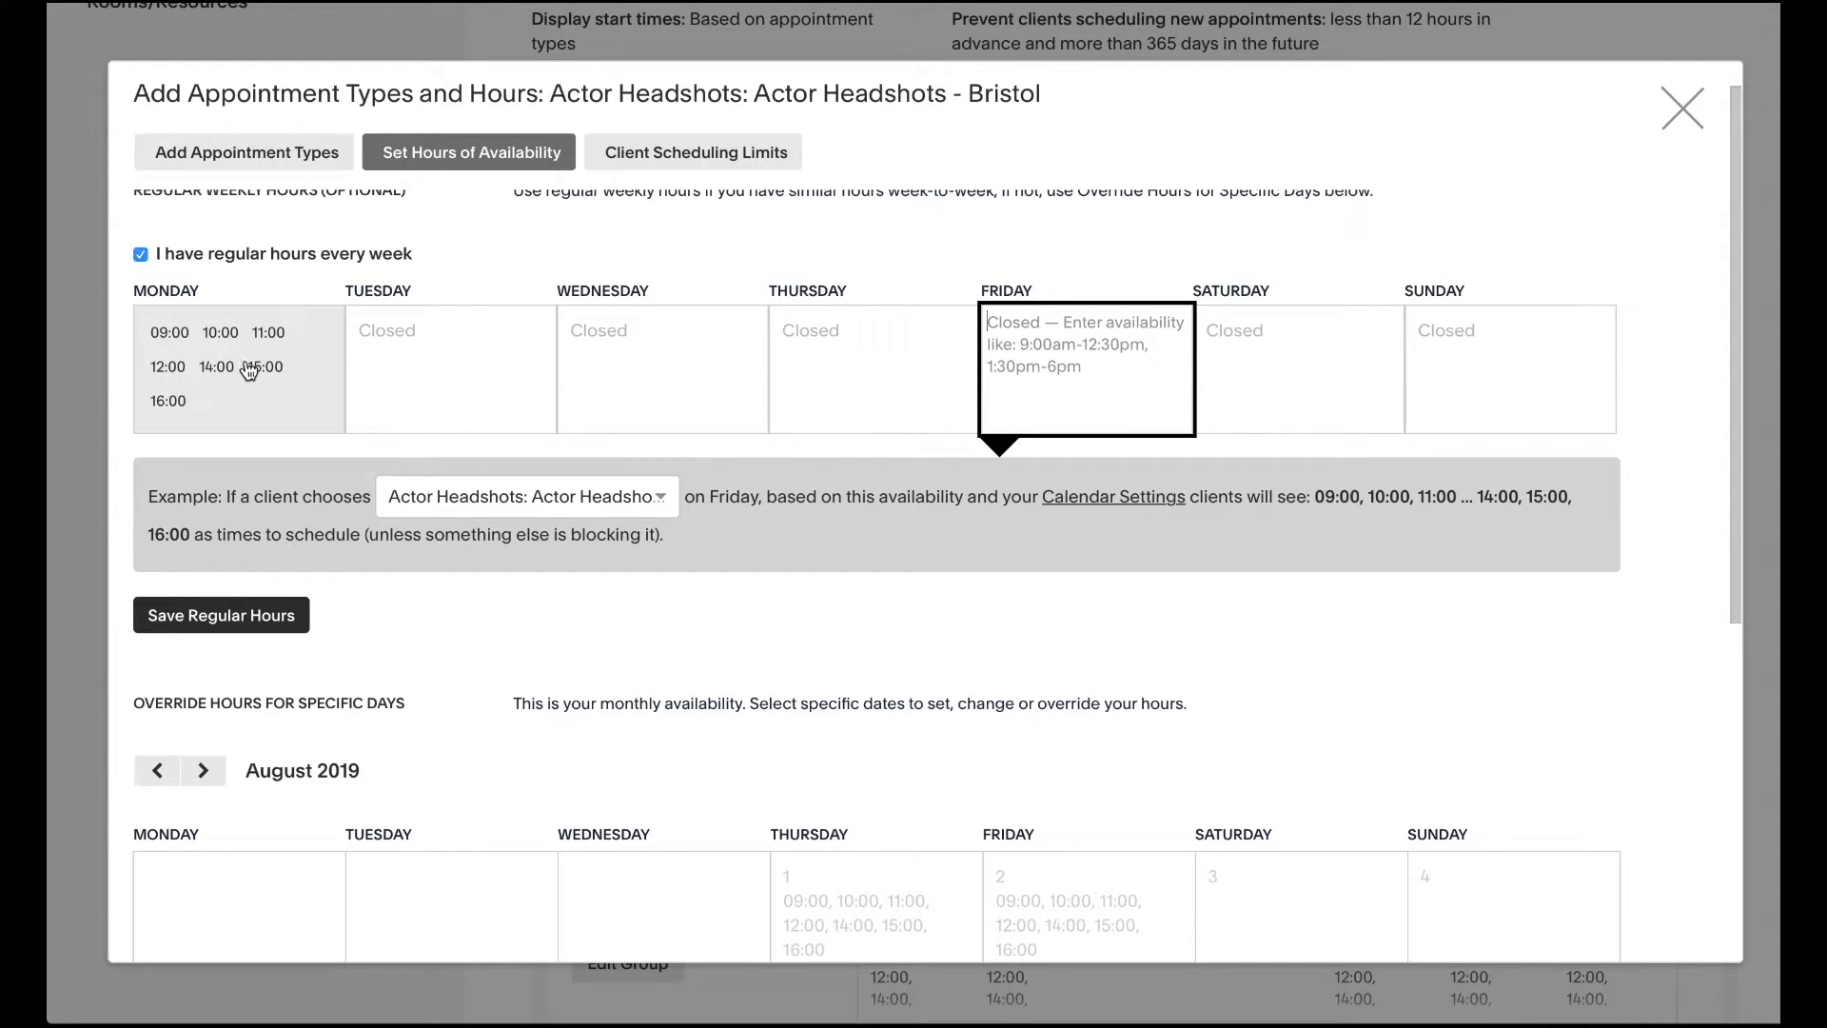
click(246, 609)
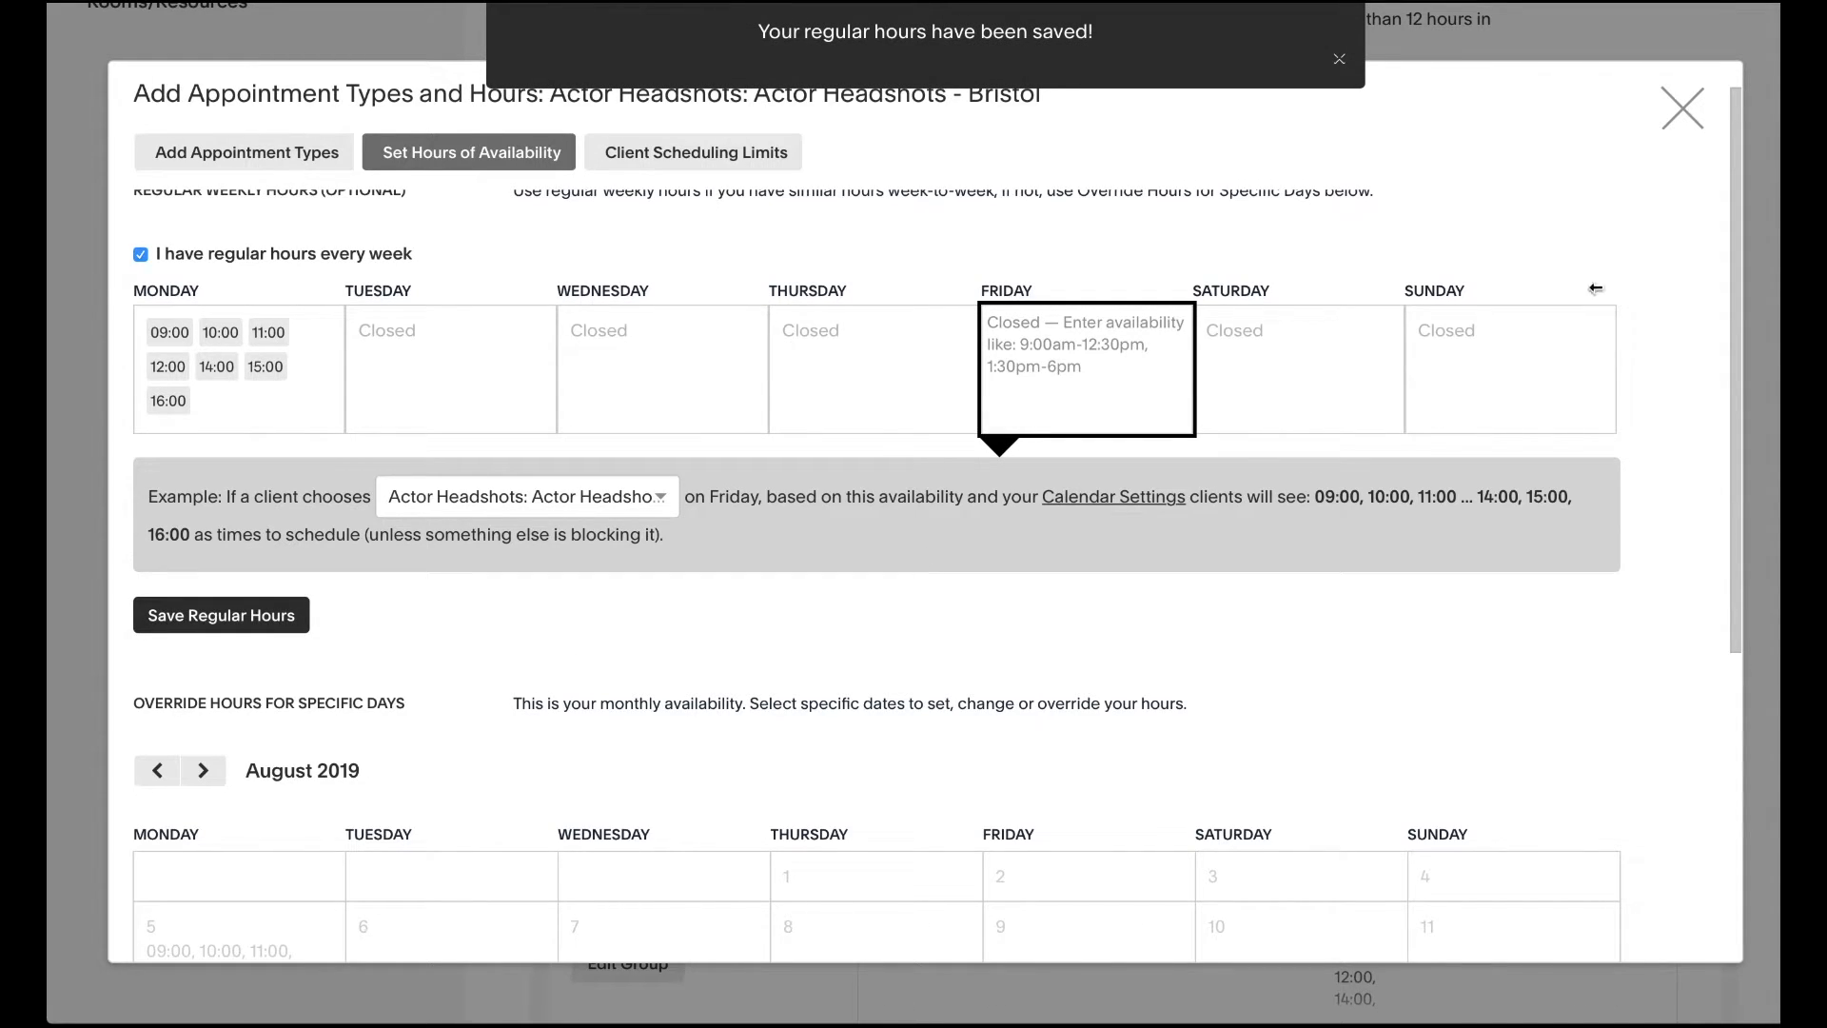
click(1677, 105)
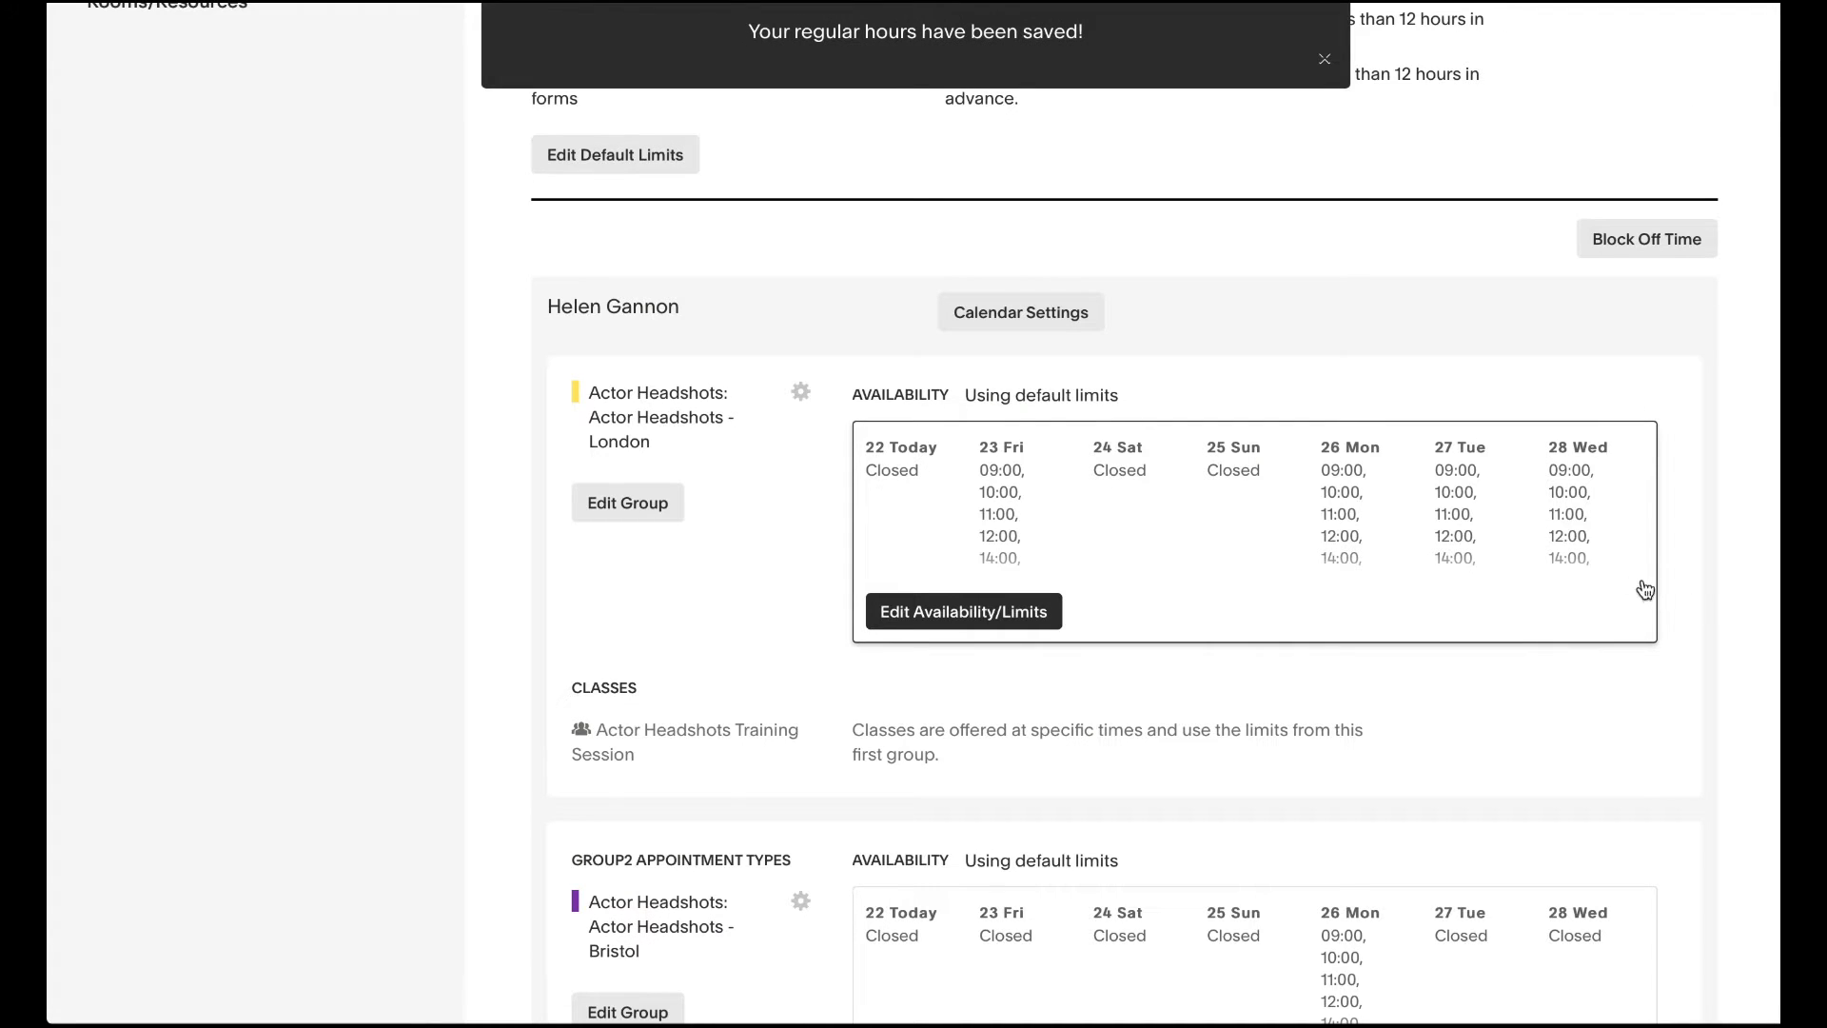
scroll(636, 317, down, 1)
scroll(636, 317, down, 4)
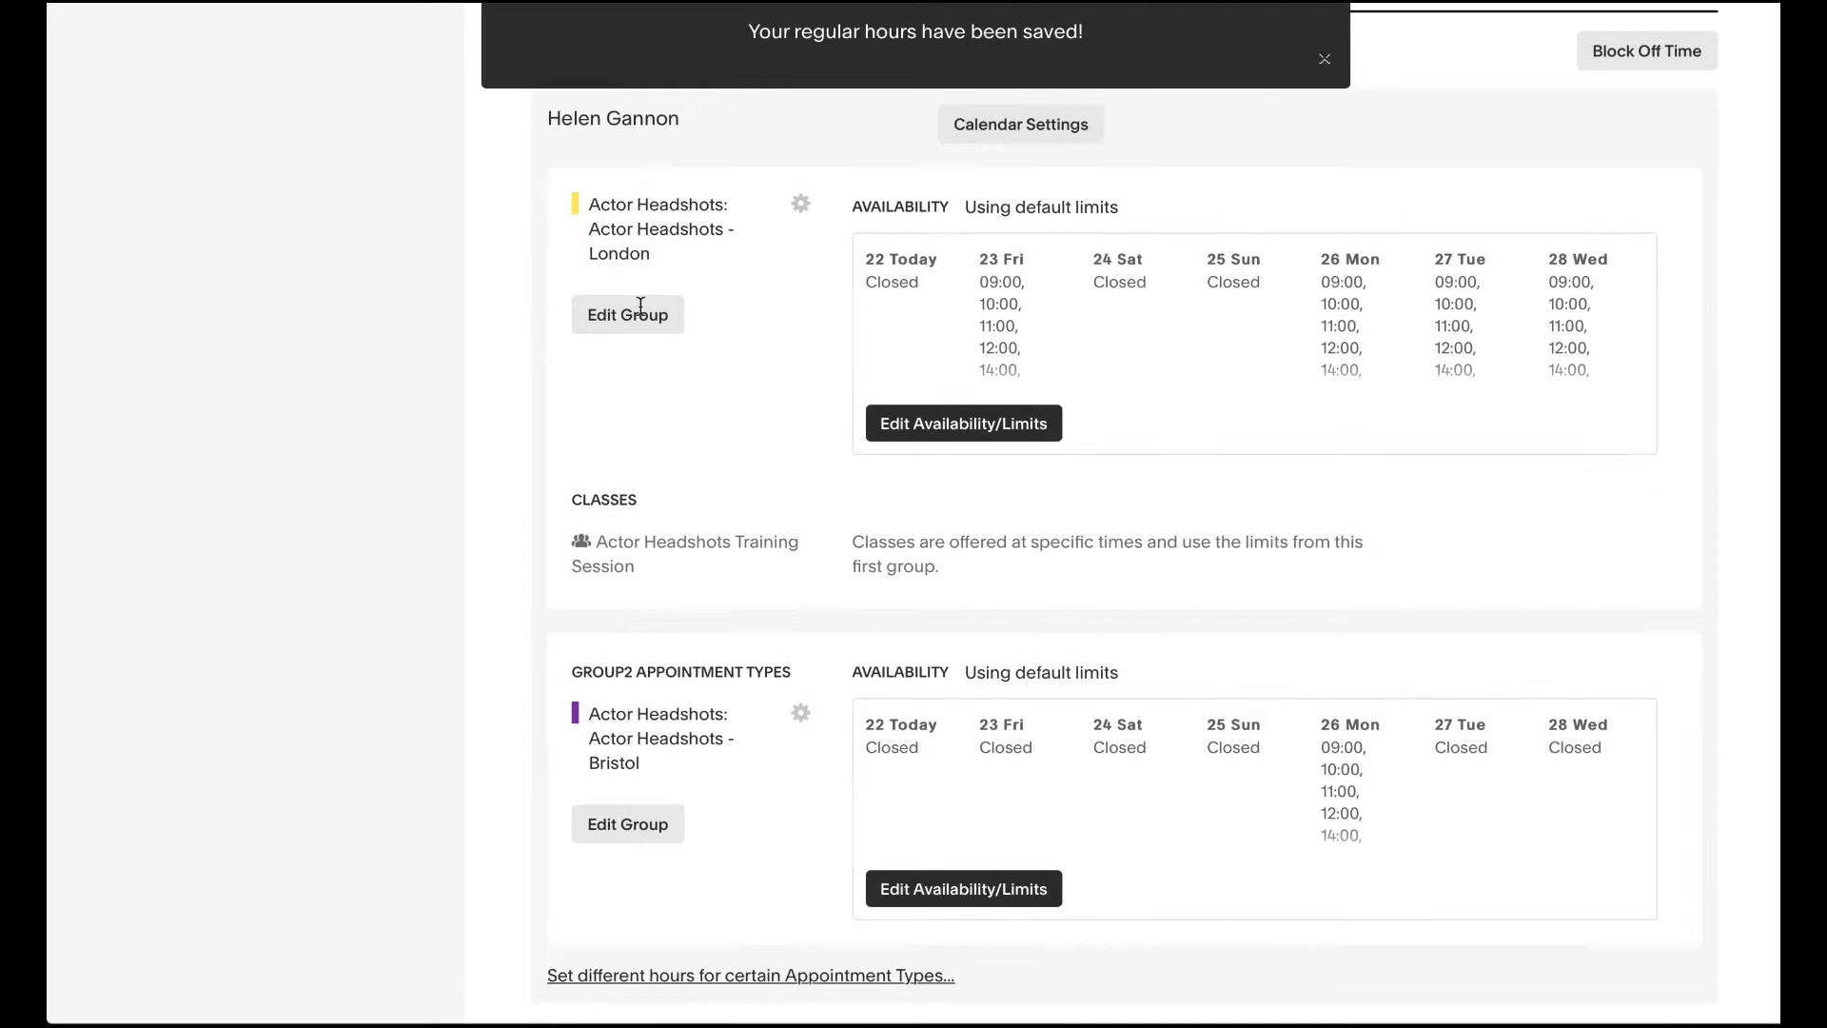
scroll(705, 451, up, 3)
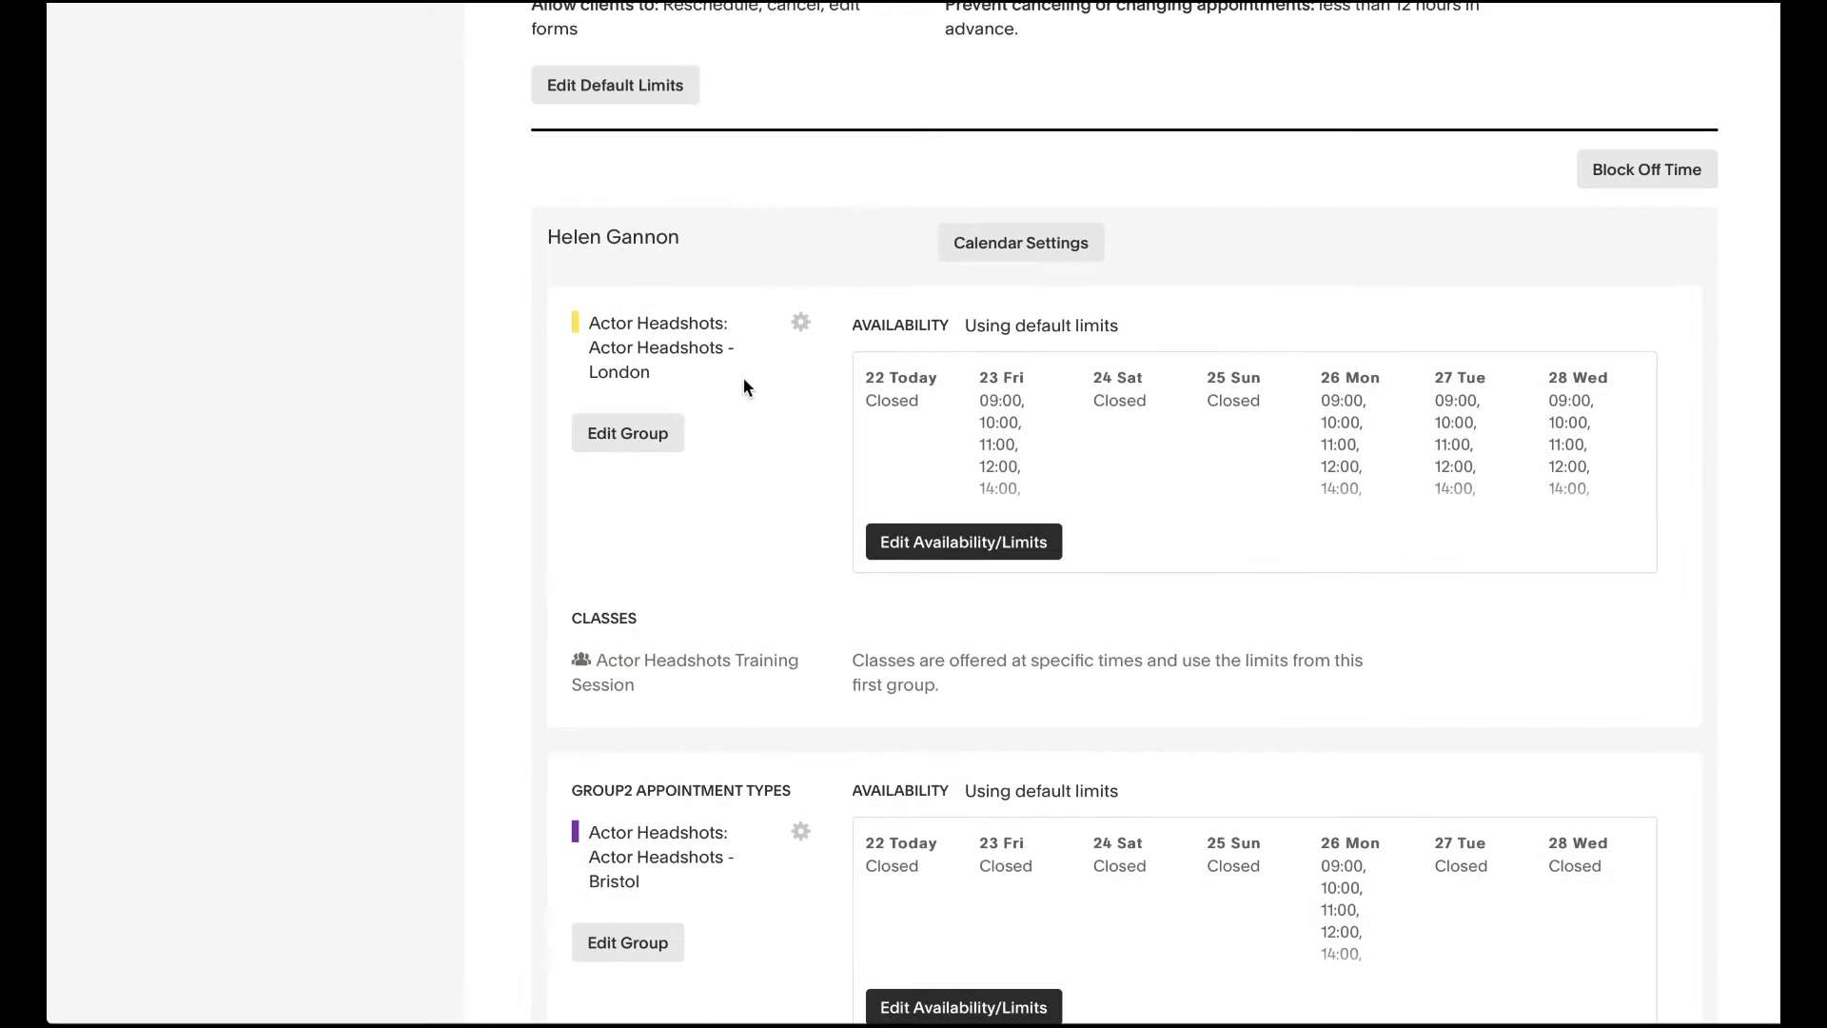
scroll(729, 440, down, 1)
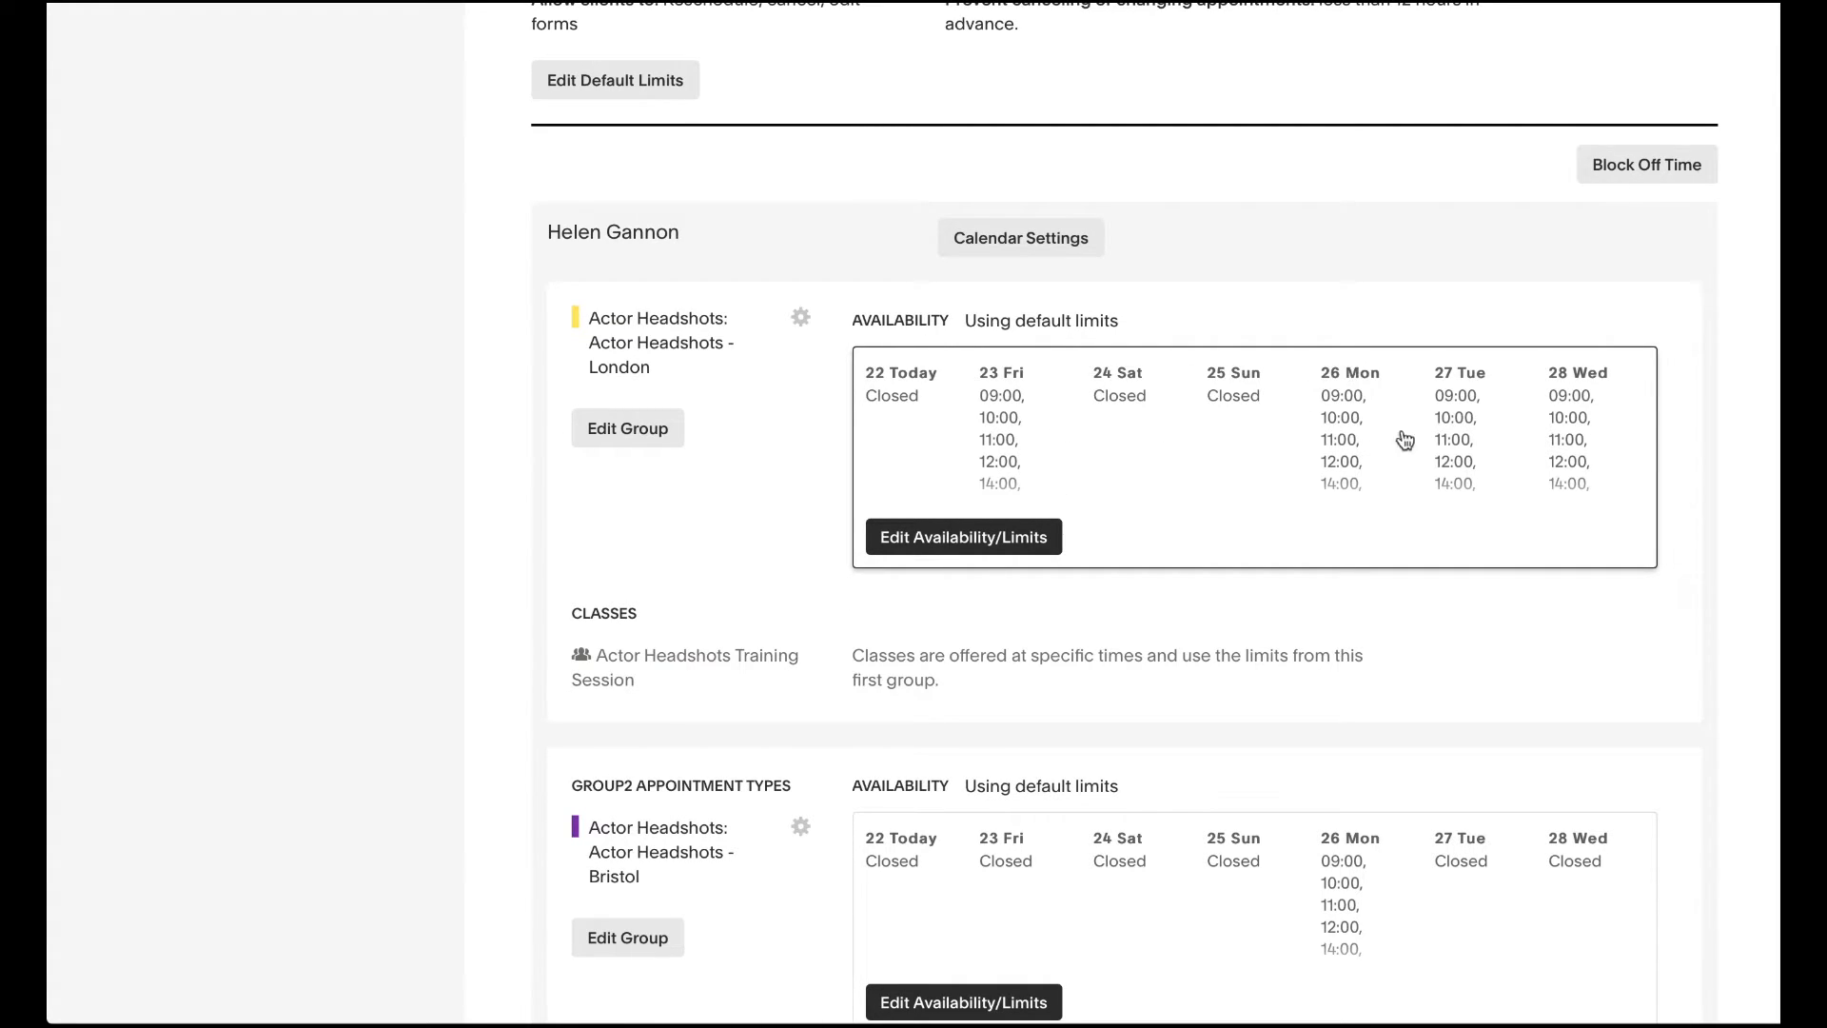
scroll(963, 666, down, 2)
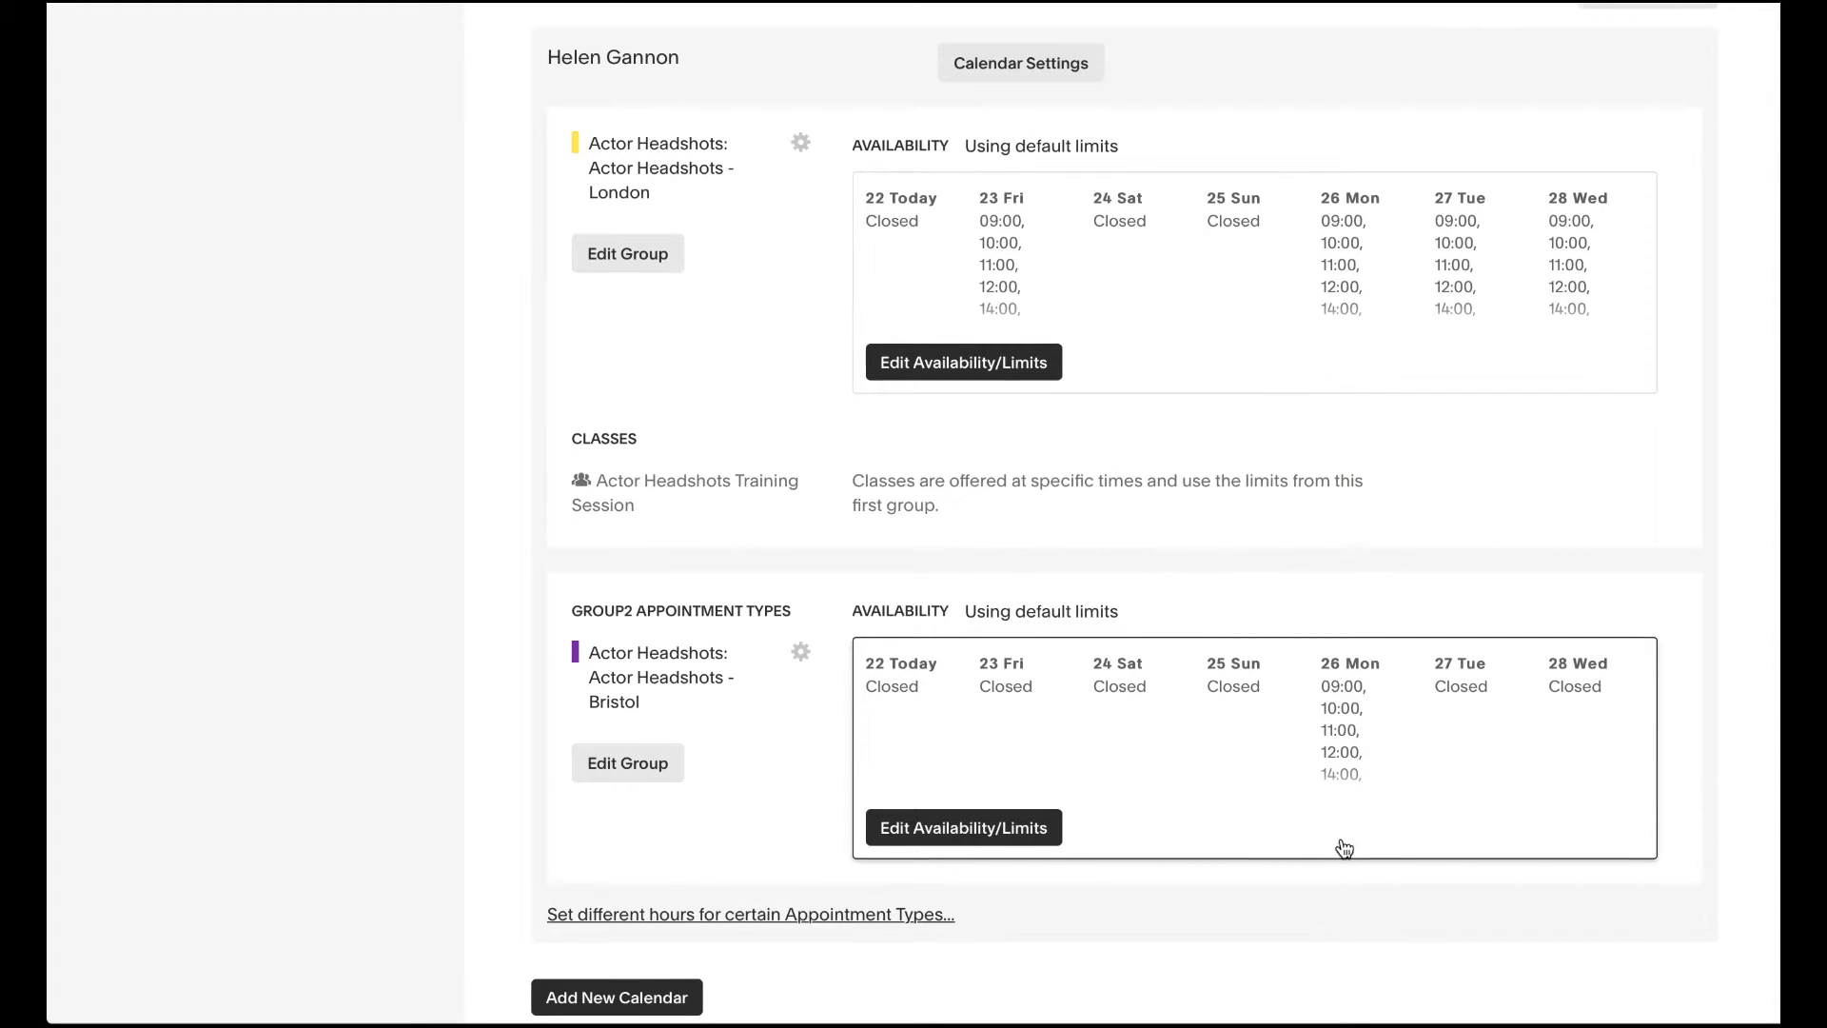
scroll(1294, 845, down, 1)
scroll(1288, 849, up, 5)
scroll(1289, 849, down, 3)
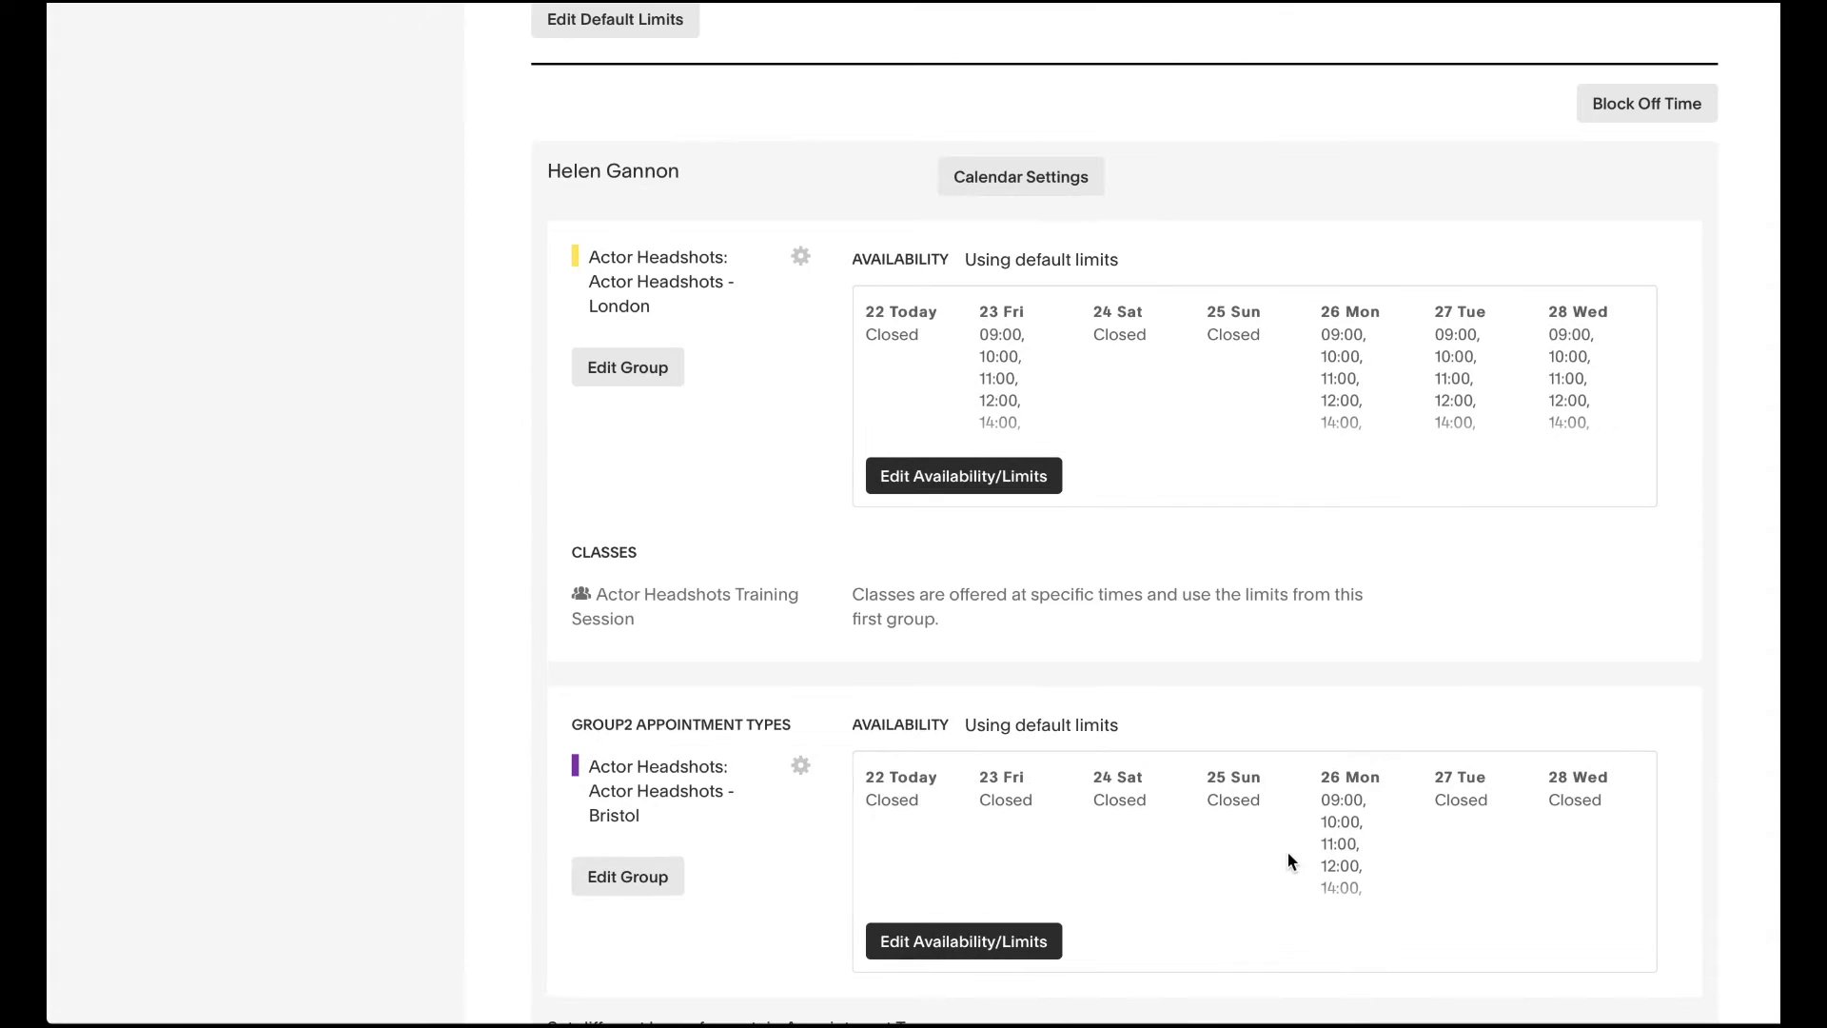
scroll(1288, 860, up, 5)
scroll(813, 721, down, 3)
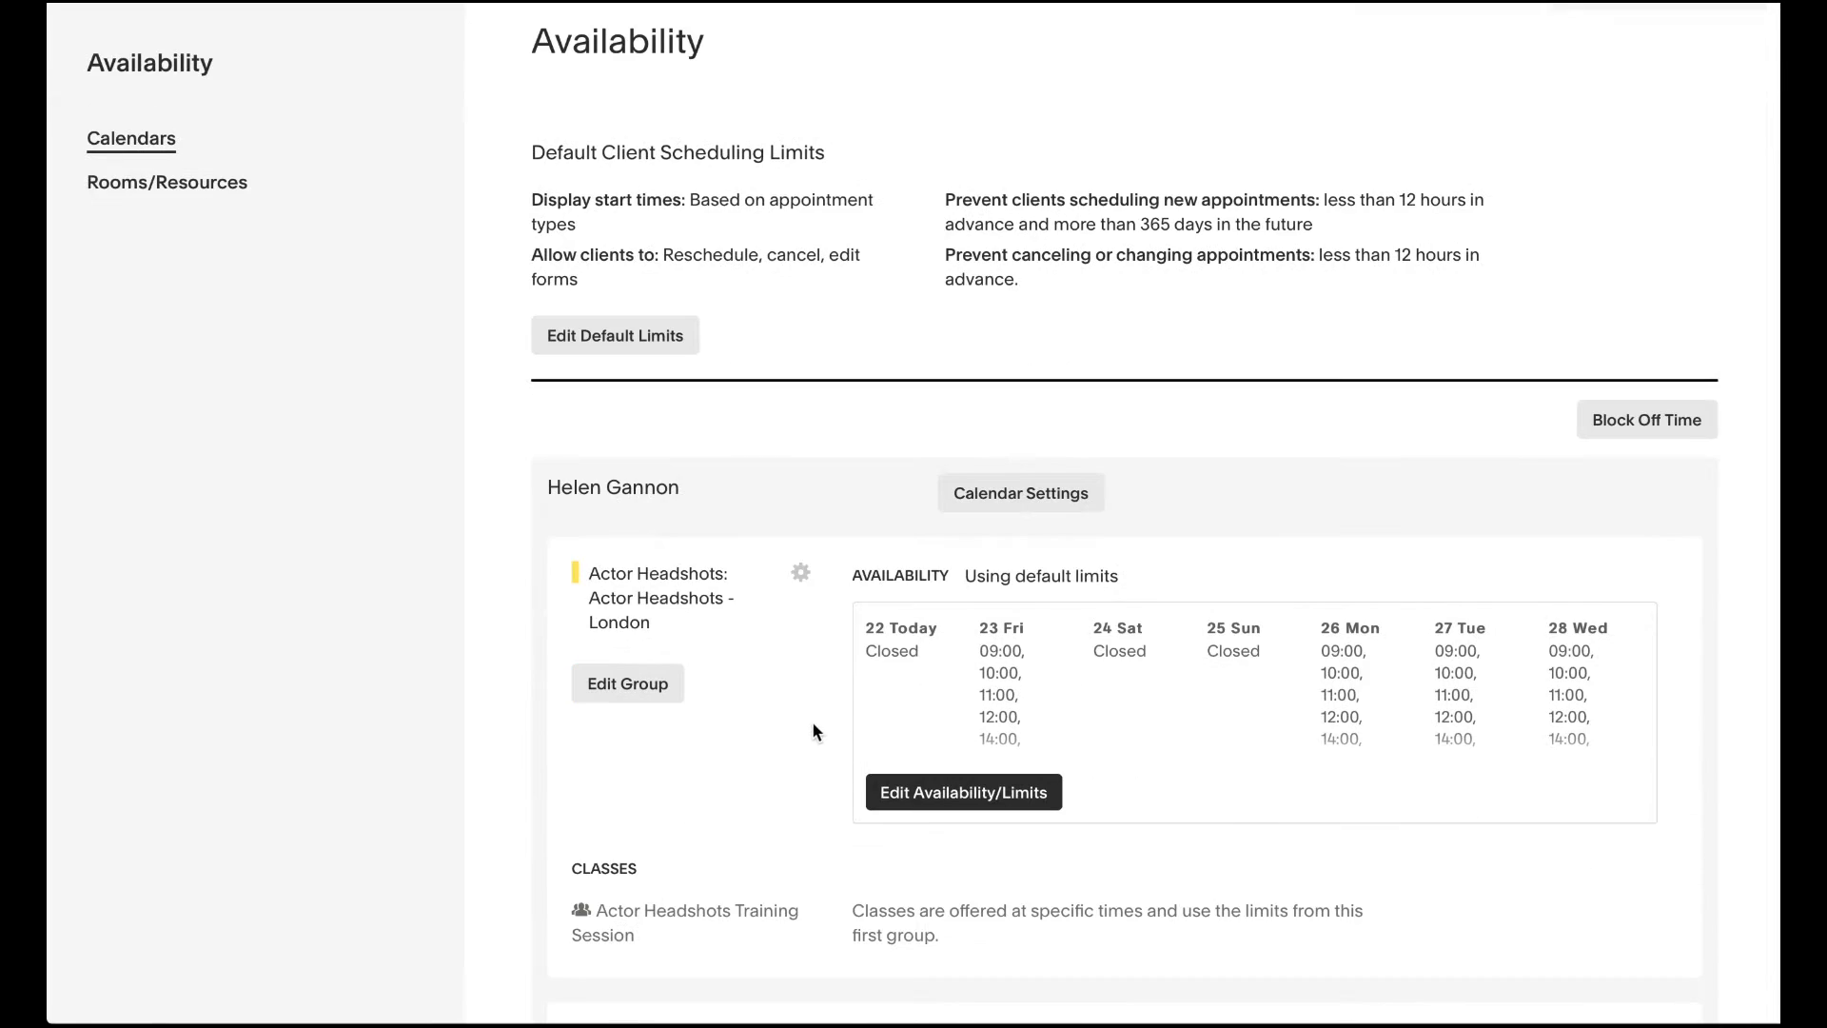
Clear London's Monday, Thursday and Friday hours, leaving Tuesday and Wednesday, and save the regular hours
click(994, 807)
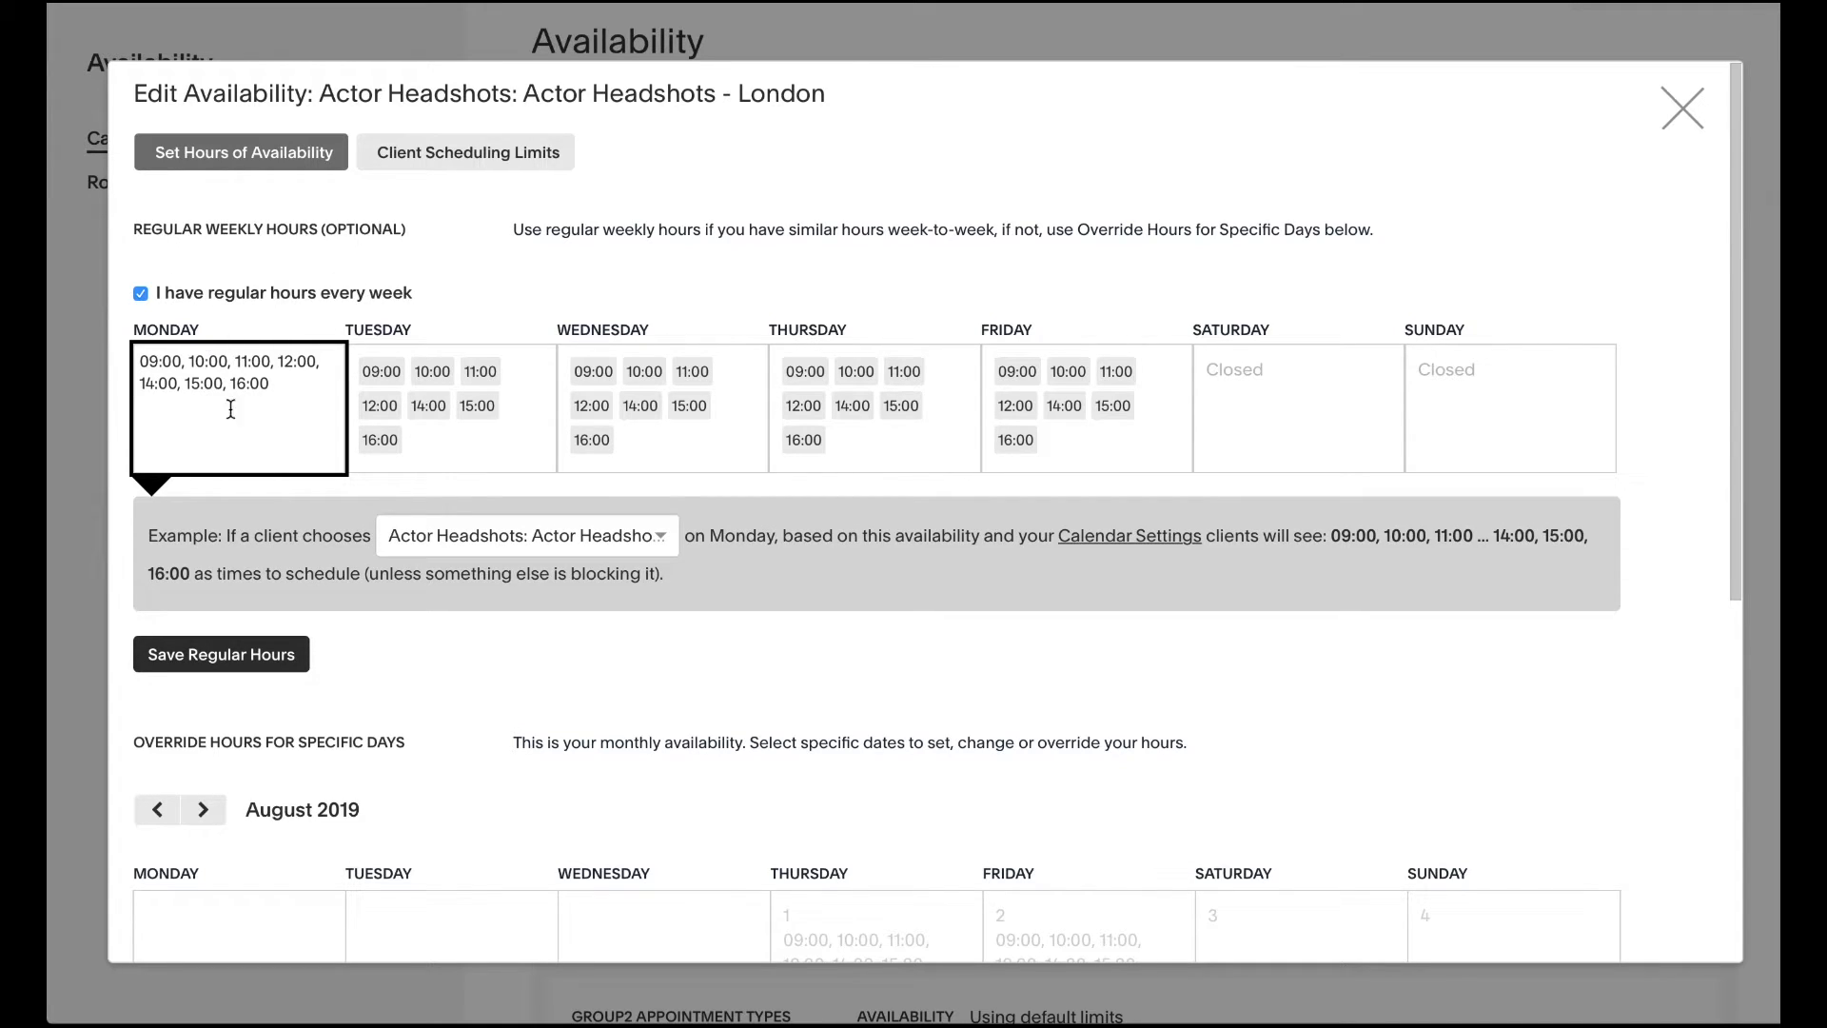
triple_click(277, 391)
key(BackSpace)
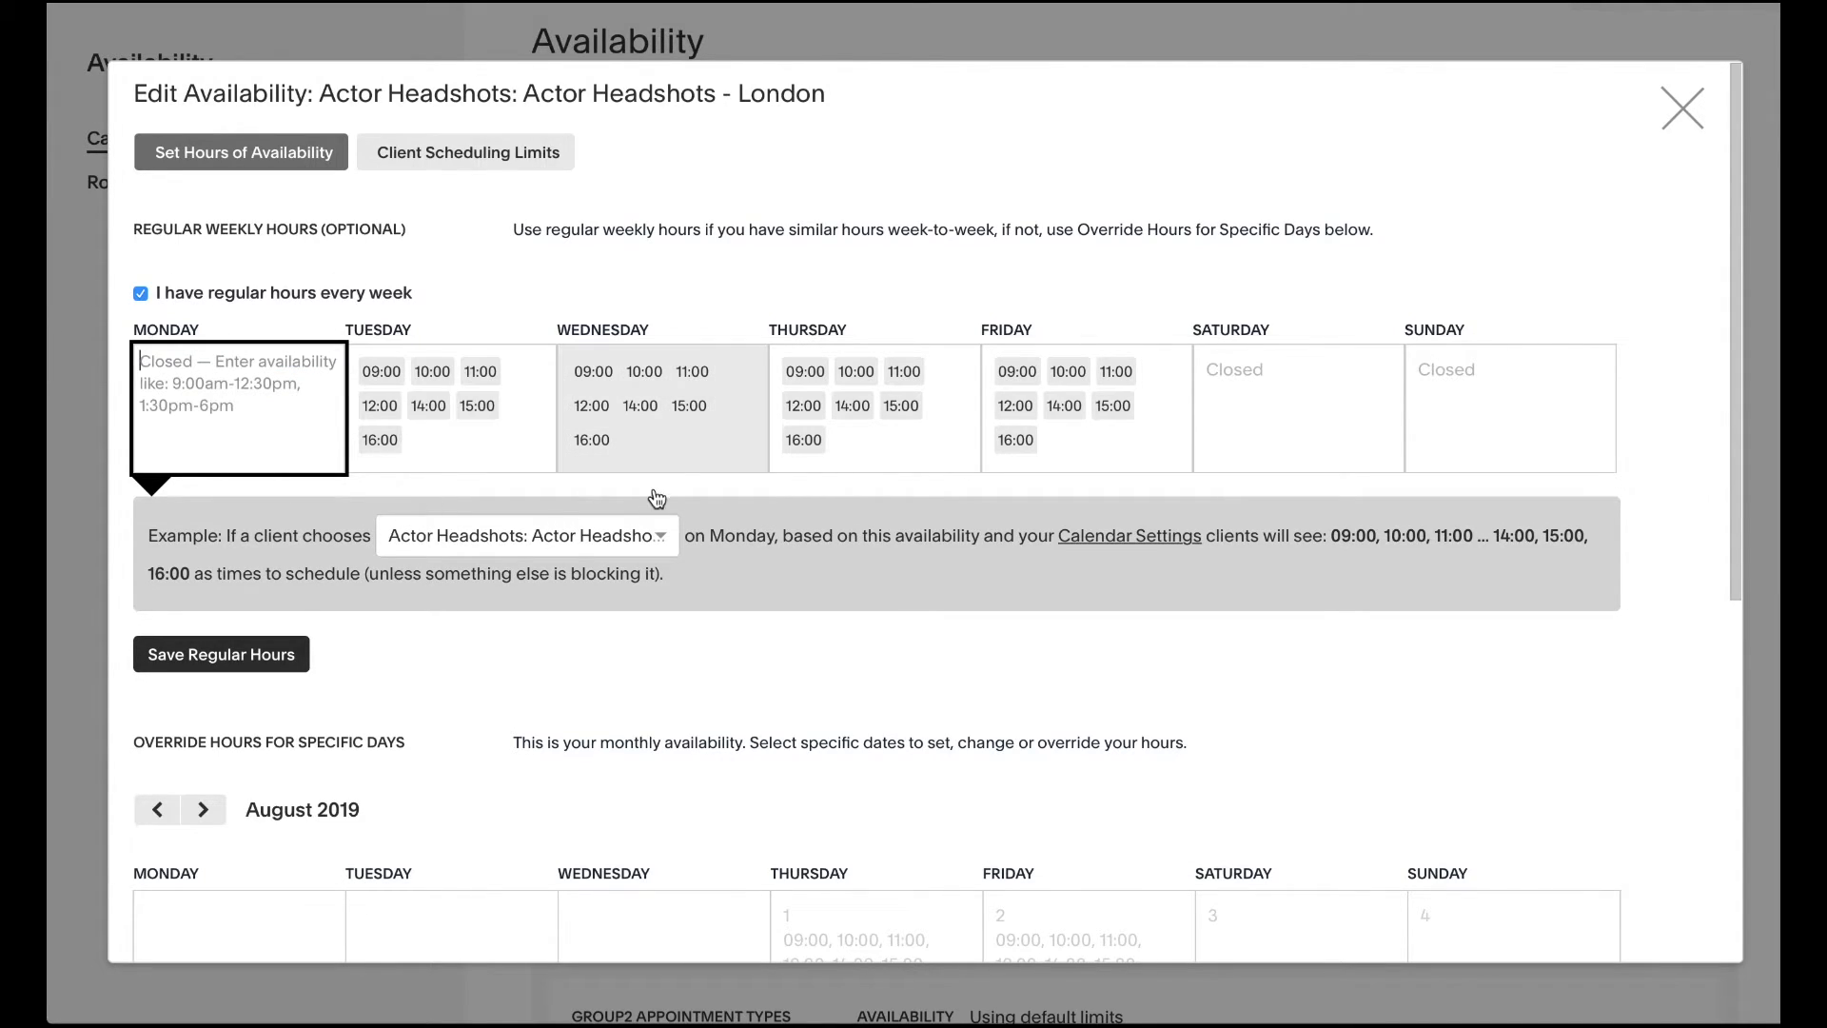
click(866, 437)
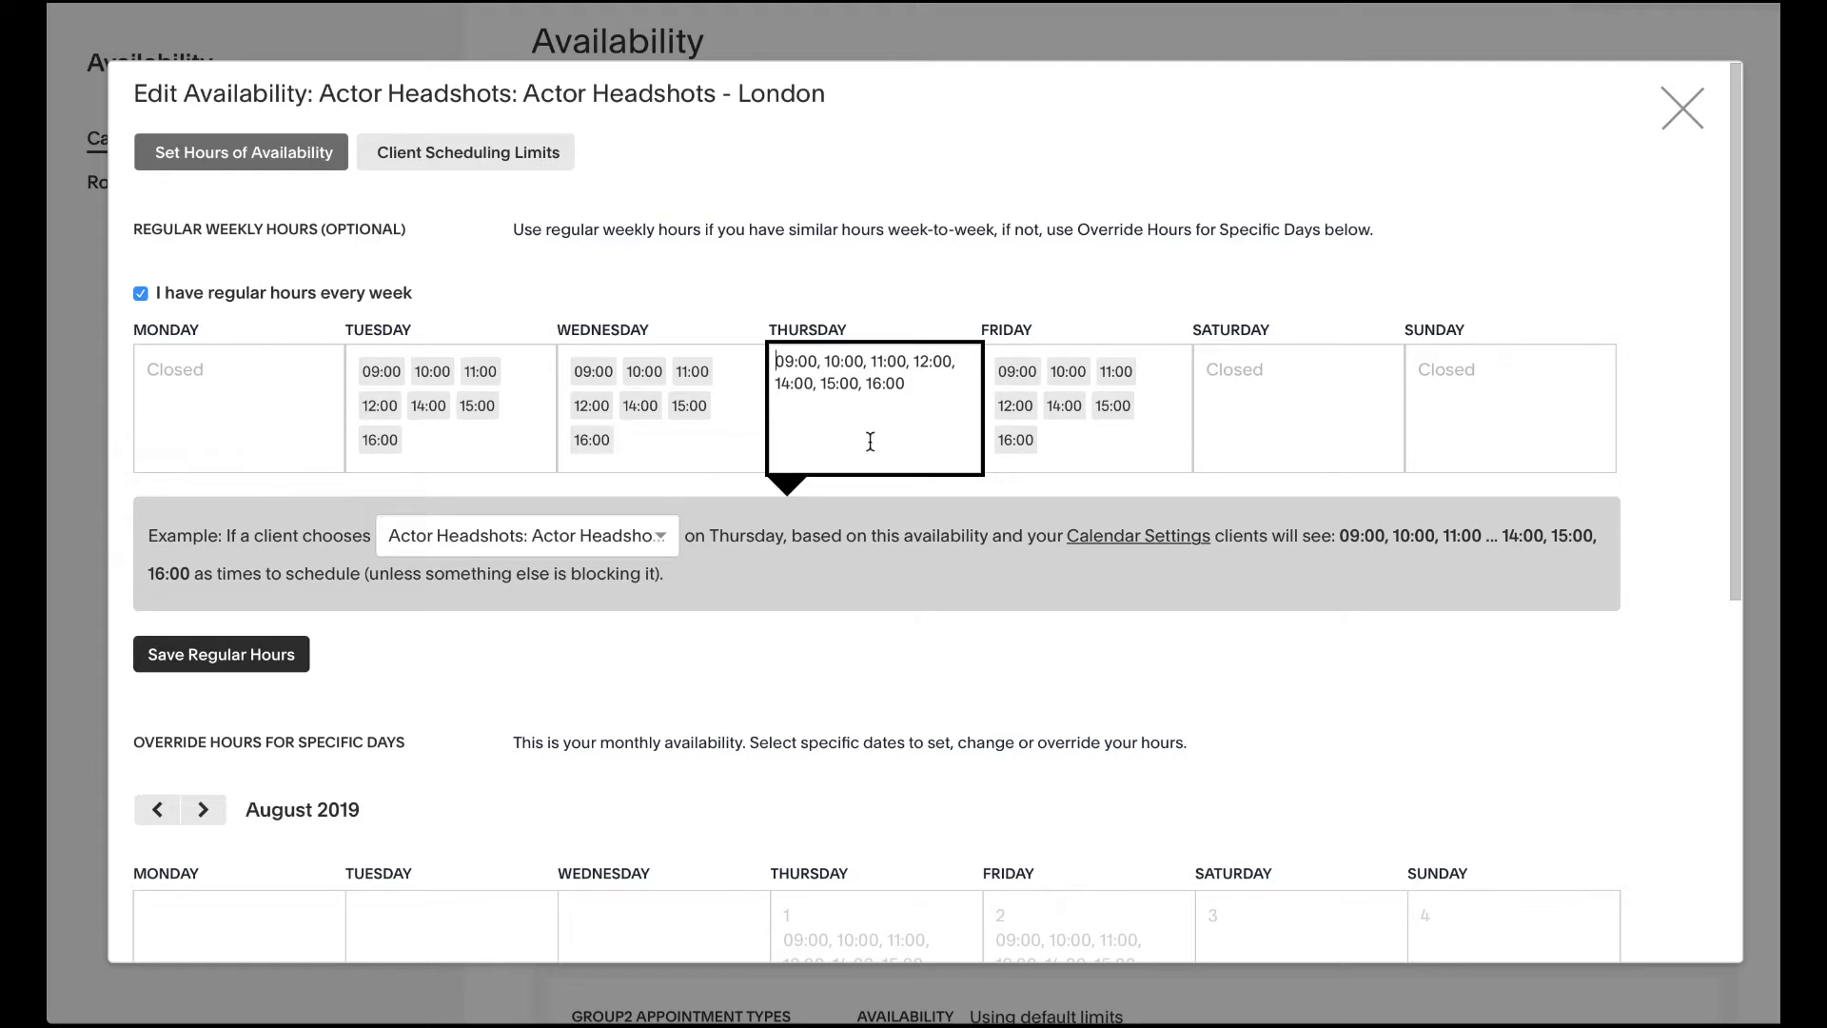
drag(928, 386, 671, 311)
key(BackSpace)
click(1082, 437)
drag(1122, 386, 988, 354)
key(BackSpace)
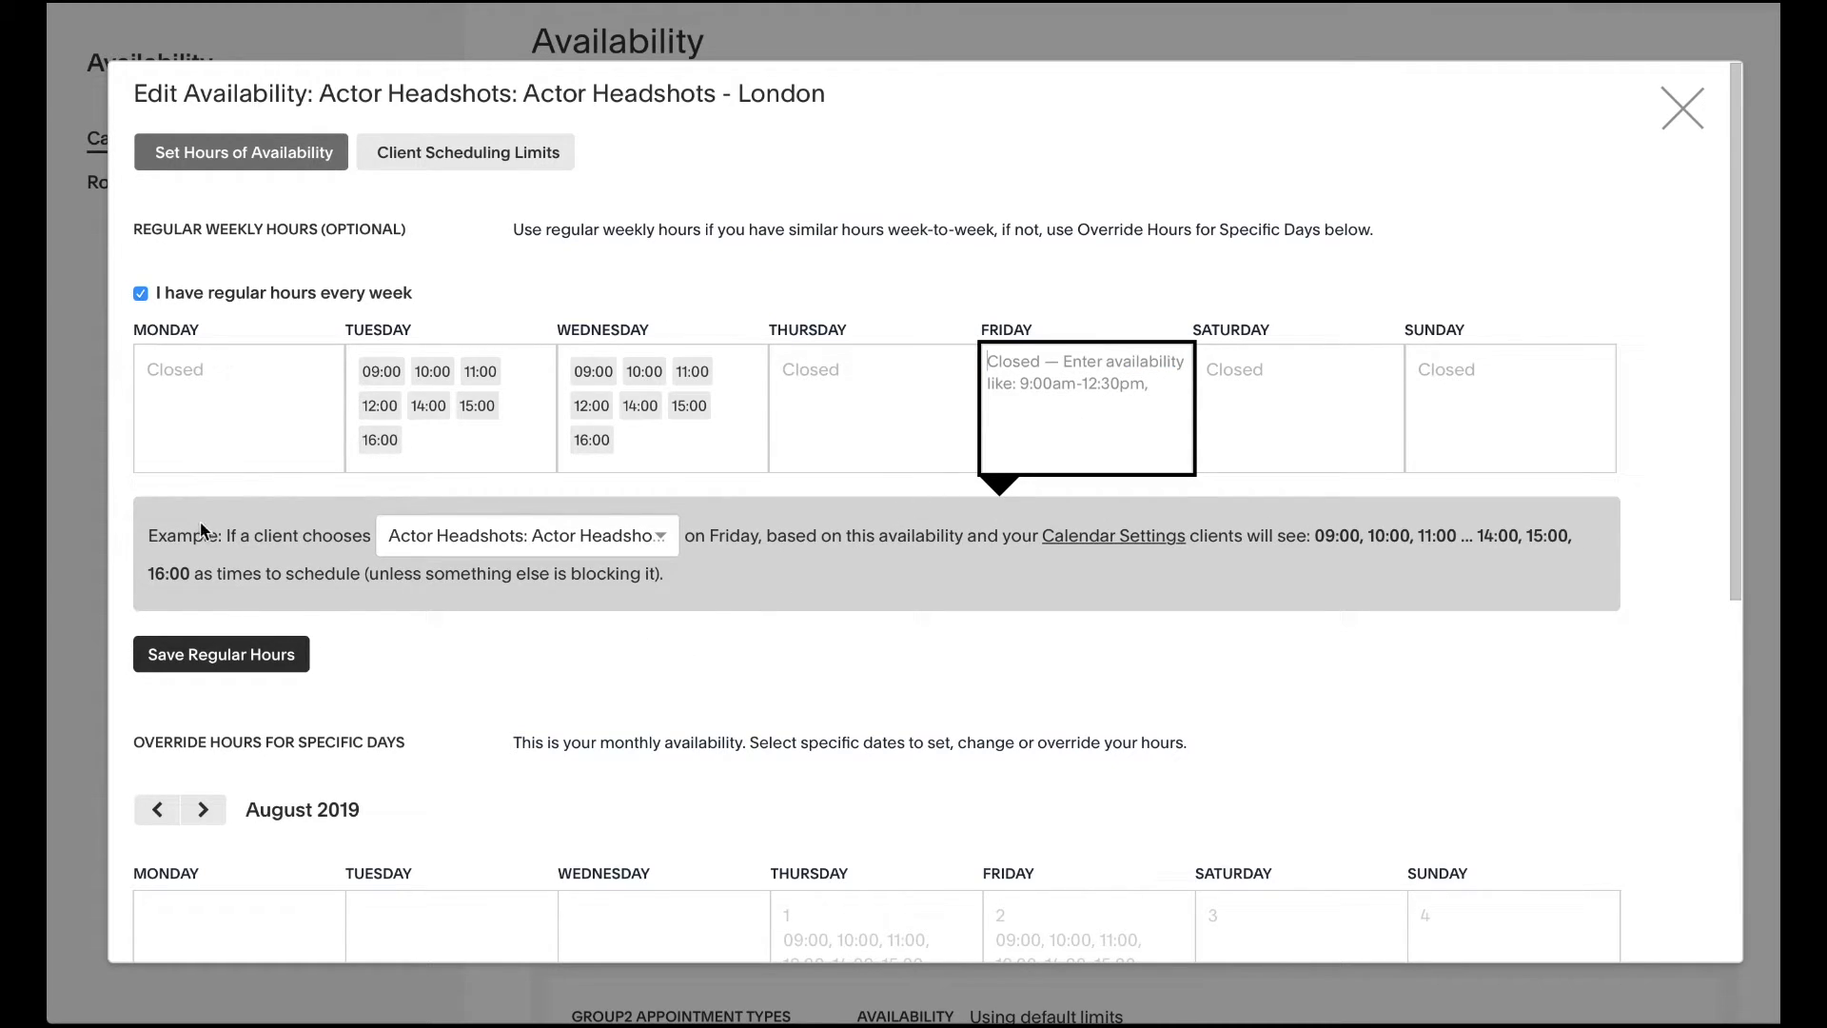
click(228, 651)
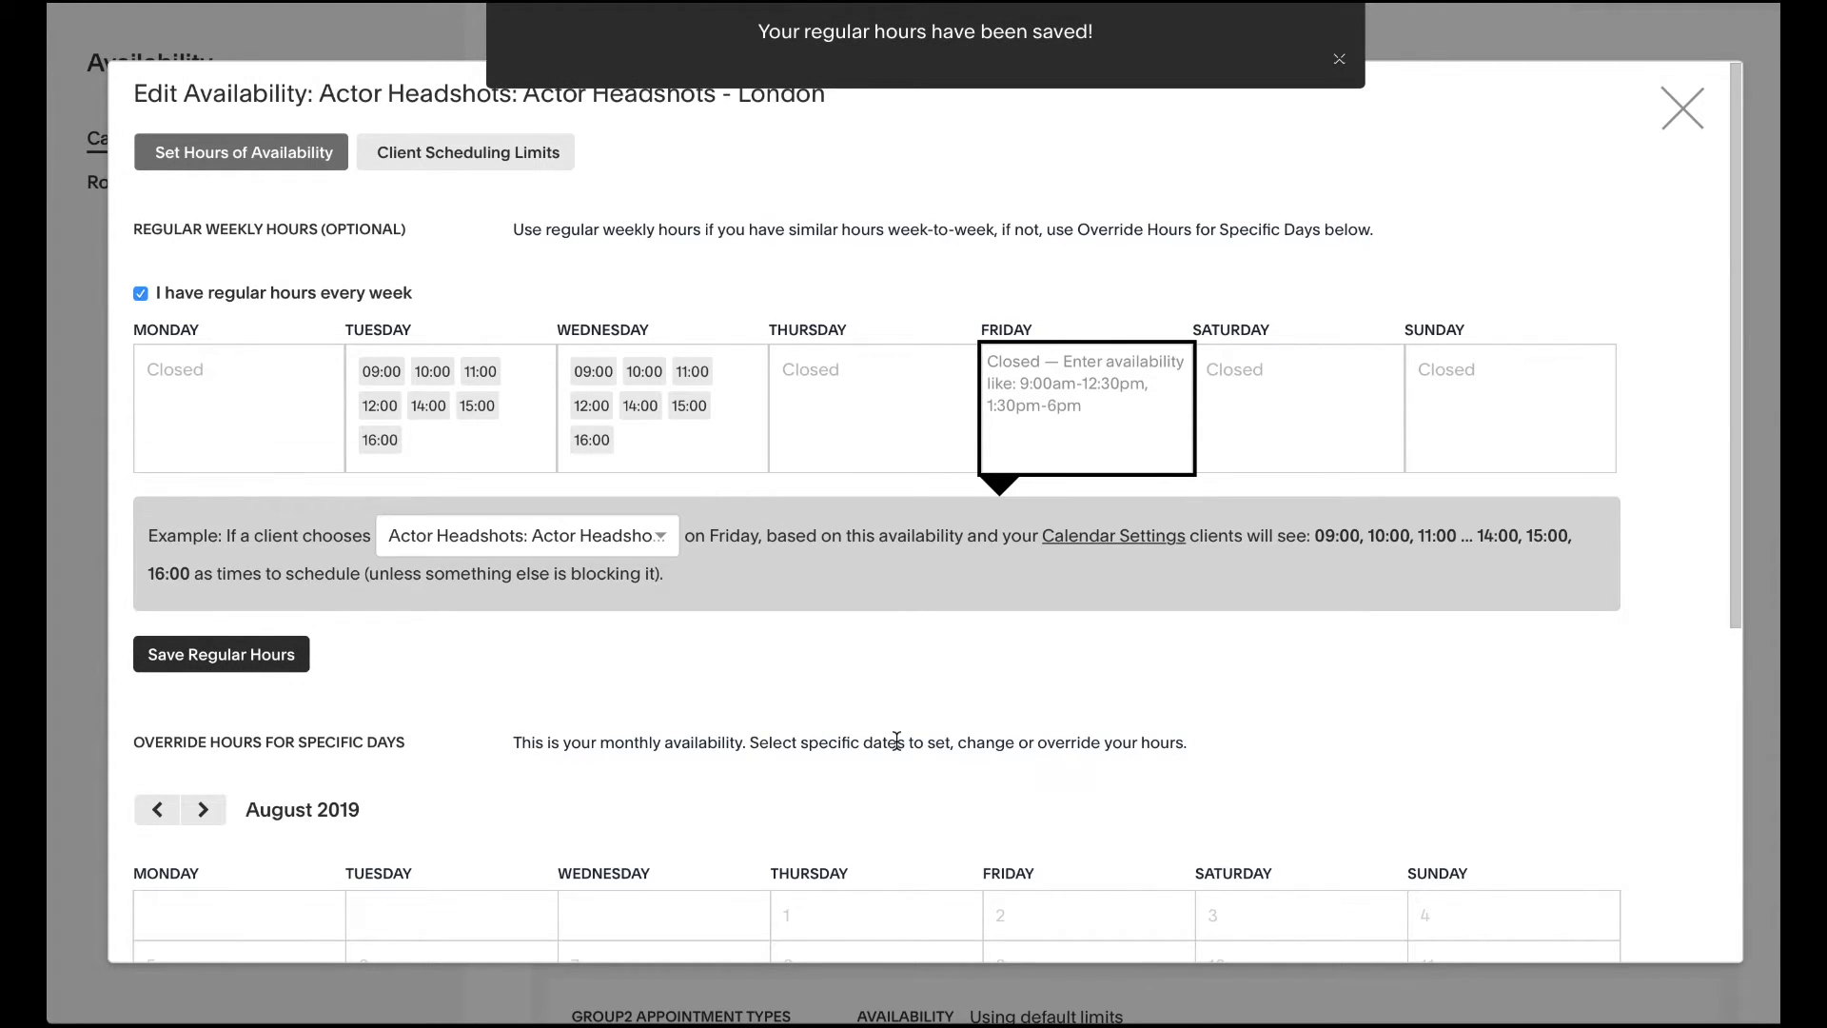
click(1682, 110)
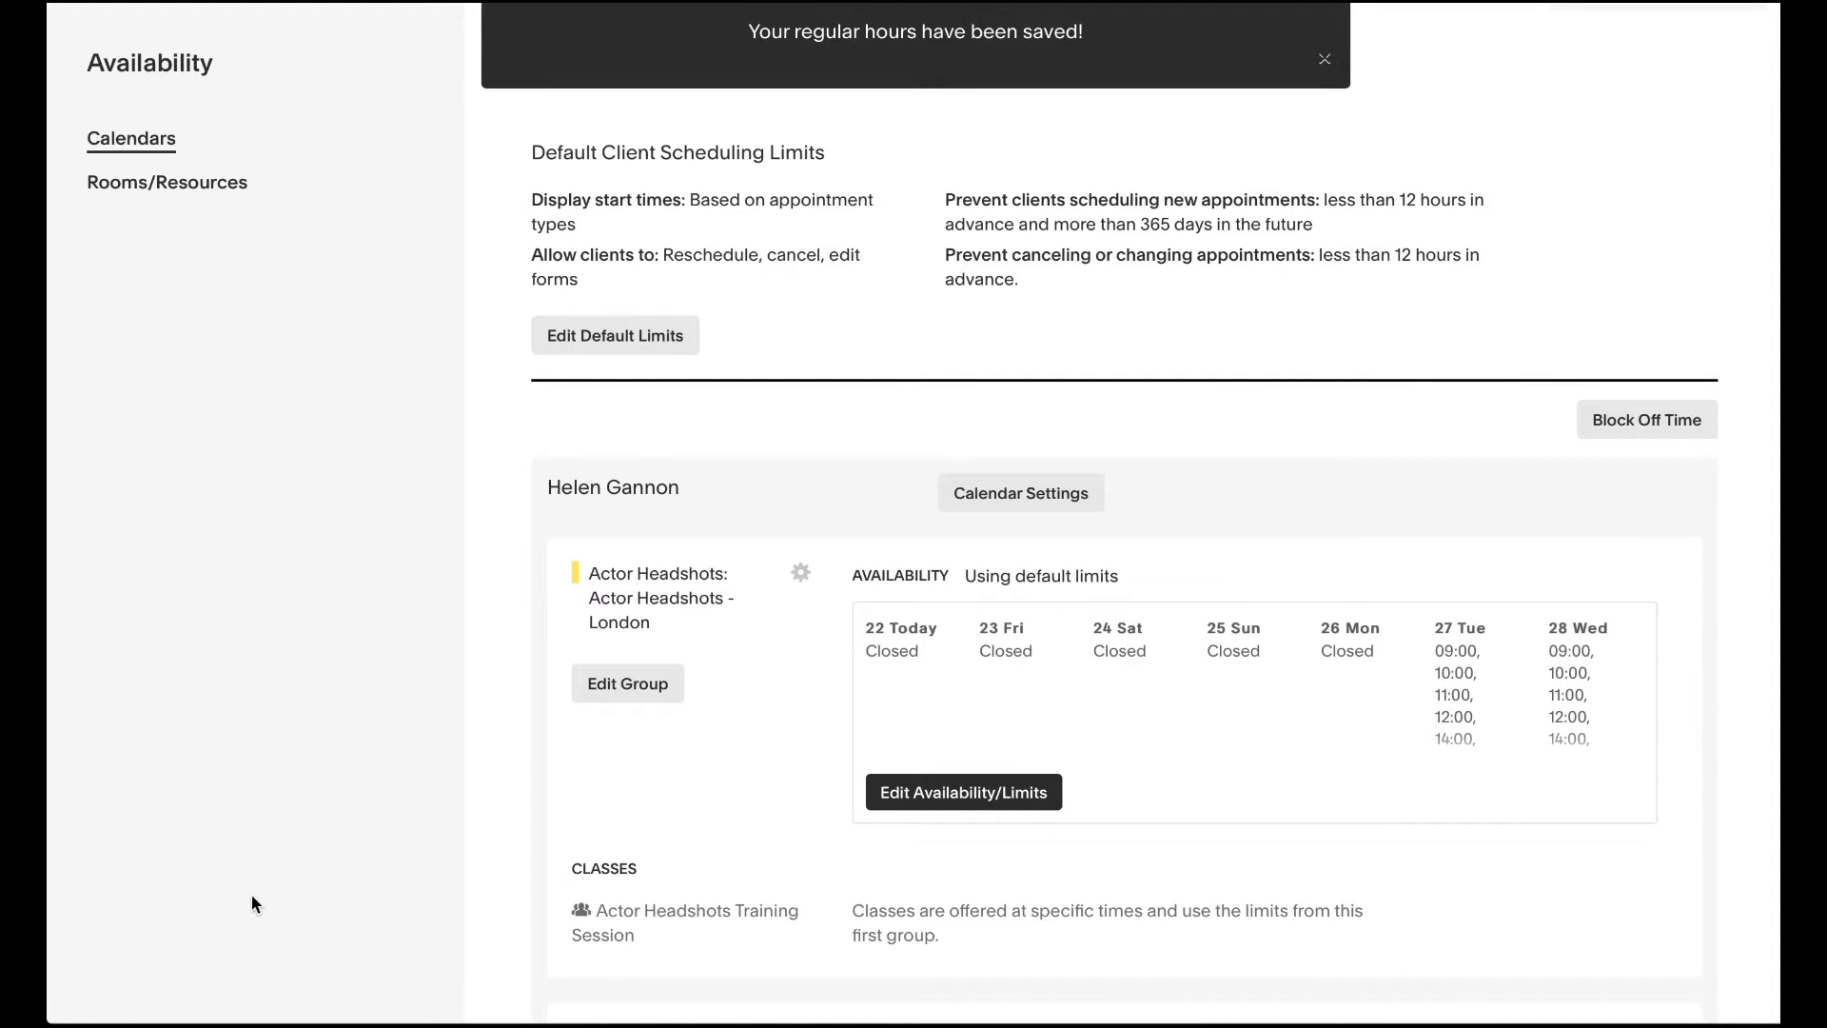
scroll(578, 911, down, 2)
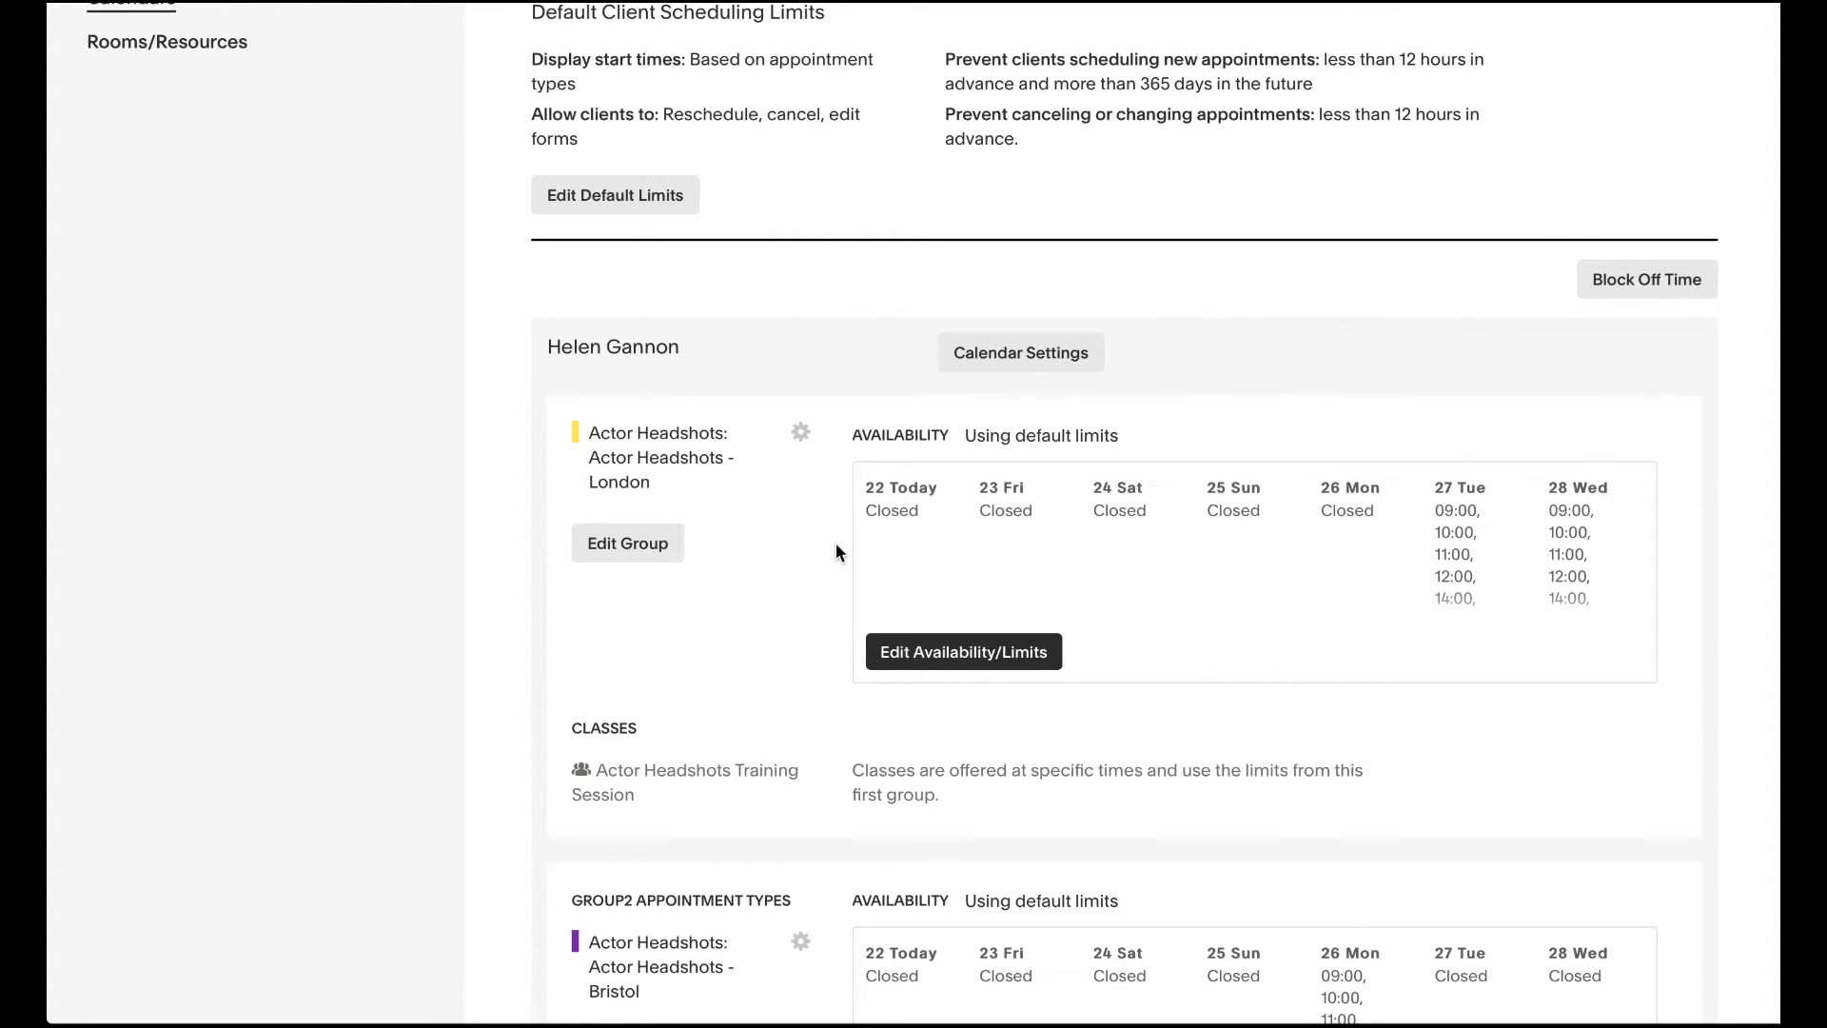
Choose the appointment types for the group and save the selection
click(635, 544)
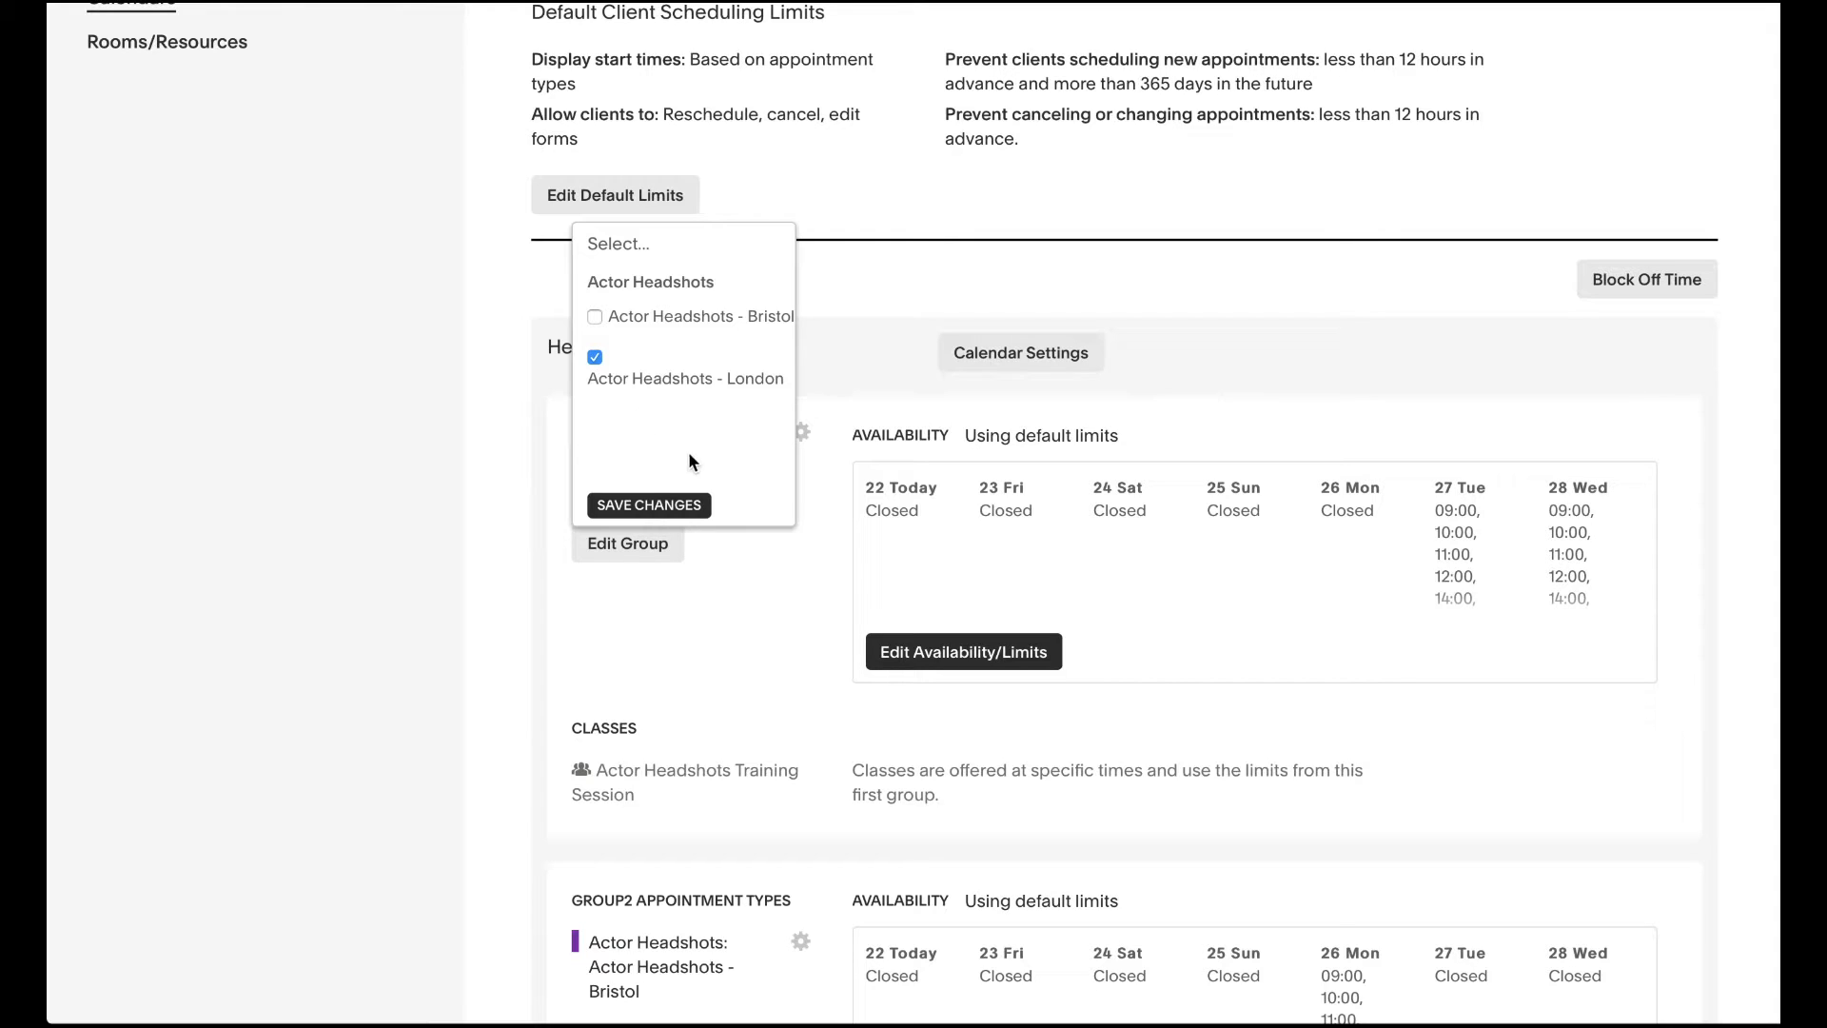
click(654, 514)
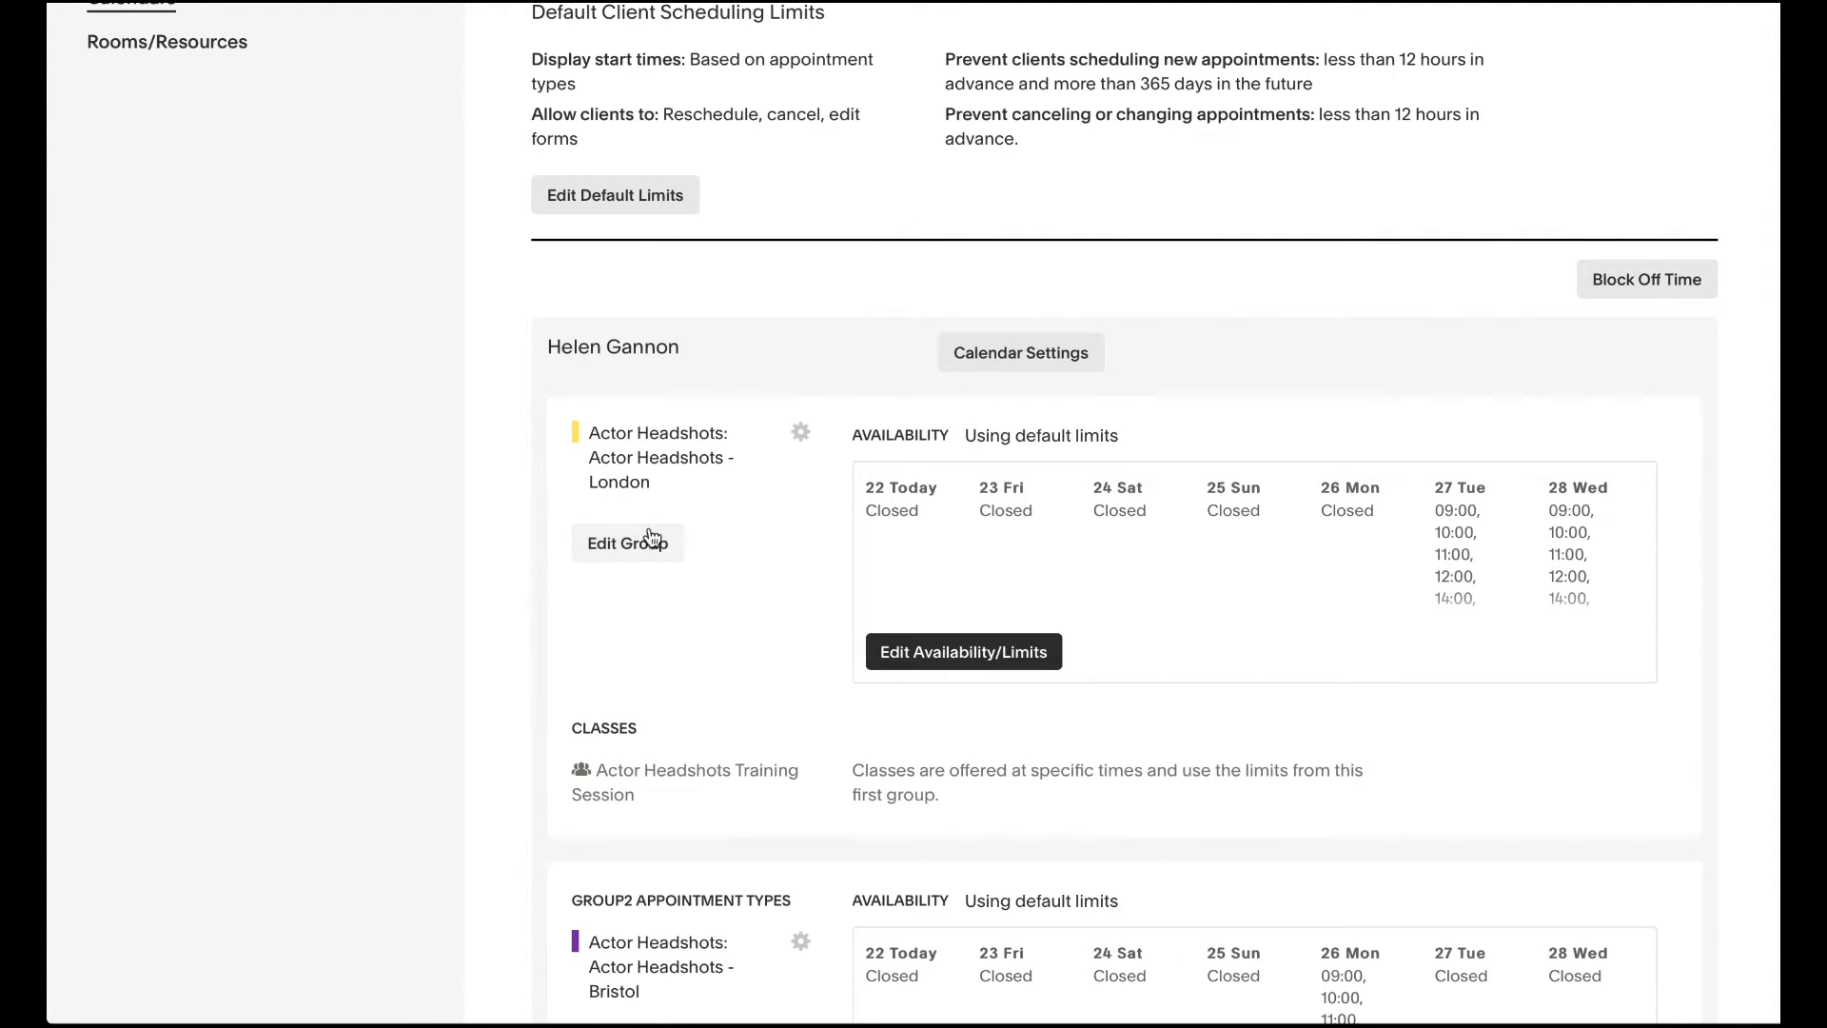
scroll(643, 527, down, 4)
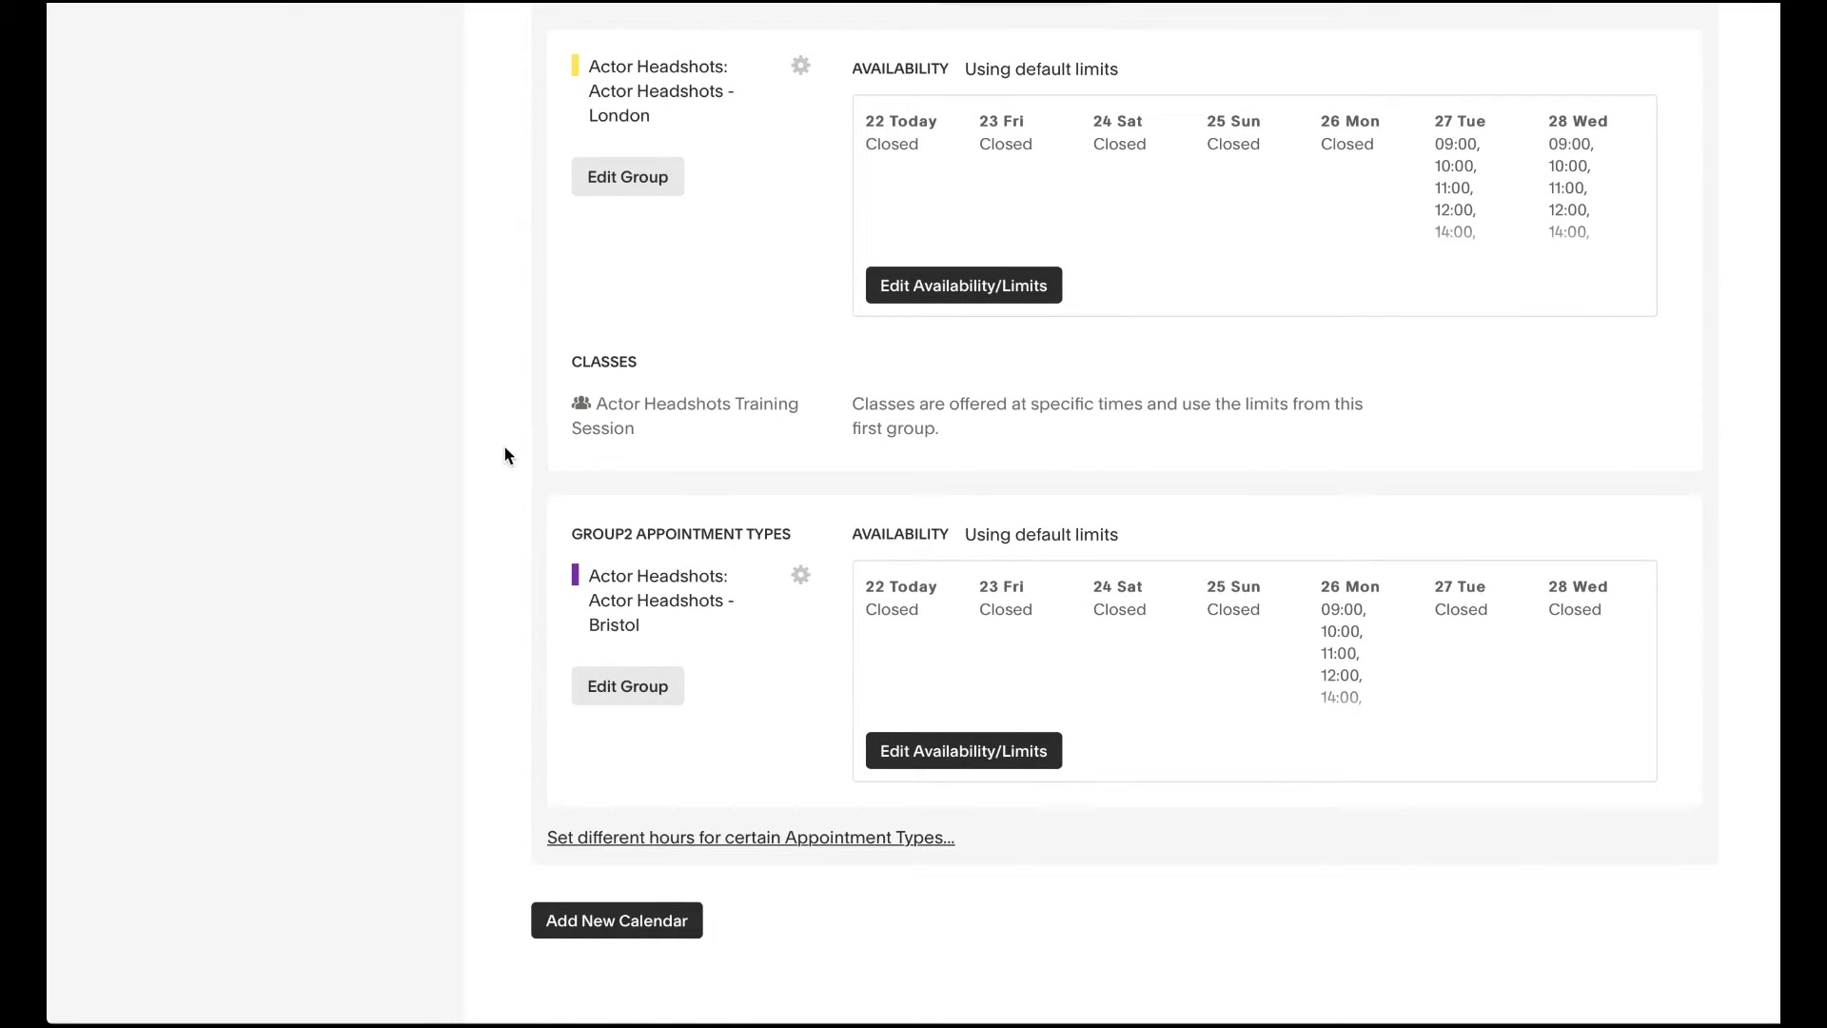
scroll(619, 357, up, 1)
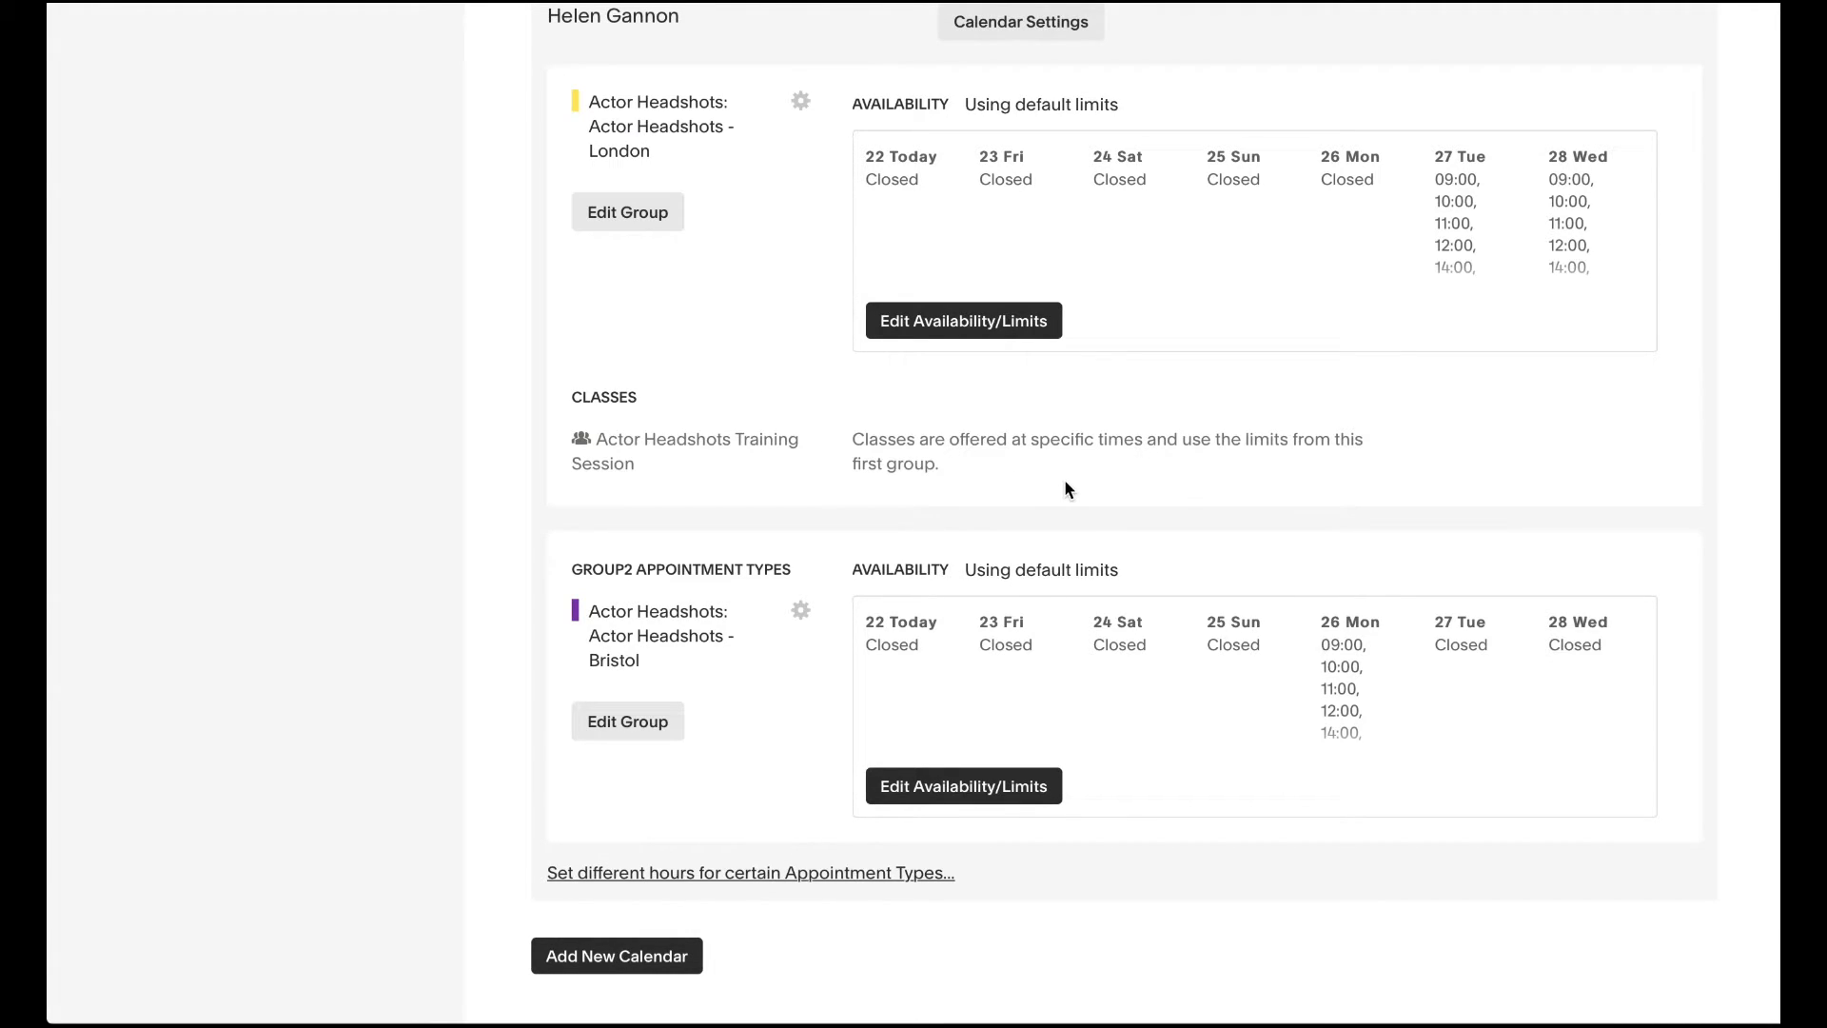
scroll(1158, 569, up, 7)
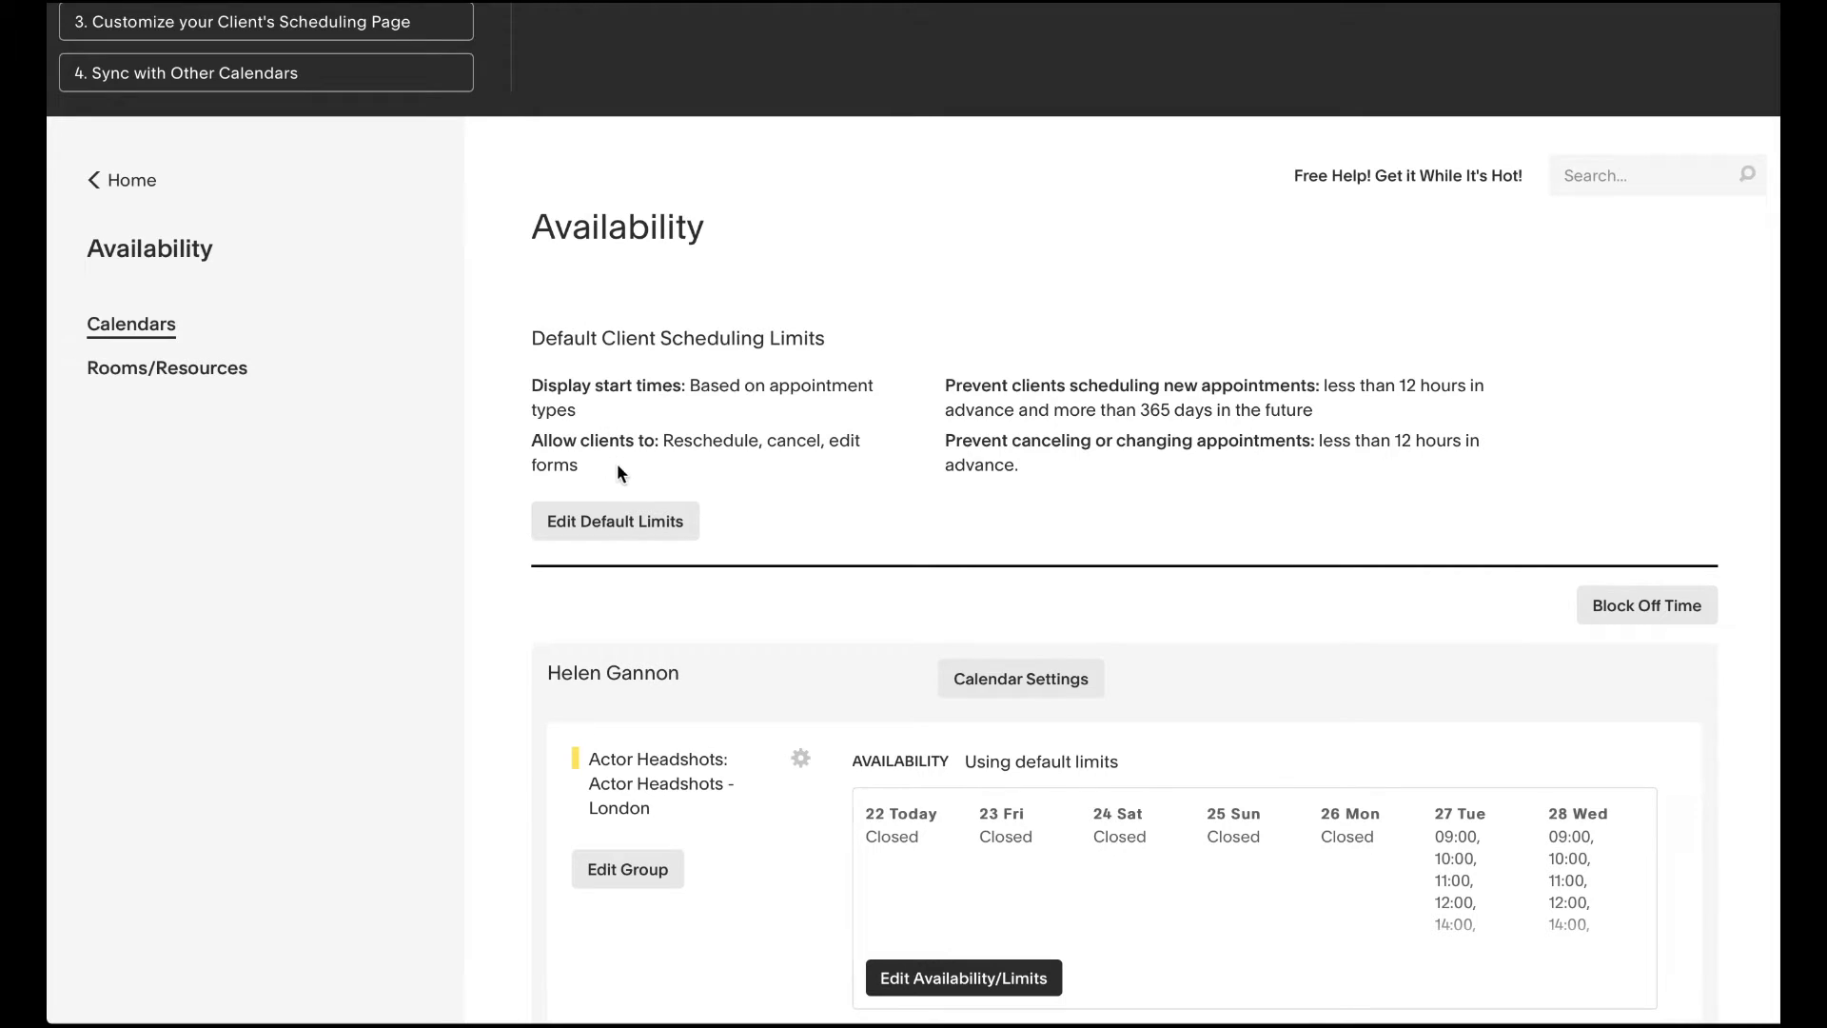
Edit the default limits to turn on Make Me Look Busy at 50%
click(640, 524)
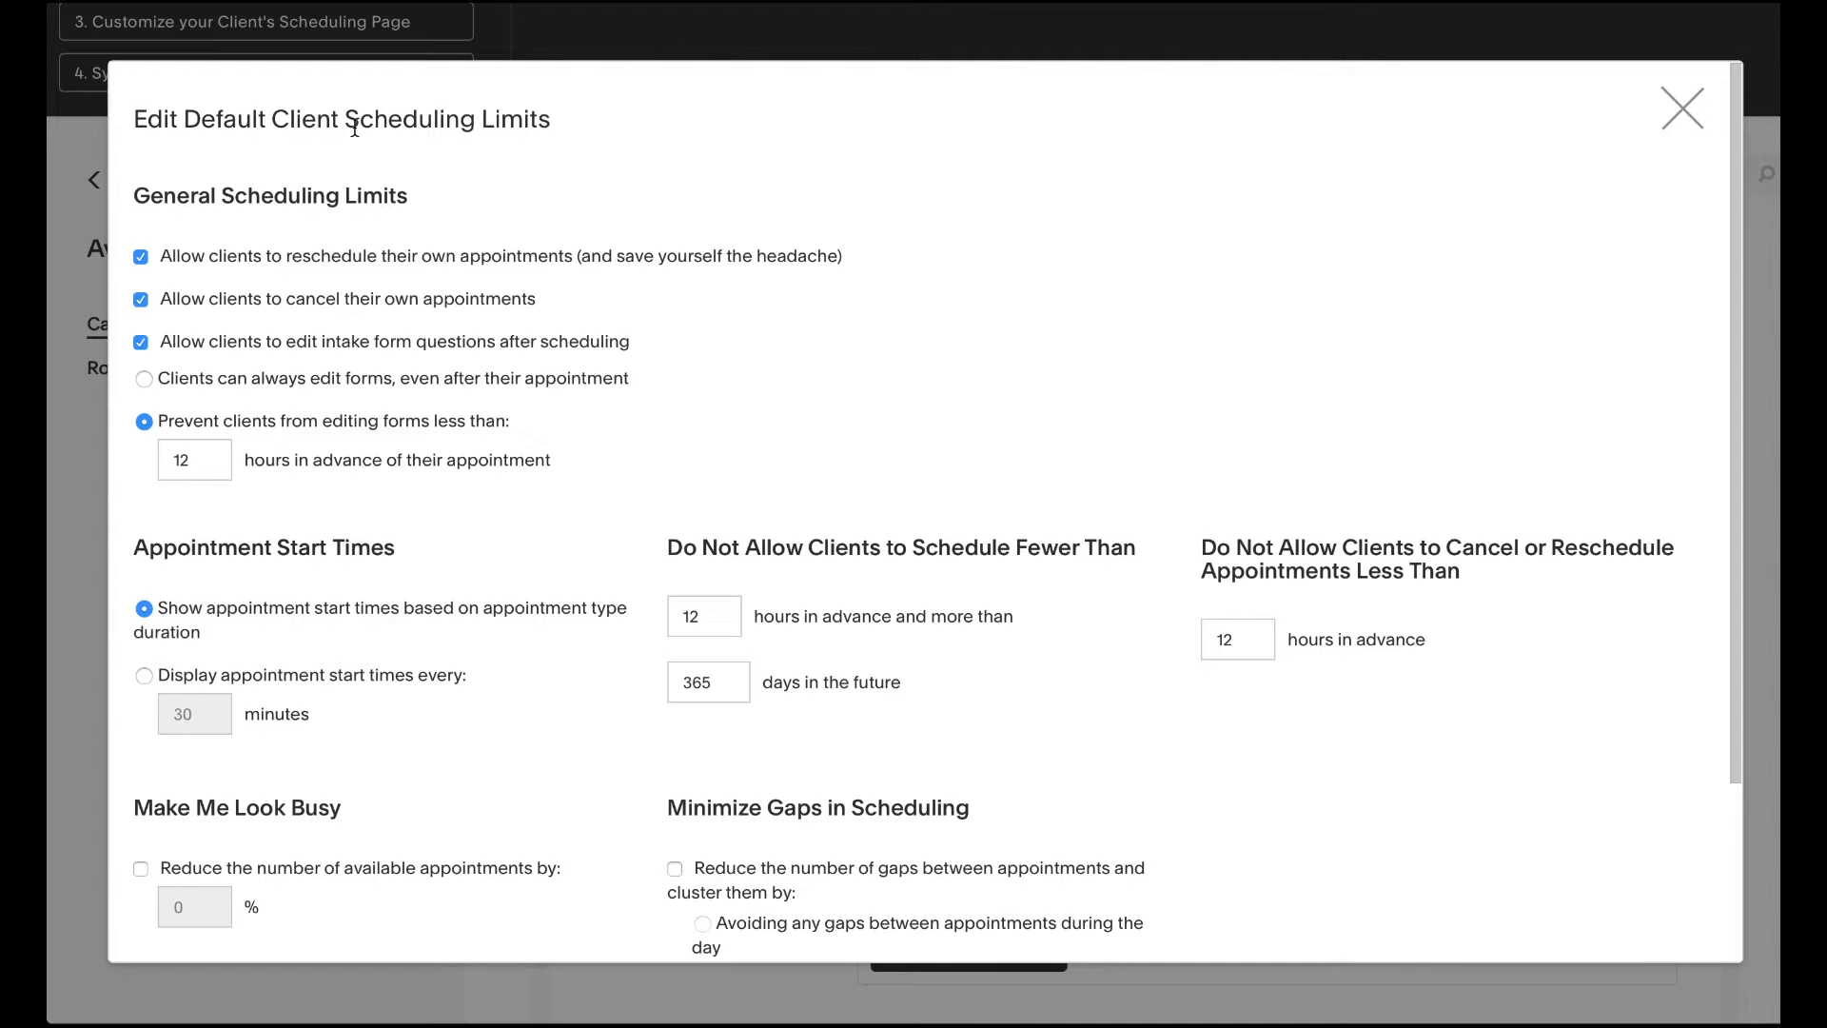
scroll(386, 758, down, 2)
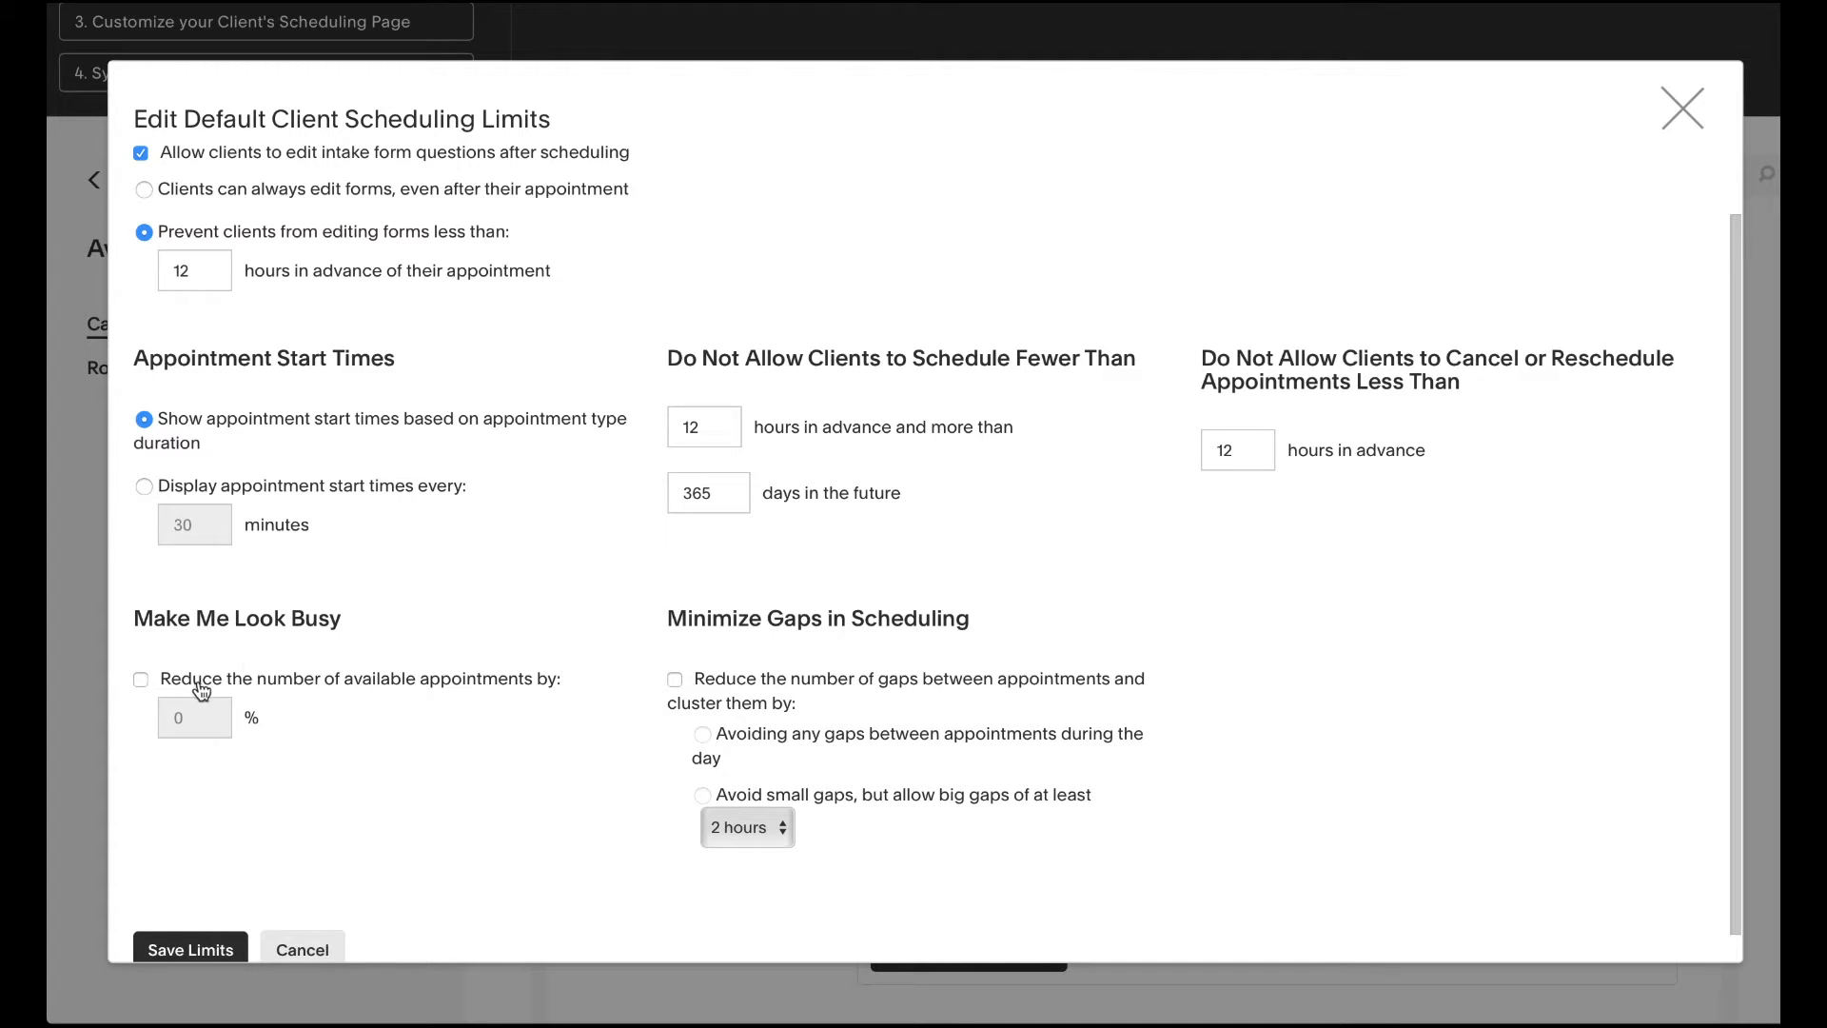
click(143, 677)
double_click(193, 717)
text(50)
click(298, 801)
Block cancelling or rescheduling within 24 hours and save the limits
drag(1253, 451, 1104, 433)
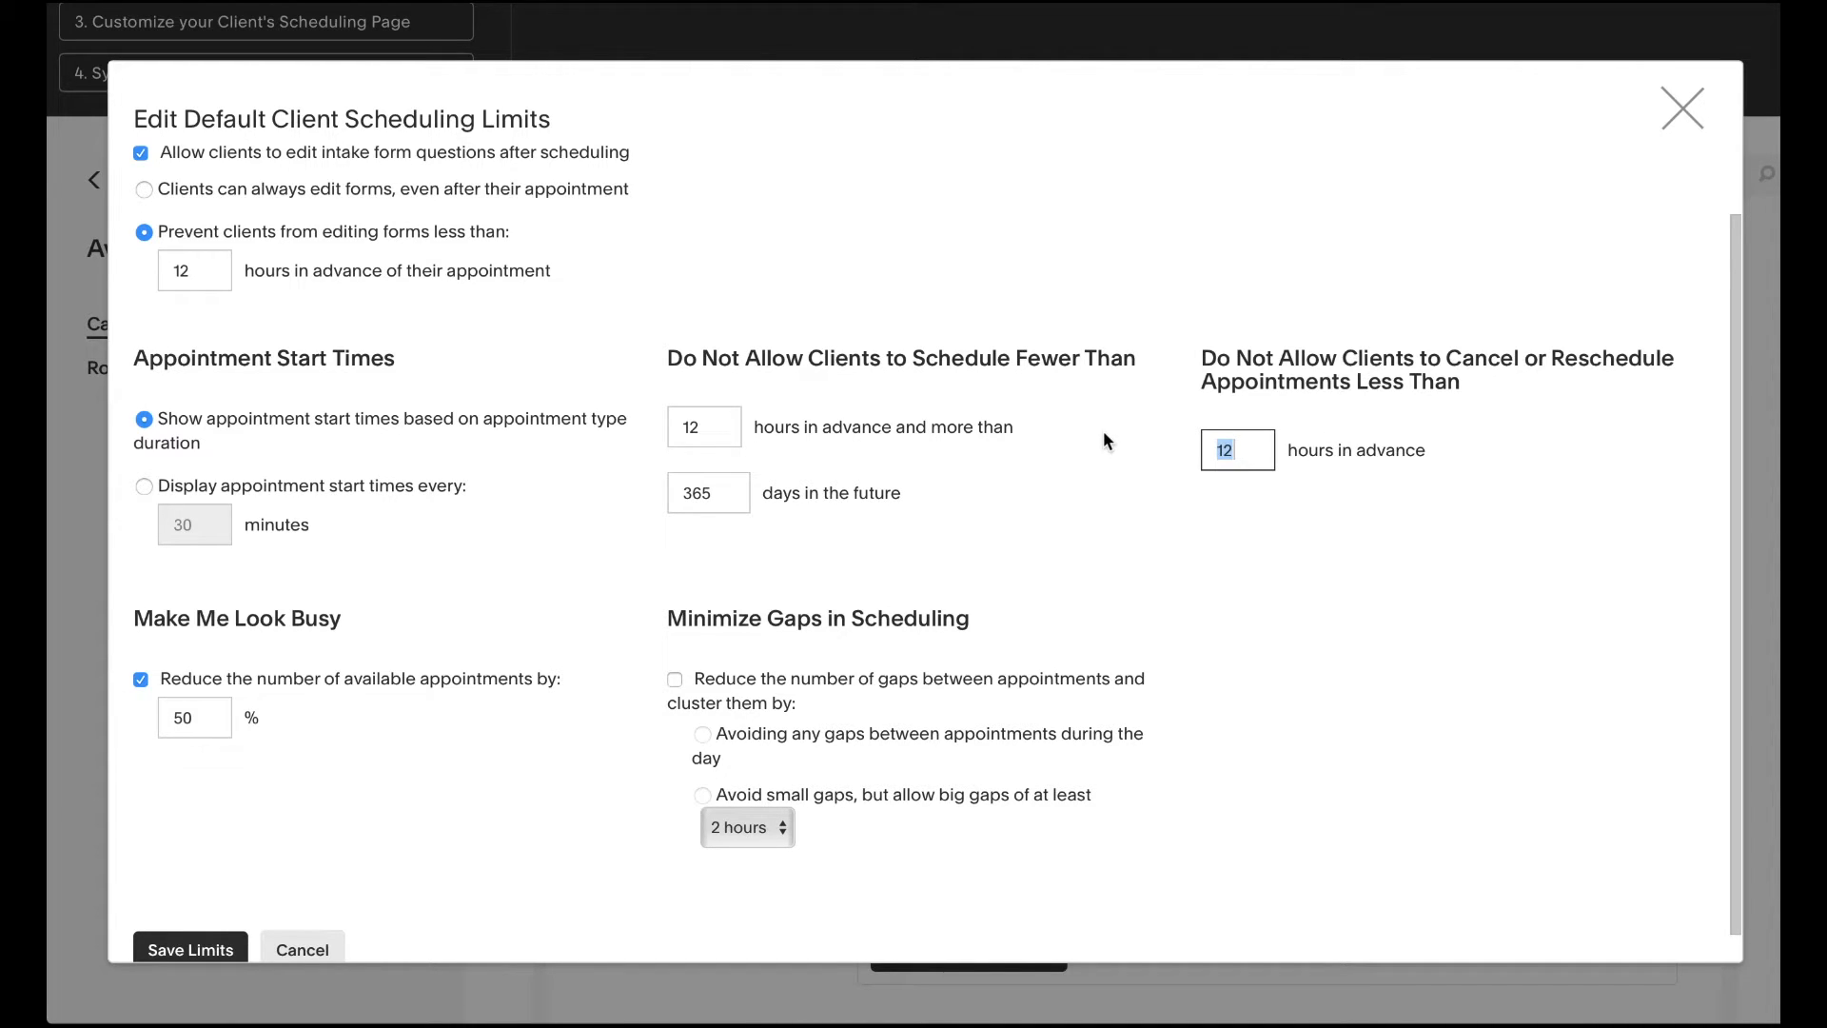
text(24)
click(1236, 636)
scroll(428, 700, down, 1)
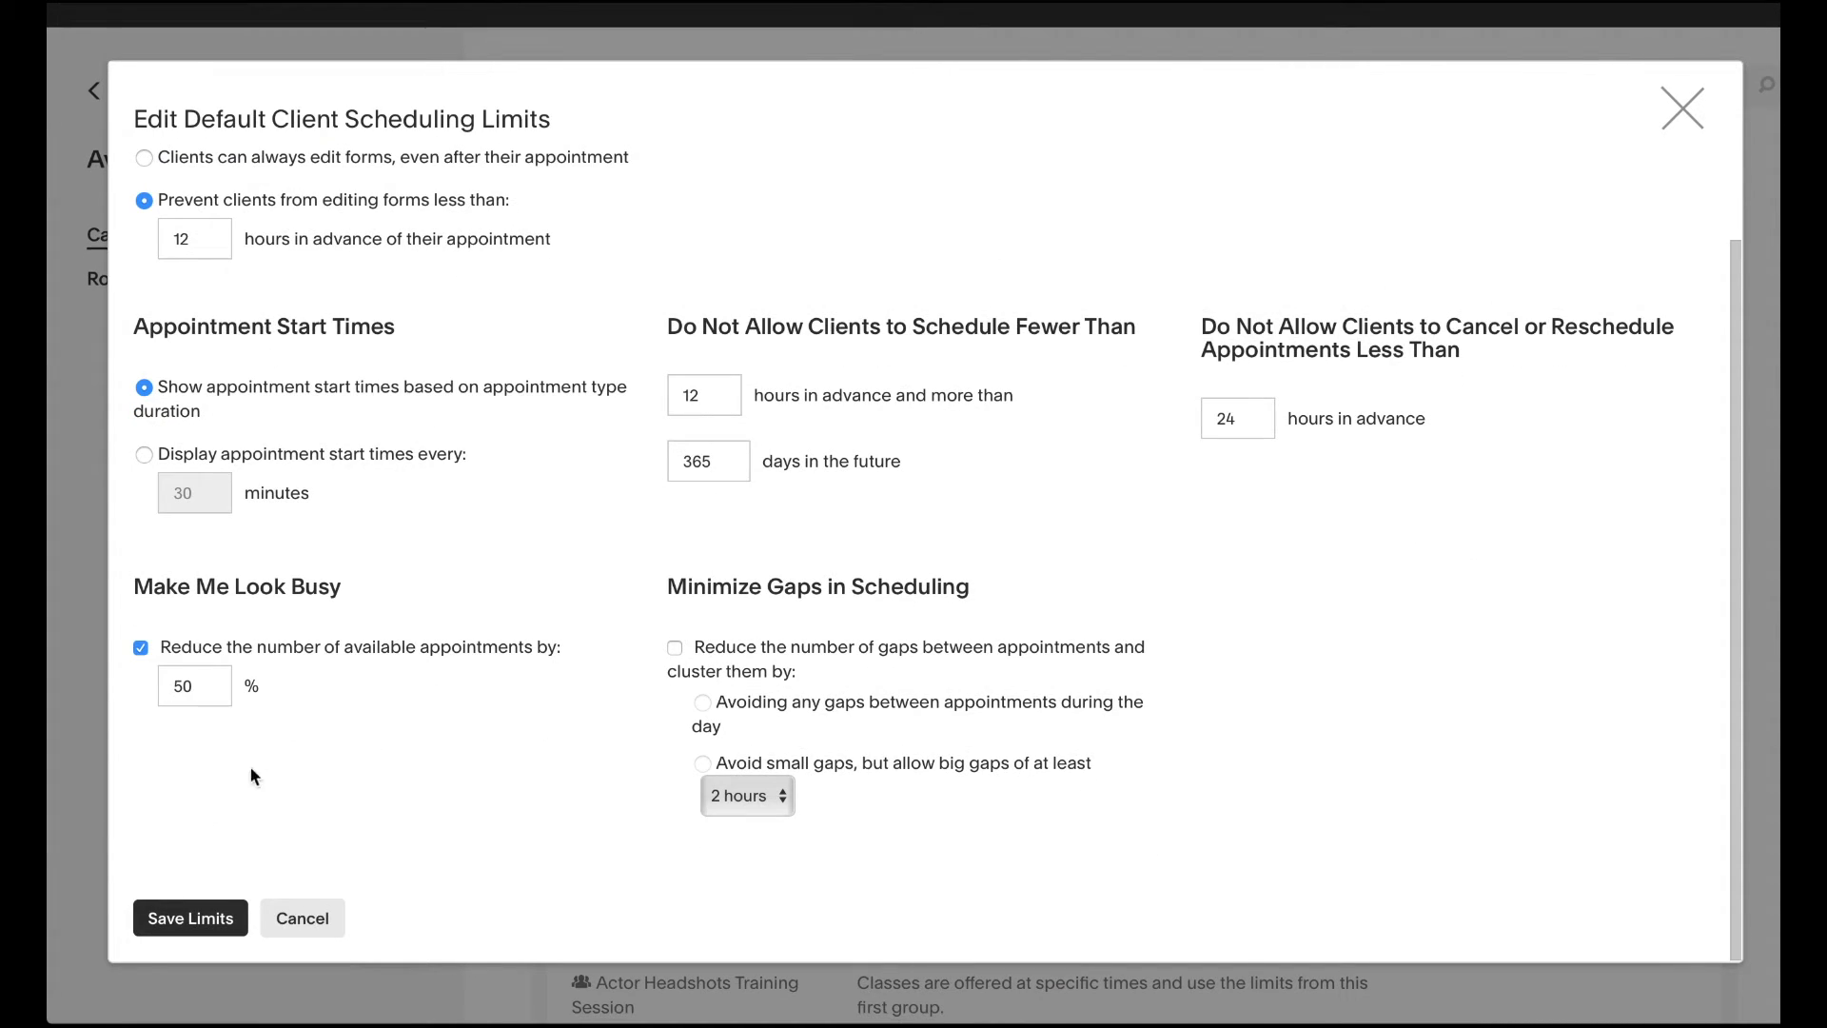
click(191, 919)
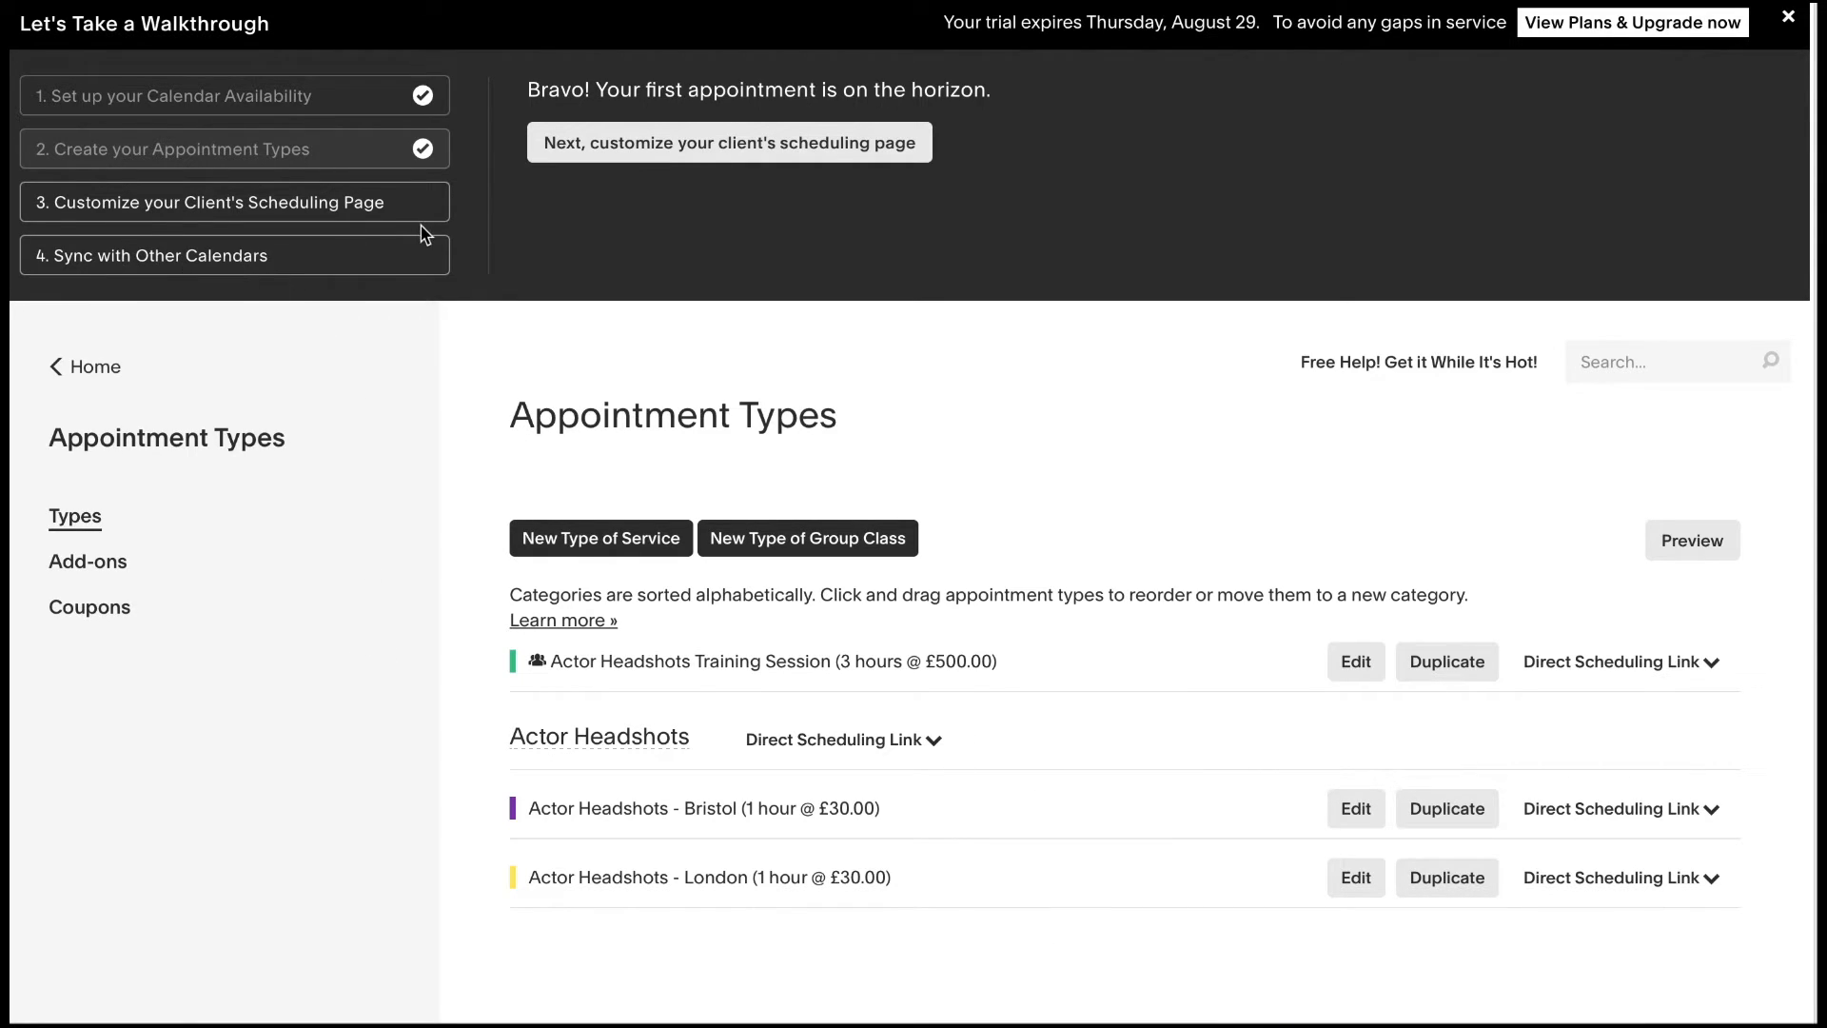
In walkthrough step 4, pick iCloud and bring up its Apple ID linking form
click(156, 265)
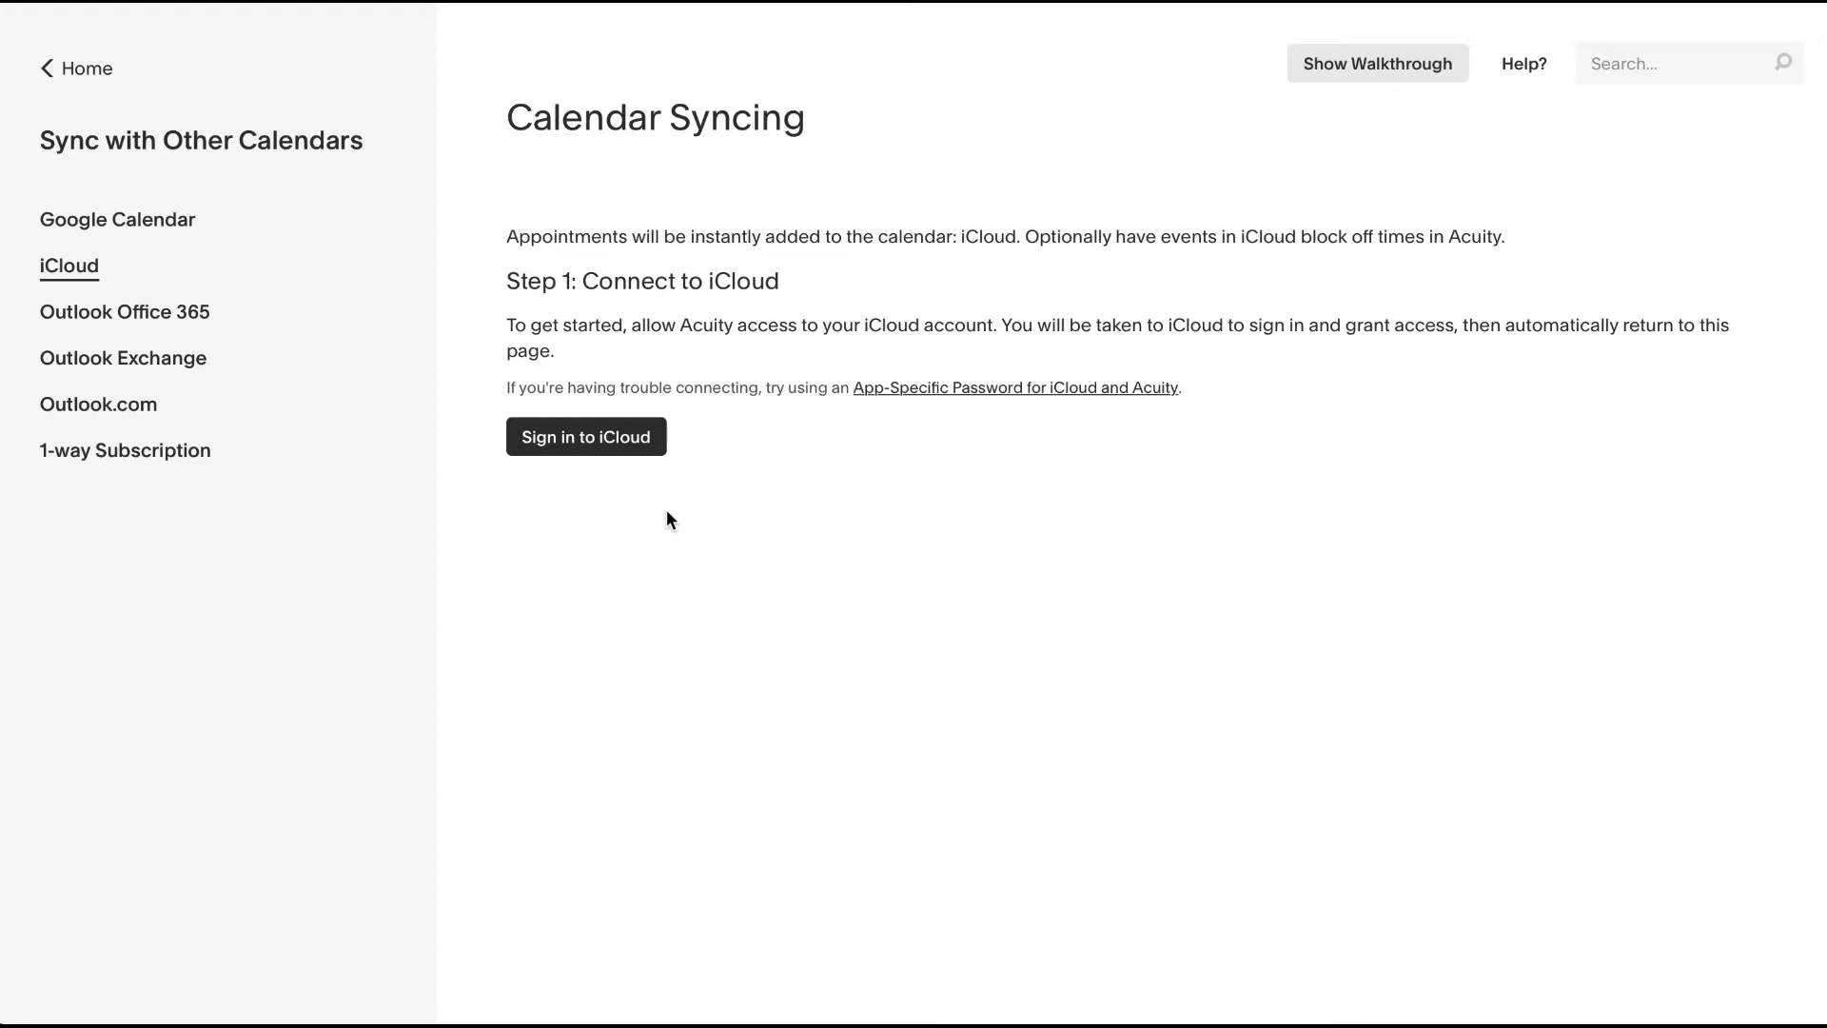
click(585, 438)
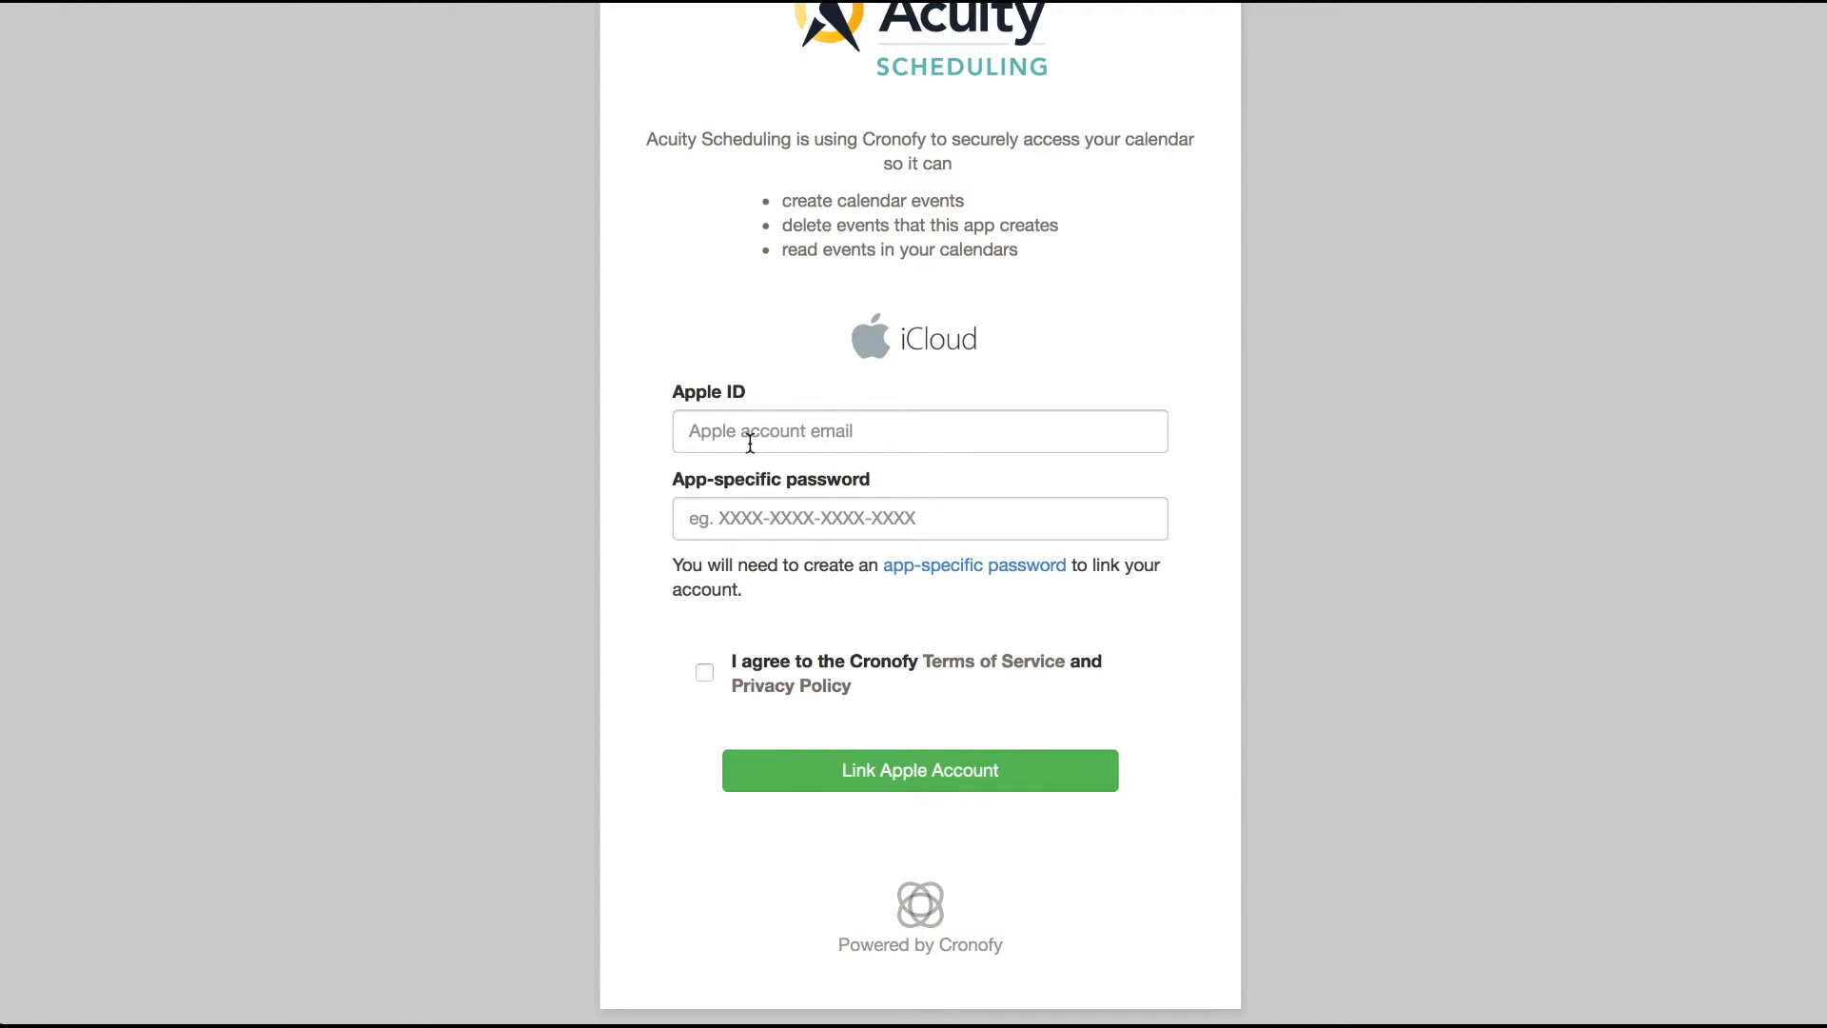
click(696, 423)
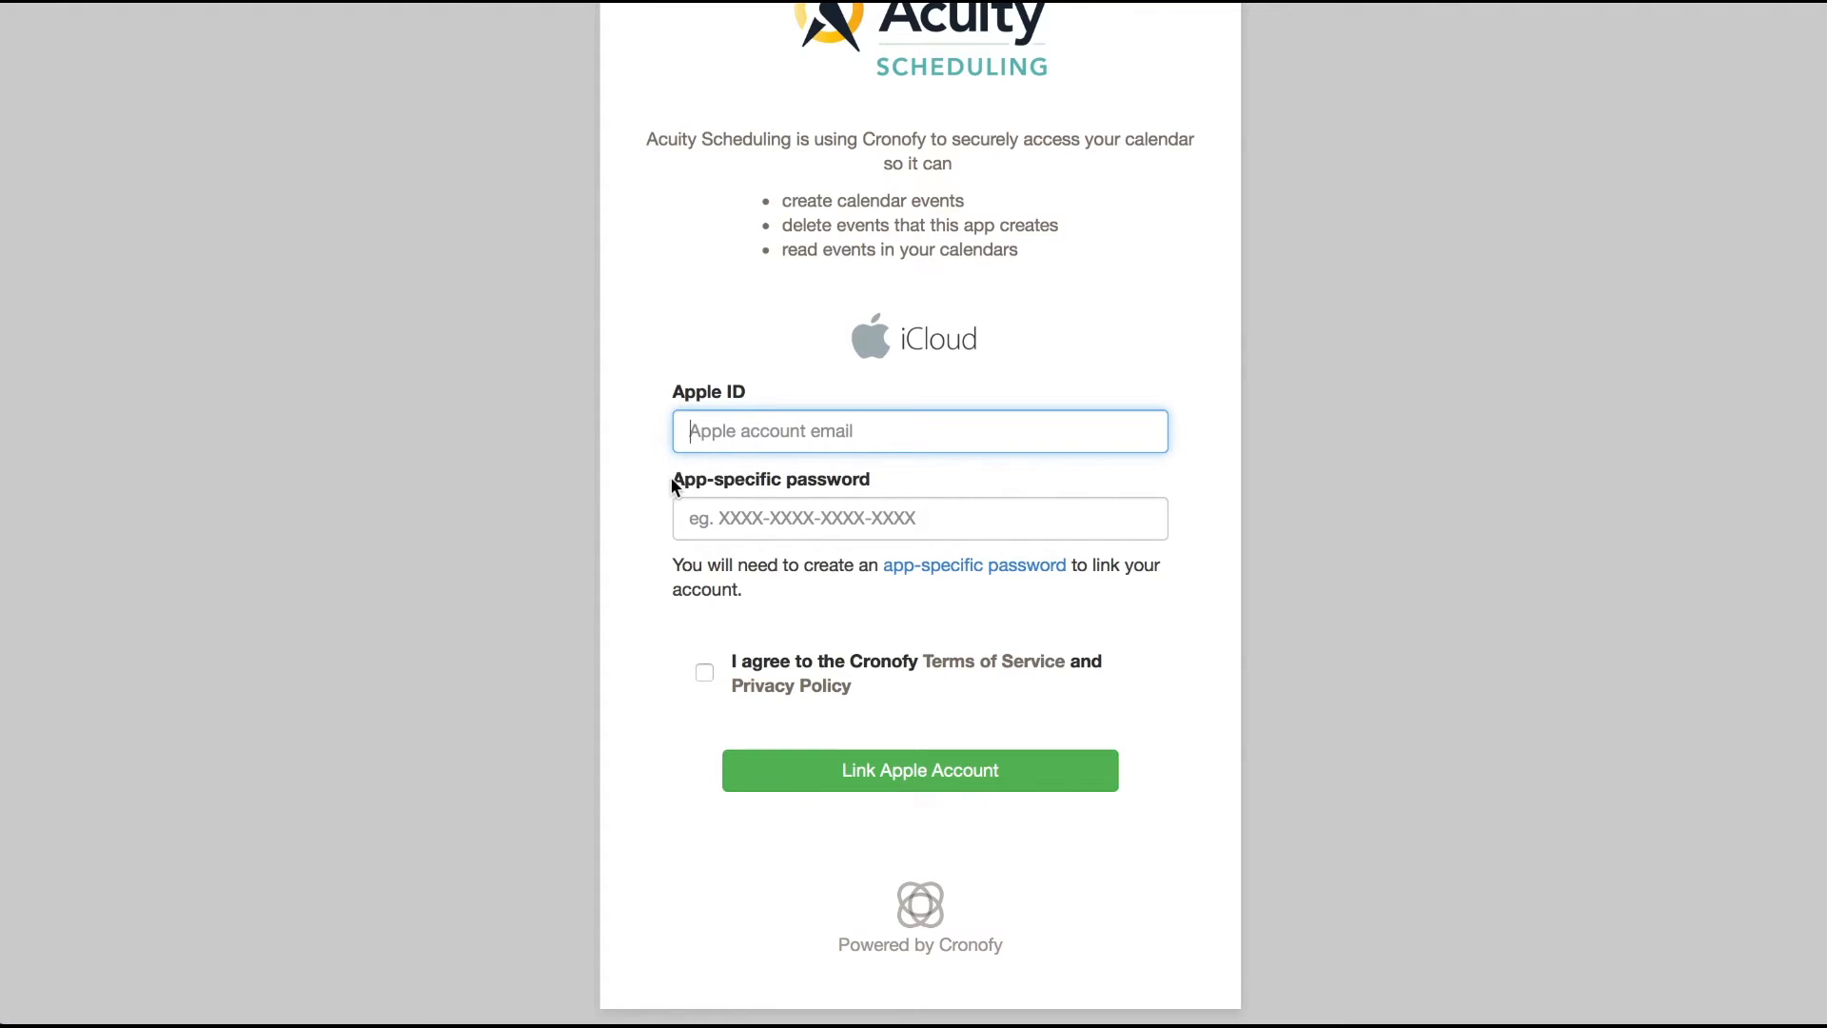
click(635, 538)
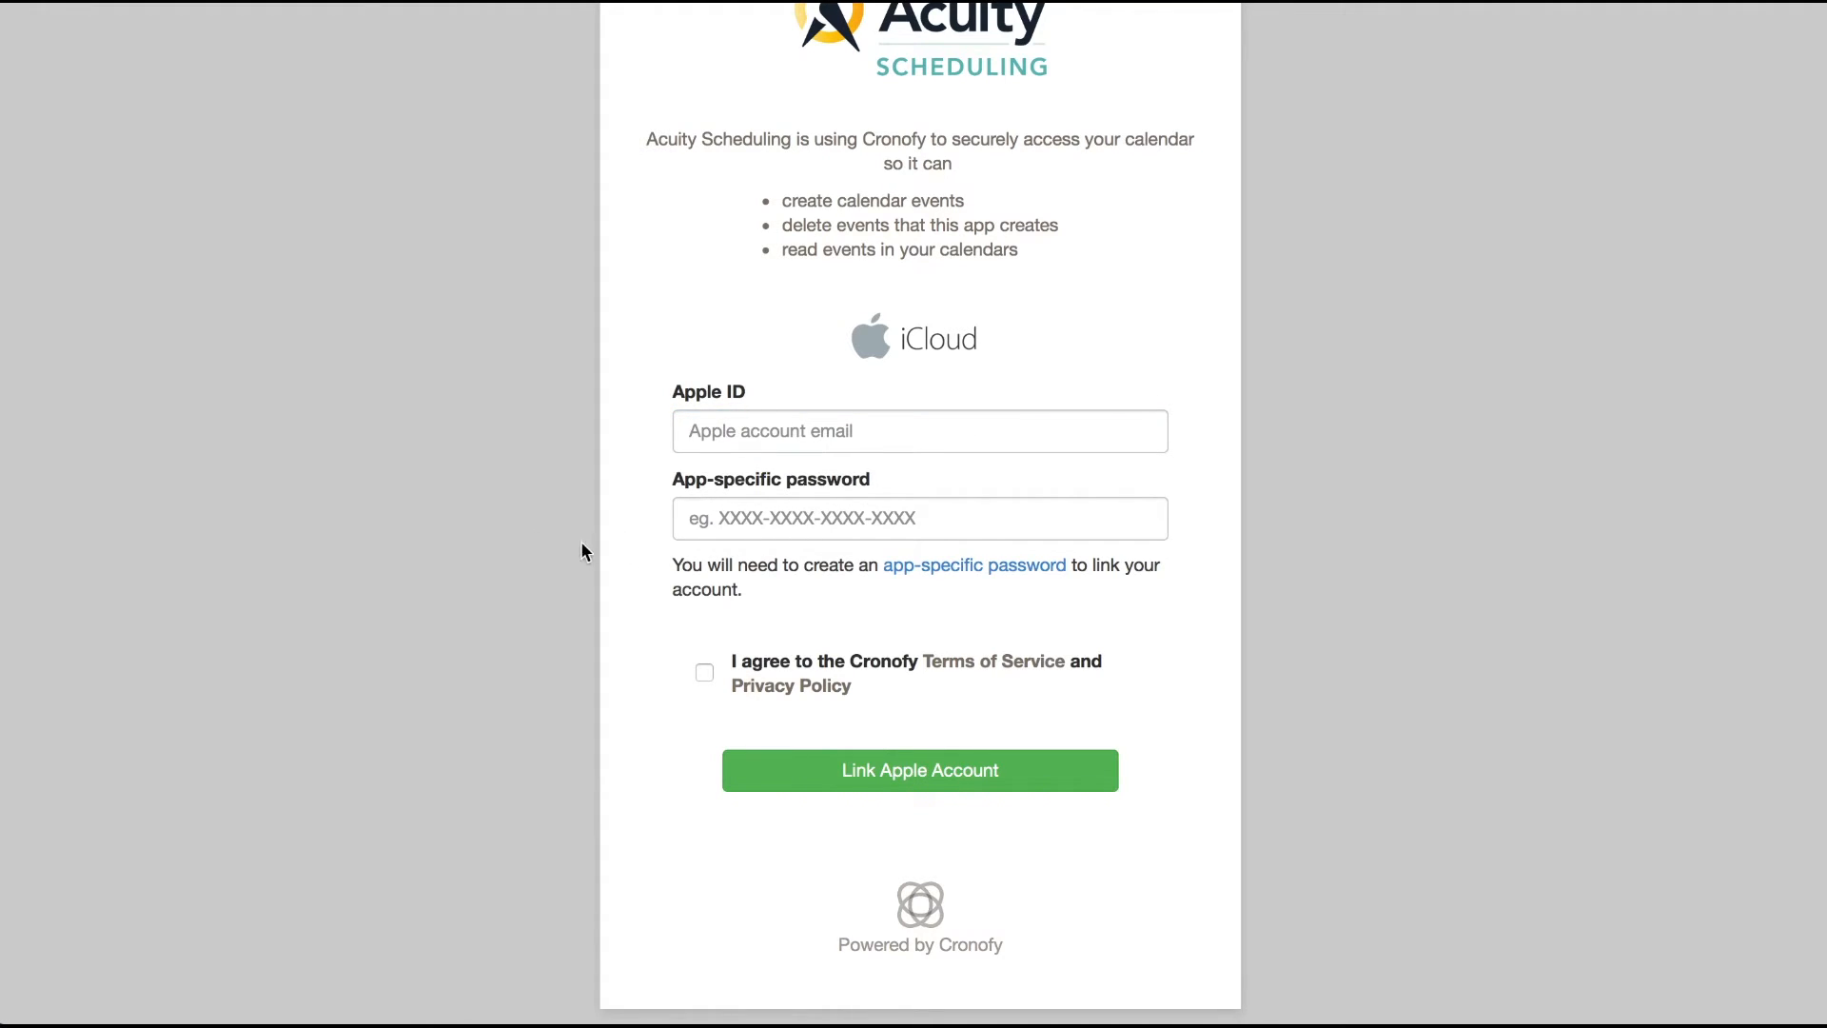
Follow the app-specific password help to the Apple ID page and sign in
click(919, 574)
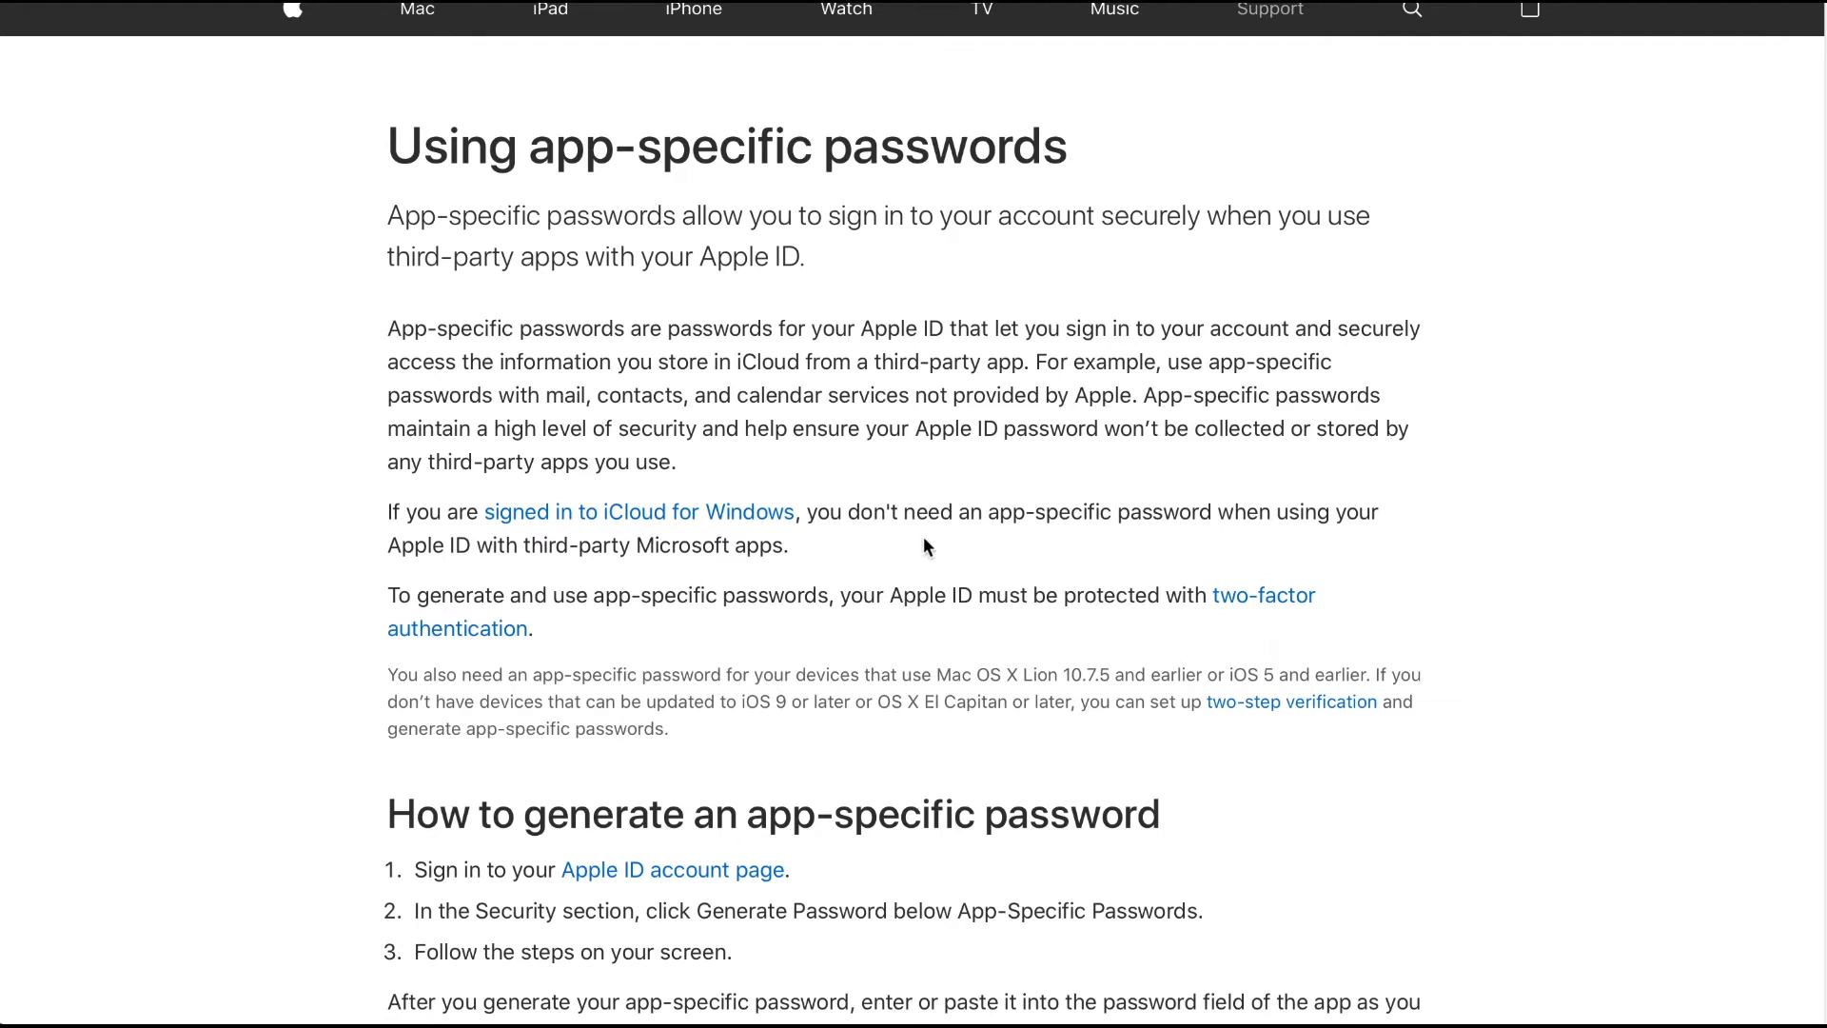
scroll(921, 543, down, 3)
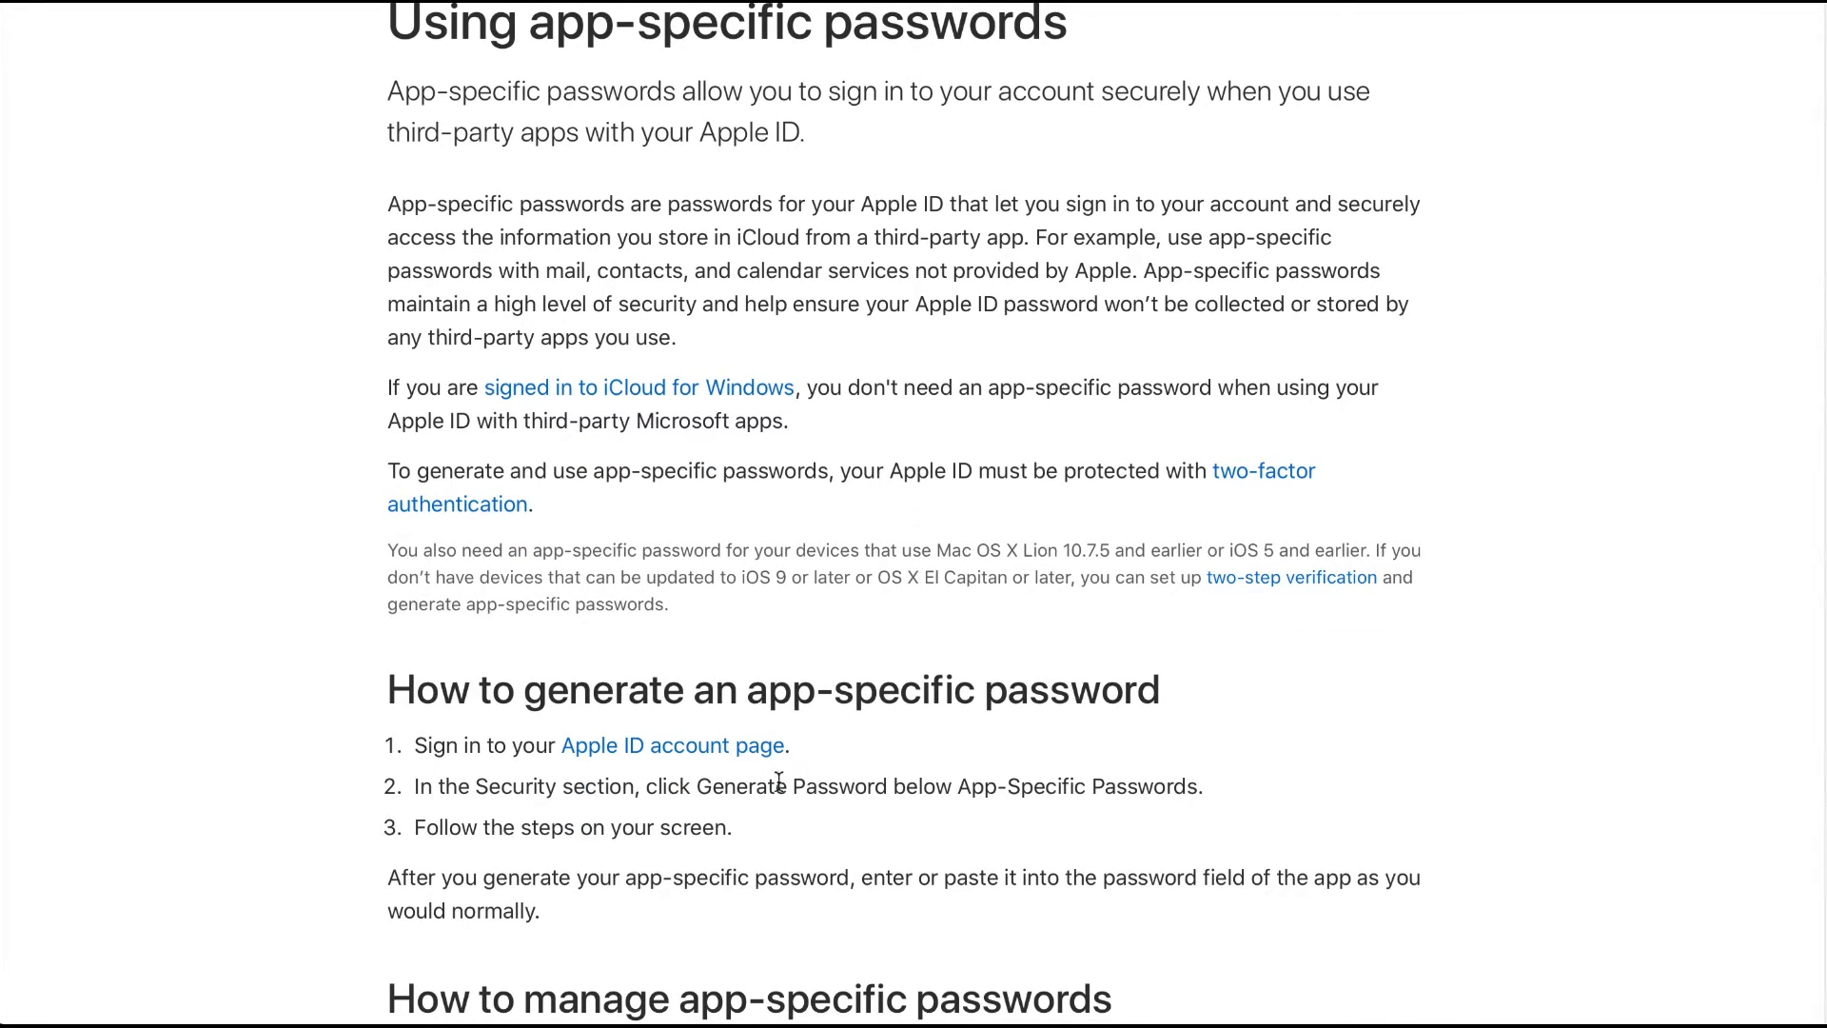
click(663, 750)
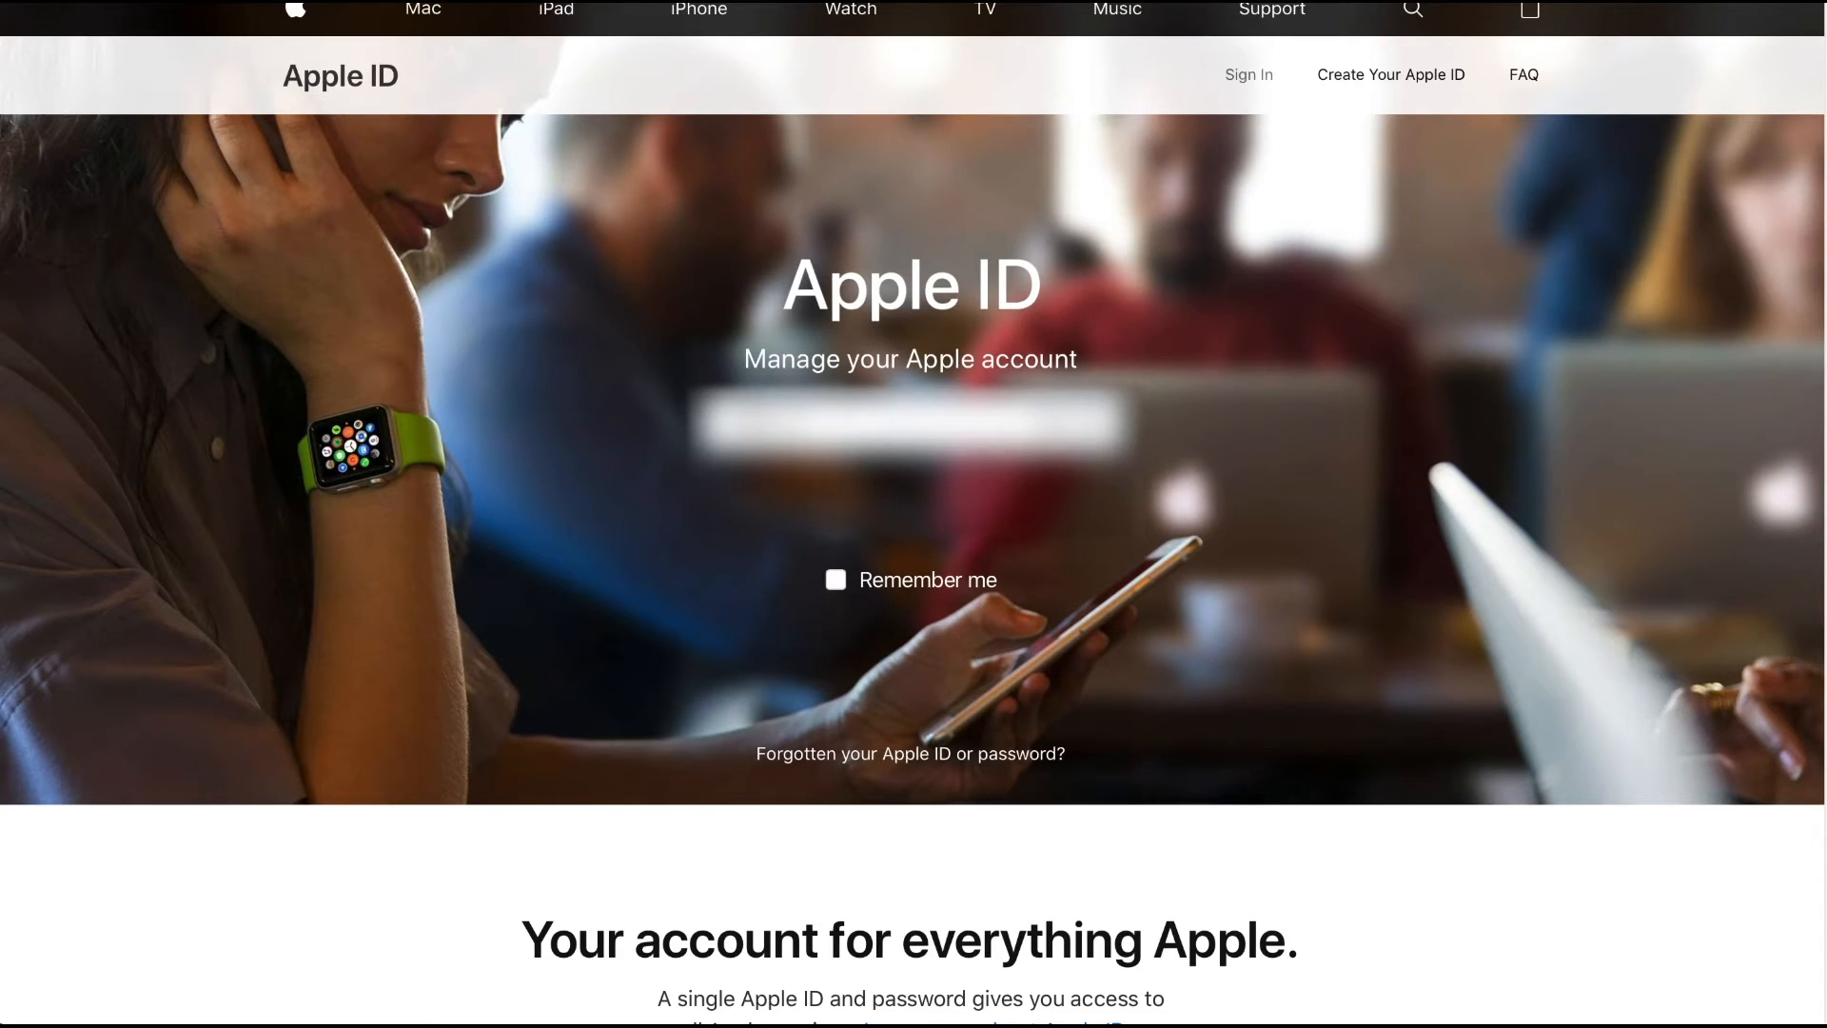
text(......)
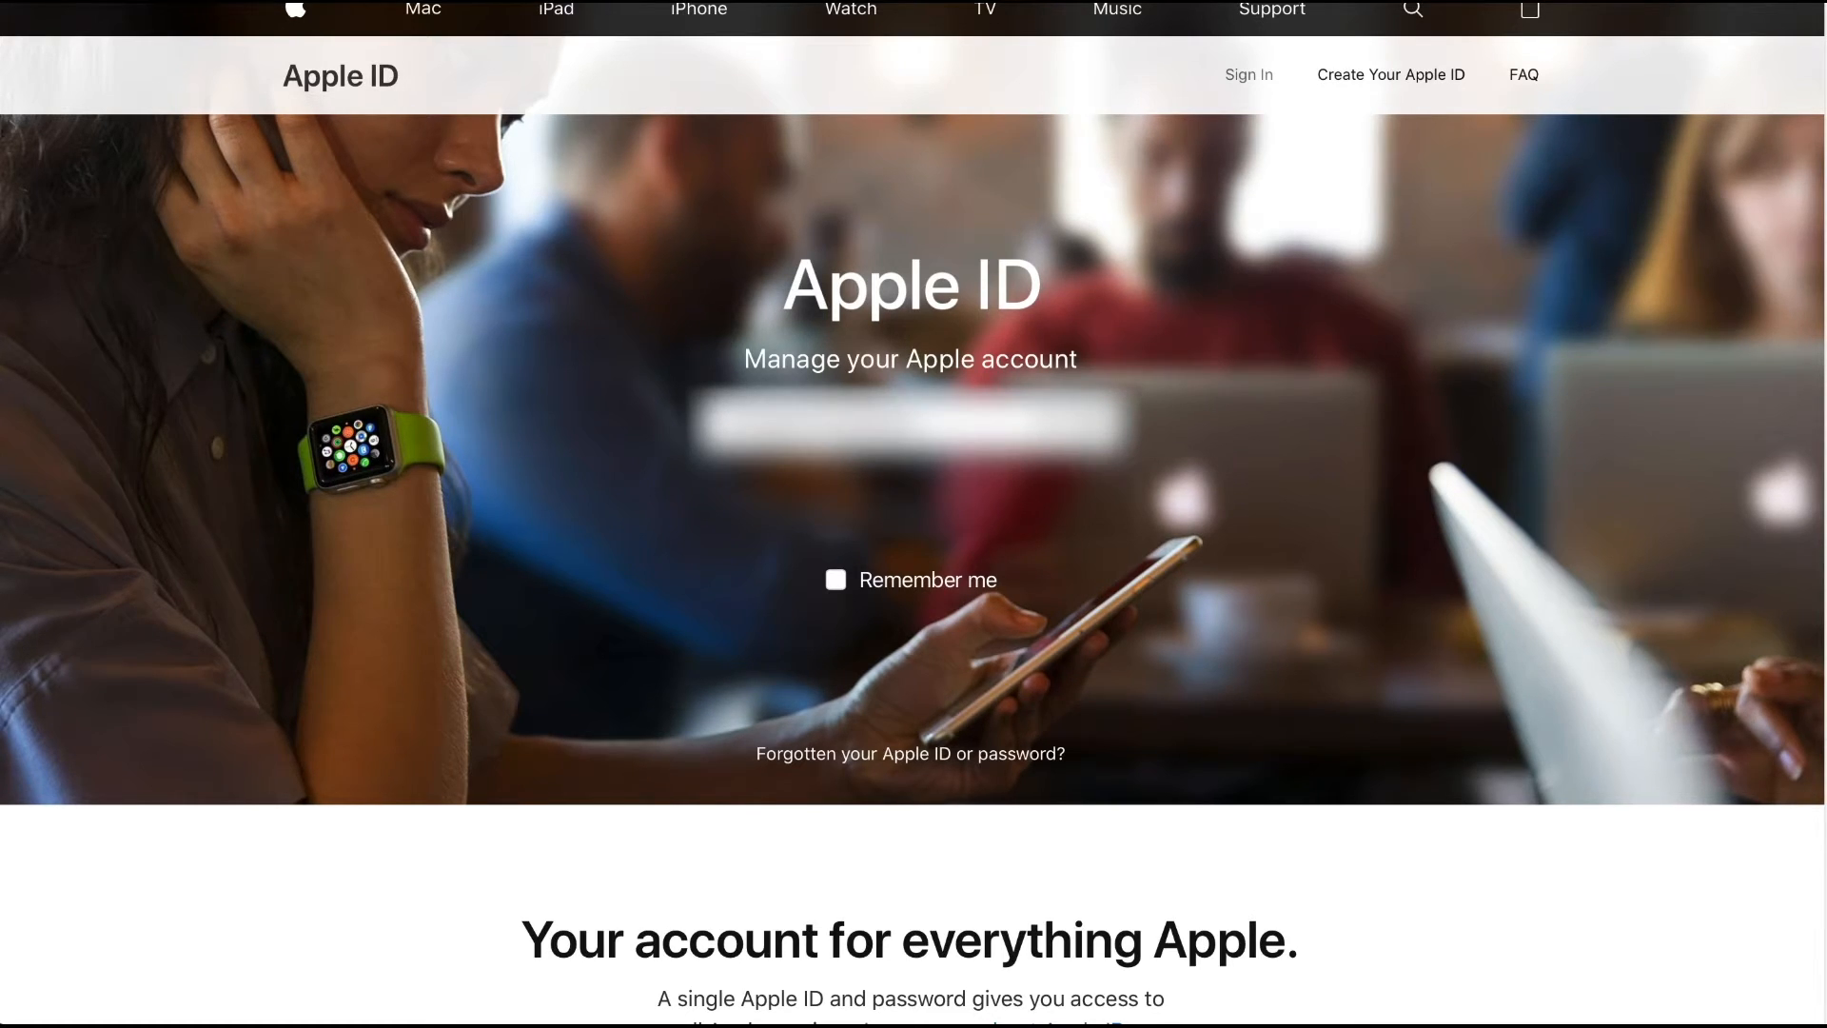
text(.........)
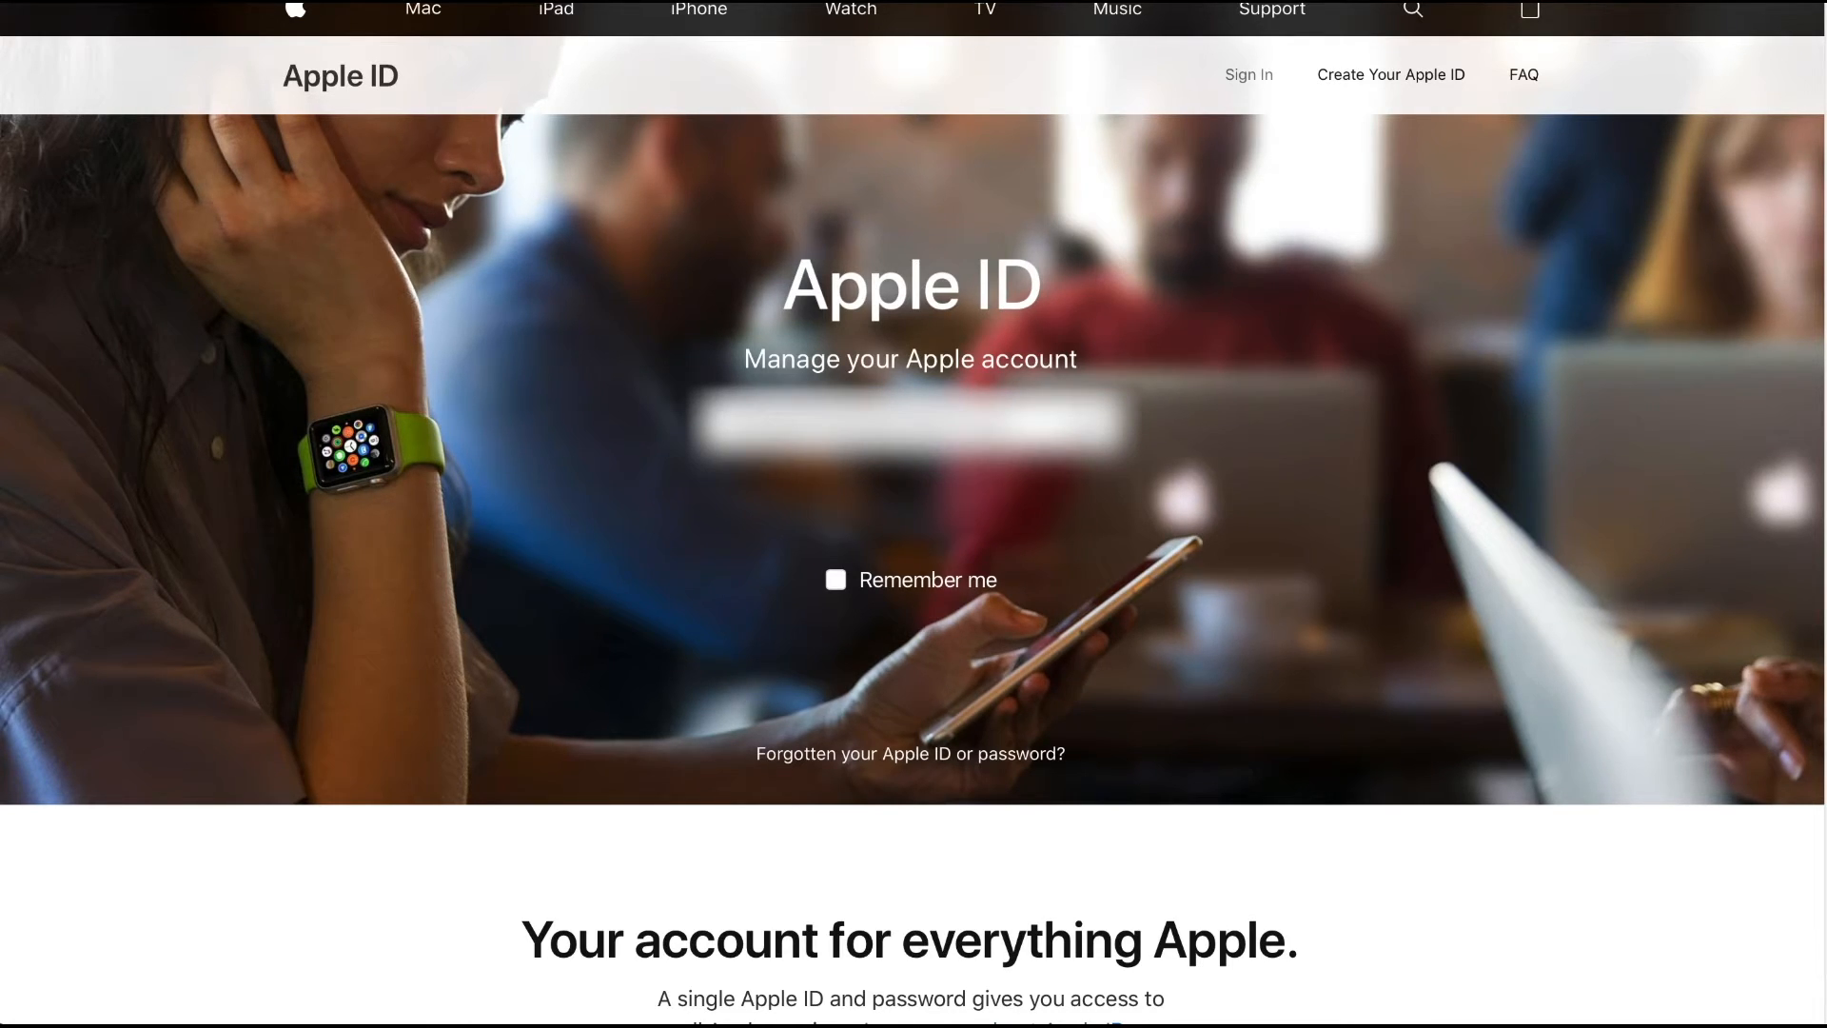
key(Return)
text(...)
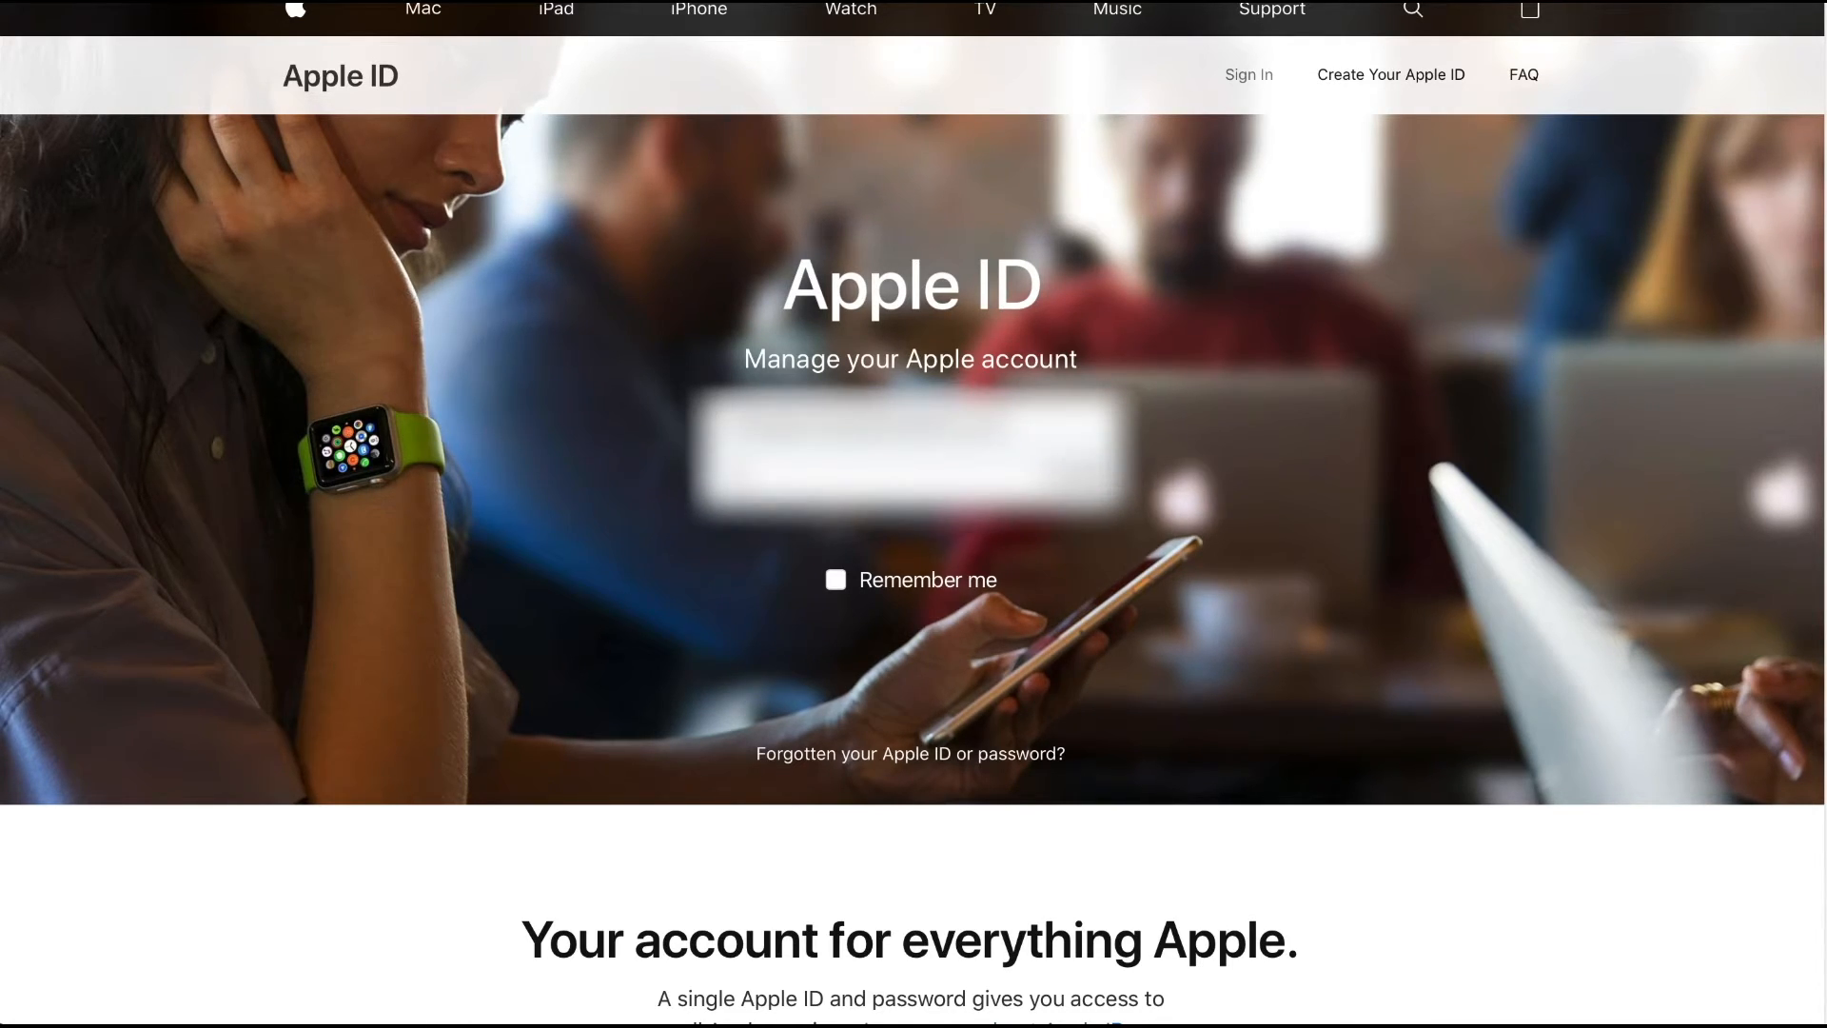
key(Return)
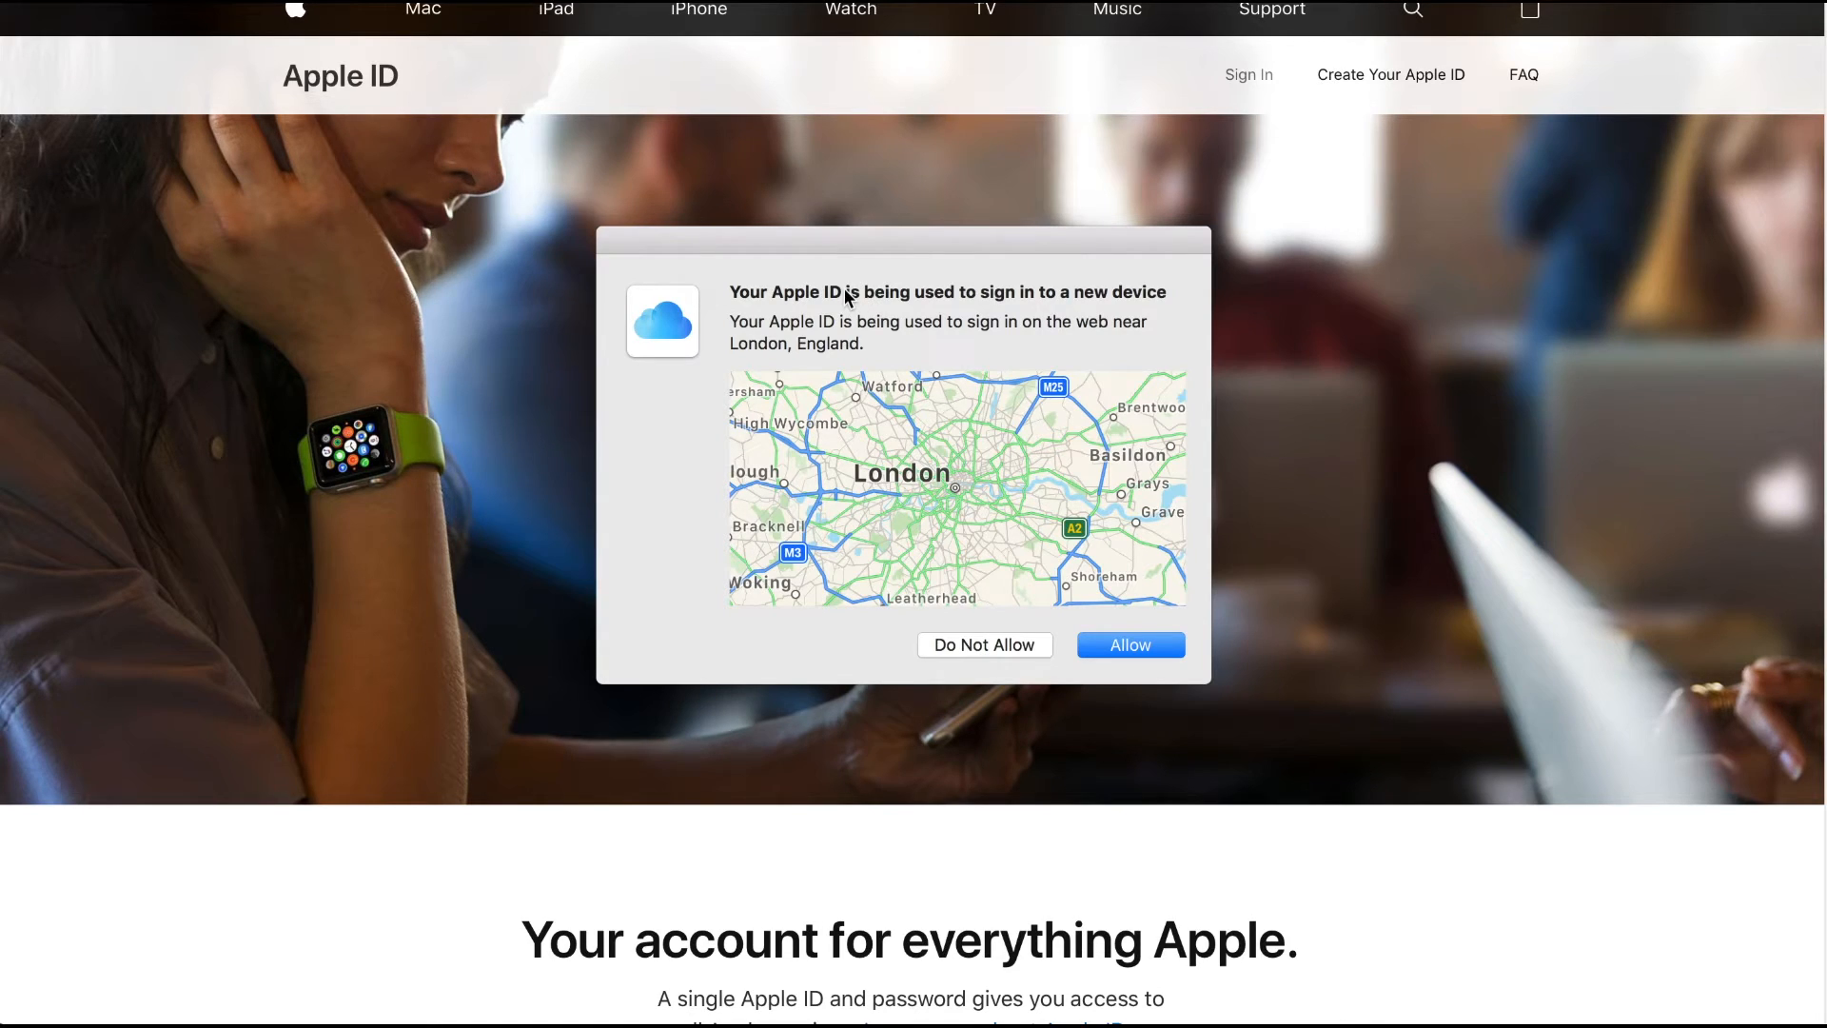
Allow the new sign-in and enter the two-factor verification code
drag(799, 248, 956, 71)
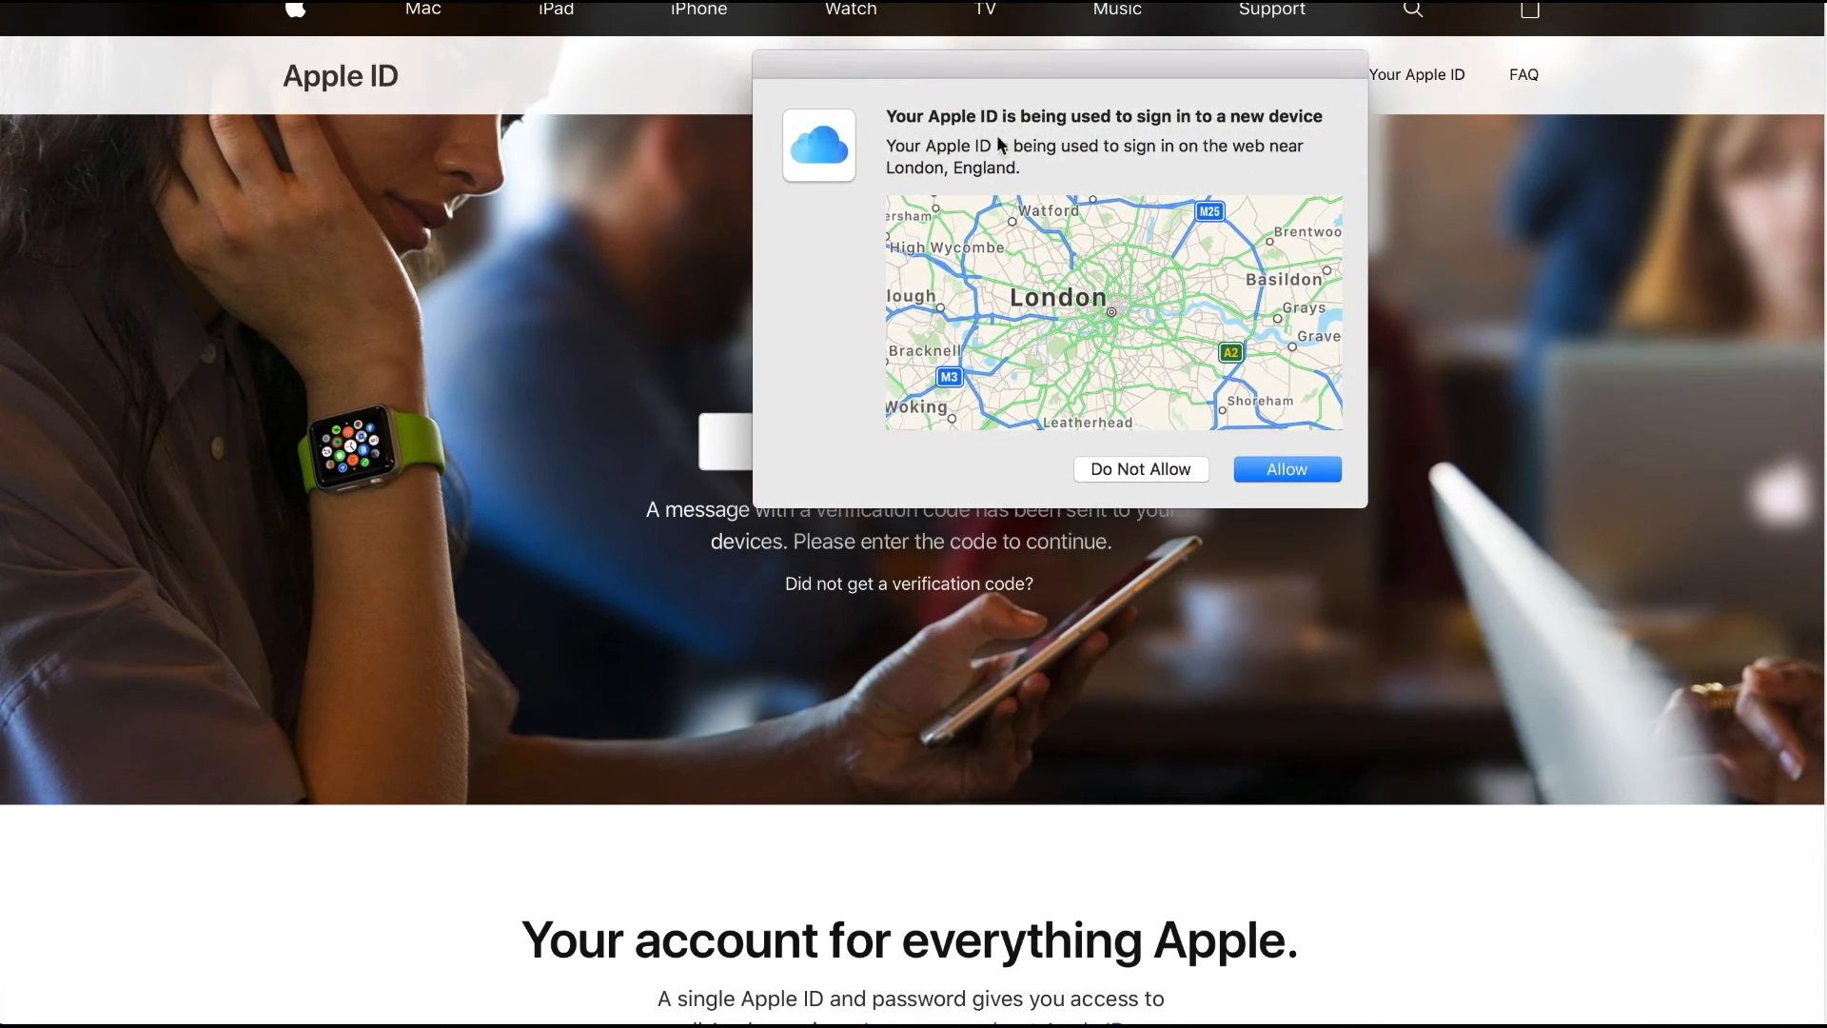
click(1264, 467)
drag(853, 345, 386, 45)
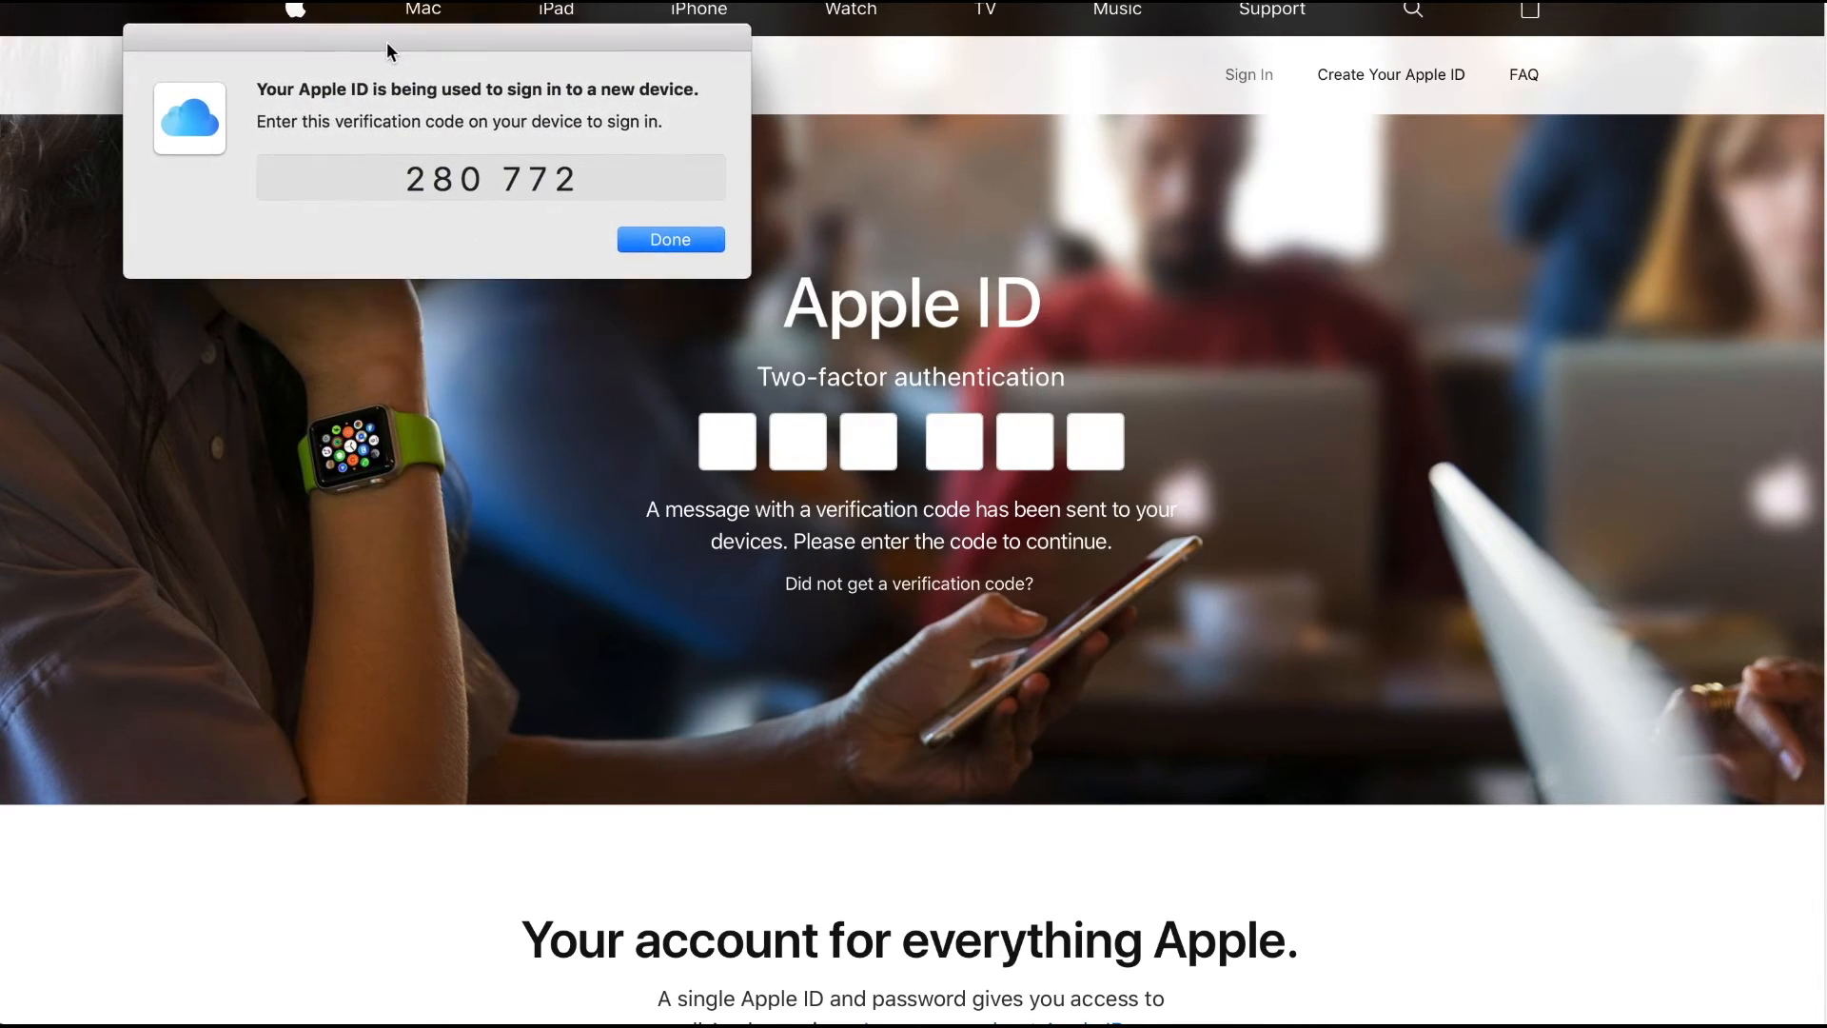
click(731, 443)
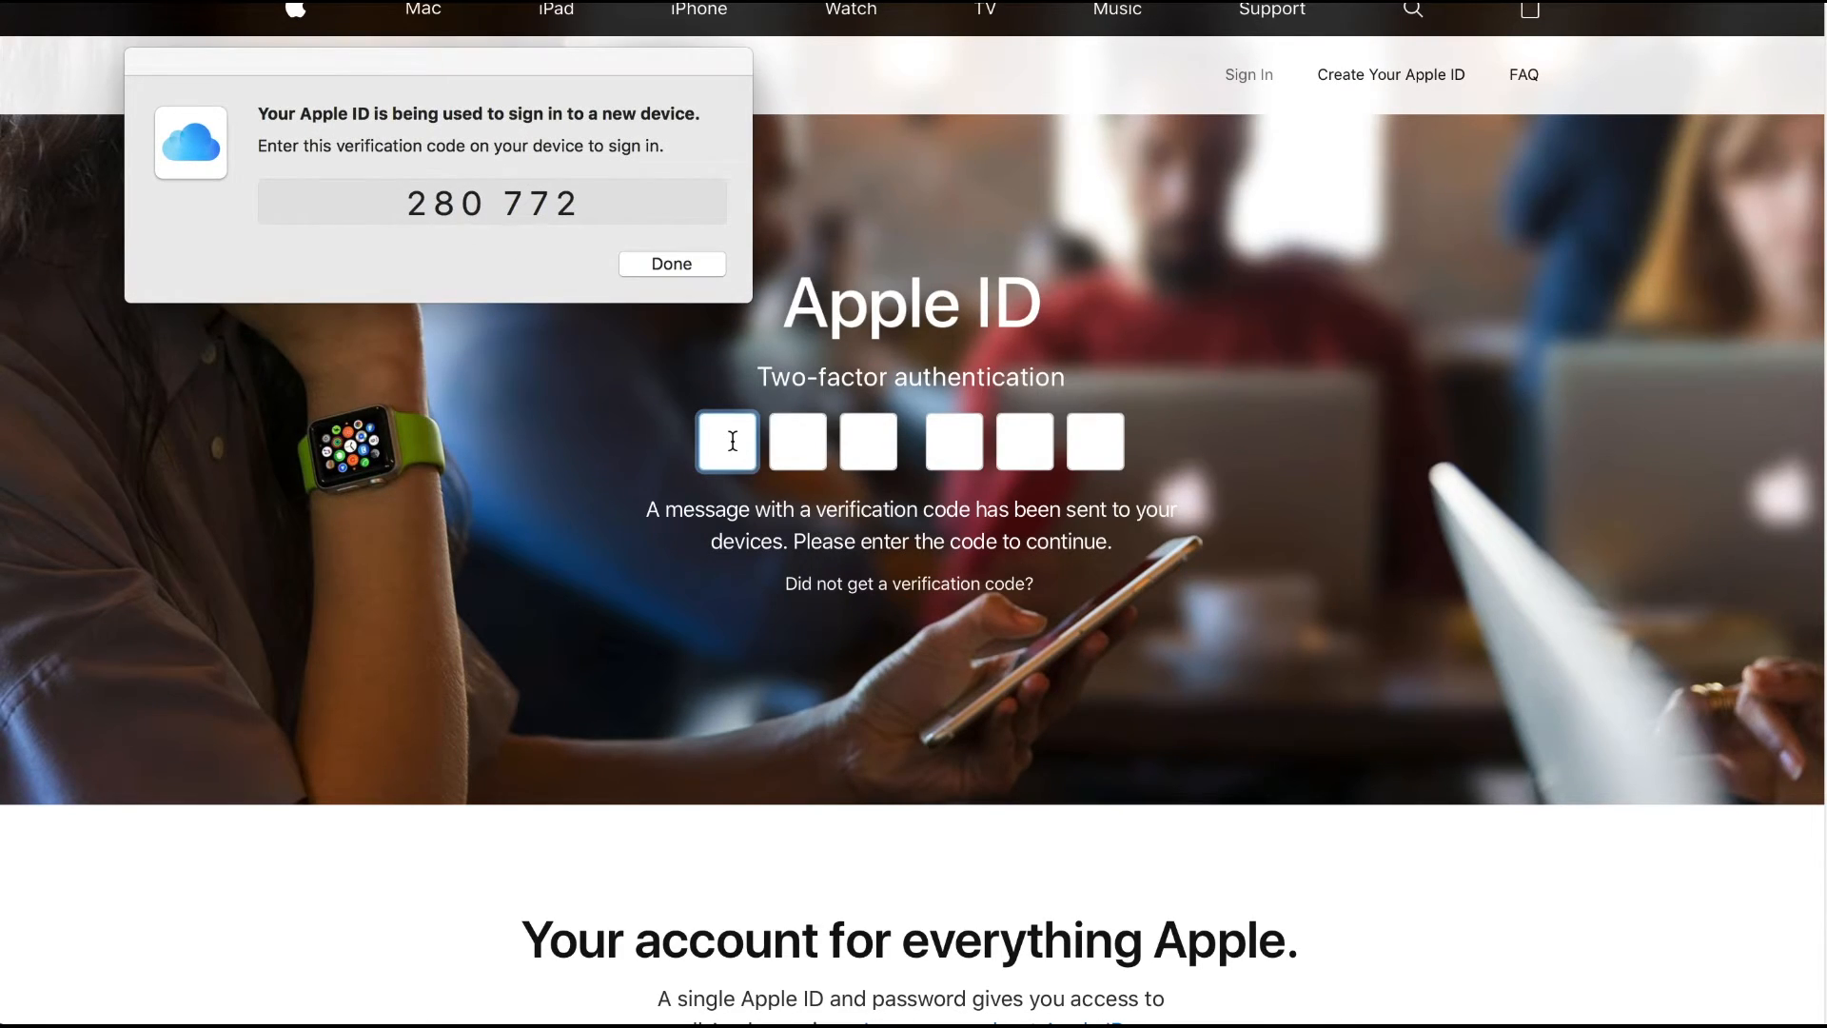
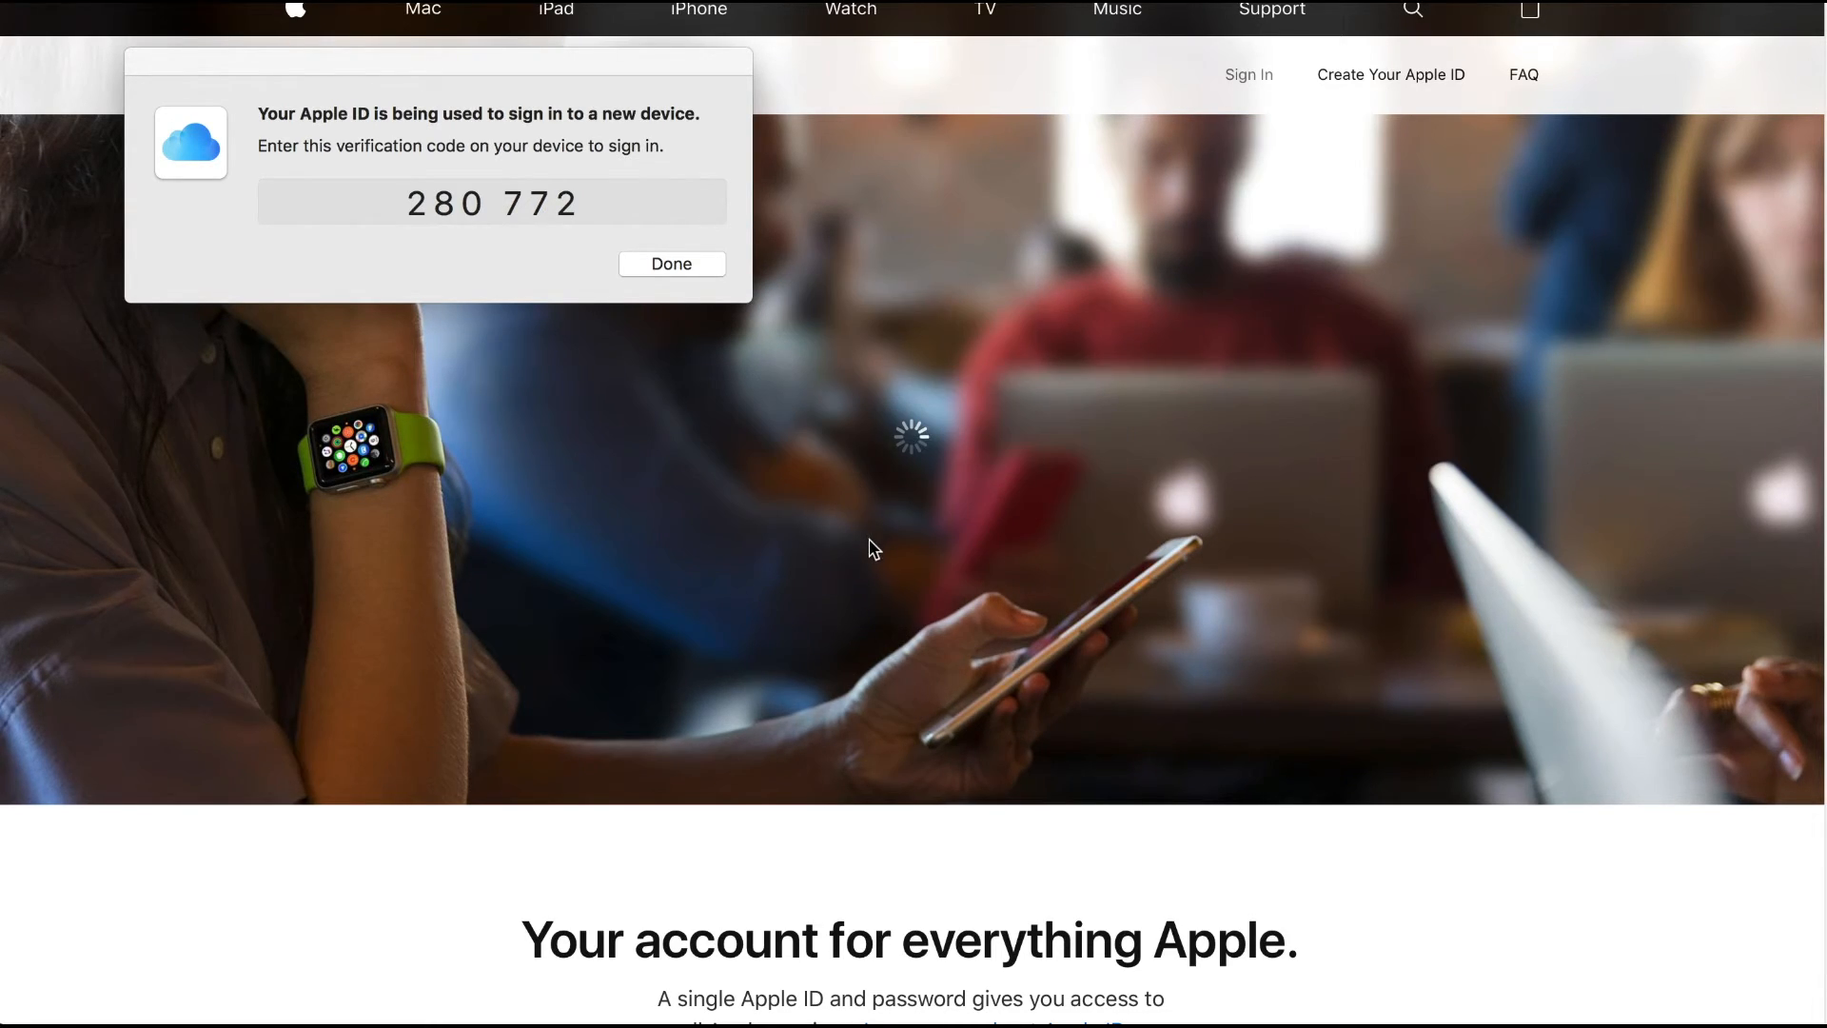
Generate an app-specific password labelled 'Acuity' and select it for copying
click(671, 269)
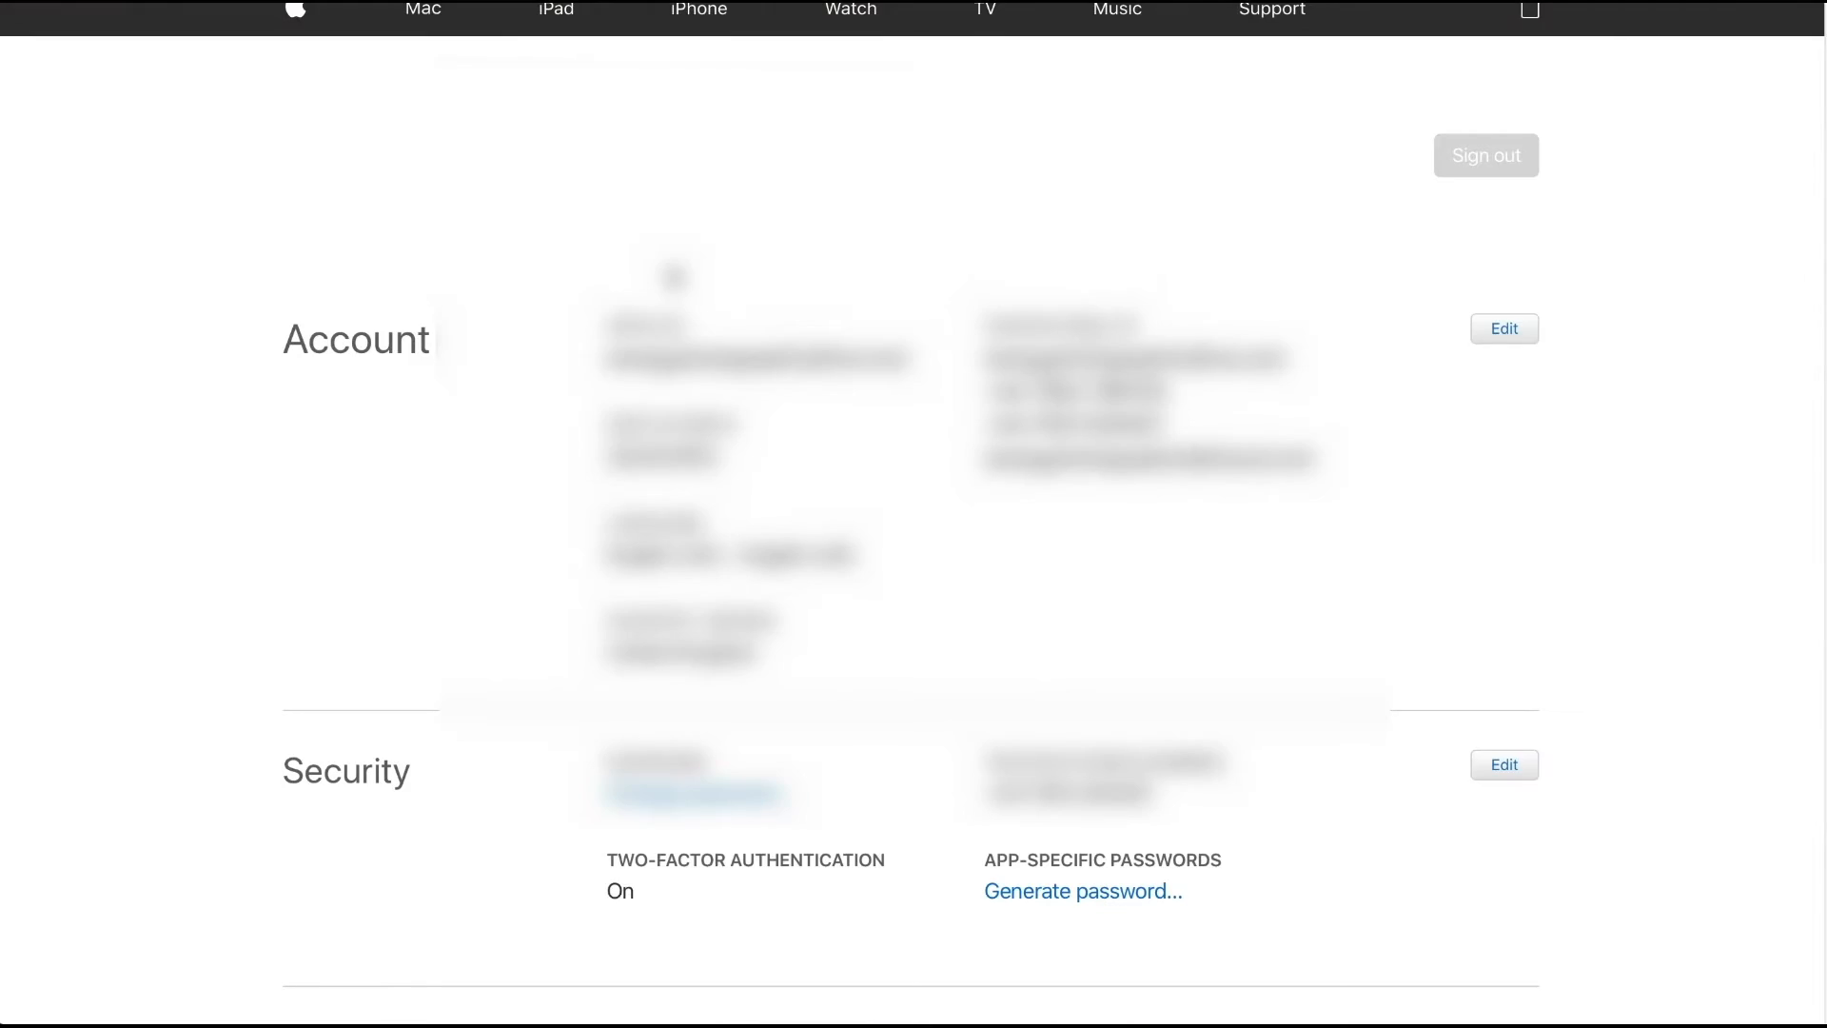
scroll(546, 286, down, 4)
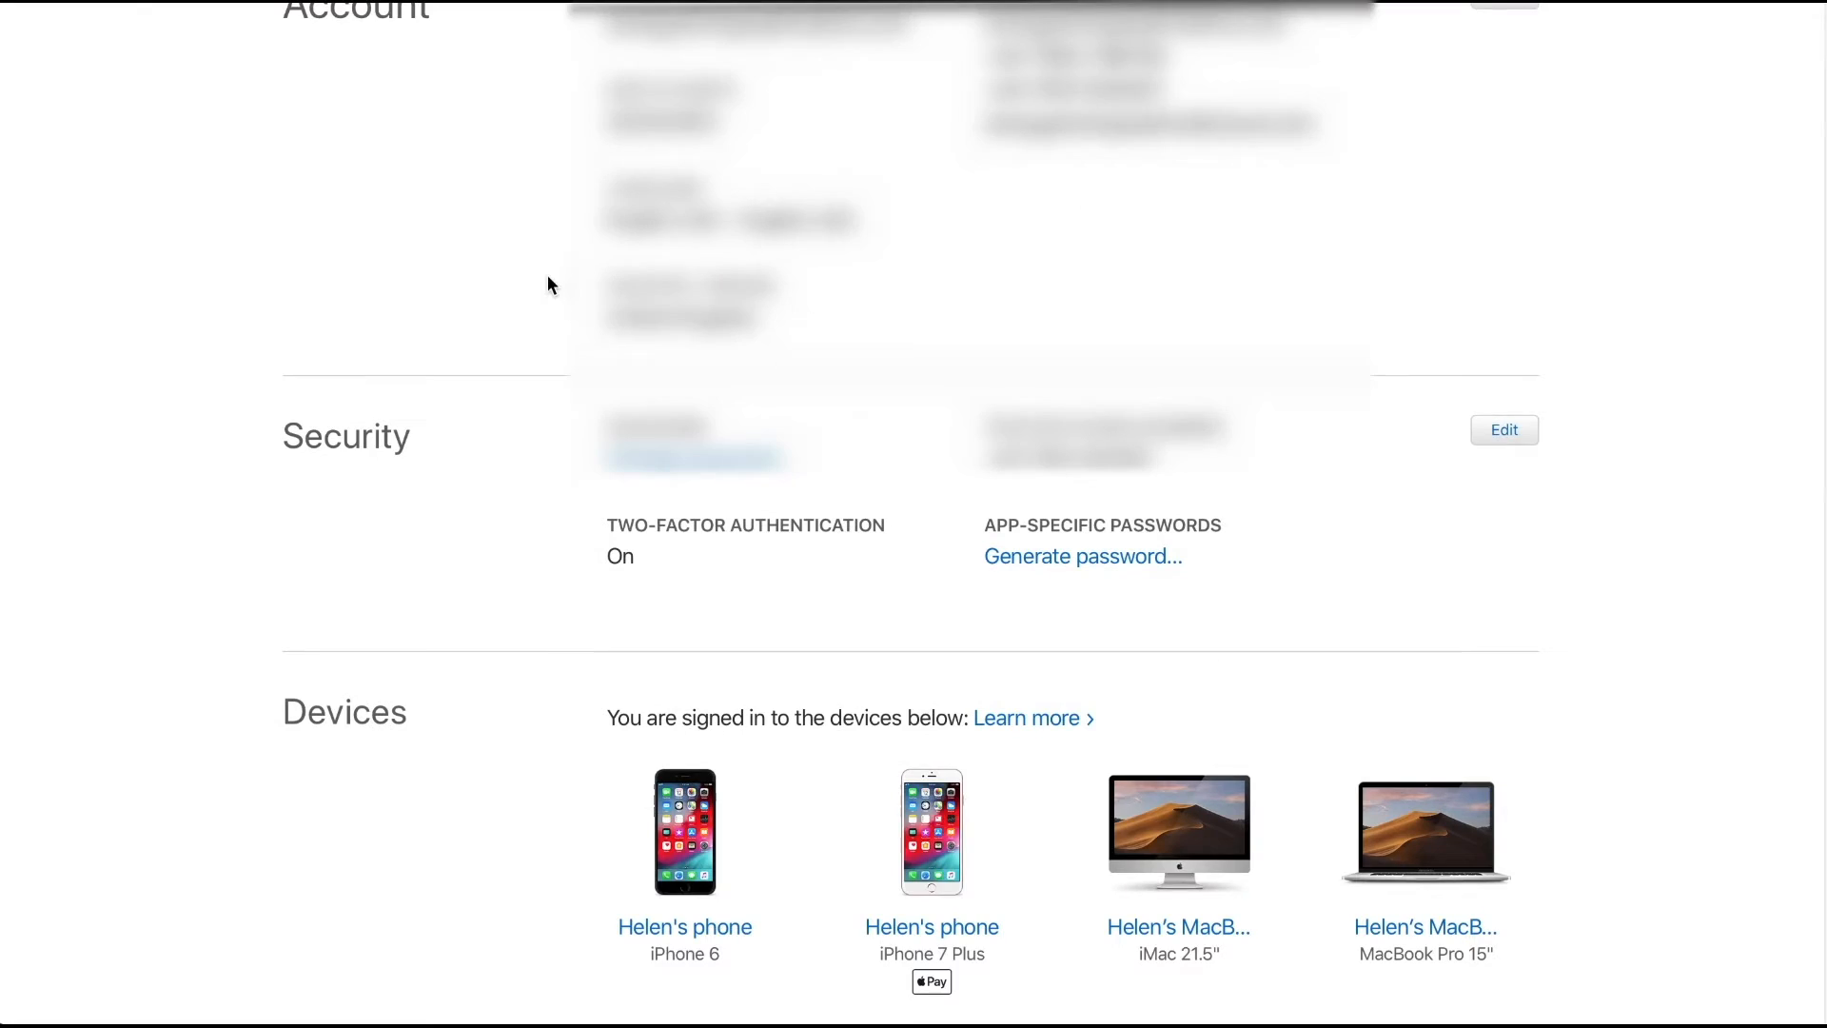
click(1076, 569)
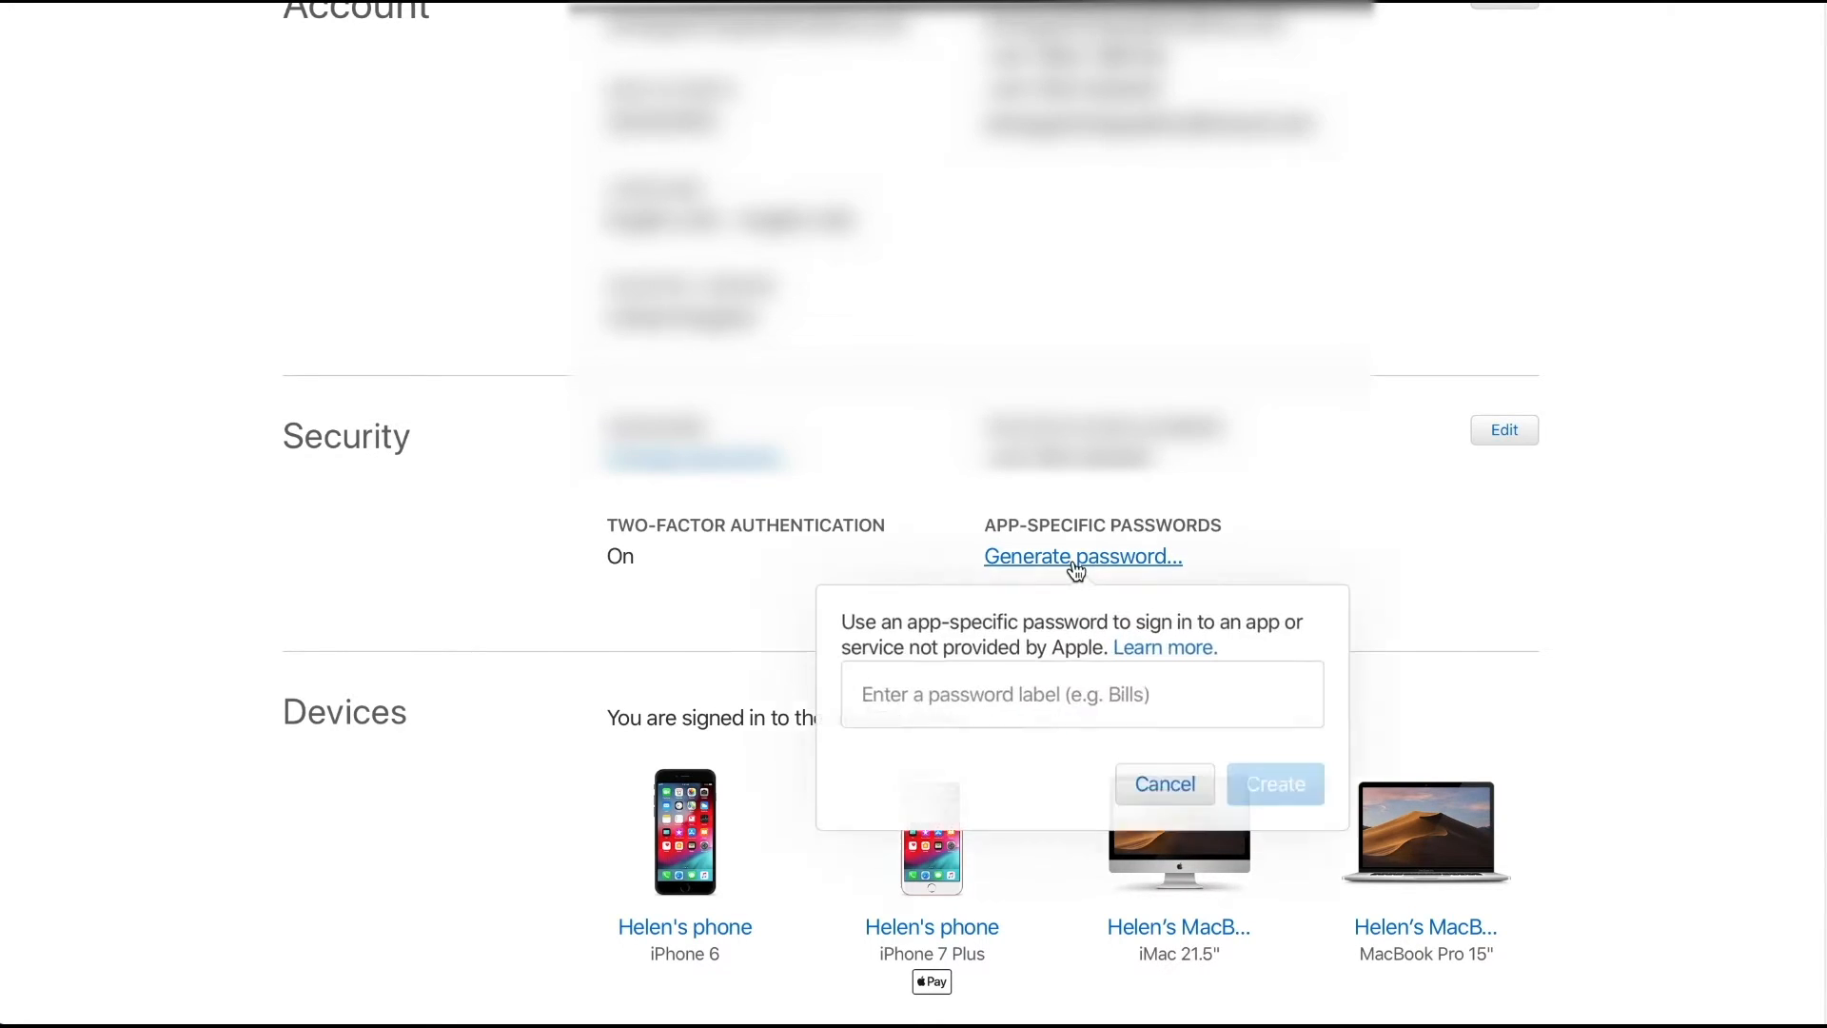
click(990, 718)
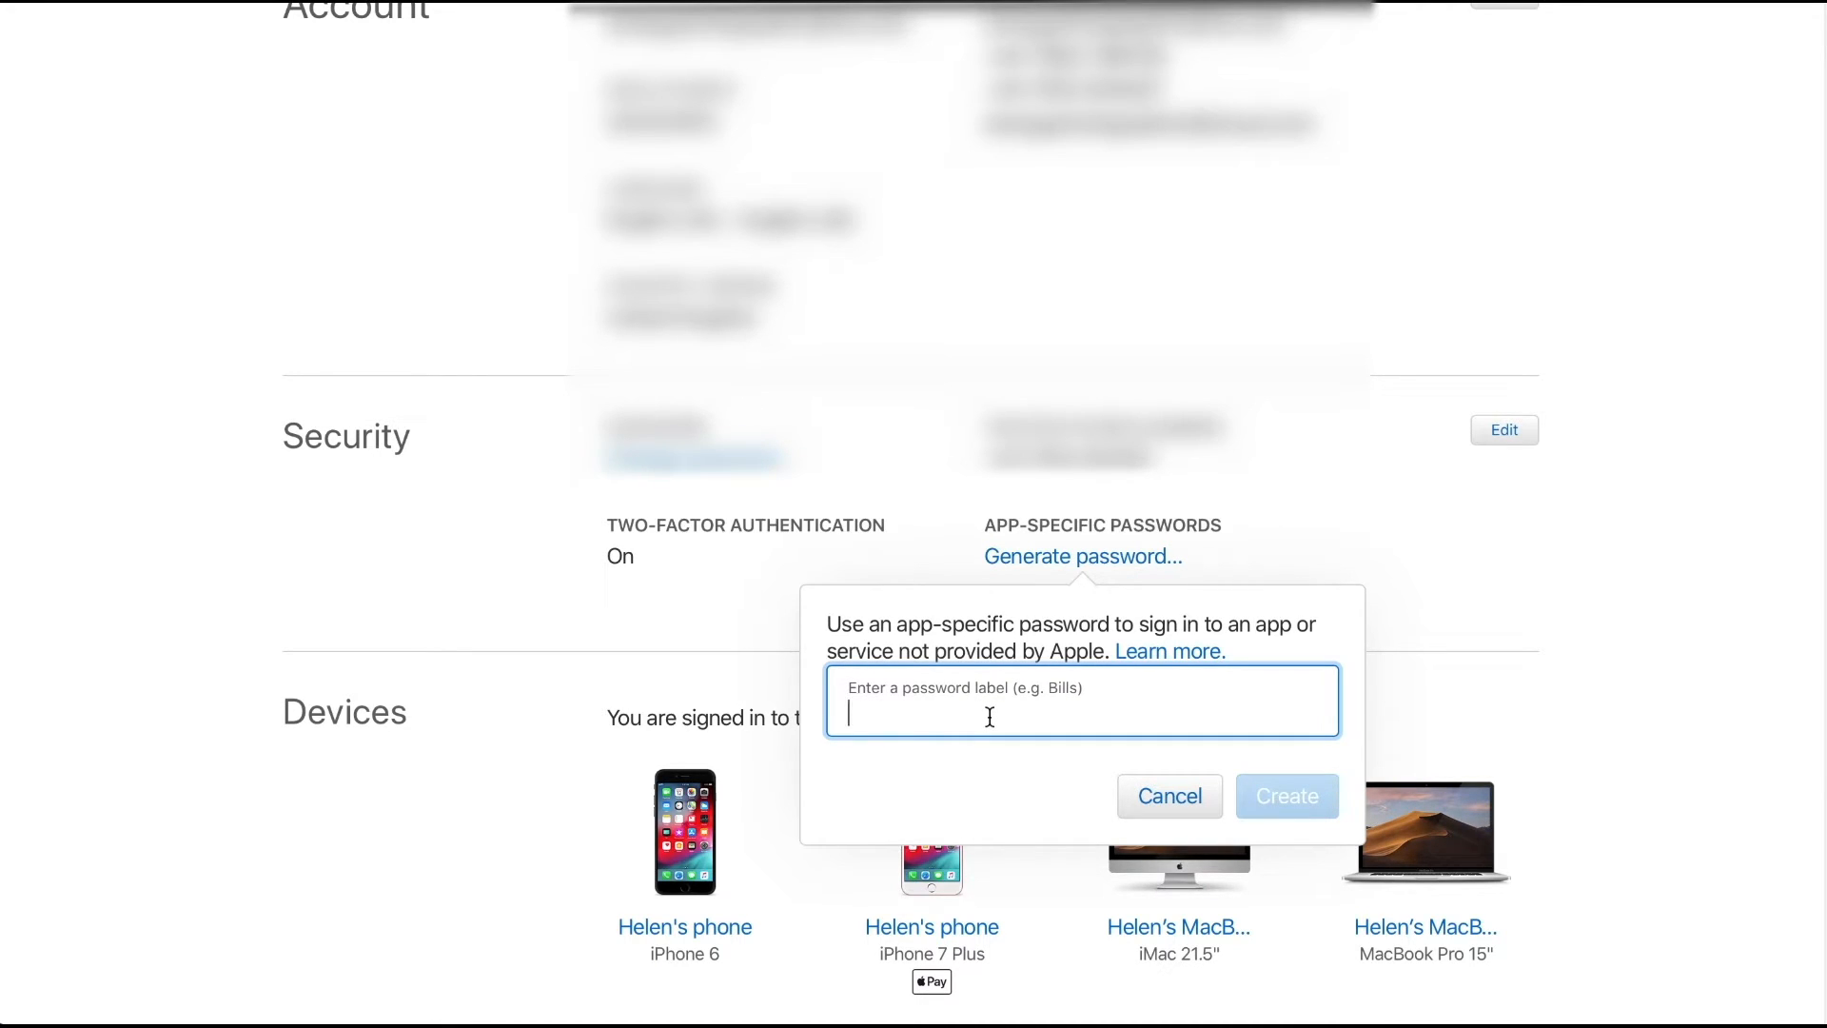
text(Acuity)
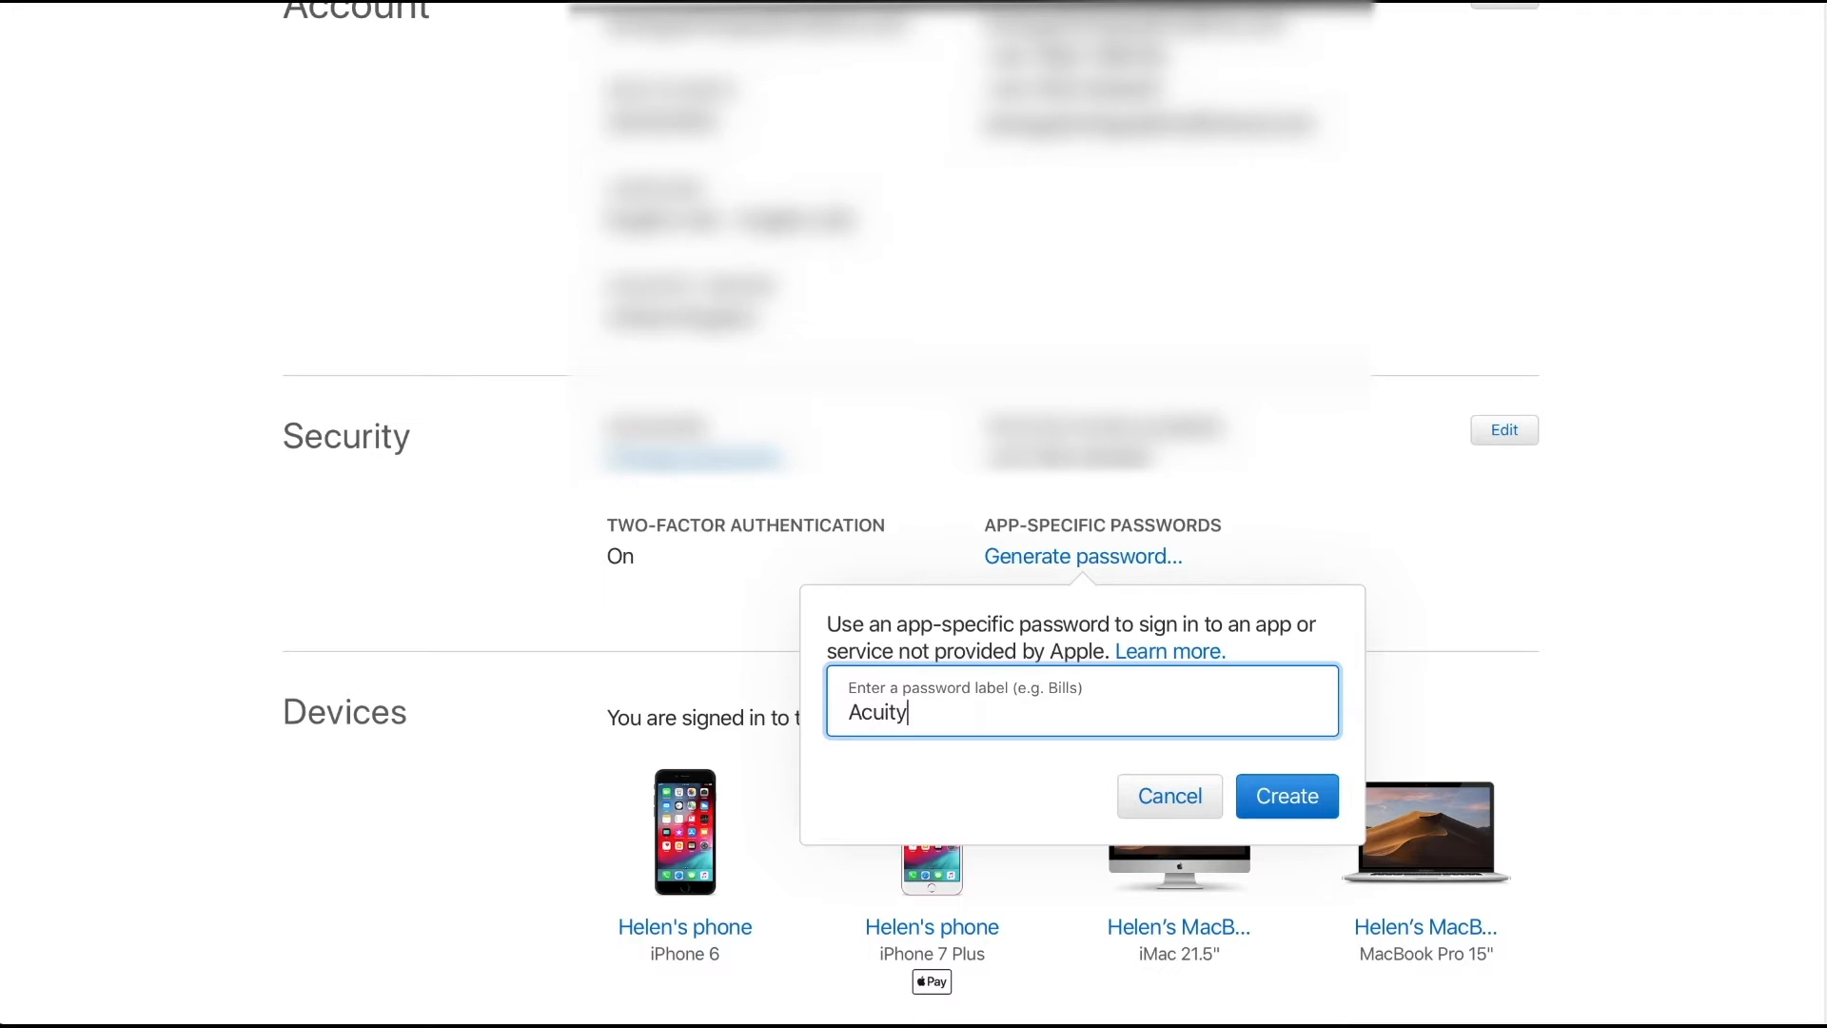
click(1287, 802)
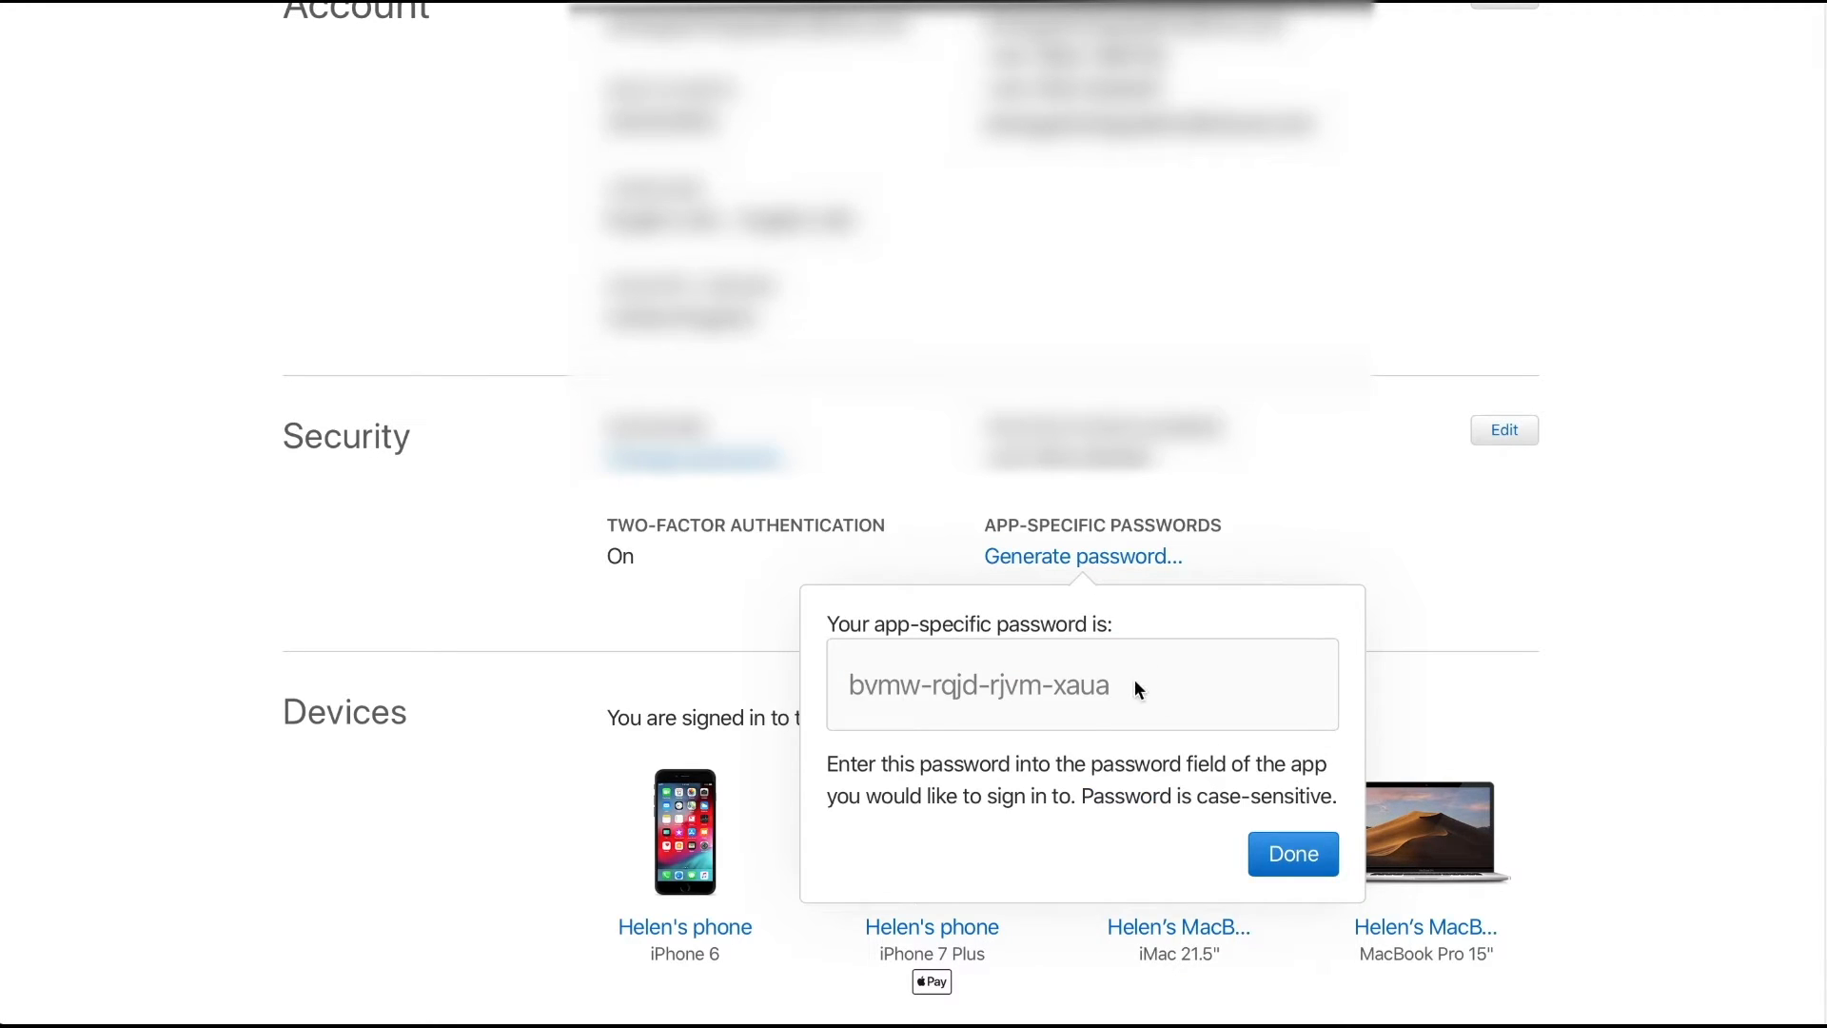
drag(1110, 682, 836, 683)
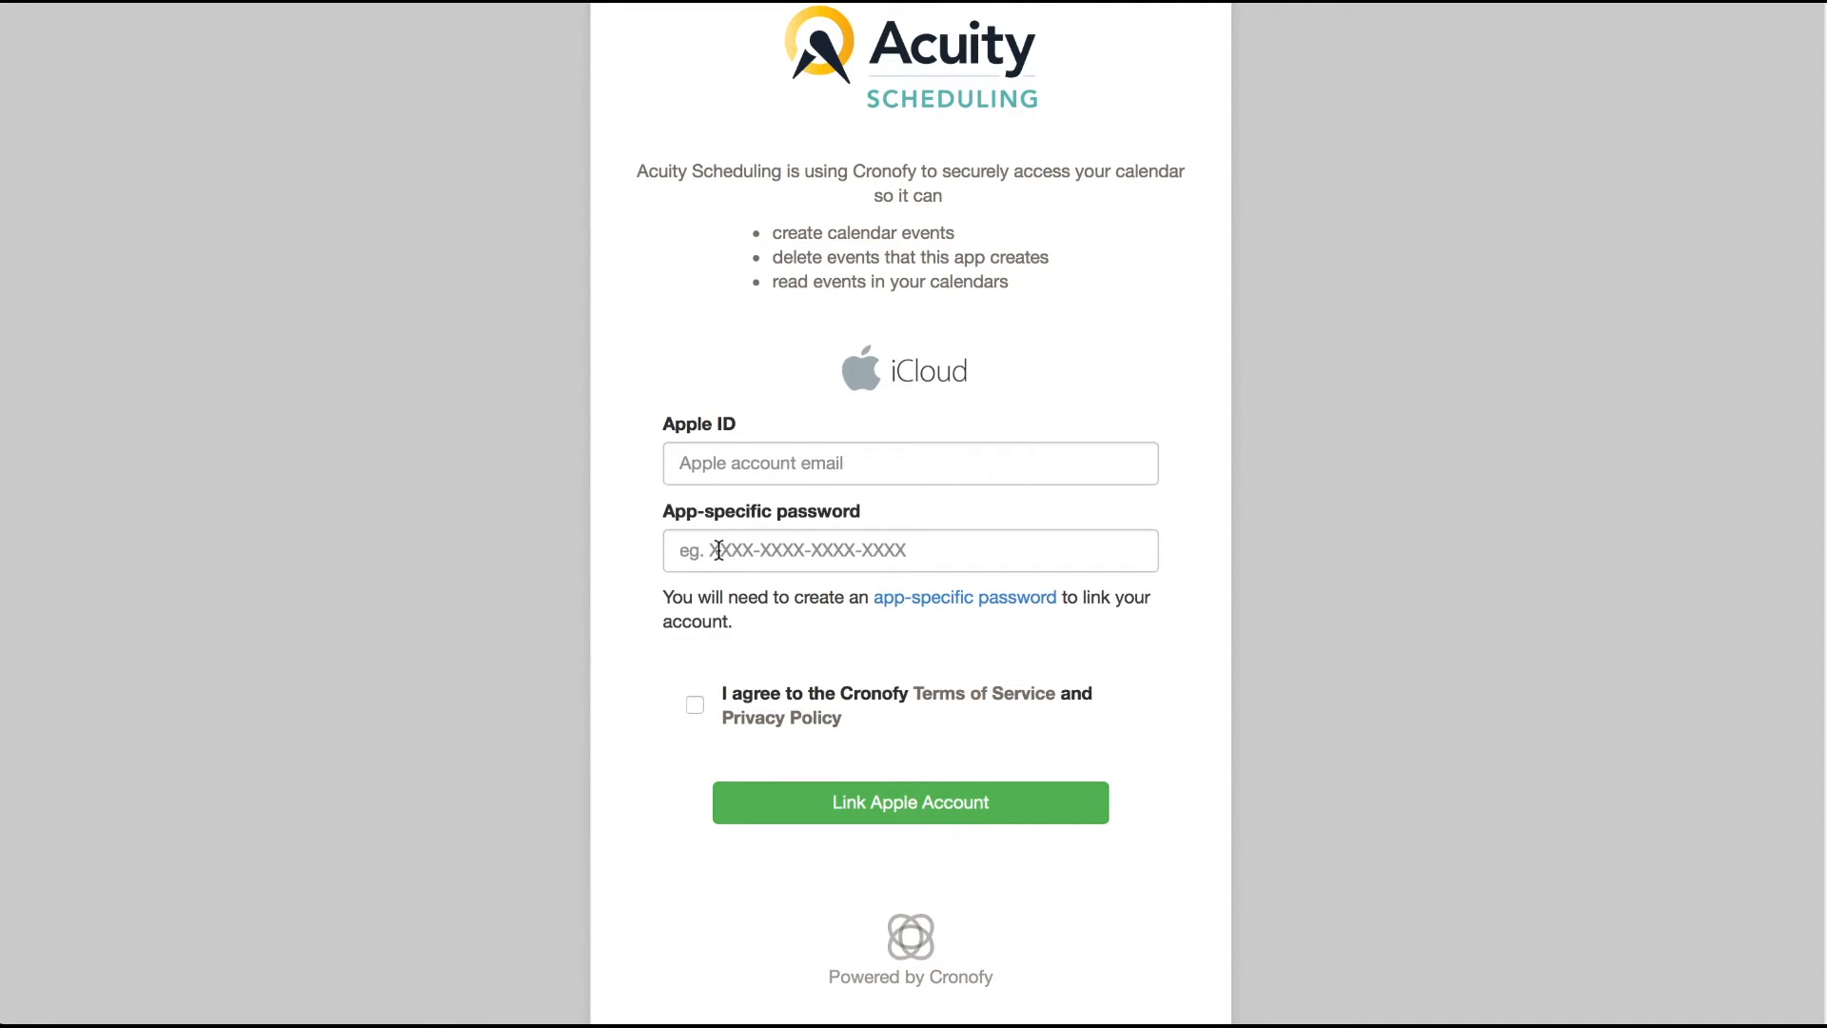
Fill in the app-specific password and Apple ID, accept the terms, and link the account
click(718, 550)
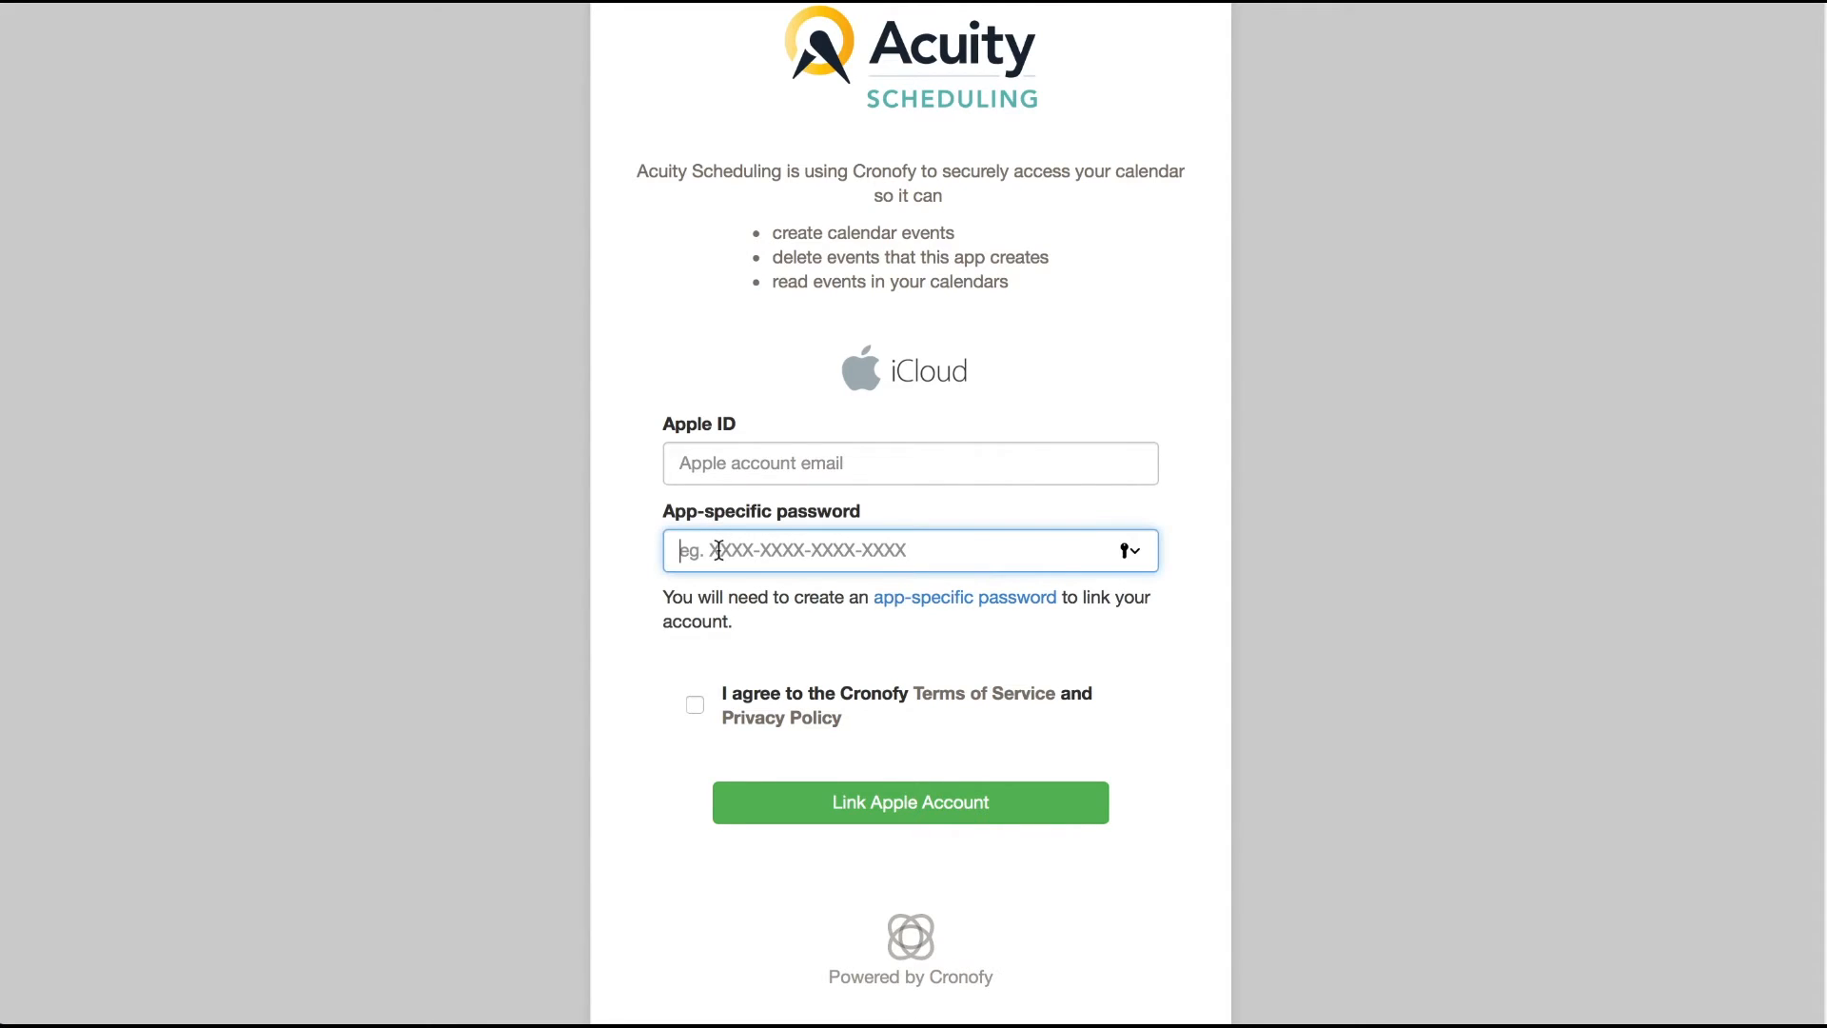
key(super+v)
click(701, 466)
key(super+v)
key(super+z)
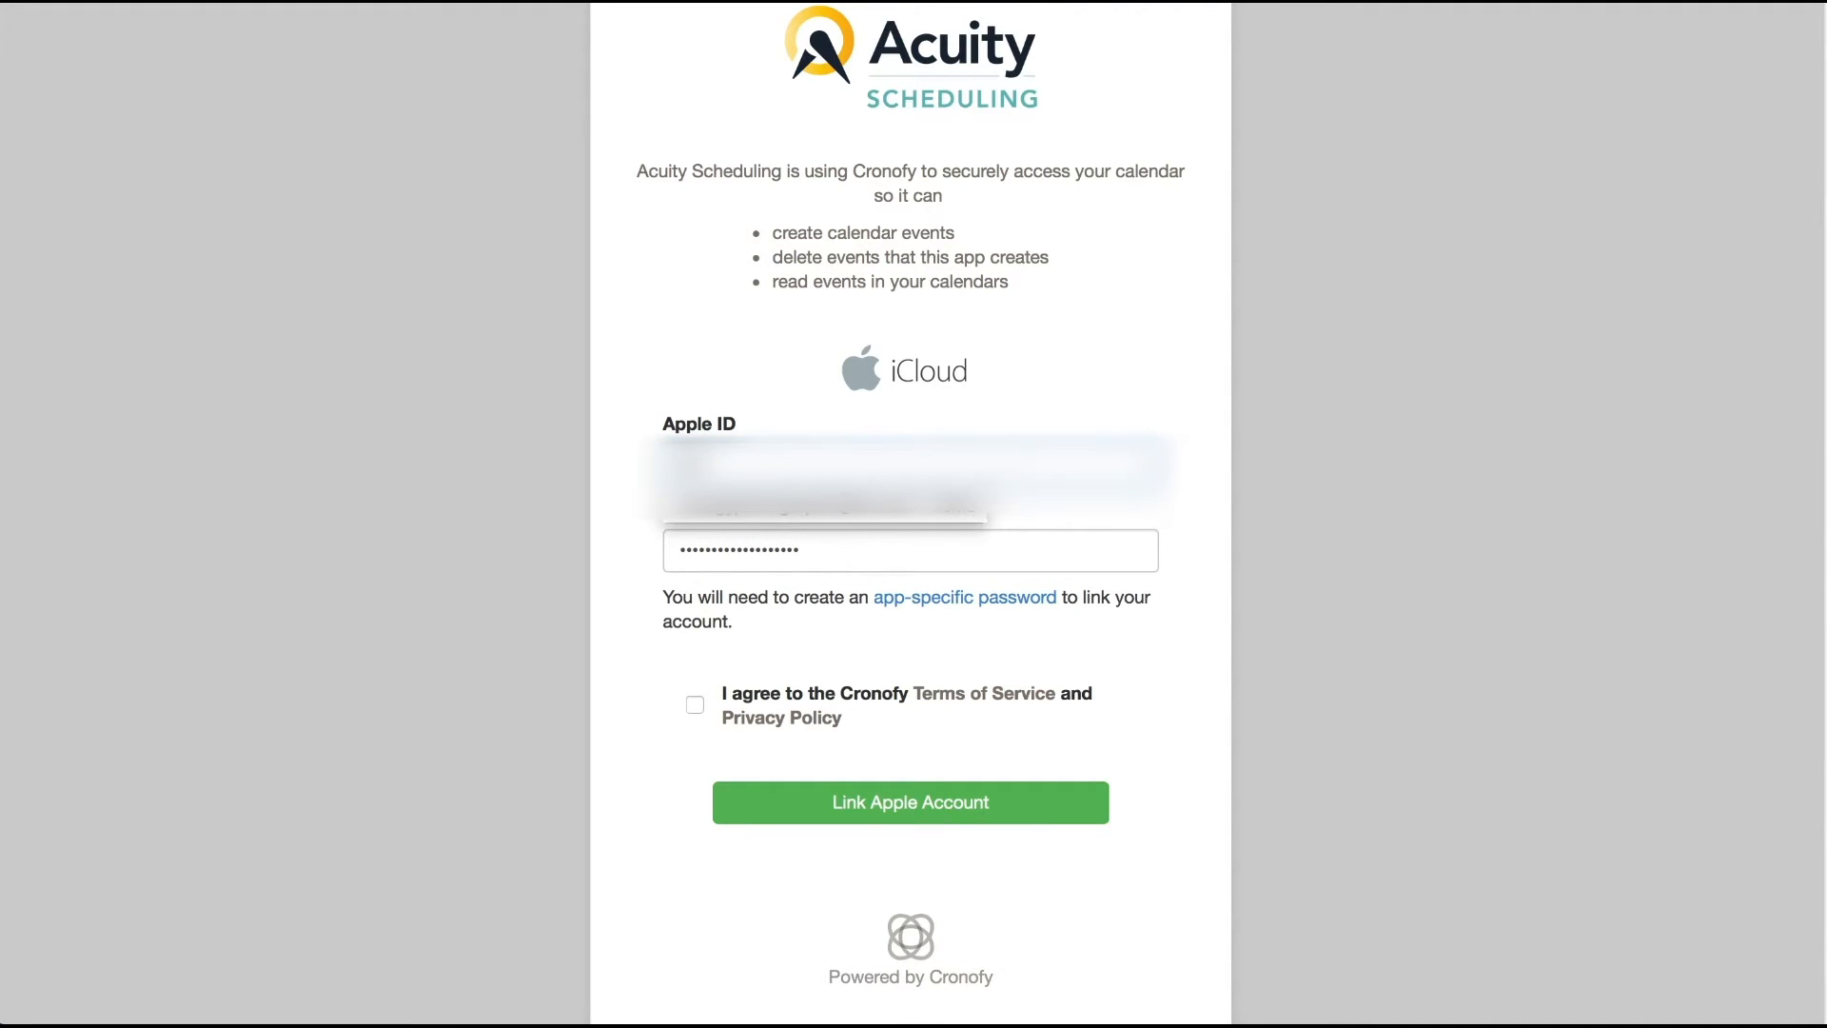
text([blurred])
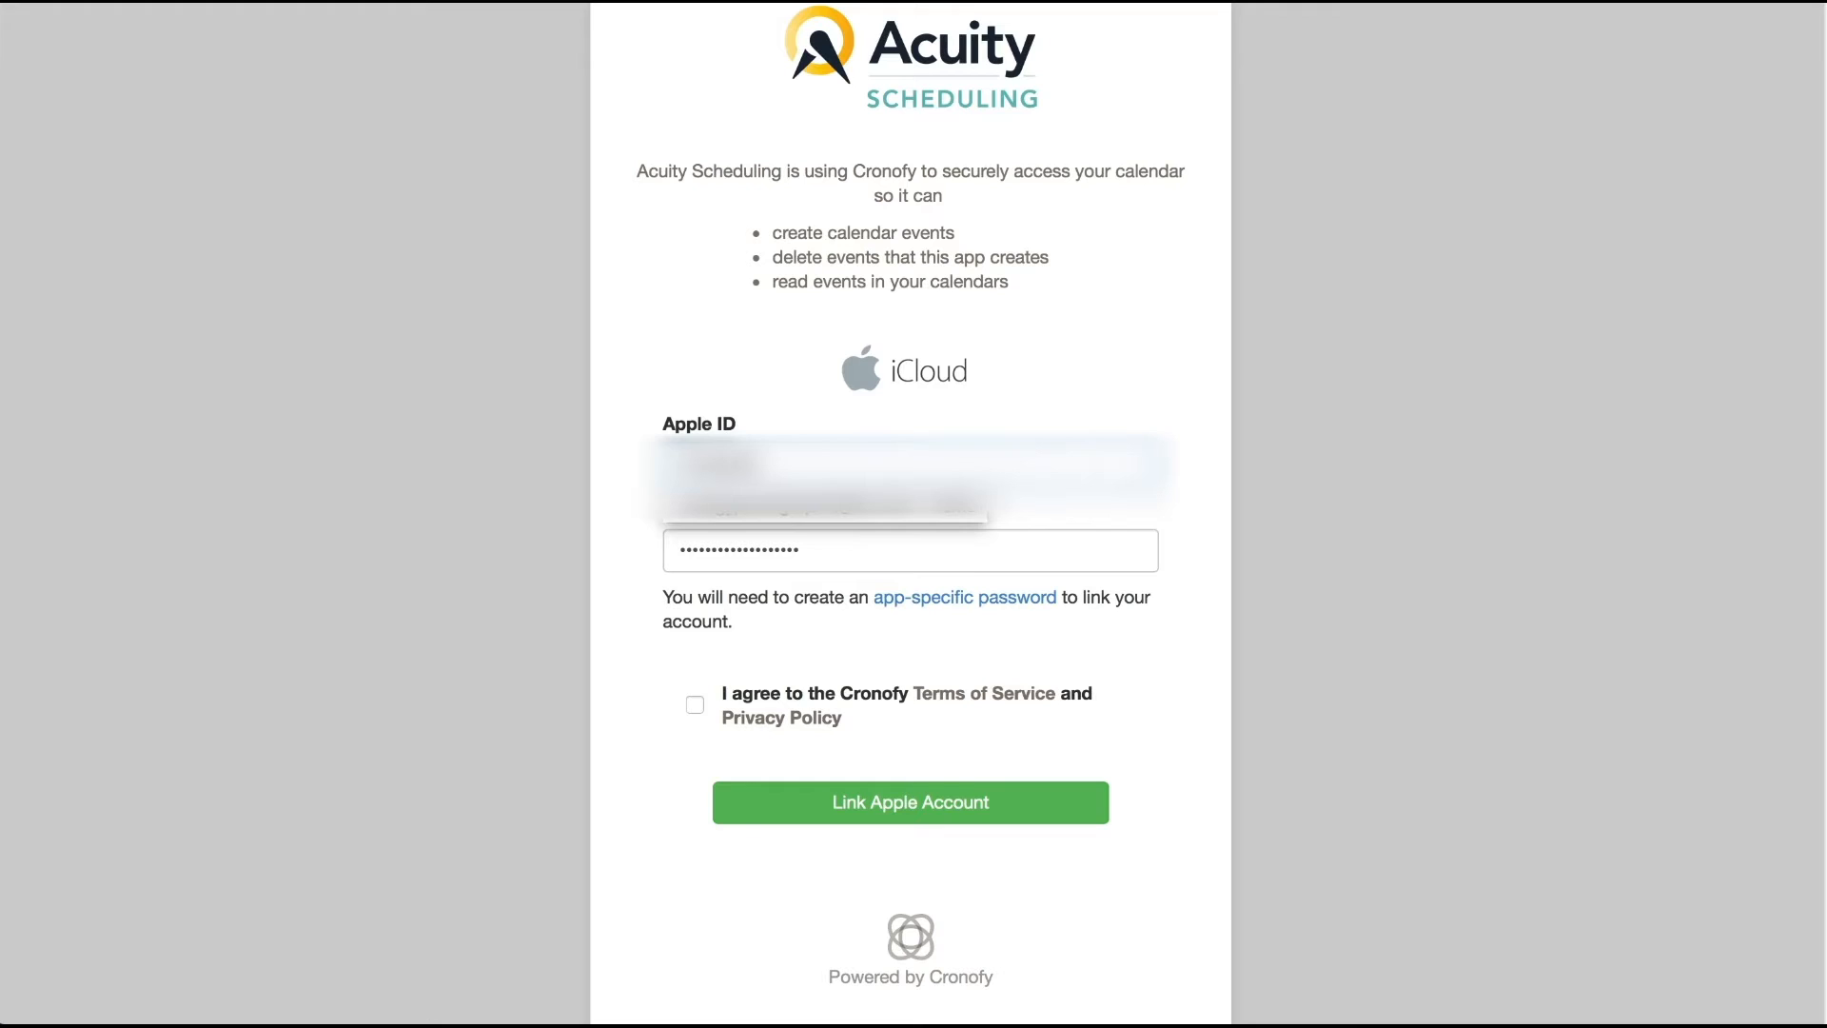
text([blurred])
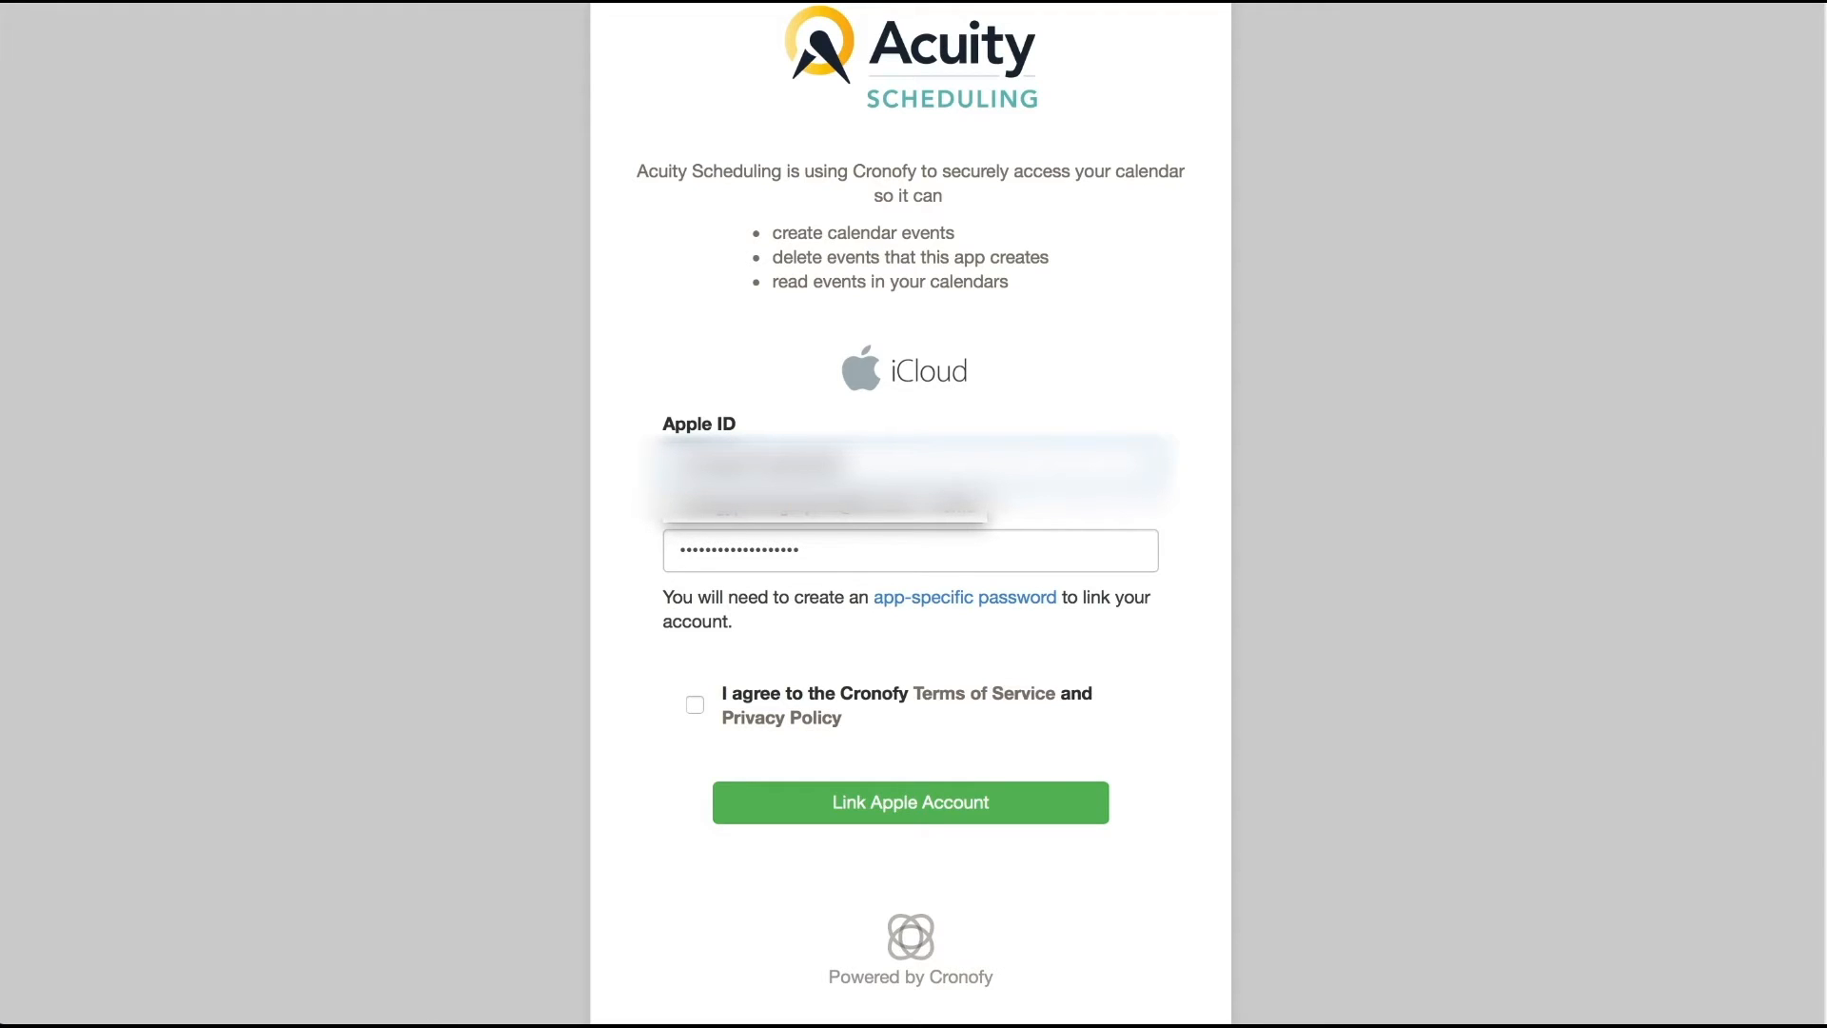
text([blurred][blurred])
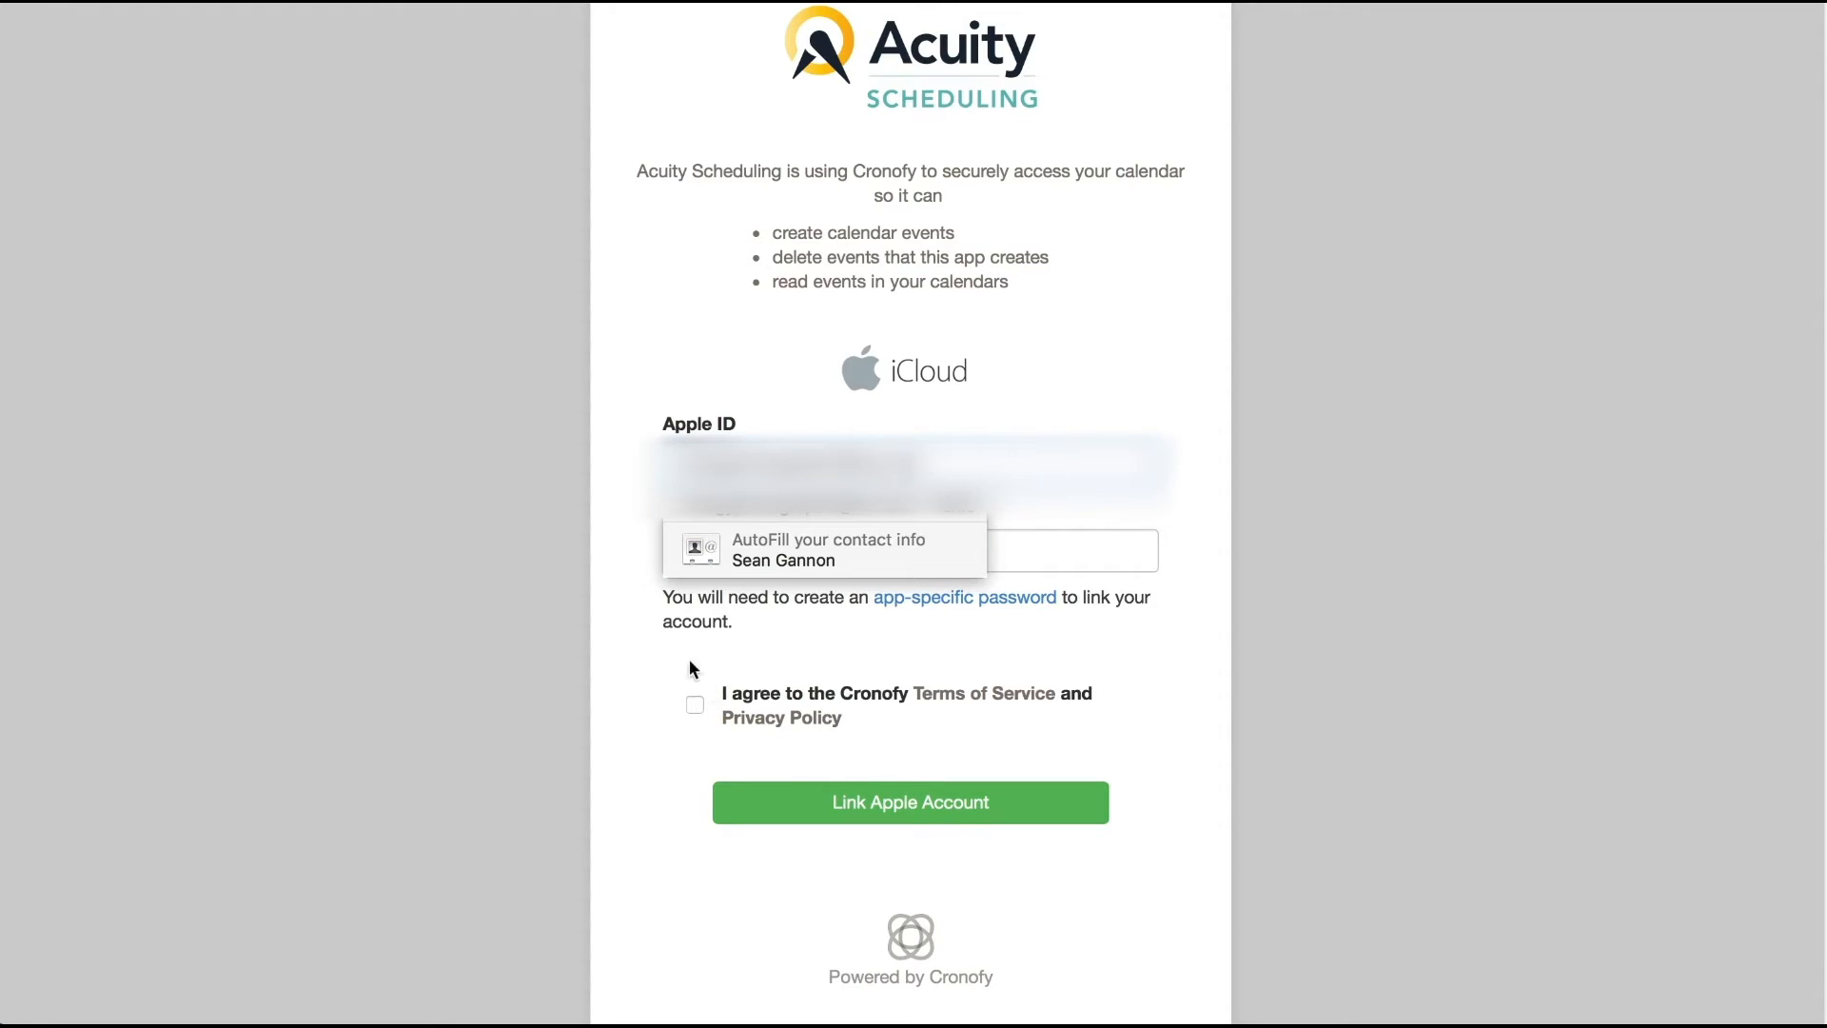
click(635, 674)
click(694, 705)
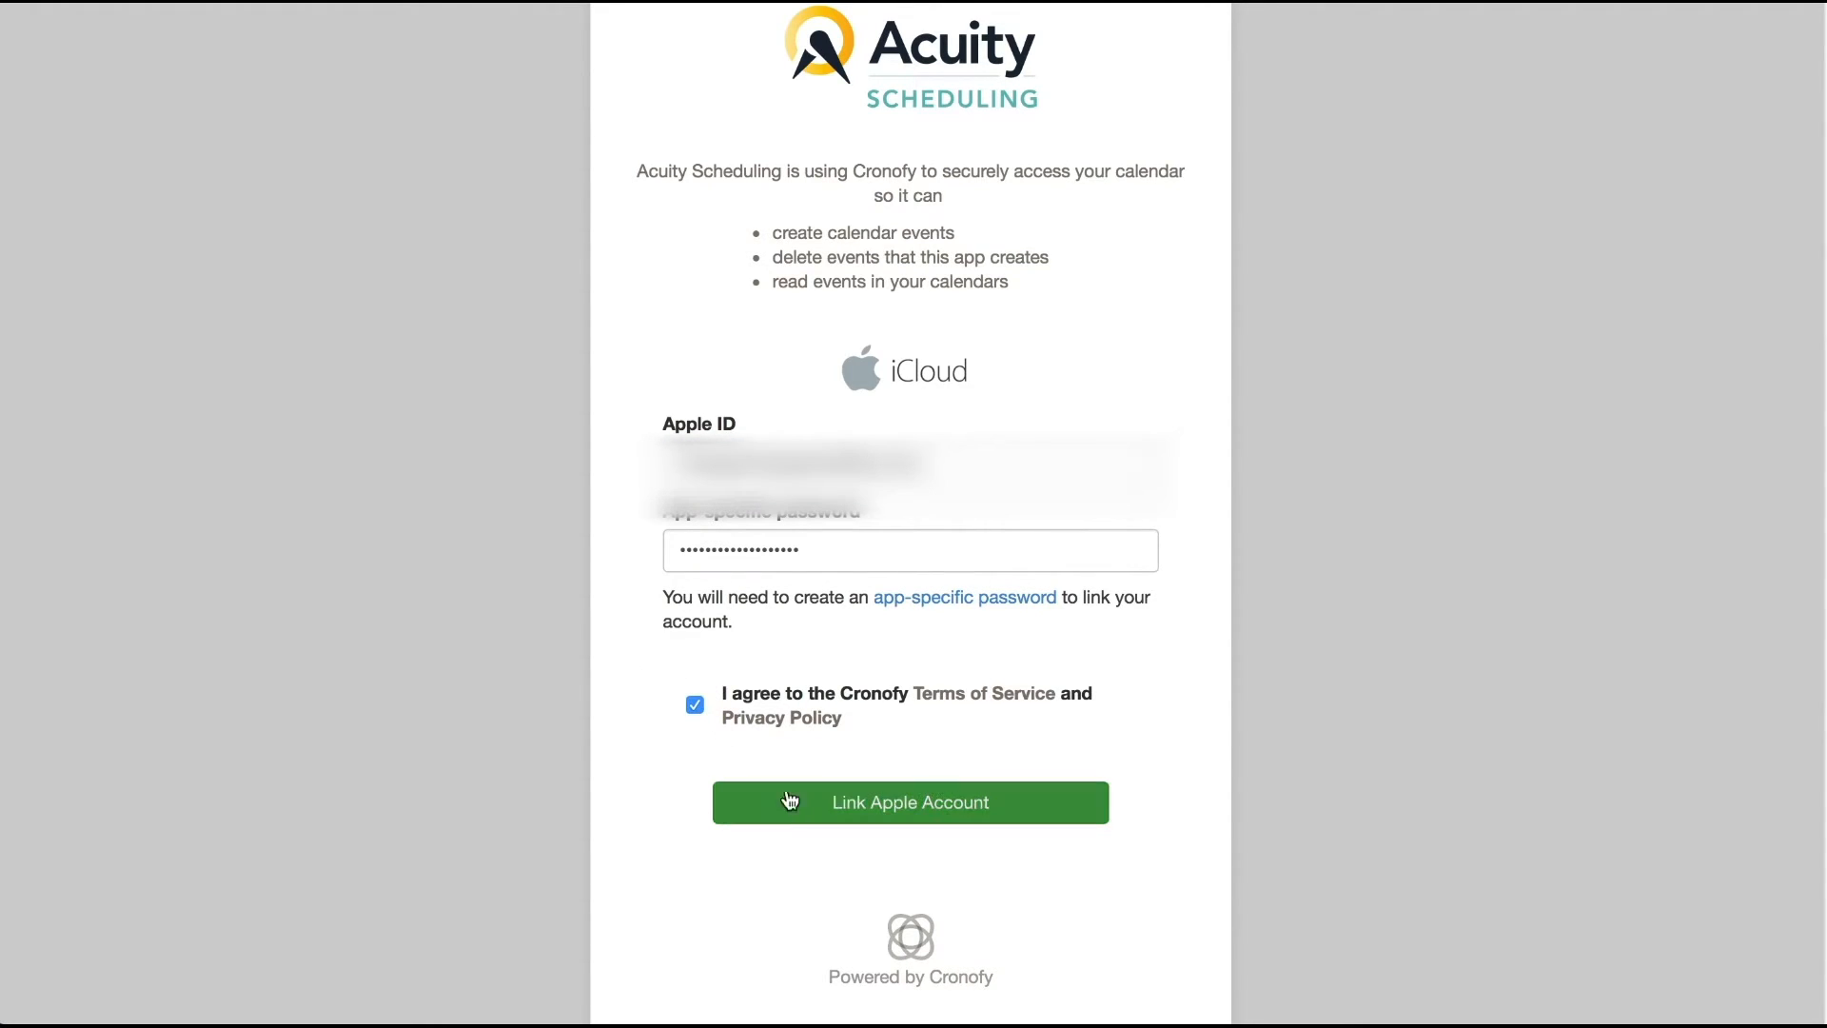
click(838, 812)
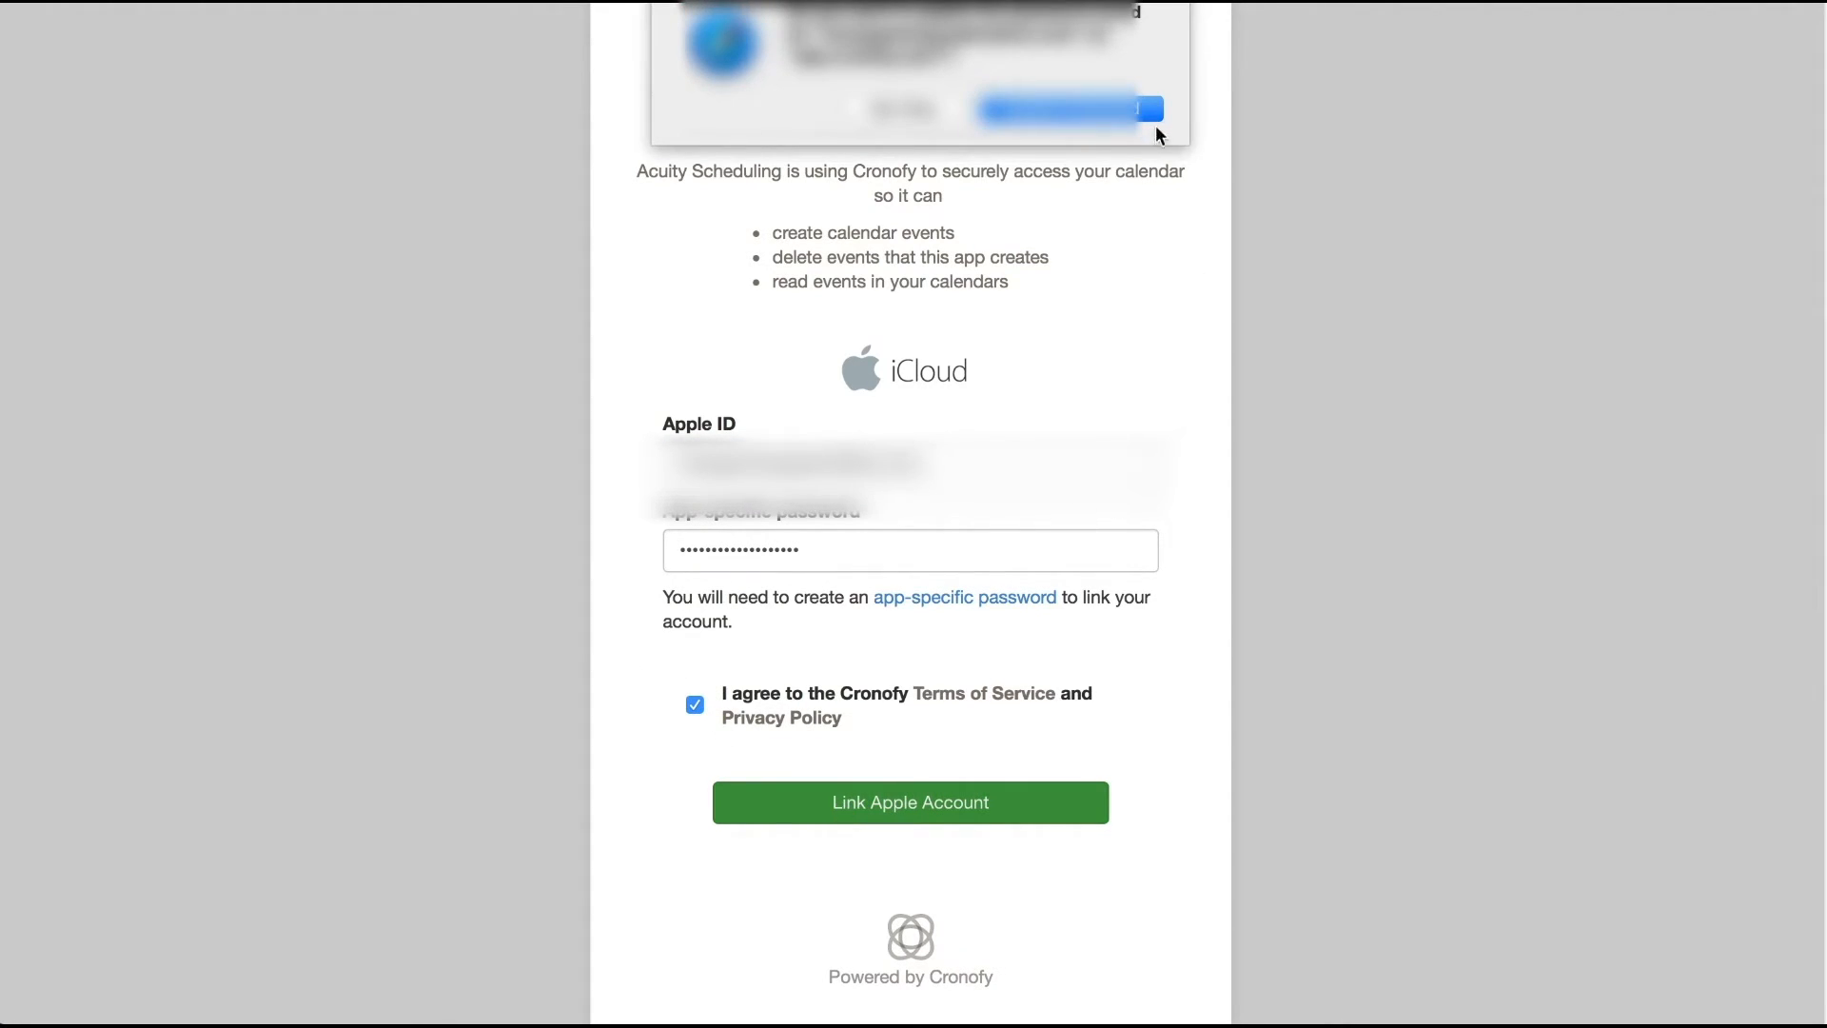
click(1095, 114)
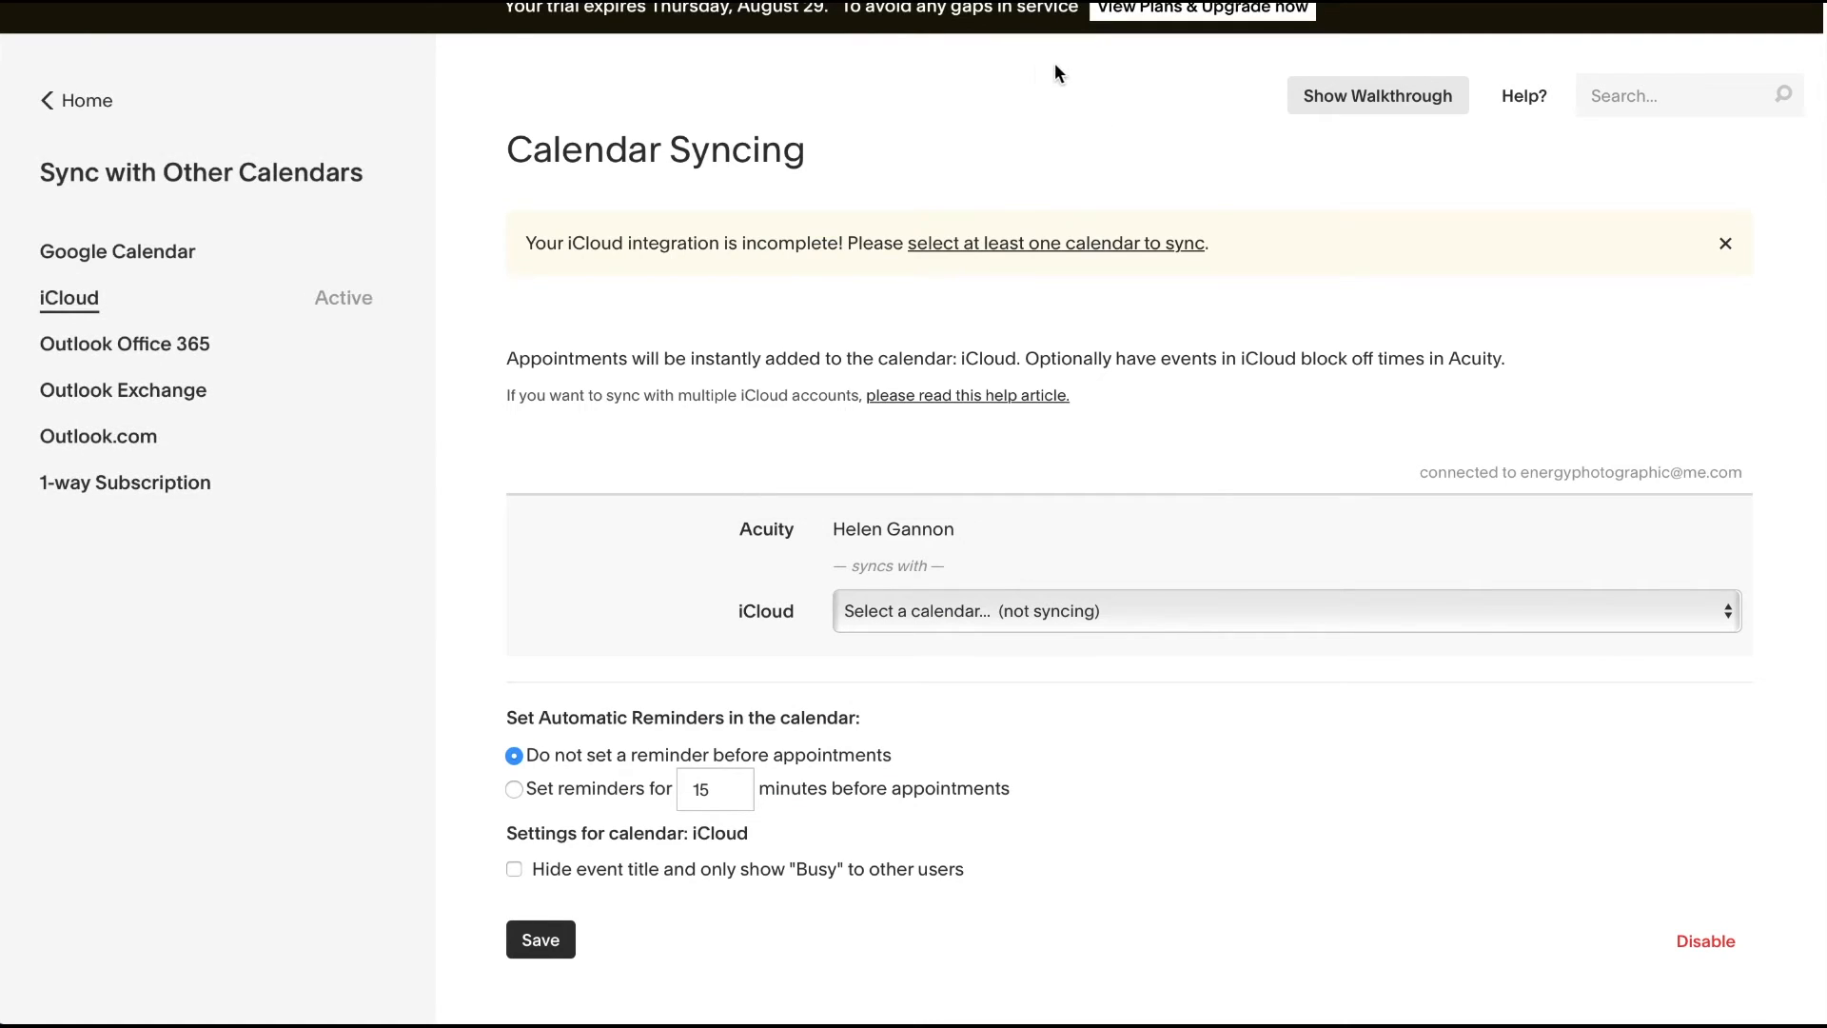
Sync iCloud with the 'Acuity' calendar and save the sync settings
scroll(634, 303, down, 1)
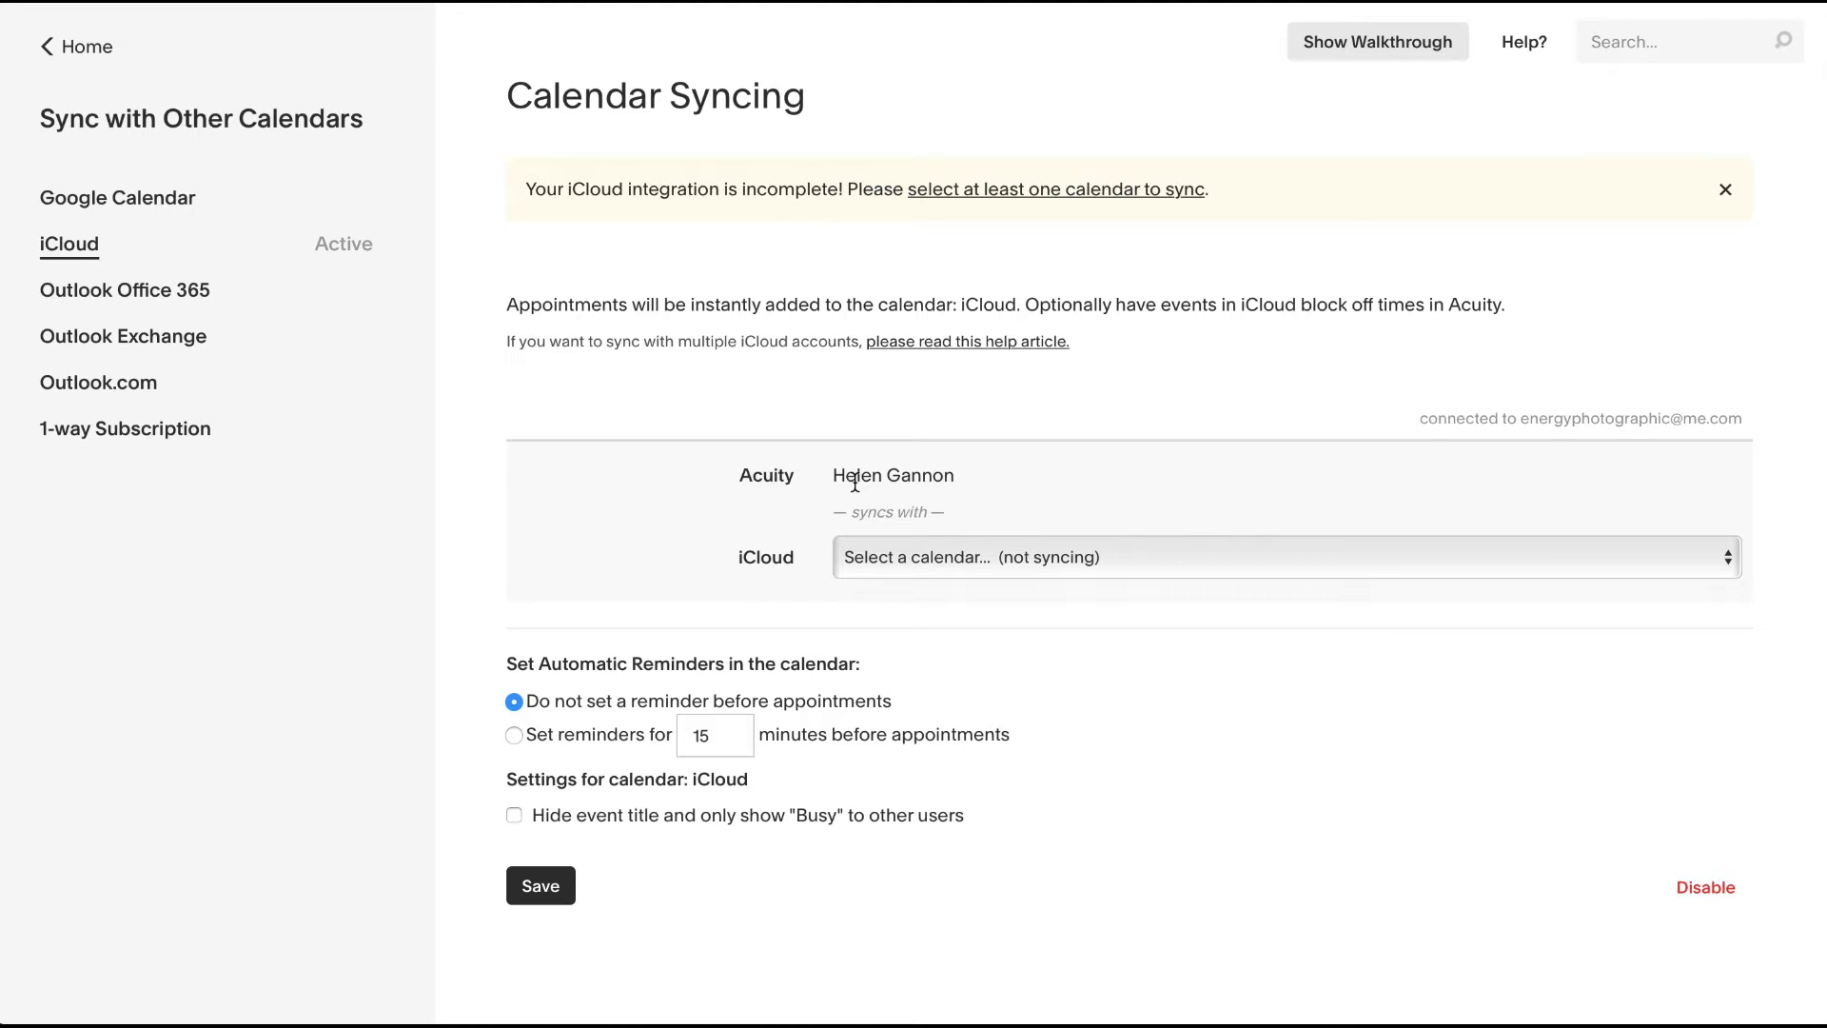
click(931, 560)
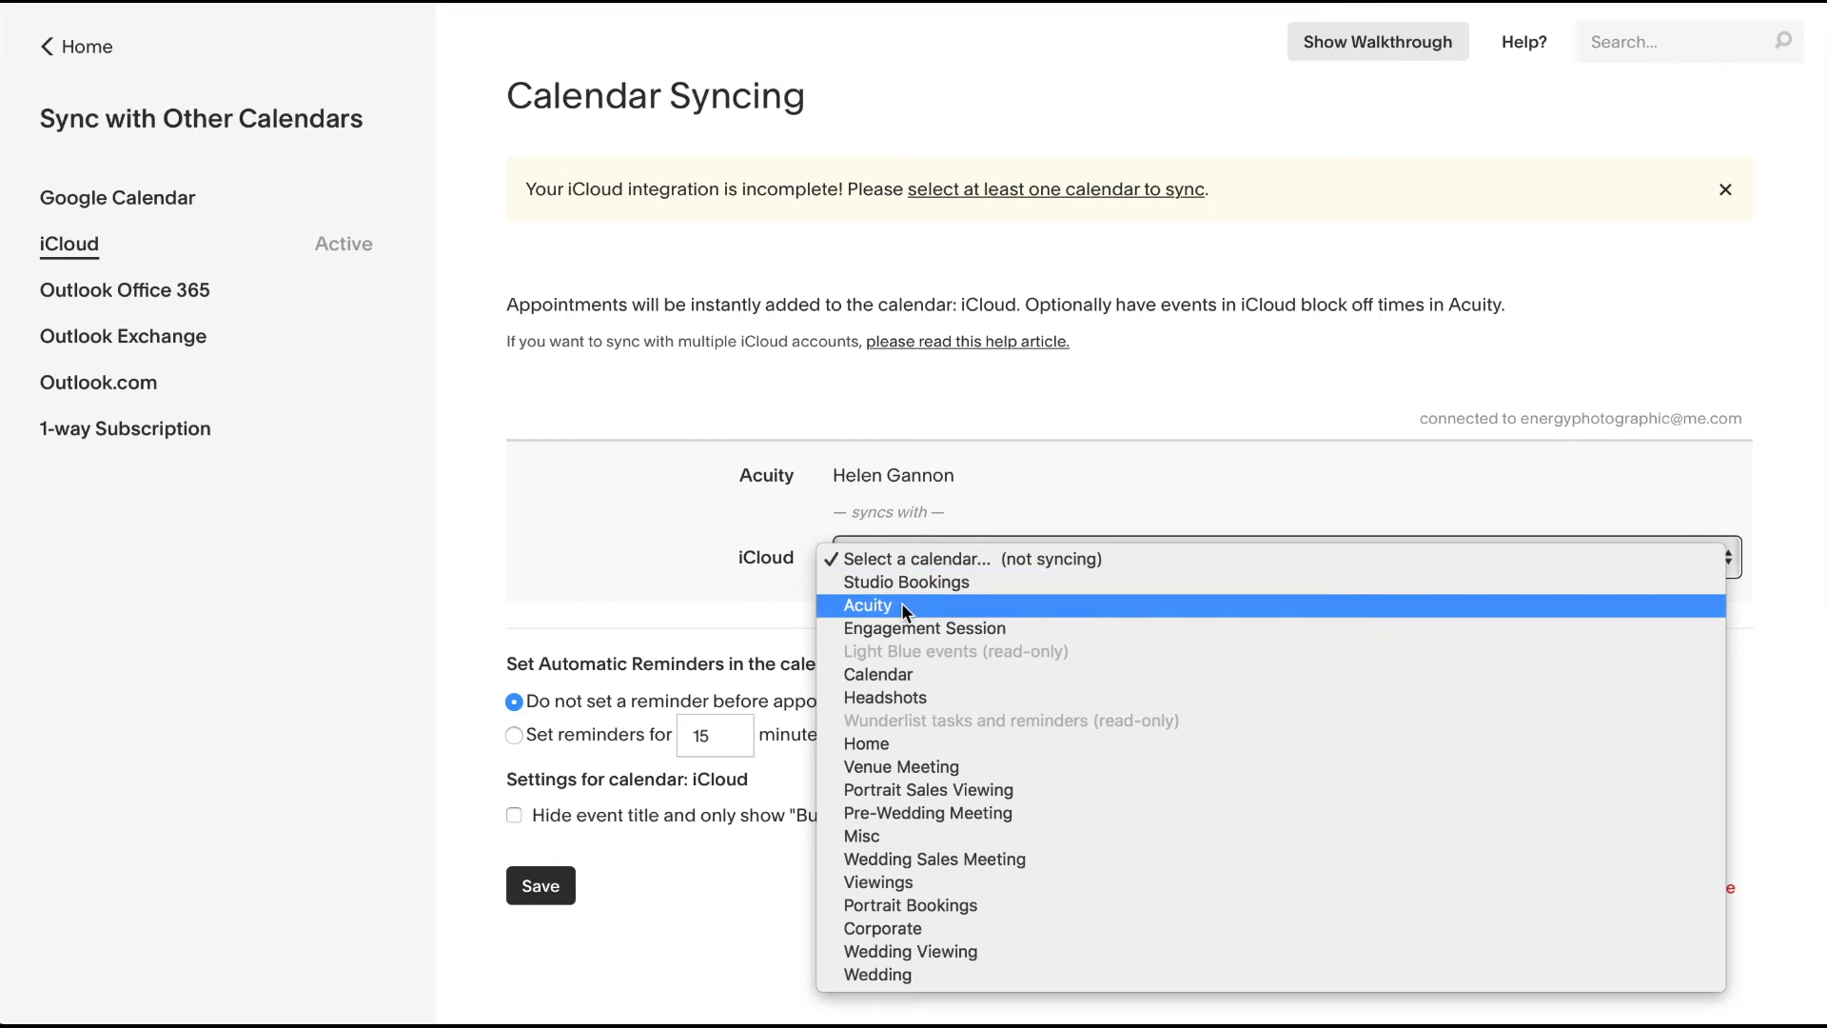
click(865, 607)
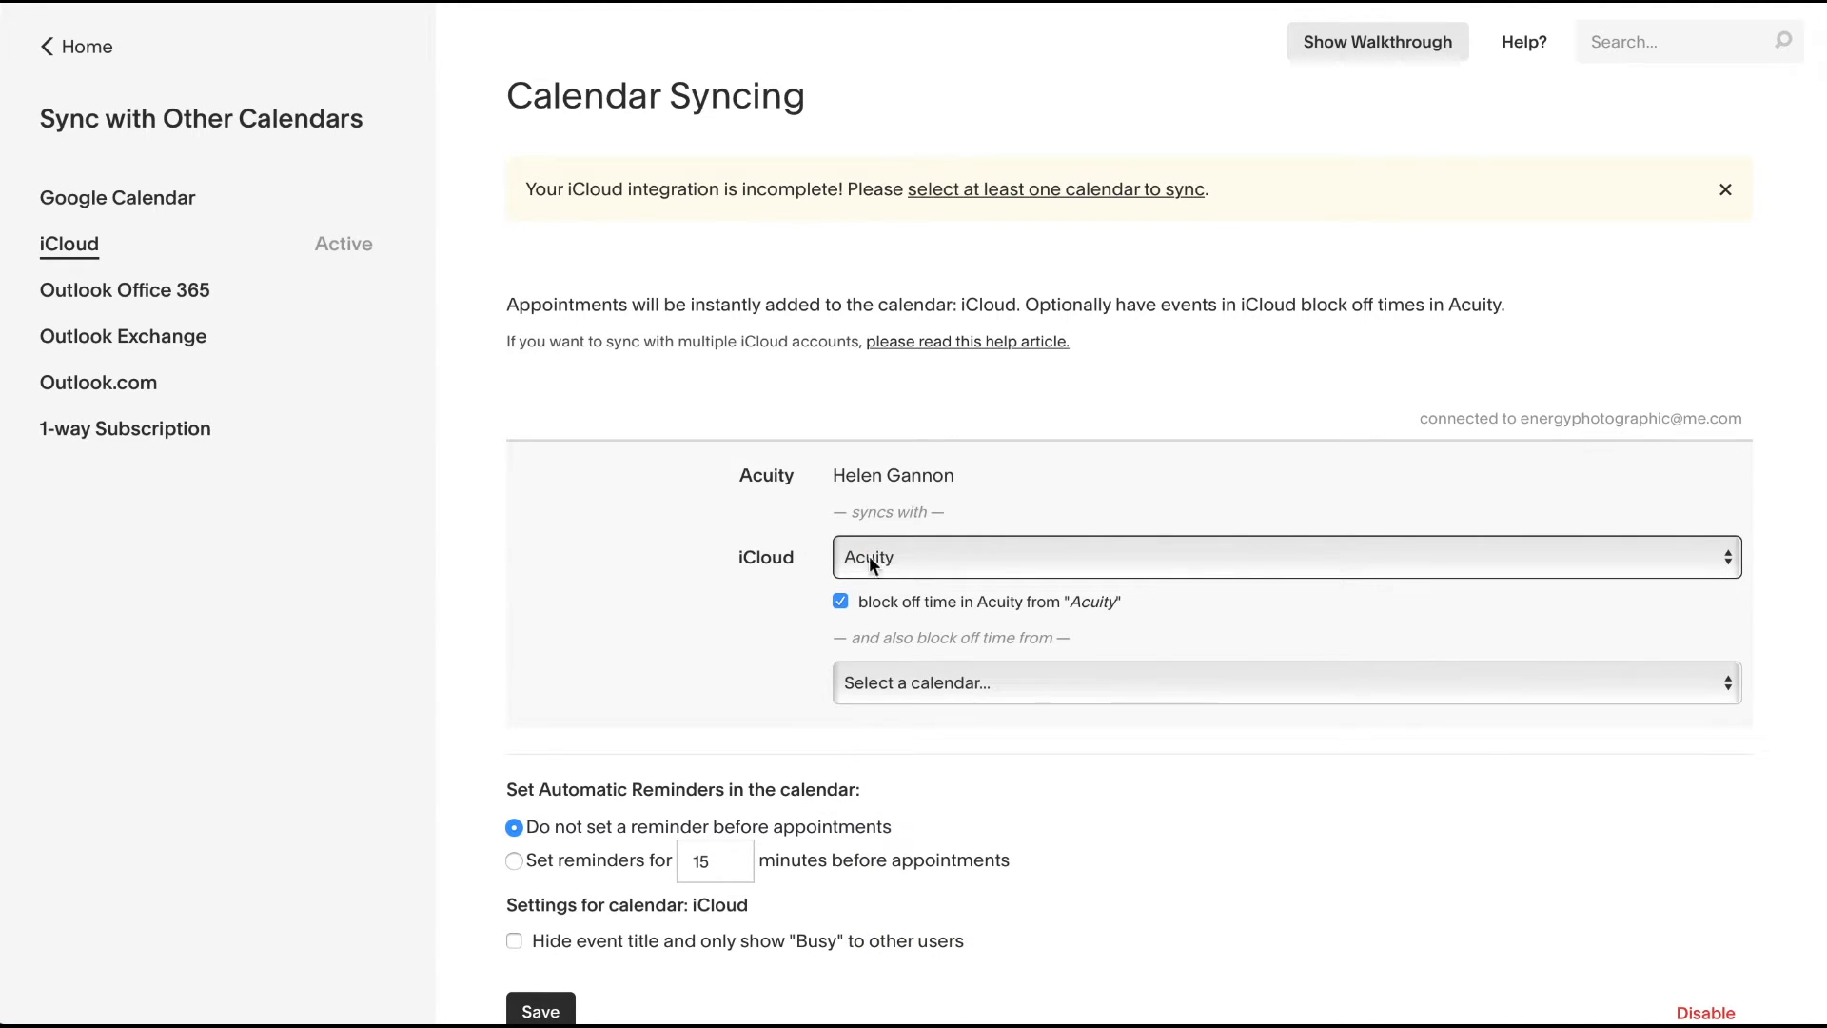
scroll(600, 828, down, 1)
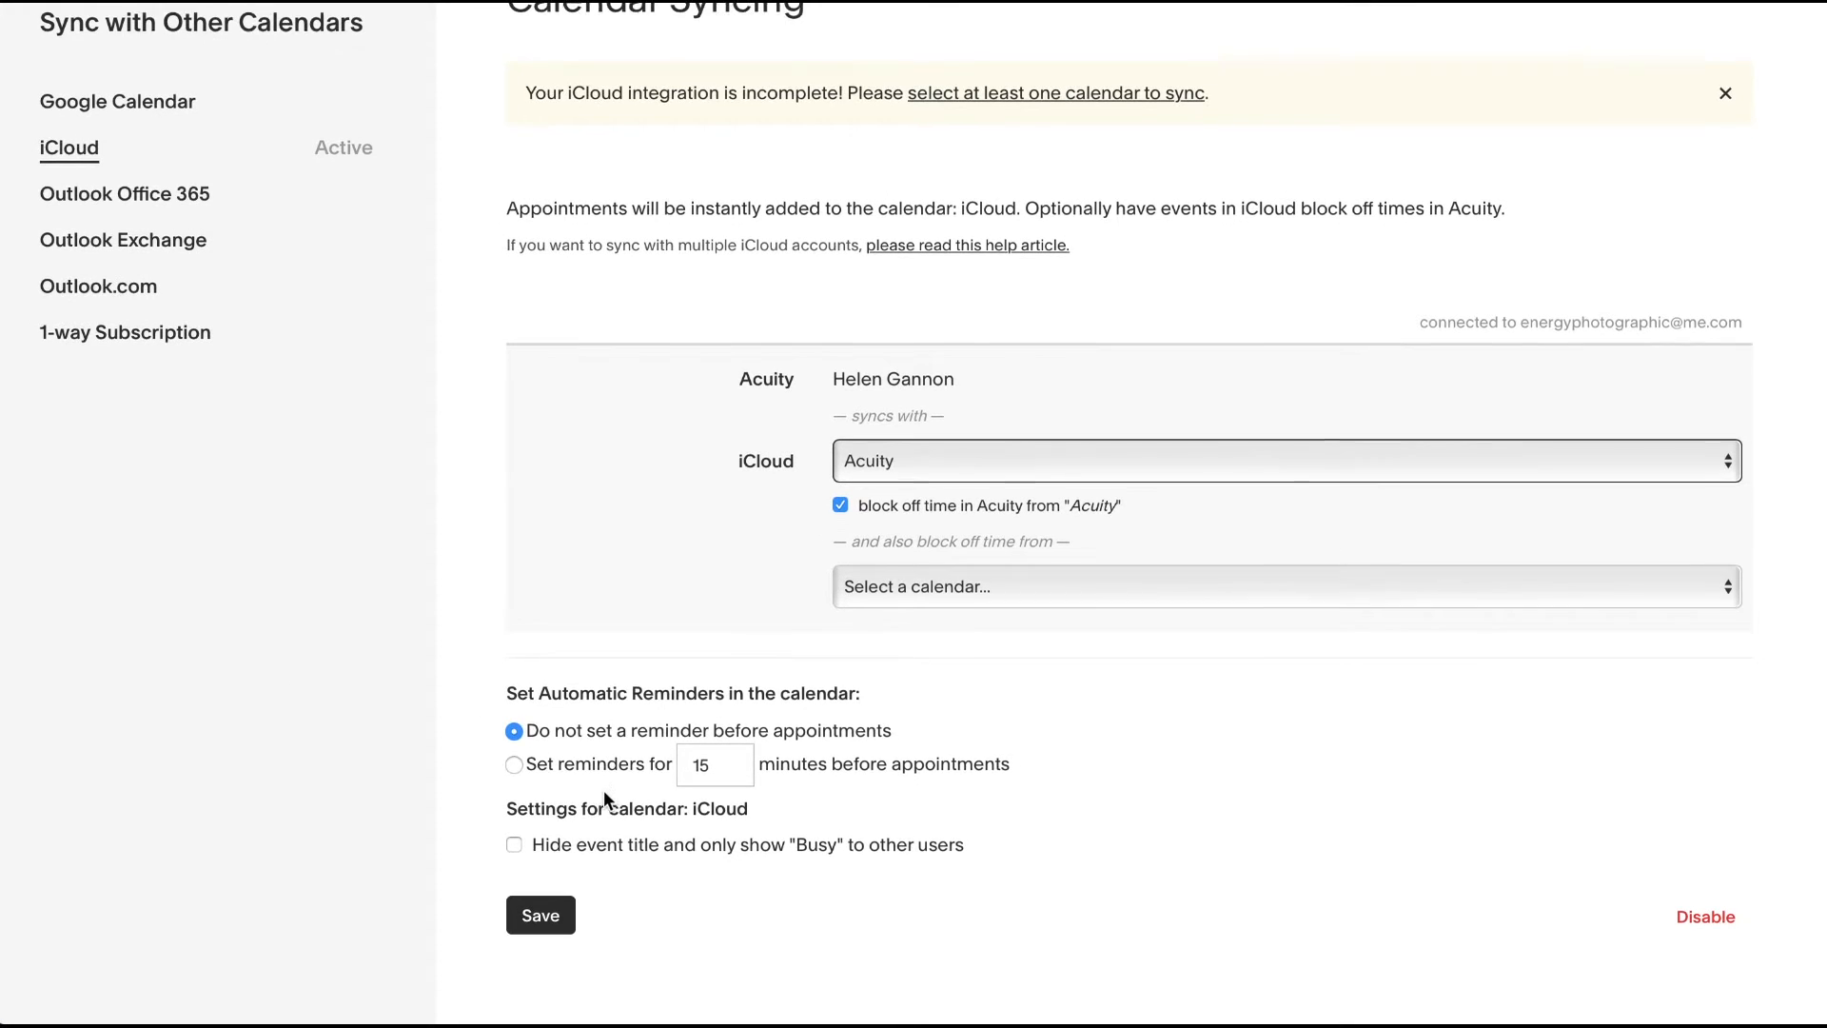
scroll(603, 790, down, 1)
click(538, 908)
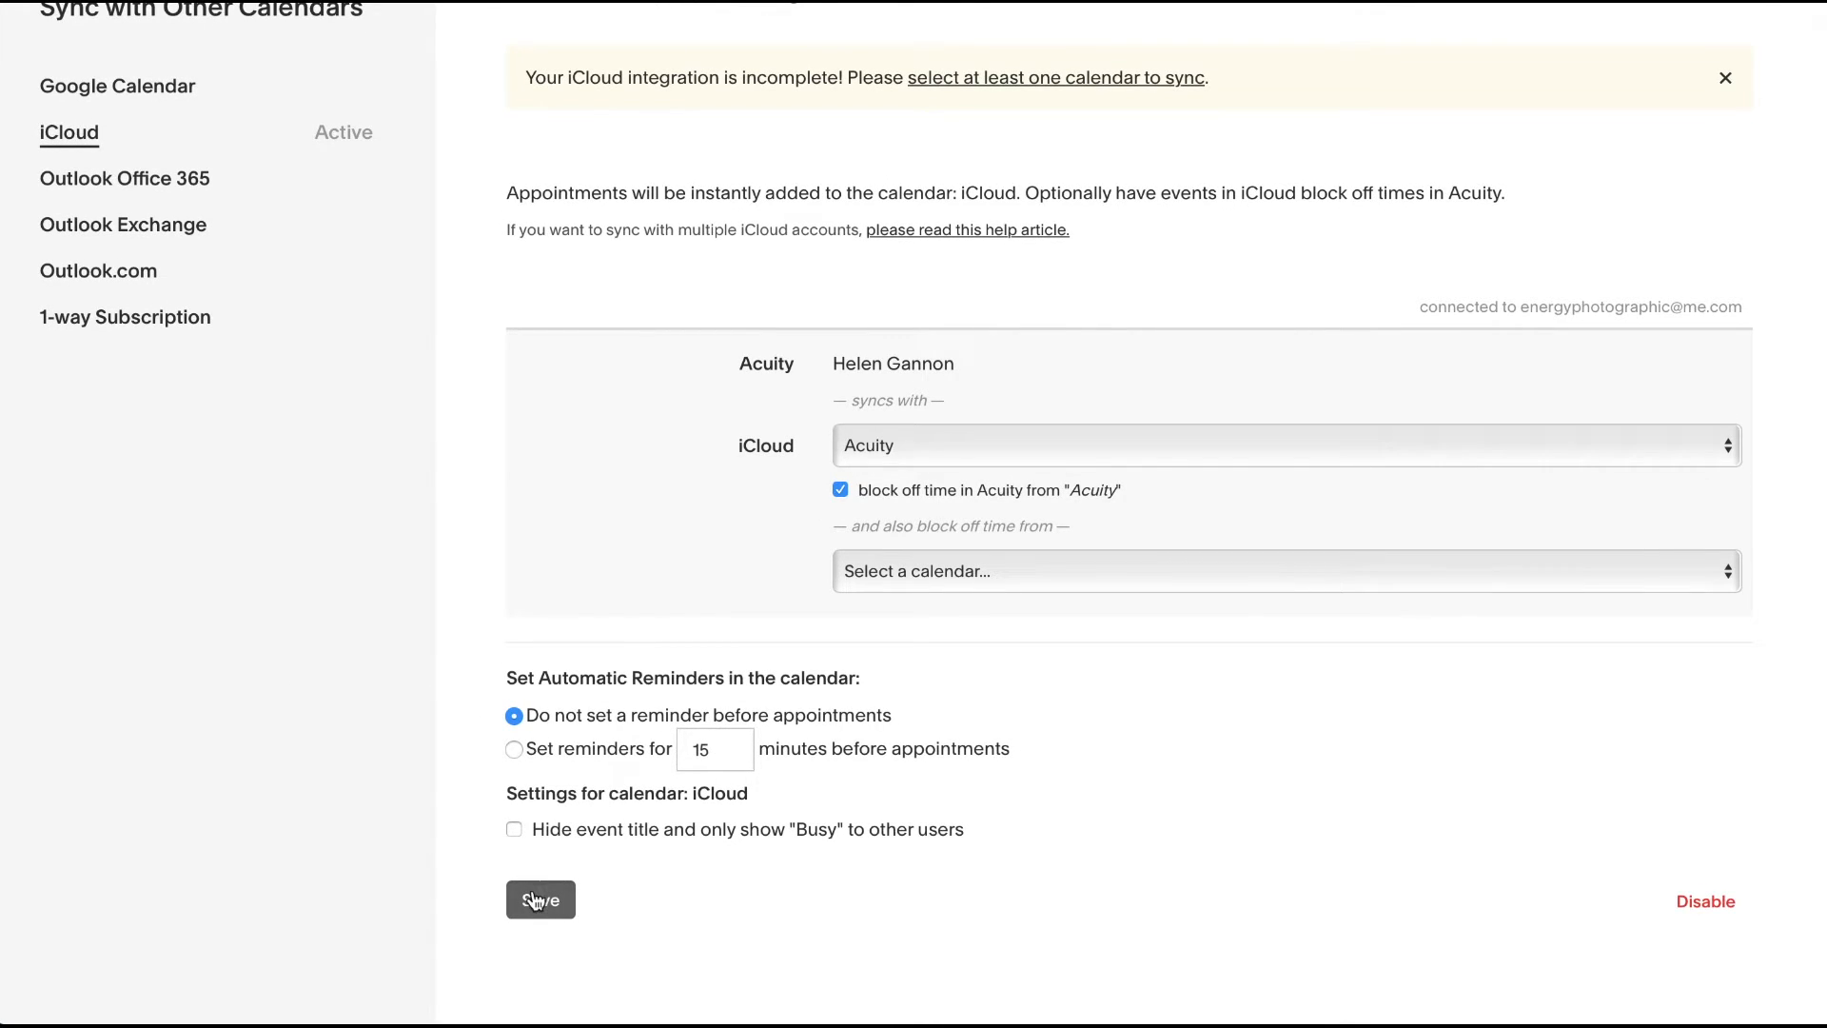
click(533, 898)
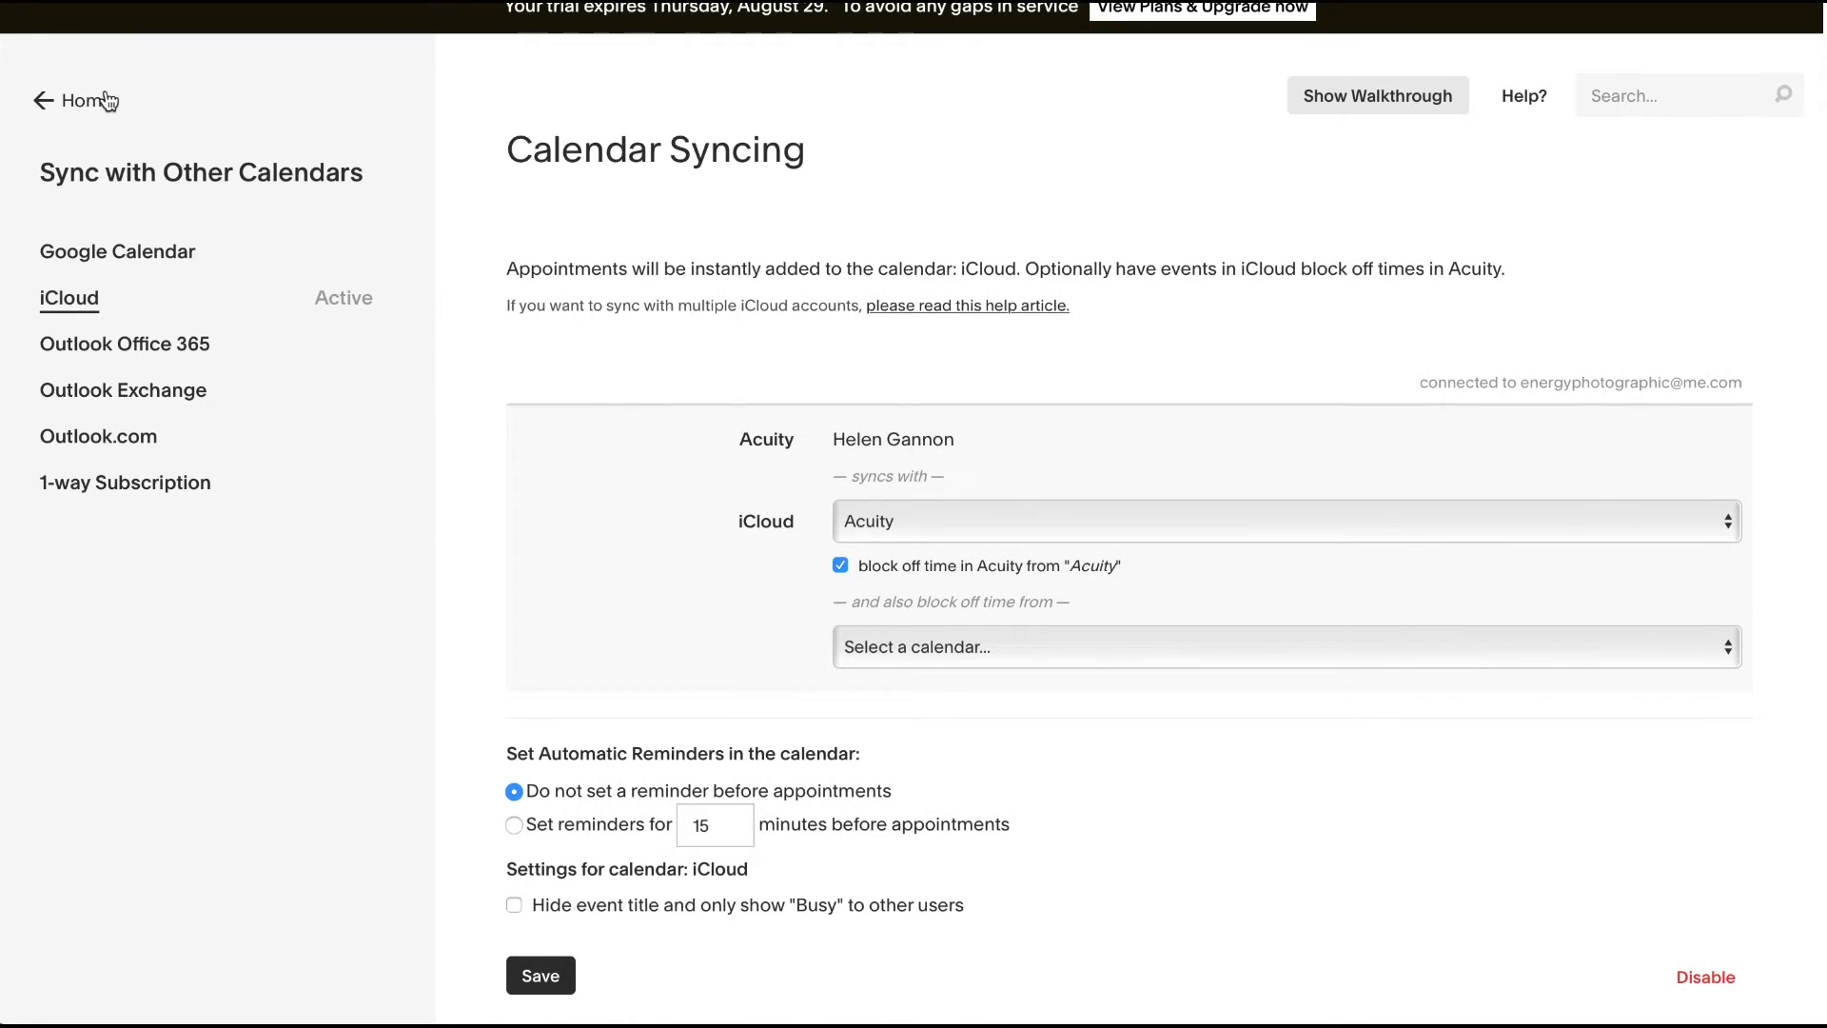
Return to the Home calendar and review September 2019's Wednesday Actor Headshots sessions
click(88, 100)
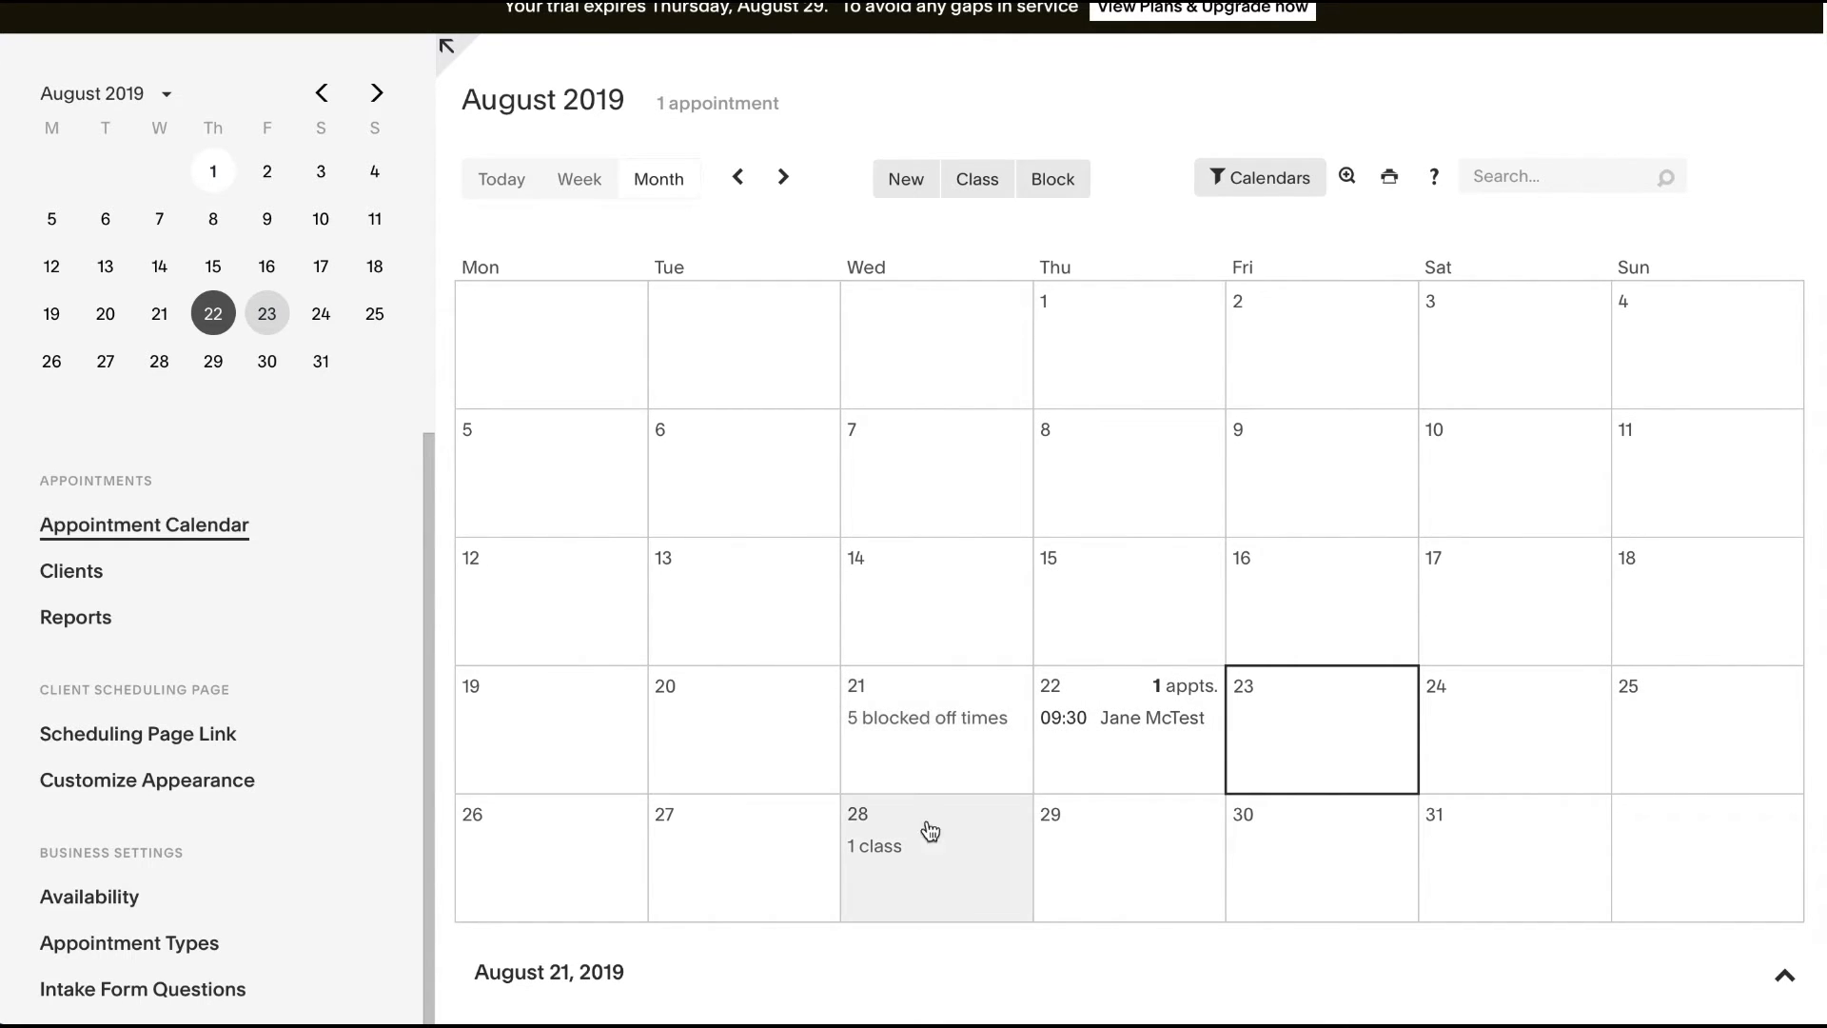
scroll(880, 866, down, 2)
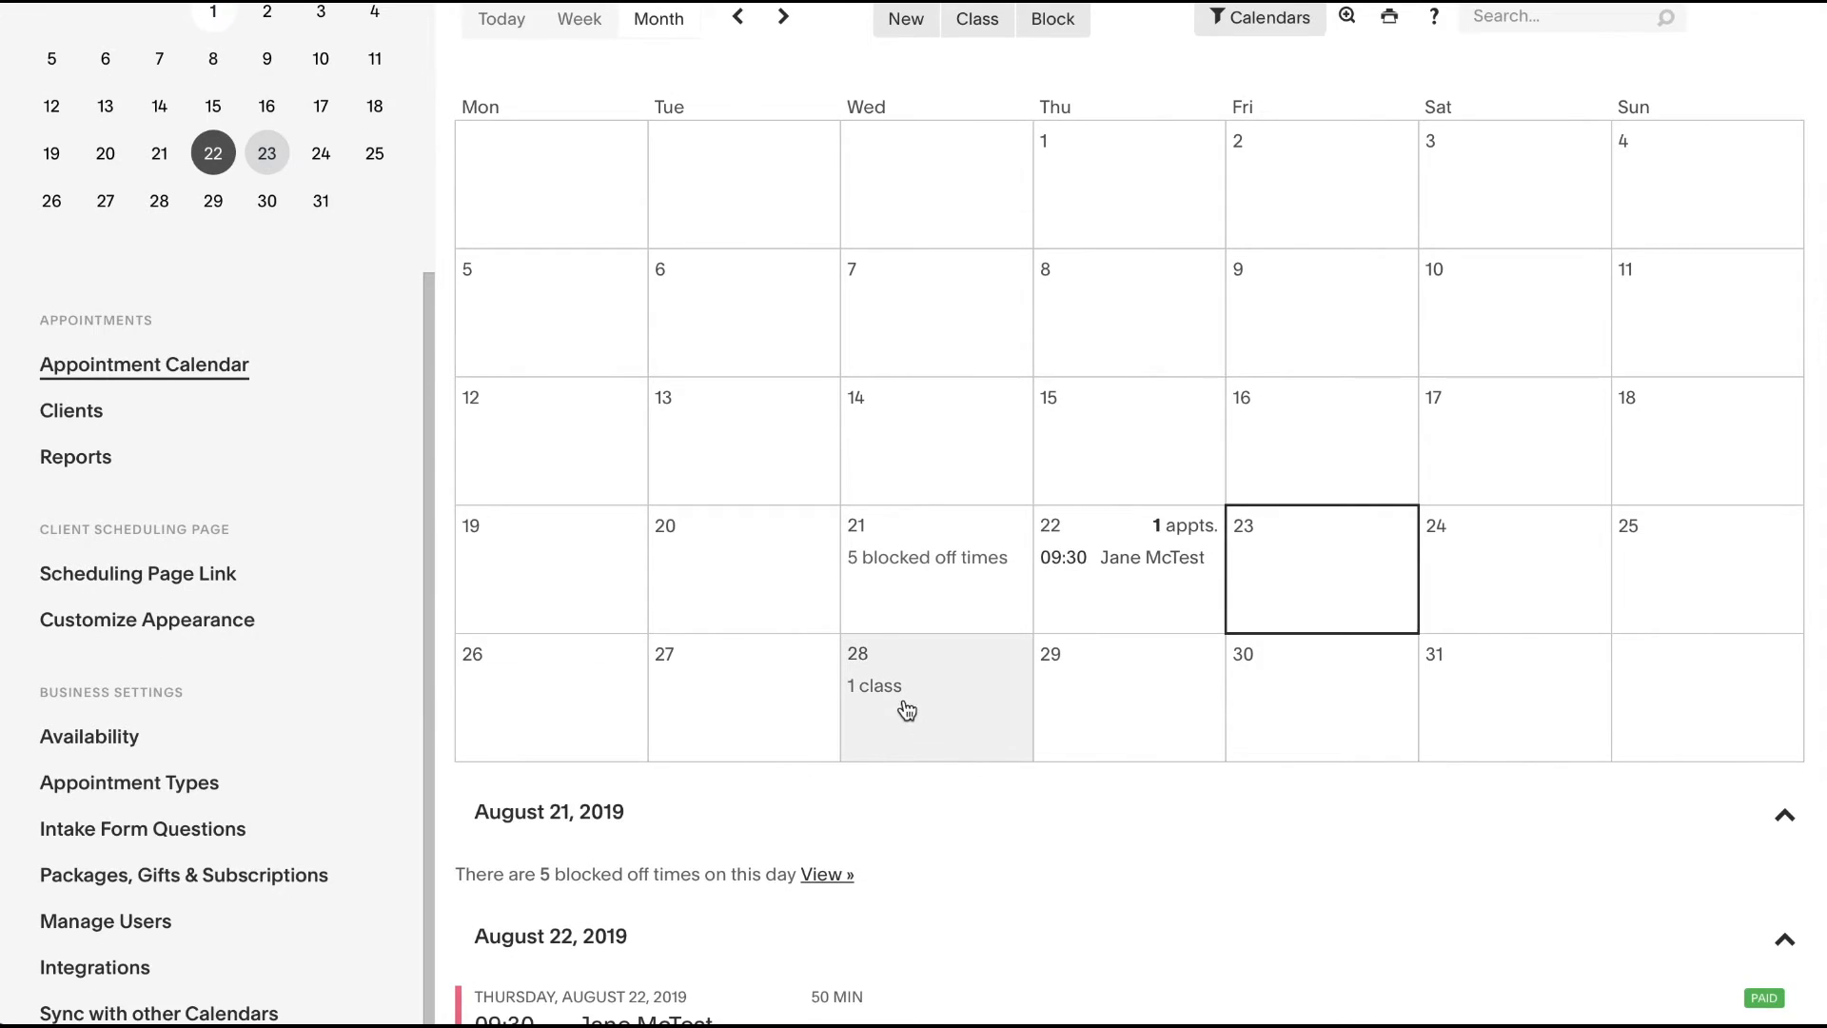
scroll(904, 701, down, 3)
scroll(708, 563, up, 5)
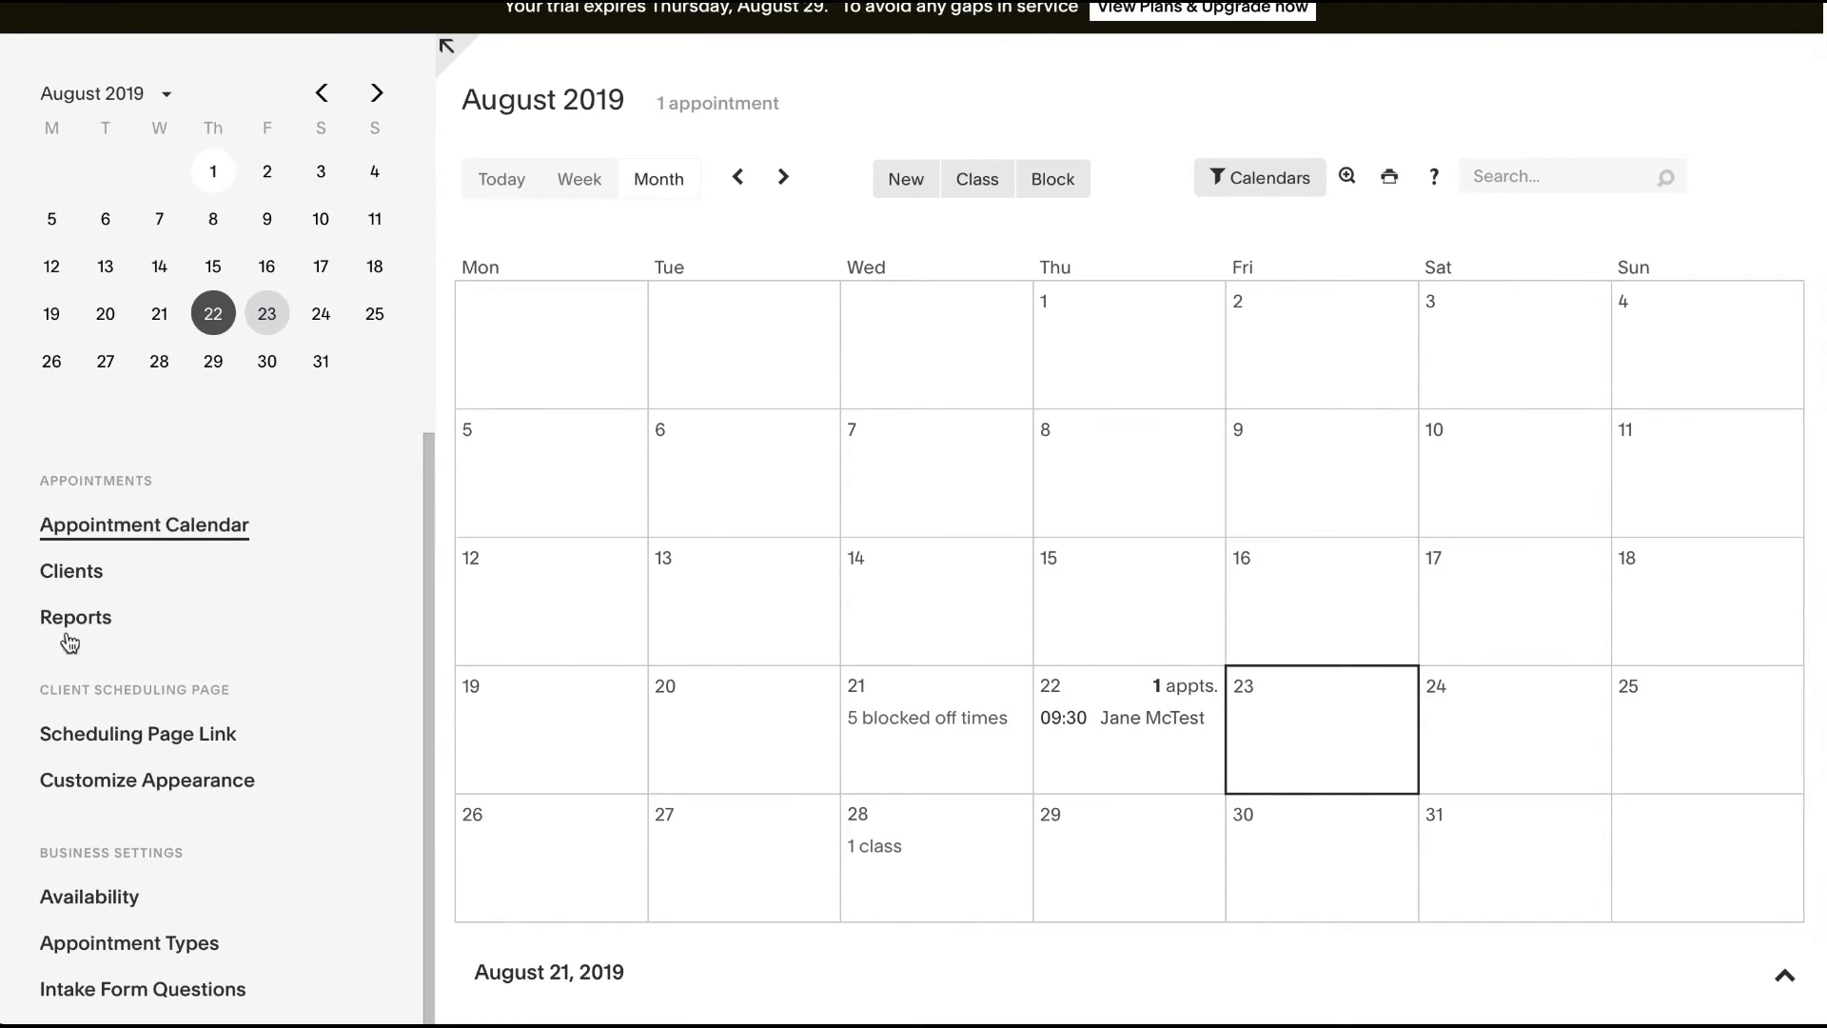
scroll(828, 757, down, 5)
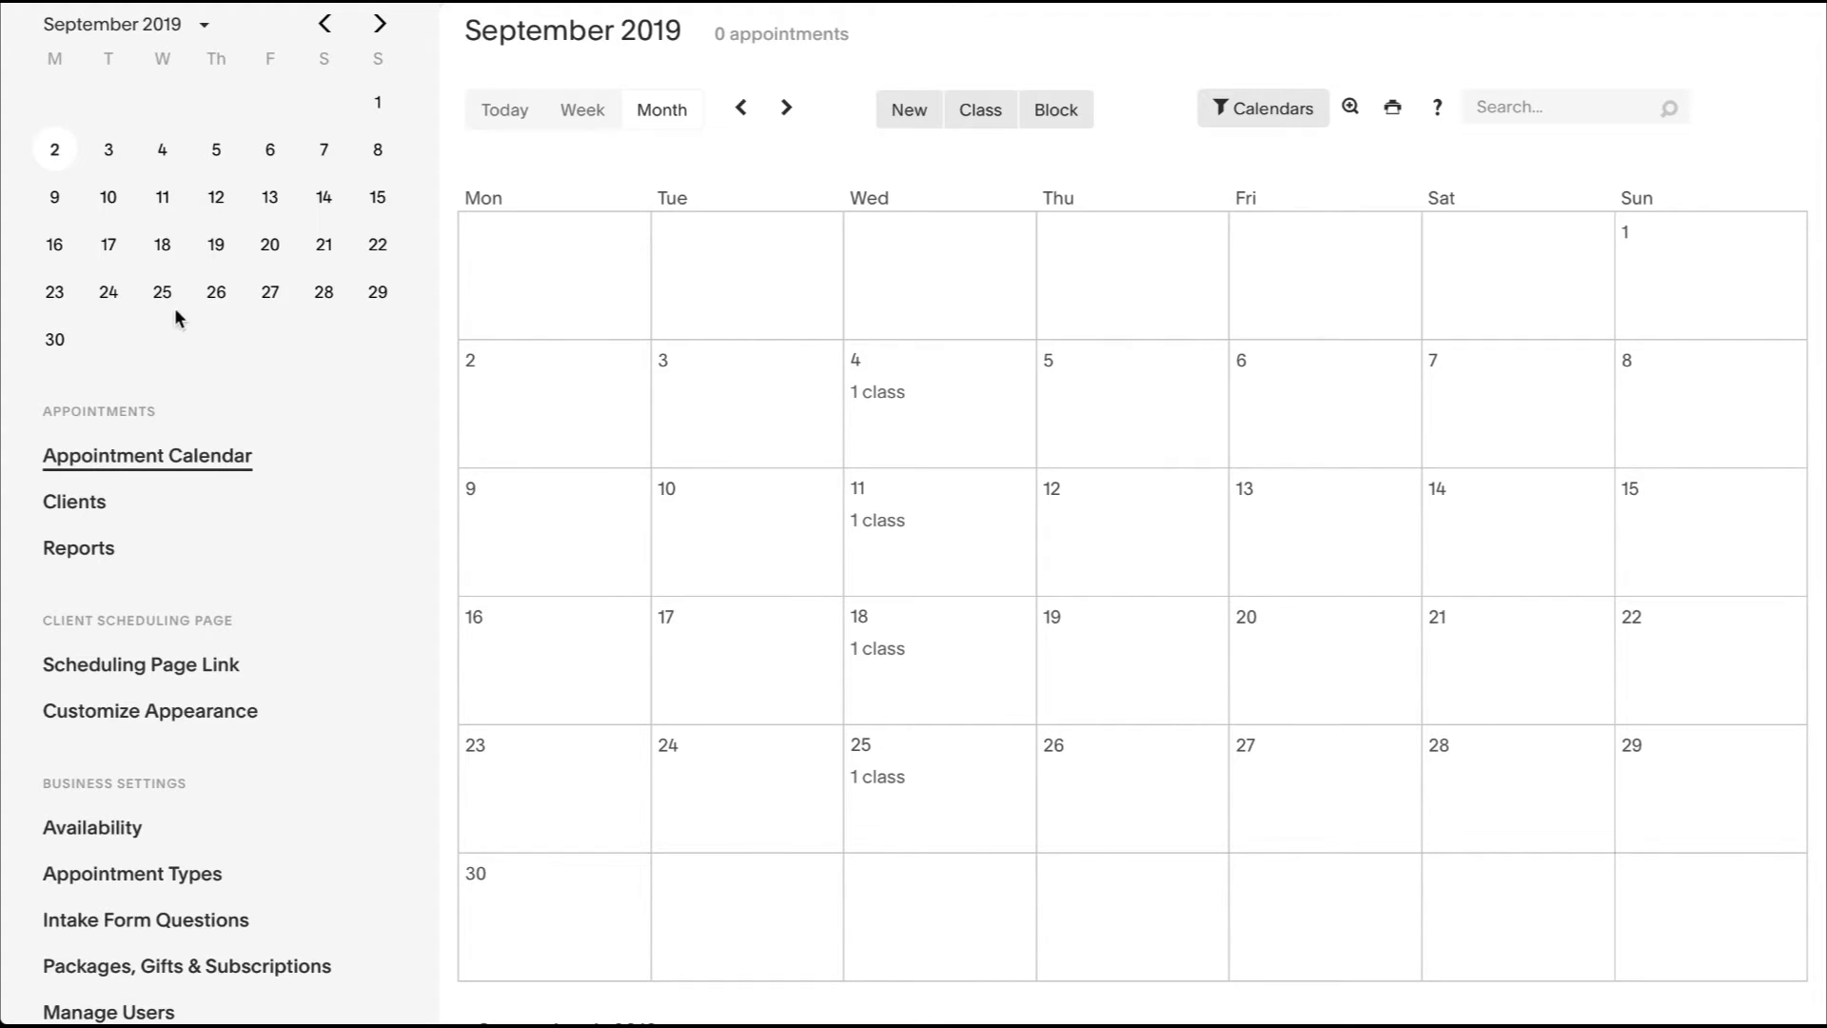
scroll(164, 250, down, 3)
scroll(163, 251, down, 1)
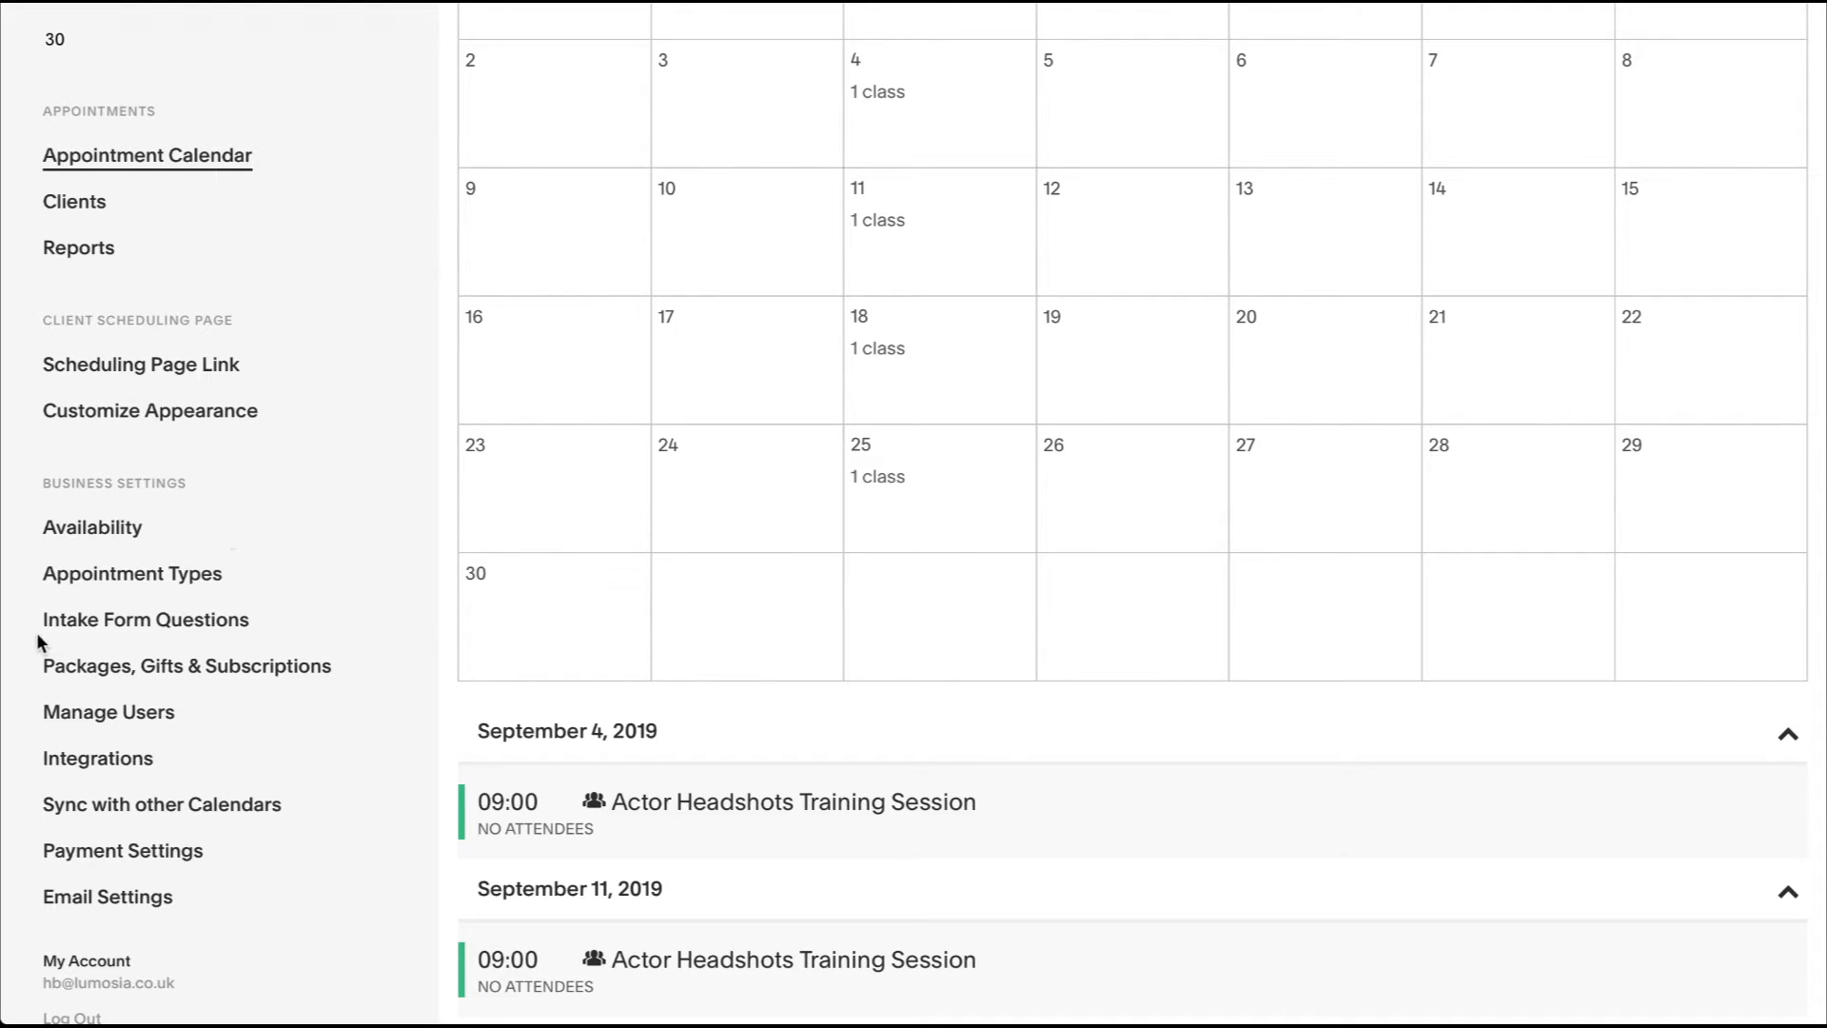
scroll(109, 861, down, 1)
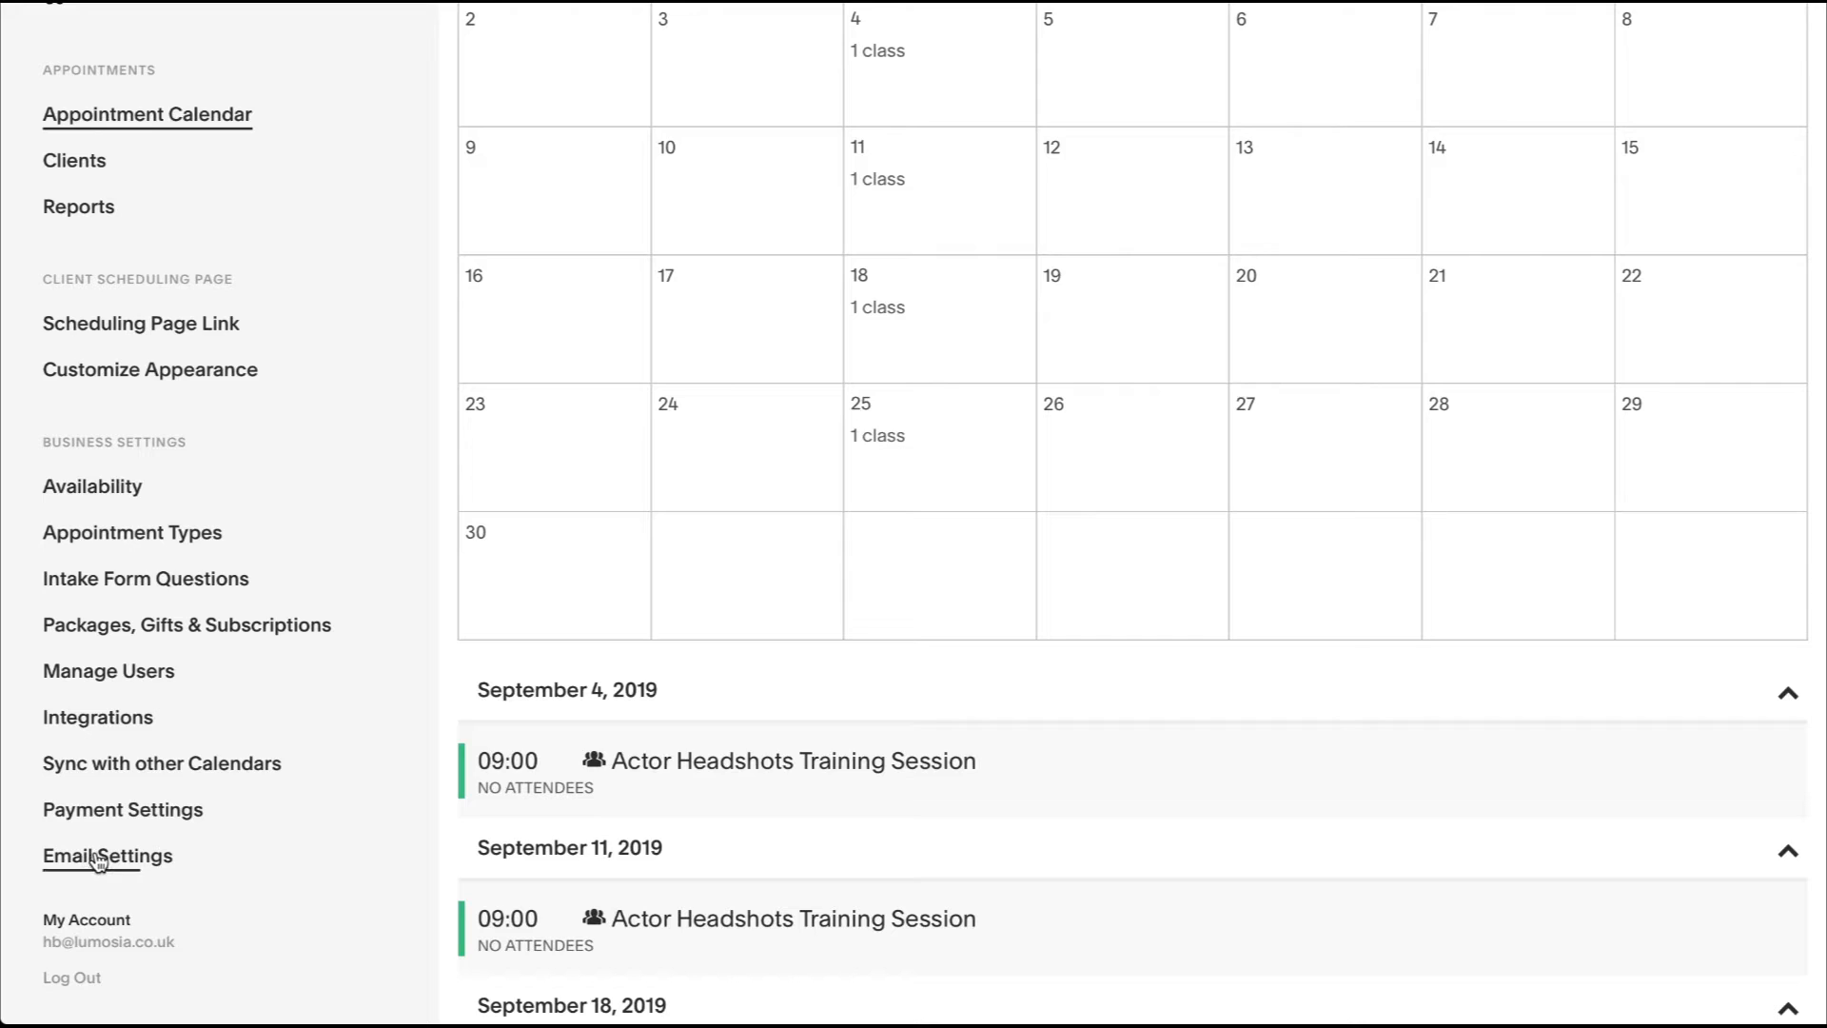
Open Email Settings, review the Initial Confirmation template and select the %first% placeholder
click(84, 855)
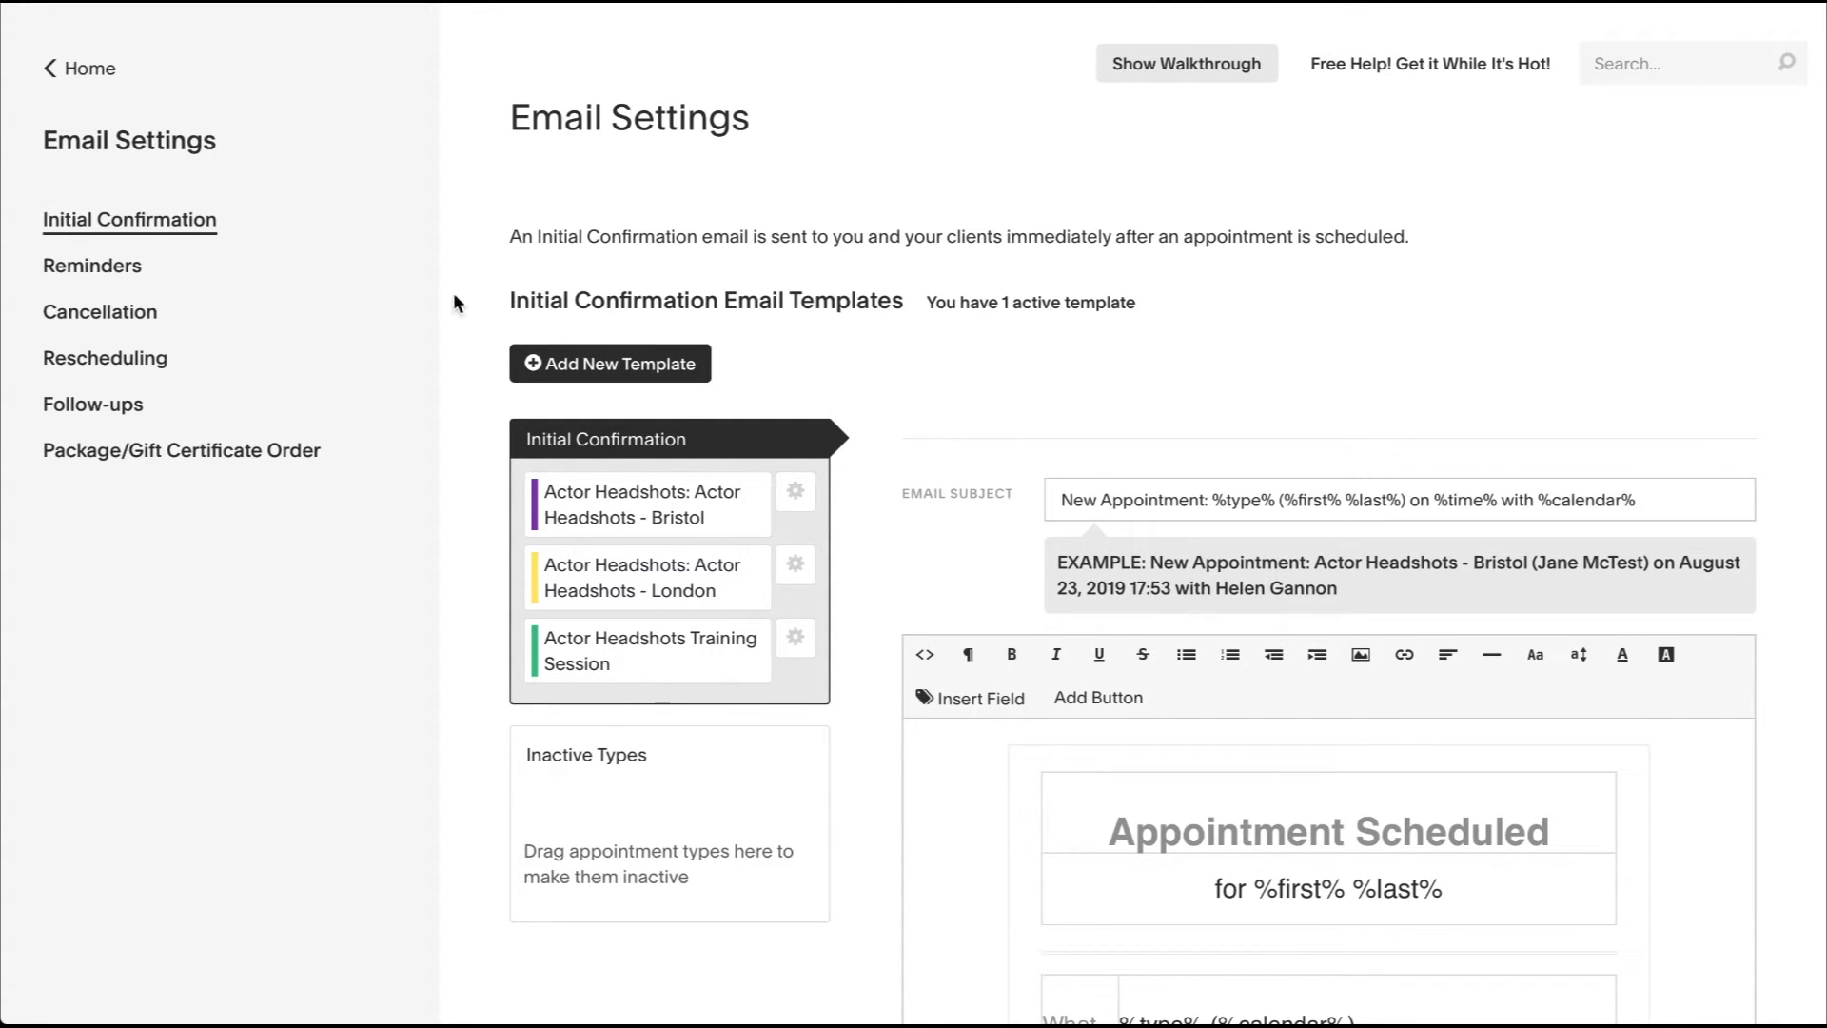
scroll(969, 322, down, 4)
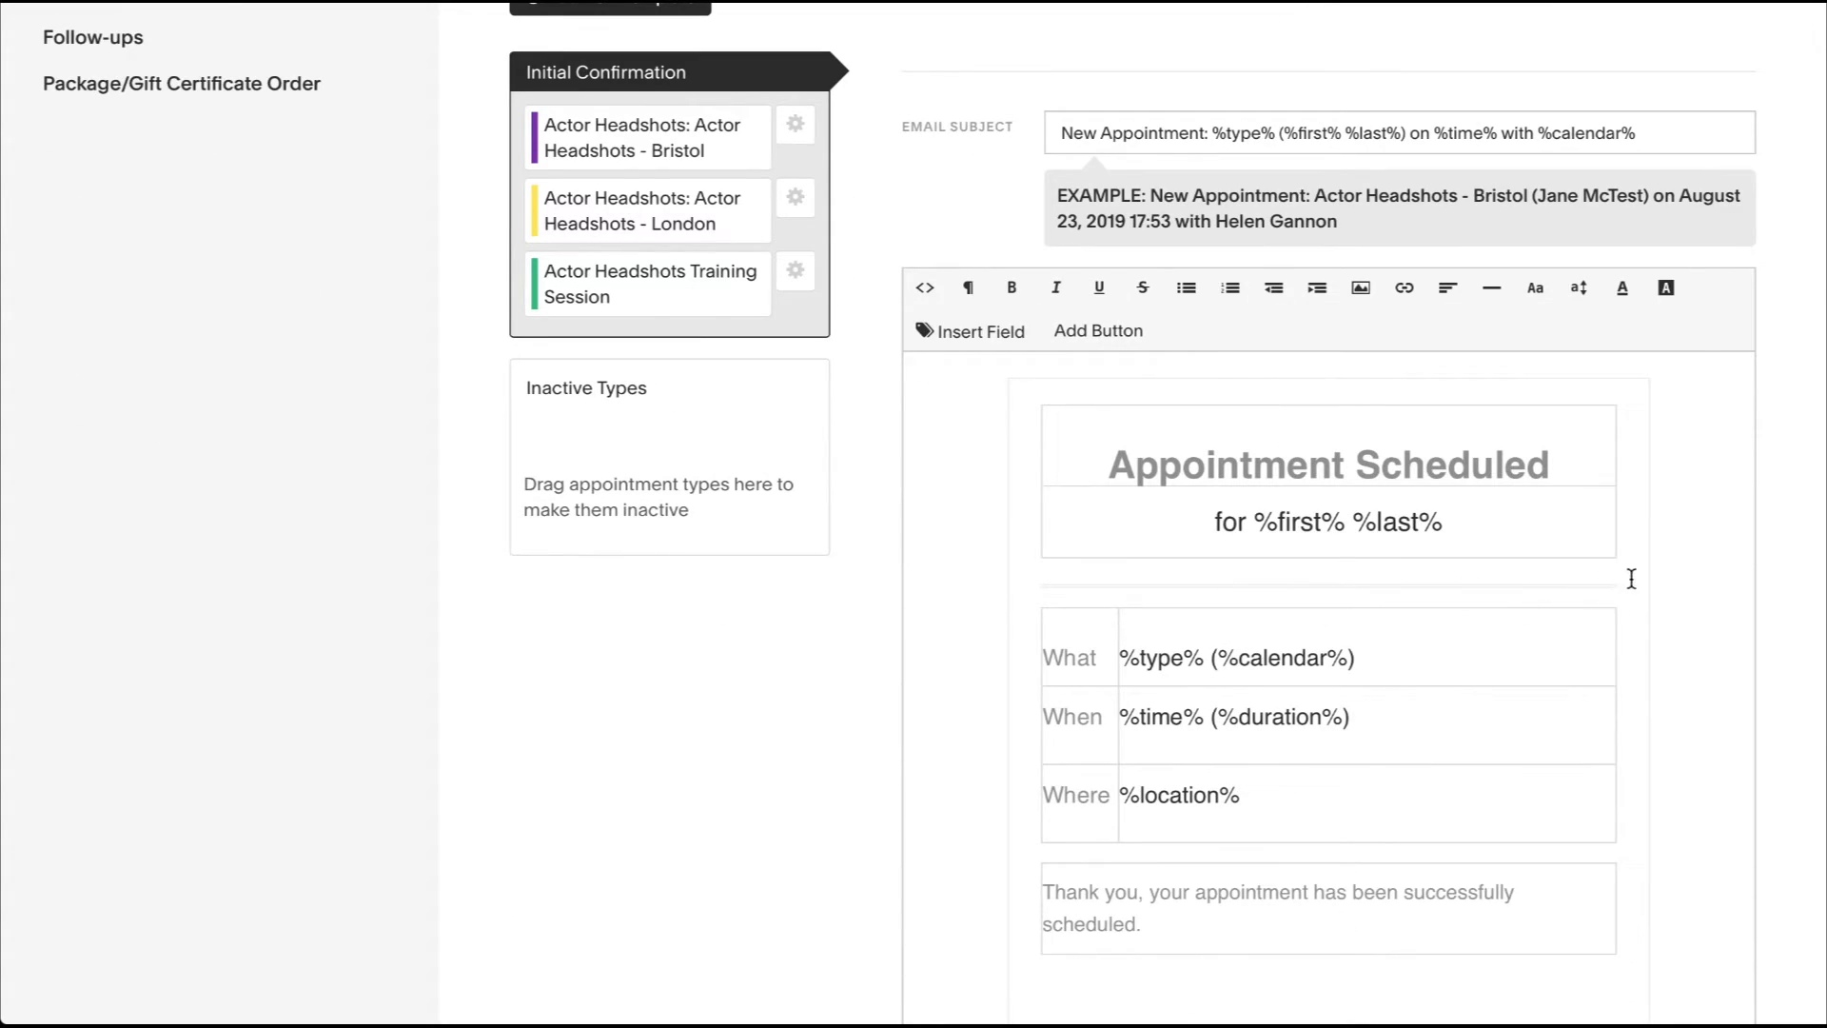
scroll(1732, 445, down, 1)
scroll(1732, 445, down, 1)
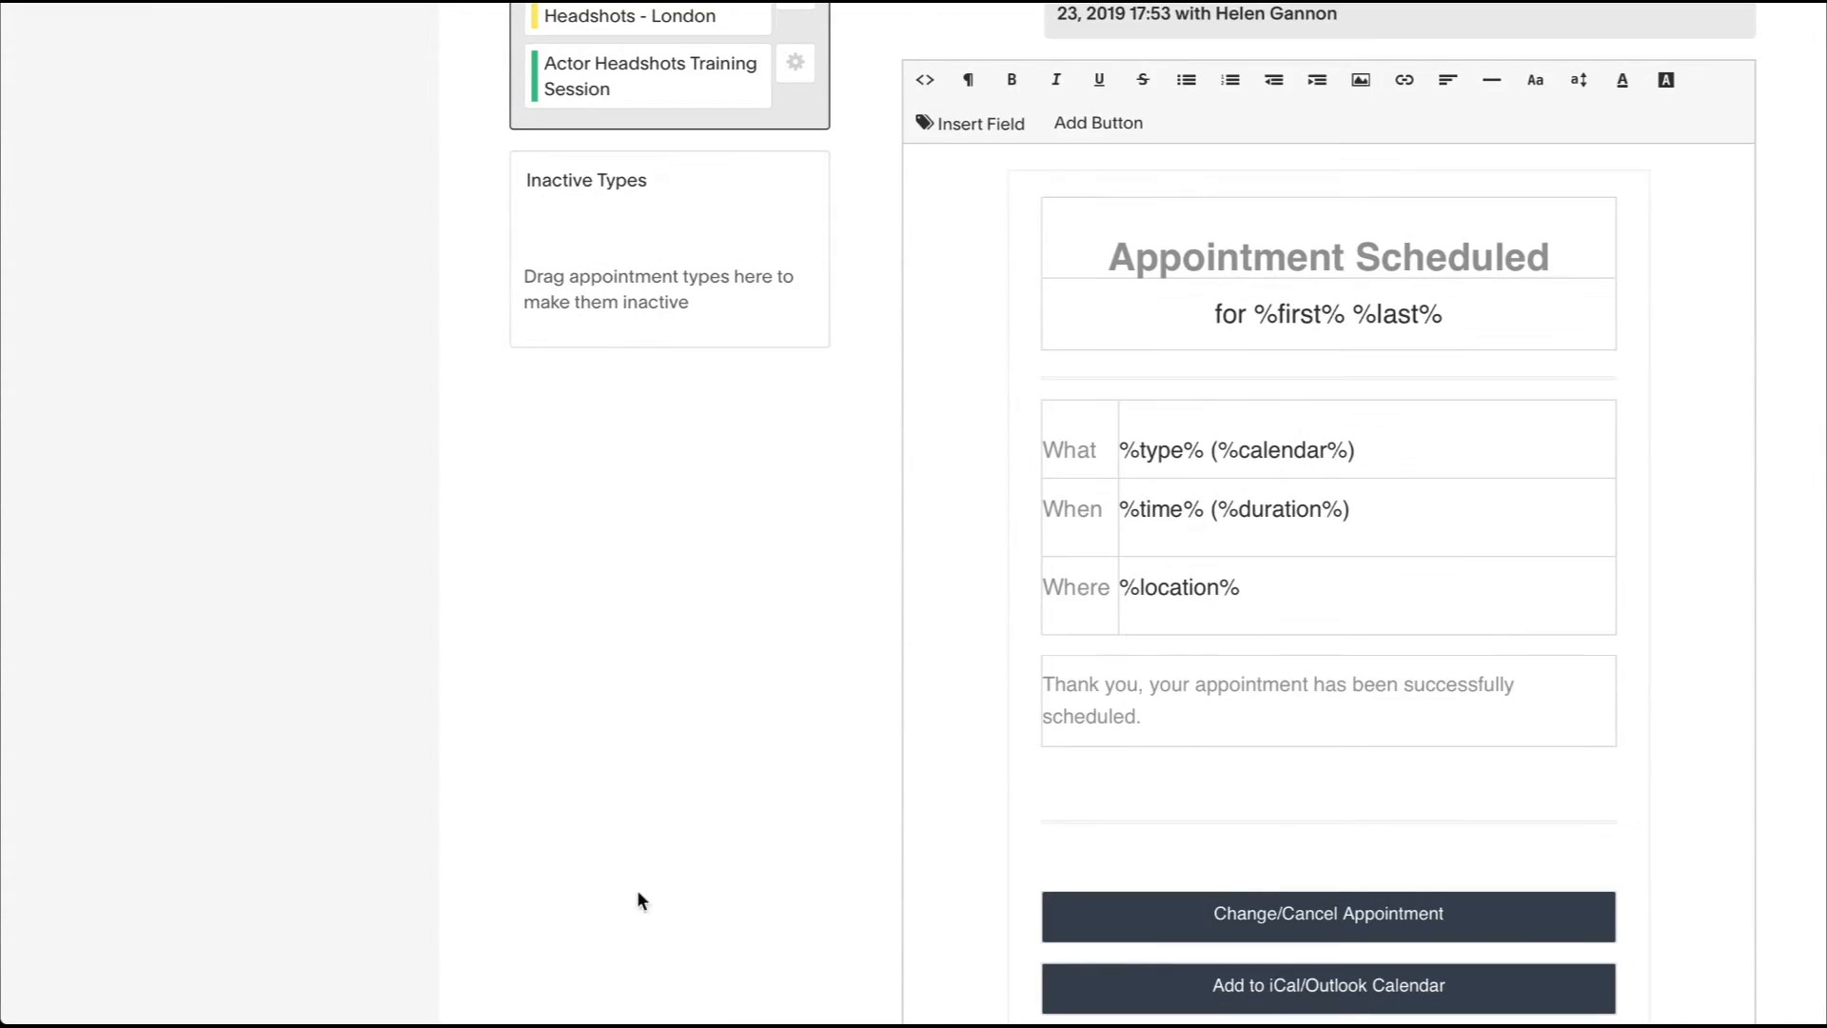
scroll(1640, 697, down, 1)
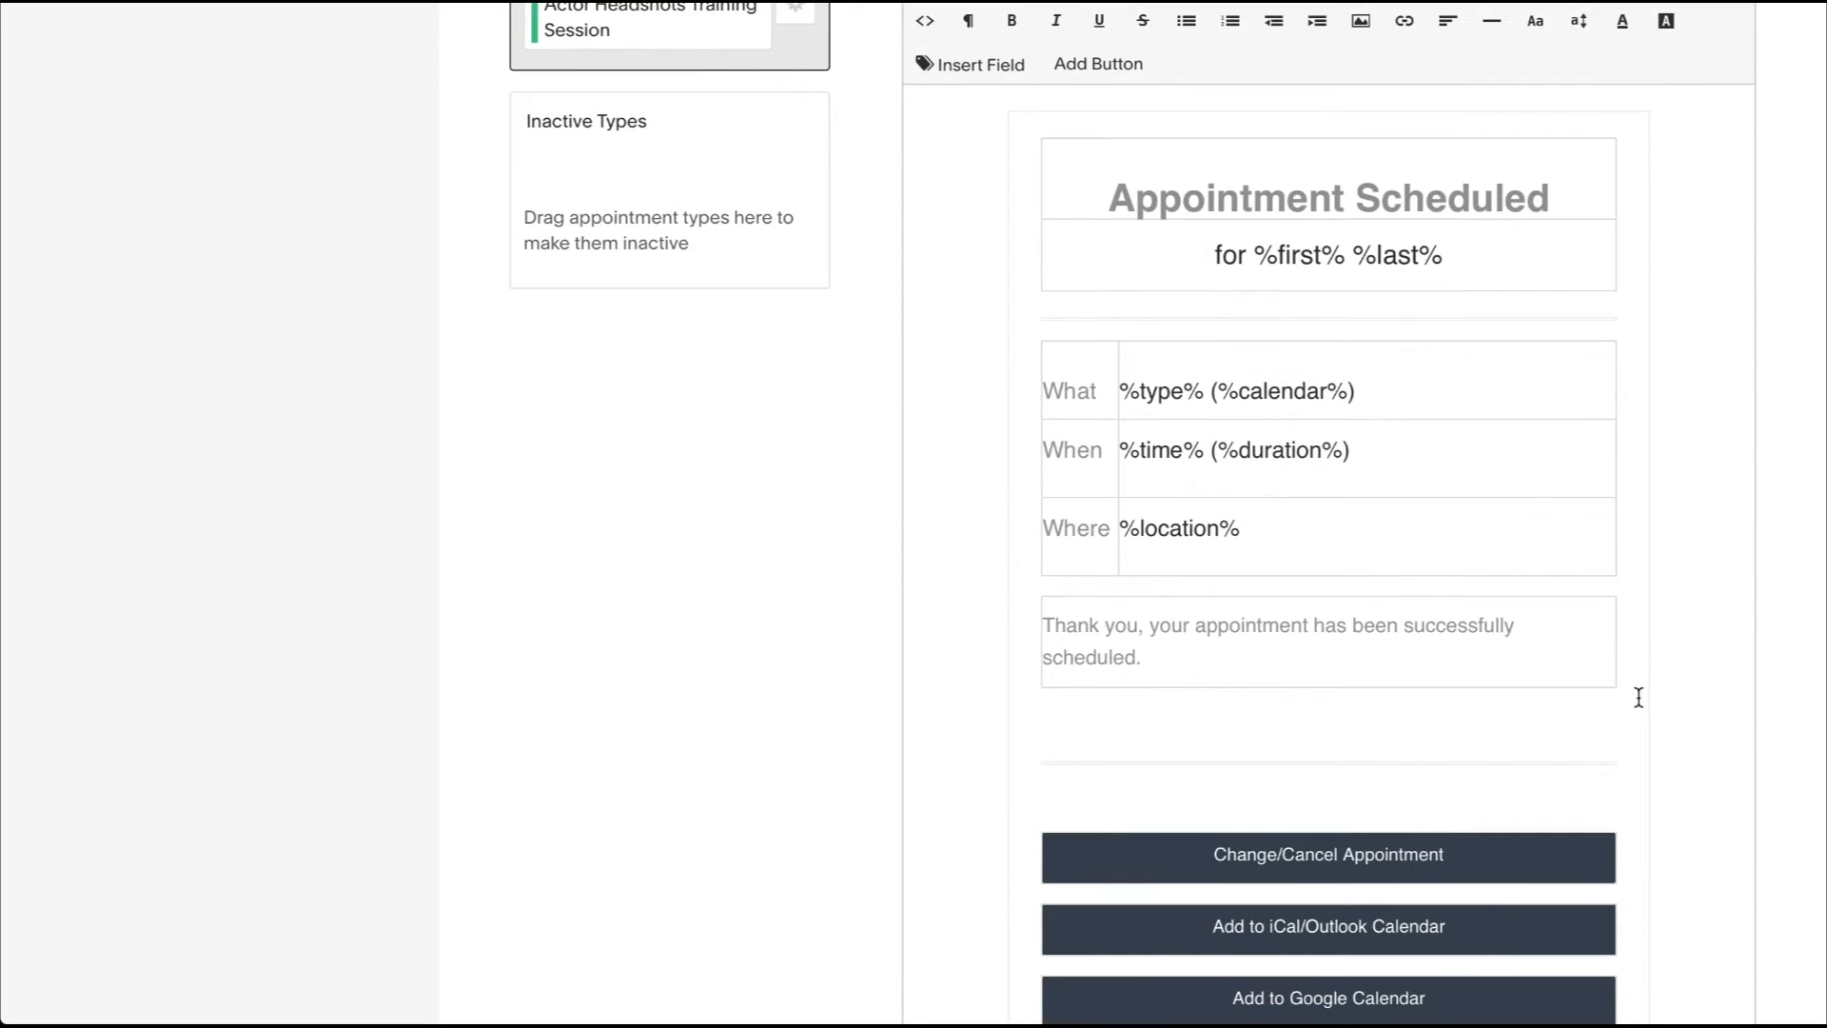
scroll(1321, 276, up, 1)
click(940, 179)
drag(1254, 324, 1341, 329)
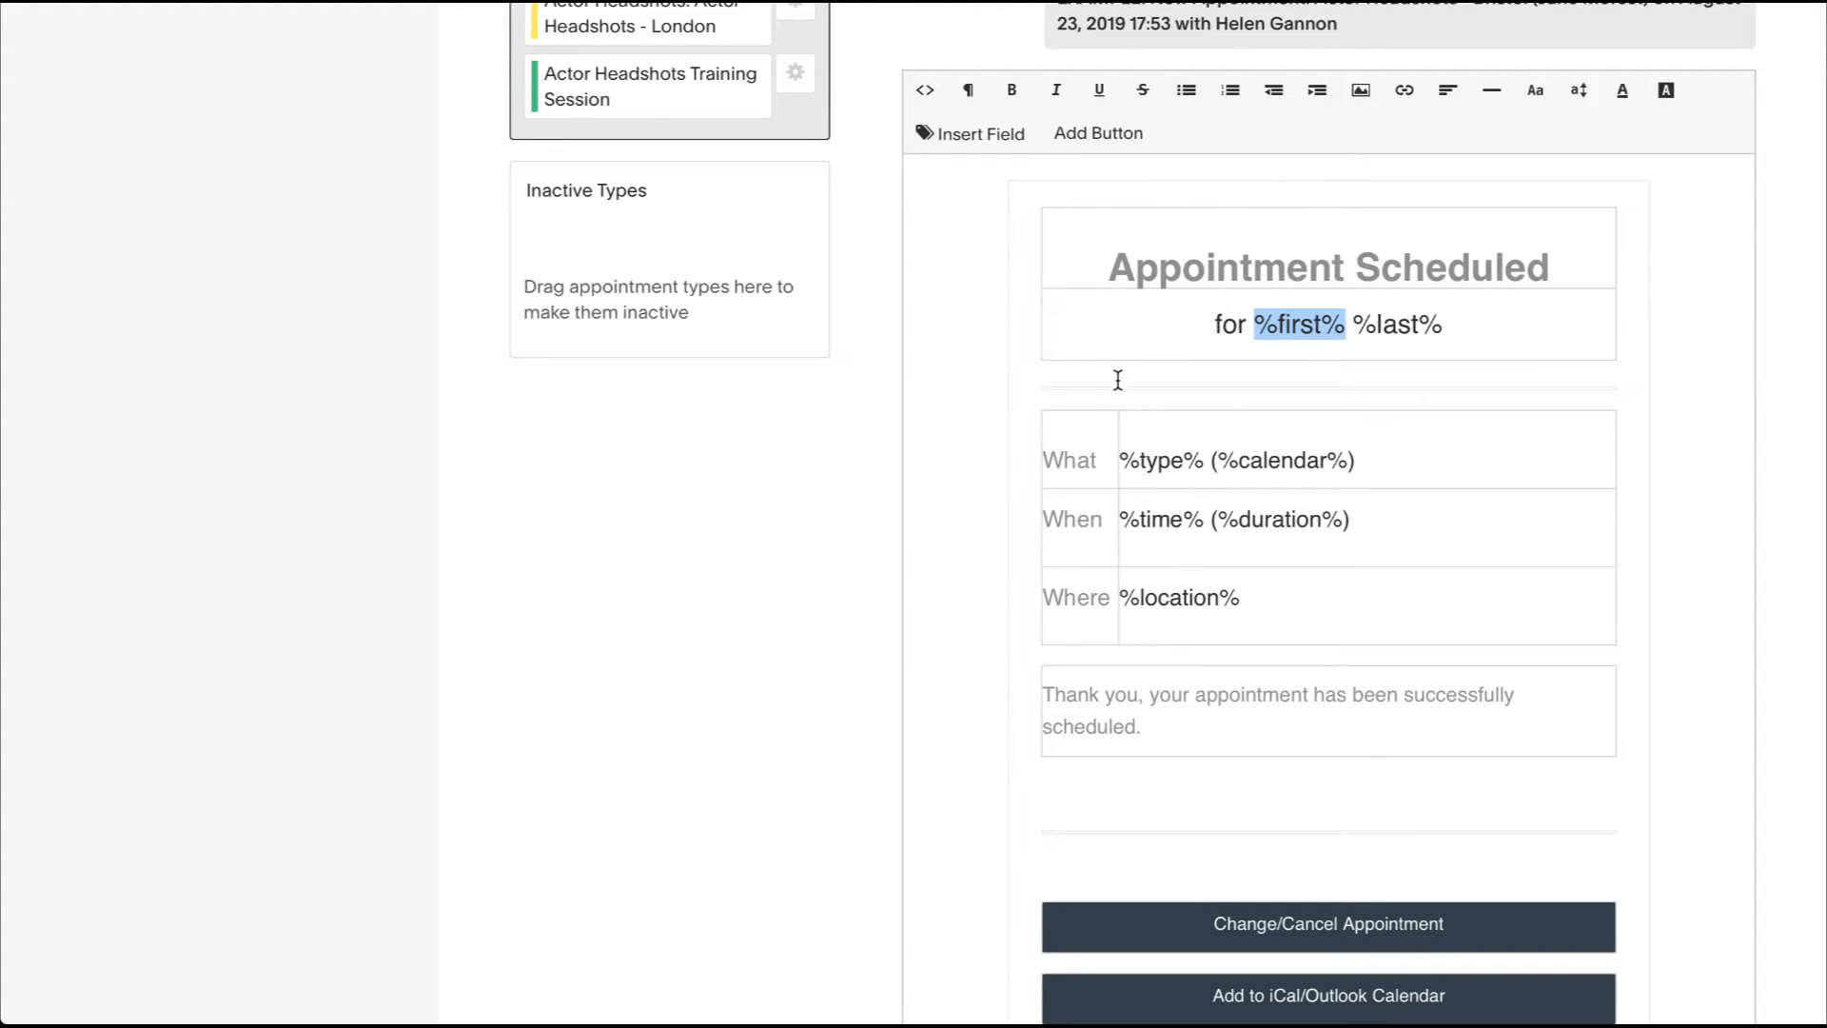
click(971, 143)
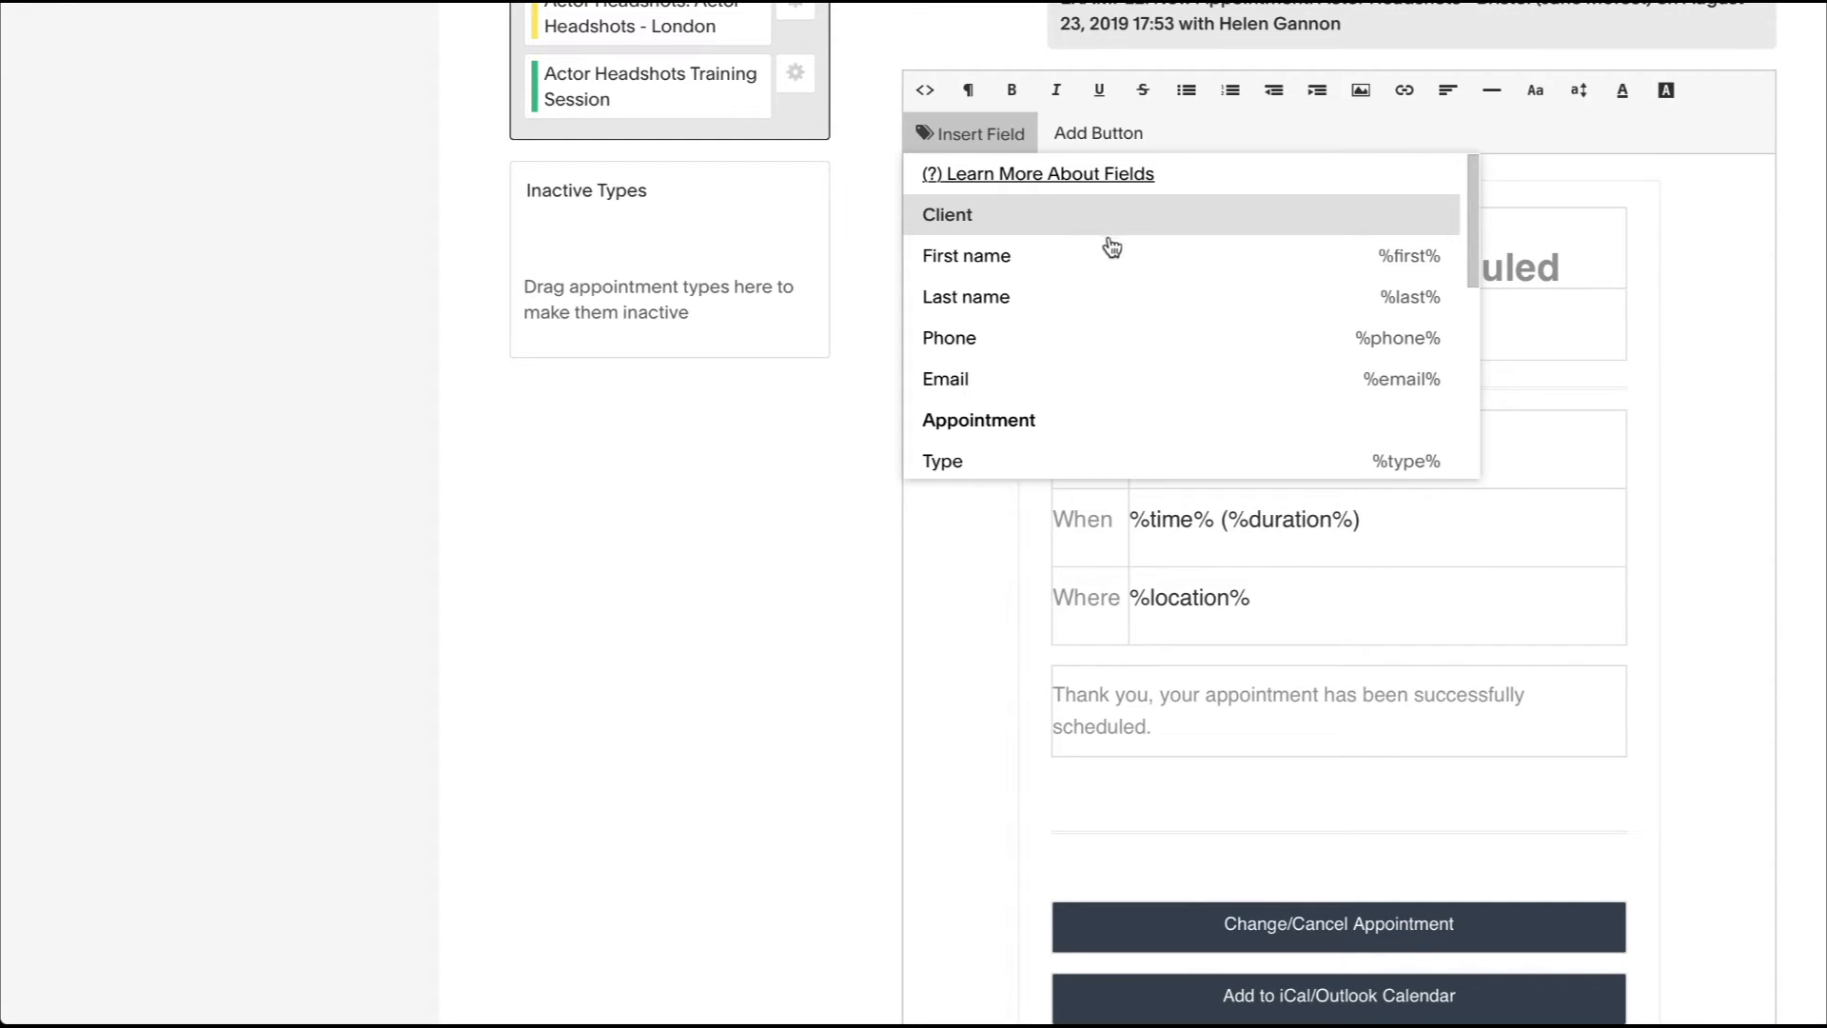
scroll(1110, 246, down, 4)
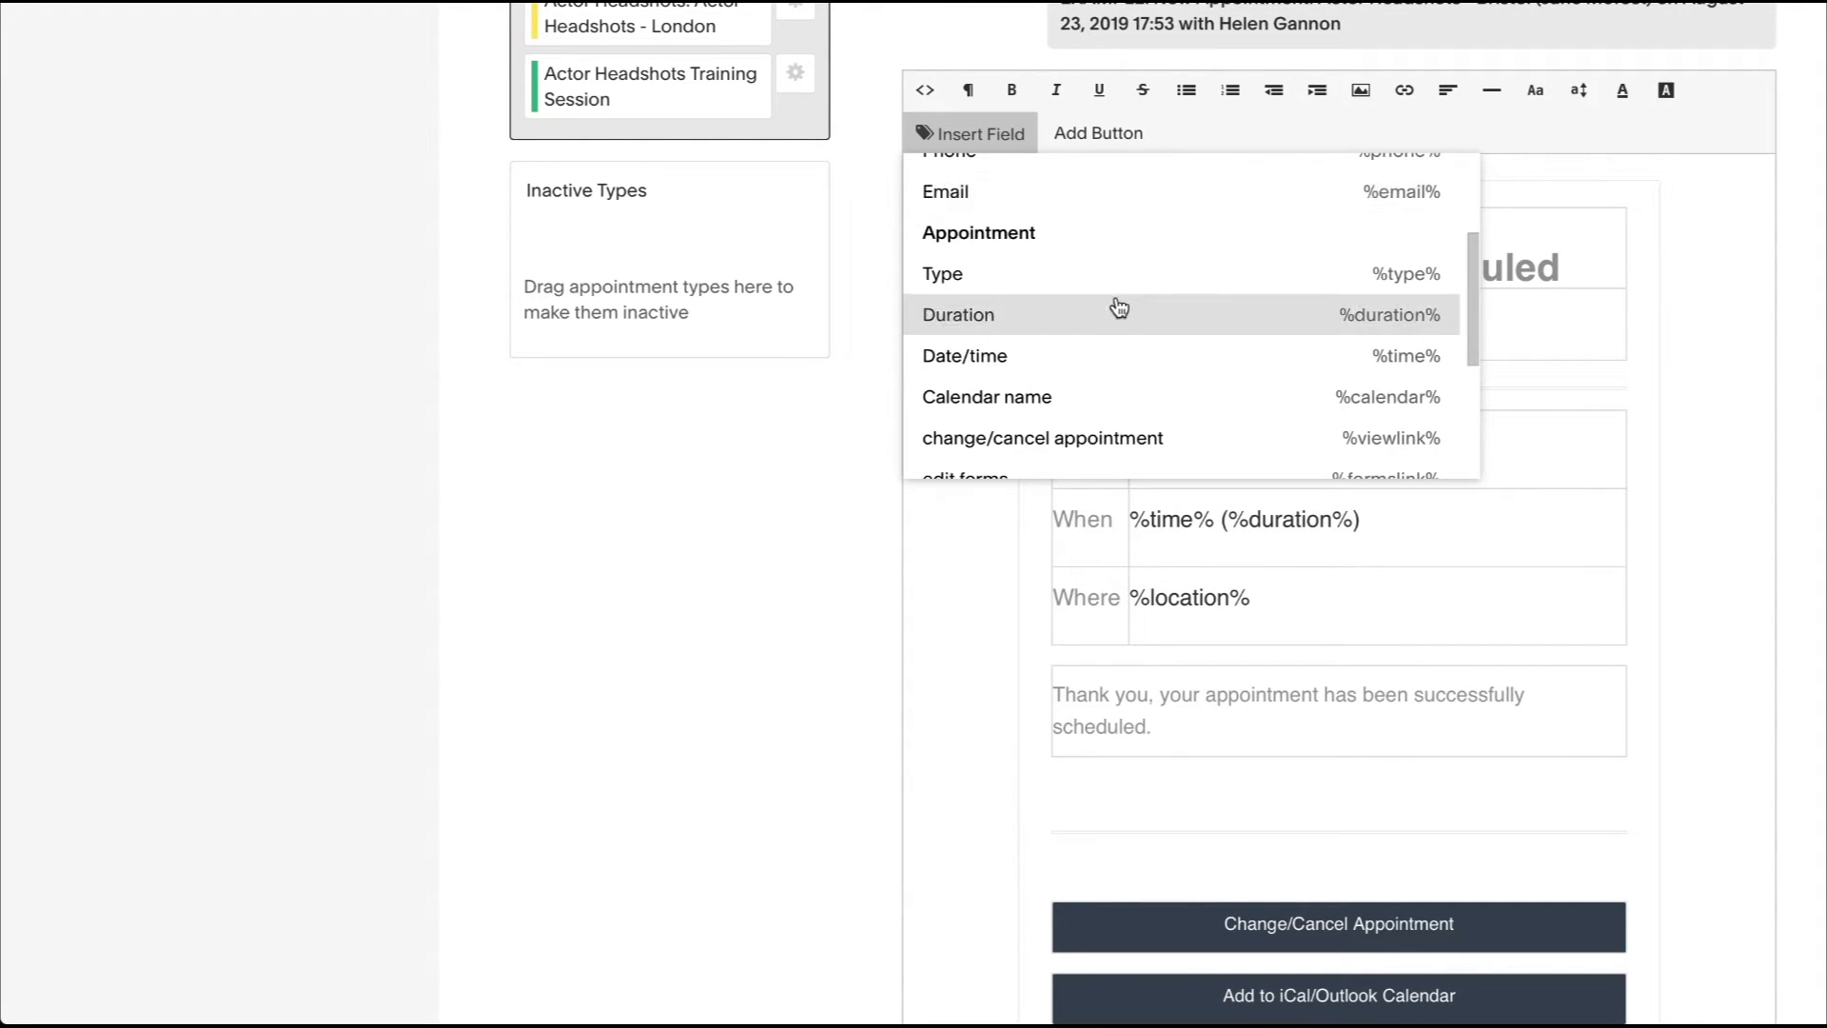
scroll(1101, 359, down, 1)
scroll(1044, 312, down, 5)
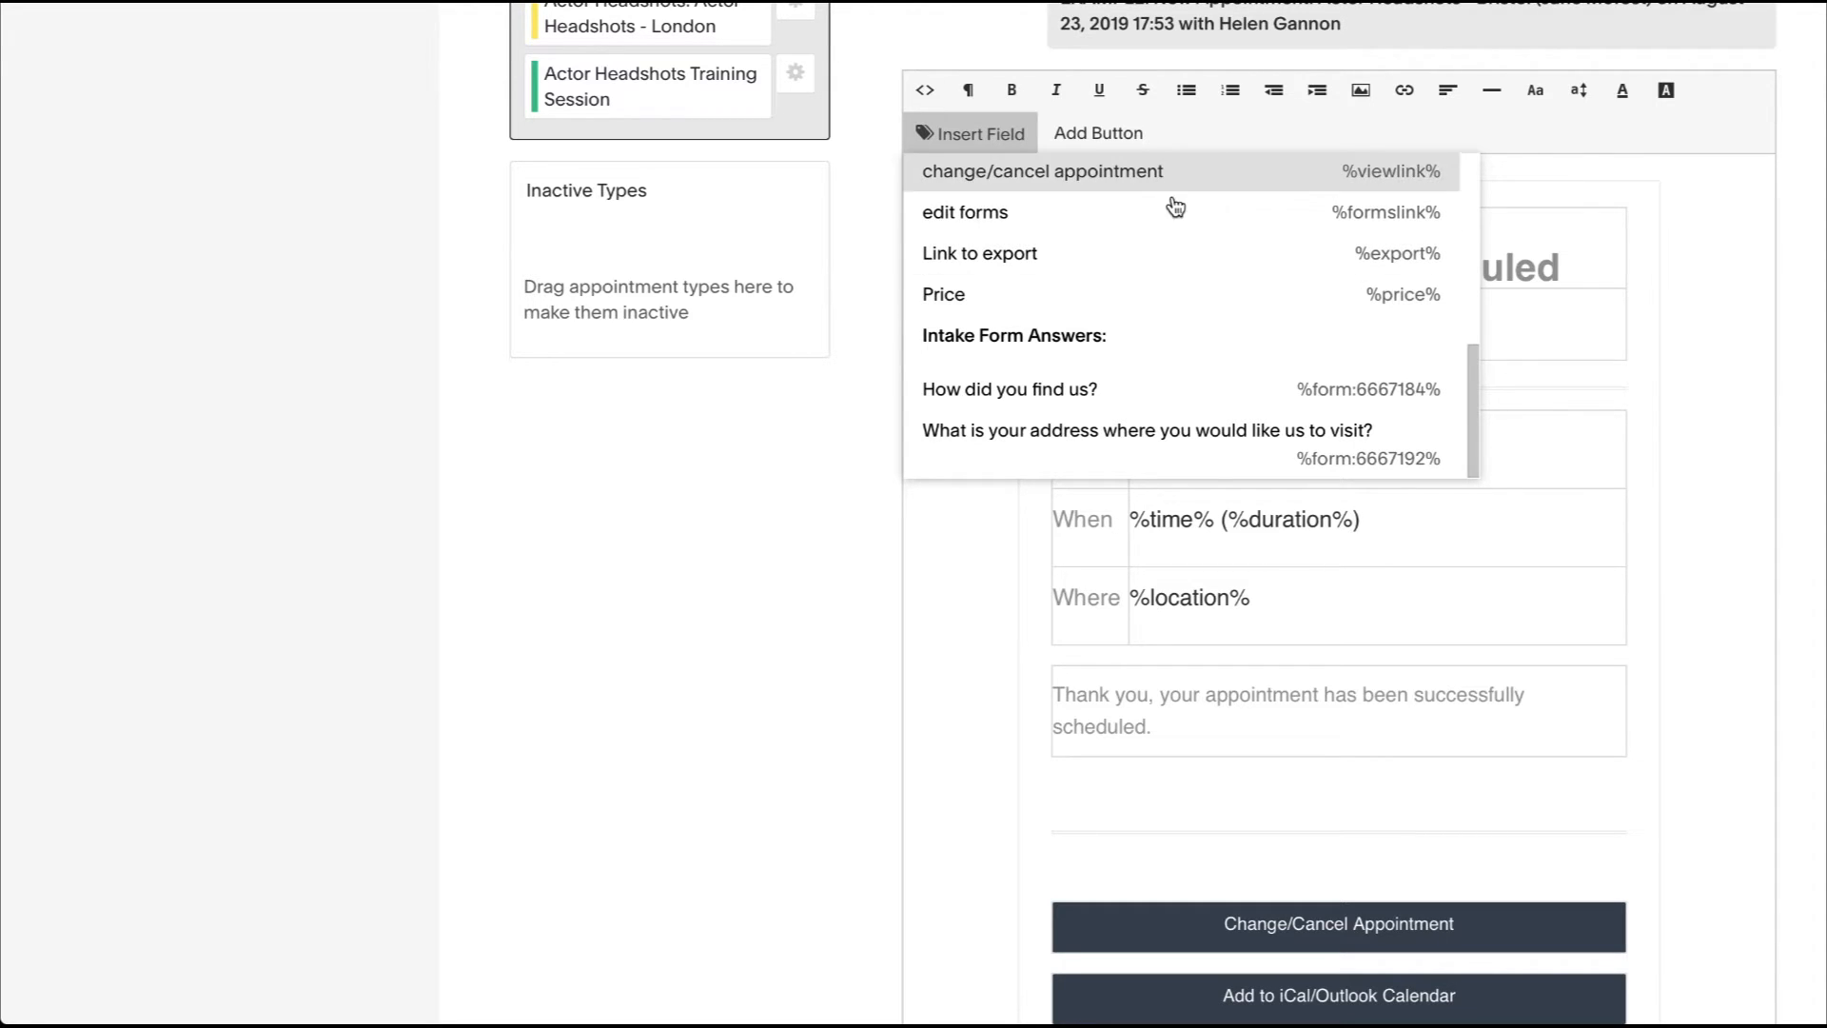
click(1709, 334)
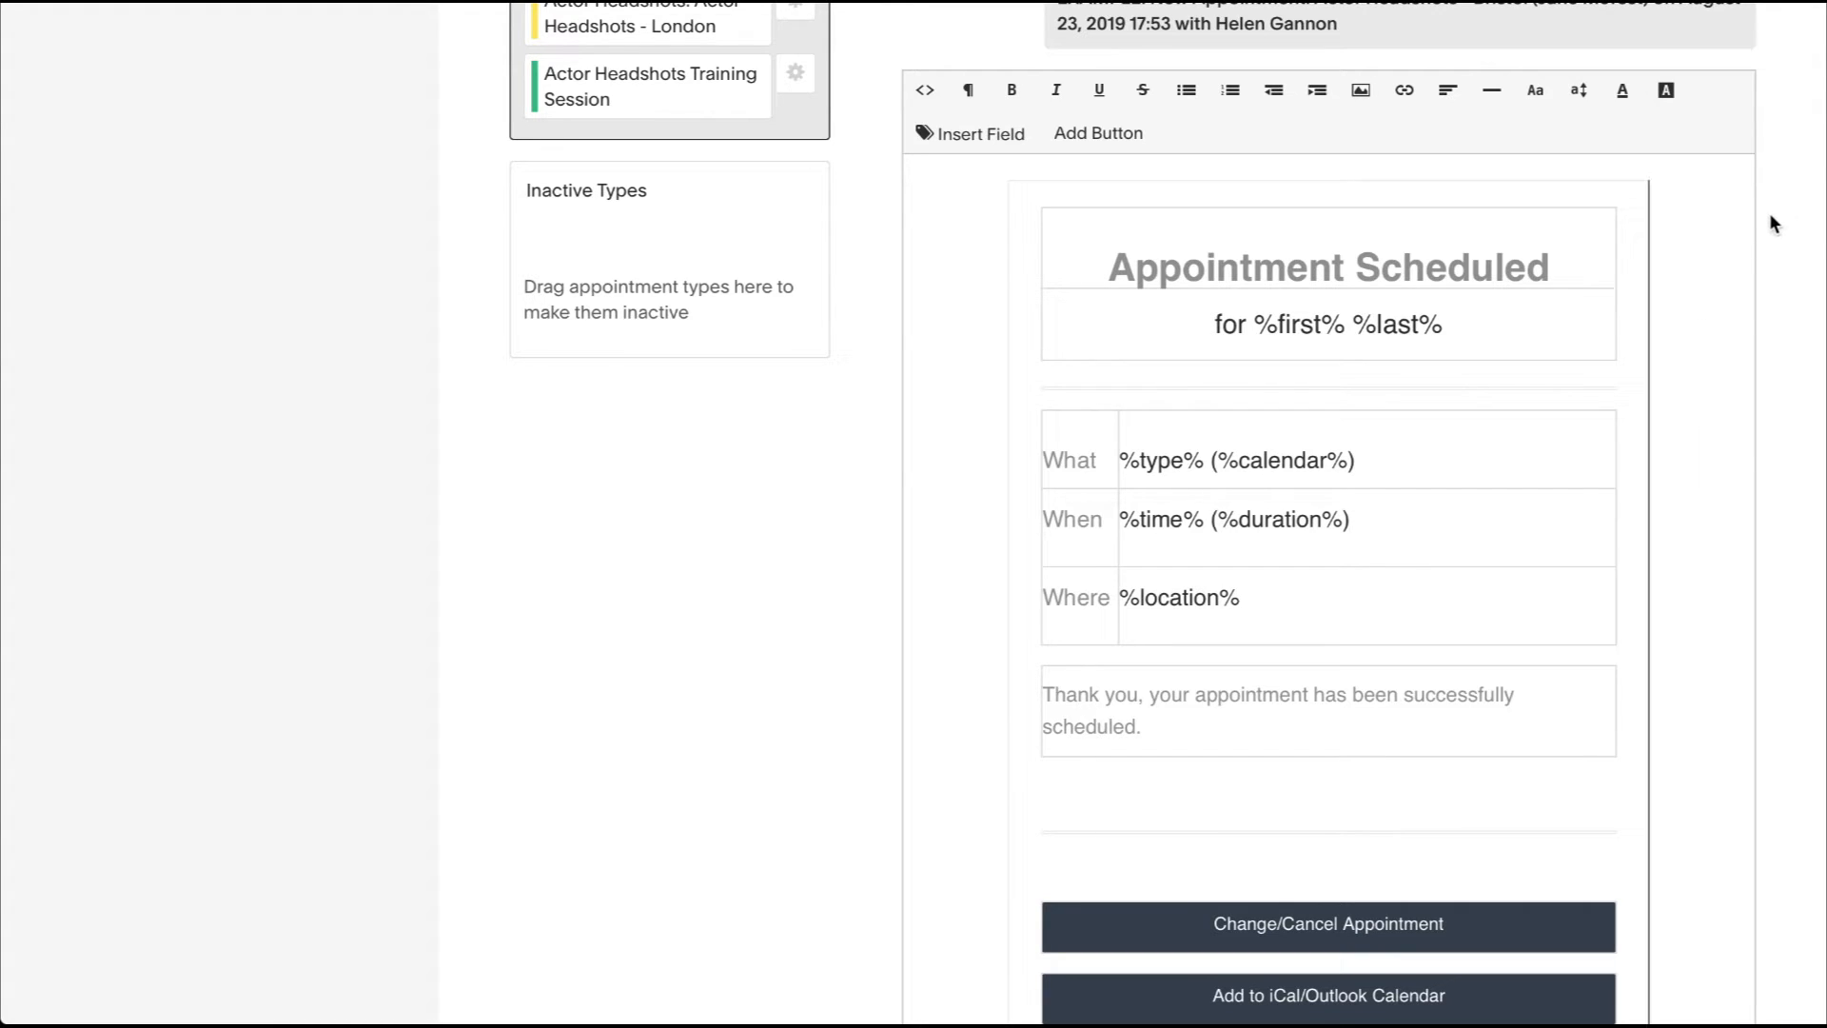
scroll(1718, 311, up, 1)
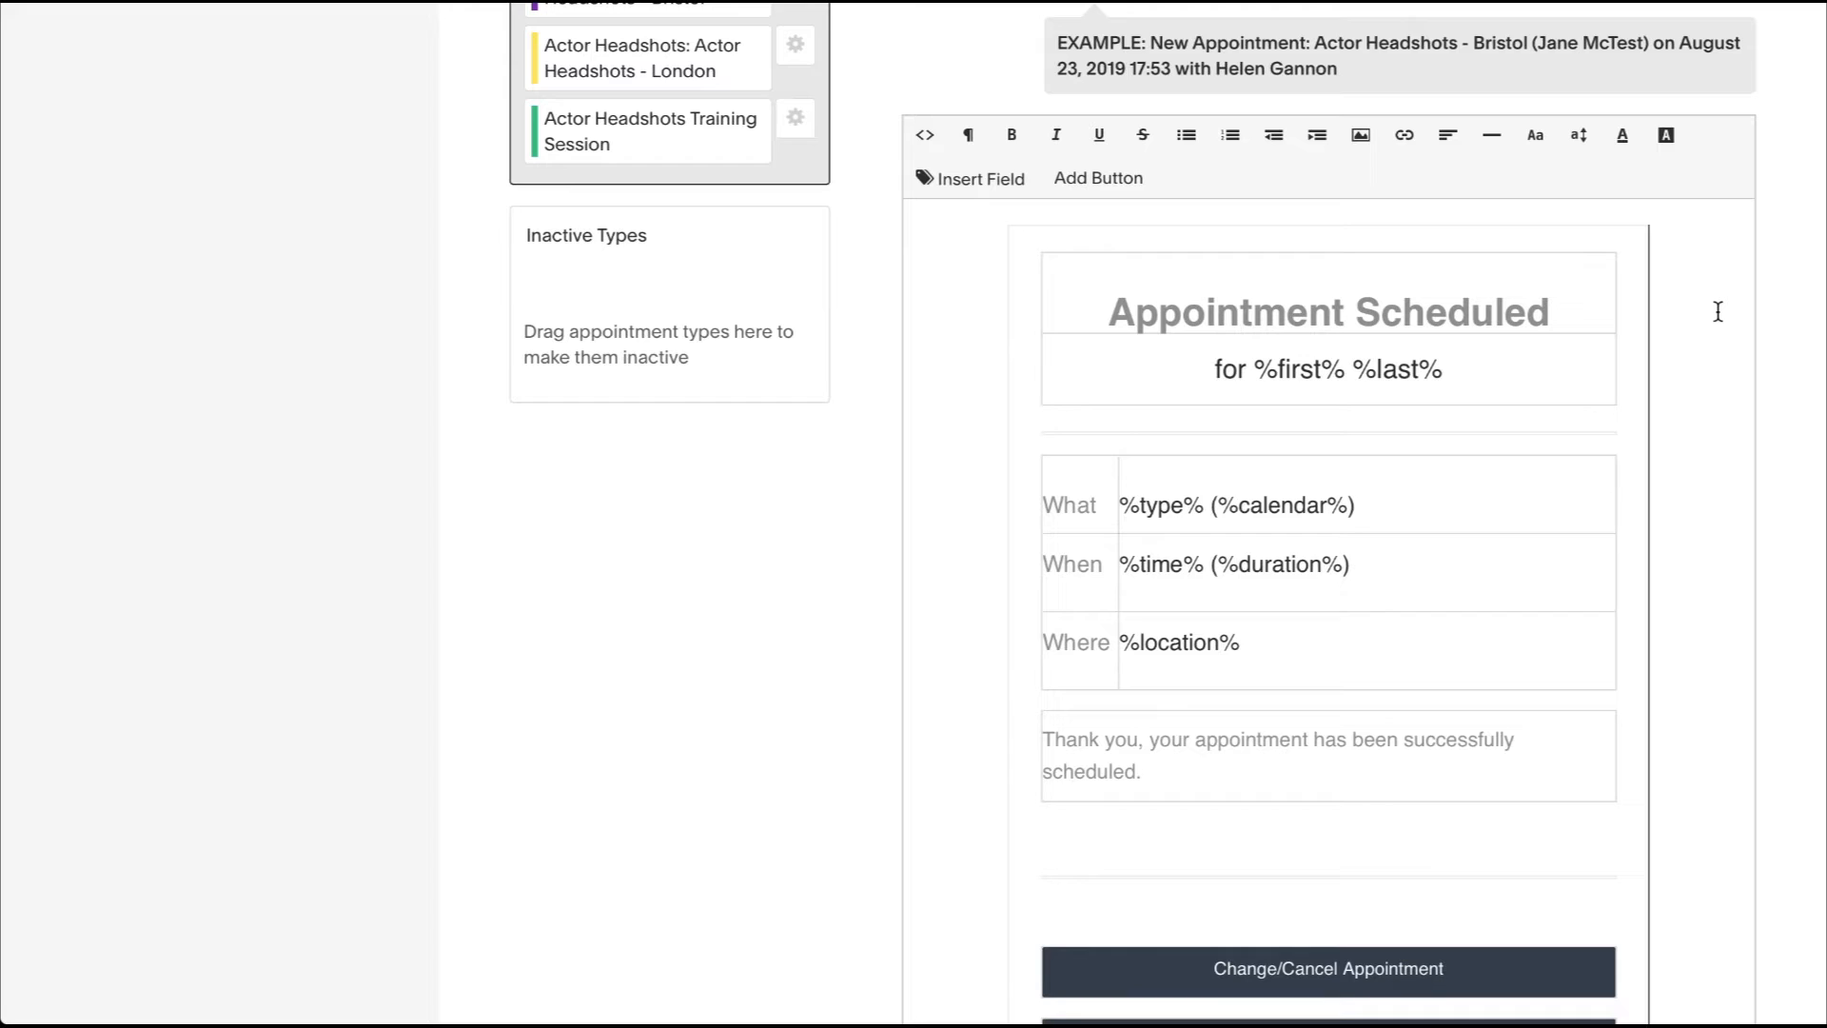
scroll(1717, 312, up, 1)
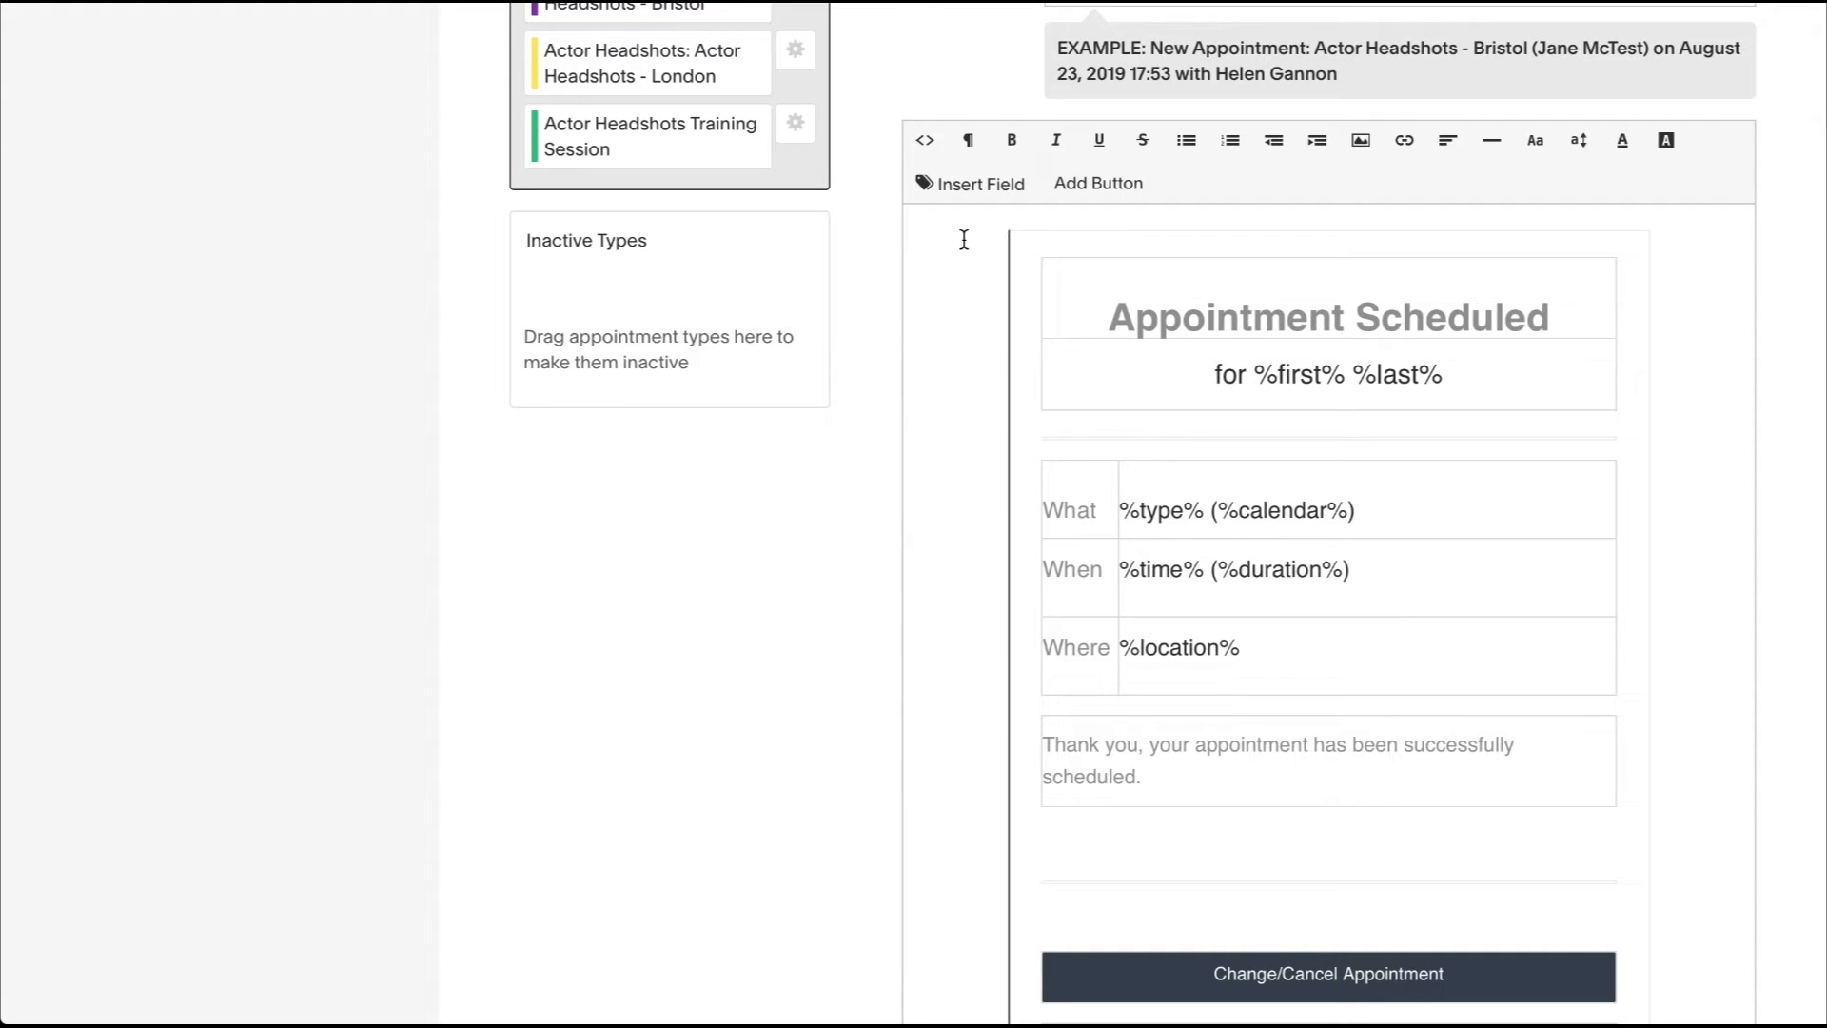
Open the email with the greeting 'Hi %first%,' on its own line
text(Hi)
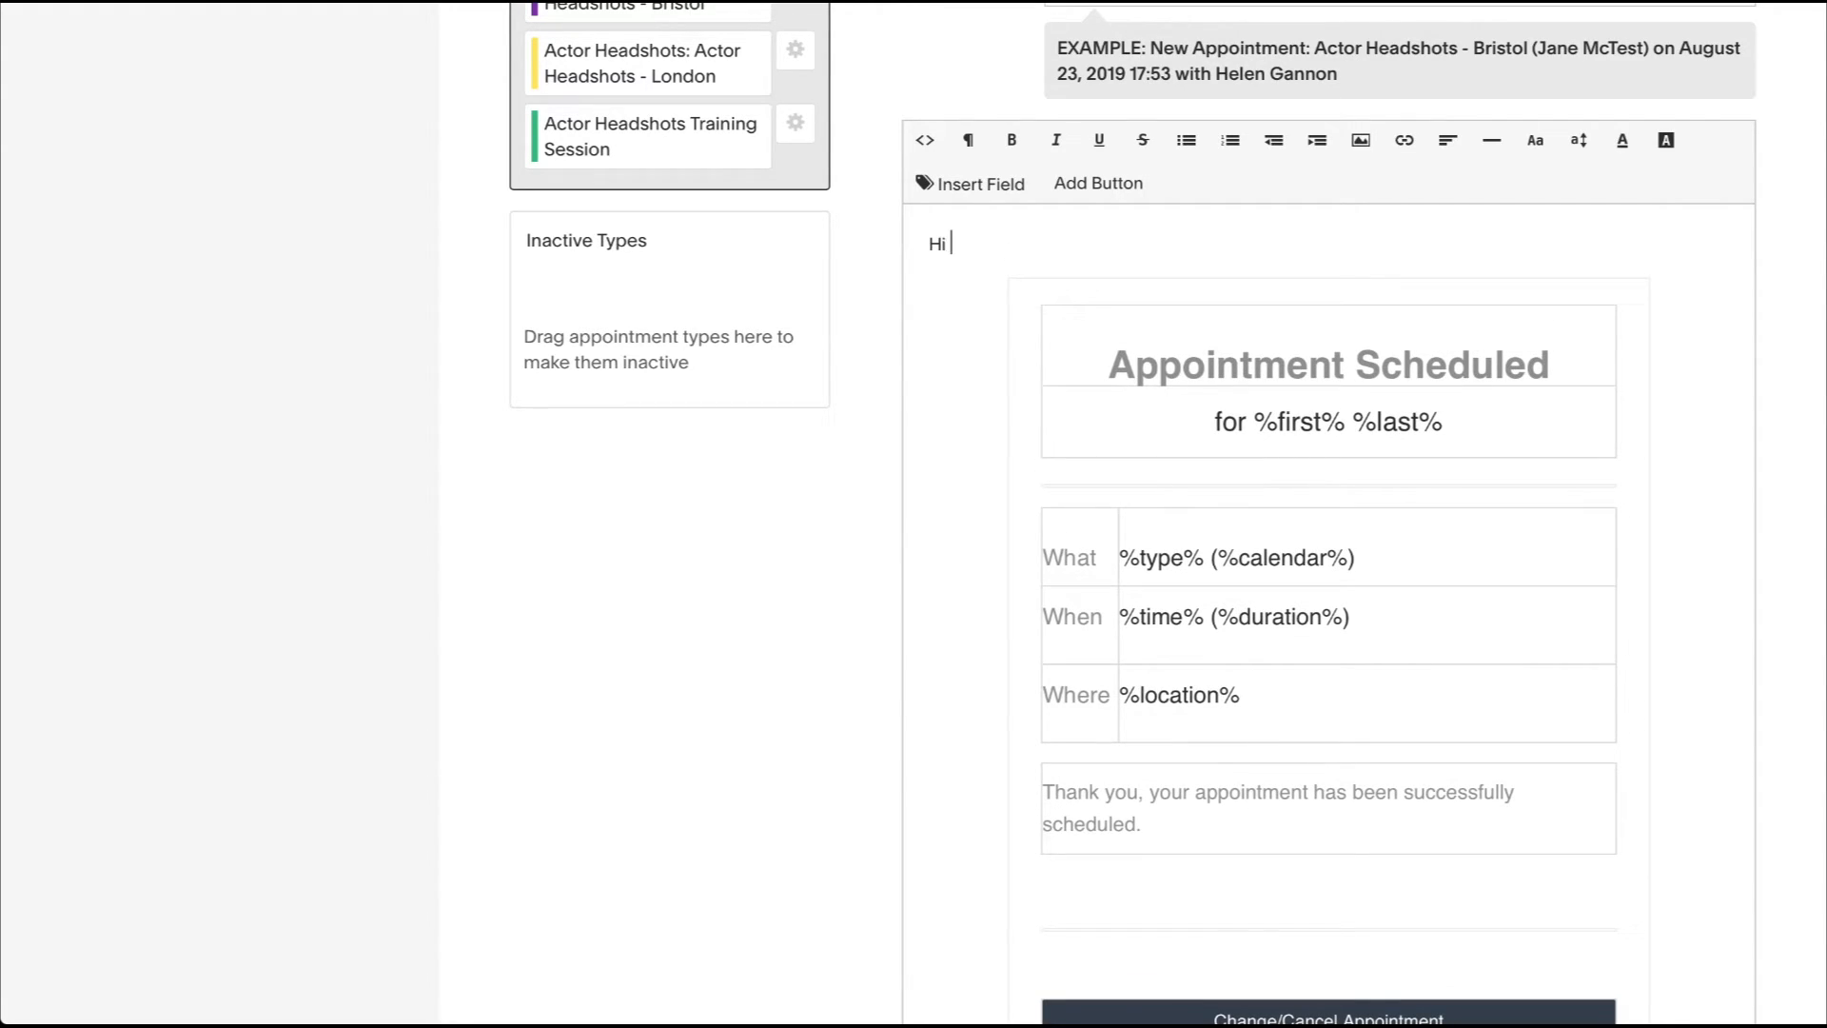
drag(1344, 421, 1258, 423)
key(ctrl+c)
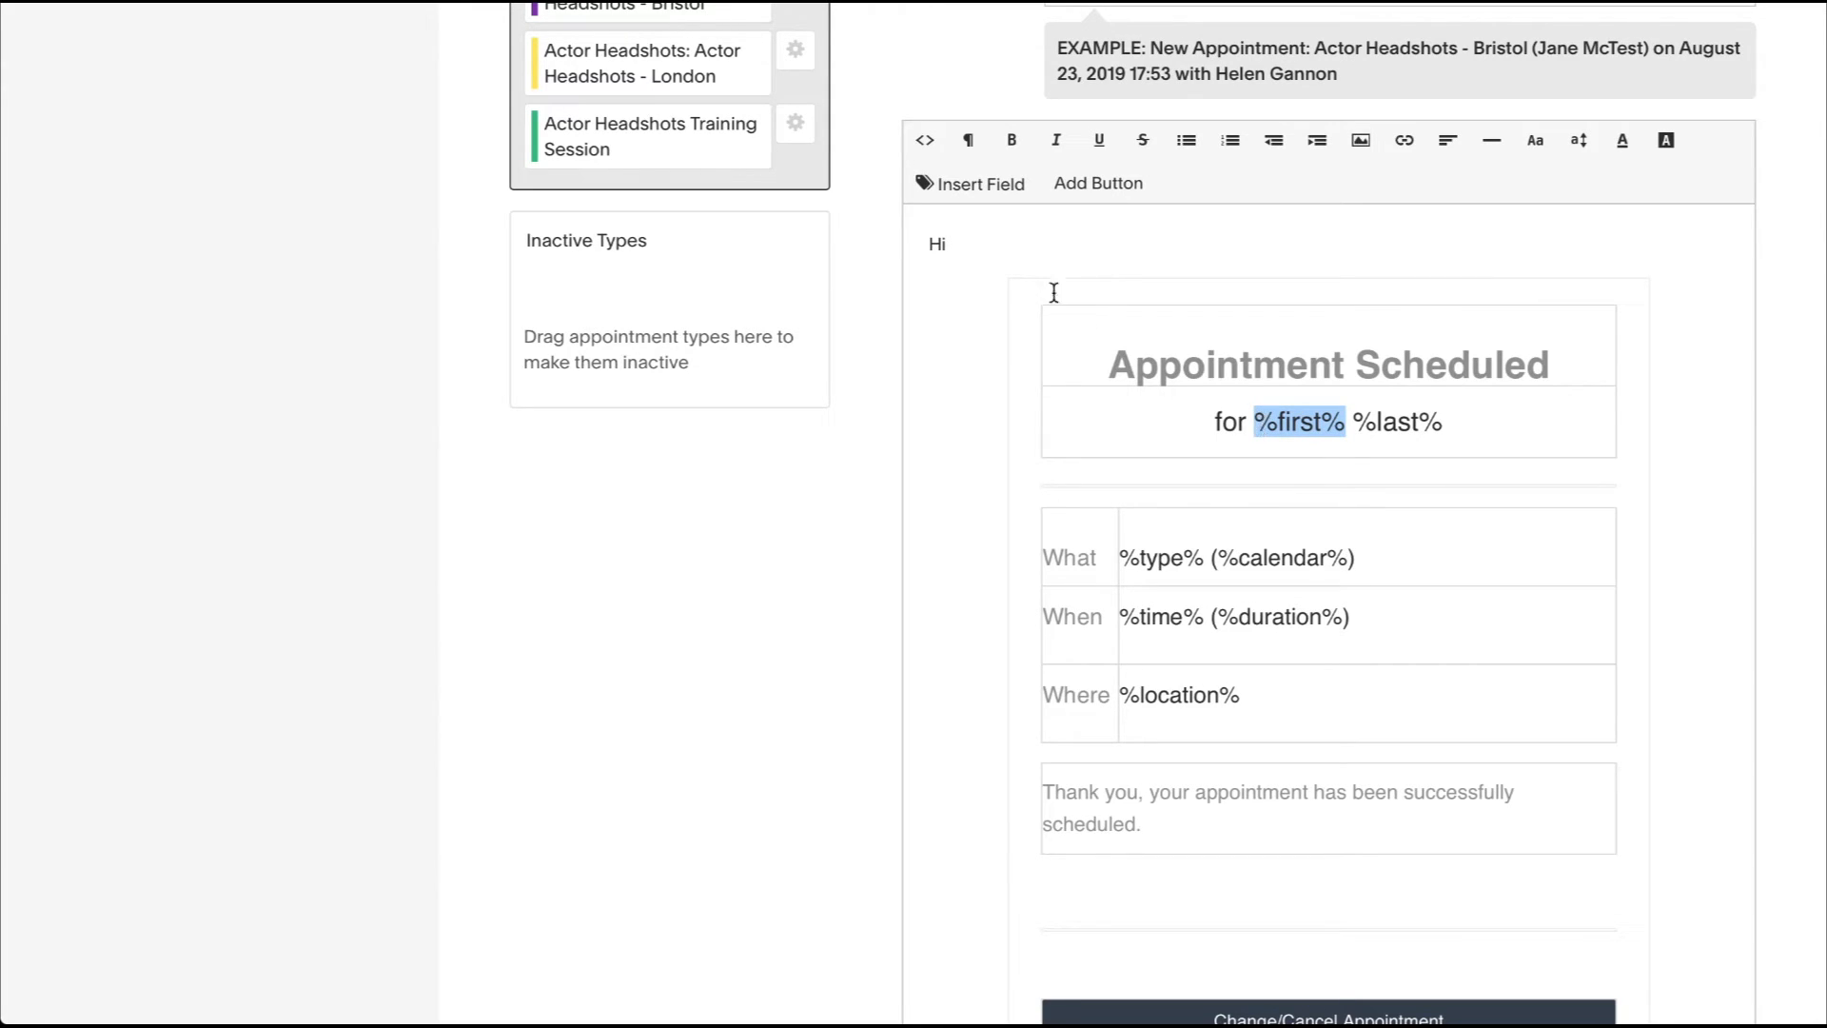
click(974, 248)
key(ctrl+v)
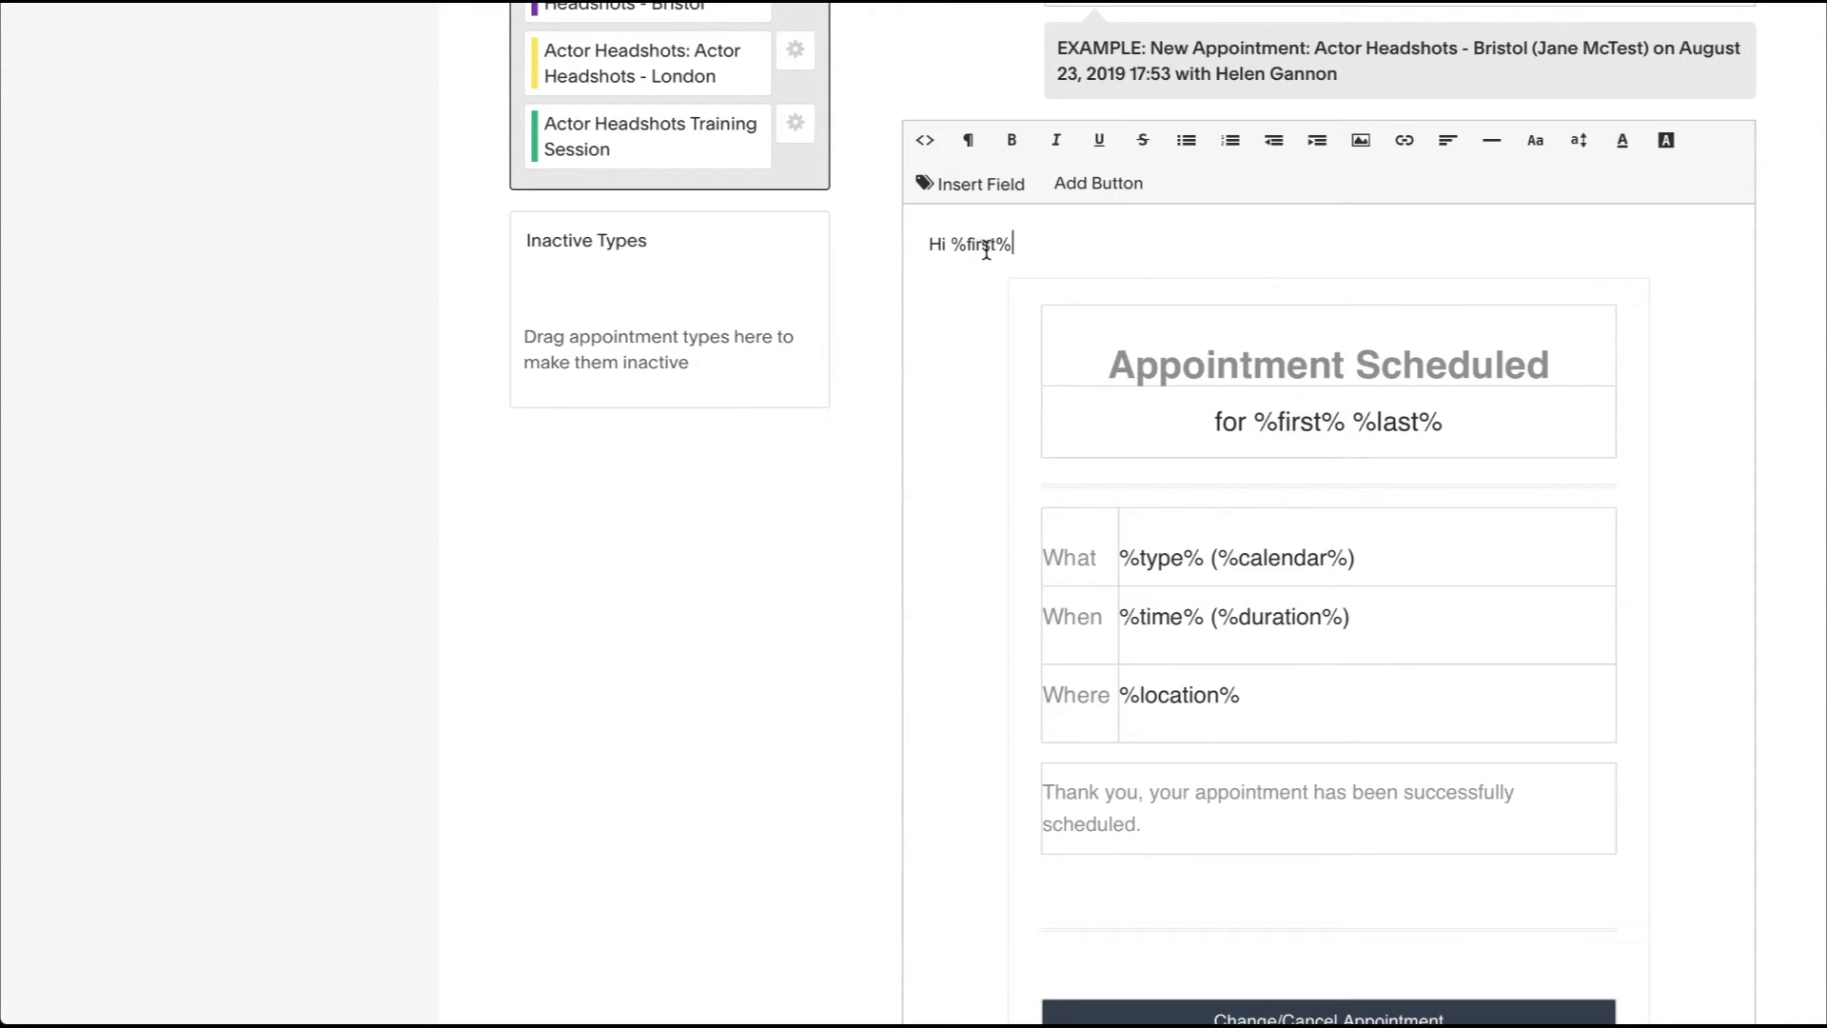
text(,)
key(Return)
key(Return)
key(BackSpace)
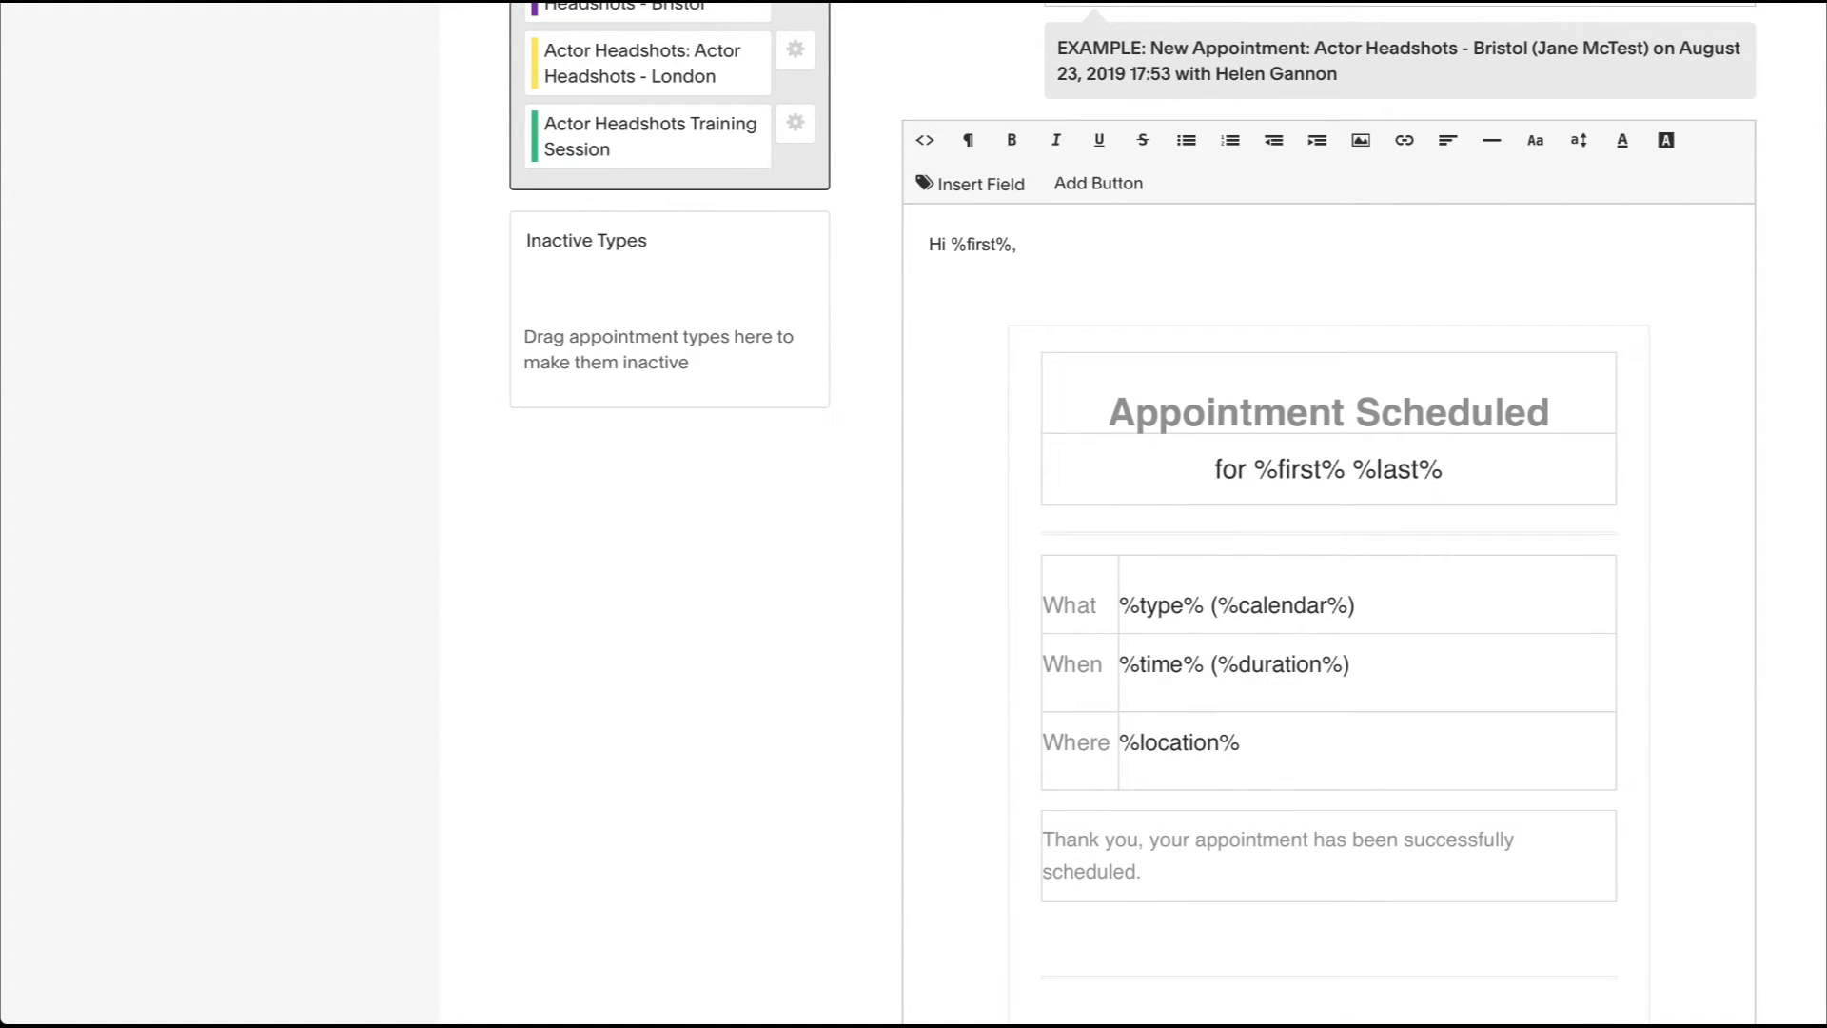
Add 'Thanks so much for booking a session. The details are as follows:' above the template
text(Thanks)
key(BackSpace)
key(BackSpace)
text(s so much for bo)
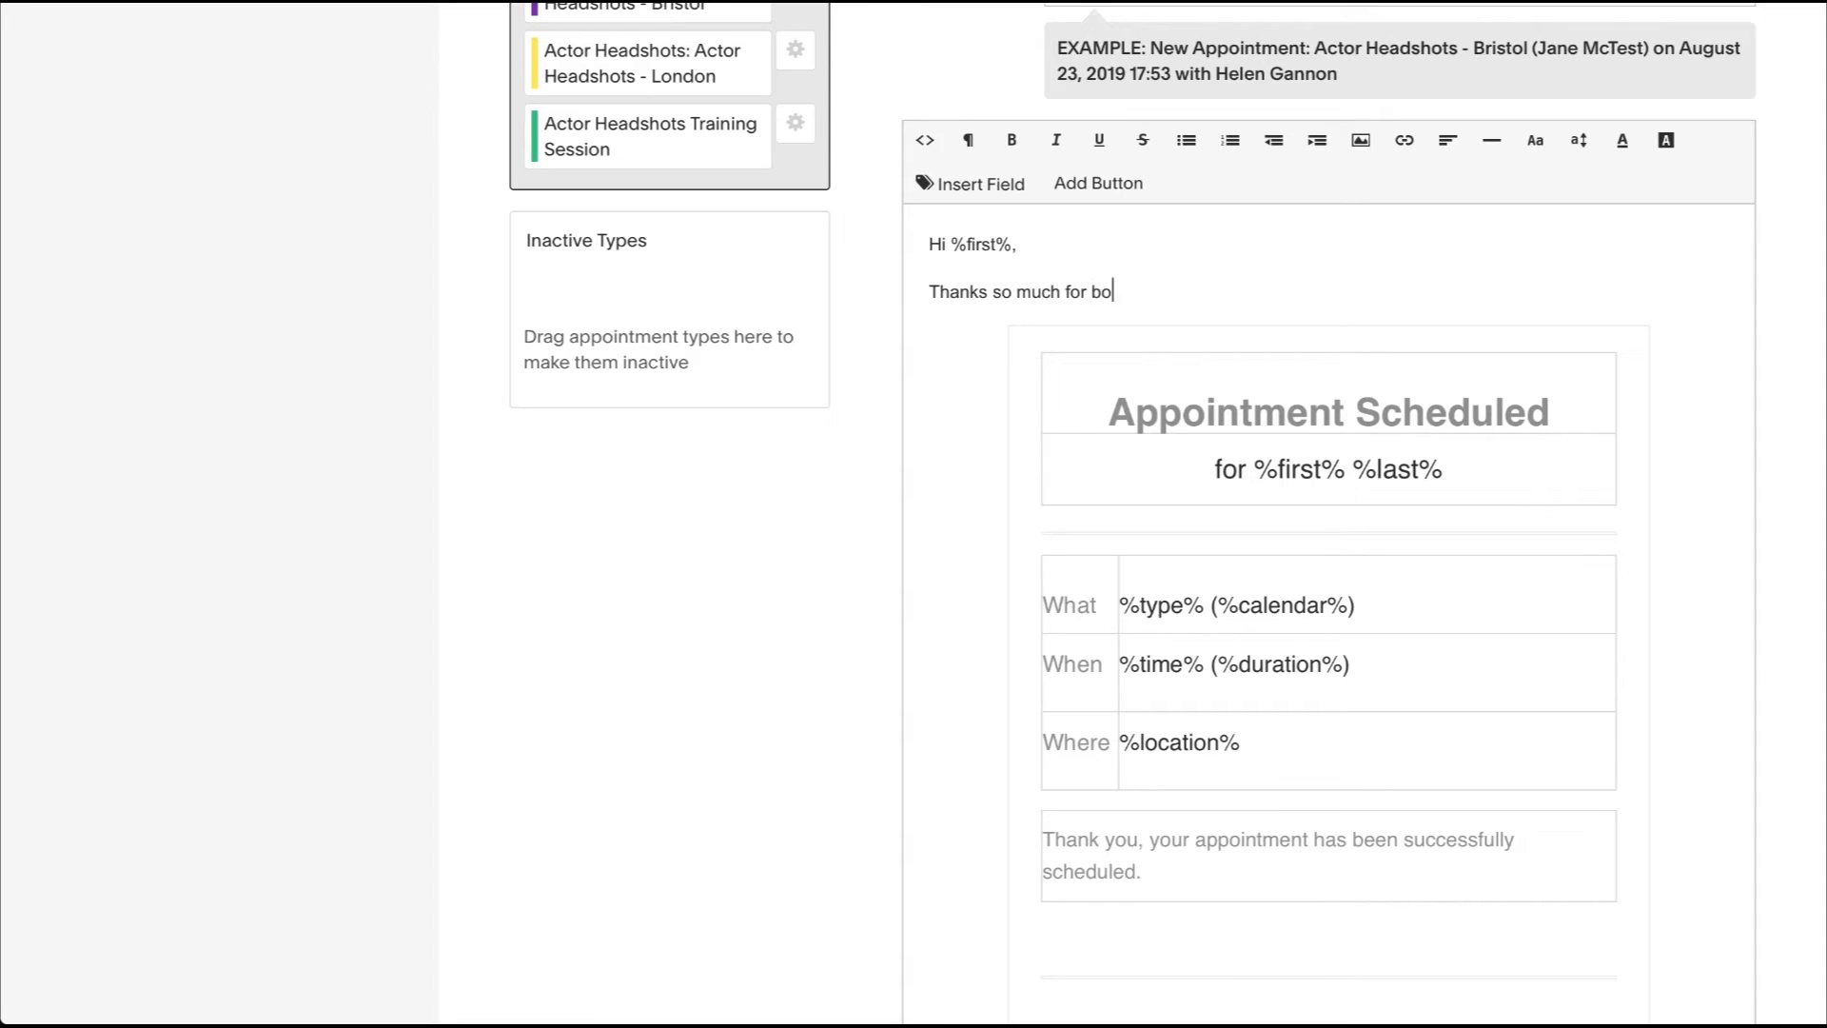
text(oking a session. The )
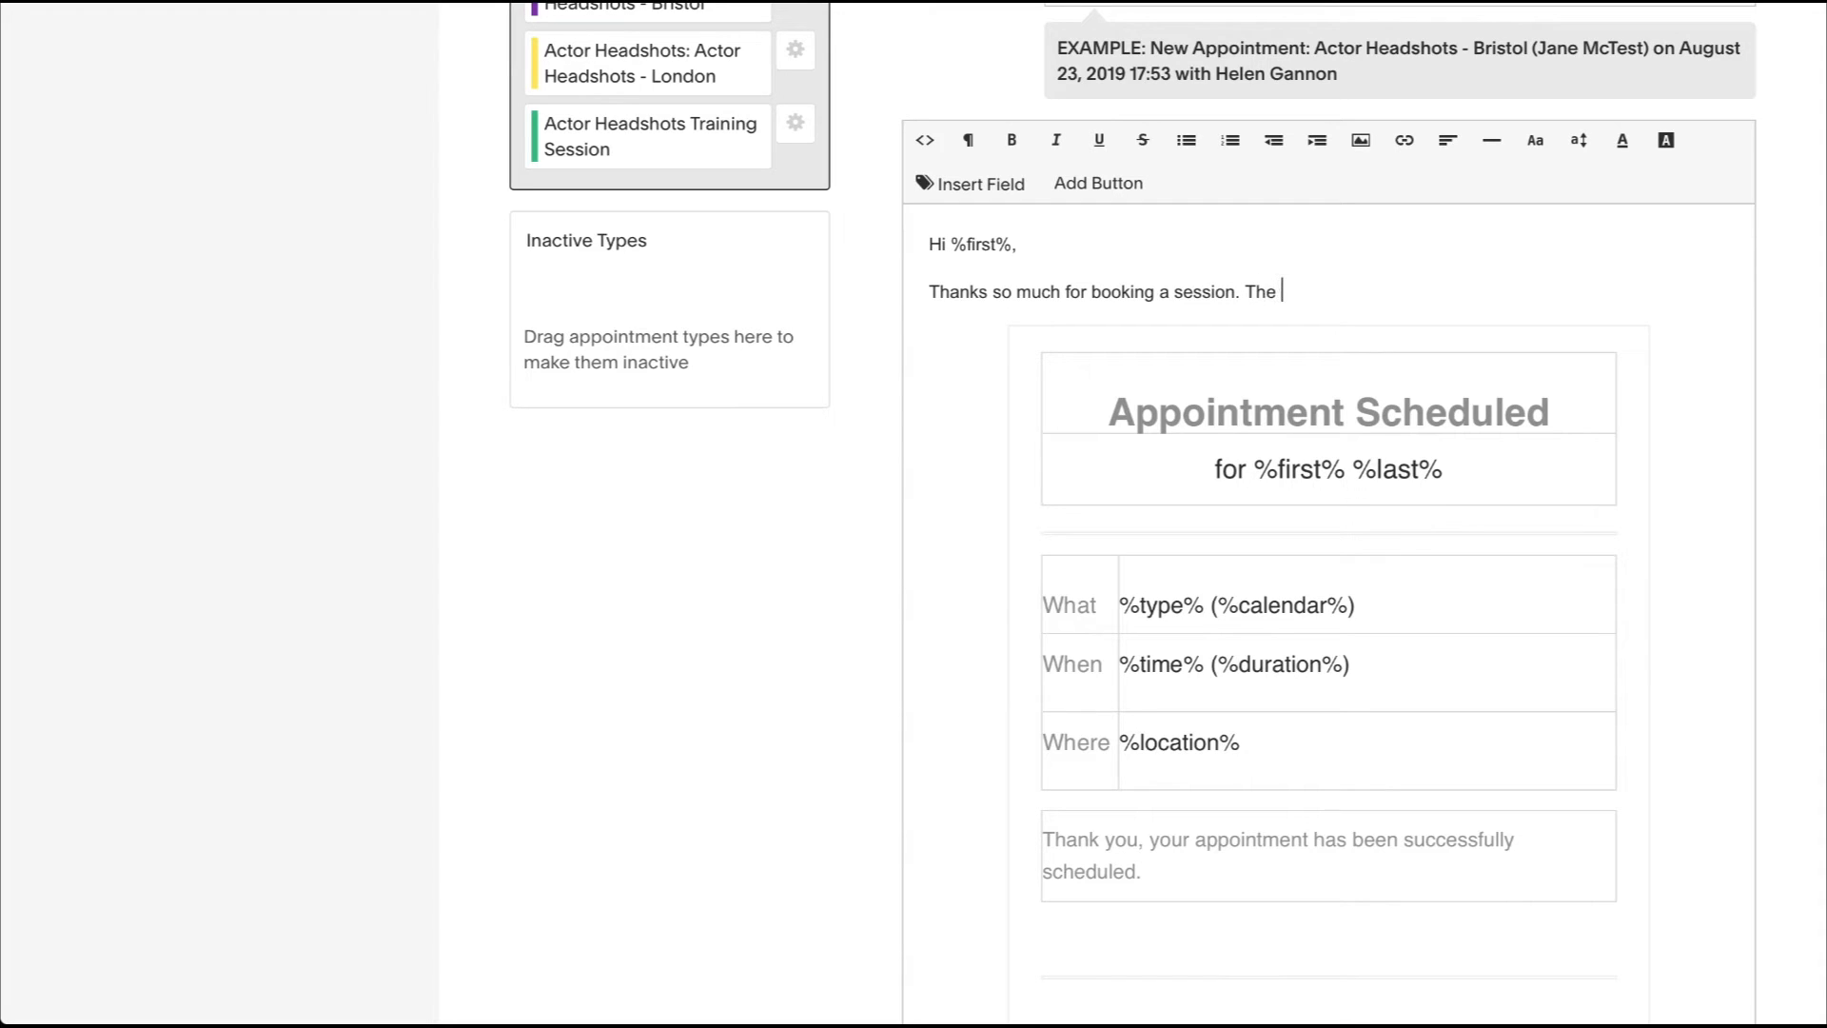
text(details are as follows)
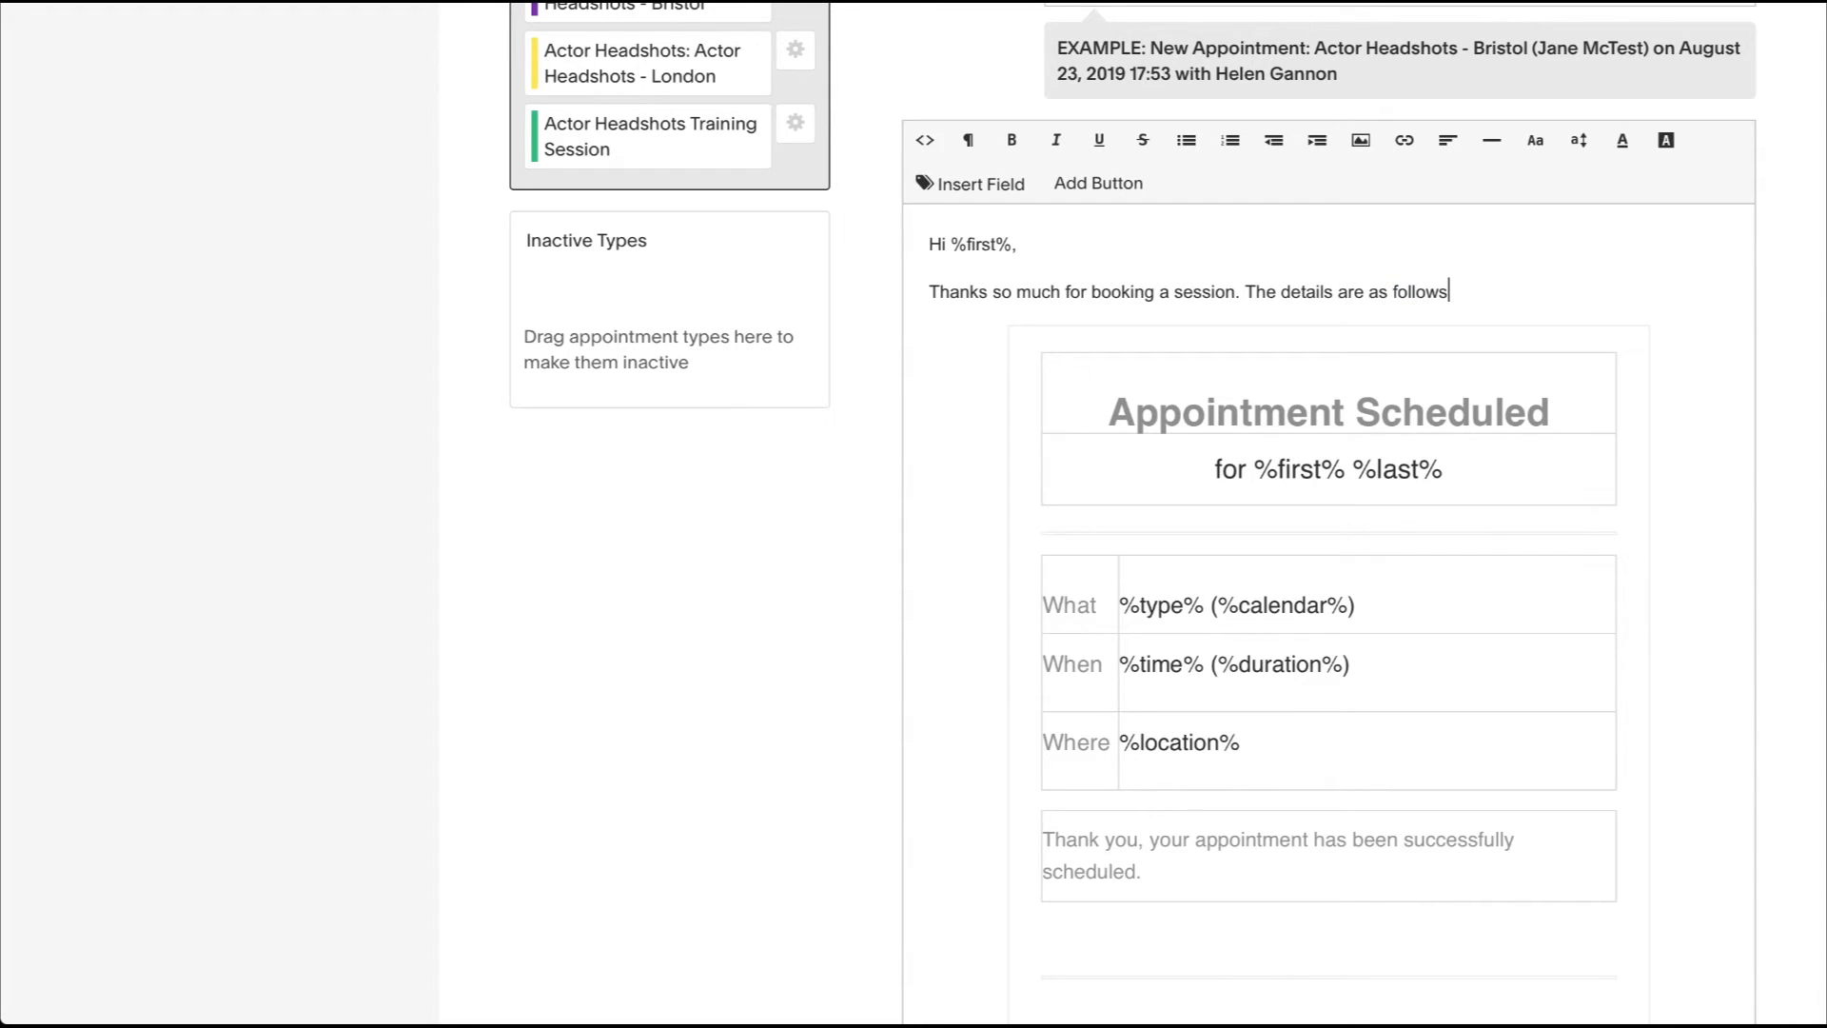
text(:)
key(Return)
key(Return)
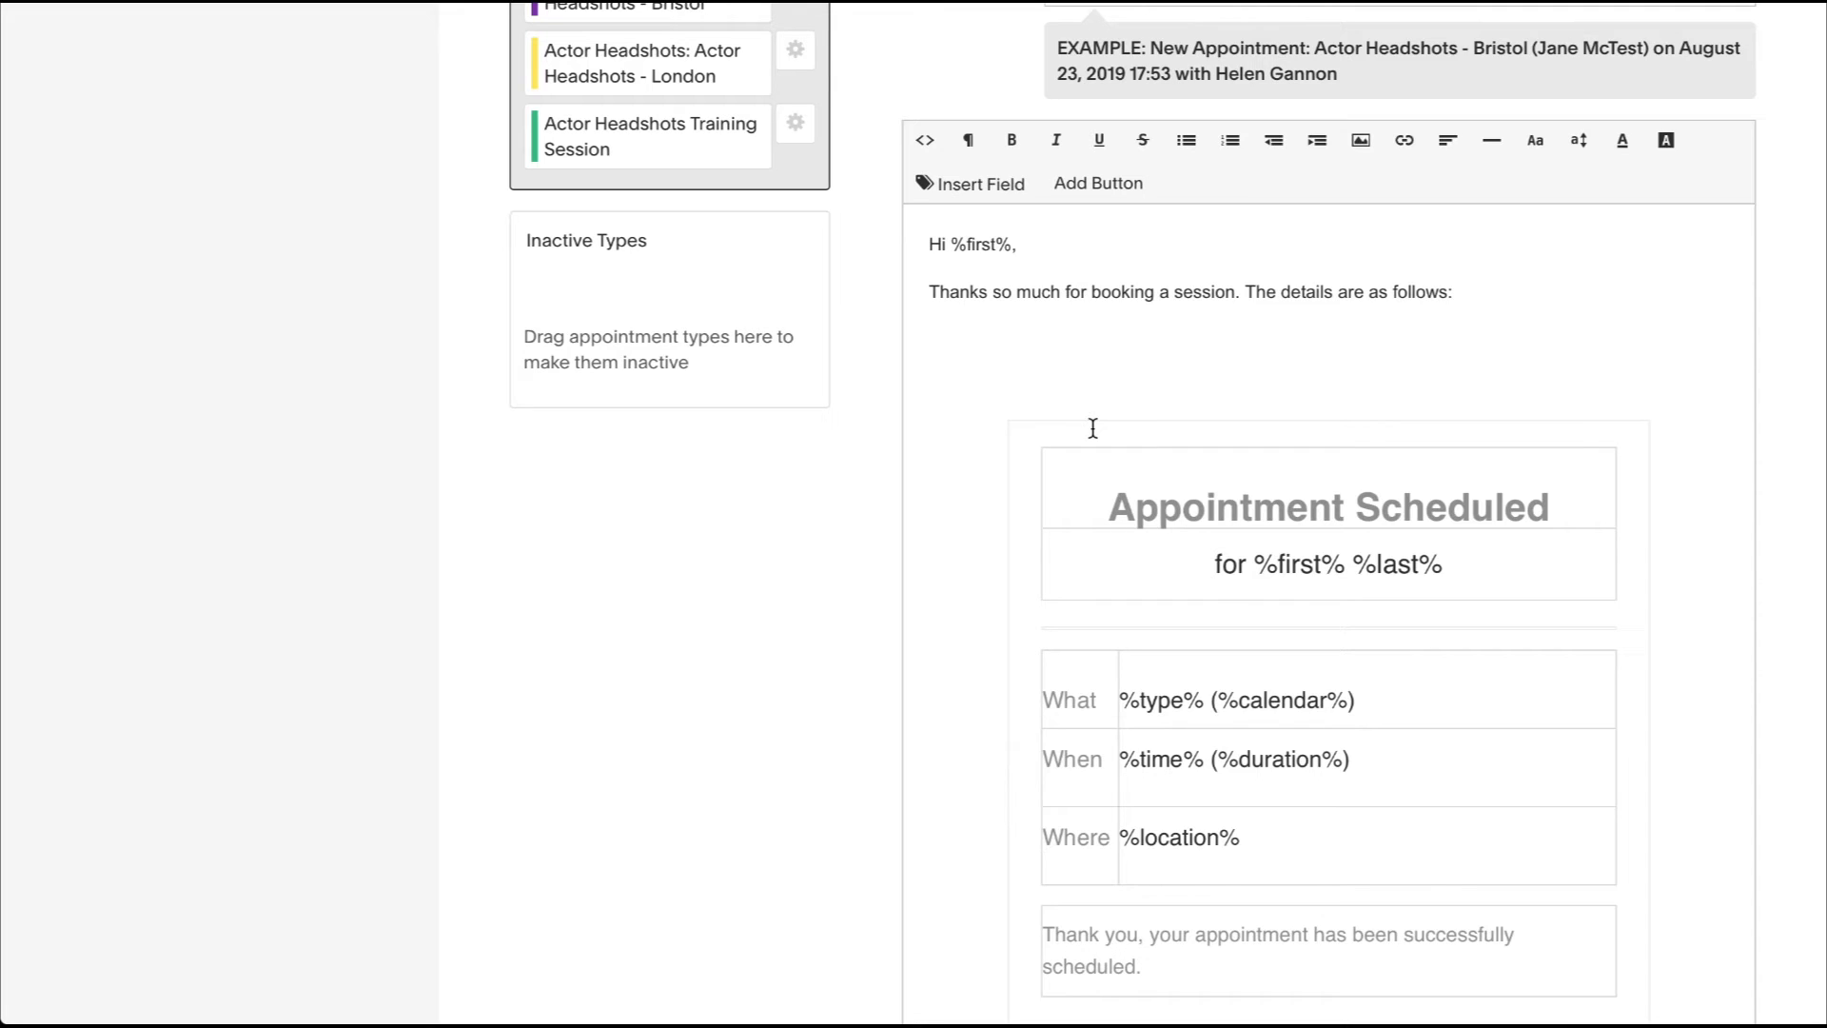
Make 'The details are as follows:' bold in the confirmation email
scroll(1437, 533, down, 3)
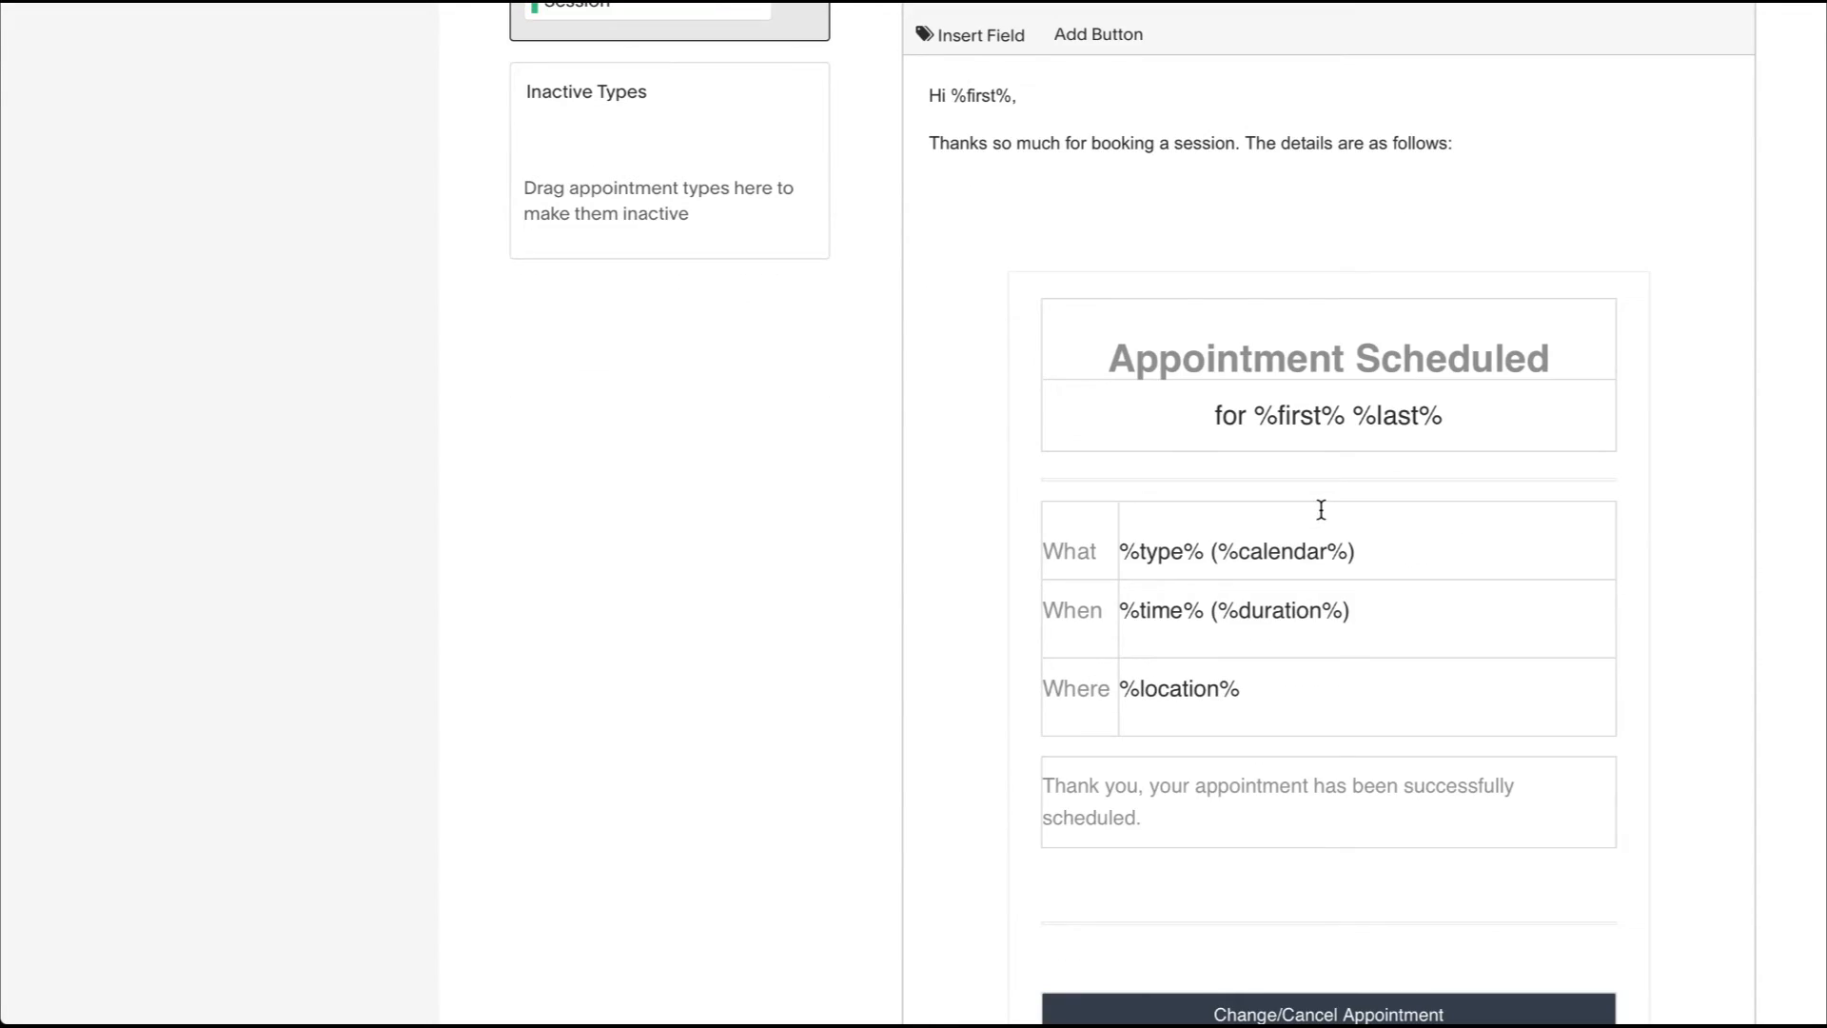
scroll(1493, 598, down, 1)
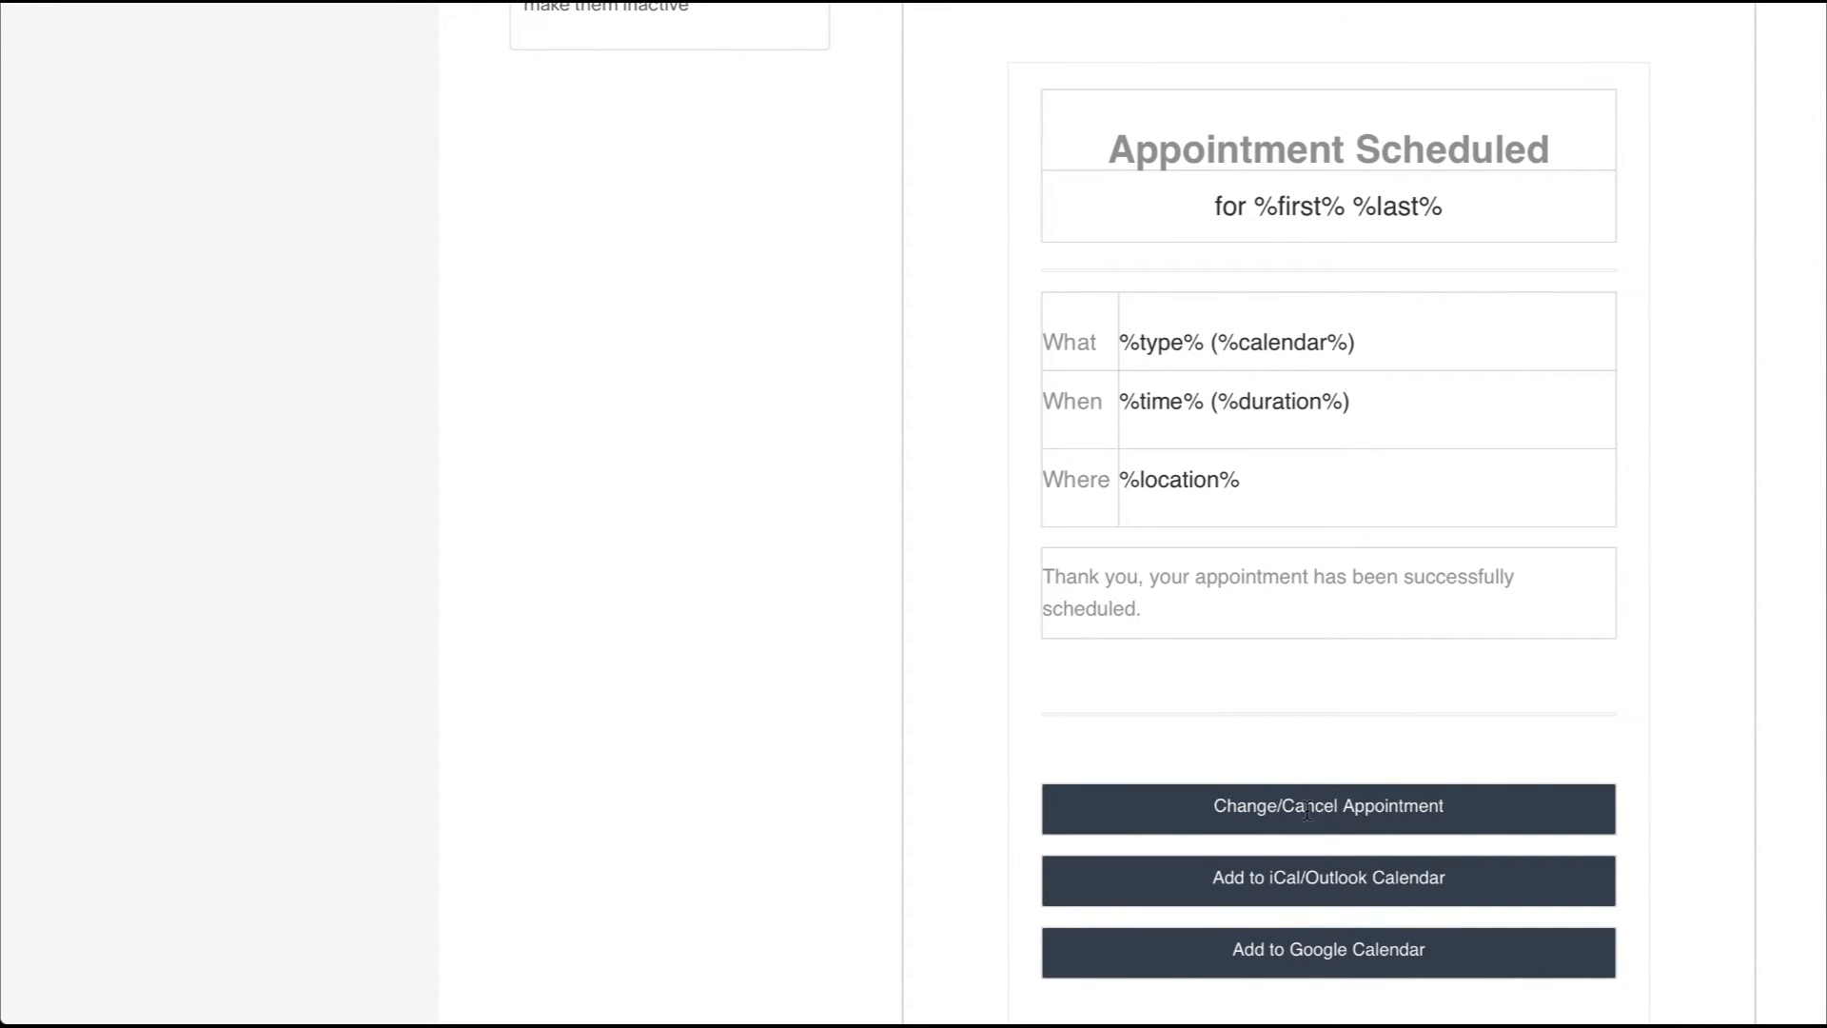
scroll(1329, 810, down, 1)
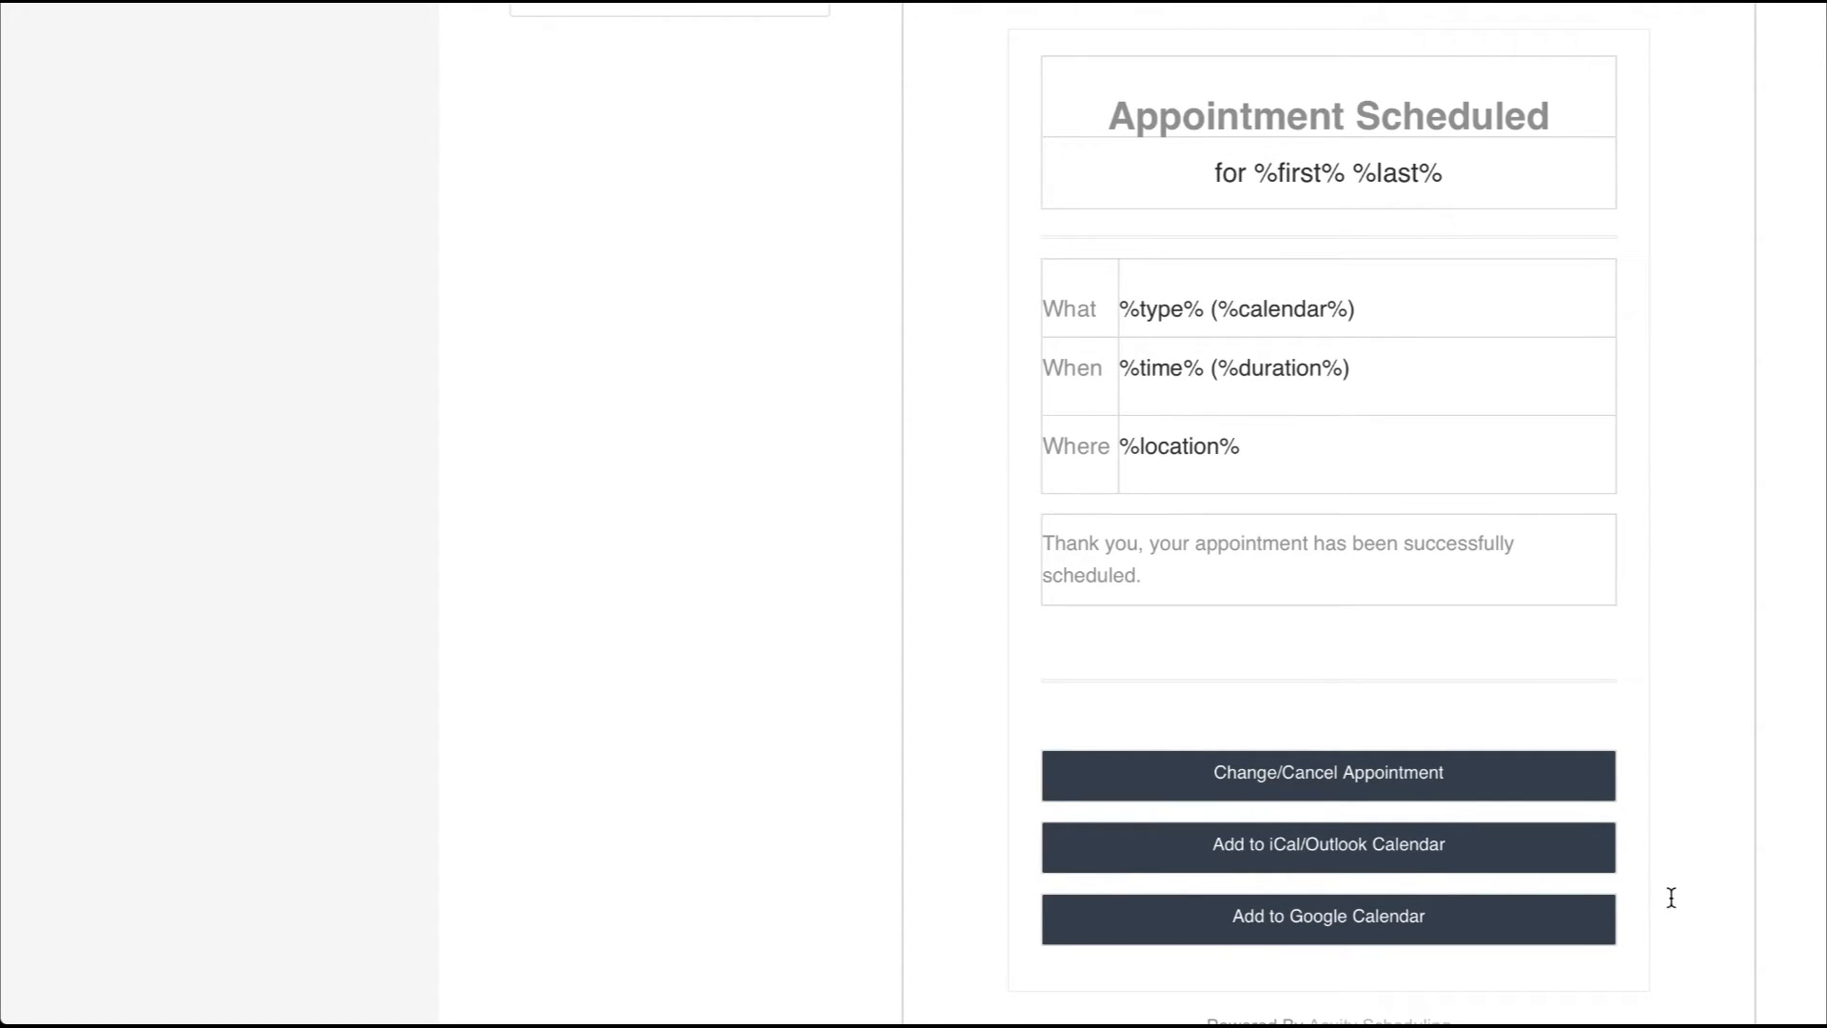
scroll(1671, 897, up, 5)
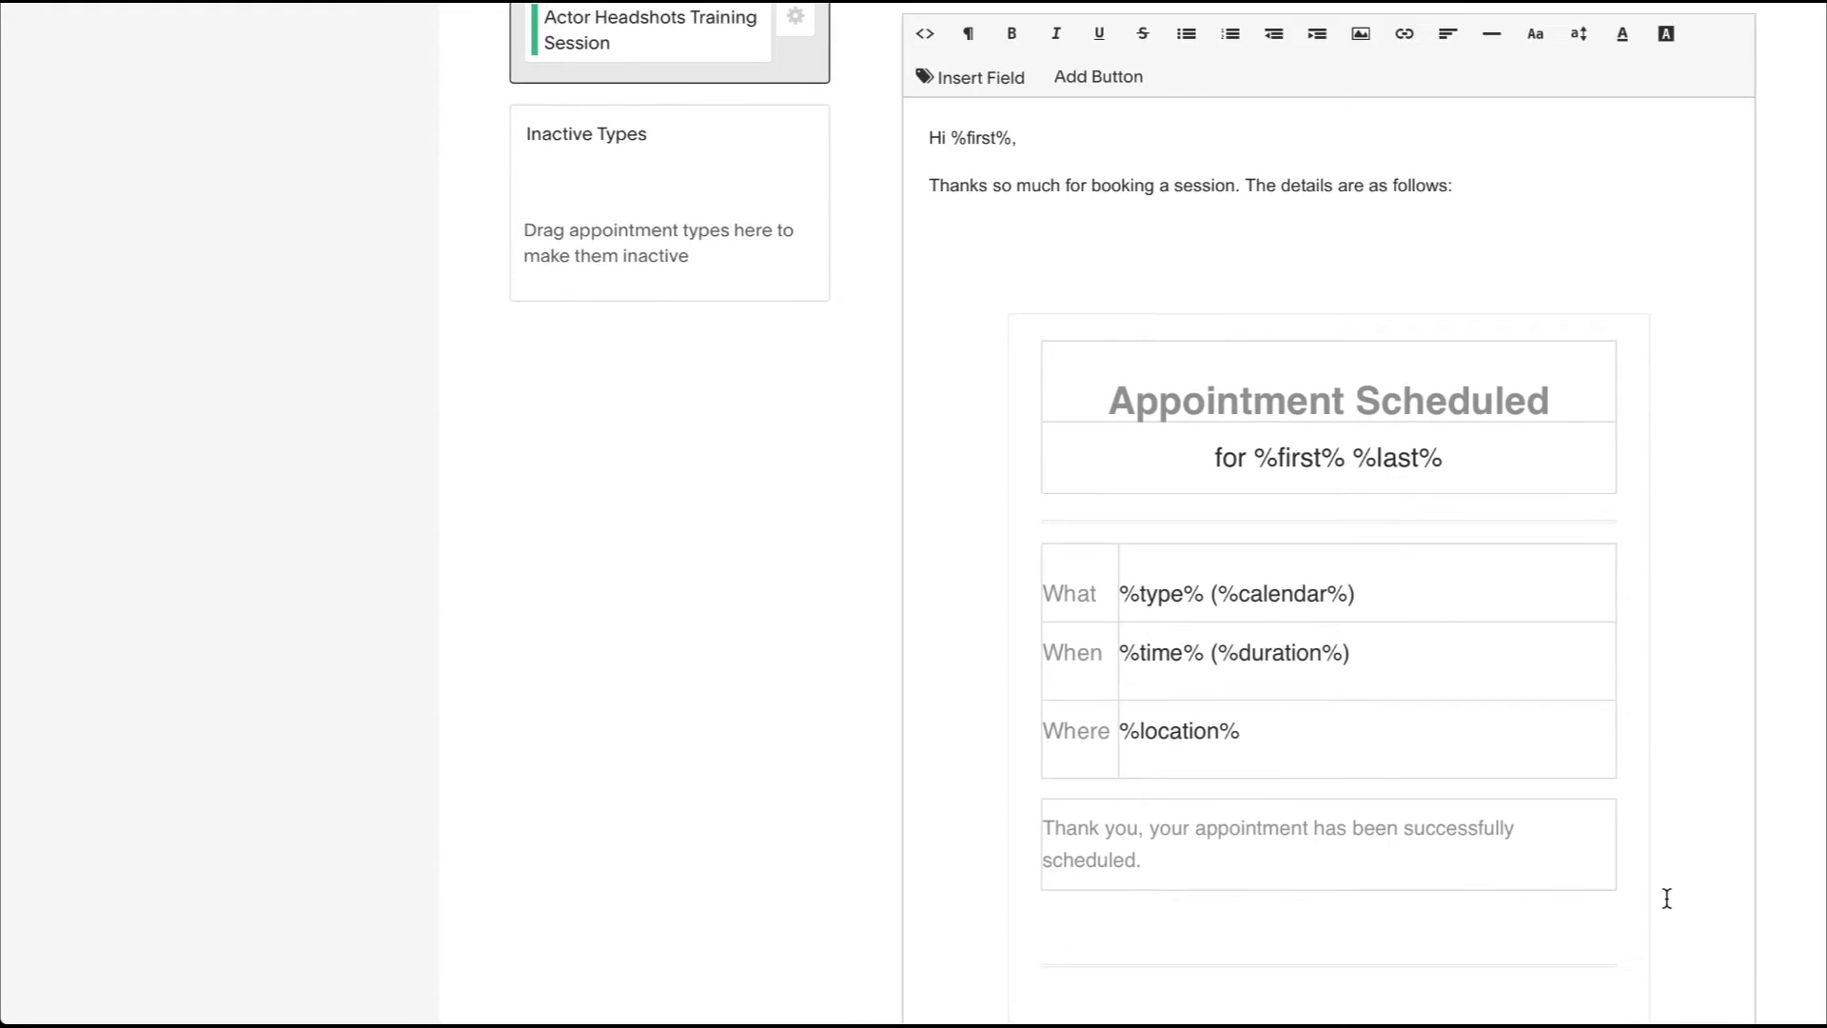
scroll(1542, 324, up, 1)
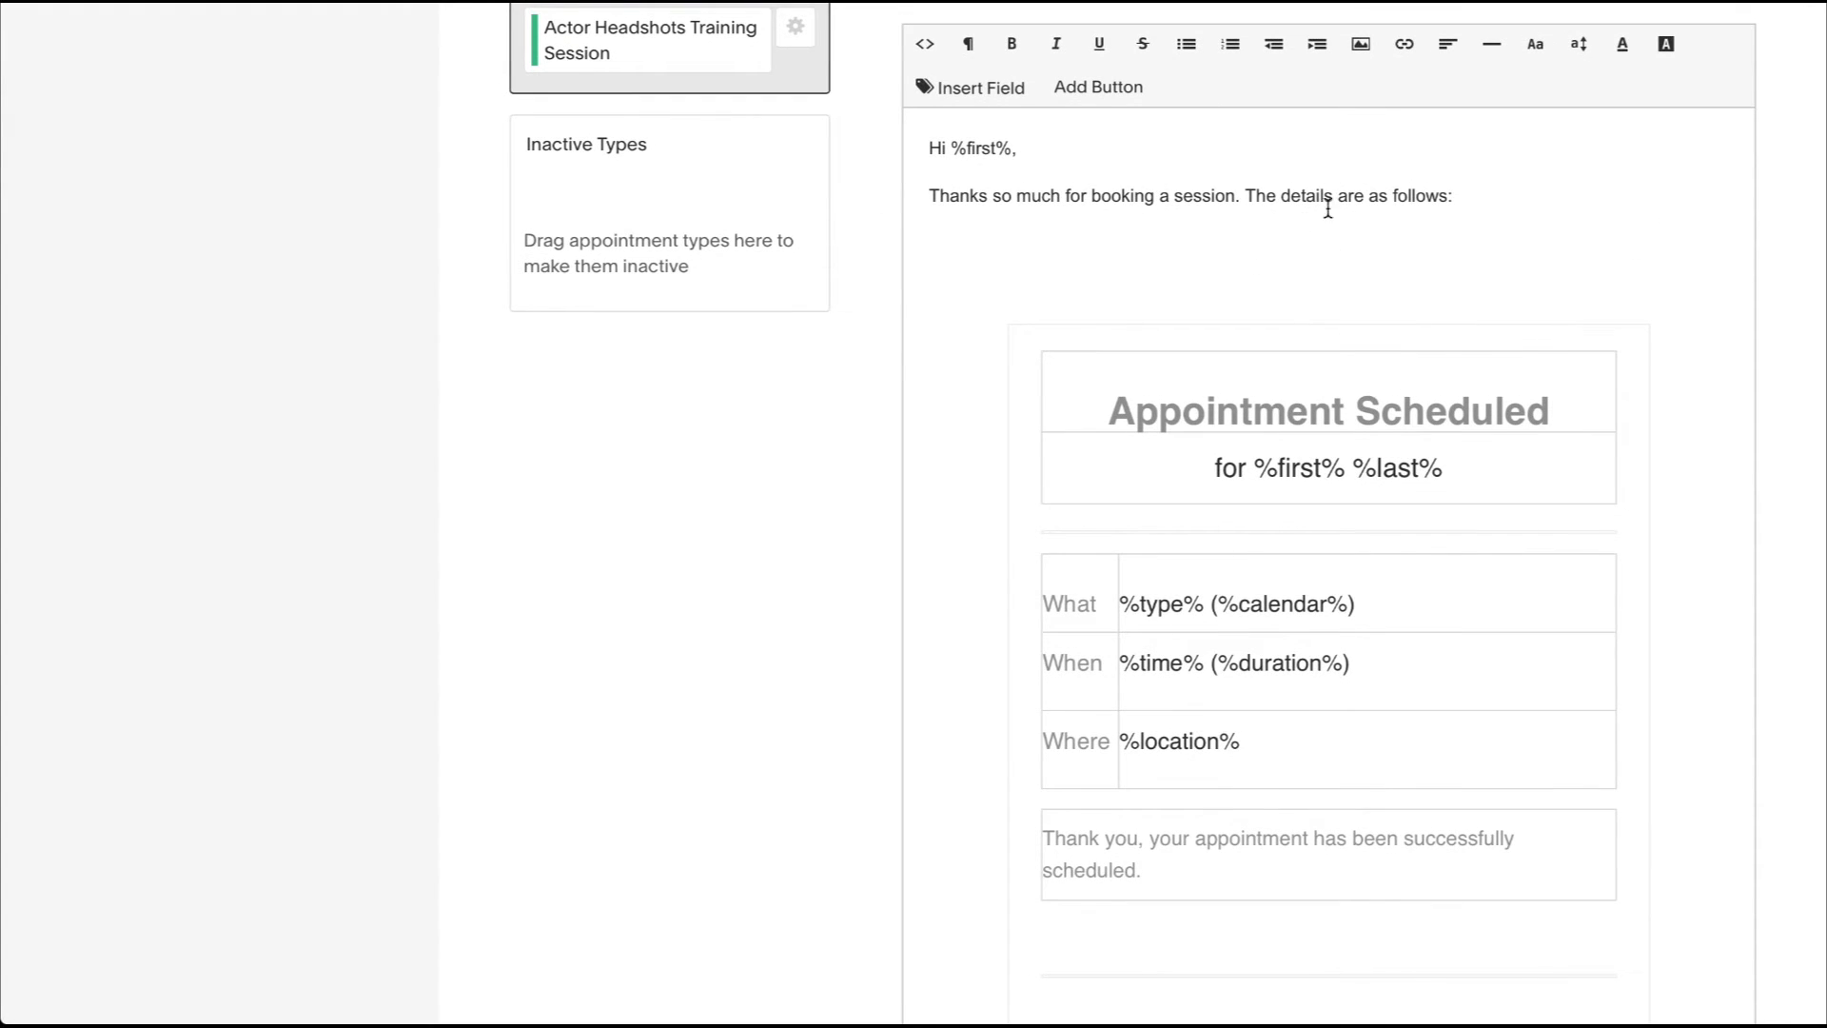
drag(1456, 195, 1031, 188)
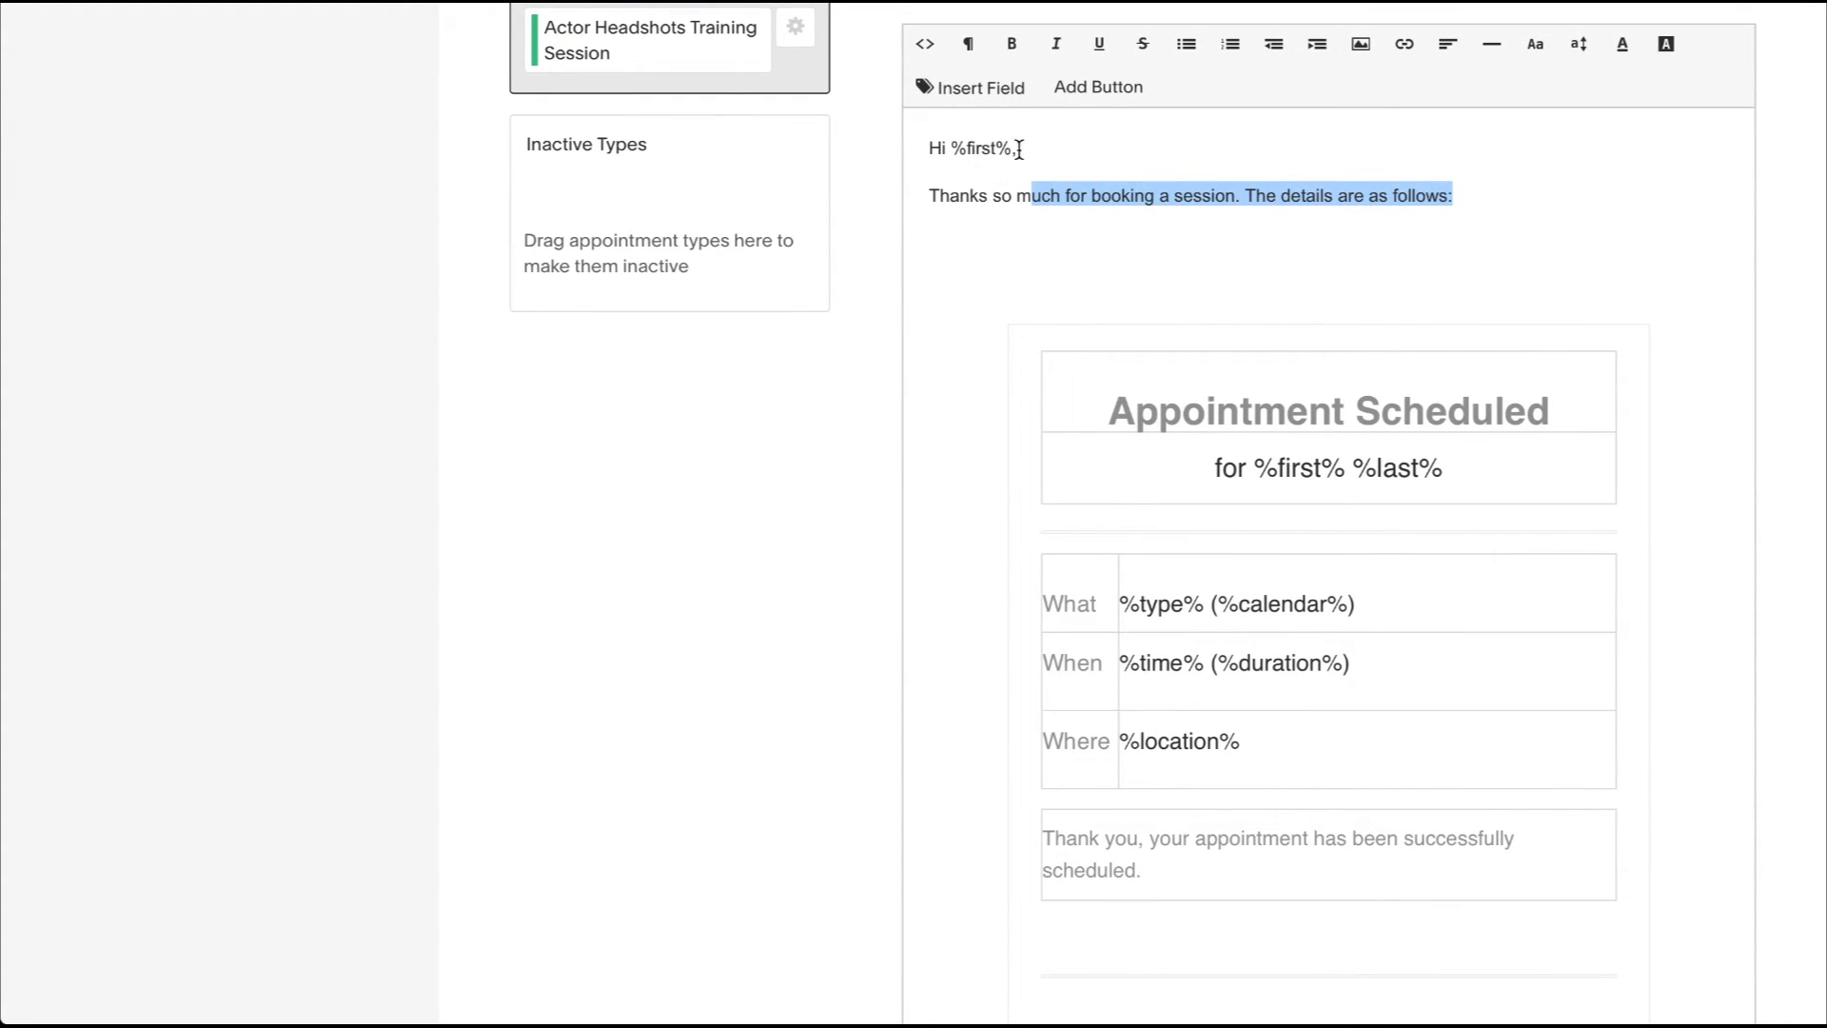
drag(1461, 195, 1242, 192)
click(1011, 44)
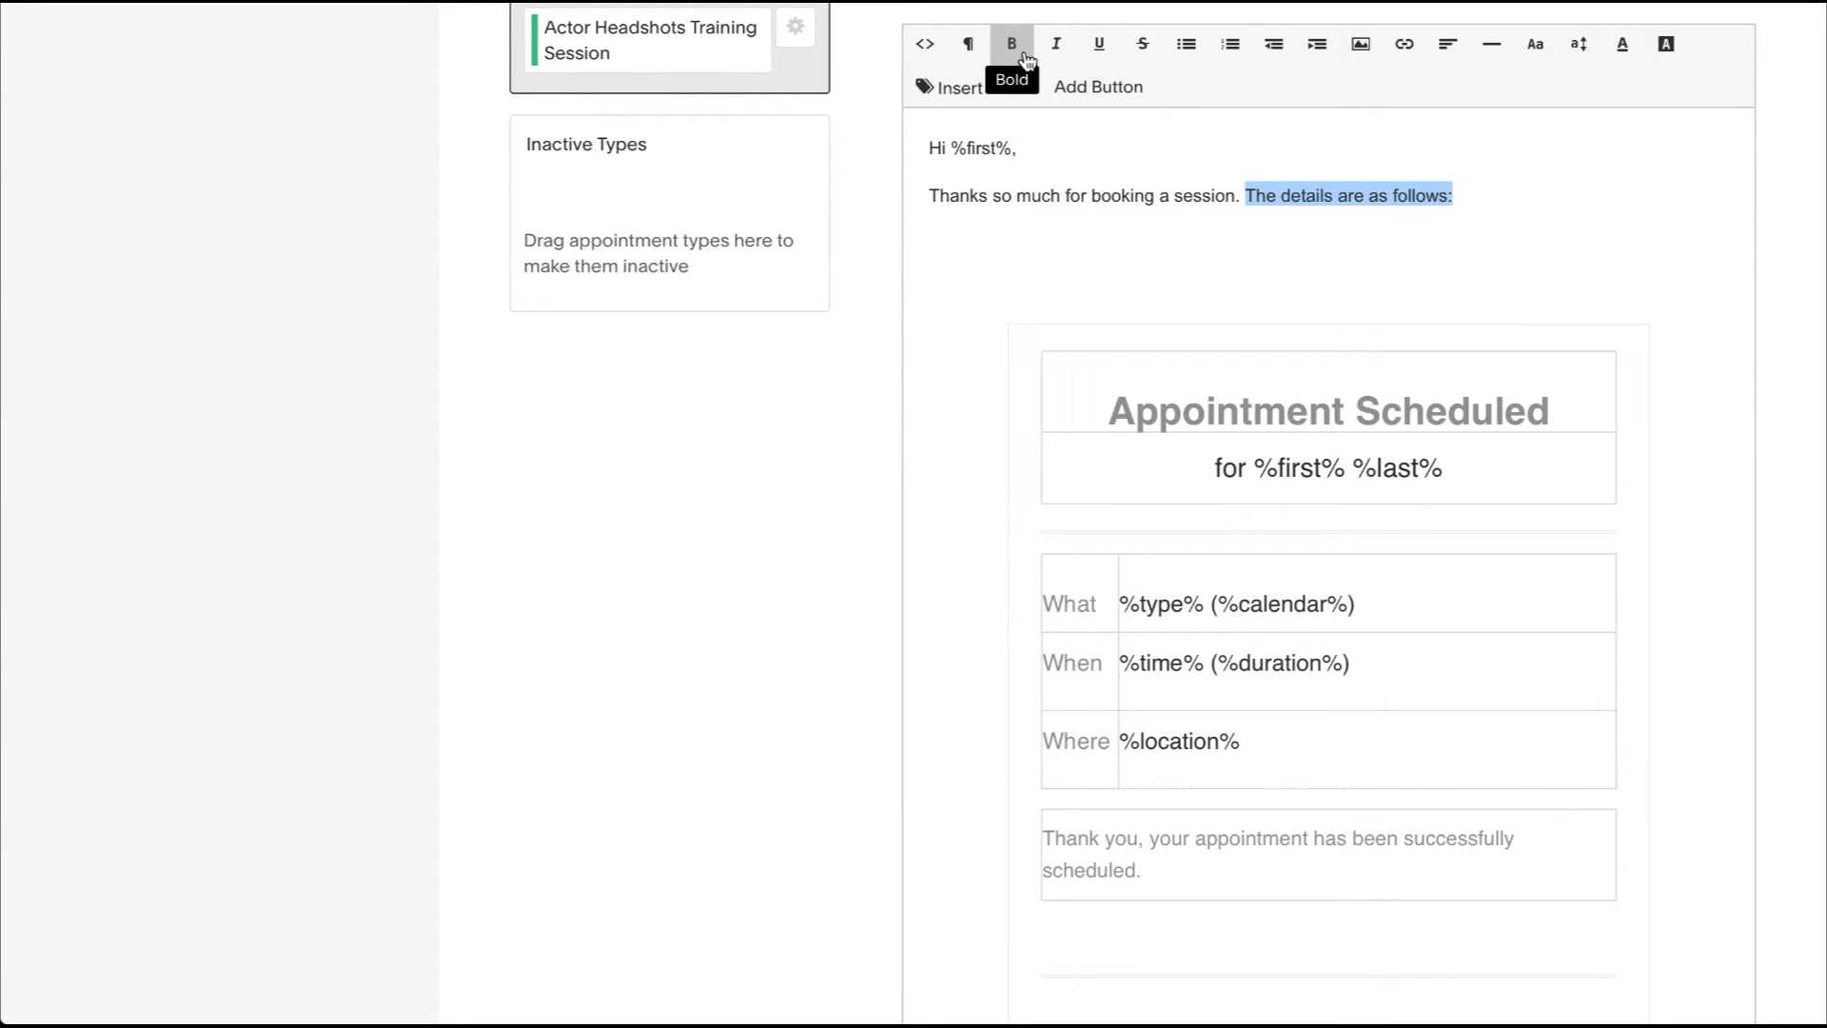
click(1021, 84)
click(1546, 223)
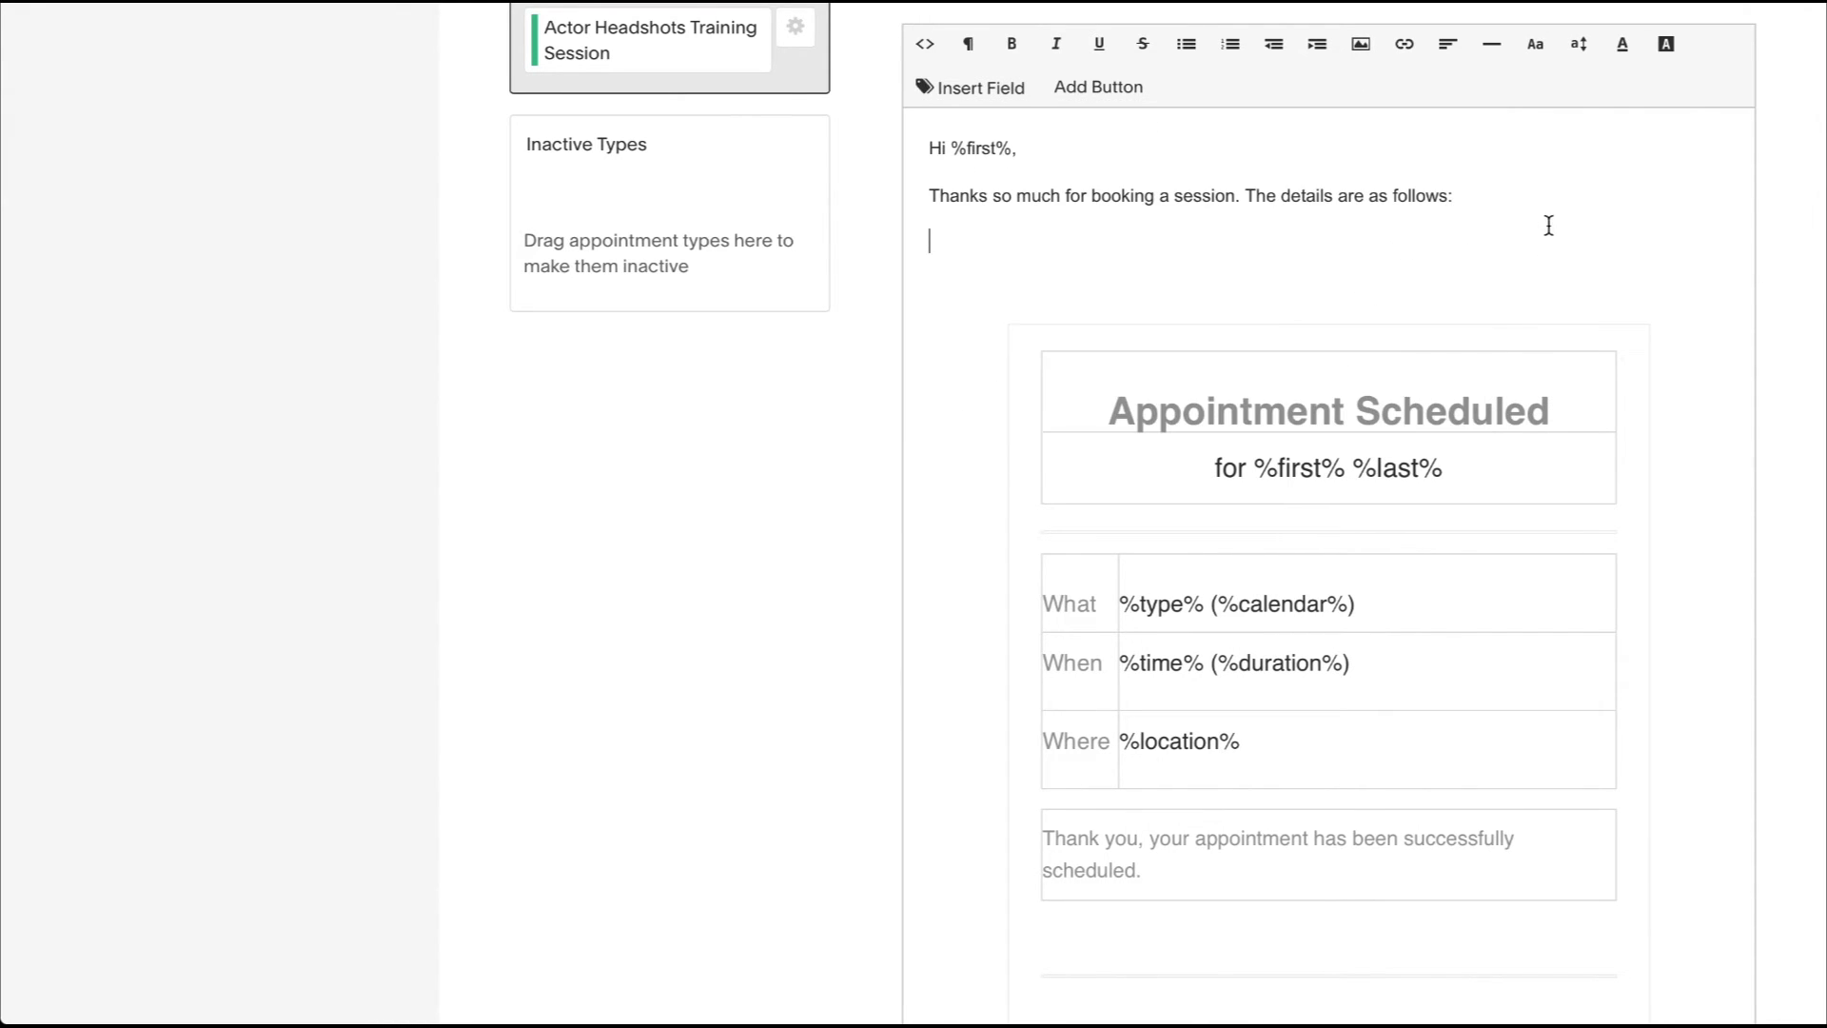
drag(1481, 204, 1228, 186)
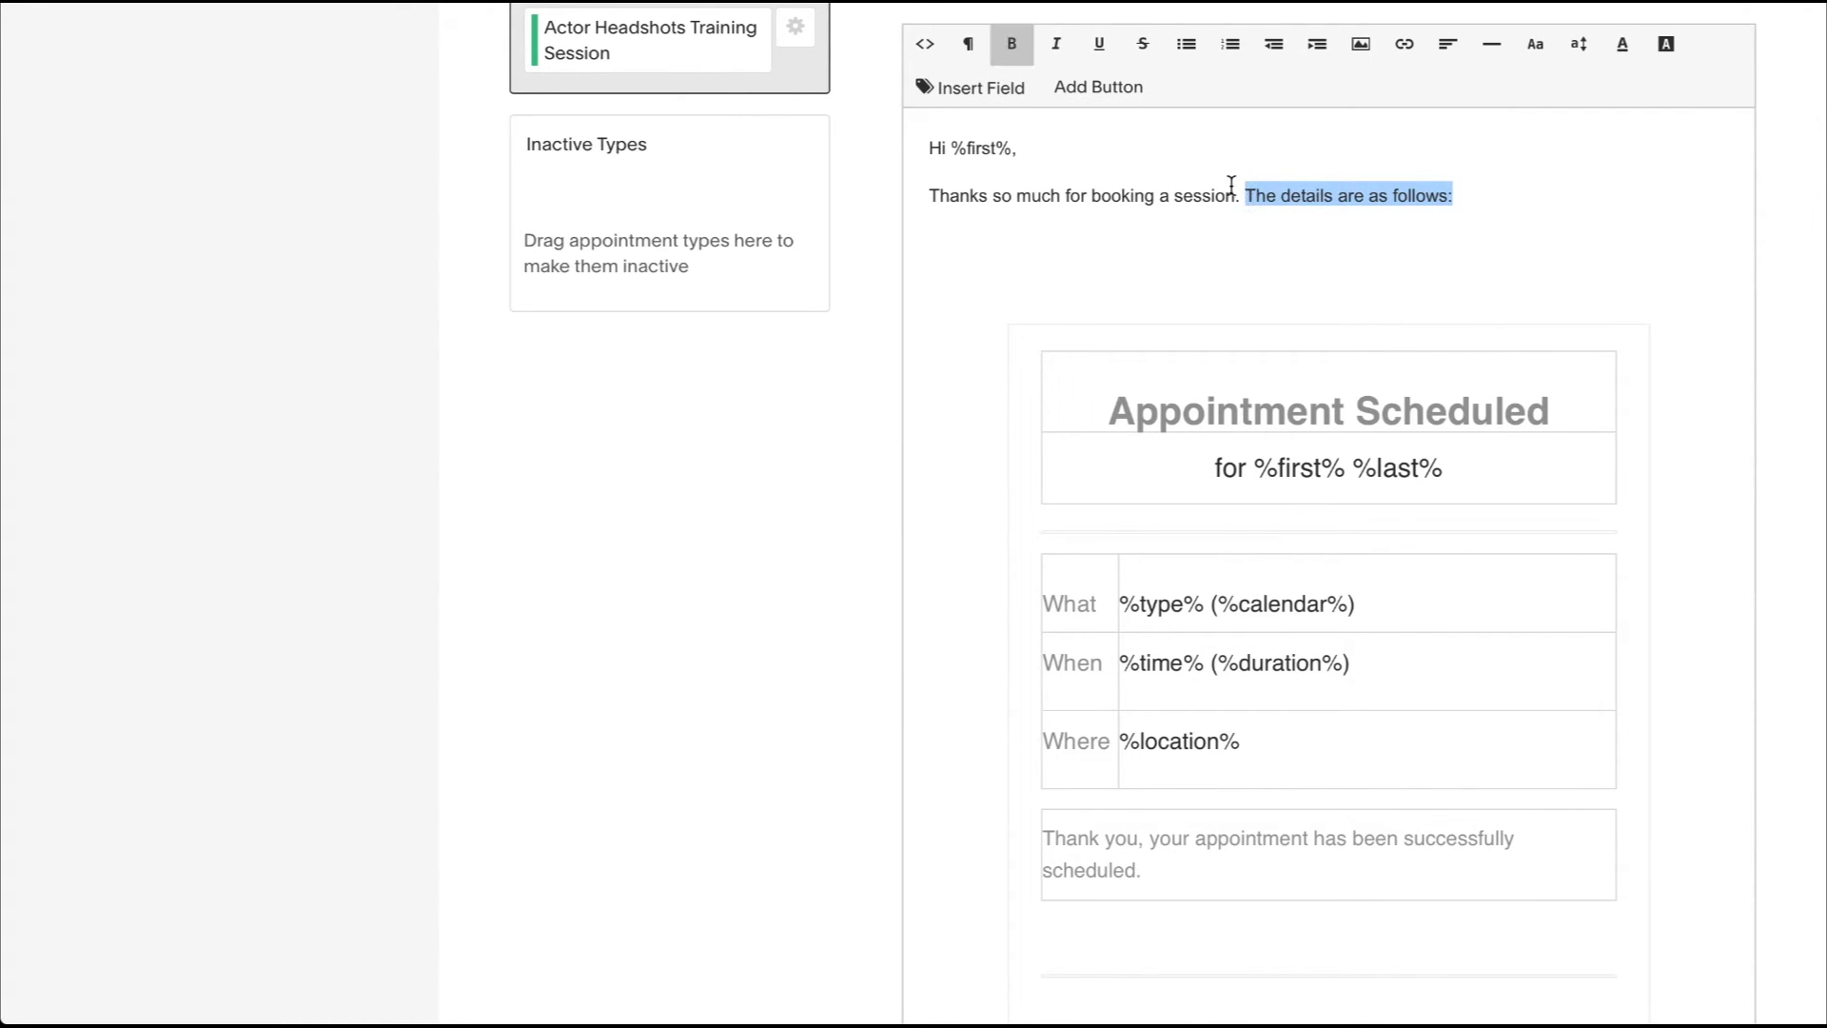
click(1259, 246)
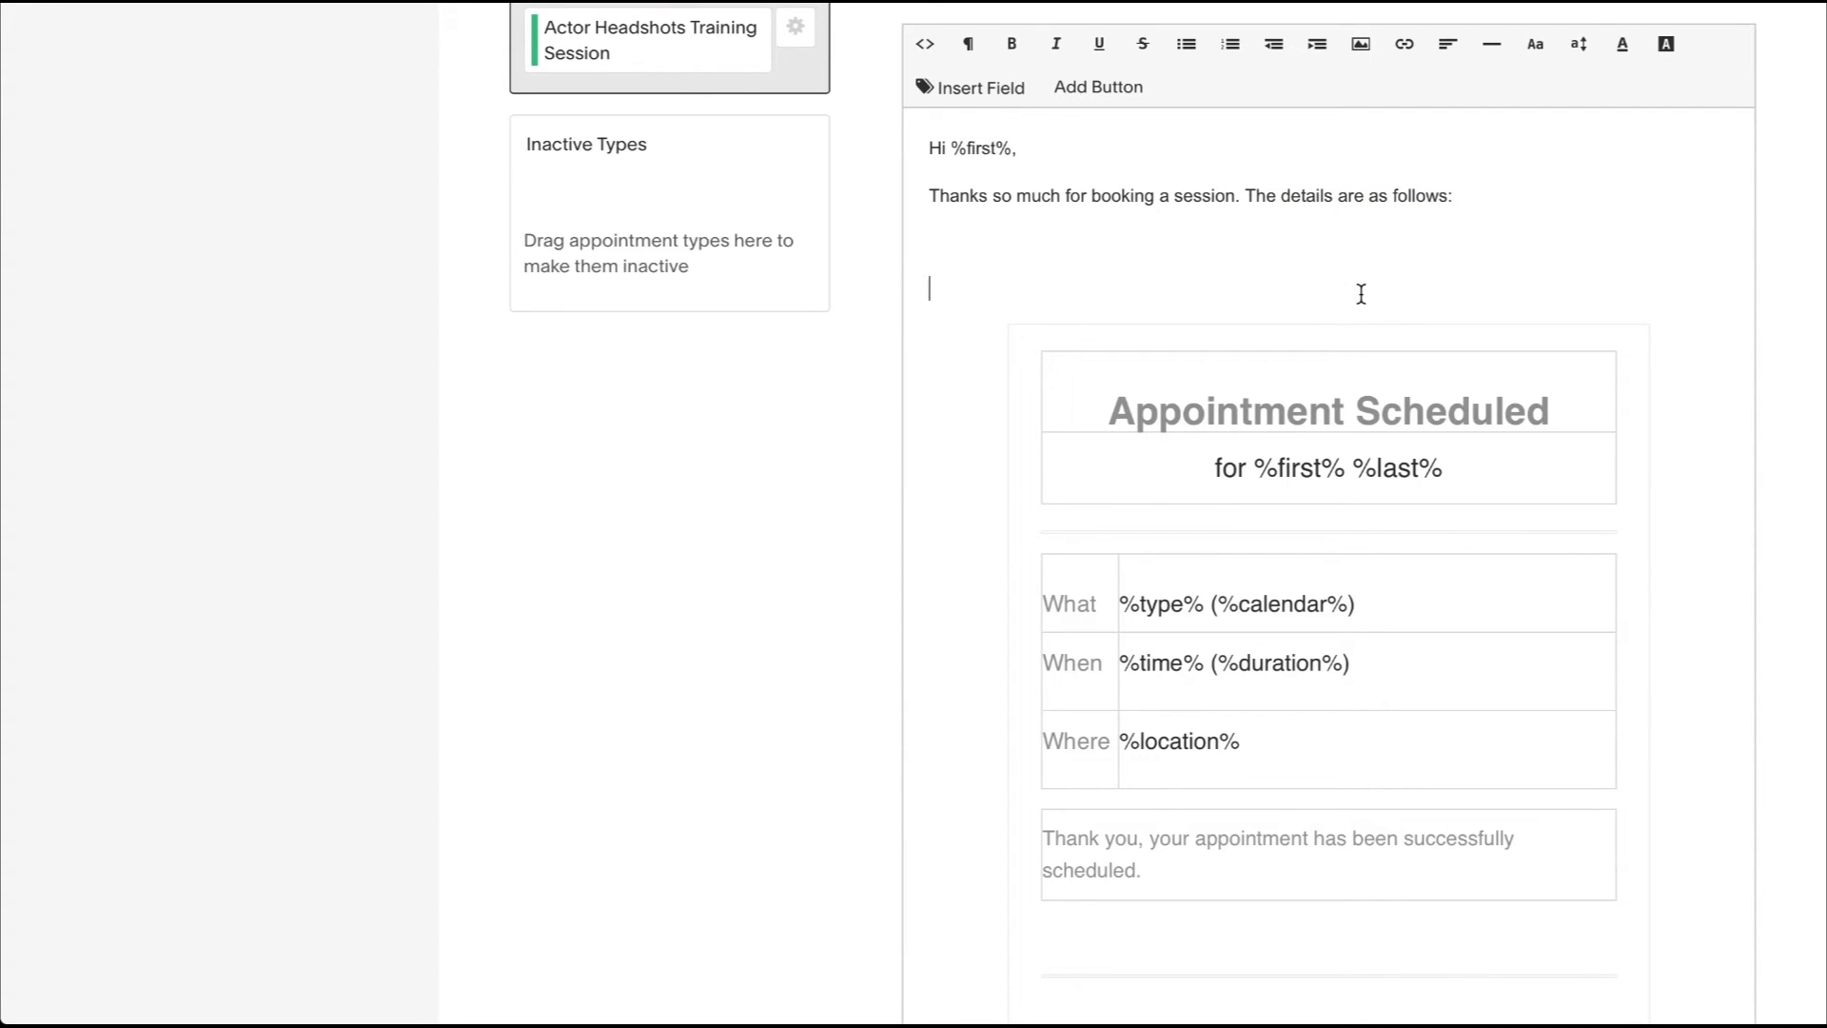
Review the template down to its calendar buttons, then head to Reminders email settings
scroll(1389, 321, down, 2)
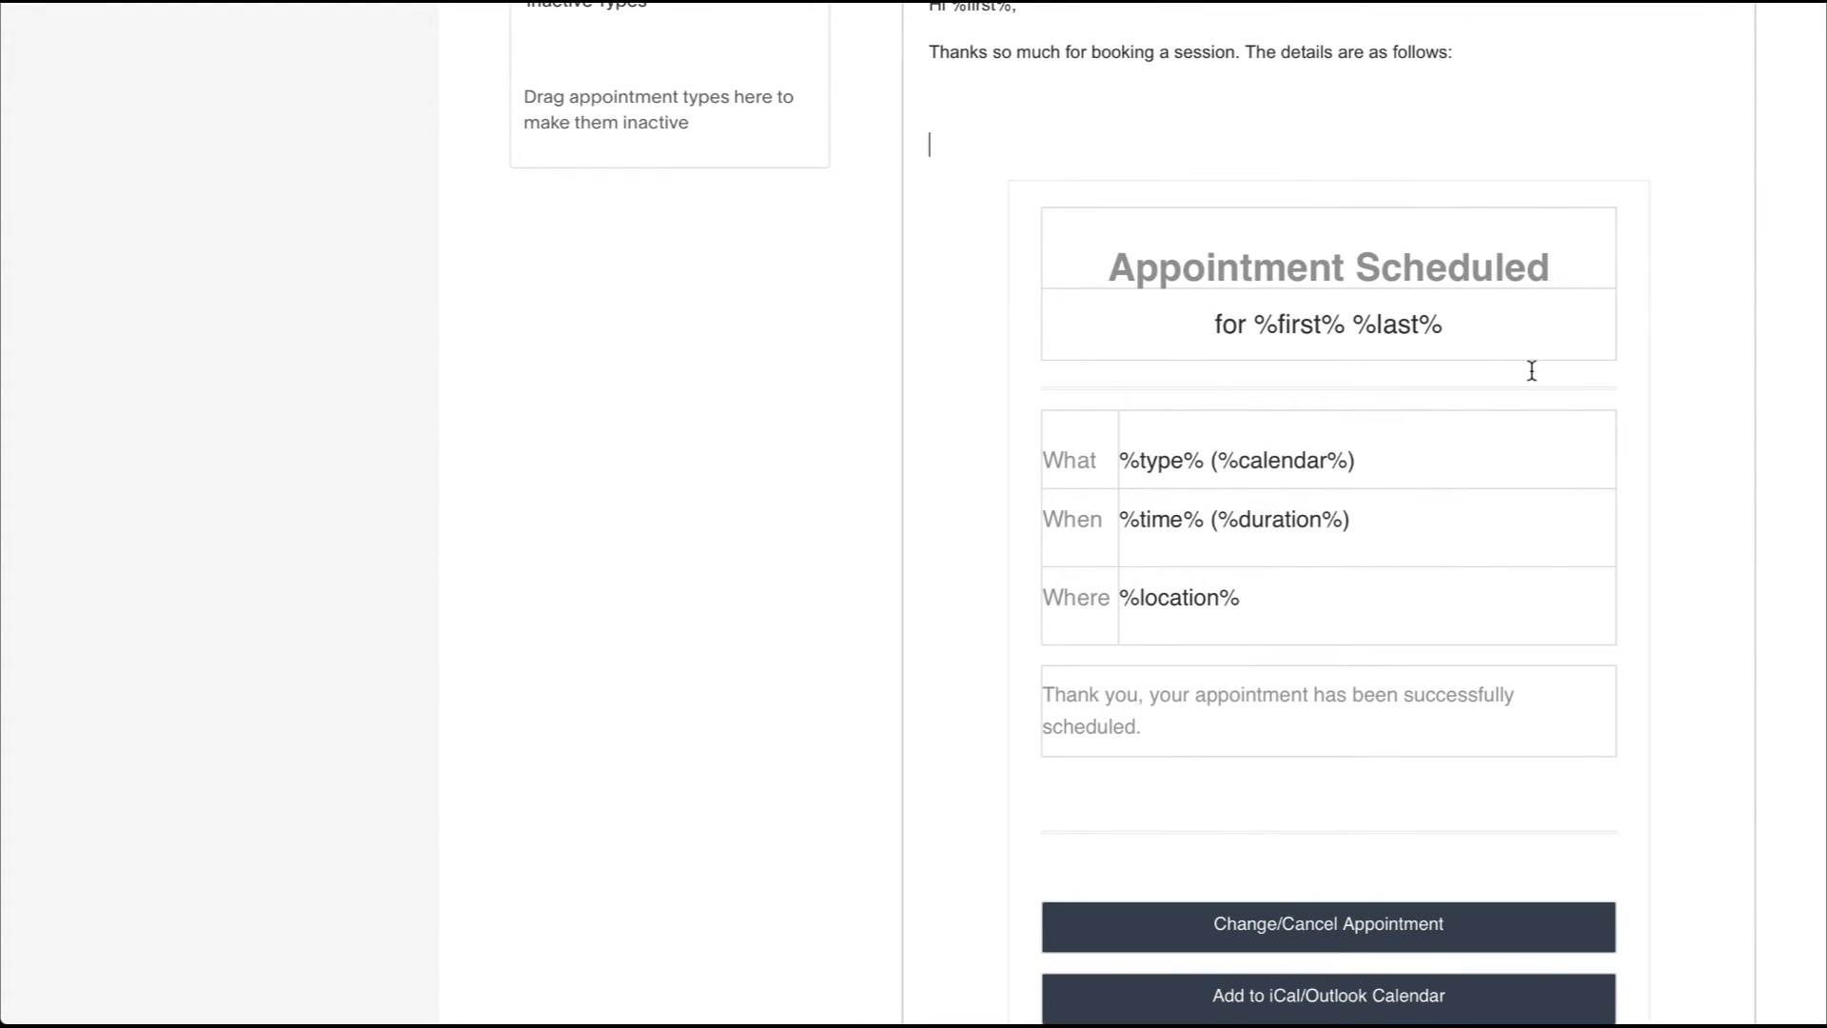
scroll(1479, 102, down, 2)
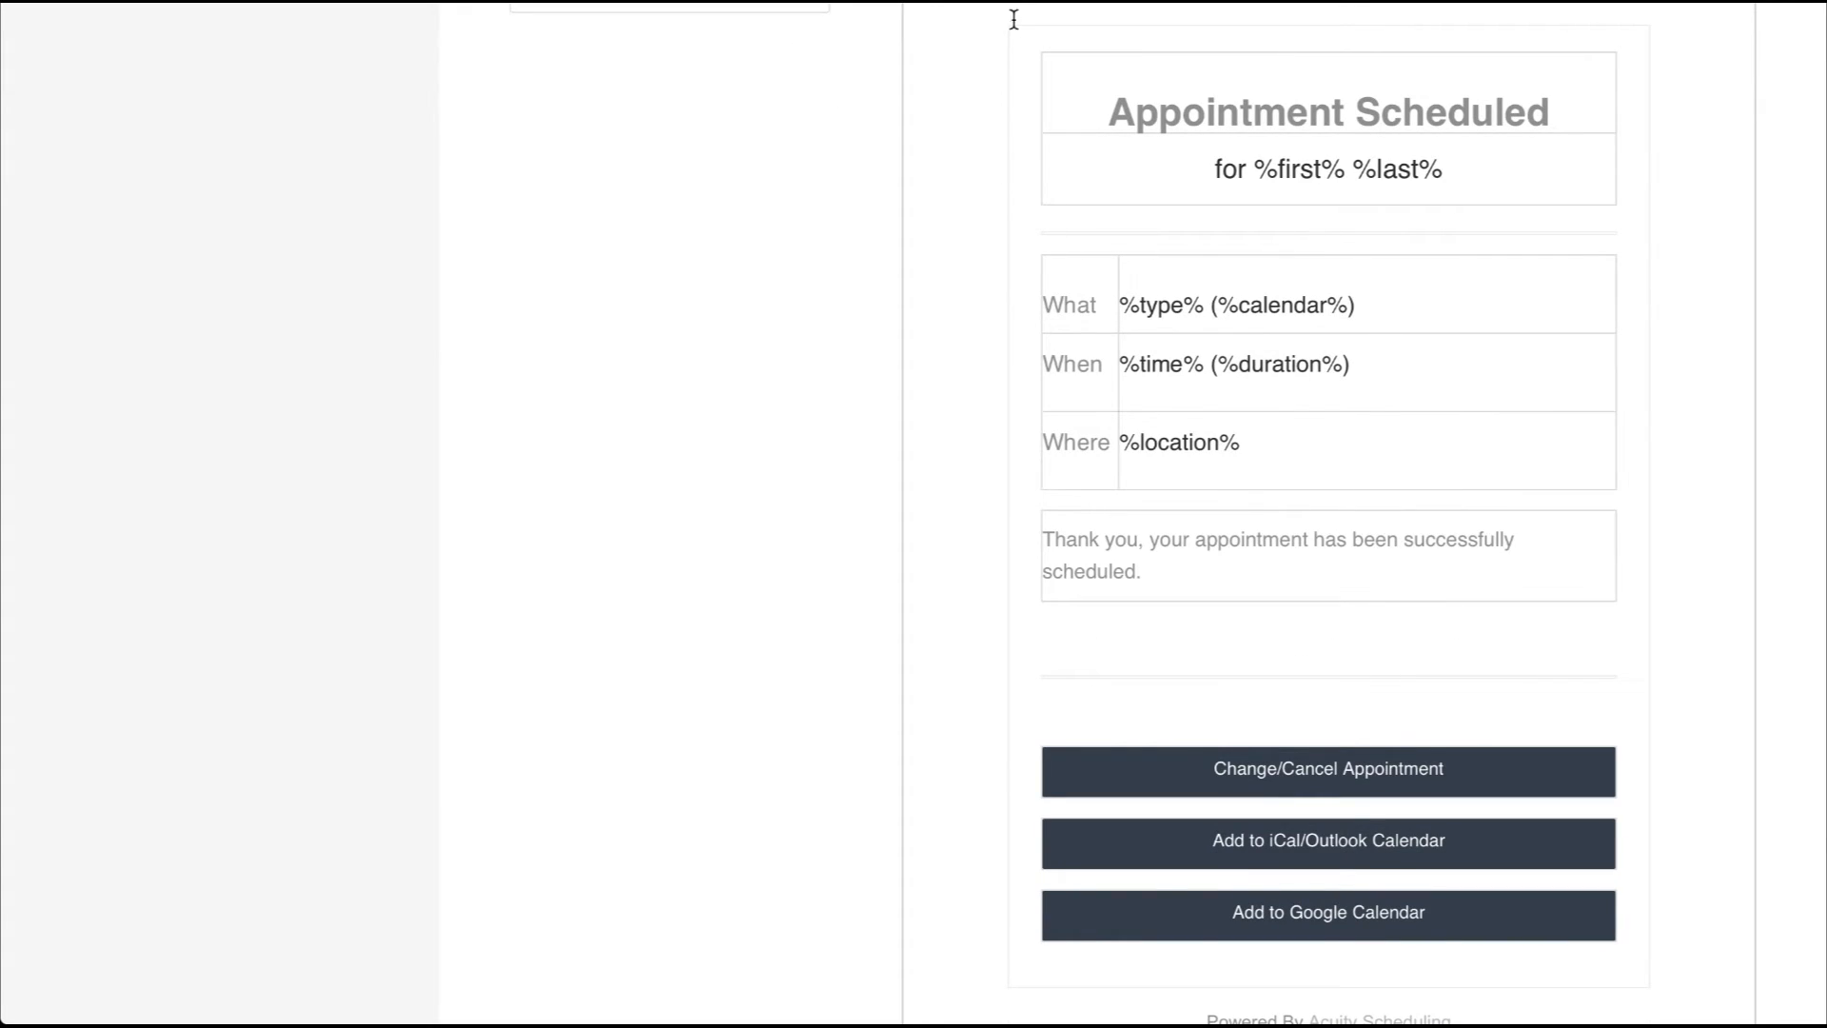
scroll(1016, 291, up, 10)
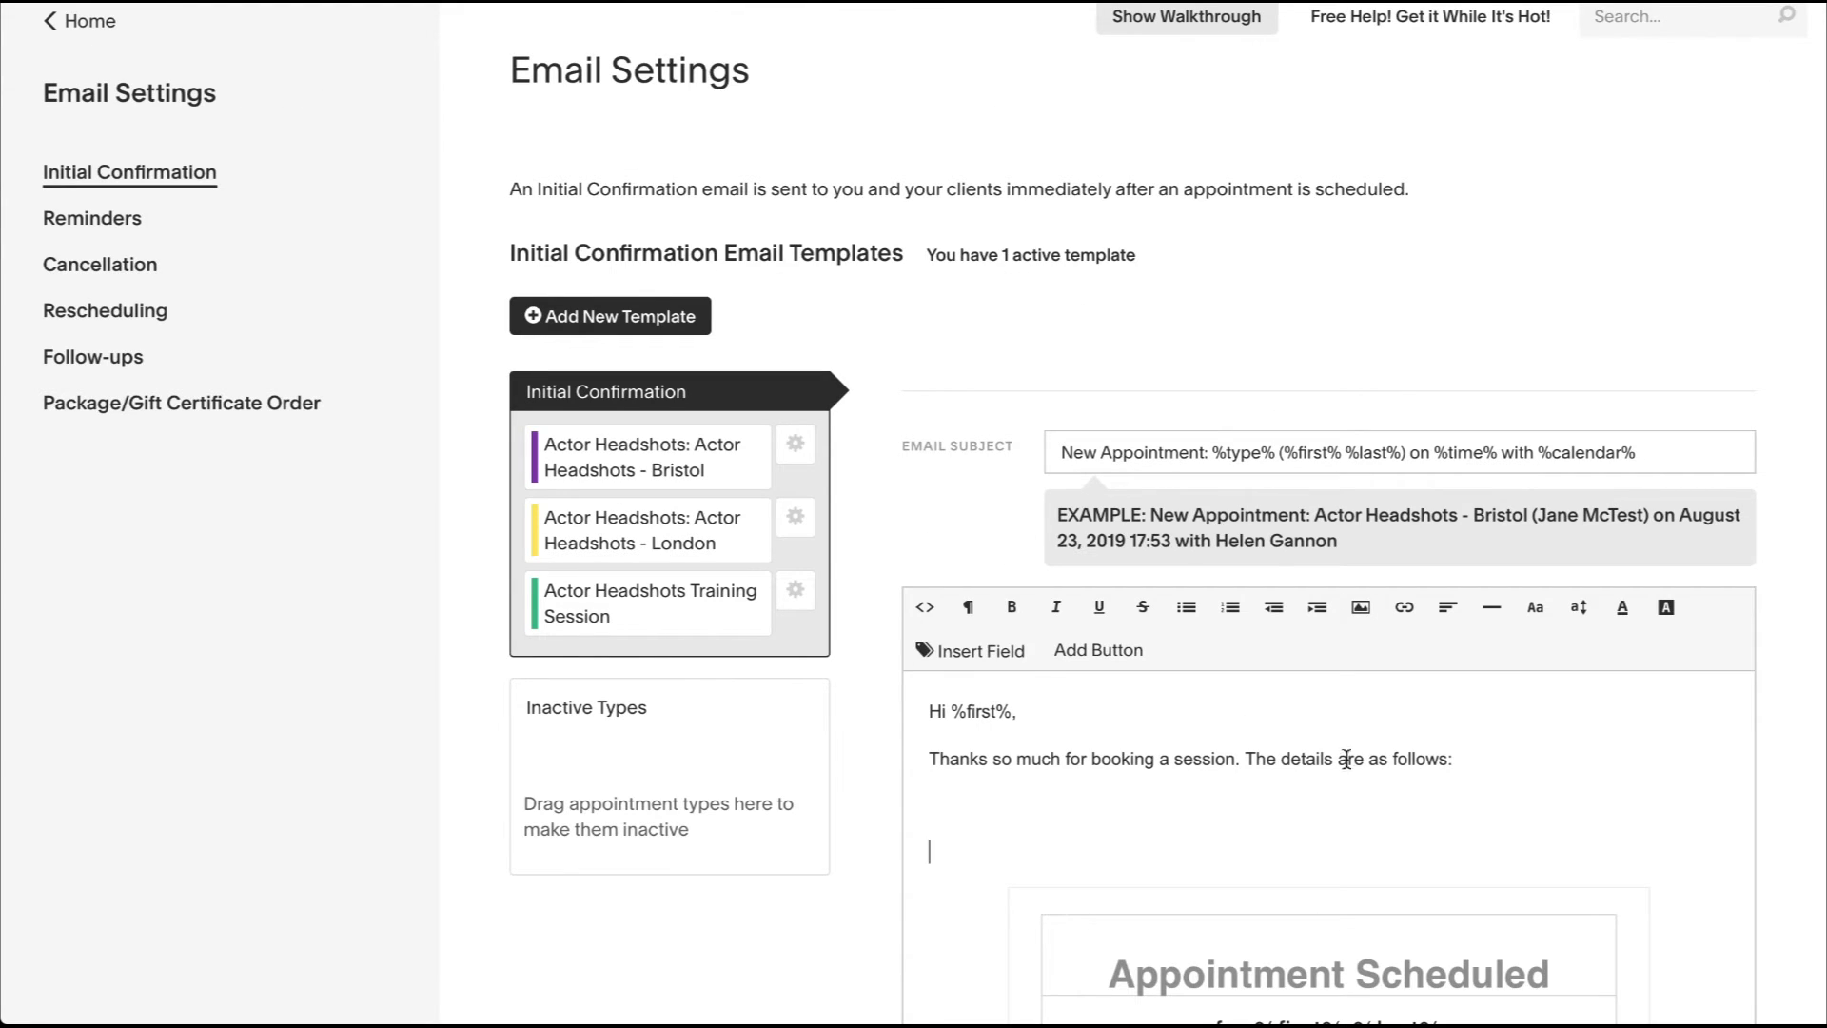
scroll(1663, 805, down, 1)
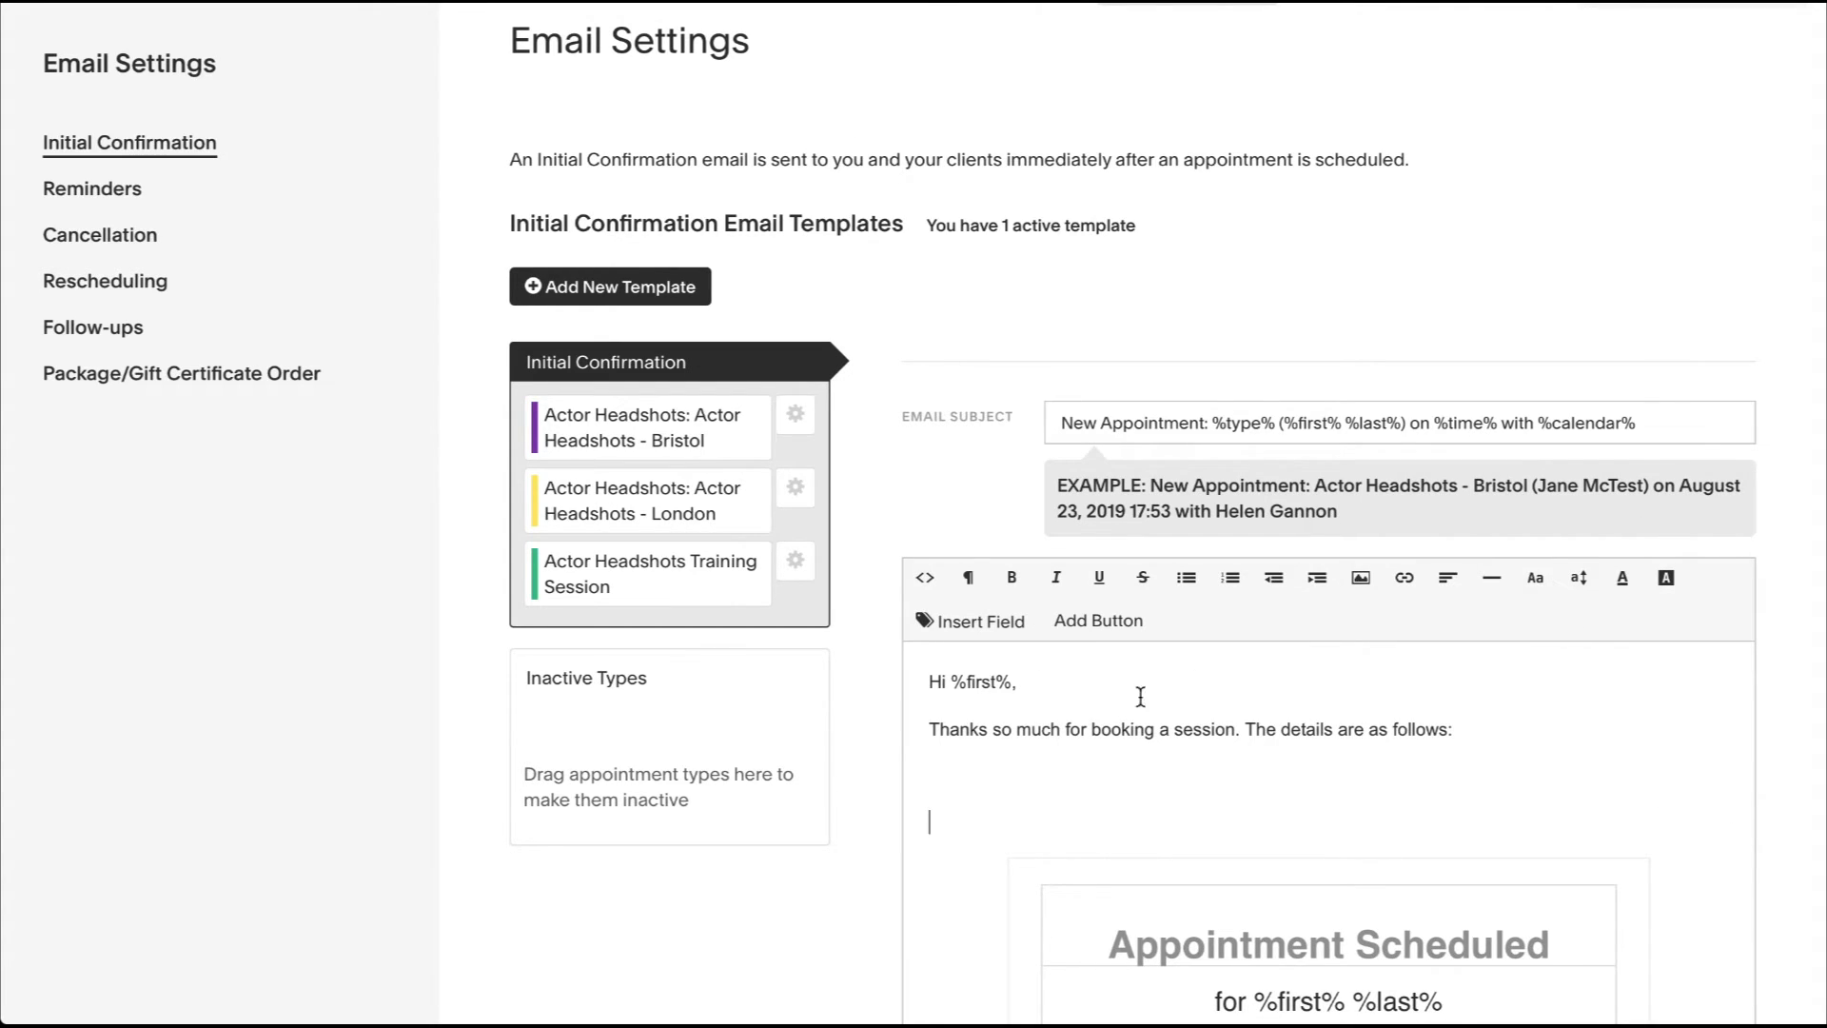
scroll(1391, 800, down, 3)
scroll(1391, 799, down, 5)
scroll(1391, 799, up, 8)
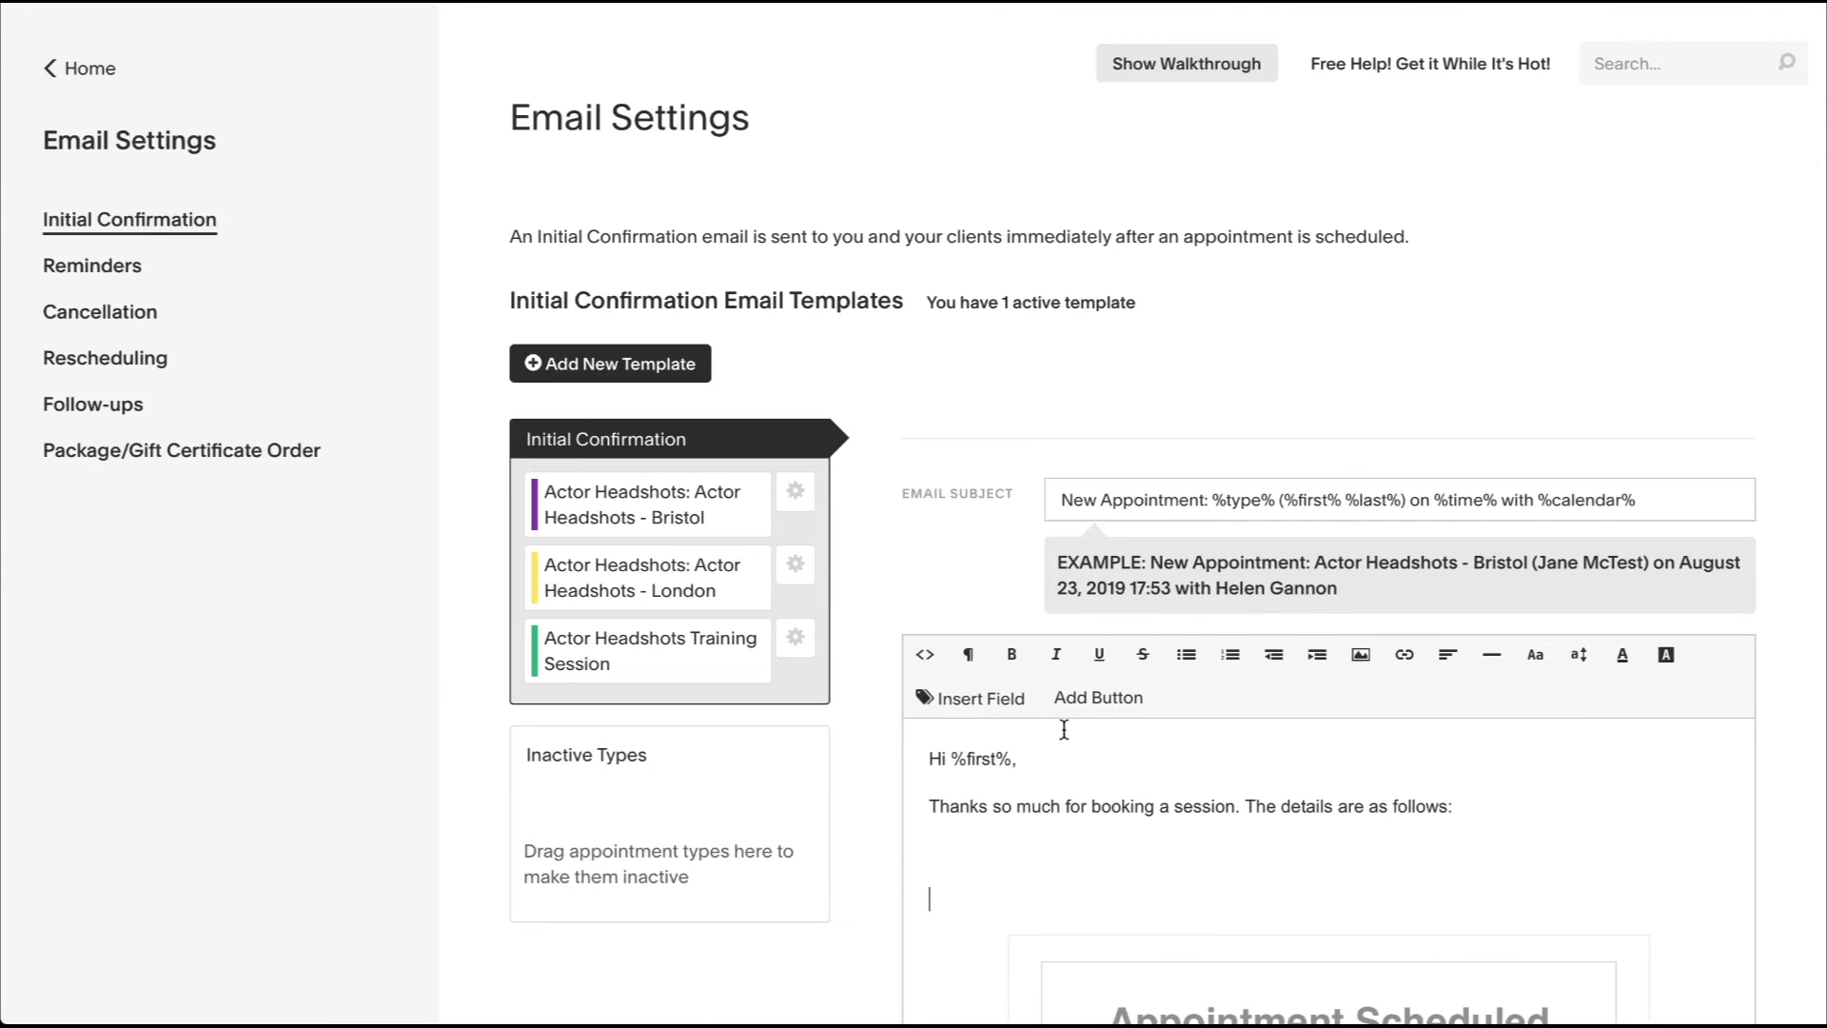
click(60, 258)
Discard the confirmation edits and review Reminder 1: 24 hours before, clients only, plus its example subject
click(1157, 542)
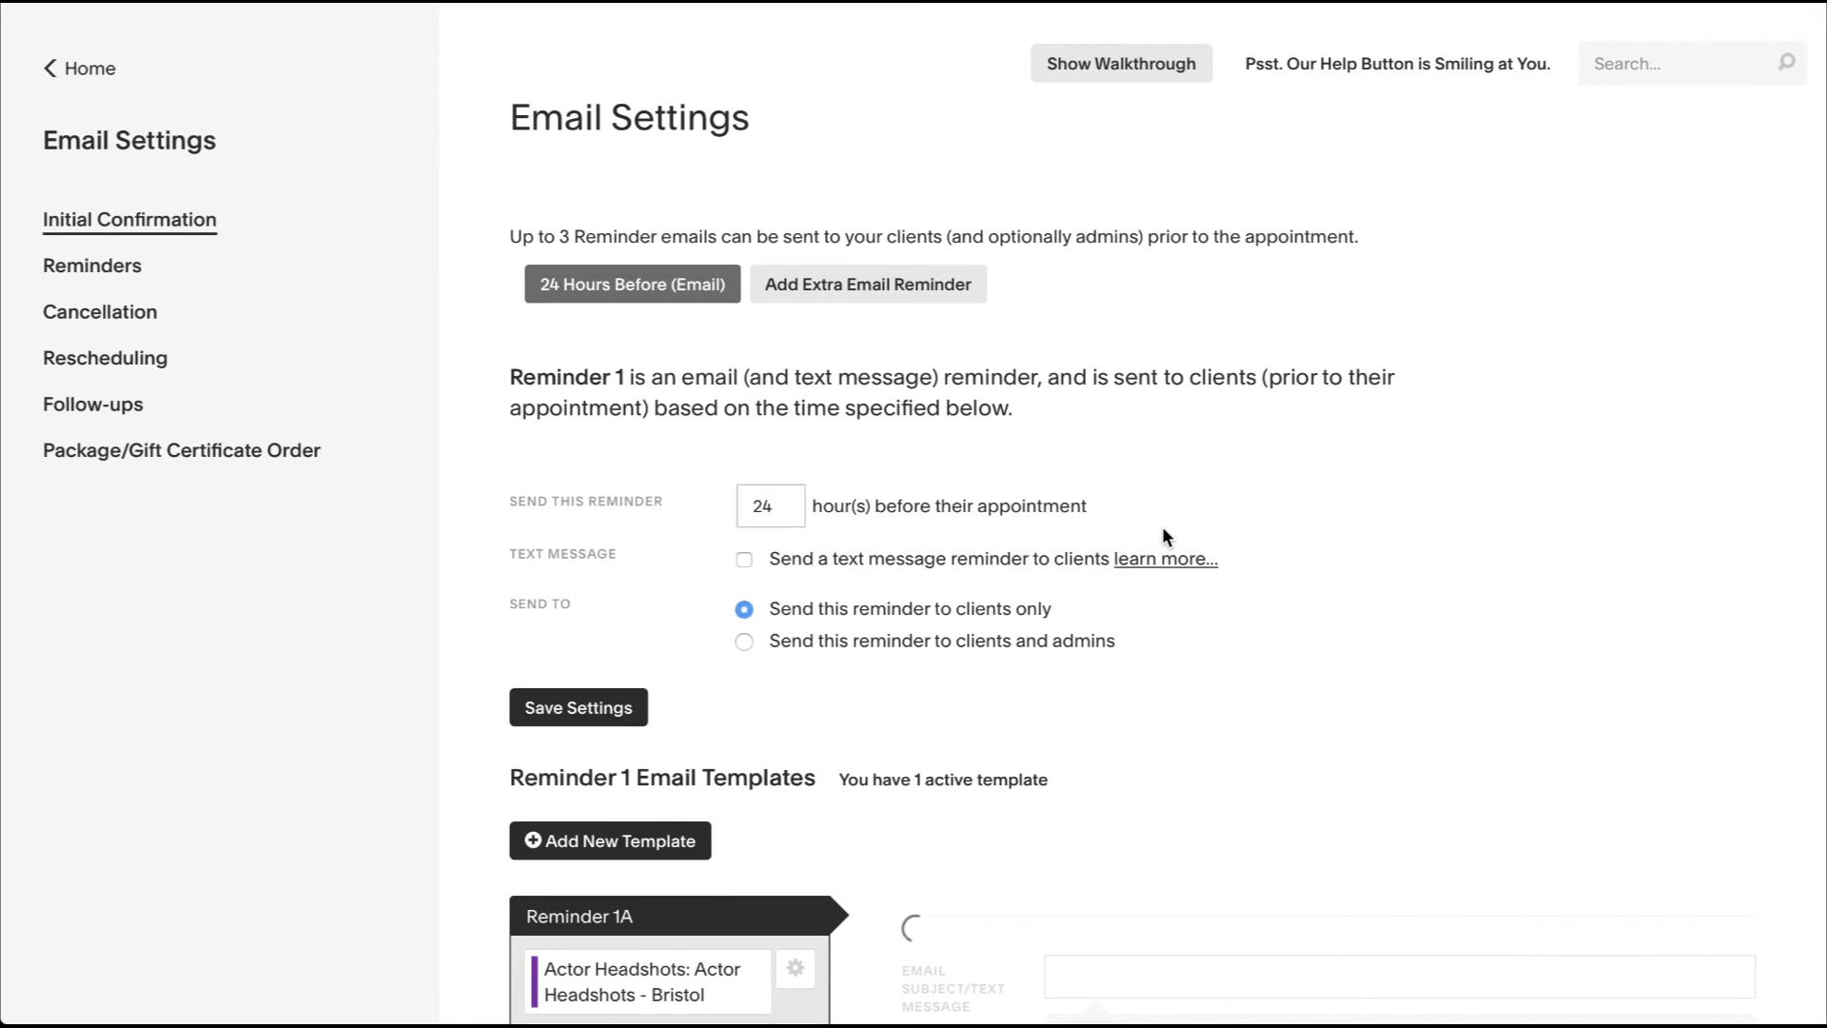
click(81, 268)
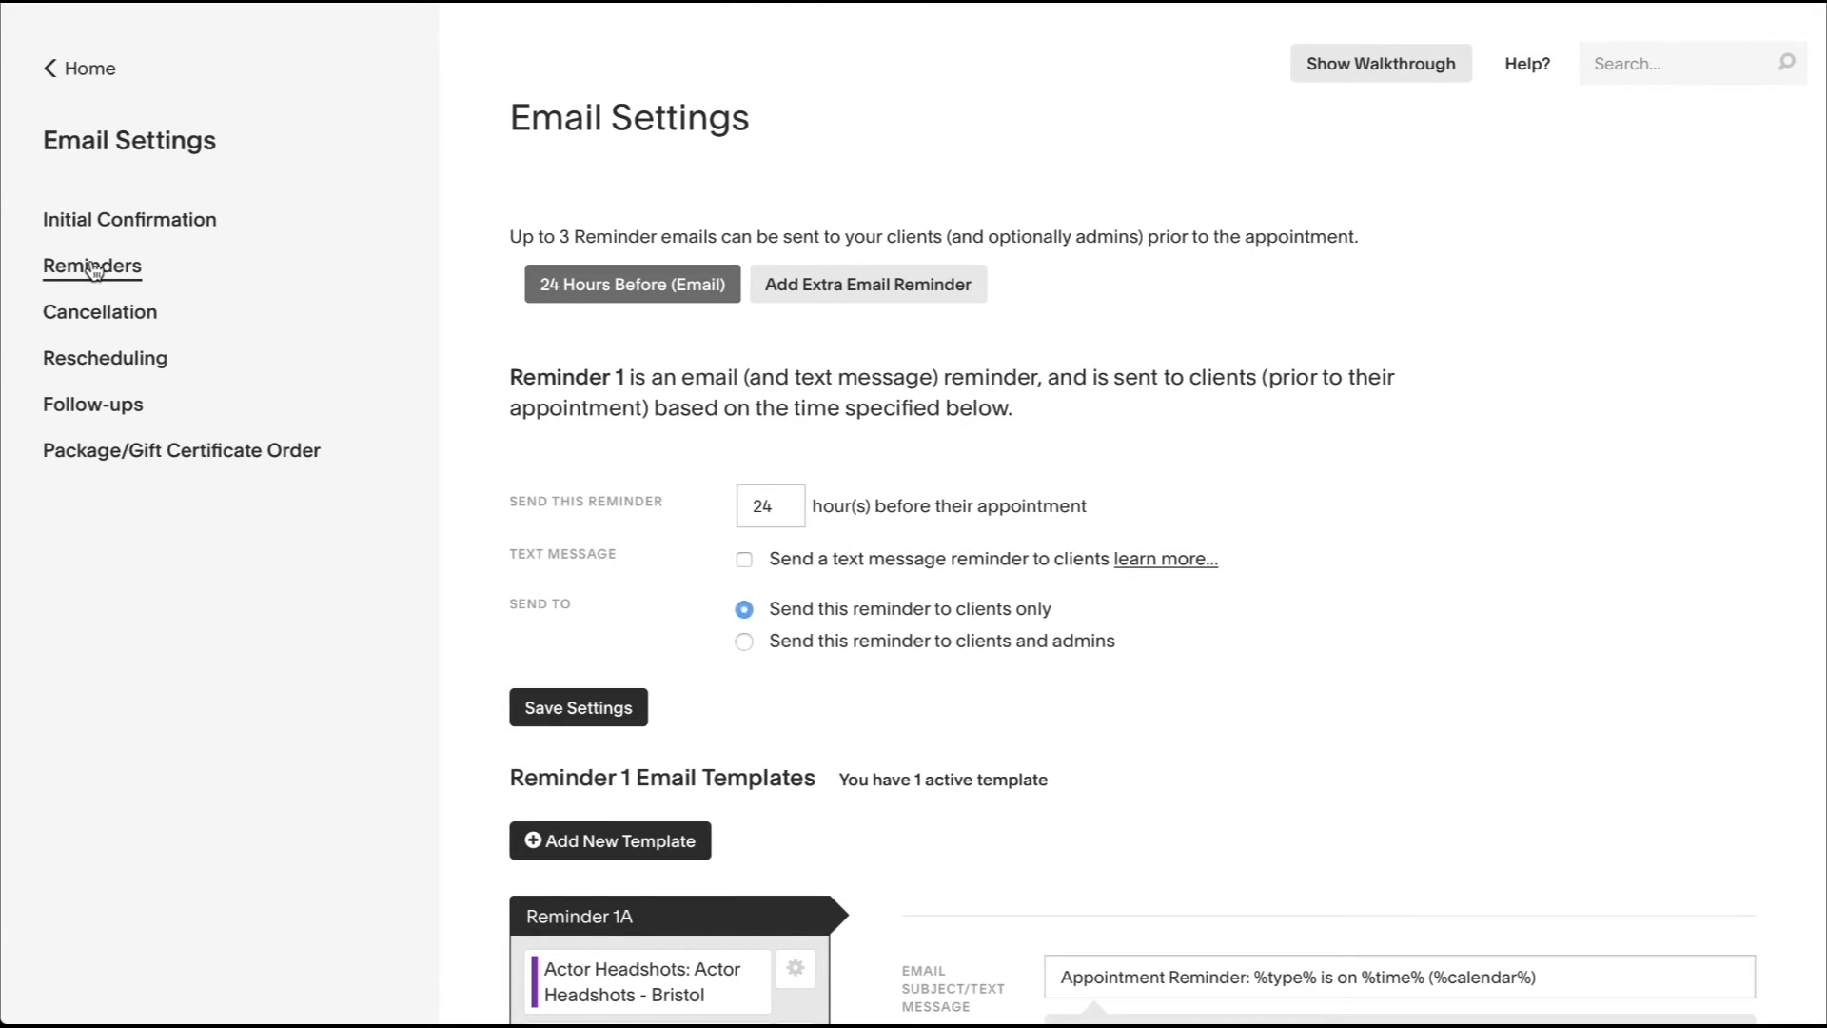
scroll(1323, 552, down, 1)
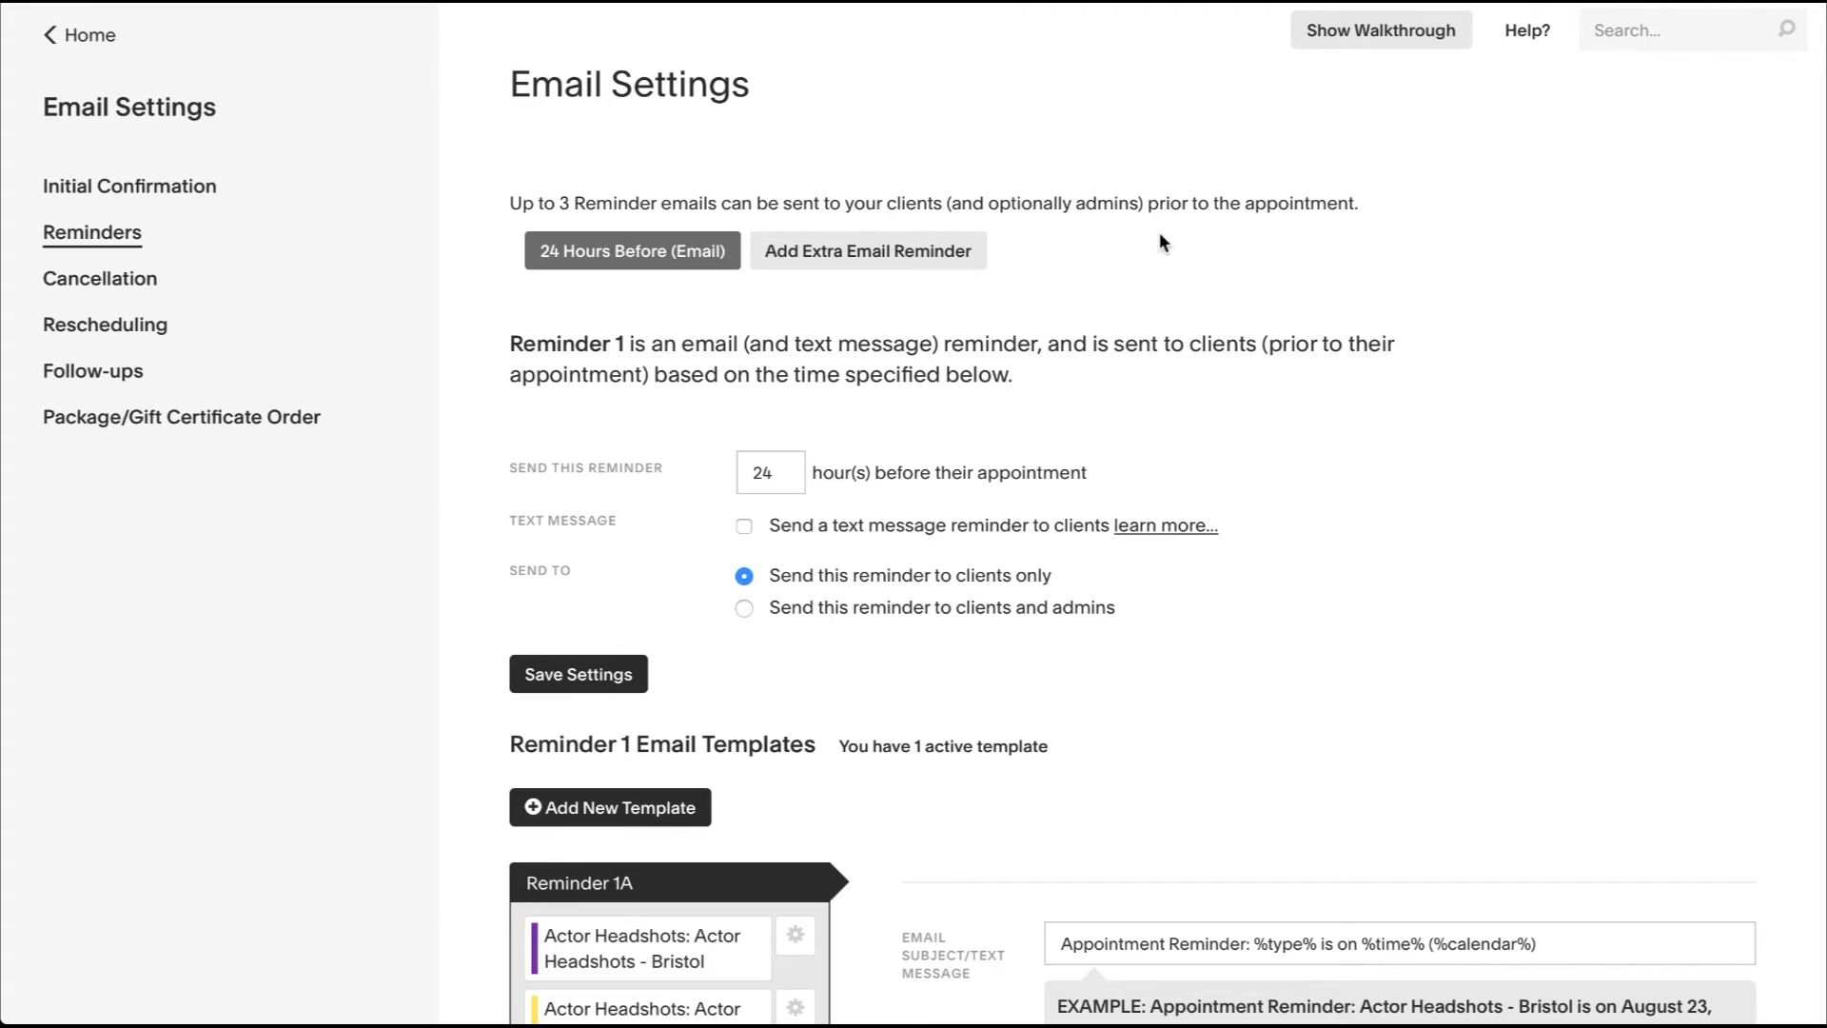
scroll(929, 567, down, 1)
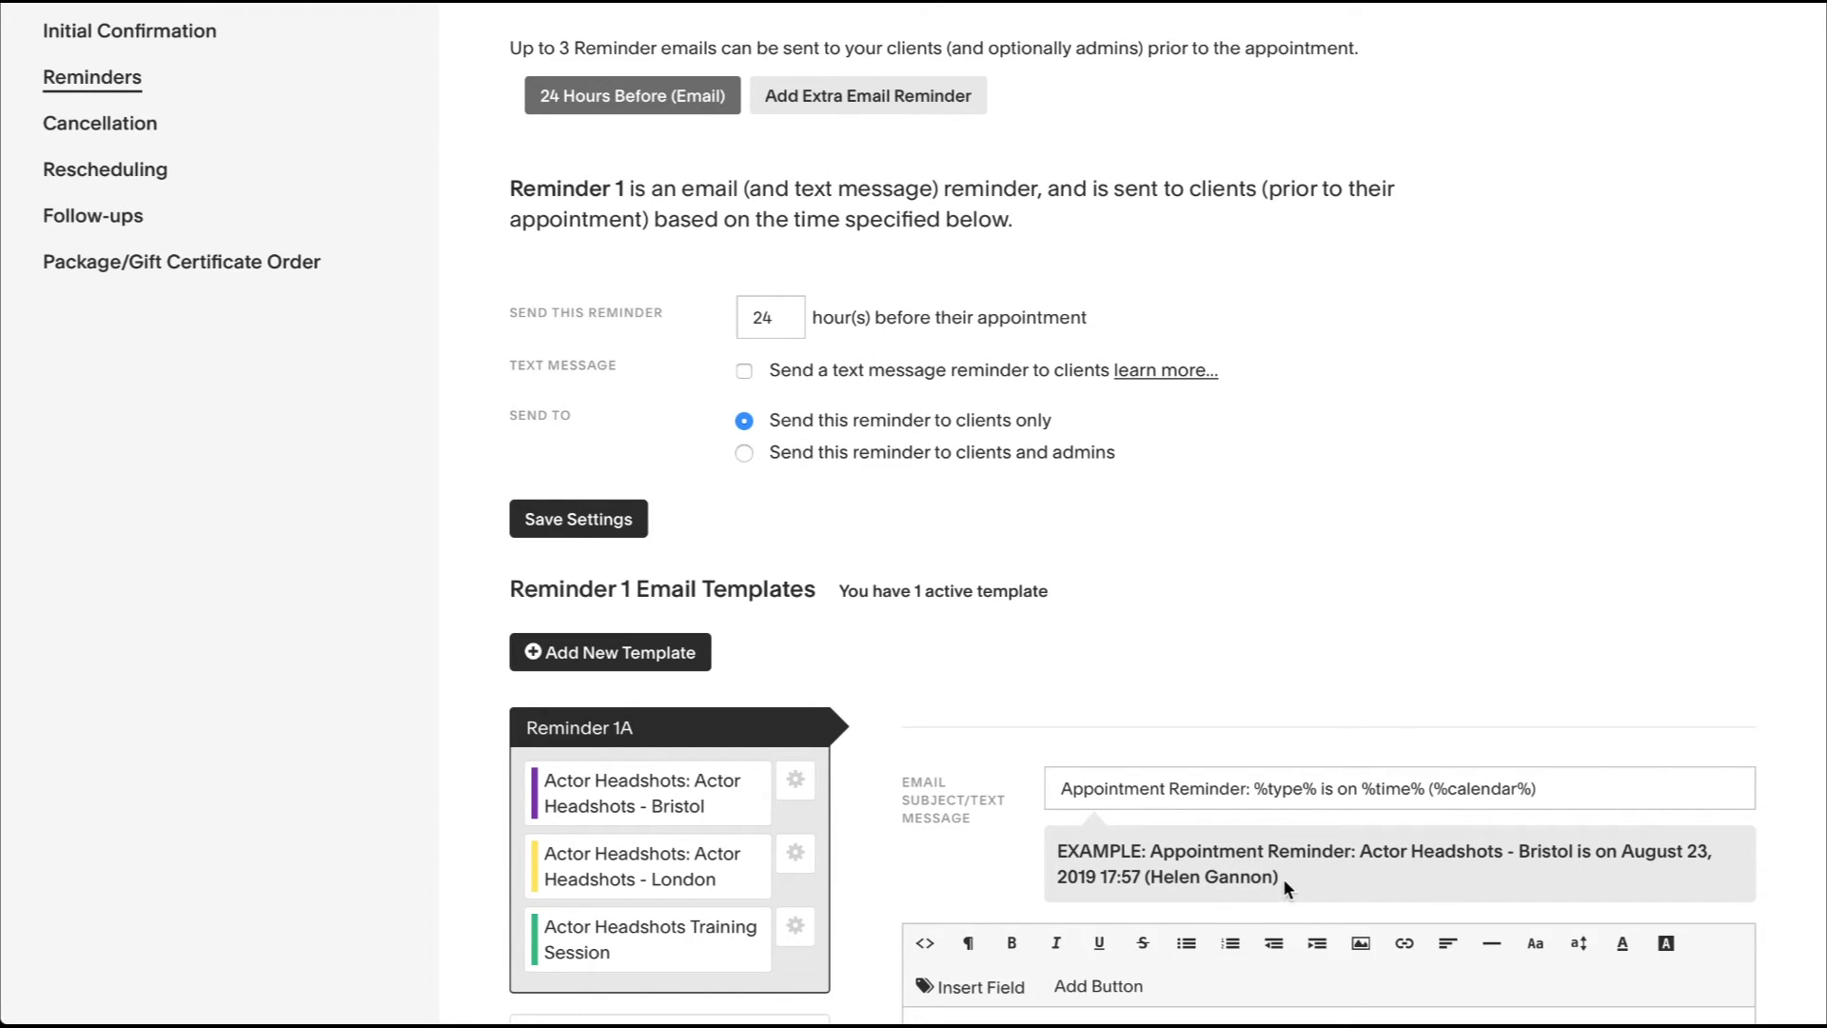
mouse_move(1150, 851)
mouse_down()
mouse_move(1290, 880)
mouse_move(1141, 880)
mouse_up()
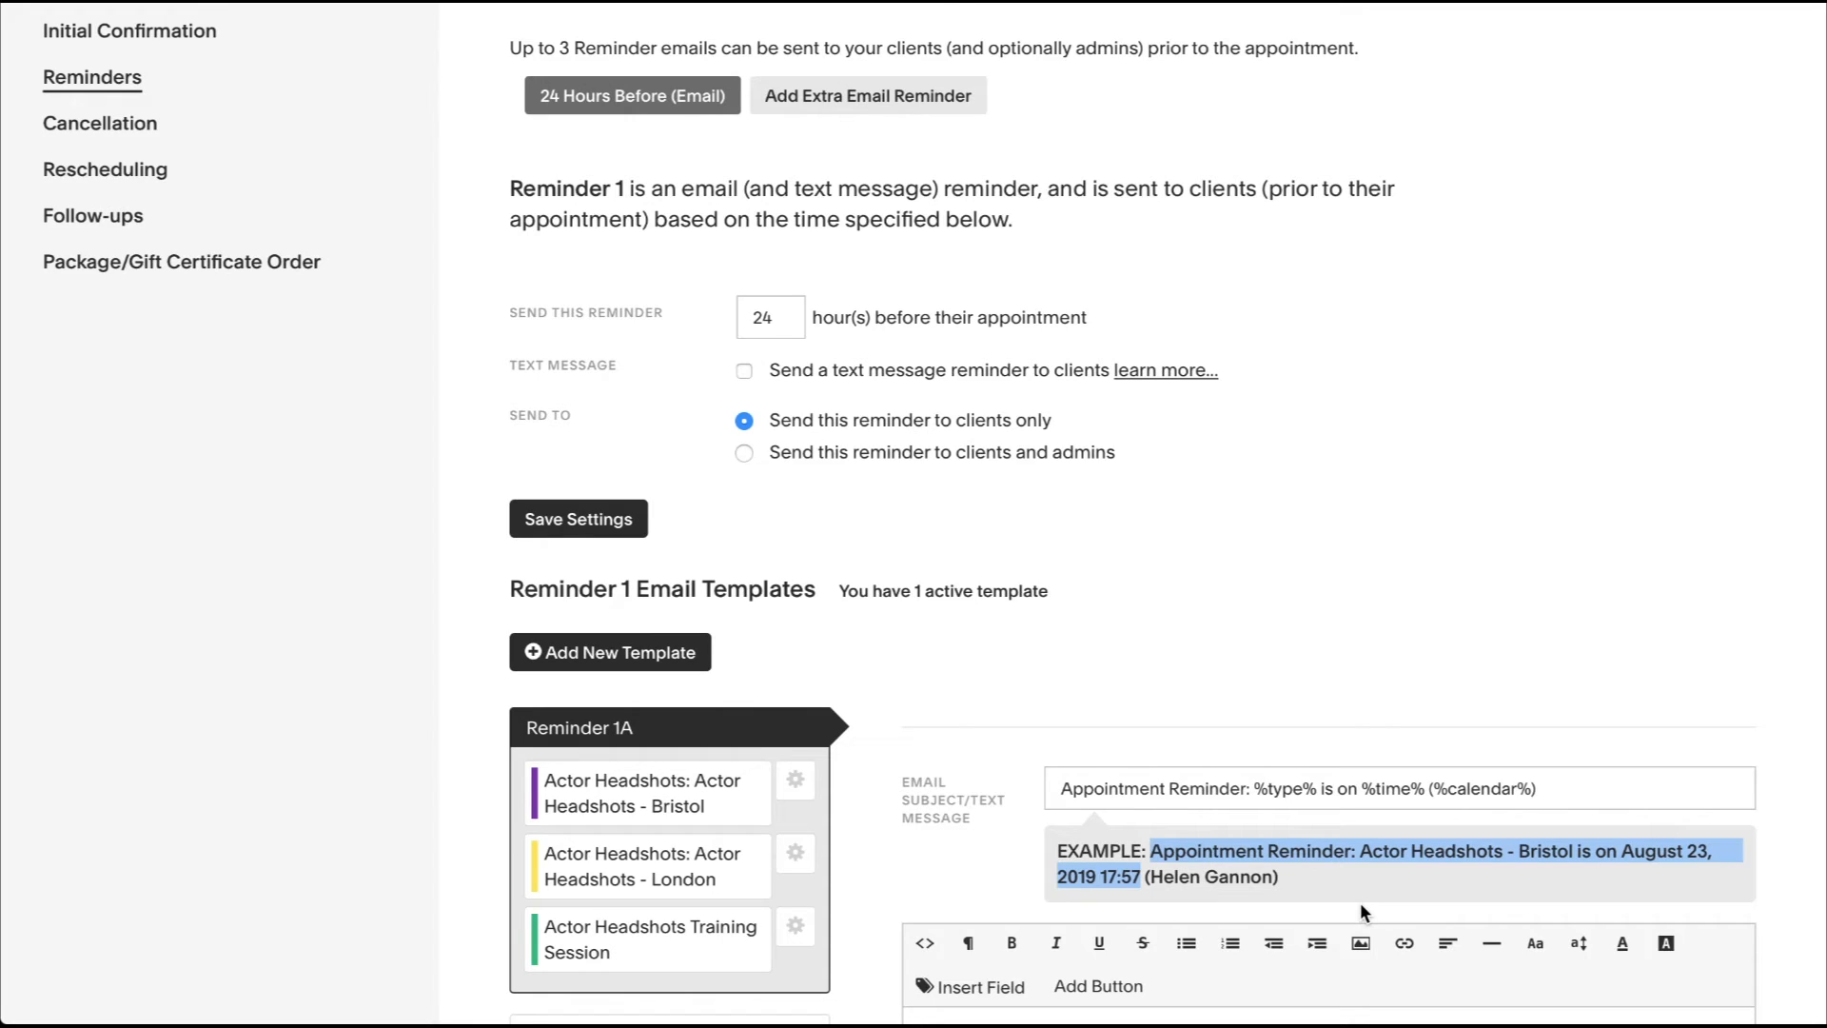
click(1266, 684)
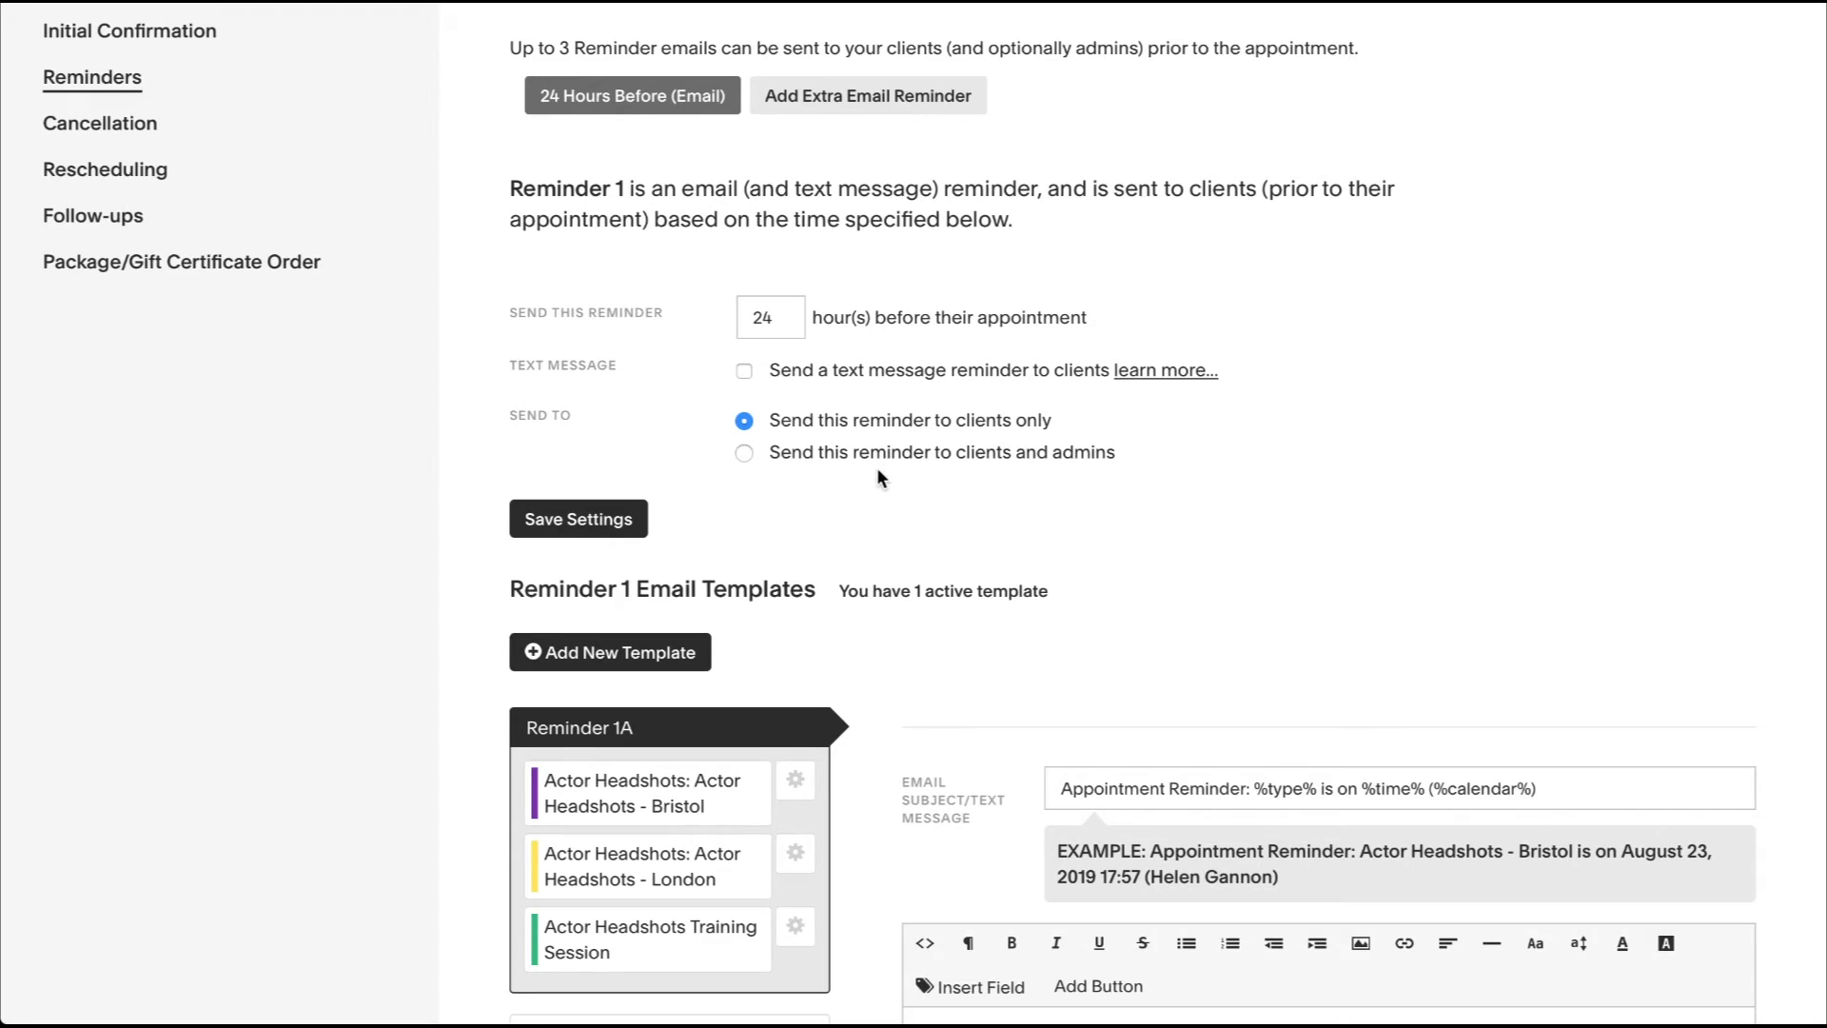
scroll(878, 466, down, 1)
scroll(870, 476, down, 3)
scroll(997, 612, down, 1)
scroll(1672, 653, down, 1)
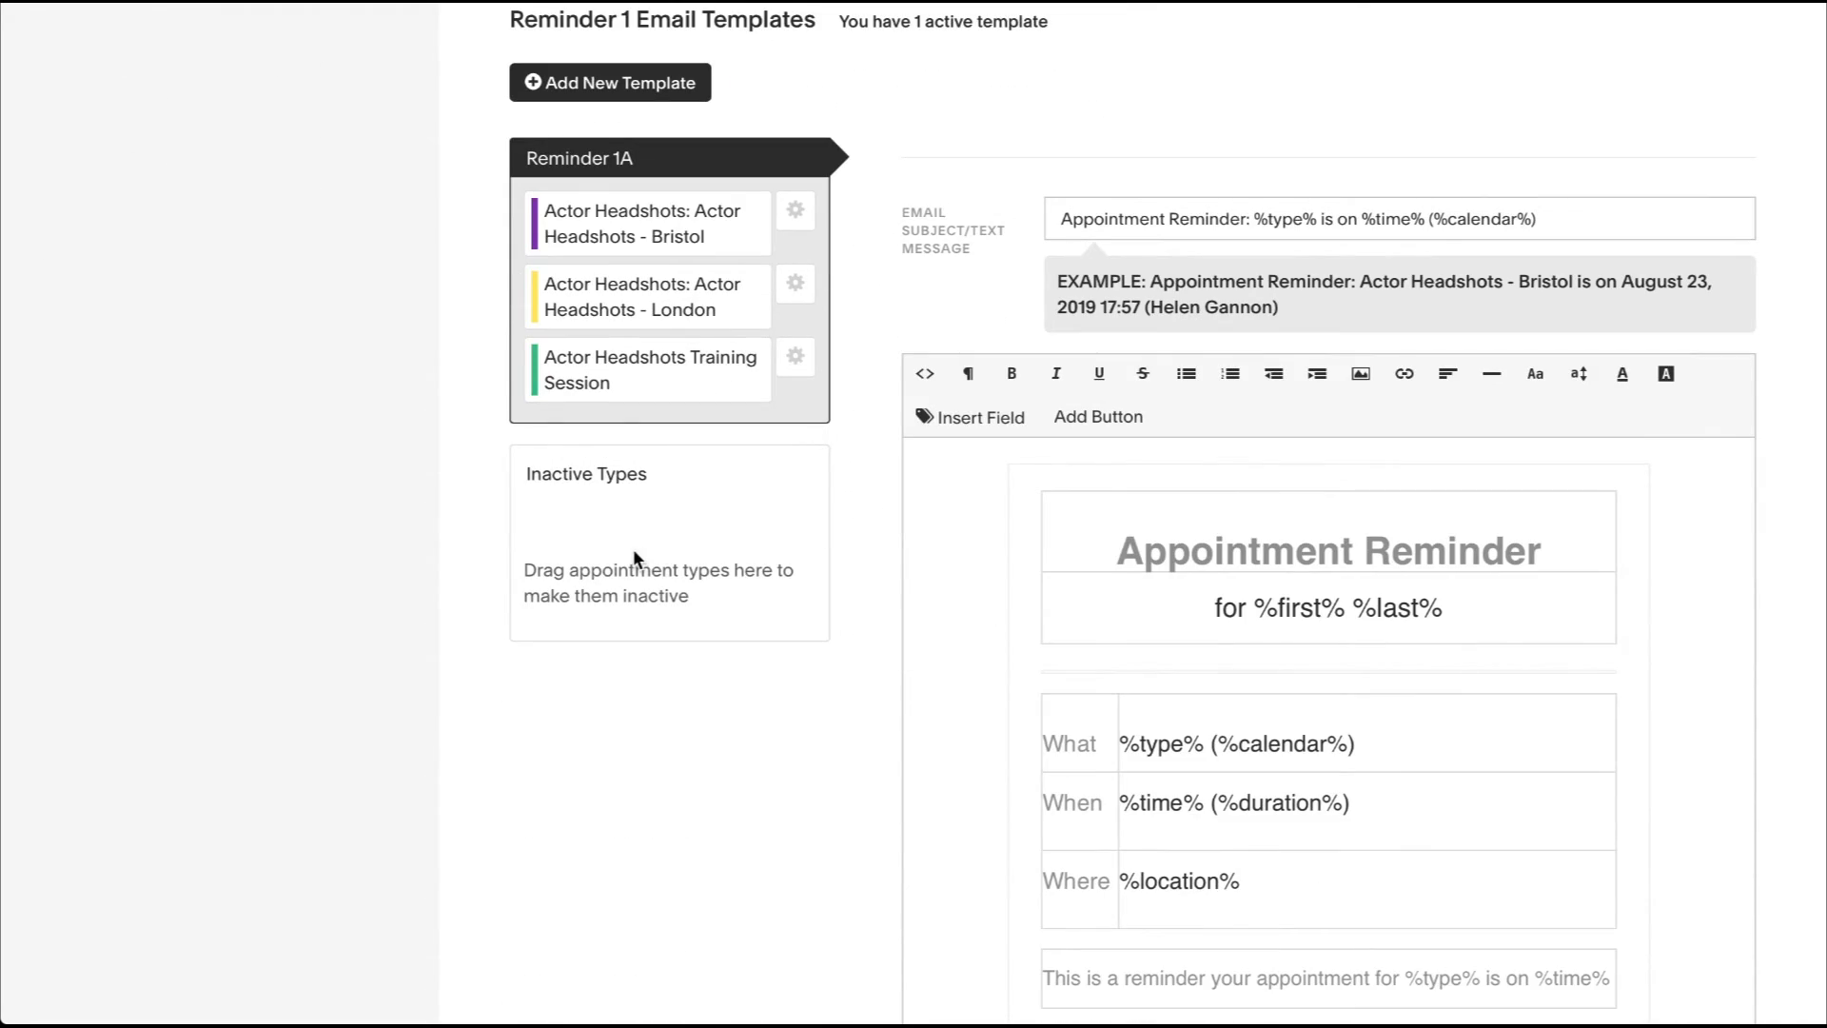
scroll(1492, 729, down, 3)
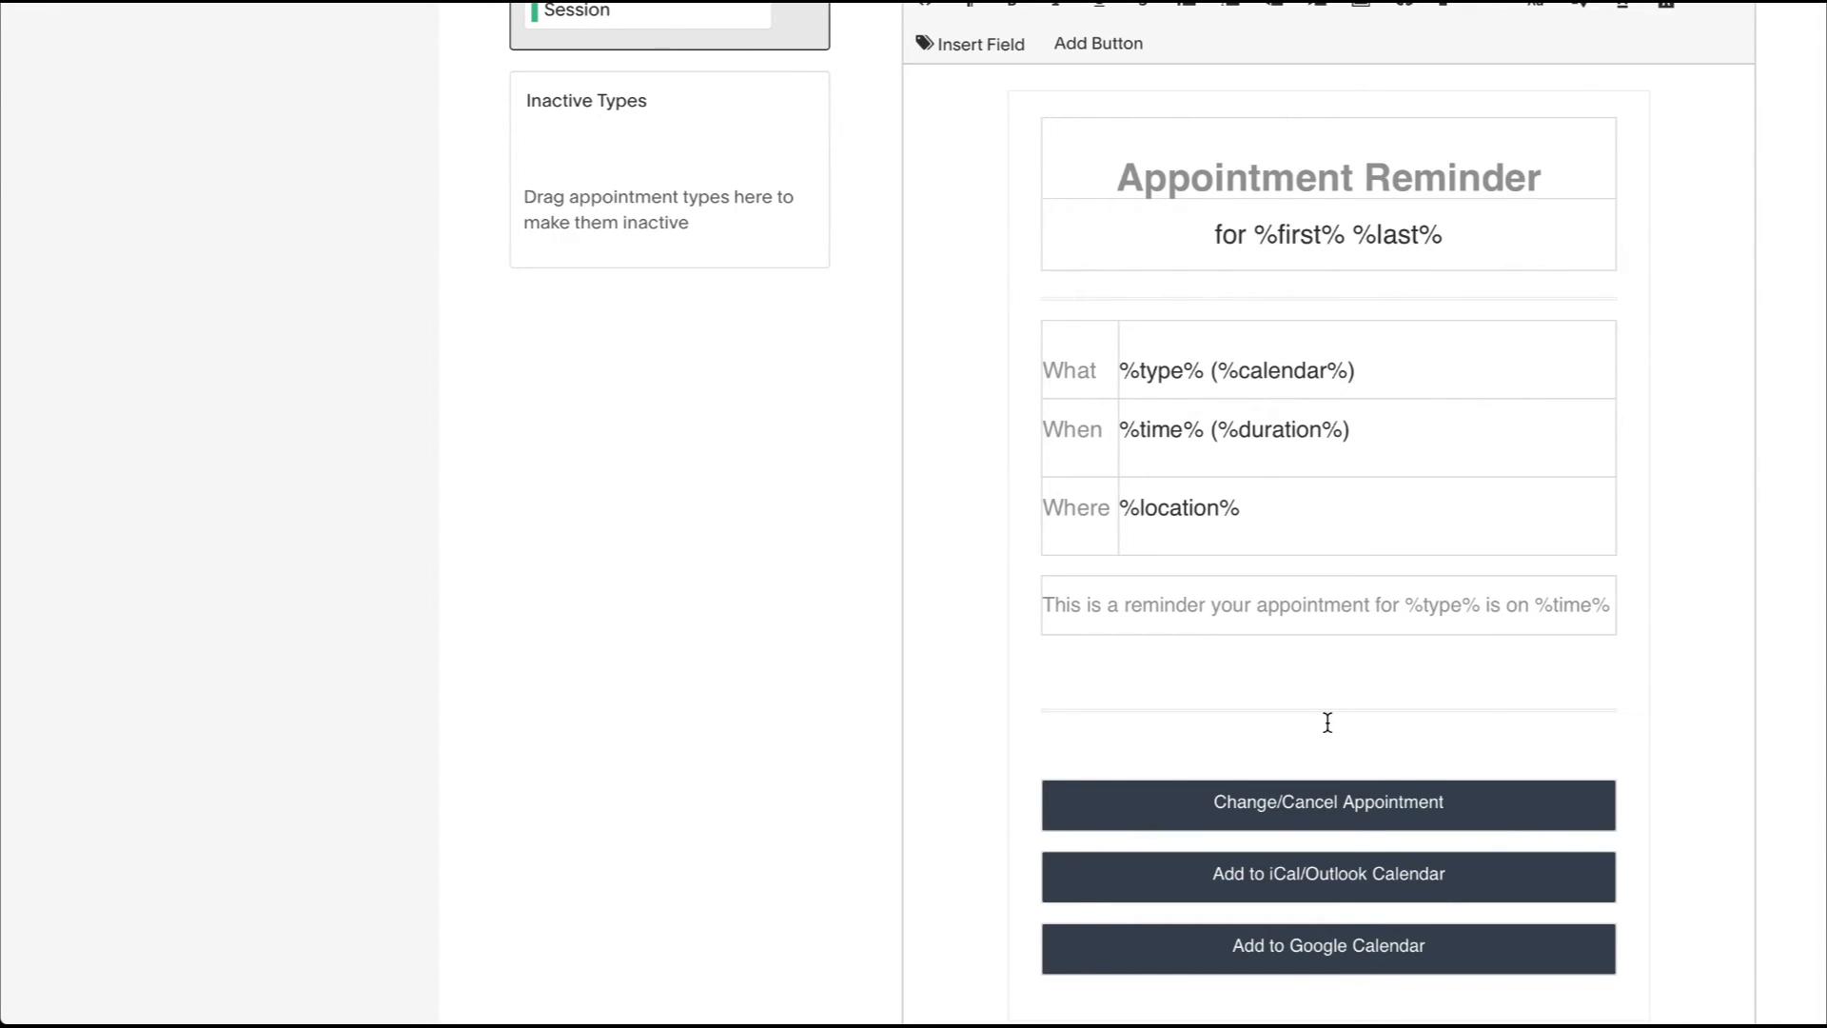
scroll(1328, 722, down, 1)
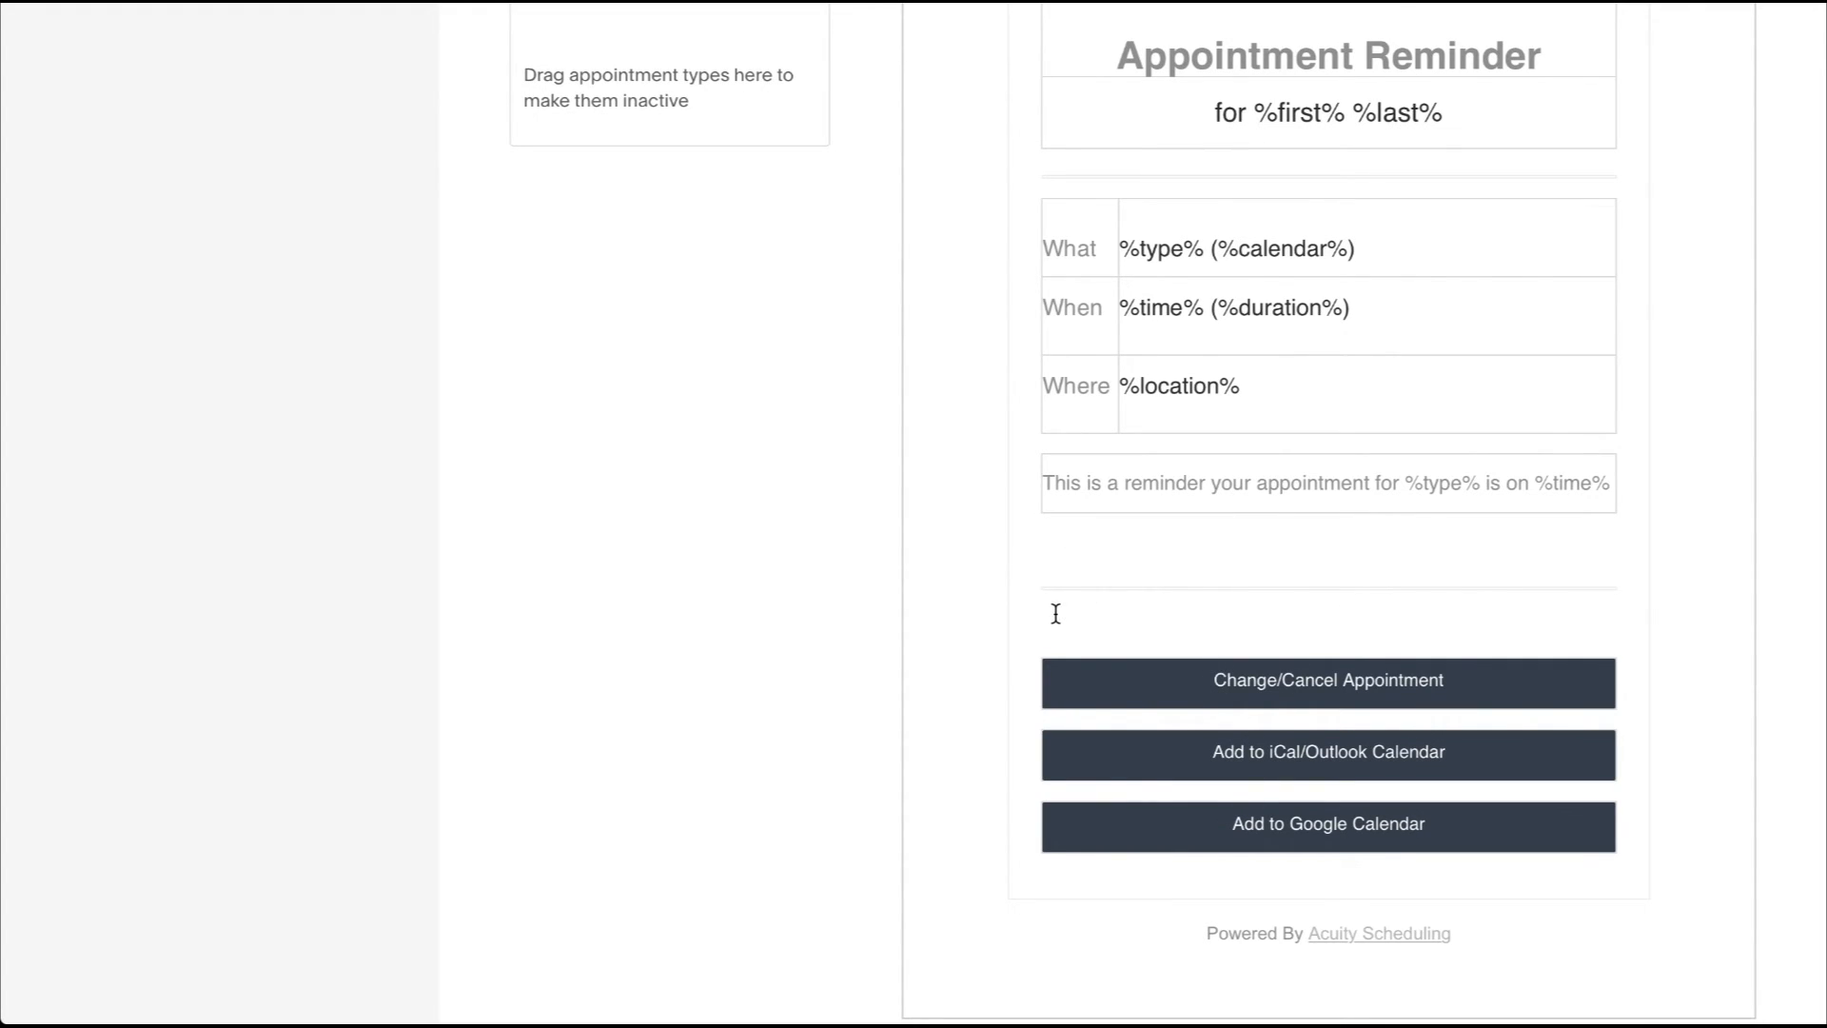
scroll(1057, 613, up, 3)
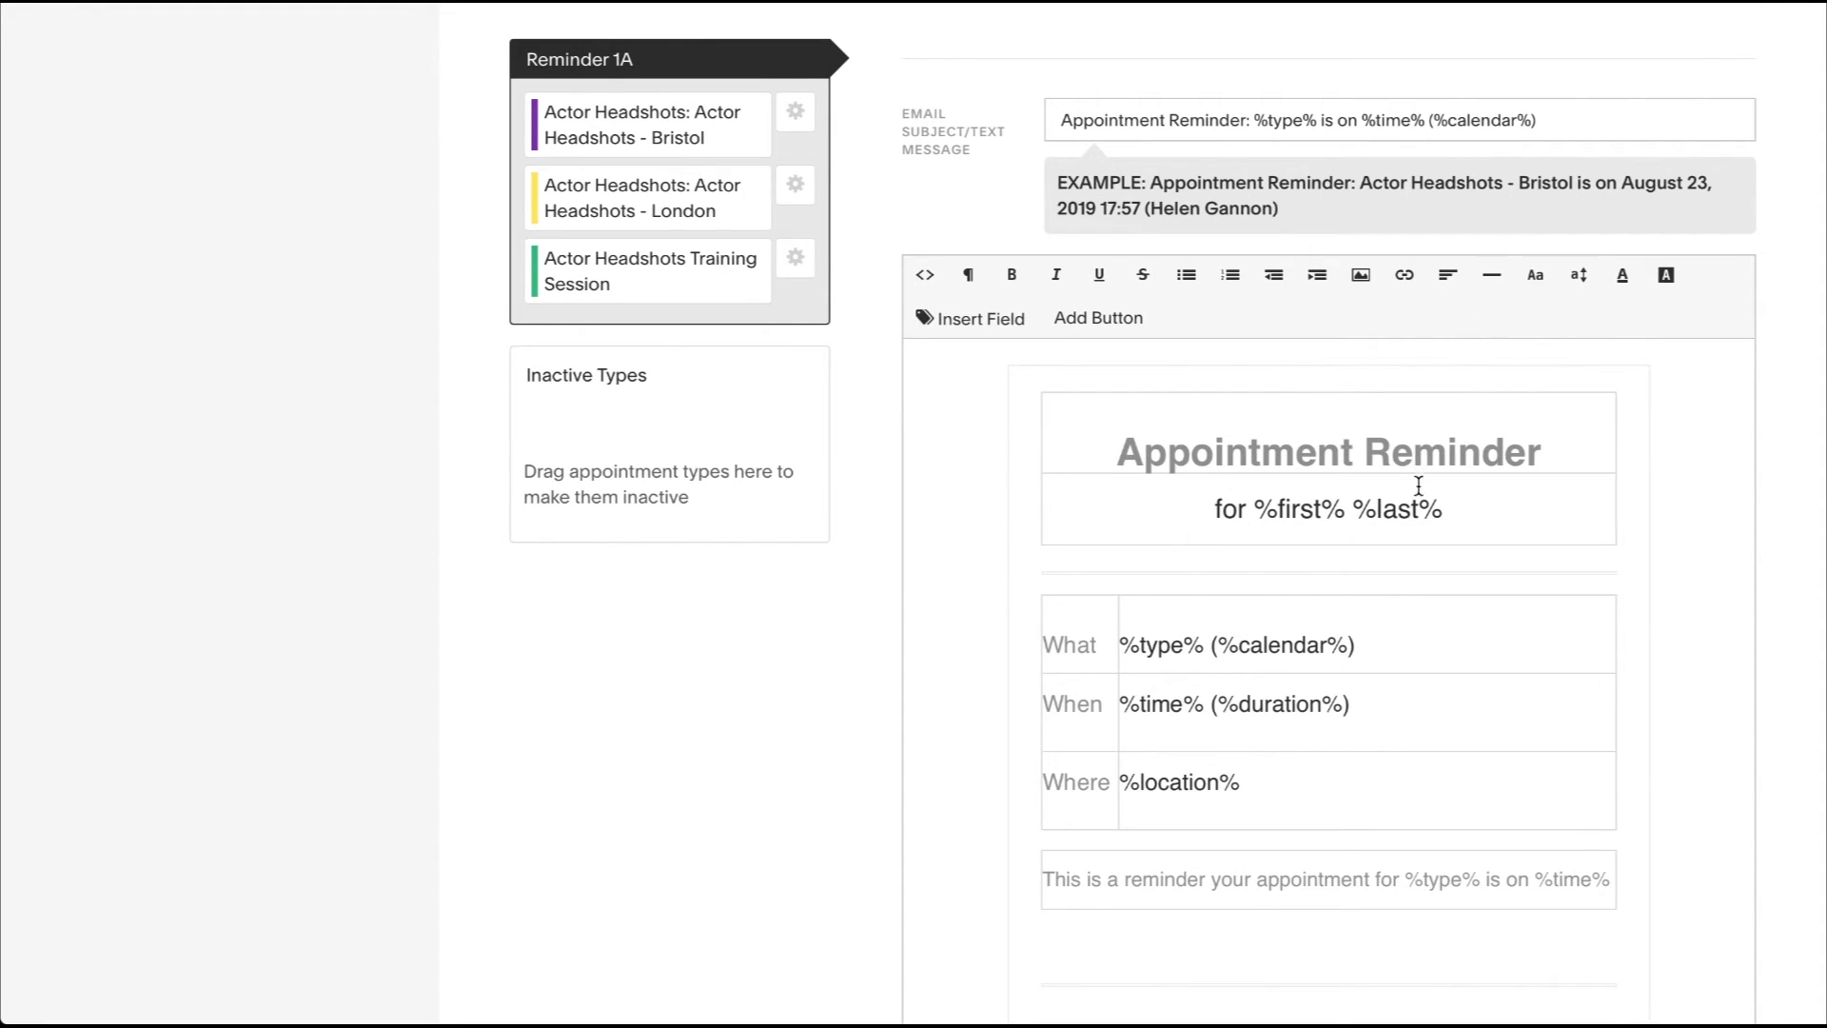
scroll(1419, 495, down, 2)
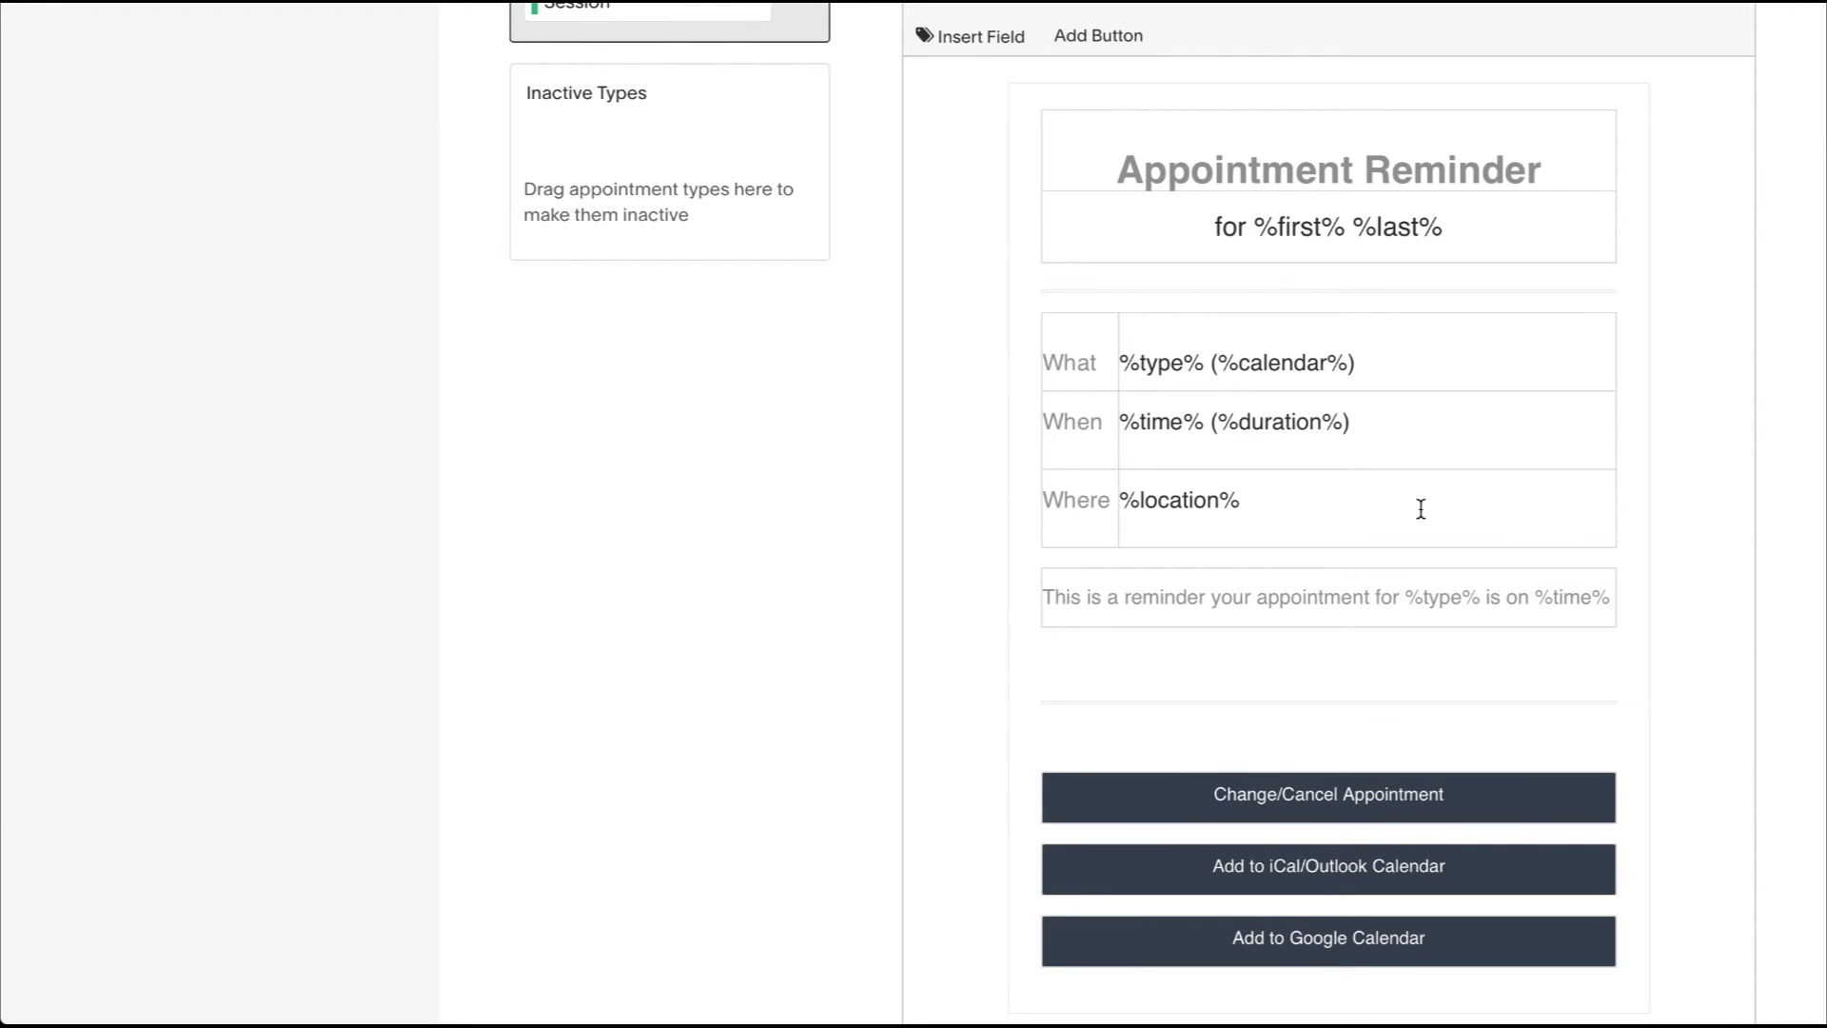
scroll(1296, 576, down, 1)
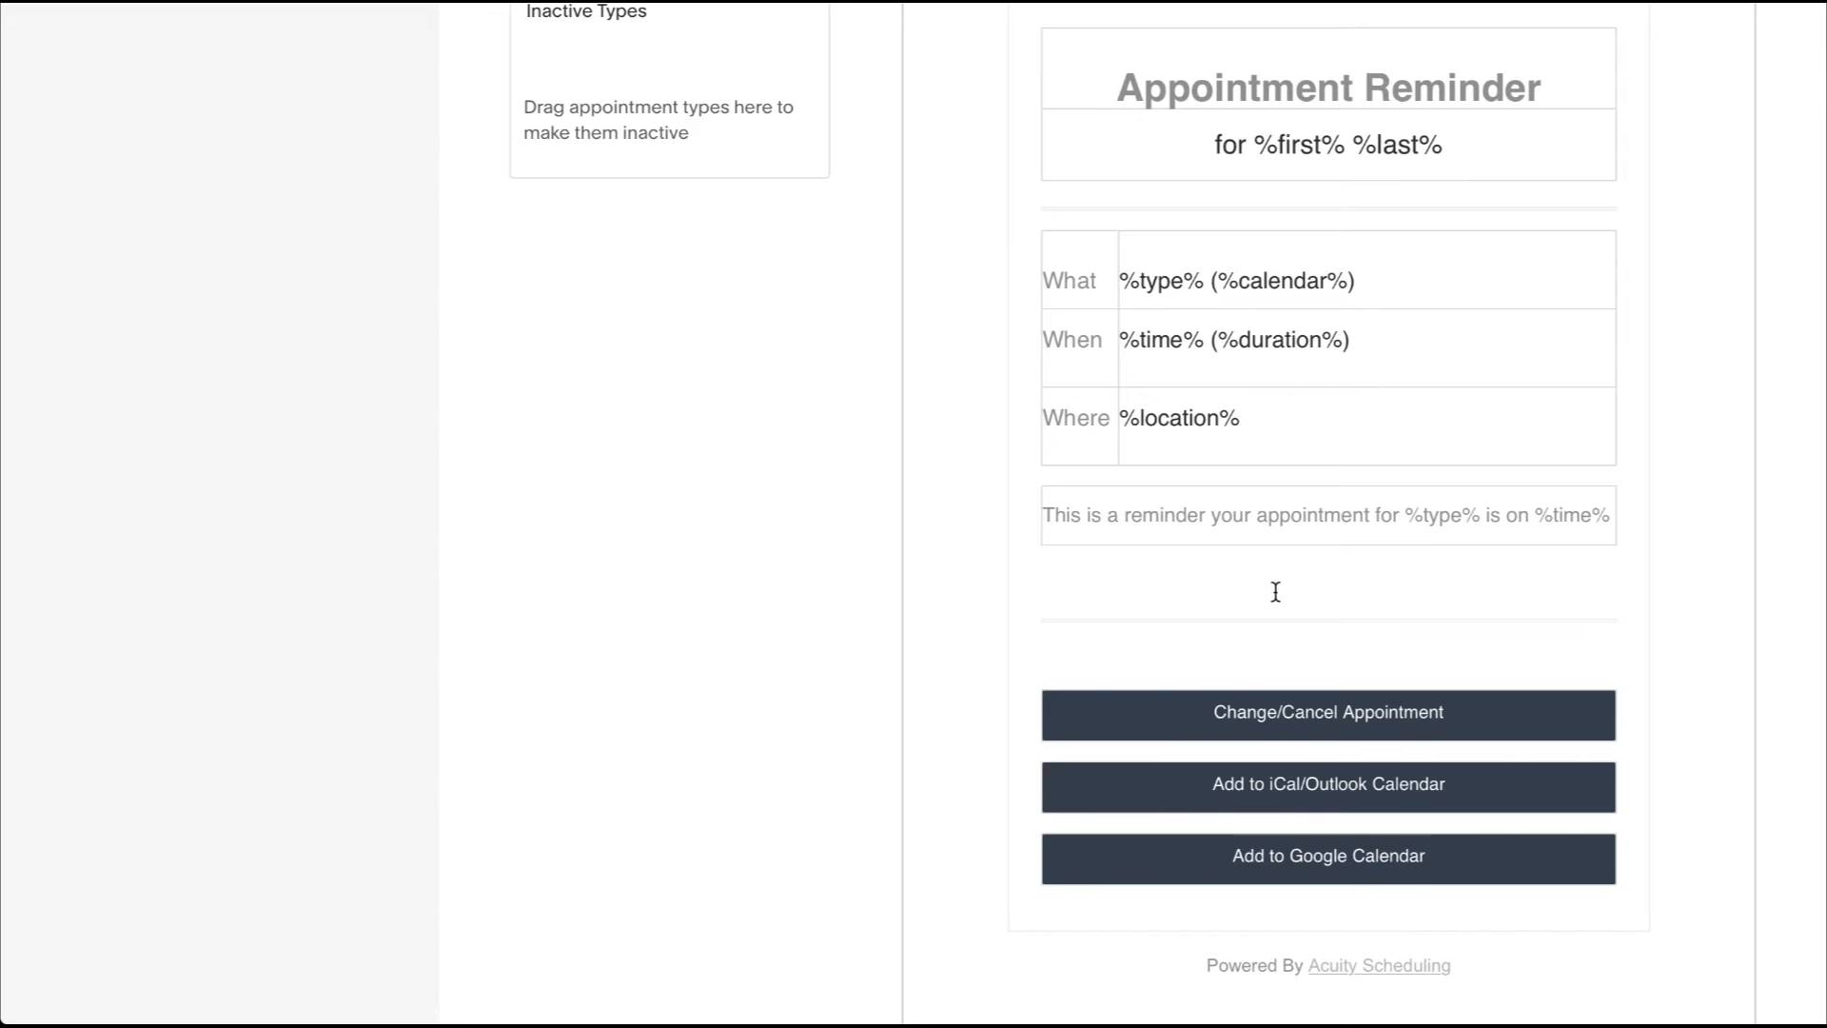
scroll(1273, 591, up, 1)
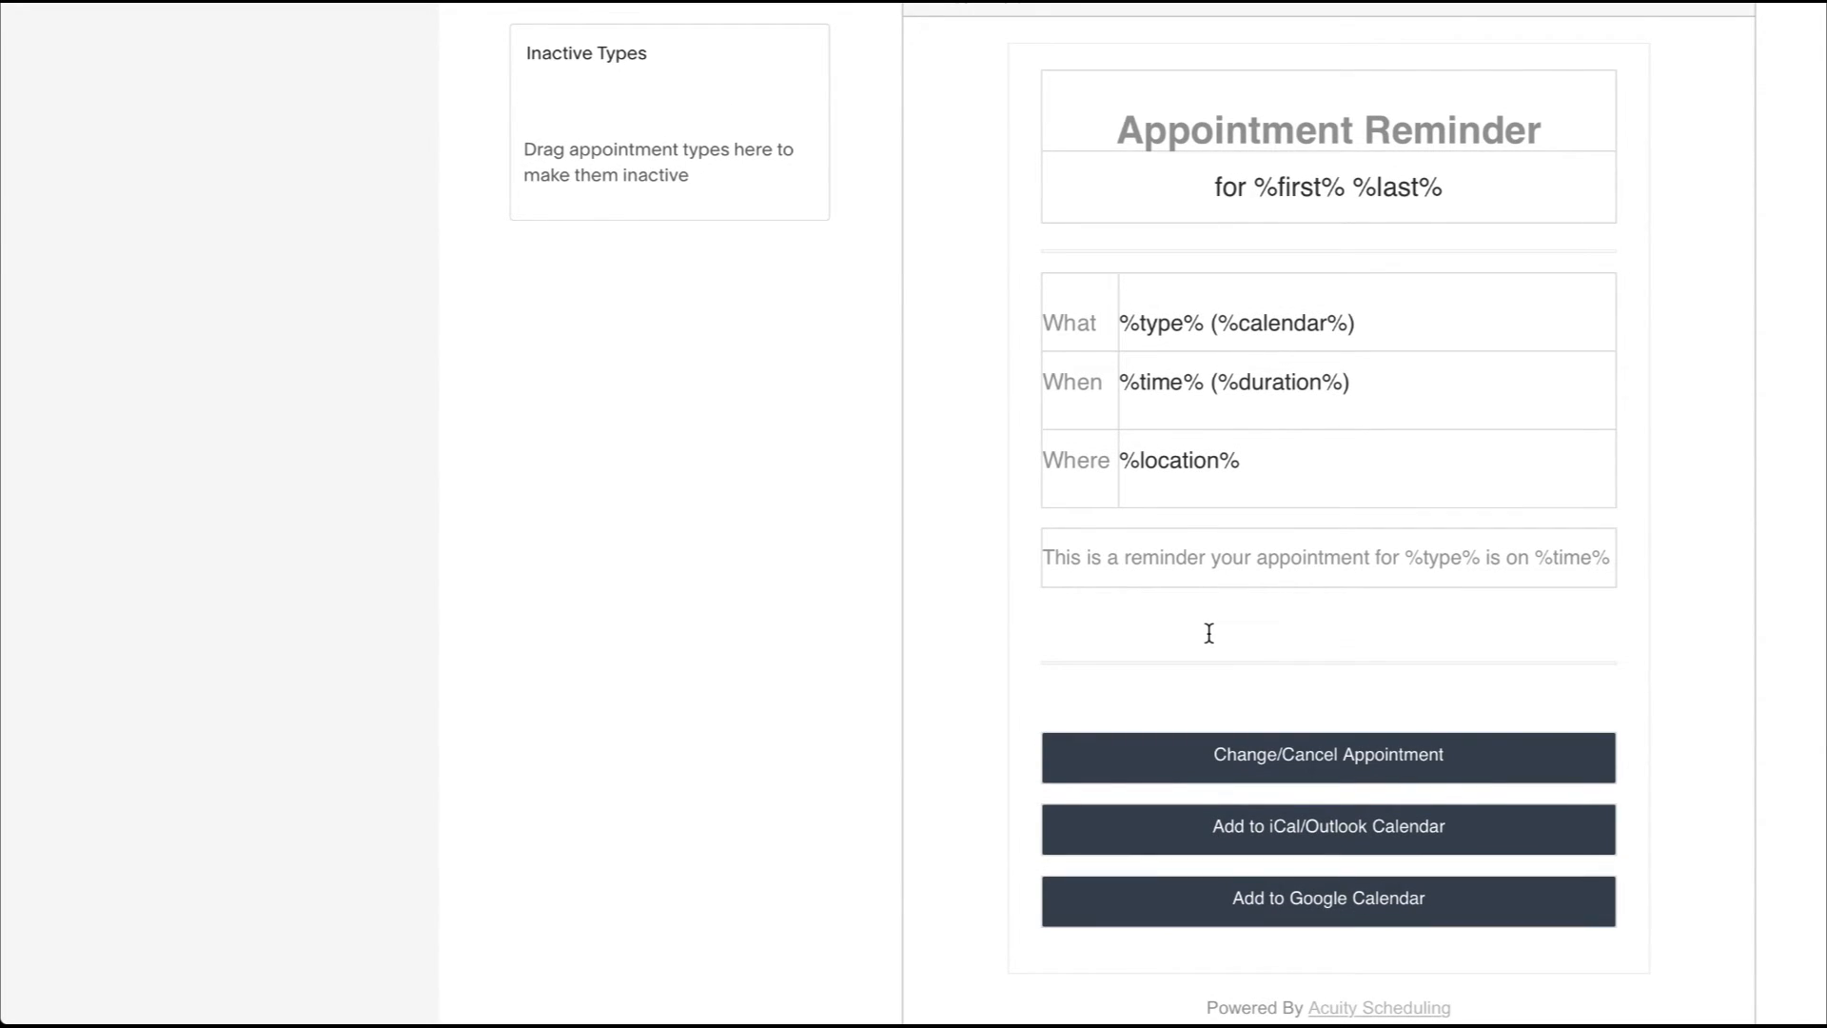
scroll(1209, 631, up, 5)
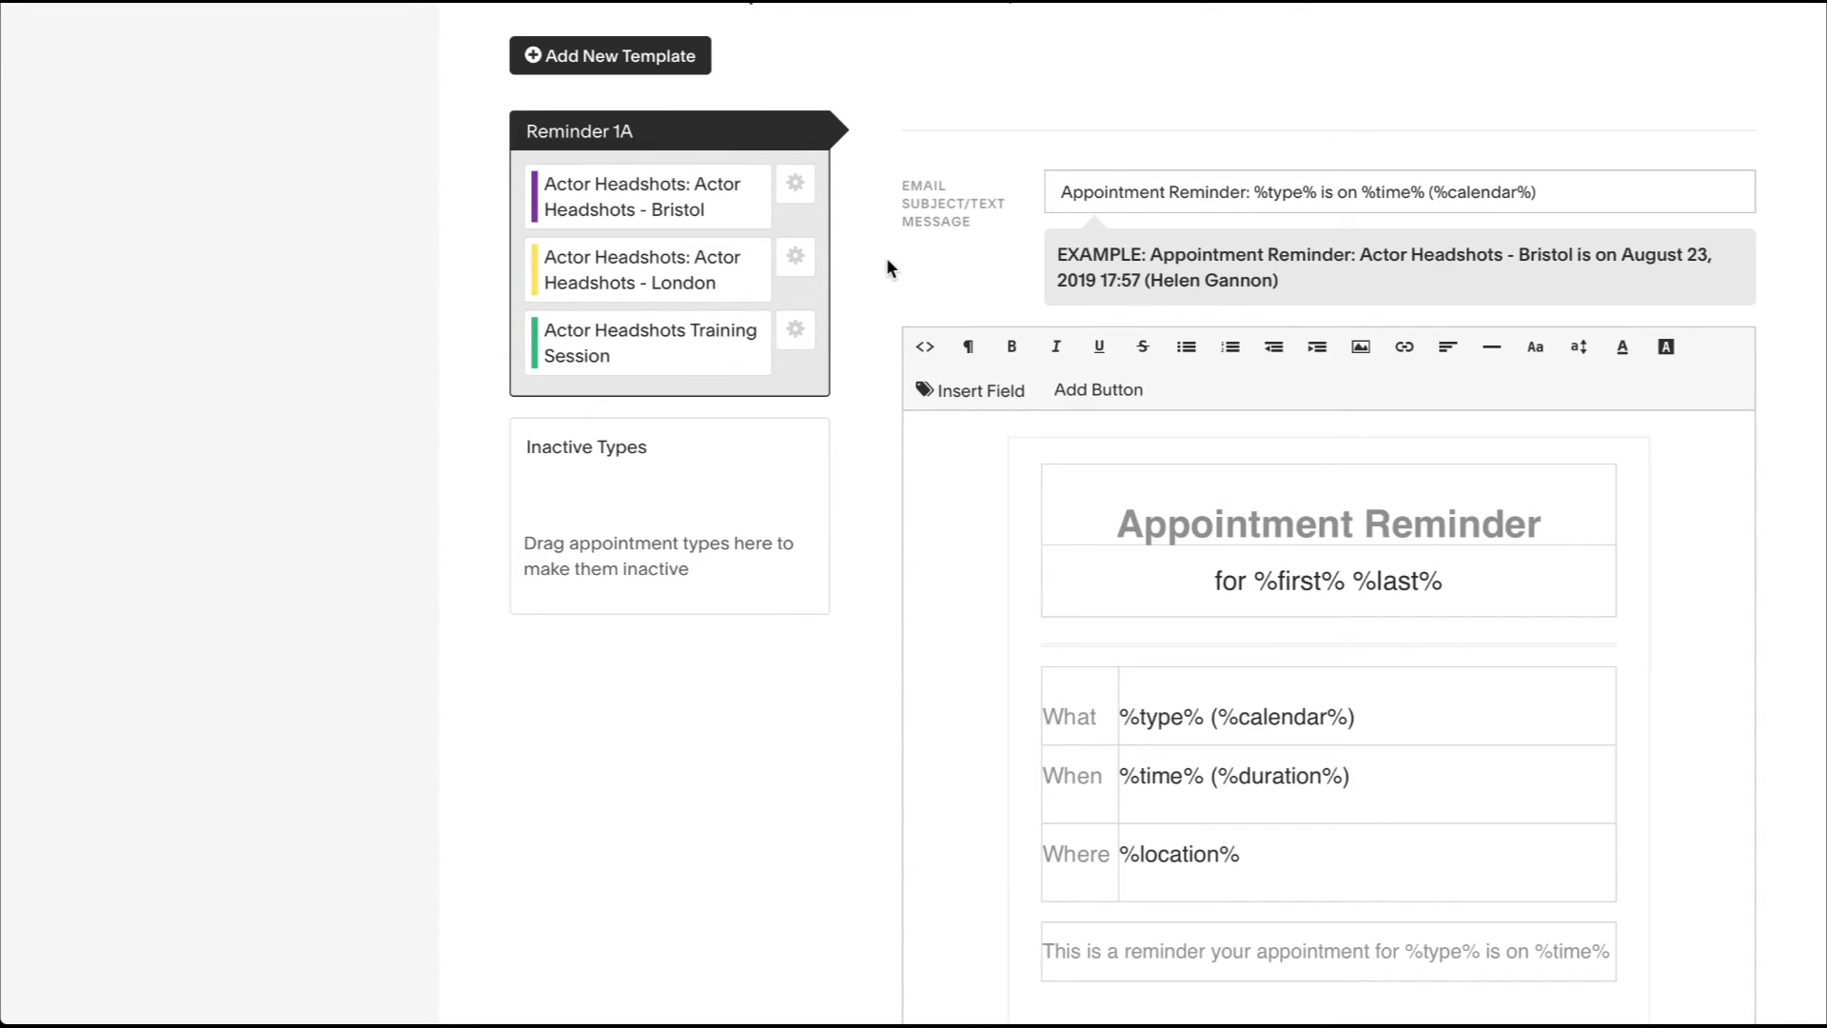
scroll(1570, 352, up, 5)
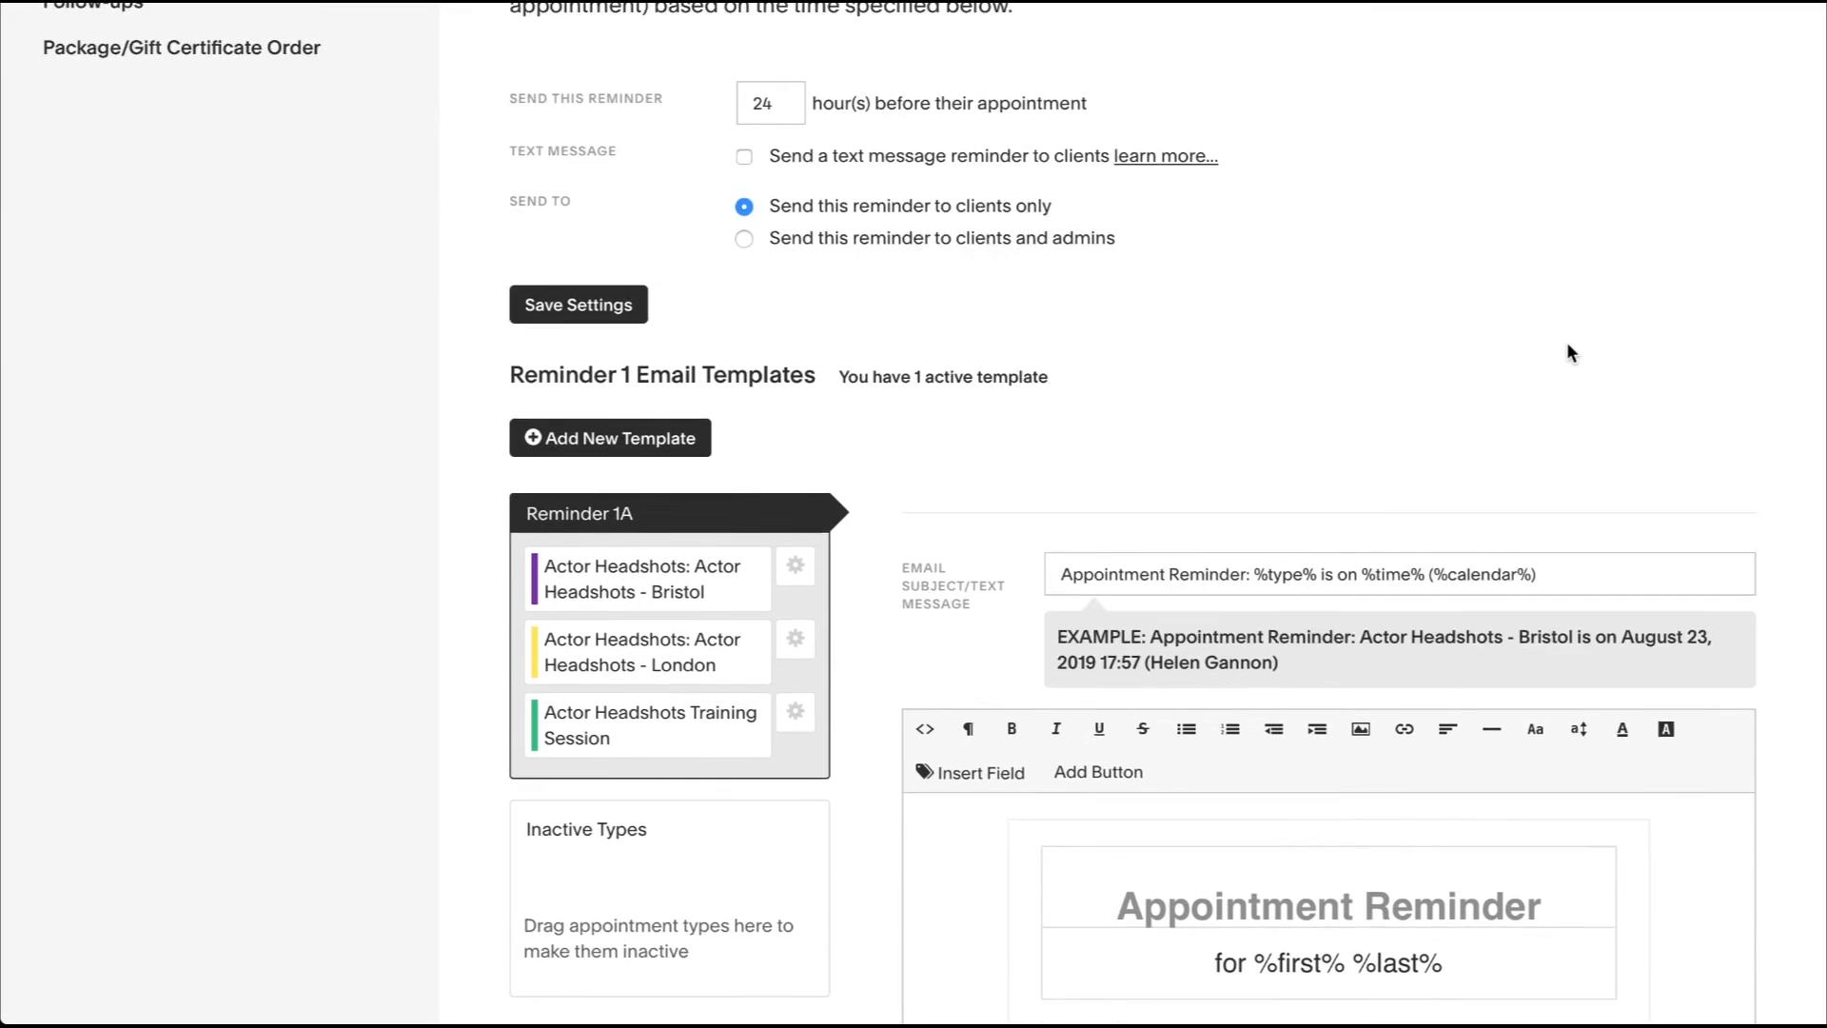
scroll(1571, 352, up, 5)
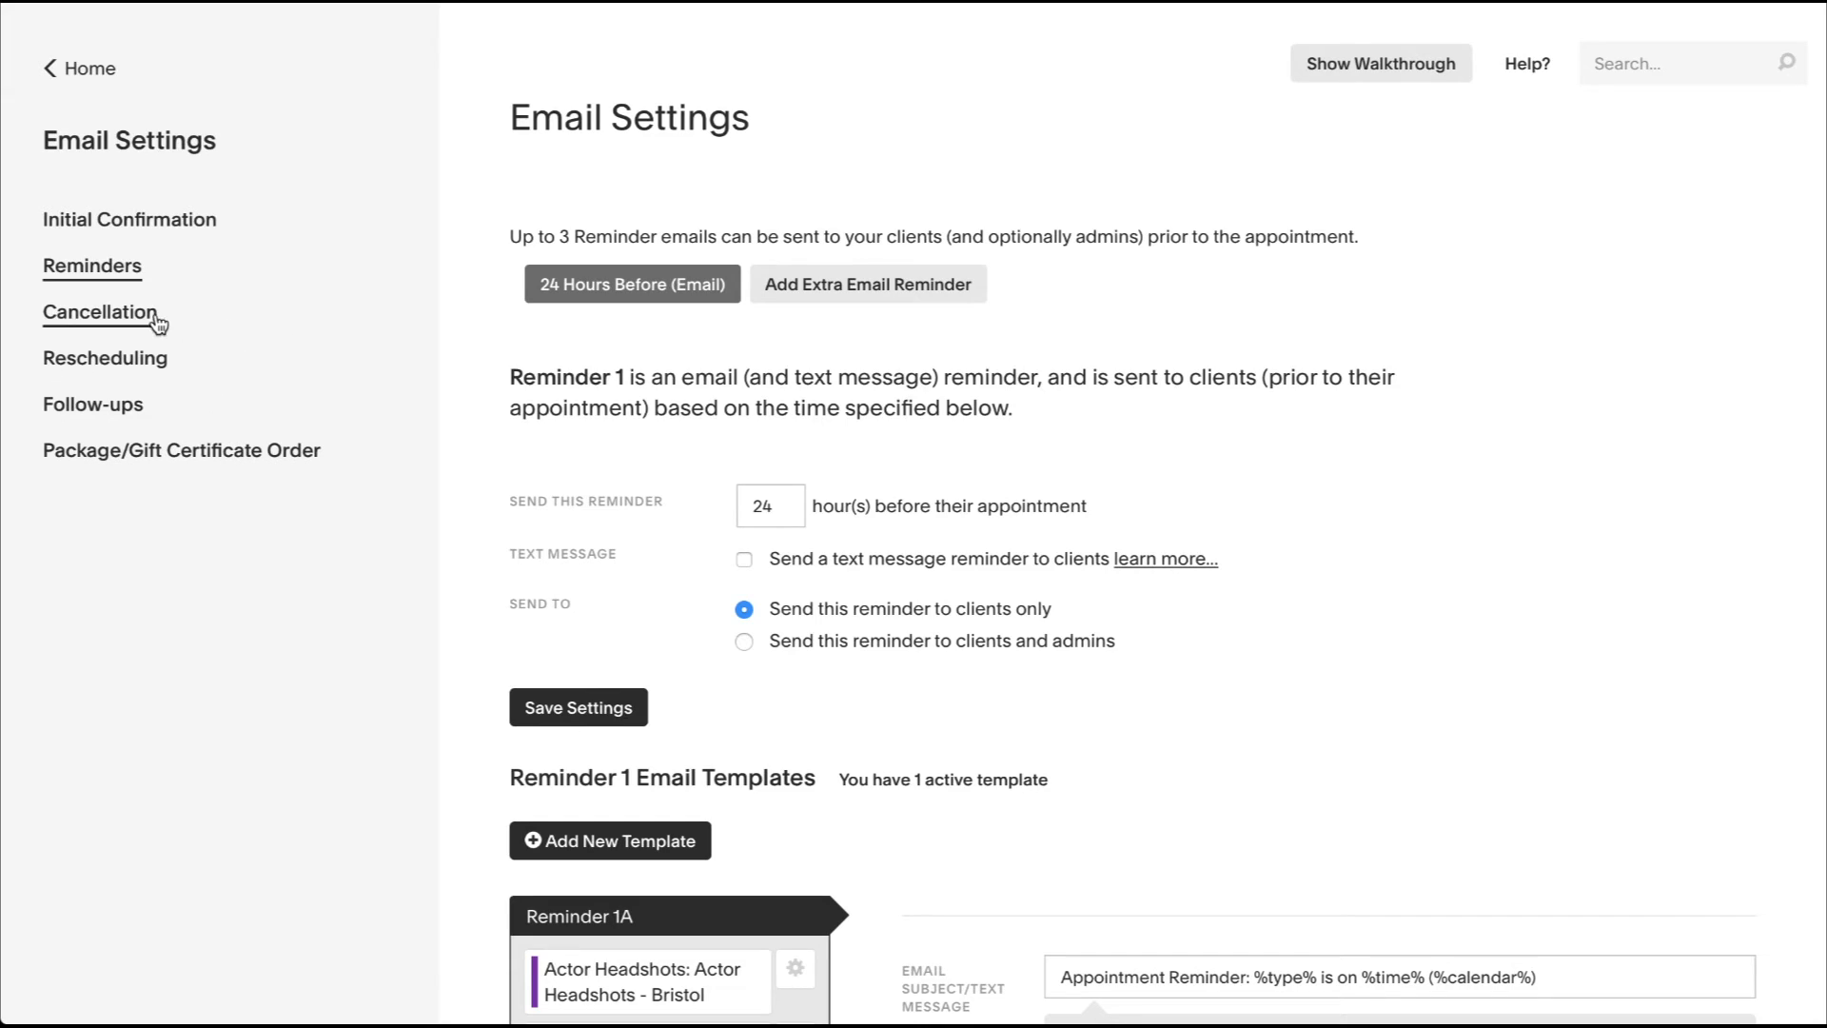
Show the Follow-up 1 email, sent 1 day after appointments, subject '%first%, how was your appointment?'
click(76, 410)
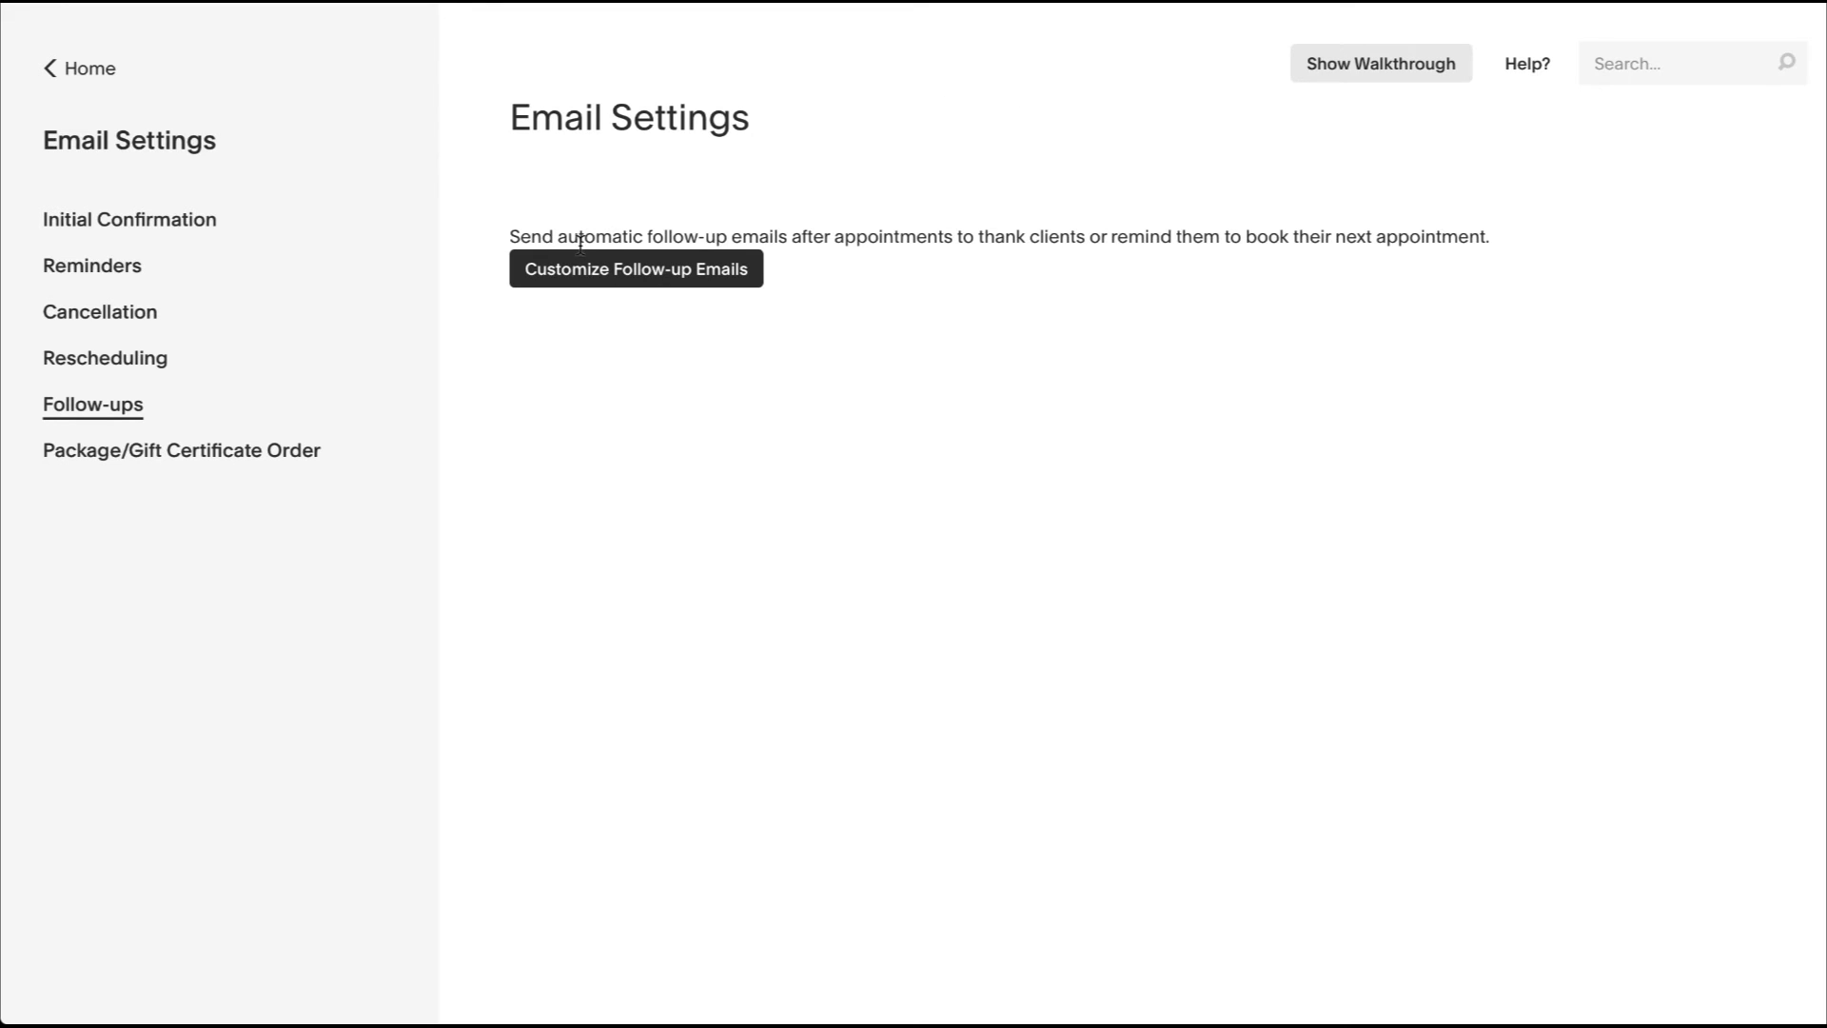
click(600, 274)
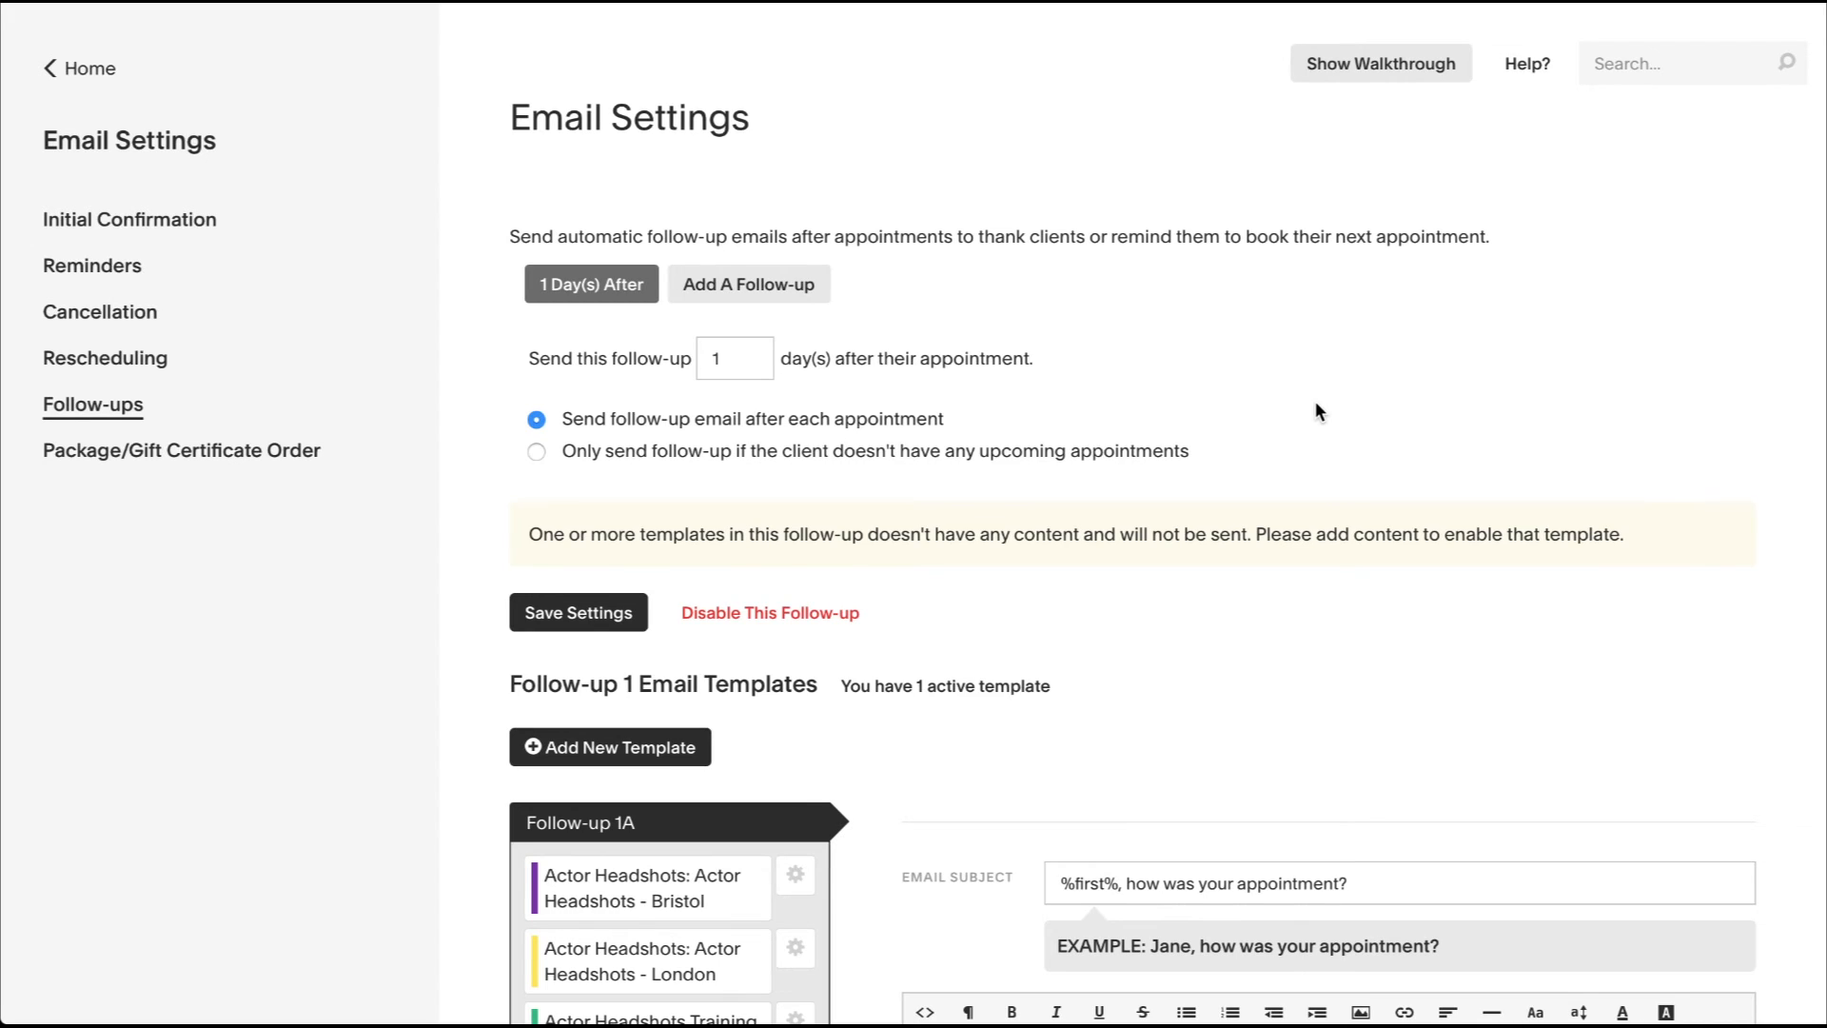
Show the Package/Gift Certificate Order email with subject 'Product Order: %first% %last%'
click(136, 453)
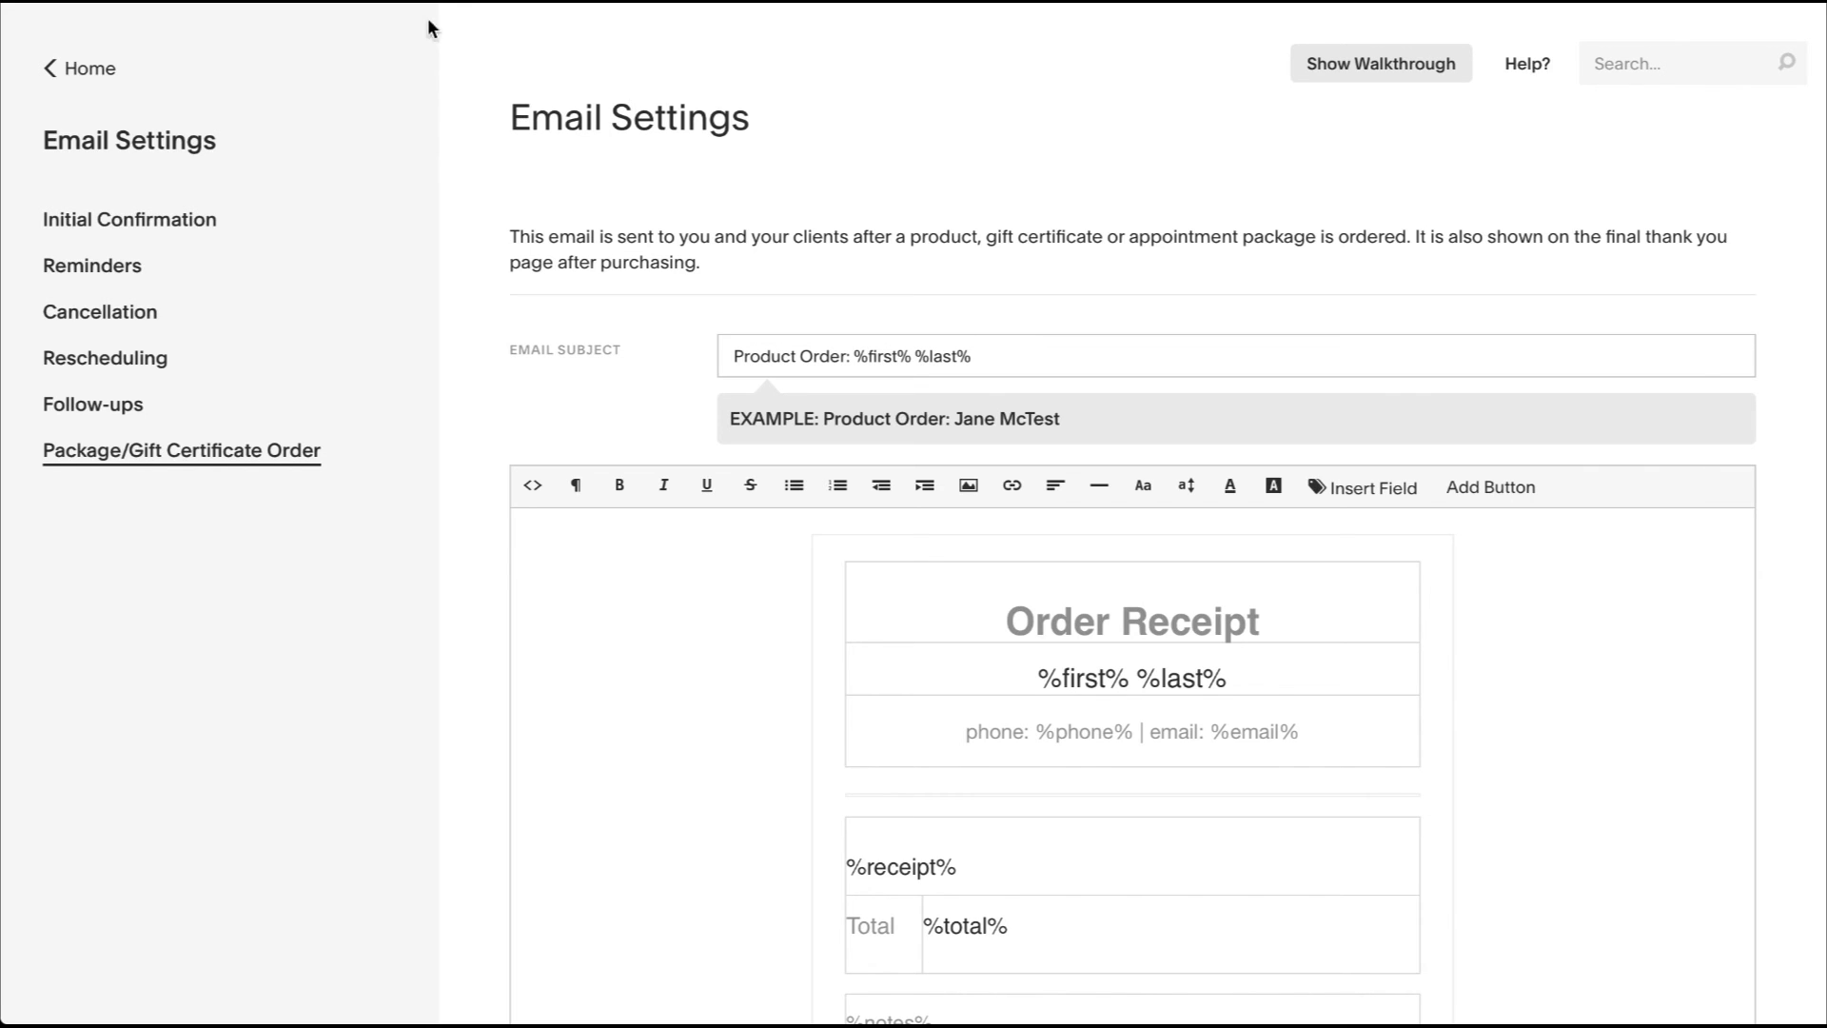
Return to the August 2019 appointment calendar, then bring up Payment Settings (GBP, no processor)
click(82, 68)
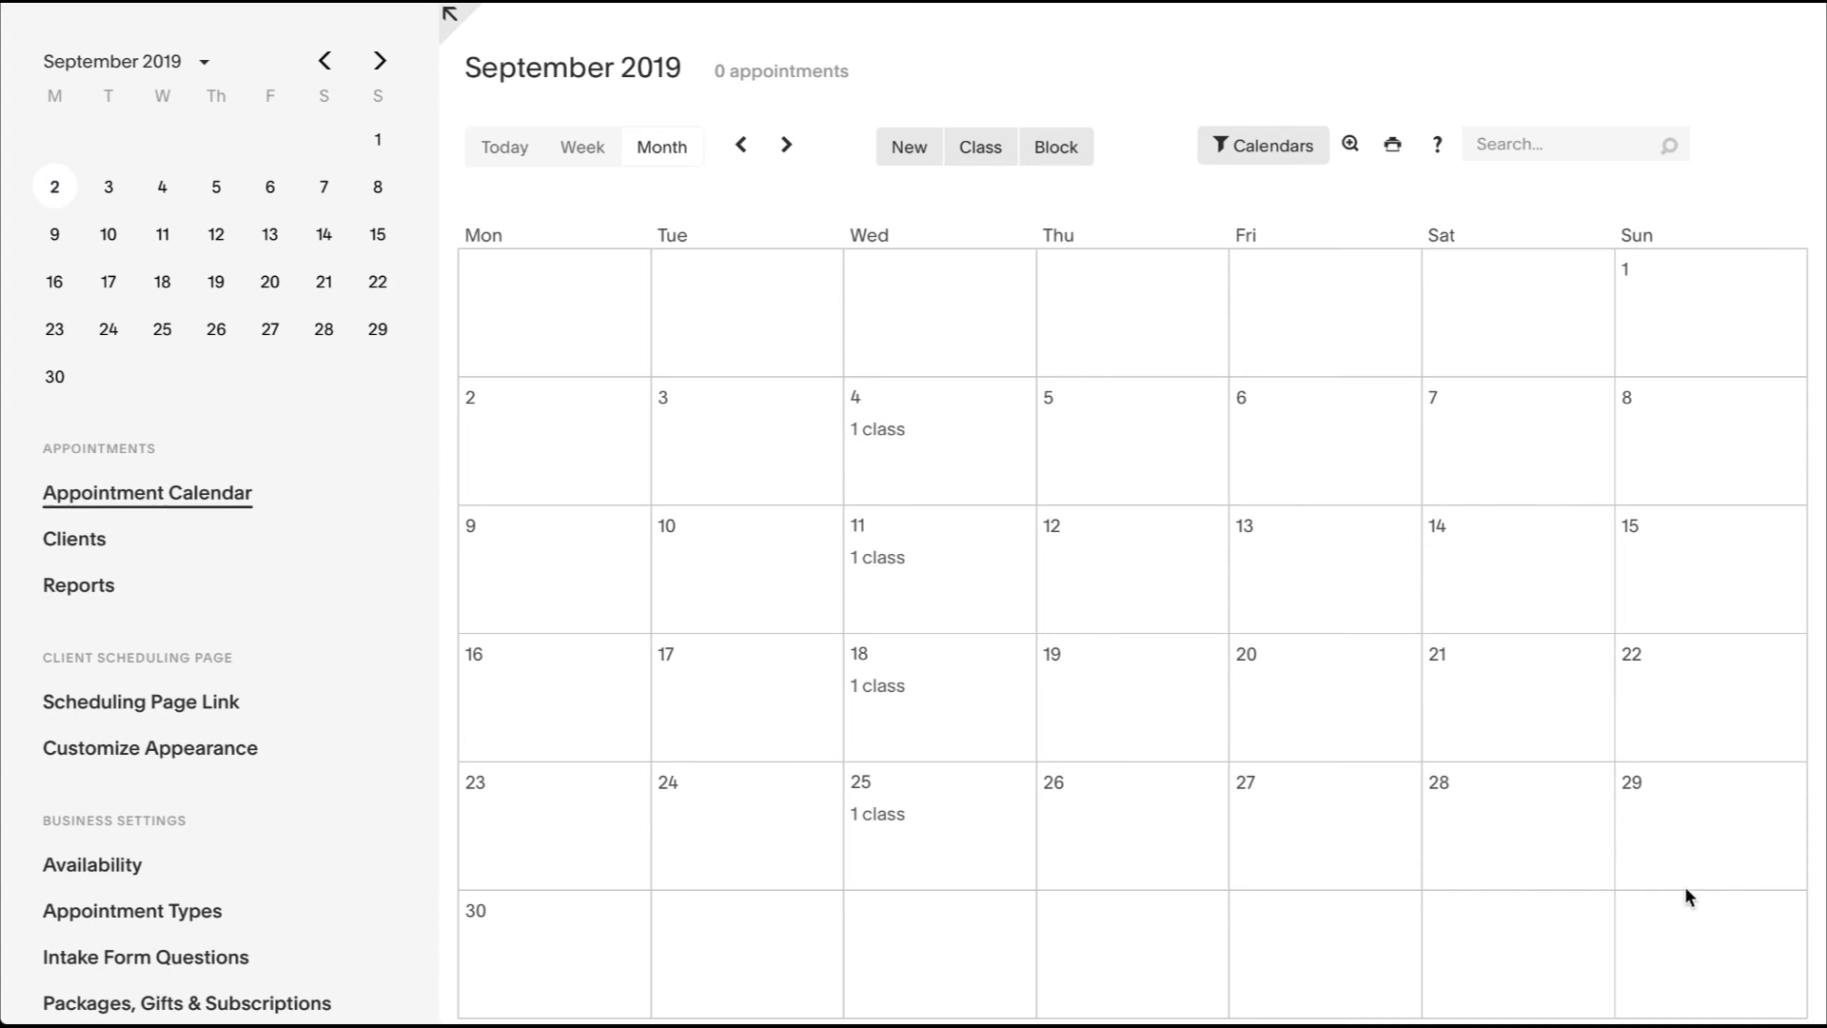
scroll(1047, 733, down, 4)
scroll(1043, 731, up, 1)
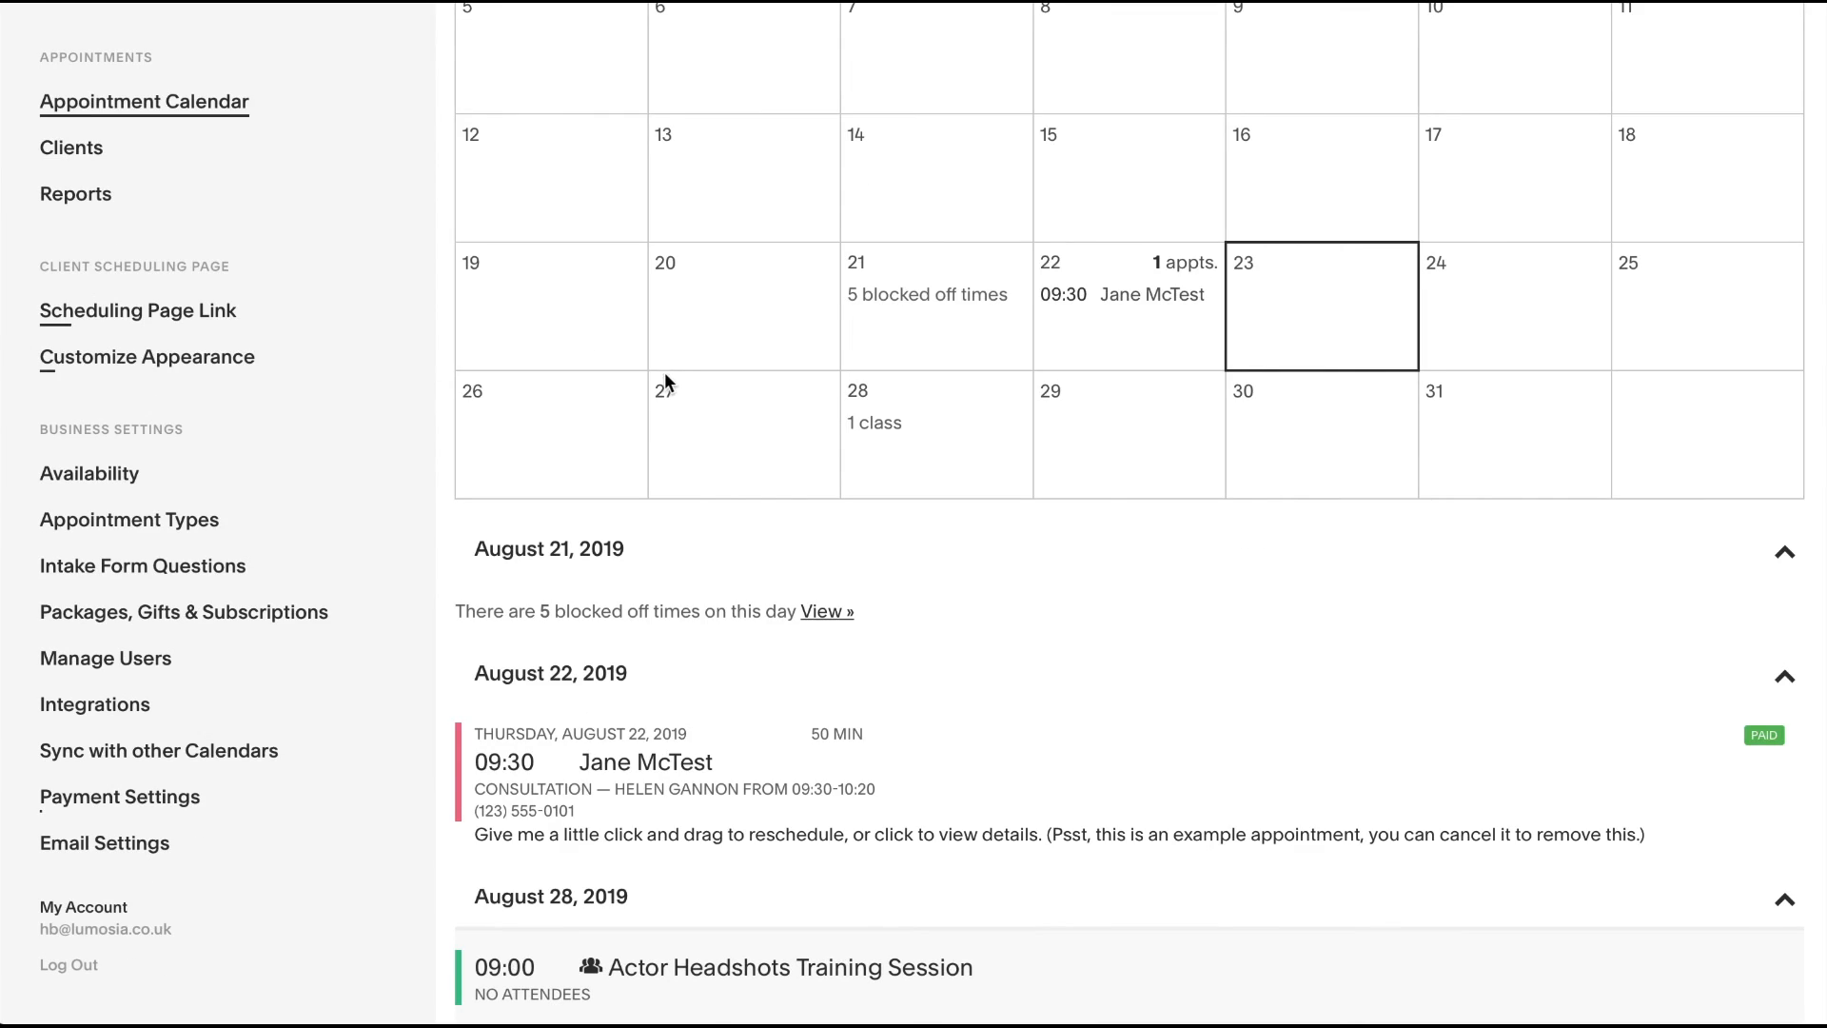
scroll(666, 419, up, 4)
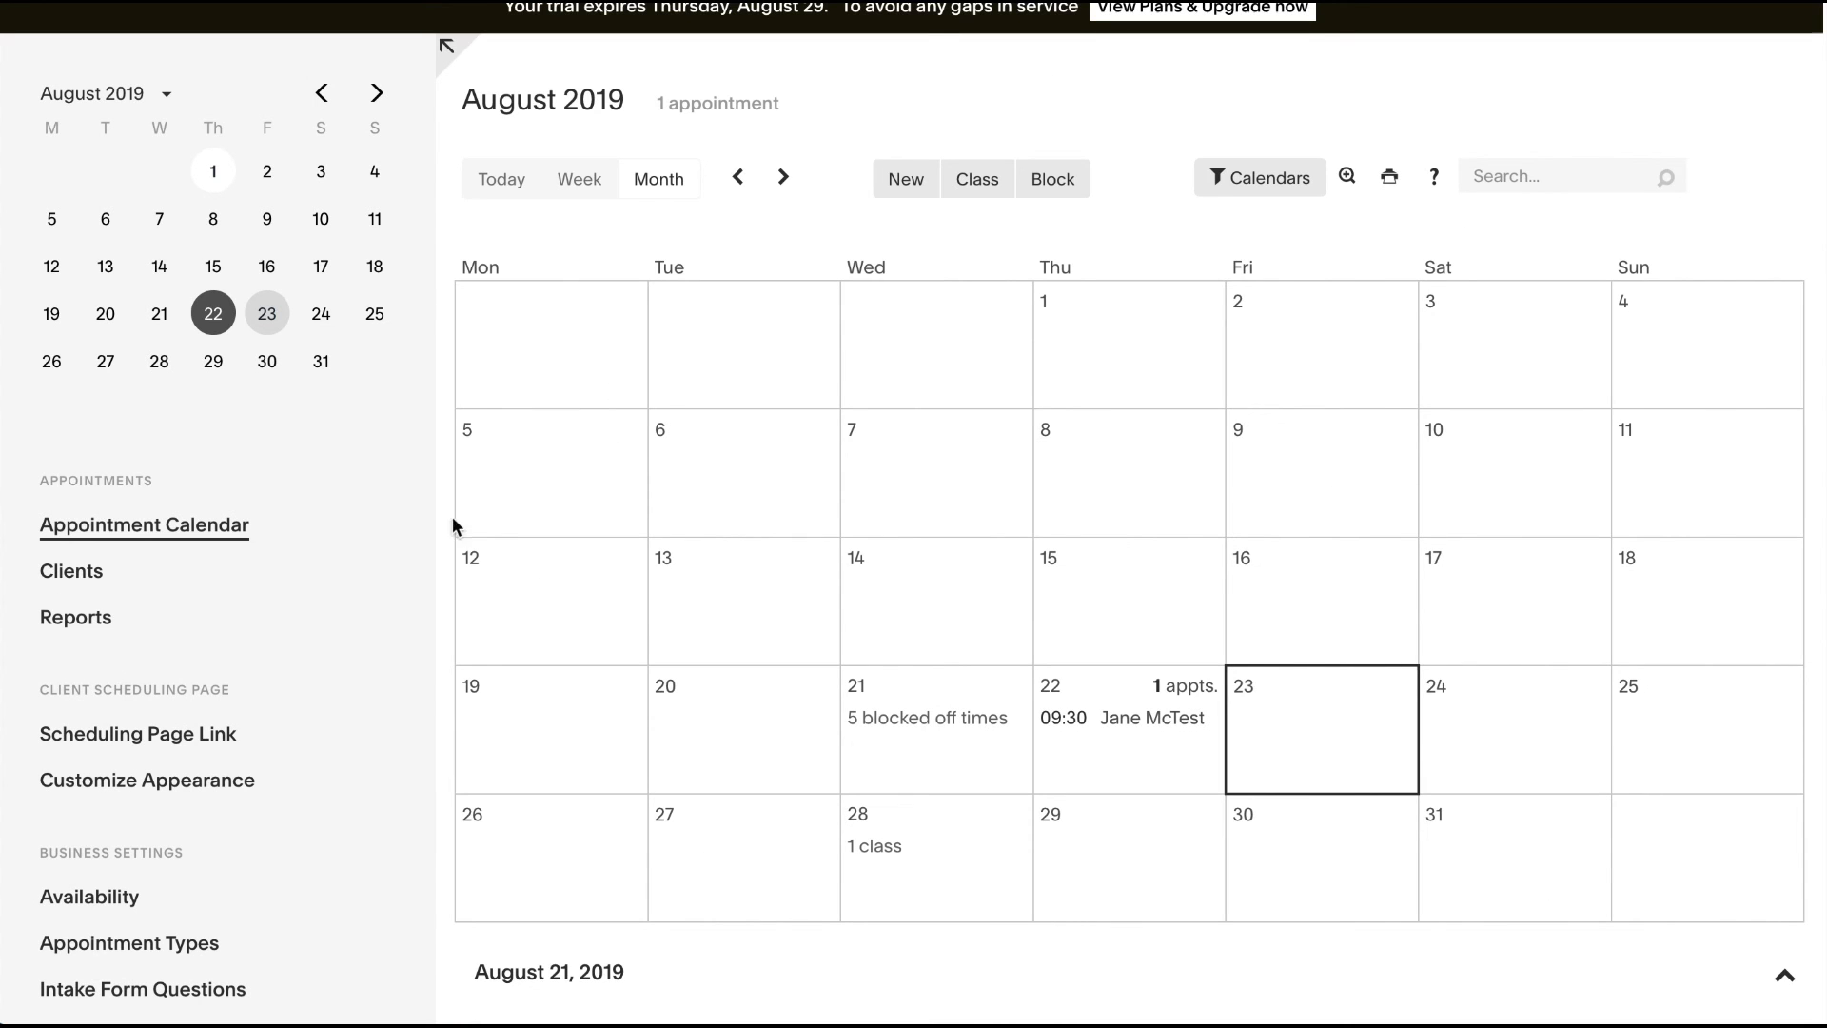
scroll(209, 747, down, 4)
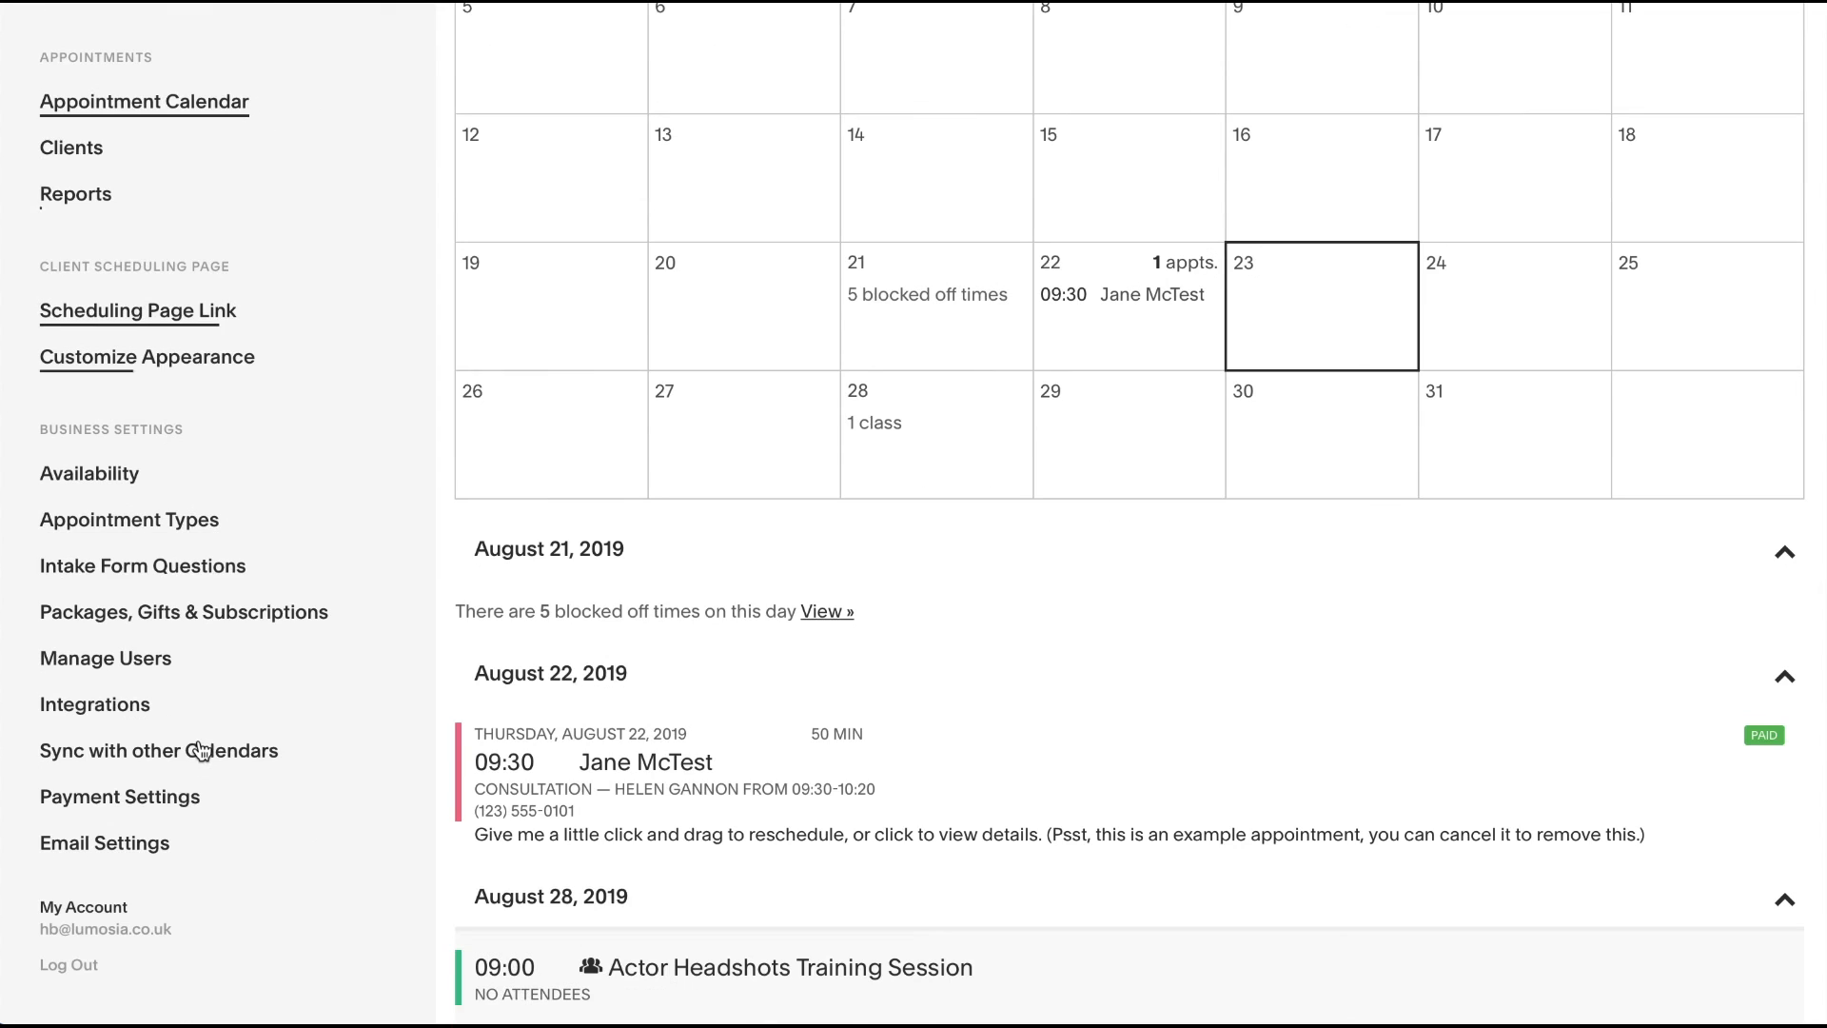
click(109, 802)
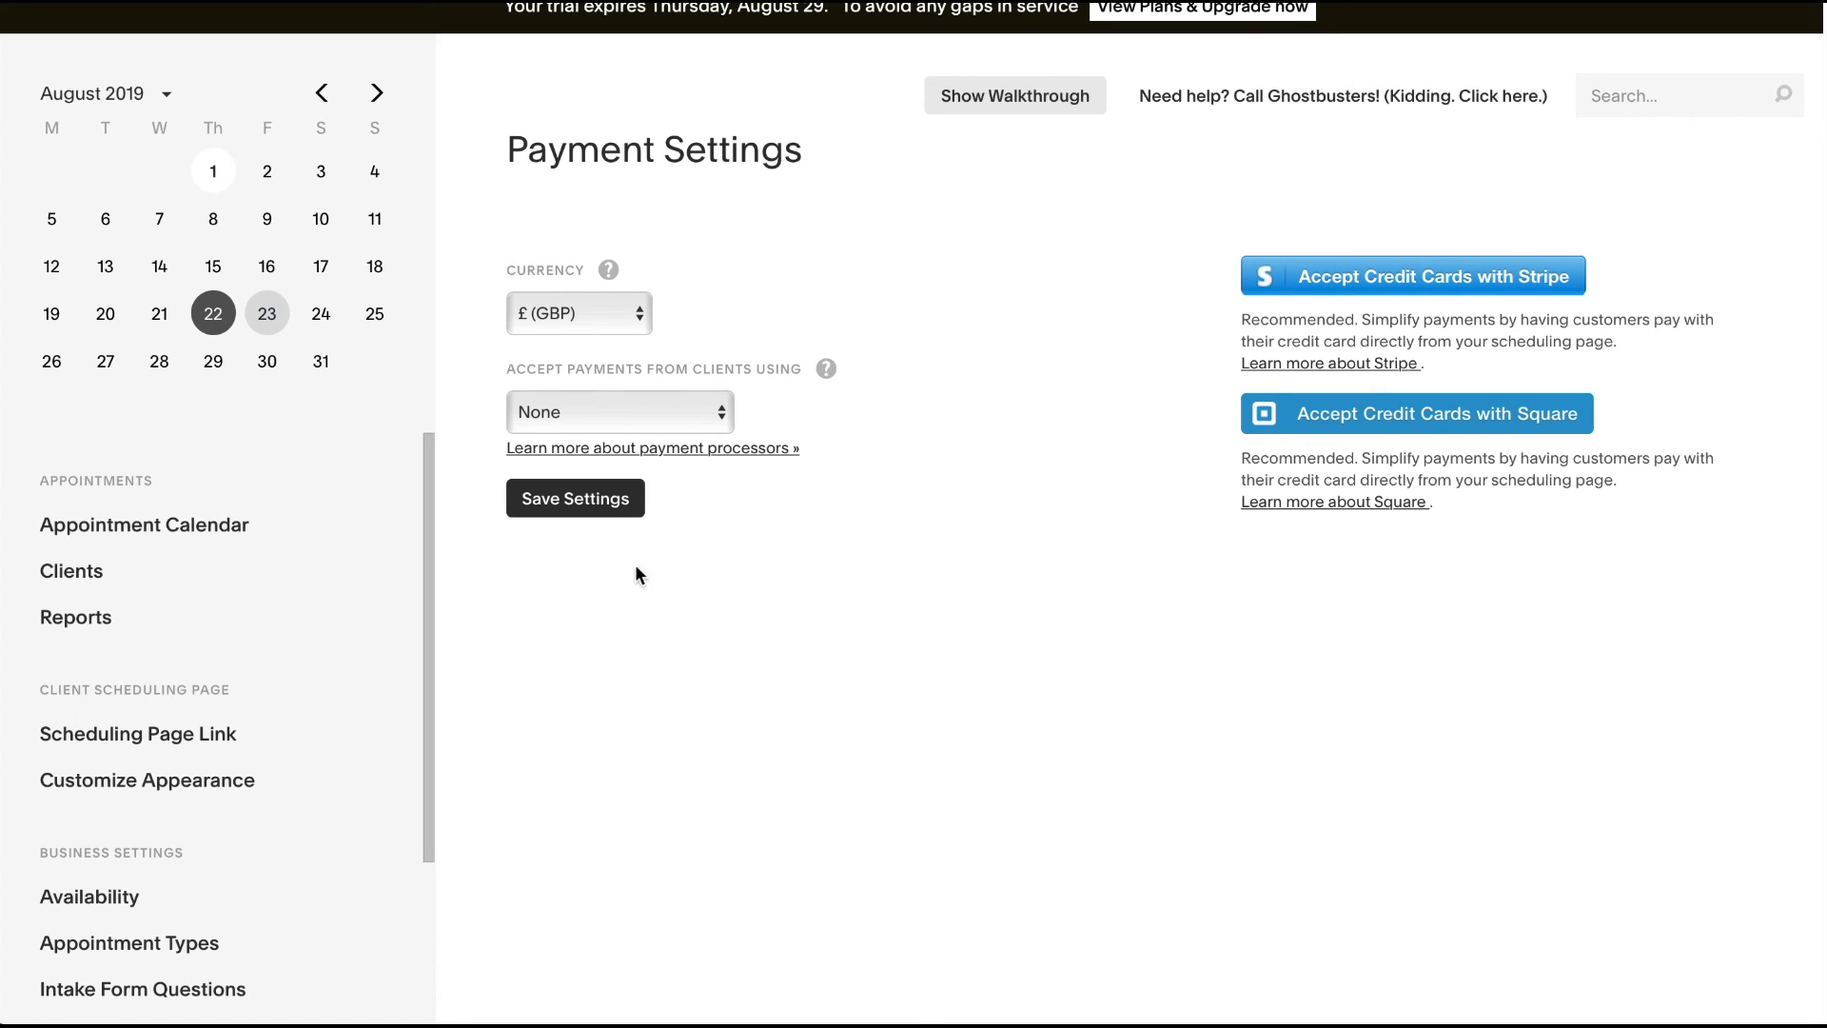
Start Stripe credit-card setup and review the activation form, country set to United Kingdom
click(1393, 280)
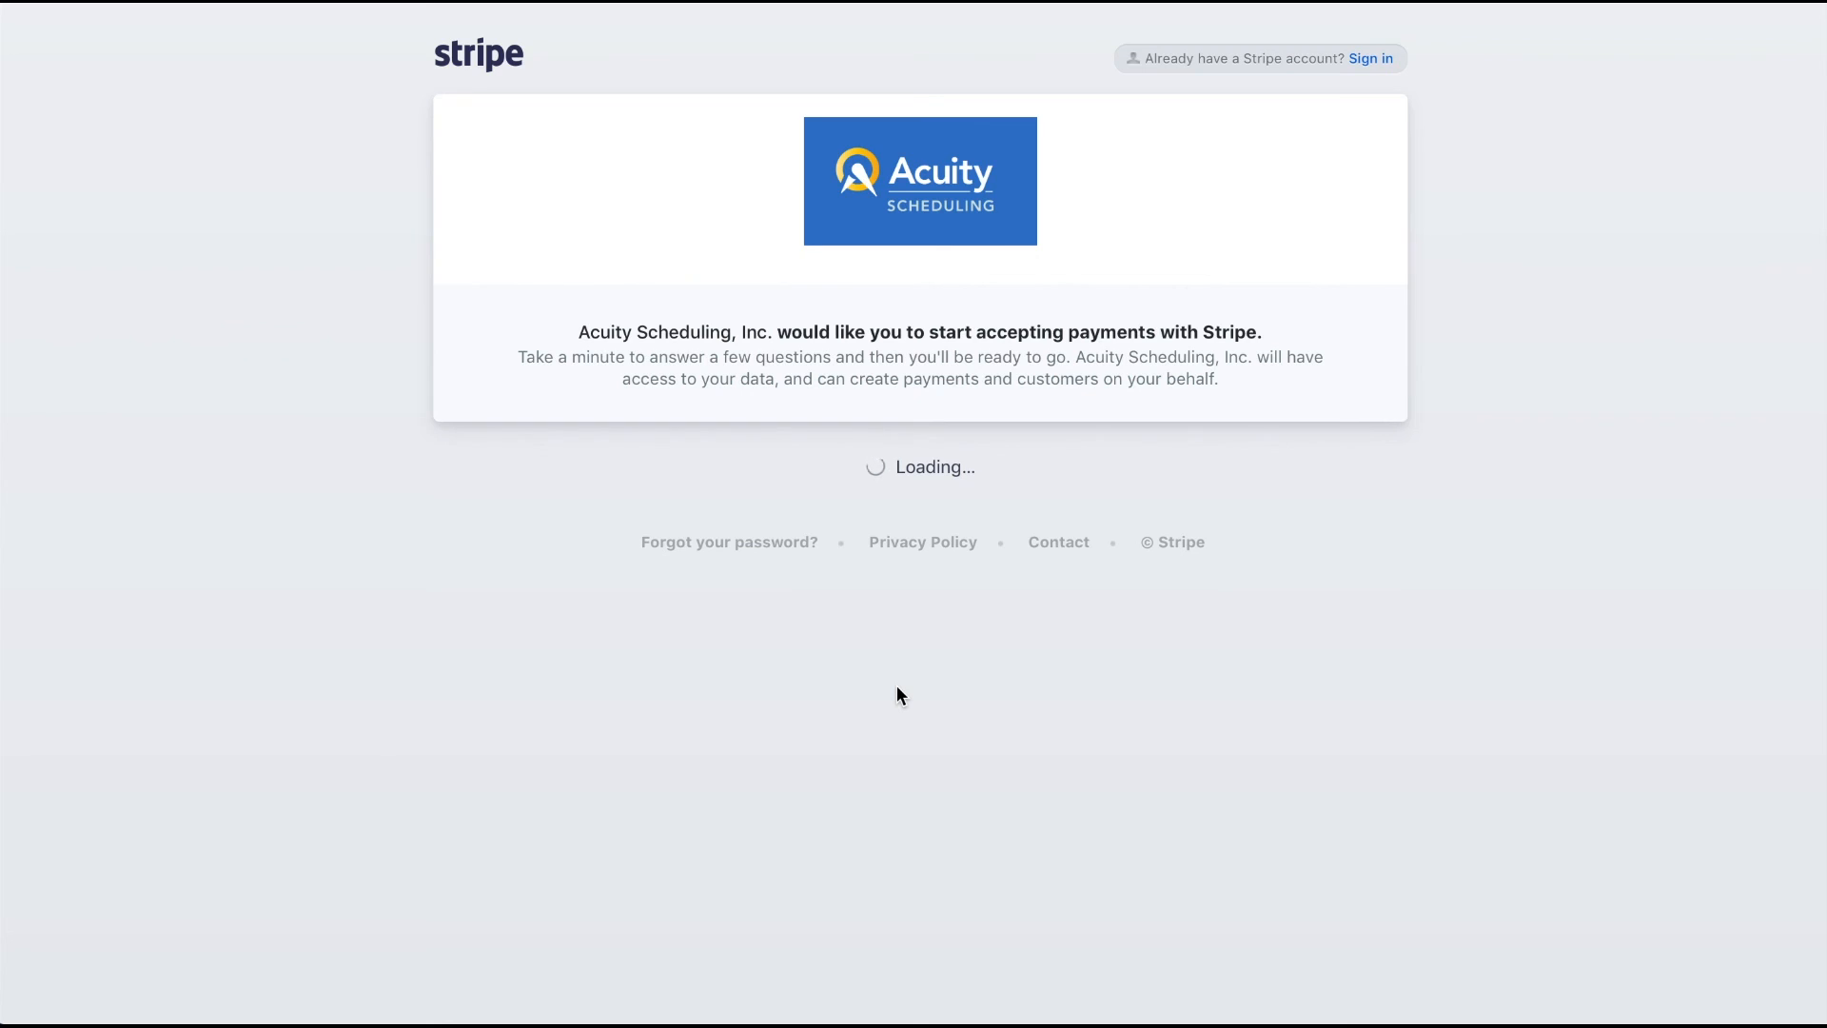
scroll(906, 676, down, 3)
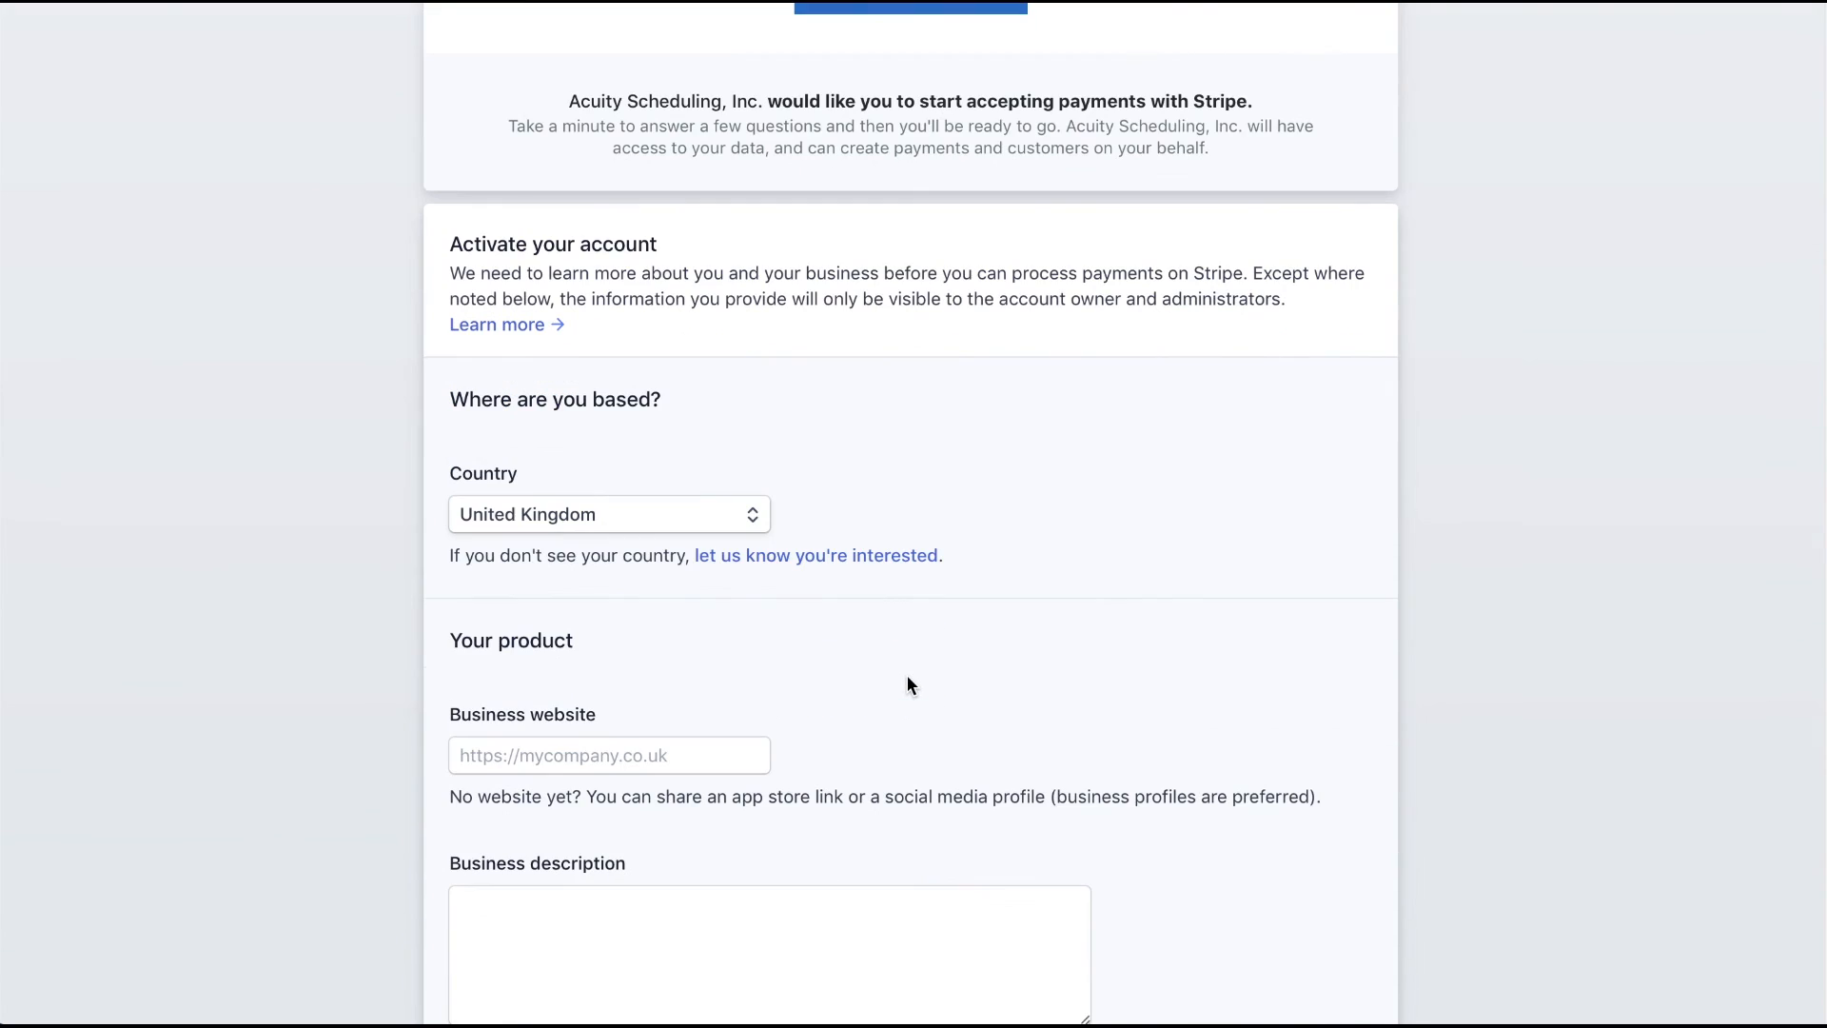
scroll(906, 676, down, 3)
scroll(807, 398, down, 3)
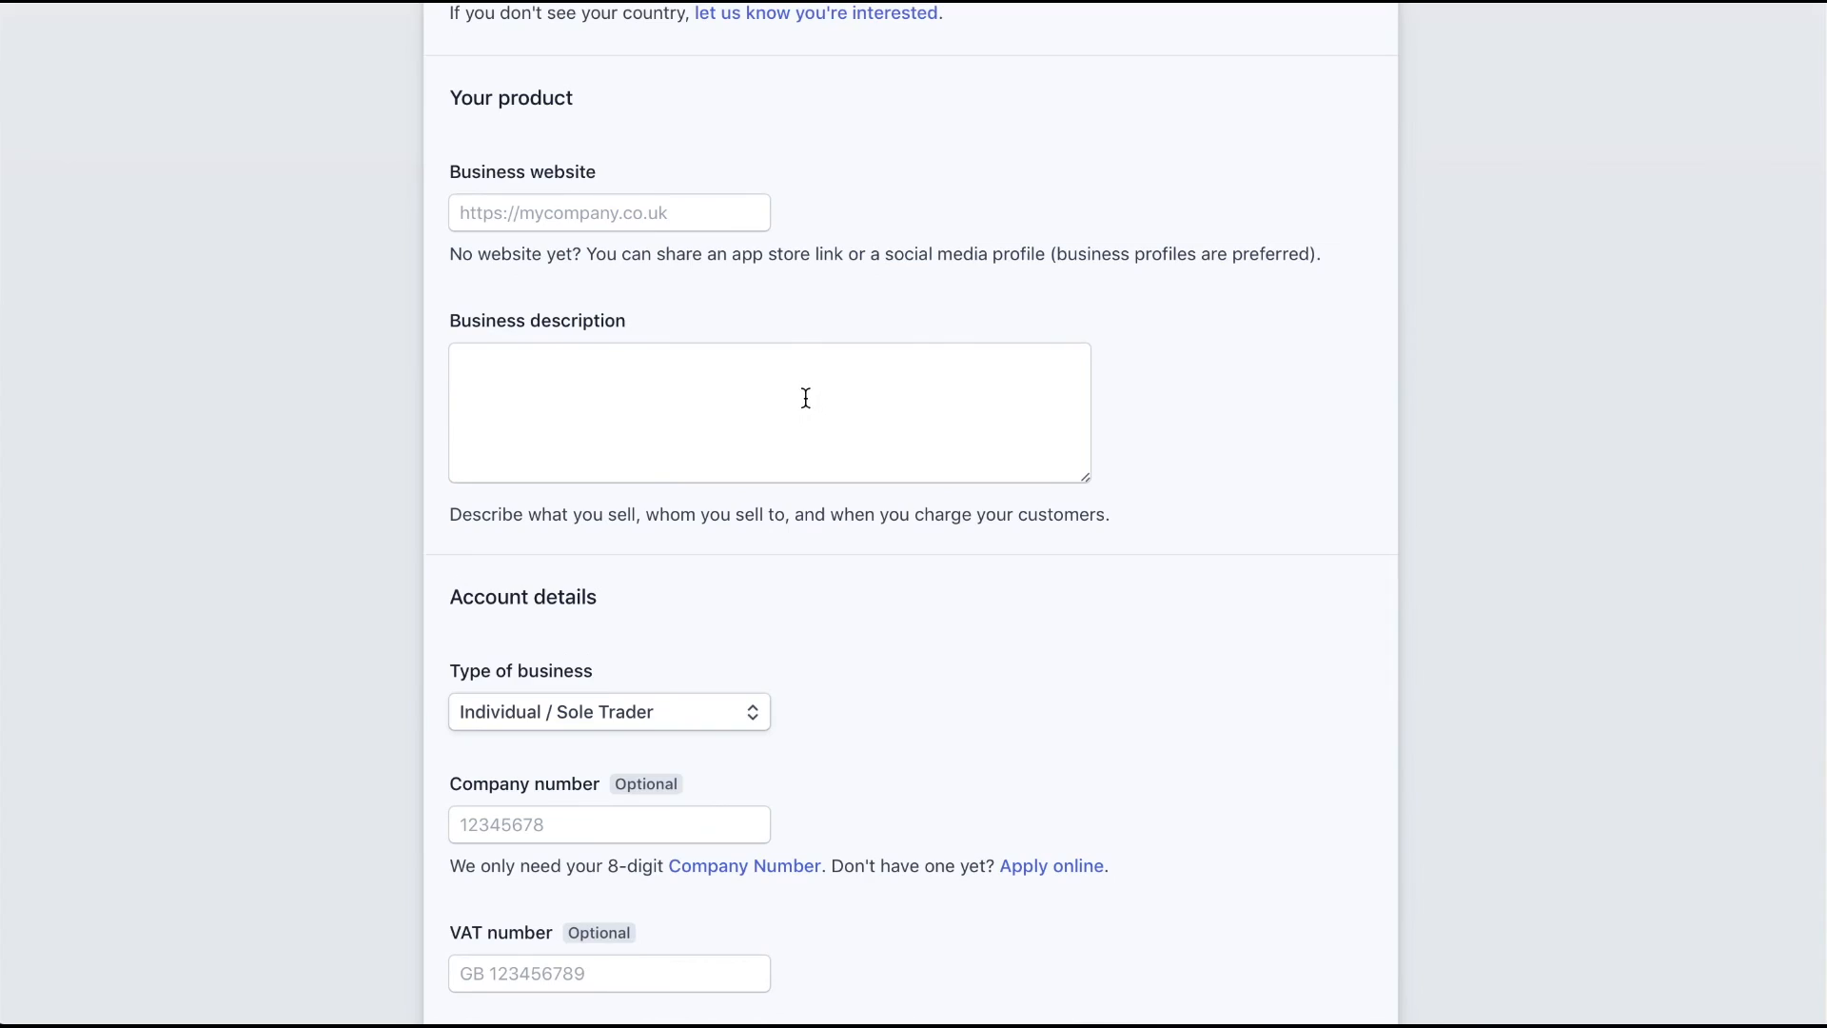
scroll(799, 415, down, 3)
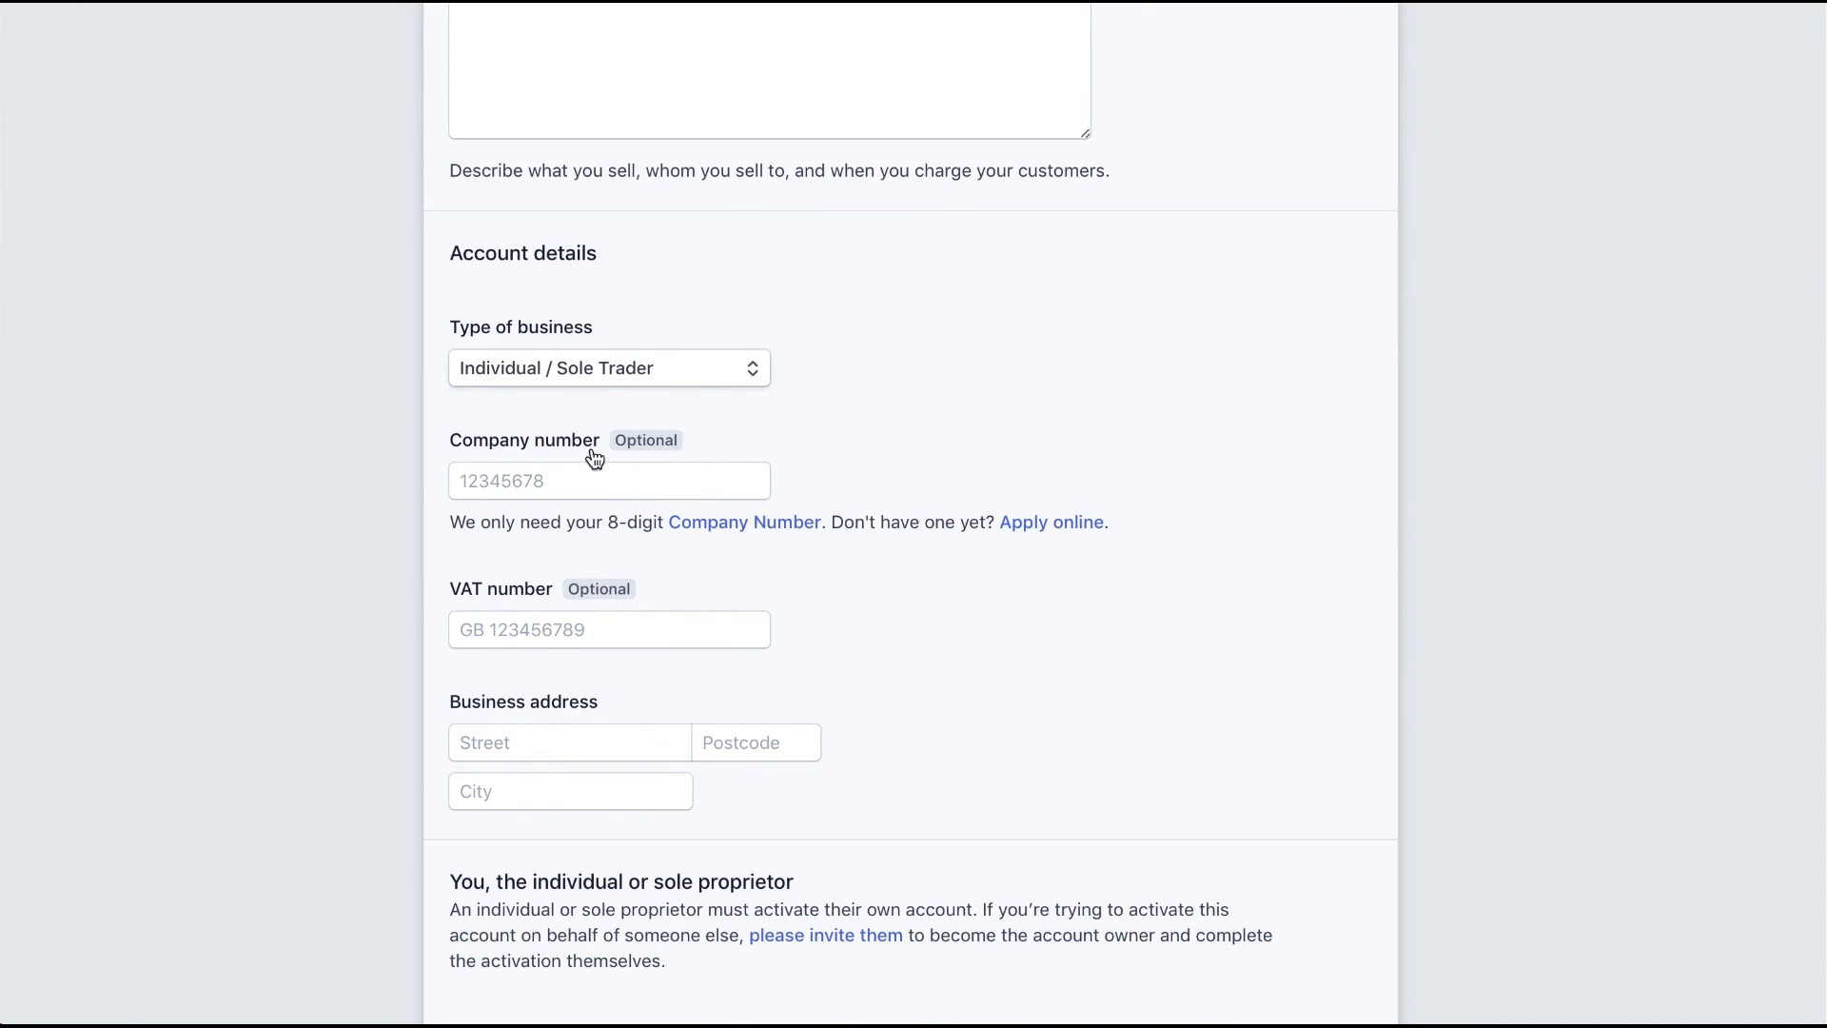
scroll(516, 557, down, 3)
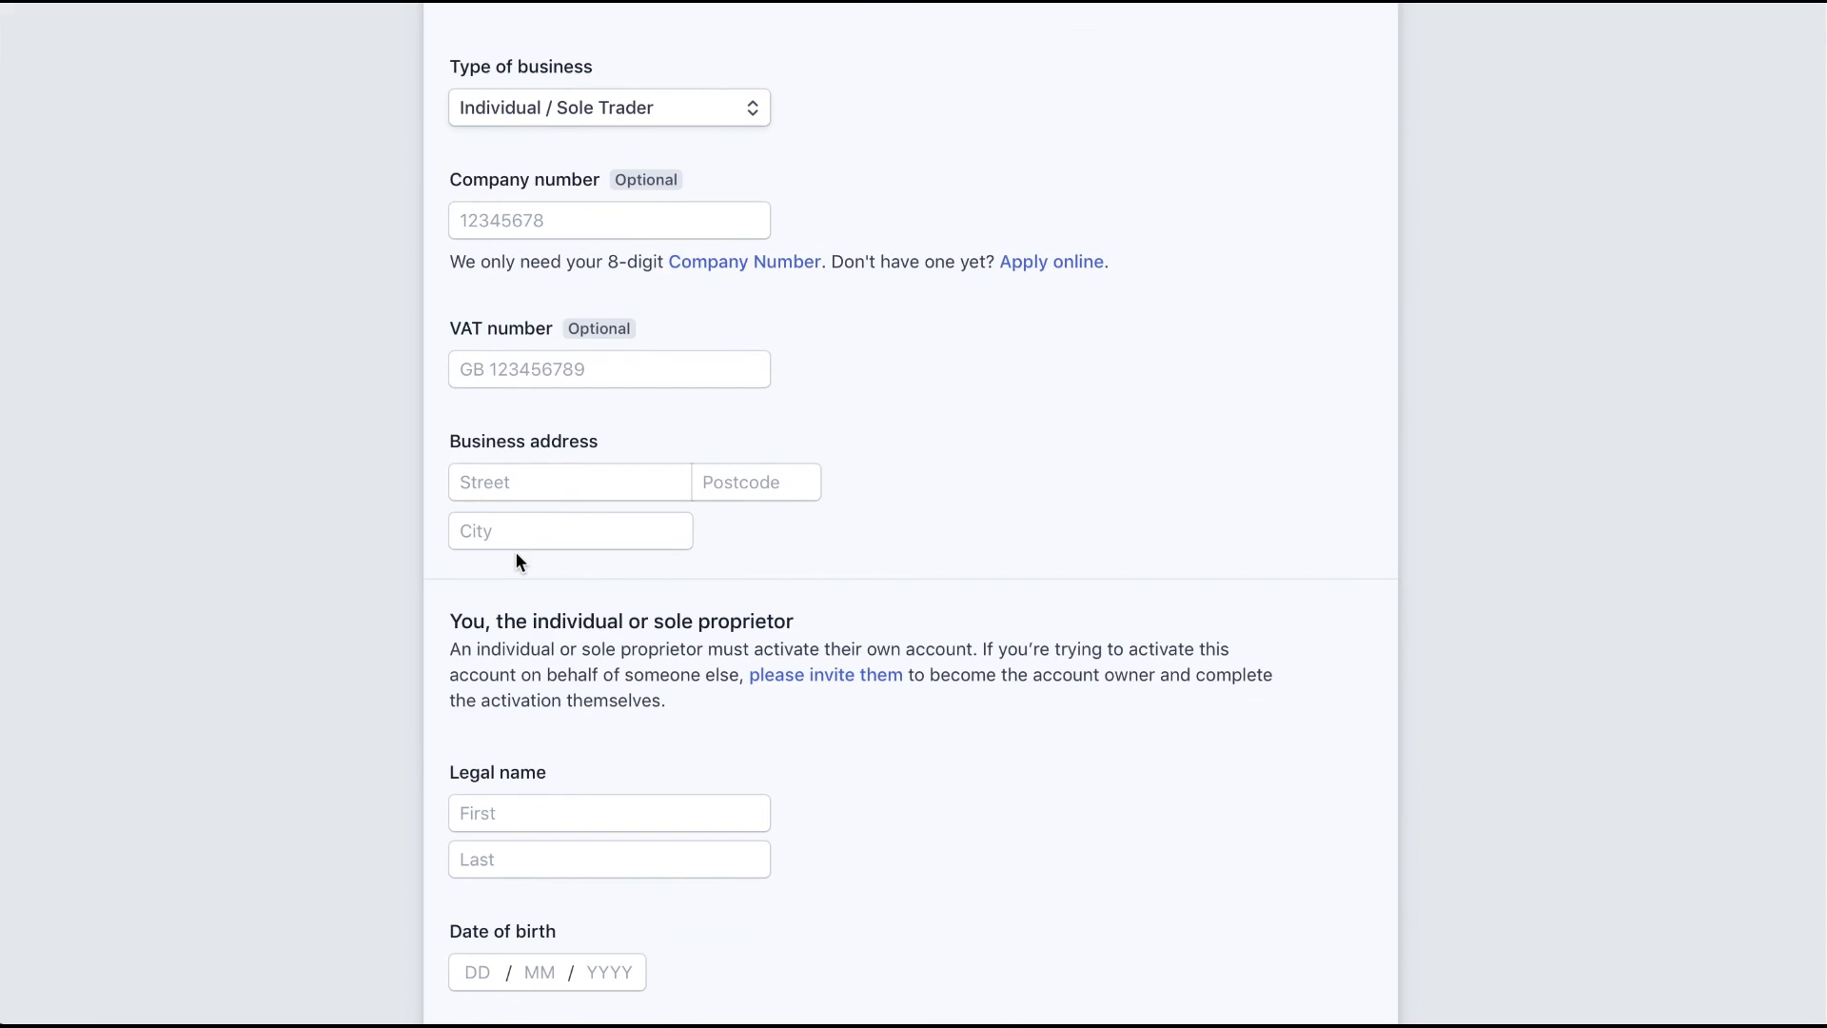
scroll(516, 559, down, 18)
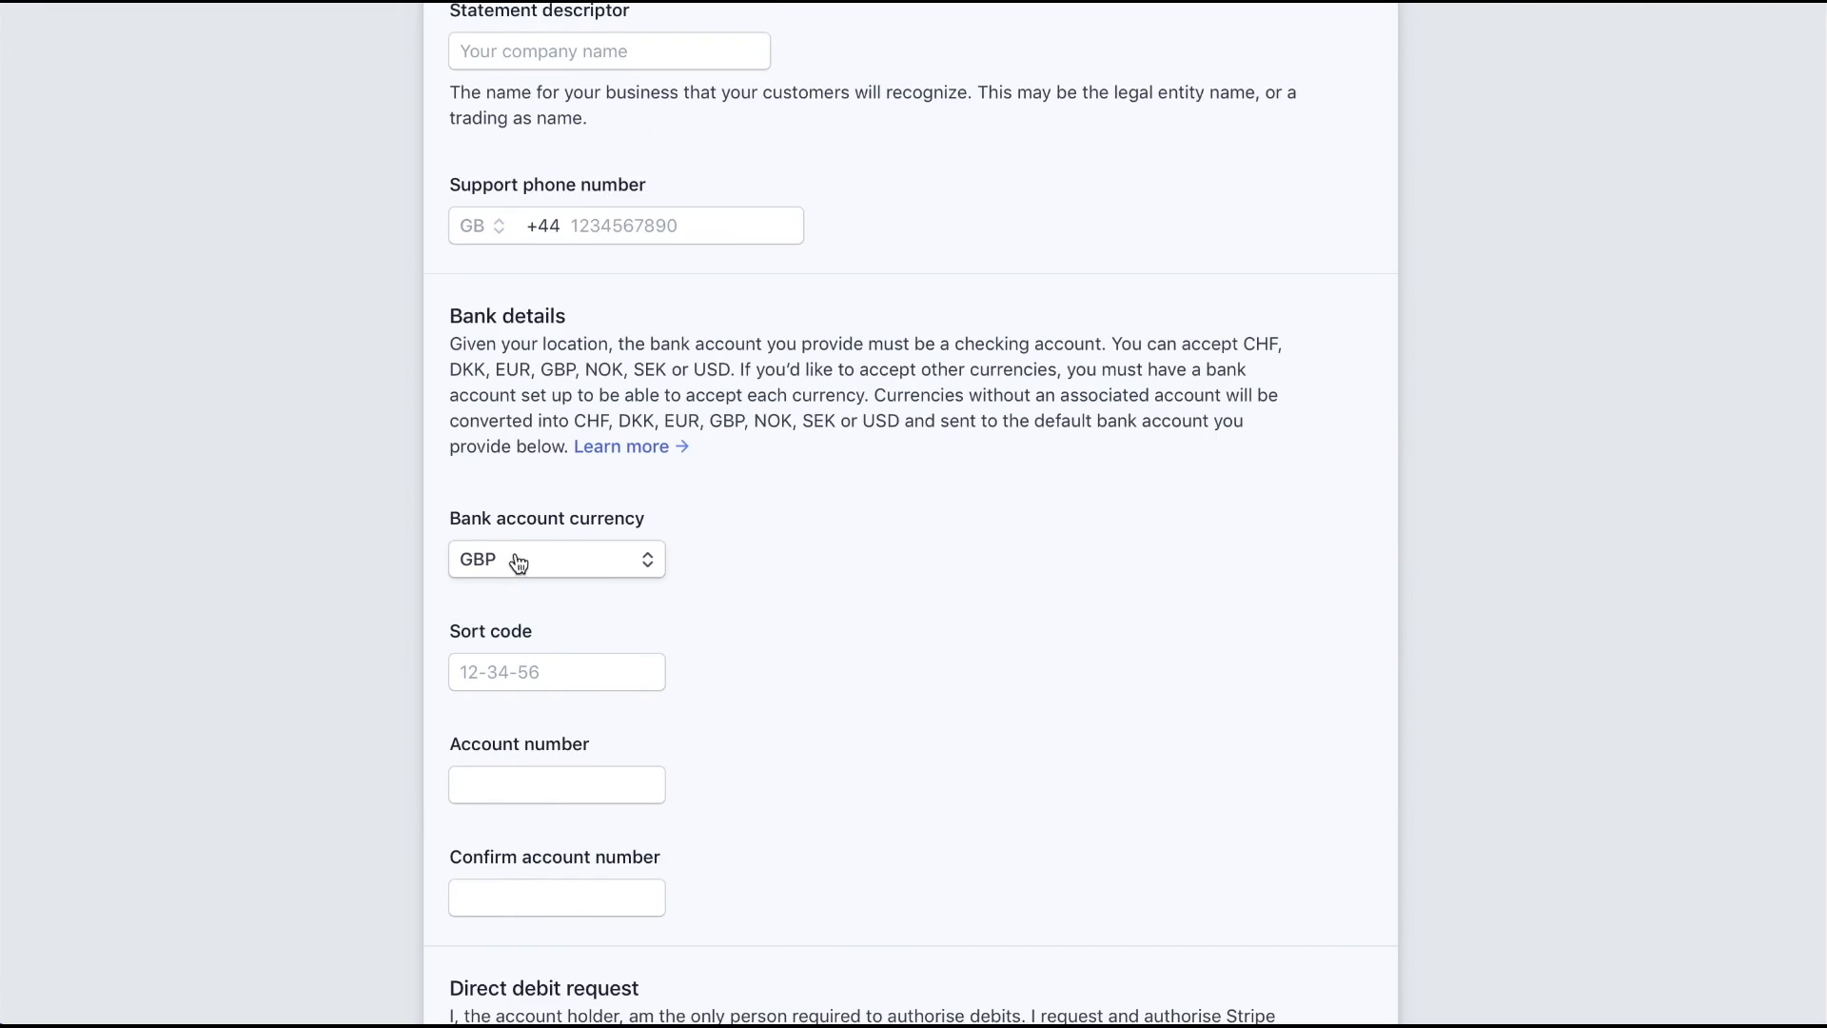
scroll(514, 556, down, 4)
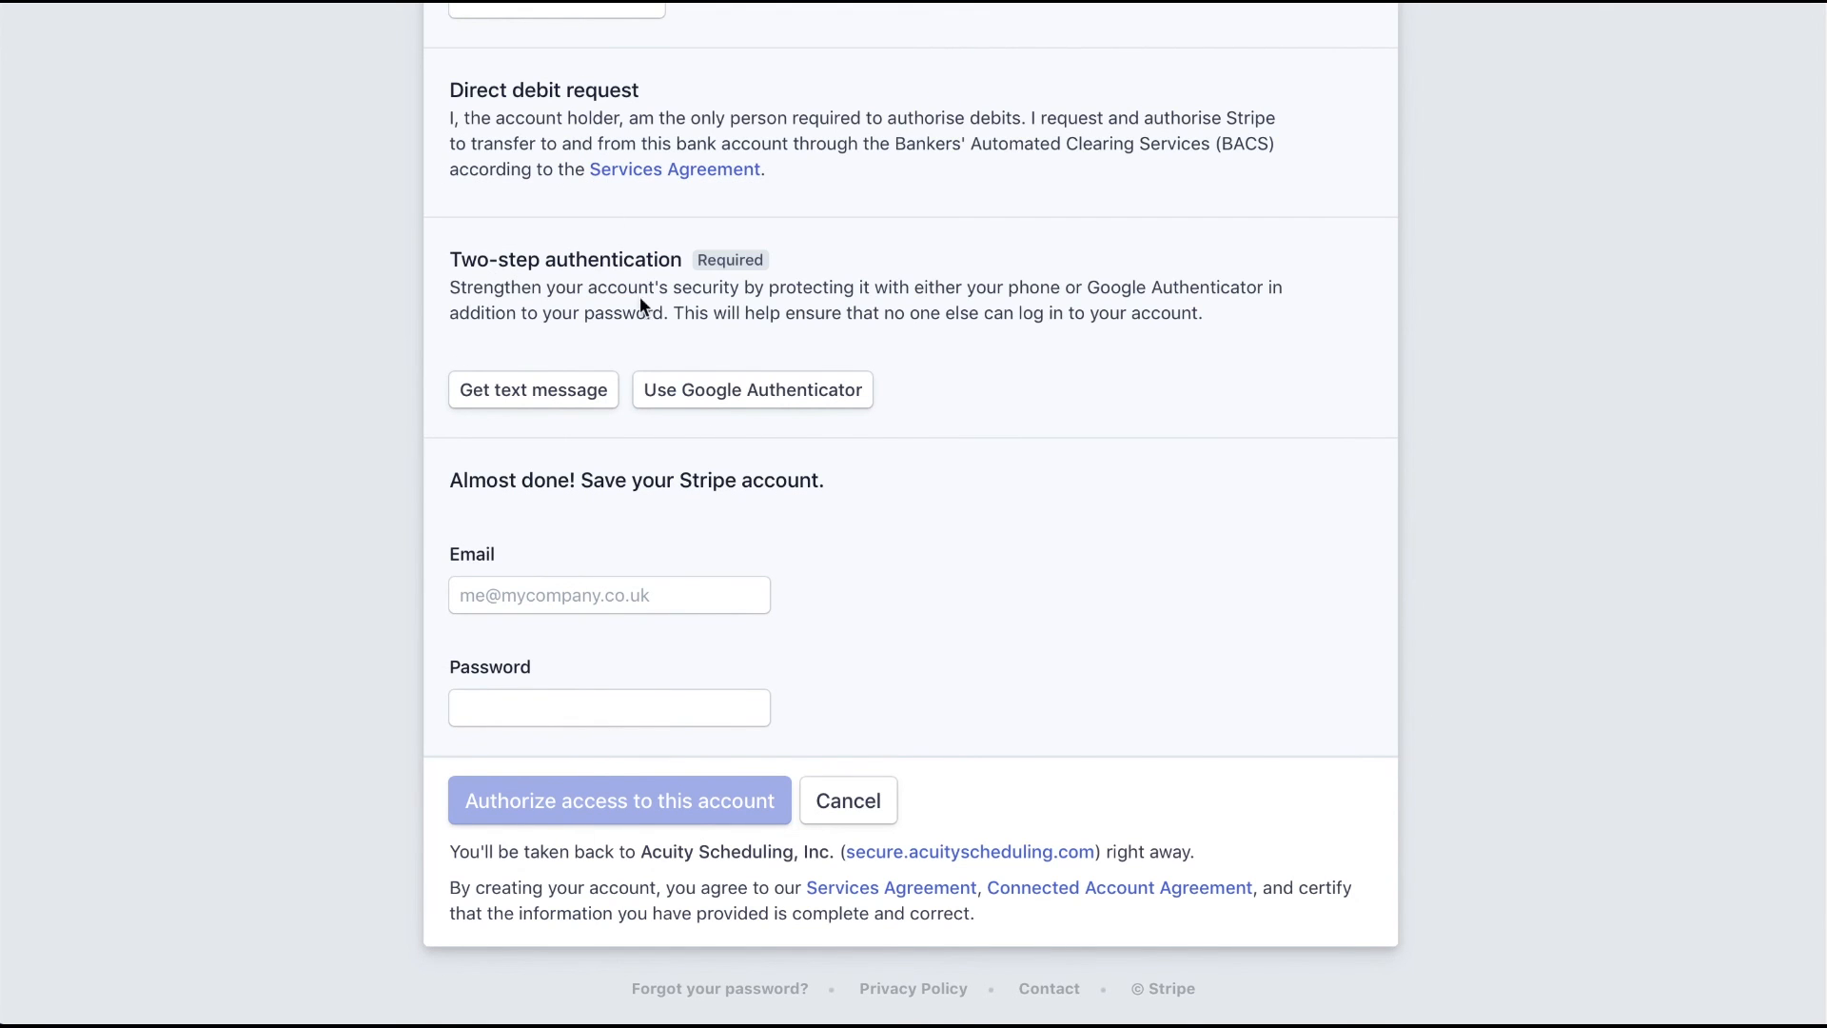
scroll(1241, 519, up, 20)
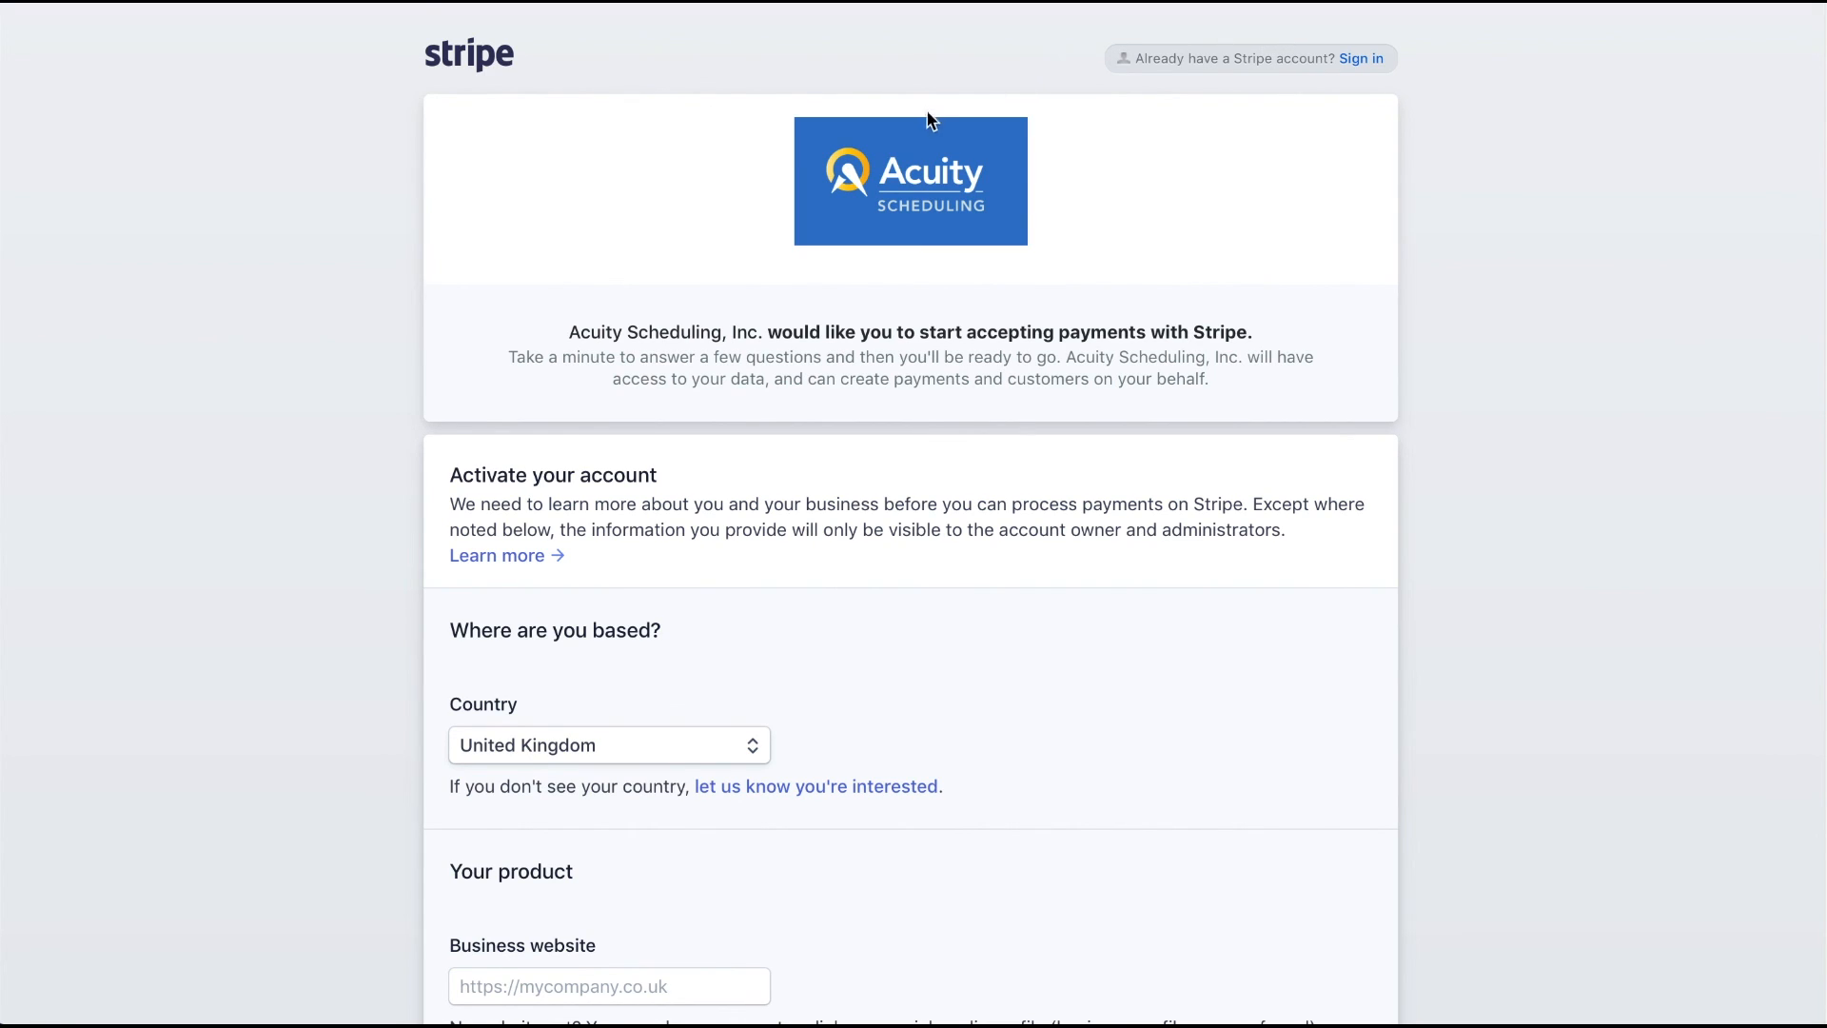
Try Stripe's existing-account sign-in, then return to Payment Settings with no processor connected
click(1361, 59)
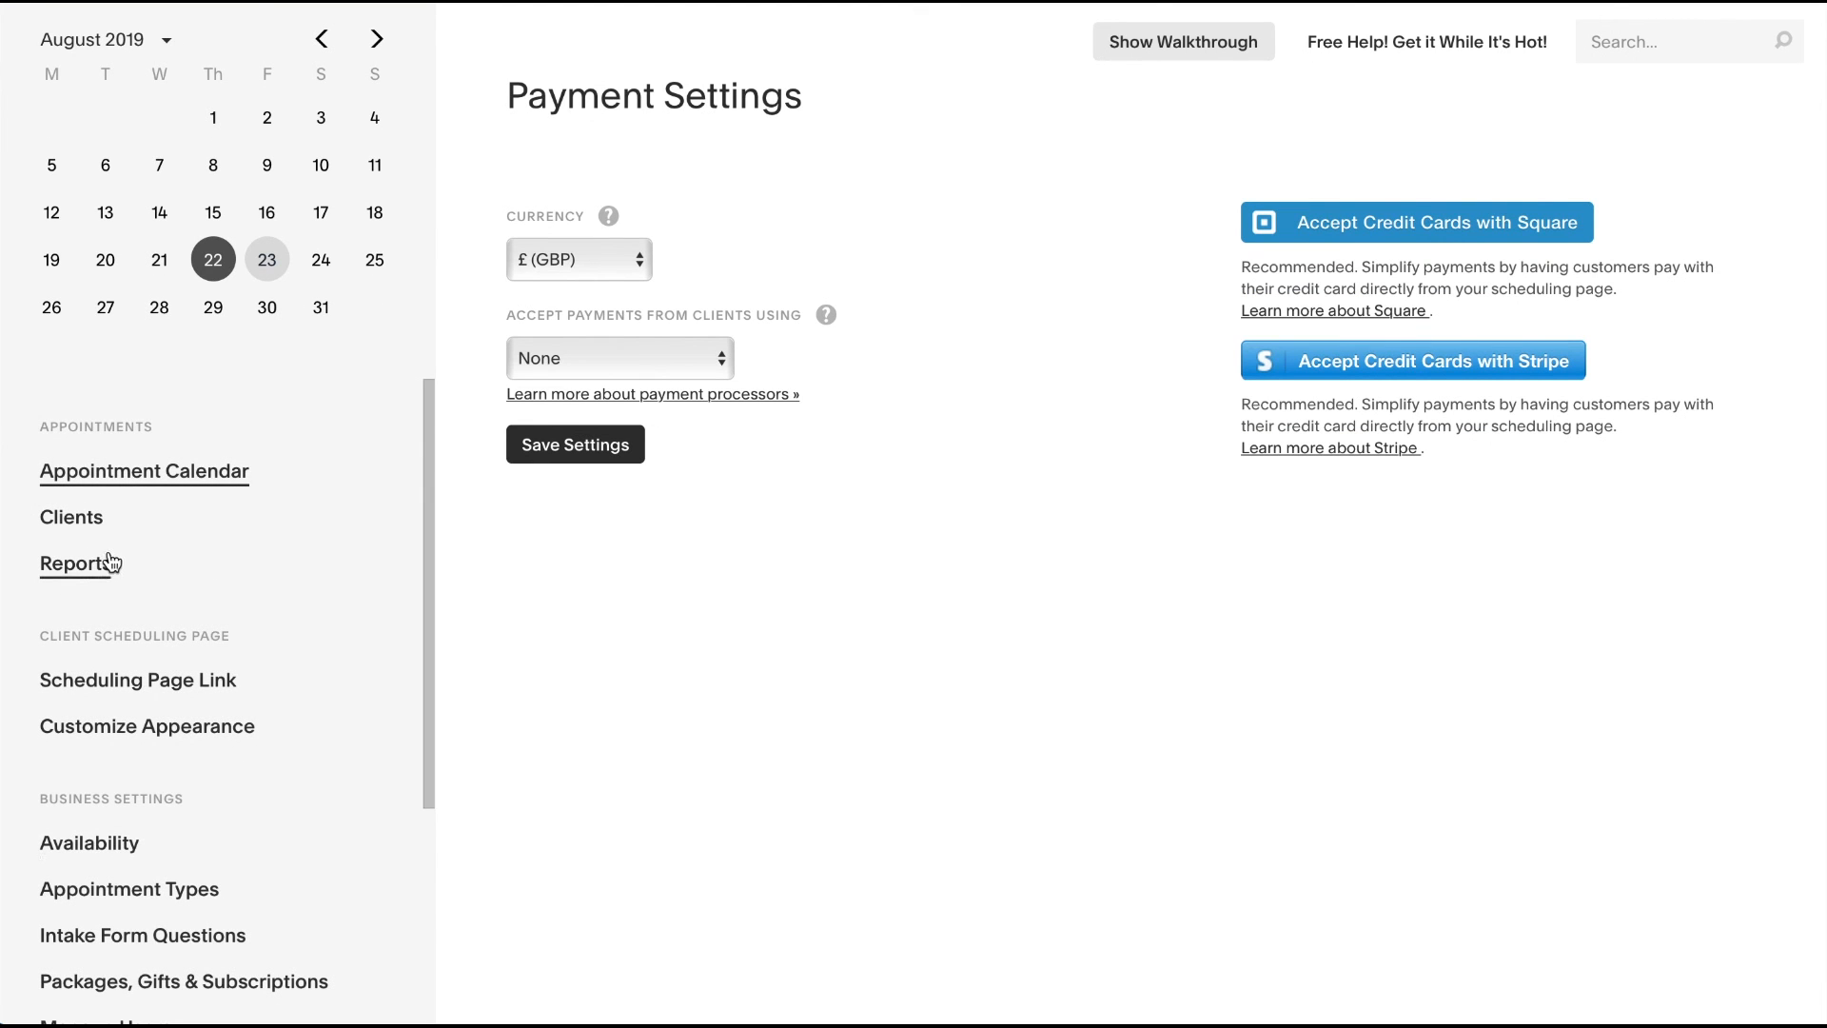
scroll(107, 562, down, 1)
scroll(108, 561, down, 3)
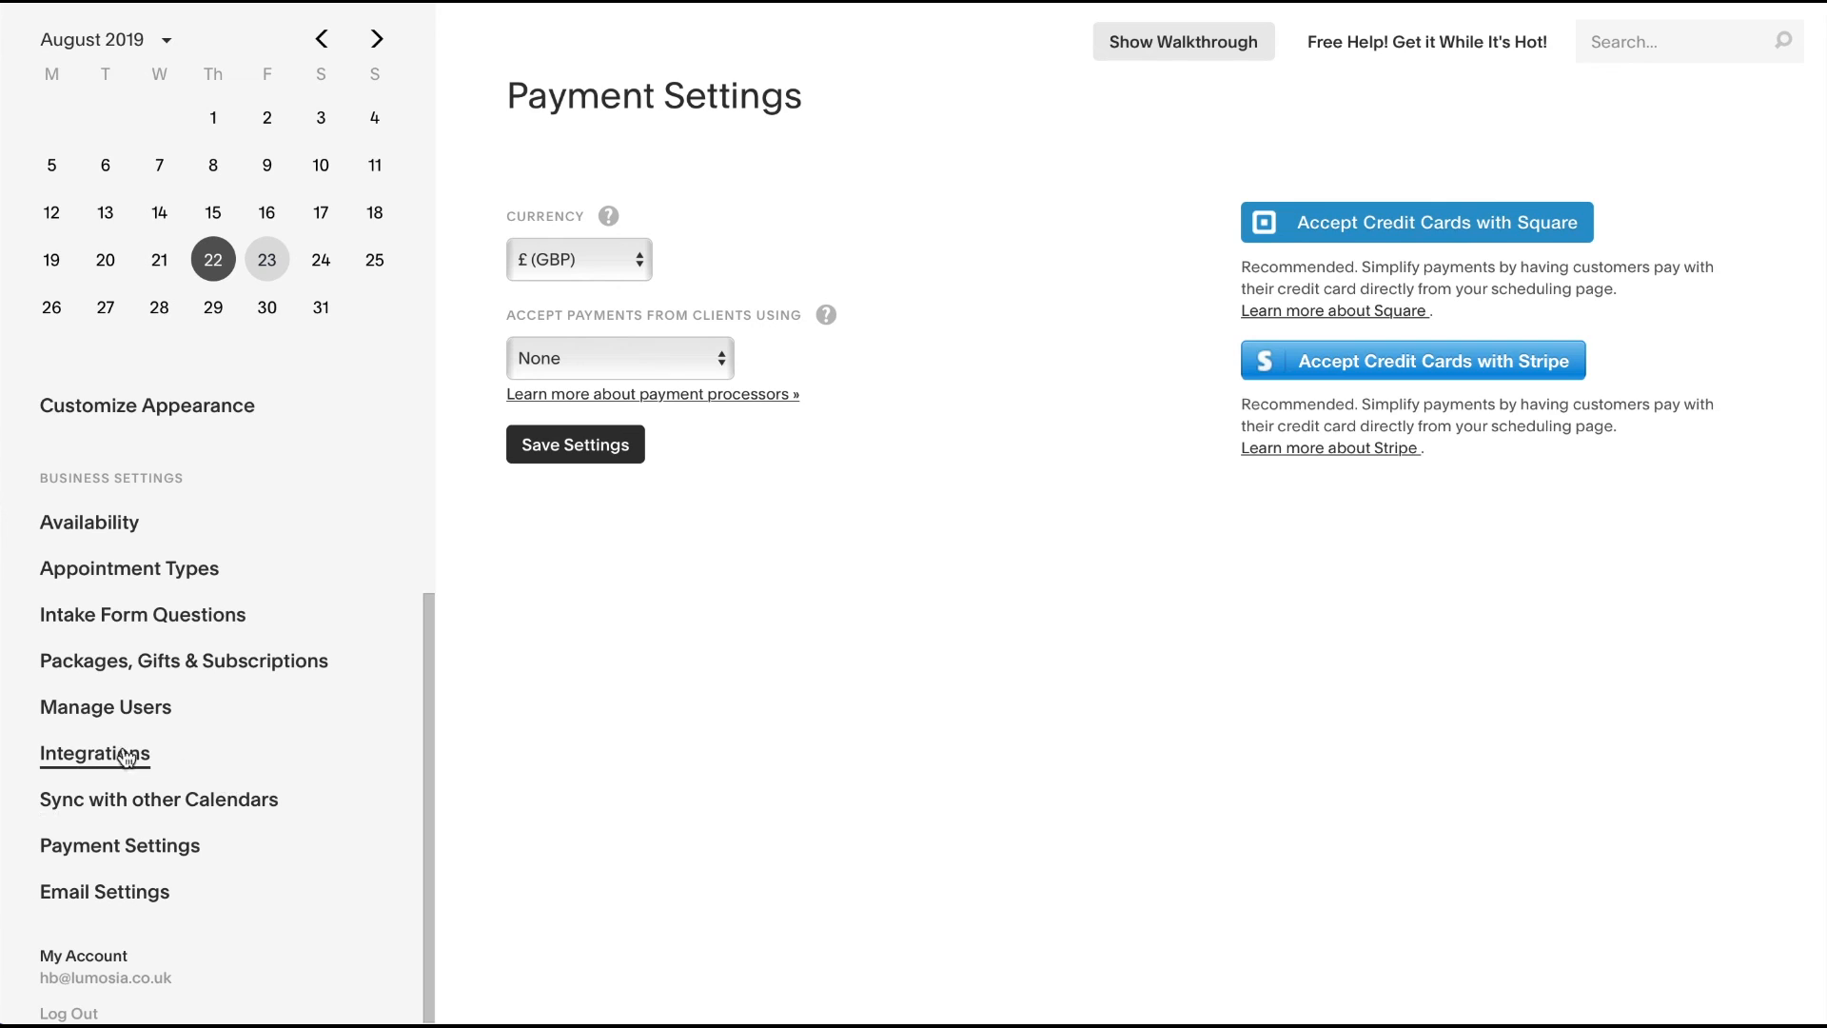
Browse the Integrations list: Accounting & Invoicing, Email Marketing, Analytics & Conversion Tracking
click(93, 761)
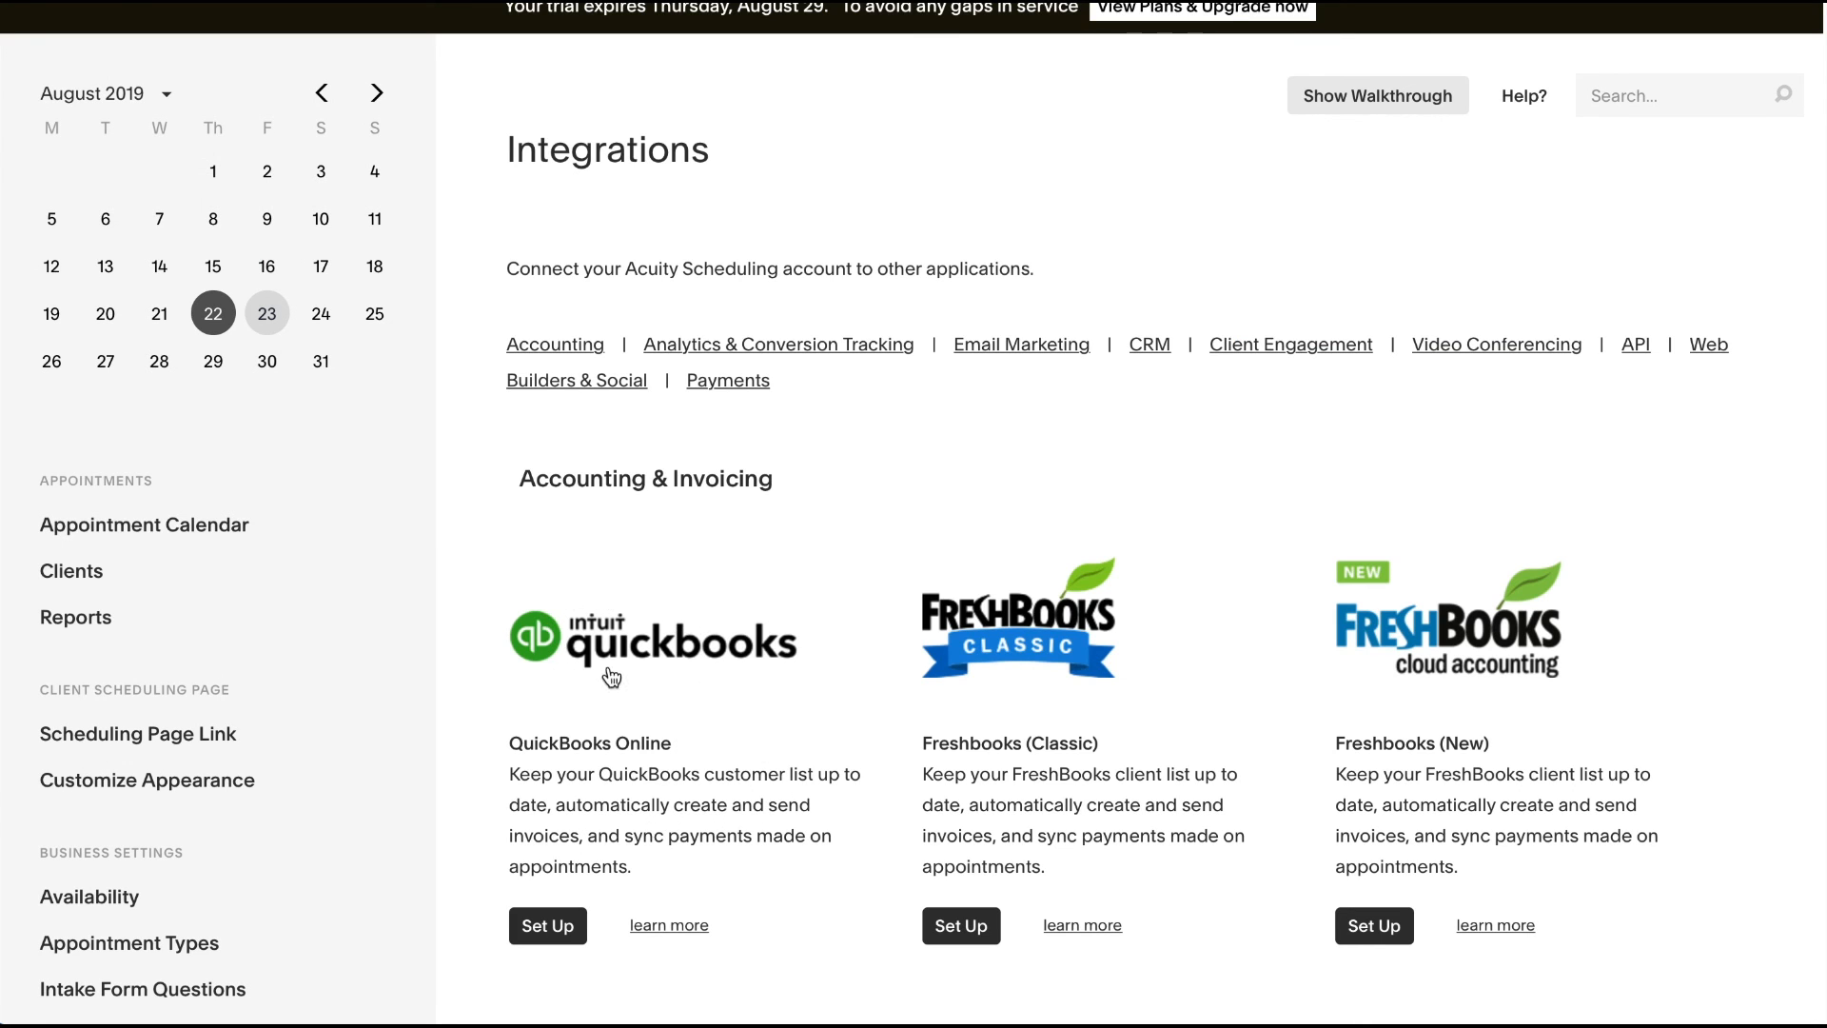
scroll(610, 678, down, 20)
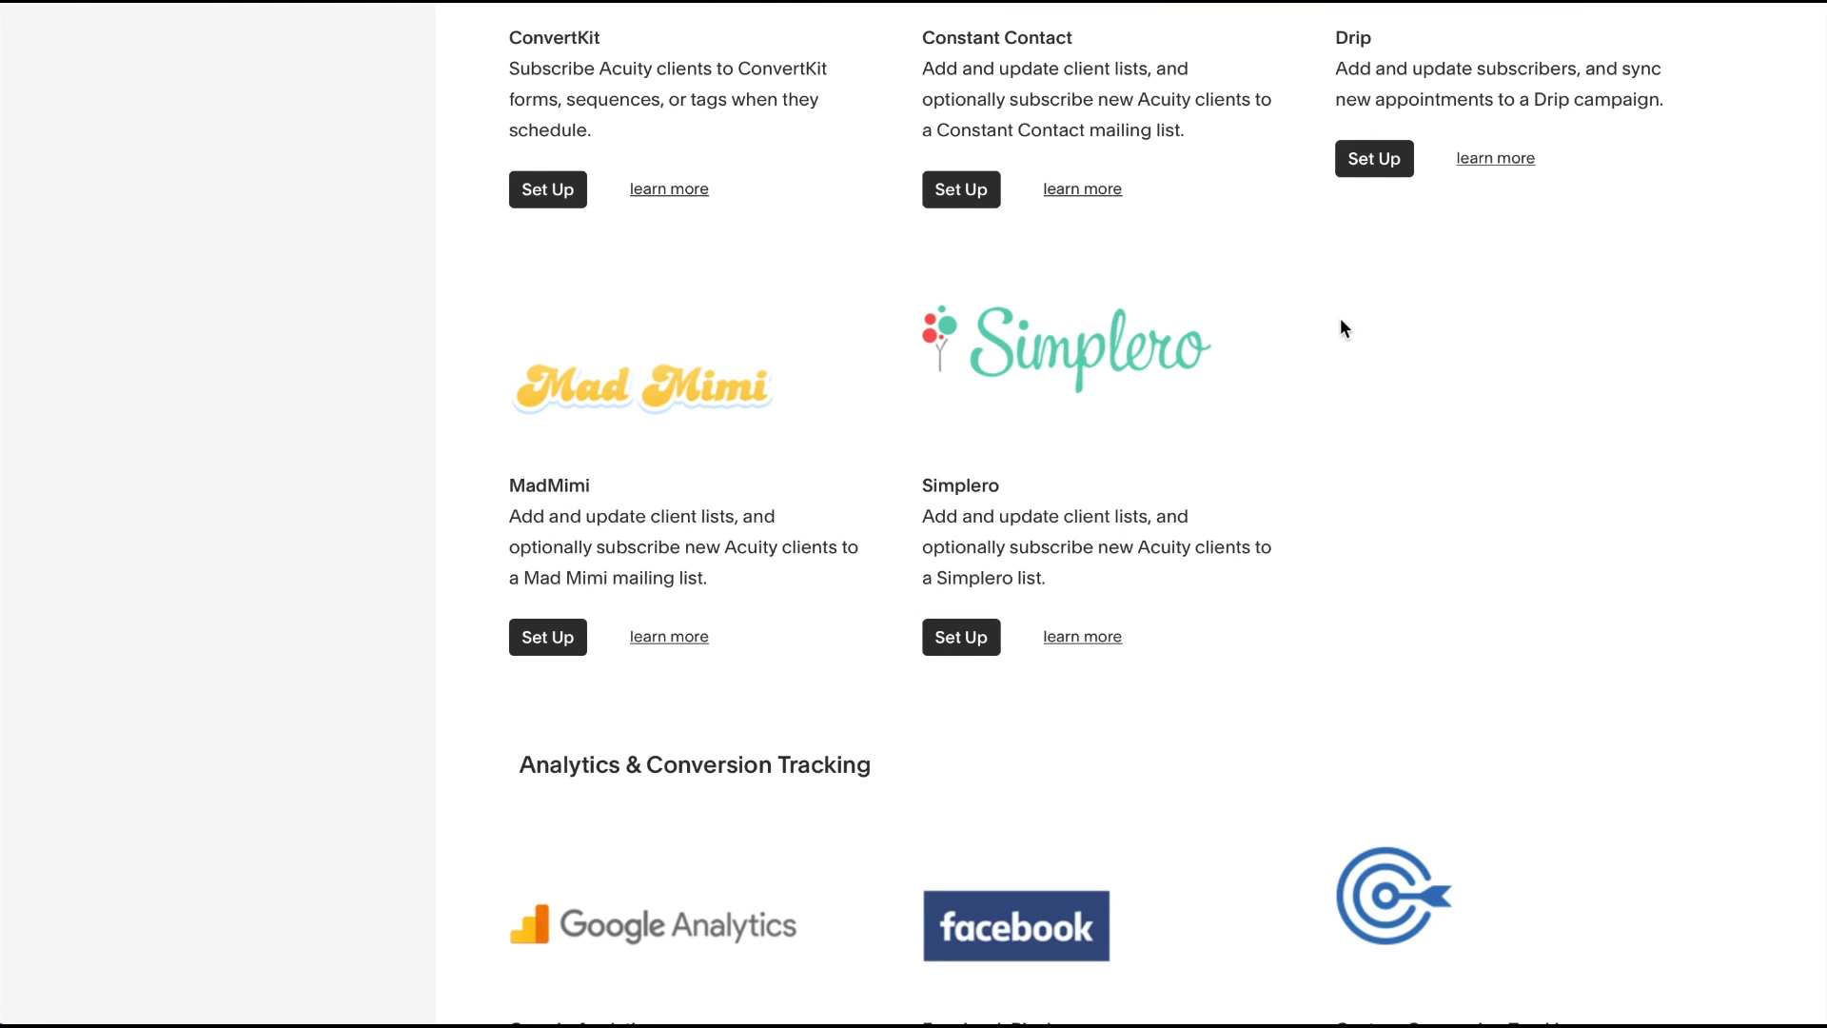
scroll(1258, 291, up, 20)
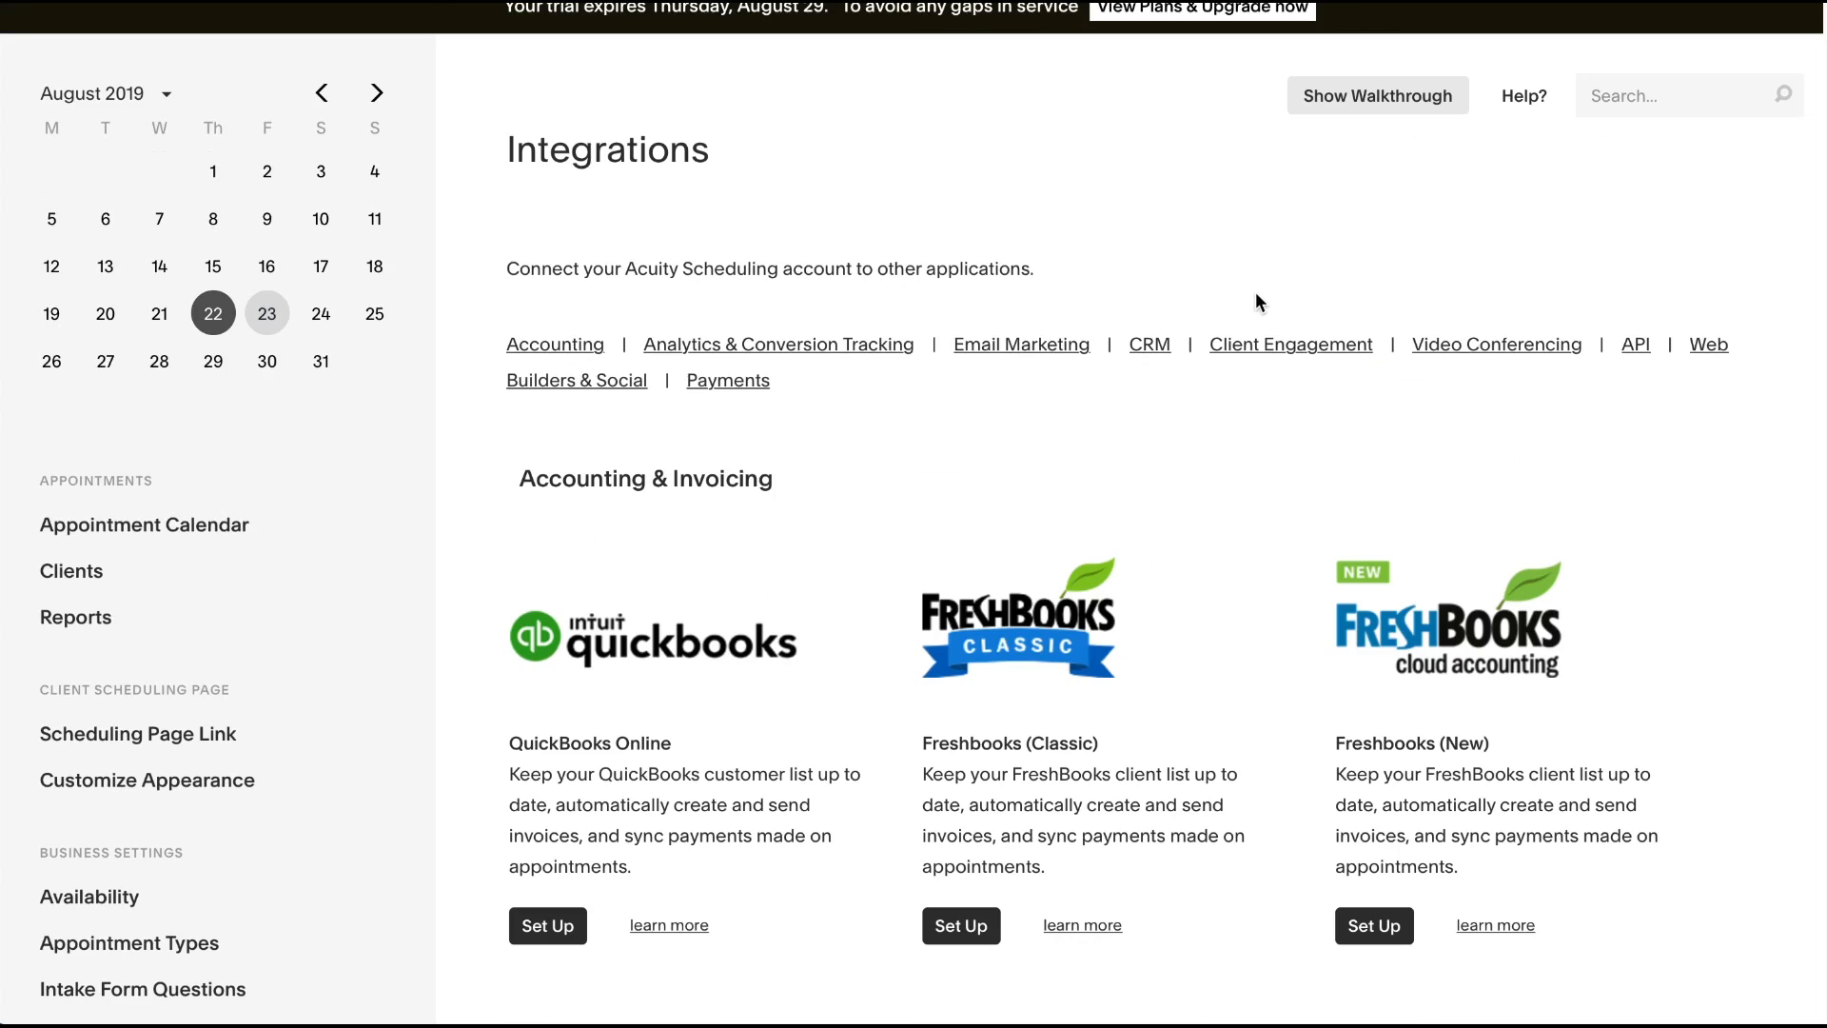